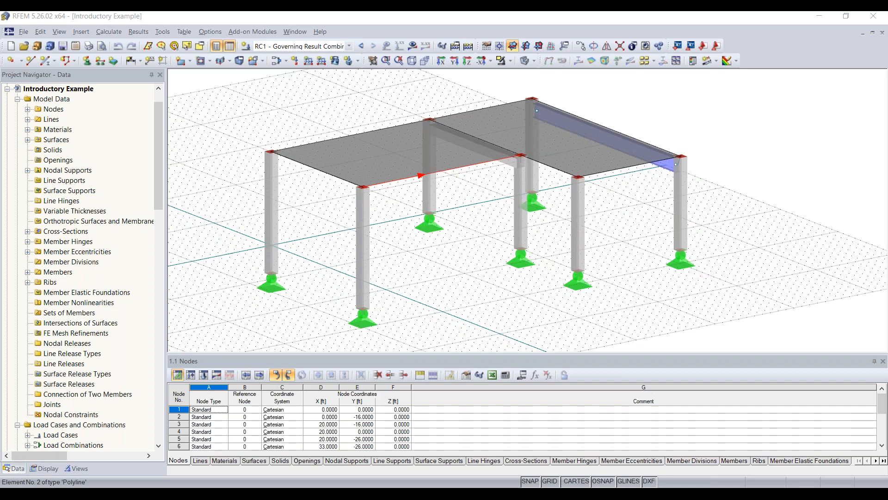
Check the Nodes and Materials entries in the model data, highlighting the parts that use the concrete and Steel A992 materials.
{"action": "middle_click_drag", "start_coordinate": [477, 264], "coordinate": [550, 224]}
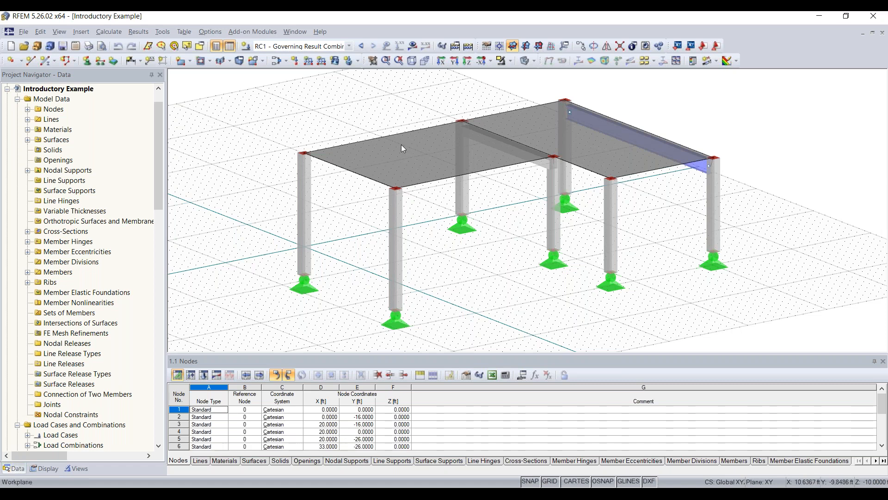
{"action": "mouse_move", "coordinate": [399, 181]}
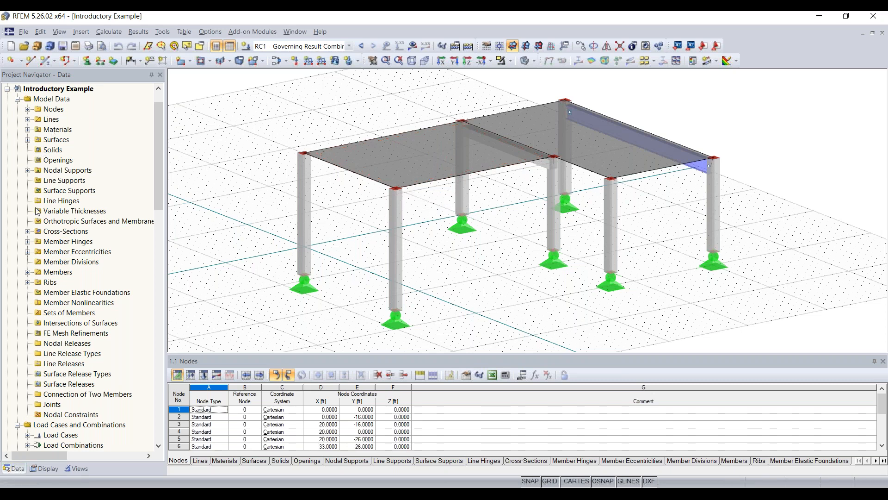
{"action": "left_click", "coordinate": [62, 91]}
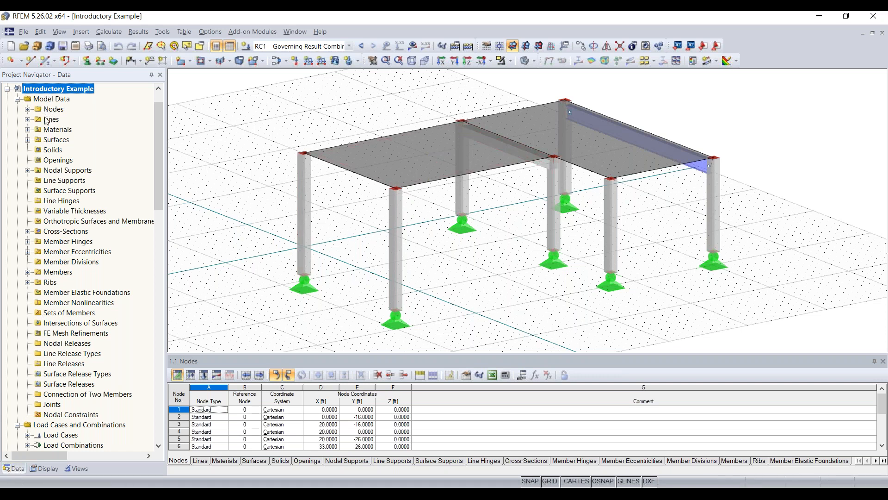
{"action": "left_click", "coordinate": [28, 110]}
{"action": "left_click", "coordinate": [27, 110]}
{"action": "left_click", "coordinate": [28, 130]}
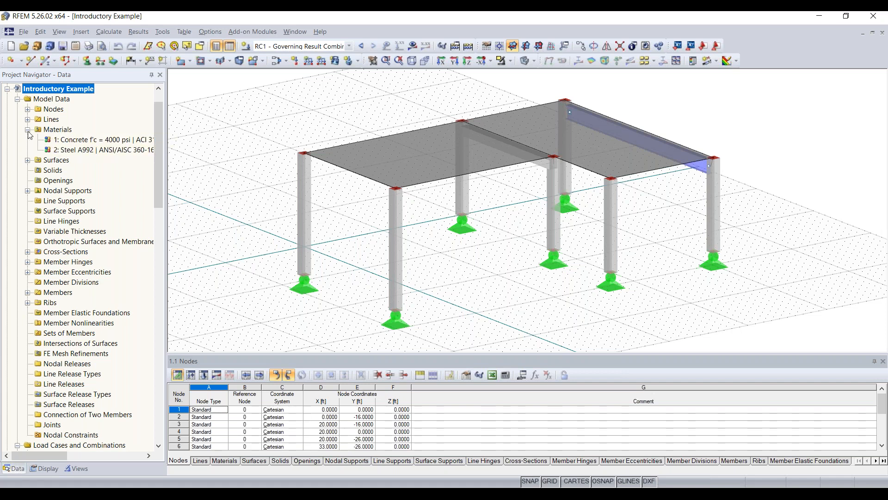
{"action": "left_click", "coordinate": [77, 140]}
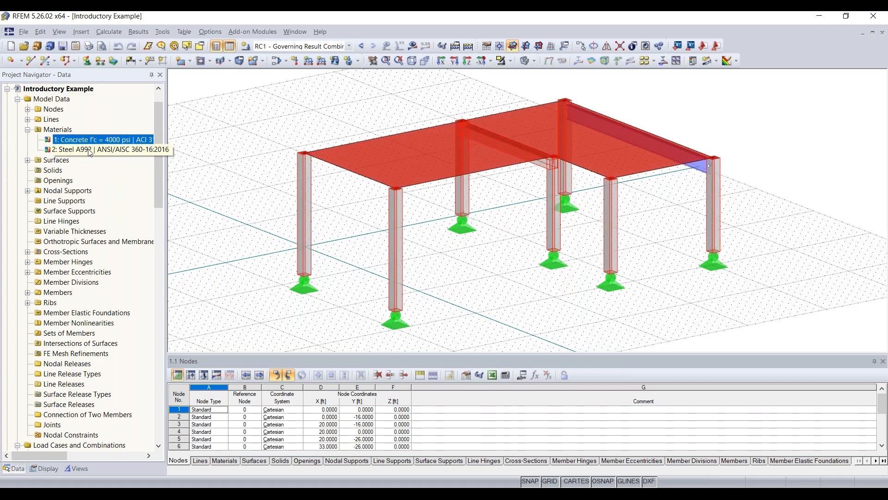
{"action": "left_click", "coordinate": [90, 150]}
{"action": "left_click", "coordinate": [27, 130]}
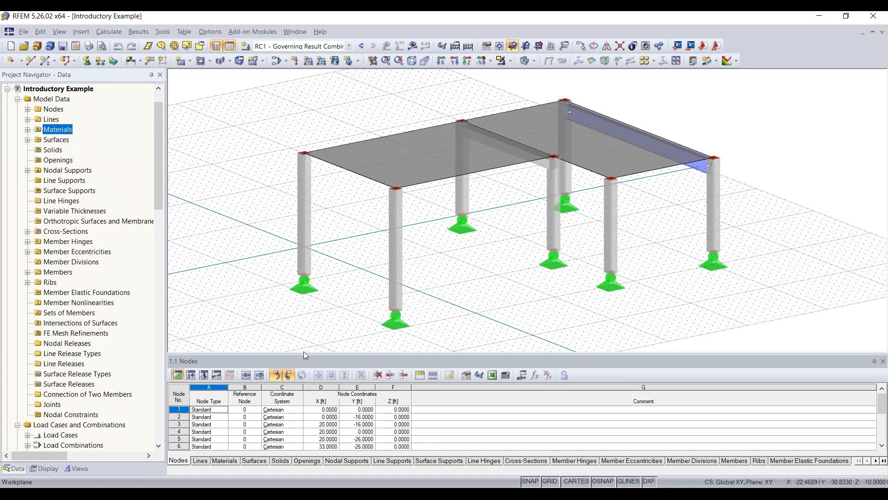
Enlarge the table area, view the Line Supports table, and return to the Nodes table with the whole model in view.
{"action": "left_click_drag", "start_coordinate": [304, 352], "coordinate": [303, 255]}
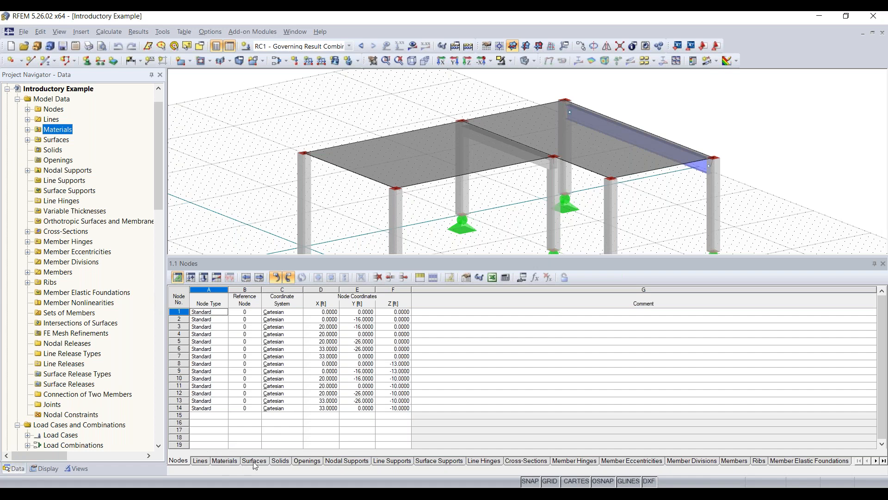
{"action": "left_click", "coordinate": [377, 459]}
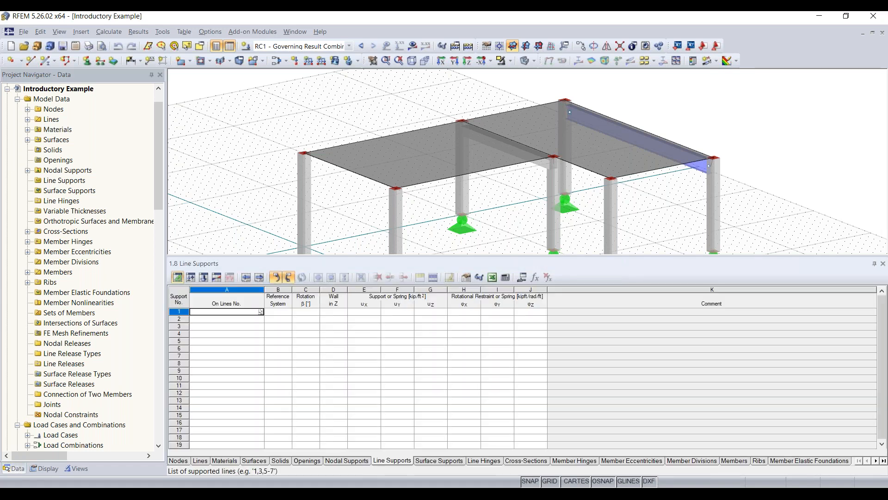
{"action": "left_click", "coordinate": [175, 462]}
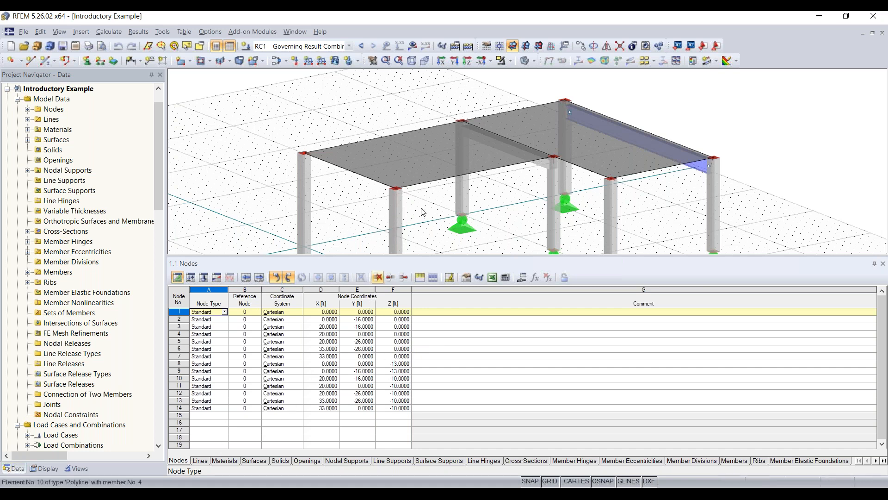
{"action": "scroll", "coordinate": [420, 198], "scroll_direction": "down", "scroll_amount": 4}
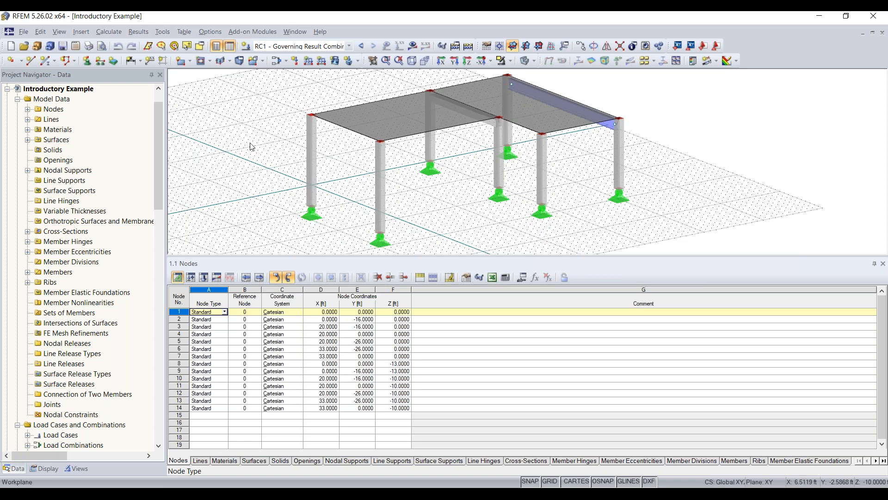
{"action": "scroll", "coordinate": [569, 140], "scroll_direction": "down", "scroll_amount": 1}
{"action": "middle_click_drag", "start_coordinate": [502, 188], "coordinate": [537, 201]}
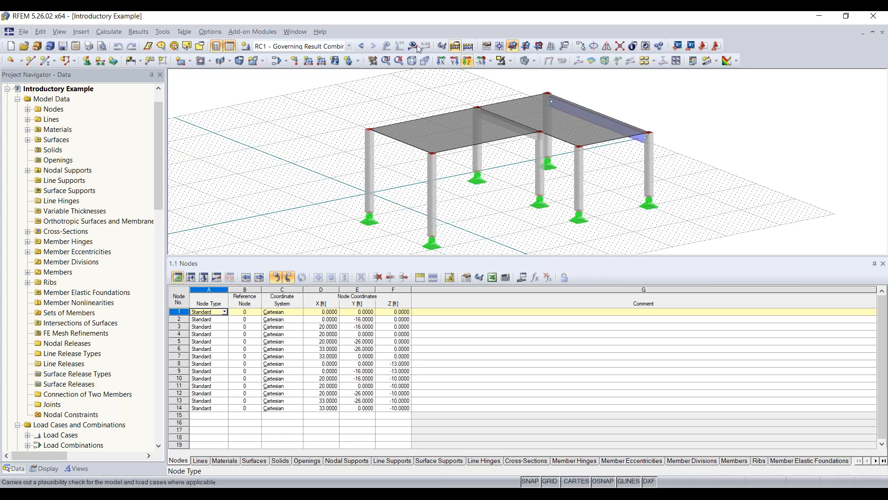
Switch the display configuration to Standard with black background and back to Standard - White.
{"action": "left_click", "coordinate": [216, 34]}
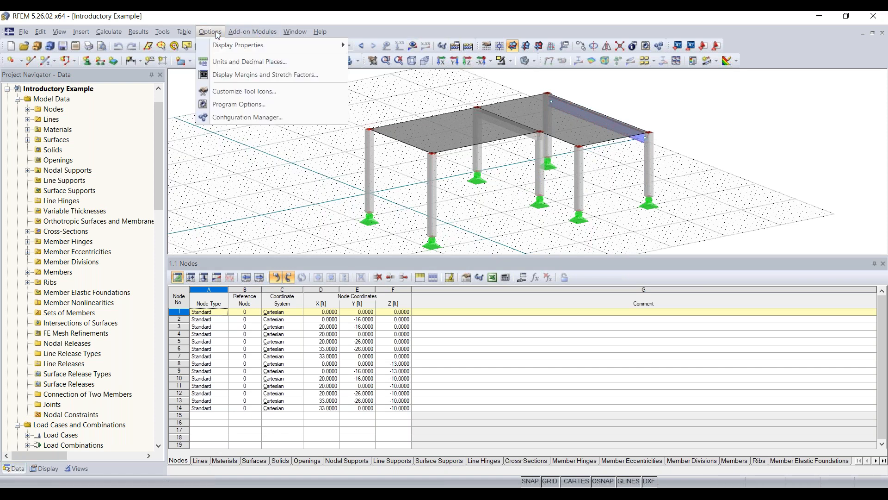
{"action": "left_click", "coordinate": [245, 121]}
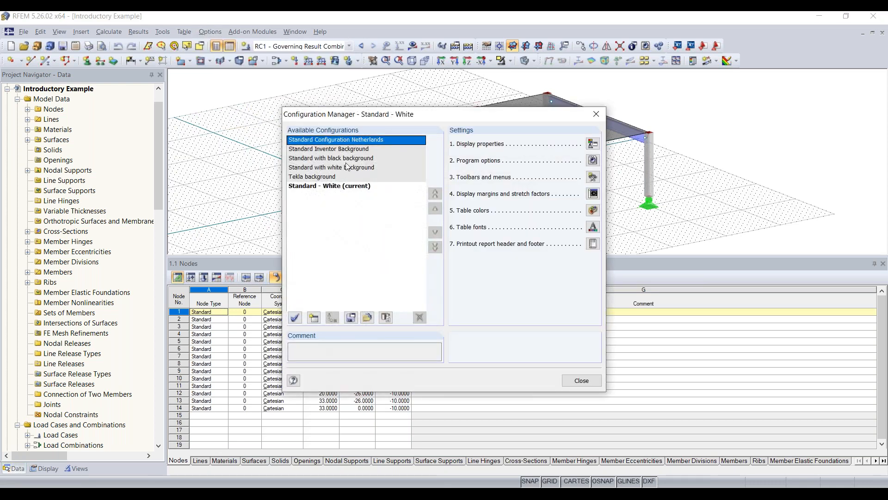
{"action": "left_click", "coordinate": [337, 159]}
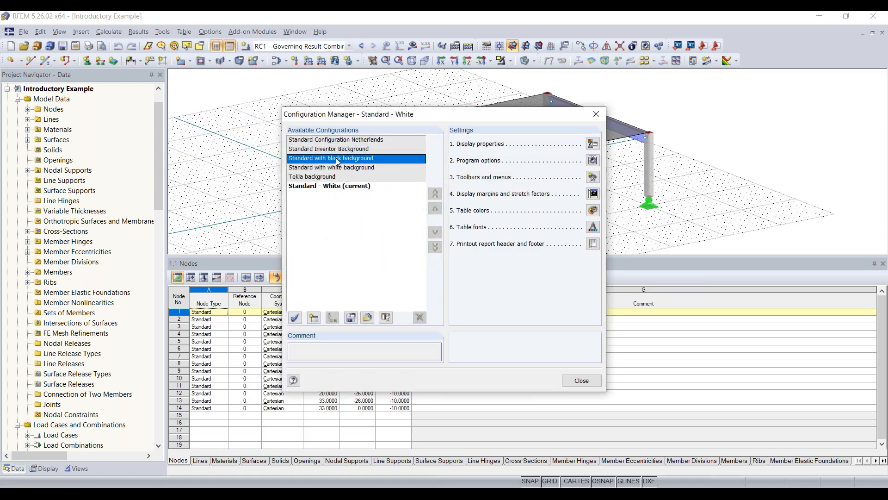
{"action": "left_click", "coordinate": [295, 317]}
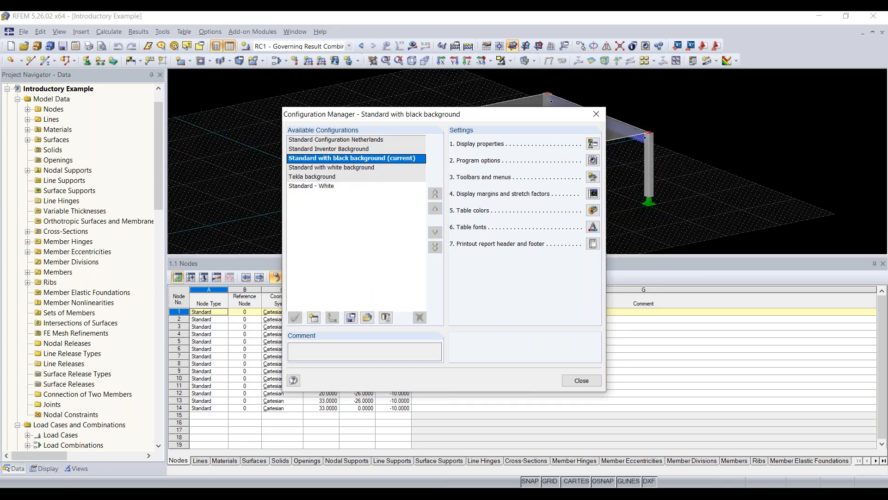
{"action": "left_click", "coordinate": [307, 186]}
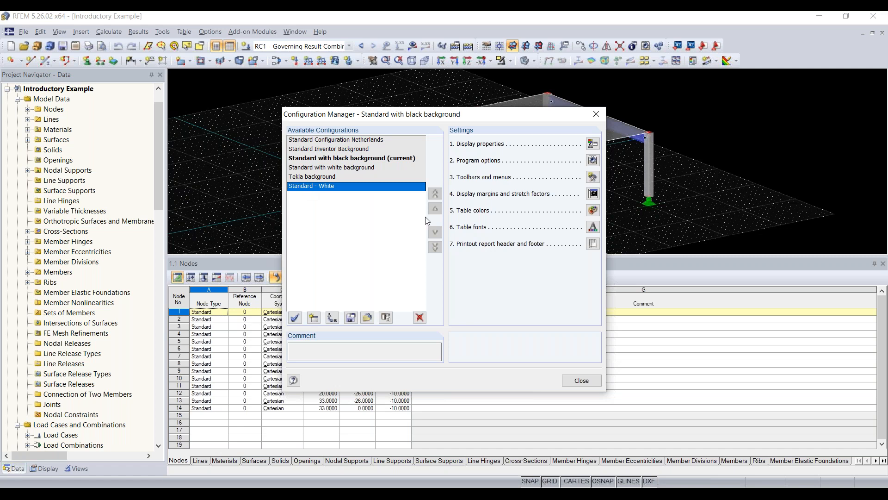
{"action": "left_click", "coordinate": [582, 380]}
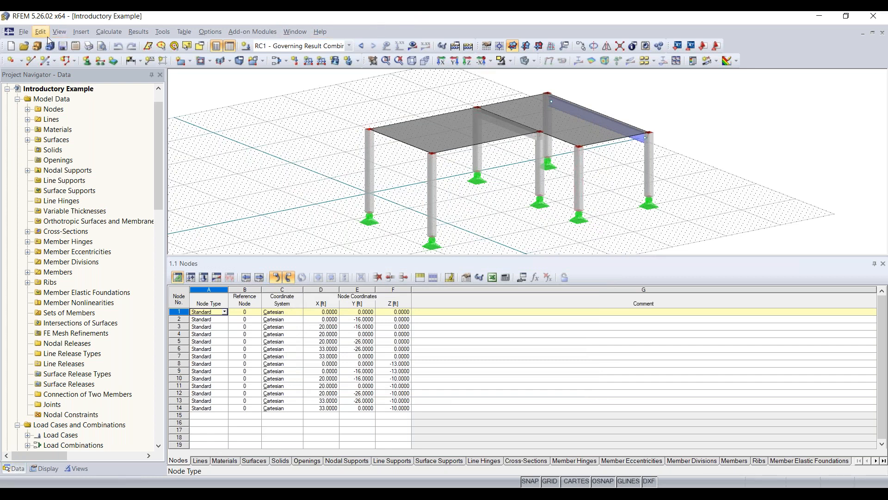
{"action": "left_click", "coordinate": [80, 32]}
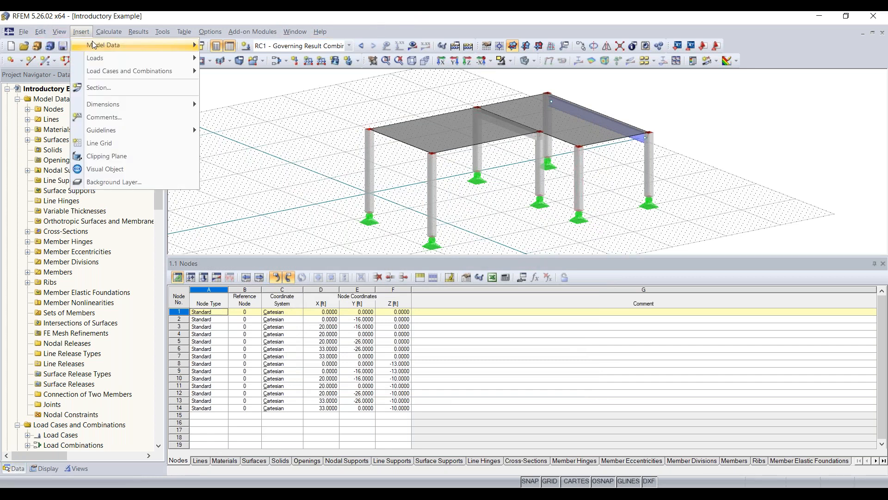
{"action": "mouse_move", "coordinate": [92, 44]}
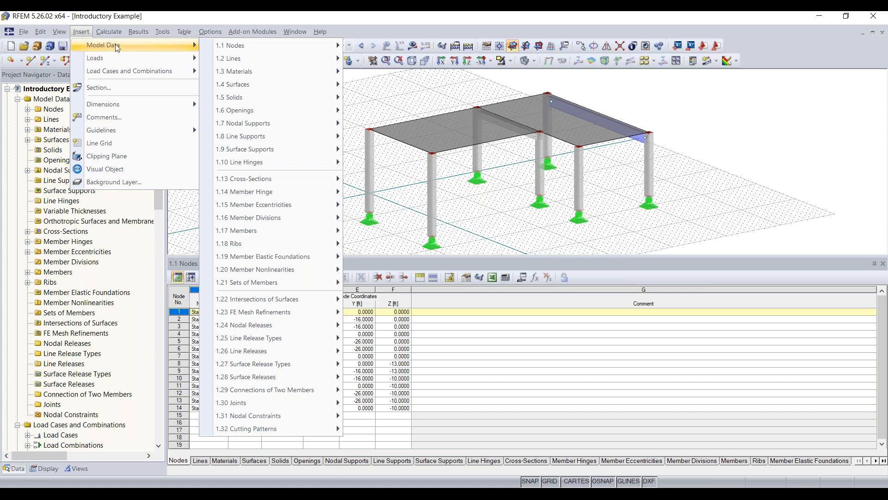
{"action": "mouse_move", "coordinate": [252, 54]}
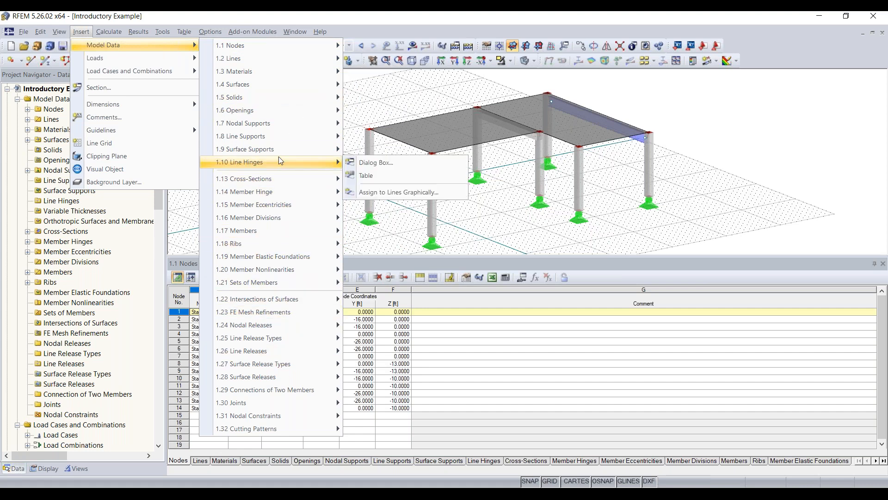
{"action": "mouse_move", "coordinate": [296, 94]}
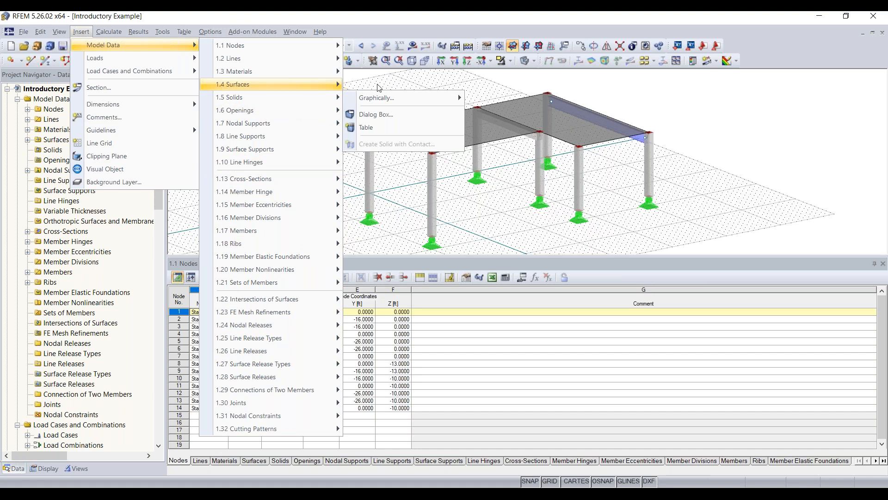
{"action": "left_click", "coordinate": [409, 228]}
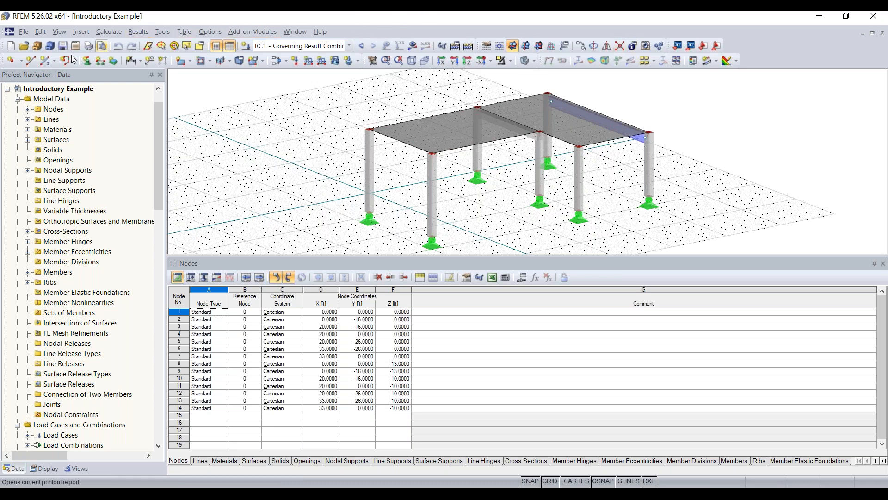
{"action": "left_click", "coordinate": [489, 50]}
Reset all toolbars and menus to their default arrangement.
{"action": "right_click", "coordinate": [760, 50]}
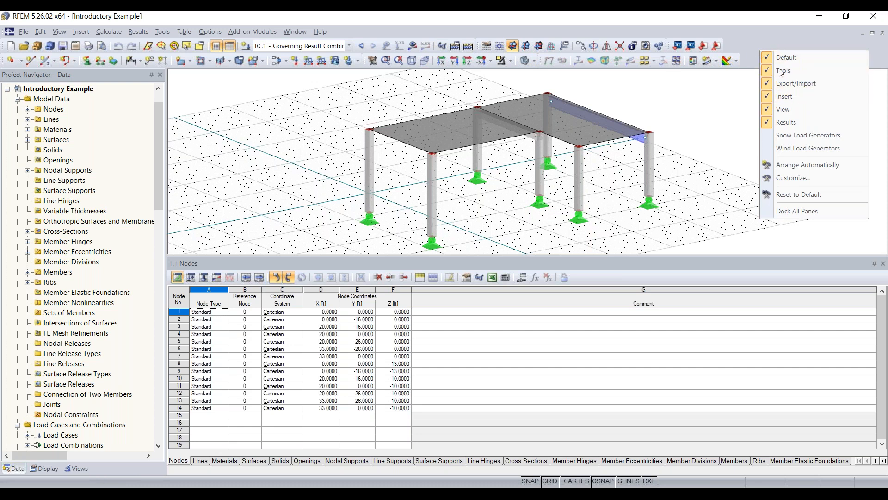
{"action": "left_click", "coordinate": [806, 194]}
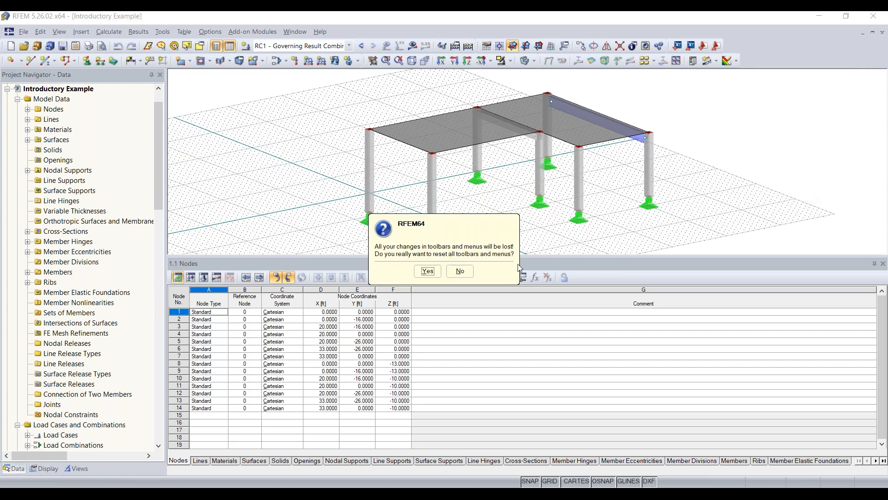
{"action": "left_click", "coordinate": [430, 273]}
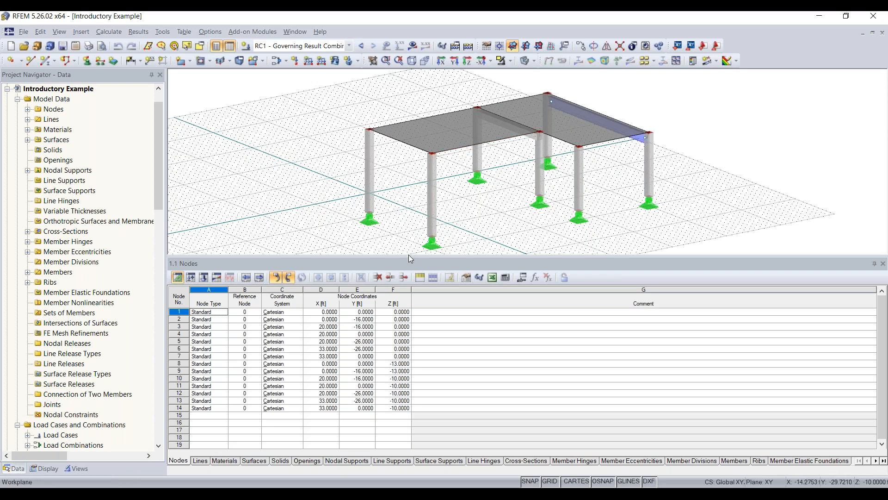
Shrink the table area and view the model in the Y and Z directions, ending with an isometric 3D view.
{"action": "left_click_drag", "start_coordinate": [408, 255], "coordinate": [411, 329]}
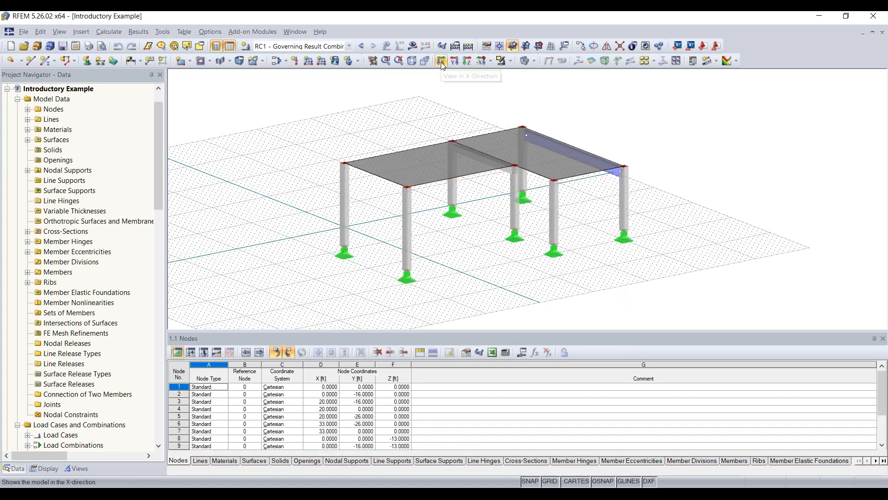
{"action": "left_click", "coordinate": [455, 62]}
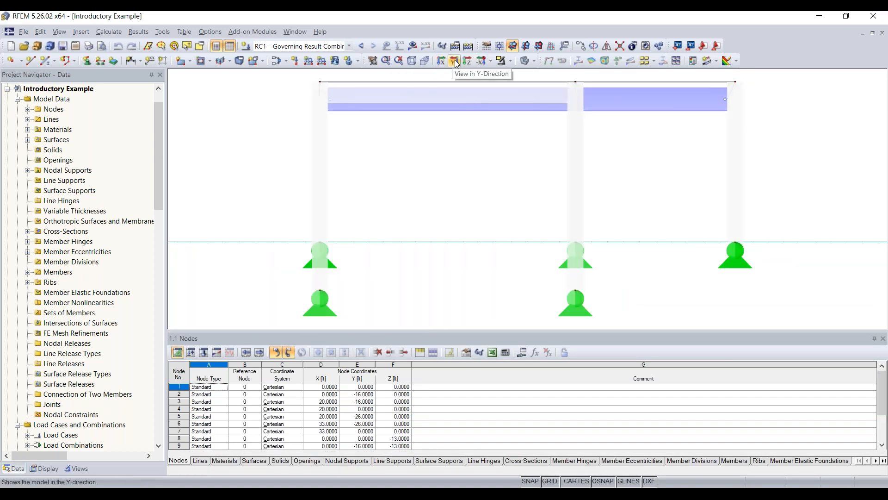
{"action": "left_click", "coordinate": [469, 61]}
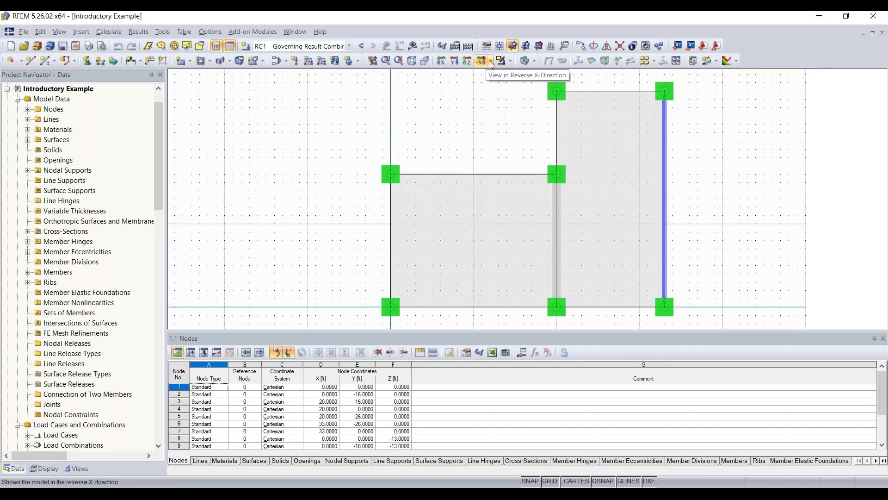
{"action": "left_click", "coordinate": [491, 63]}
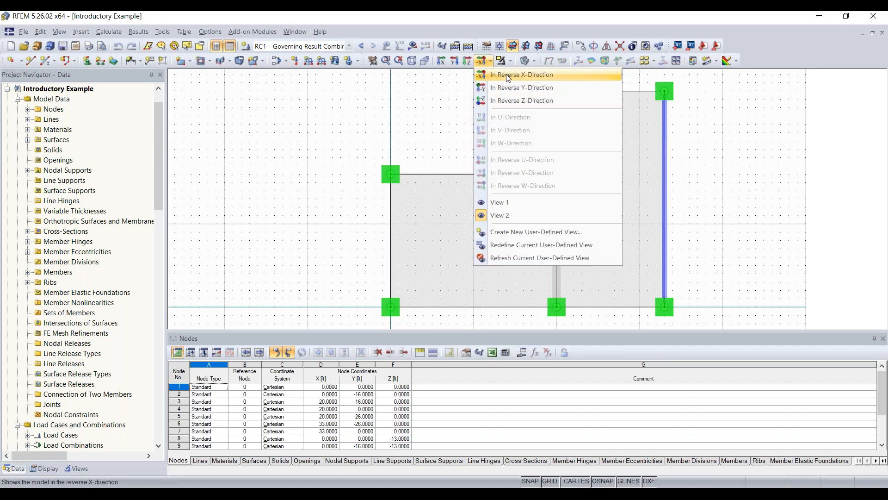
{"action": "left_click", "coordinate": [513, 91]}
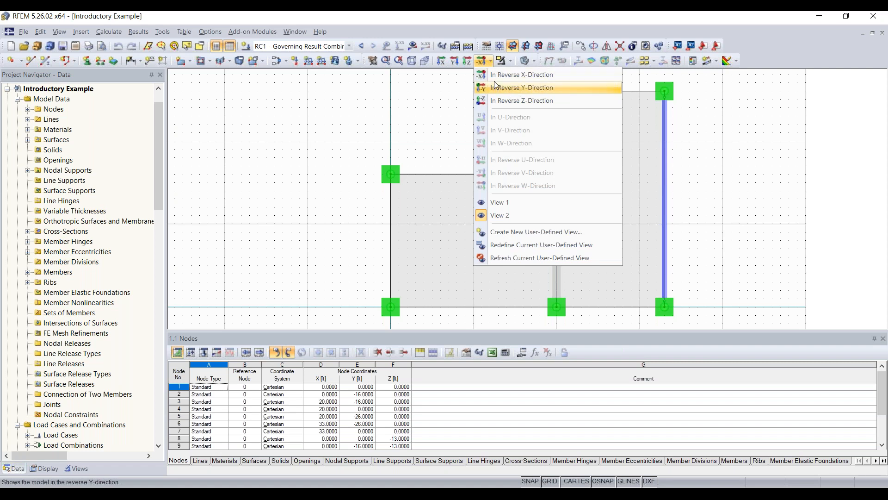
{"action": "left_click", "coordinate": [422, 61]}
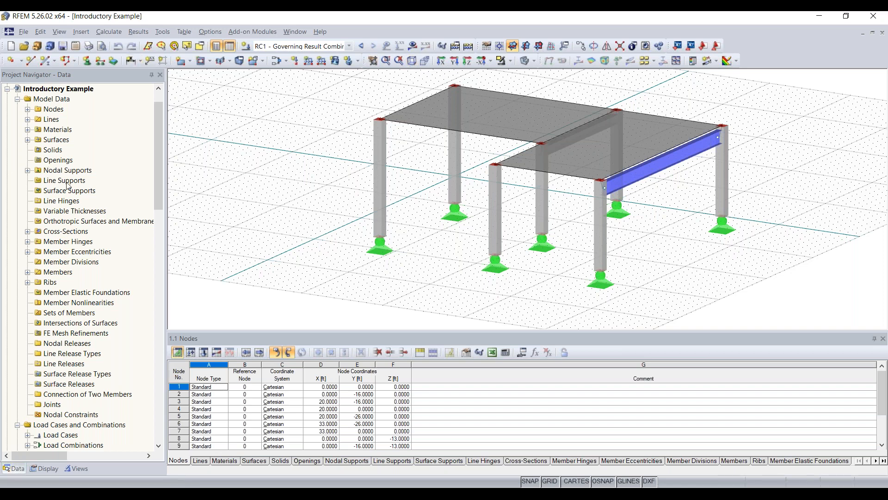
Look through the available steel, aluminum, concrete and timber add-on modules in the project data tree.
{"action": "scroll", "coordinate": [98, 182], "scroll_direction": "down", "scroll_amount": 11}
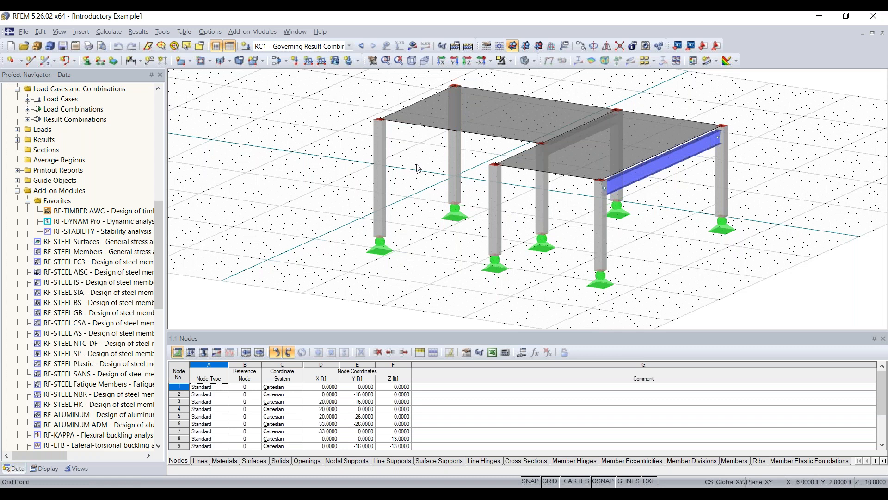
{"action": "scroll", "coordinate": [111, 273], "scroll_direction": "down", "scroll_amount": 3}
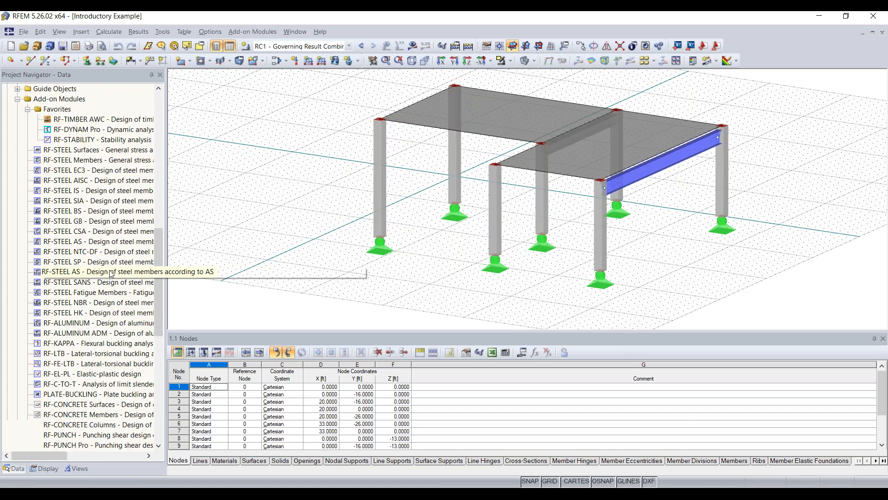
{"action": "scroll", "coordinate": [109, 156], "scroll_direction": "down", "scroll_amount": 3}
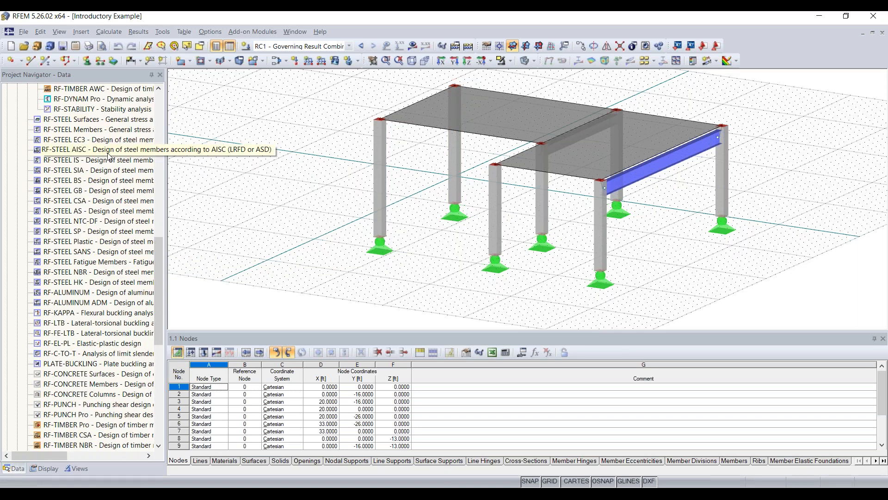
{"action": "scroll", "coordinate": [113, 202], "scroll_direction": "down", "scroll_amount": 3}
{"action": "scroll", "coordinate": [95, 253], "scroll_direction": "up", "scroll_amount": 2}
{"action": "scroll", "coordinate": [96, 253], "scroll_direction": "up", "scroll_amount": 3}
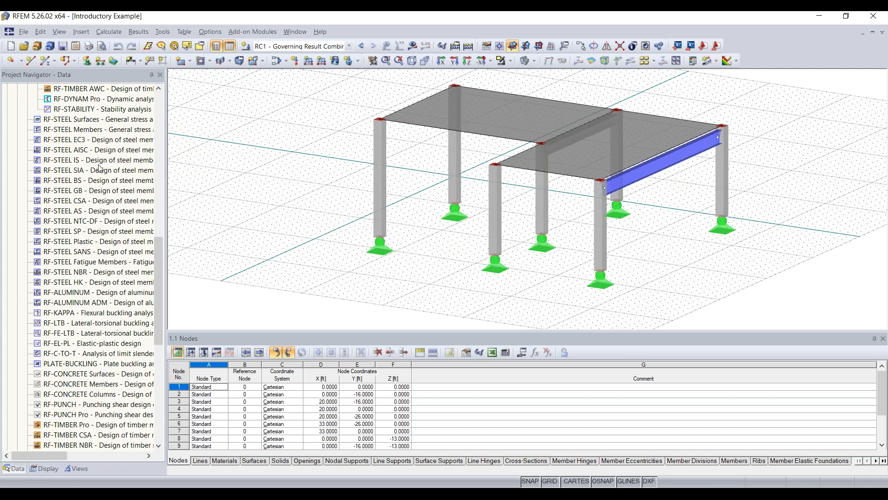
Look through the Model, Loads and Results categories in the Display navigator.
{"action": "left_click", "coordinate": [45, 467]}
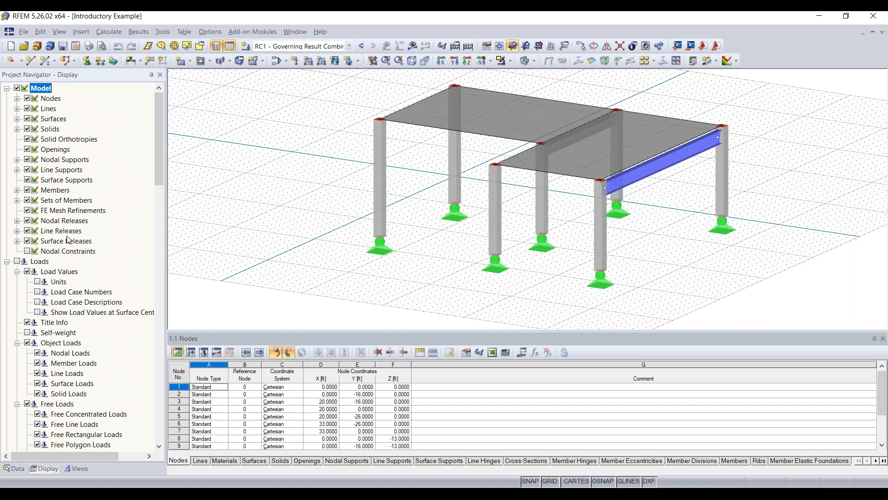
{"action": "scroll", "coordinate": [87, 210], "scroll_direction": "down", "scroll_amount": 5}
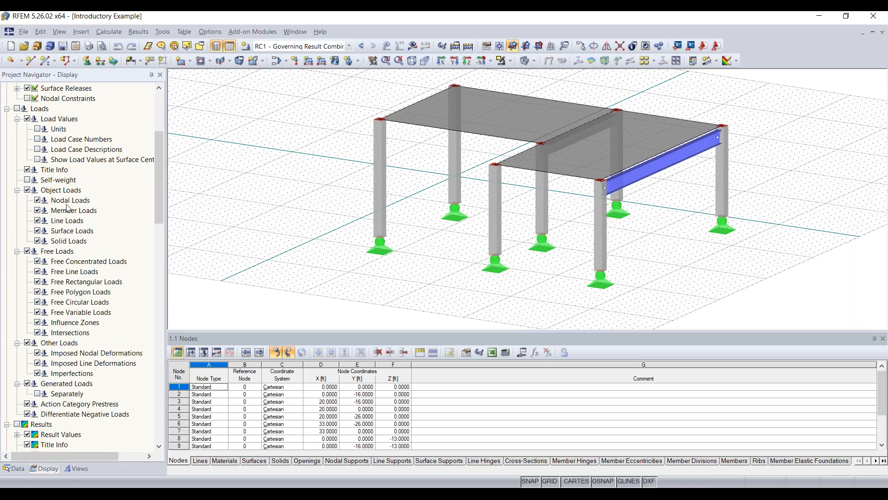
{"action": "scroll", "coordinate": [55, 405], "scroll_direction": "down", "scroll_amount": 3}
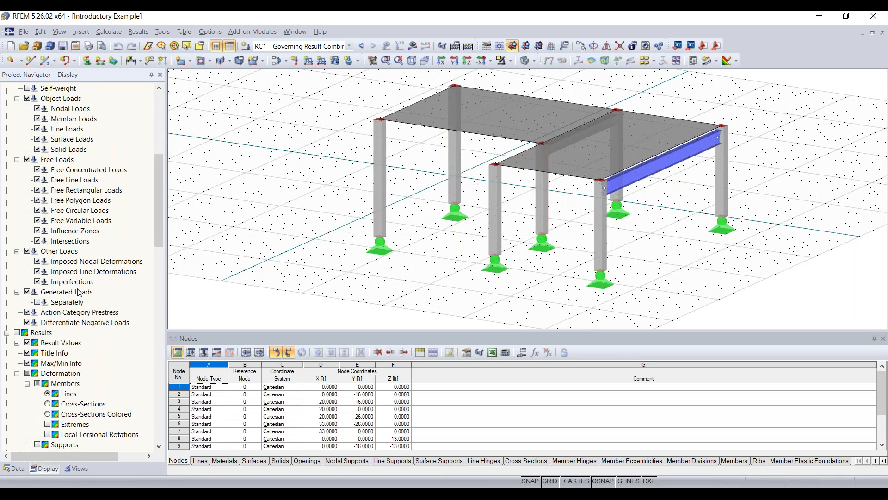
{"action": "scroll", "coordinate": [60, 283], "scroll_direction": "down", "scroll_amount": 2}
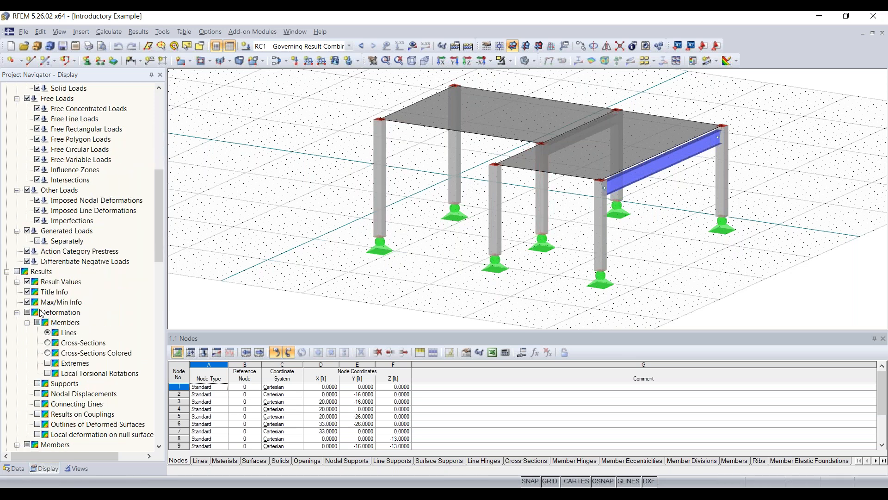
Turn the display of the model's surfaces off and back on.
{"action": "scroll", "coordinate": [74, 252], "scroll_direction": "up", "scroll_amount": 10}
{"action": "left_click", "coordinate": [26, 118]}
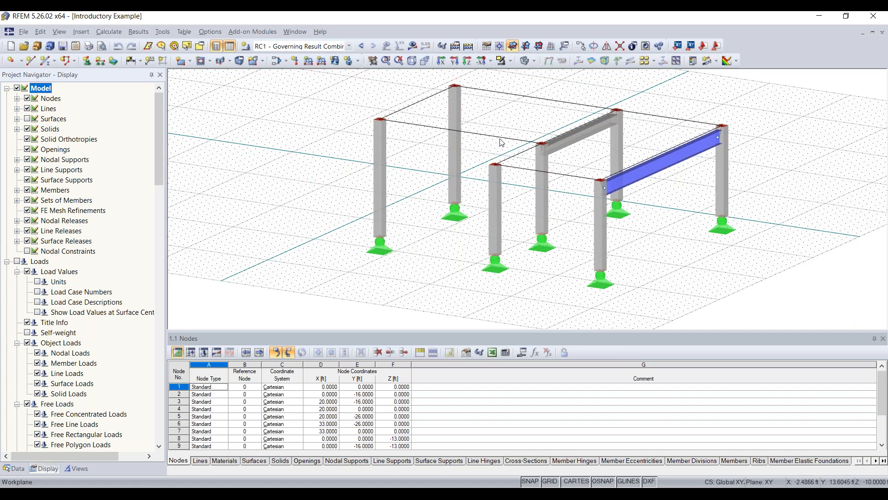
{"action": "scroll", "coordinate": [505, 143], "scroll_direction": "down", "scroll_amount": 1}
{"action": "middle_click_drag", "start_coordinate": [512, 140], "coordinate": [413, 153]}
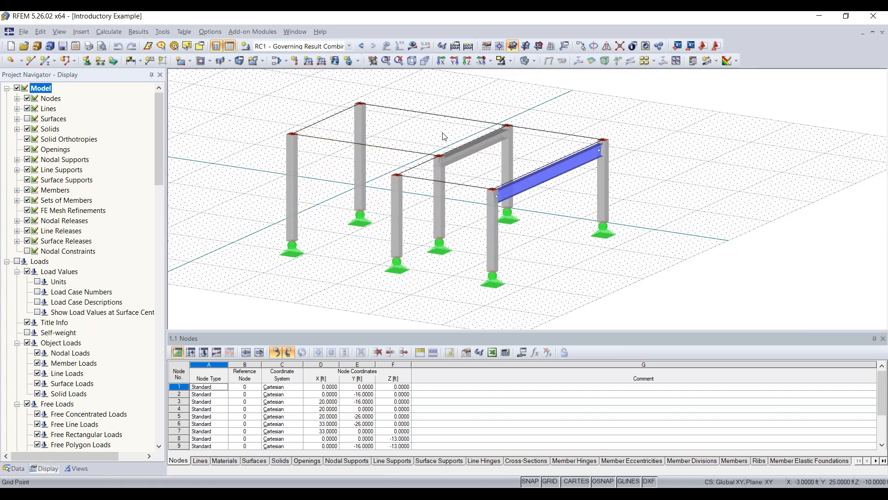
{"action": "left_click", "coordinate": [26, 120]}
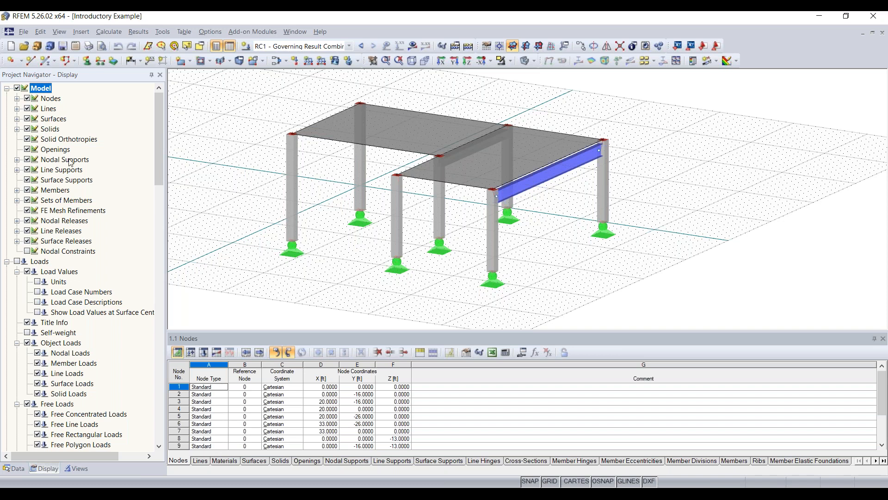
Examine the display options for object, free and generated loads and for result types such as deformation.
{"action": "scroll", "coordinate": [71, 189], "scroll_direction": "down", "scroll_amount": 2}
{"action": "scroll", "coordinate": [70, 189], "scroll_direction": "down", "scroll_amount": 3}
{"action": "scroll", "coordinate": [60, 245], "scroll_direction": "down", "scroll_amount": 3}
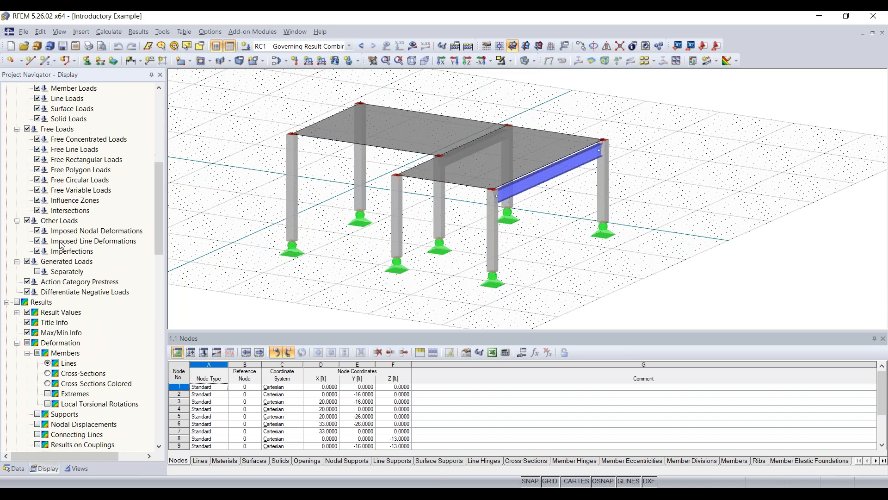
{"action": "scroll", "coordinate": [69, 326], "scroll_direction": "down", "scroll_amount": 3}
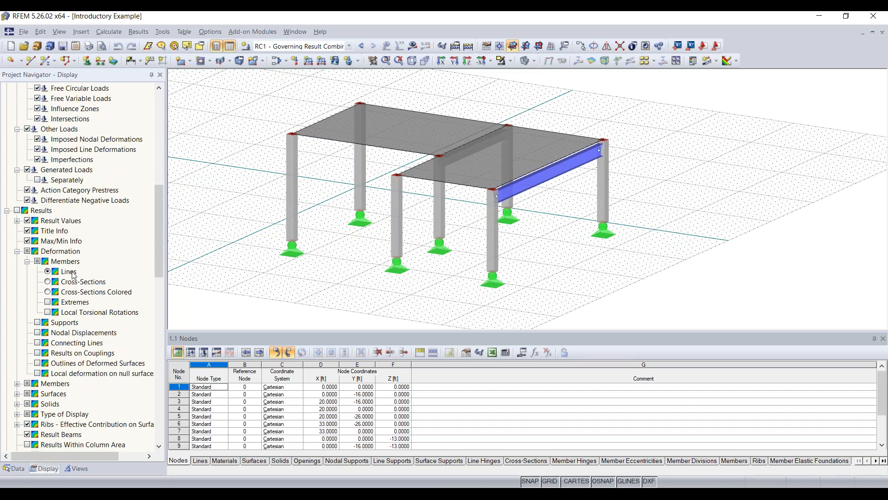
{"action": "scroll", "coordinate": [73, 274], "scroll_direction": "down", "scroll_amount": 3}
{"action": "scroll", "coordinate": [73, 275], "scroll_direction": "down", "scroll_amount": 2}
{"action": "scroll", "coordinate": [113, 196], "scroll_direction": "up", "scroll_amount": 16}
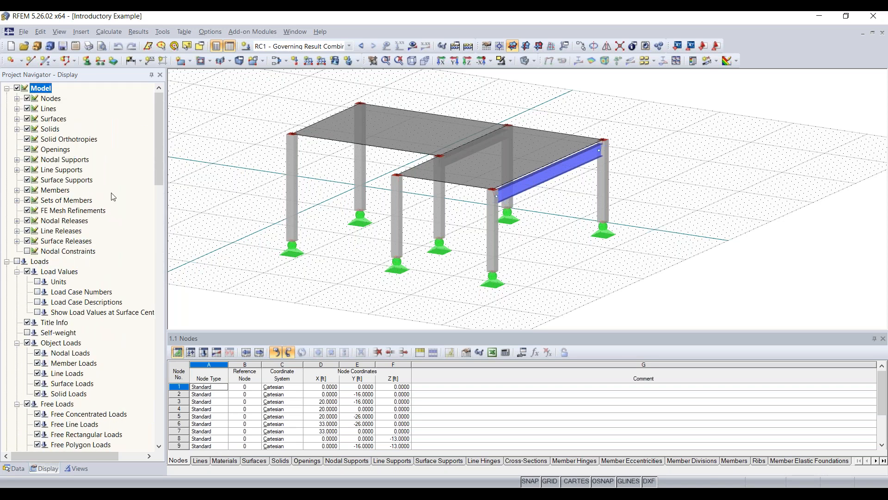
Activate the visibilities in the Views navigator and expand Members by Cross-Section to its individual sections.
{"action": "left_click", "coordinate": [77, 468]}
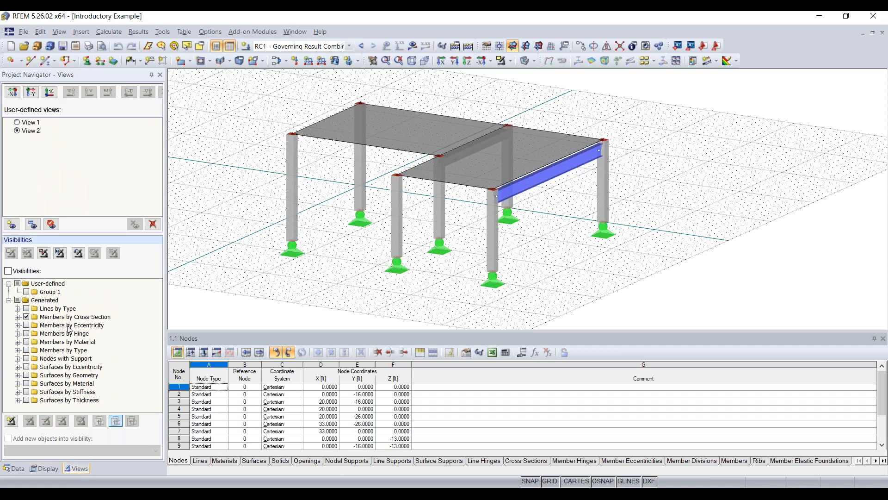
{"action": "left_click", "coordinate": [23, 273]}
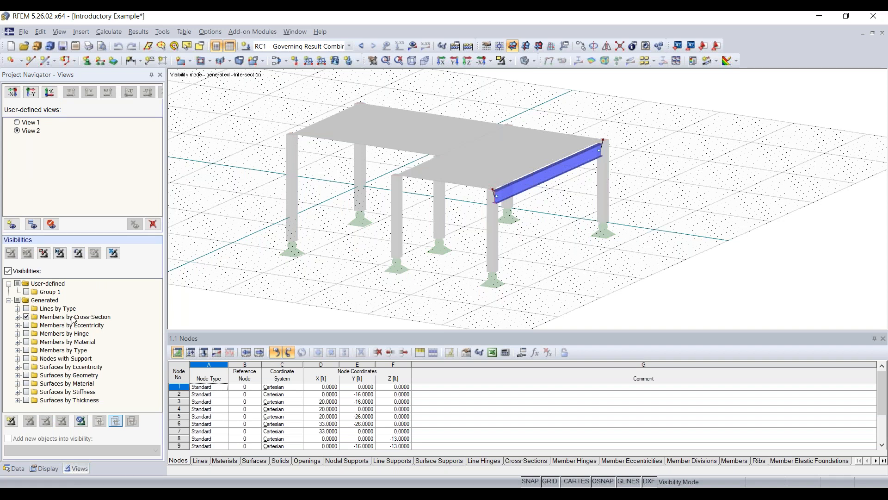
{"action": "left_click", "coordinate": [18, 317]}
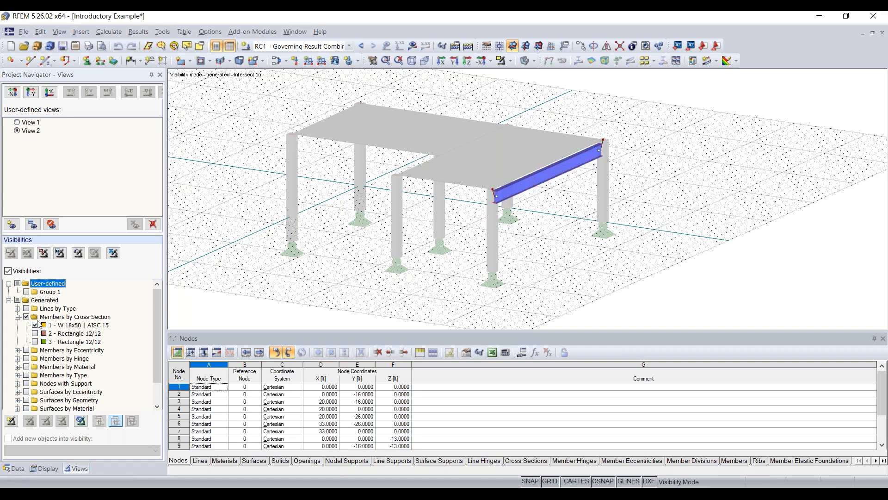
Select the isolated W 18x50 beam with a window across the model and clear the selection.
{"action": "mouse_move", "coordinate": [578, 211]}
{"action": "middle_mouse_down", "text": "ctrl"}
{"action": "mouse_move", "coordinate": [470, 178]}
{"action": "mouse_move", "coordinate": [594, 224]}
{"action": "middle_mouse_up", "text": "ctrl"}
{"action": "left_click_drag", "start_coordinate": [646, 93], "coordinate": [390, 282]}
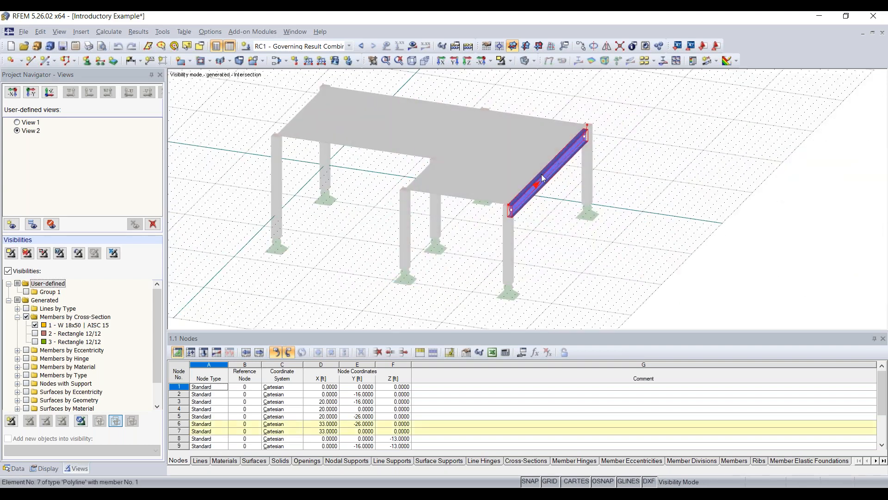
{"action": "middle_click_drag", "start_coordinate": [631, 198], "coordinate": [603, 177], "text": "ctrl"}
{"action": "right_click", "coordinate": [603, 178]}
{"action": "left_click", "coordinate": [568, 119]}
{"action": "mouse_move", "coordinate": [521, 193]}
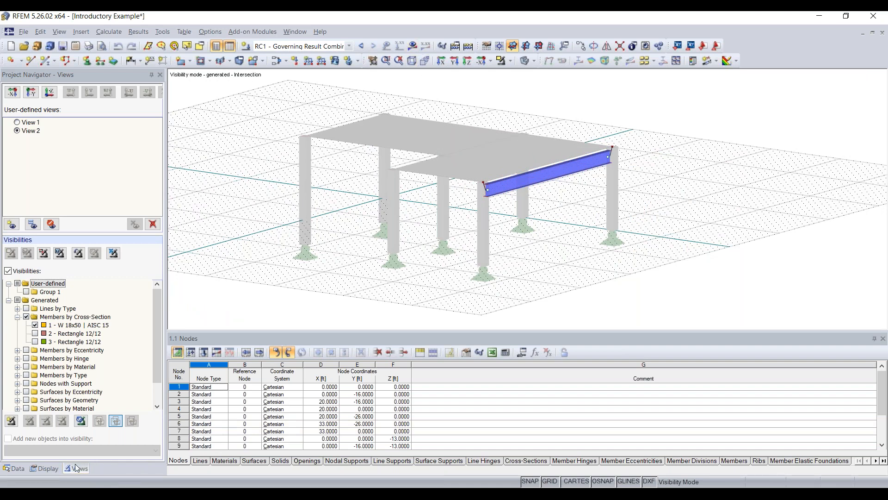
Show the RC1 results on the full model with the visibilities deactivated, and open the Results navigator.
{"action": "left_click", "coordinate": [415, 47]}
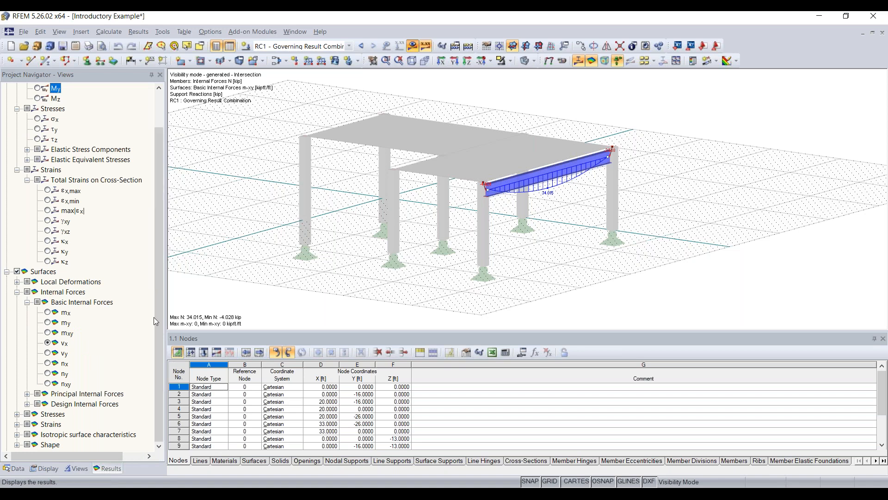
{"action": "left_click", "coordinate": [75, 468]}
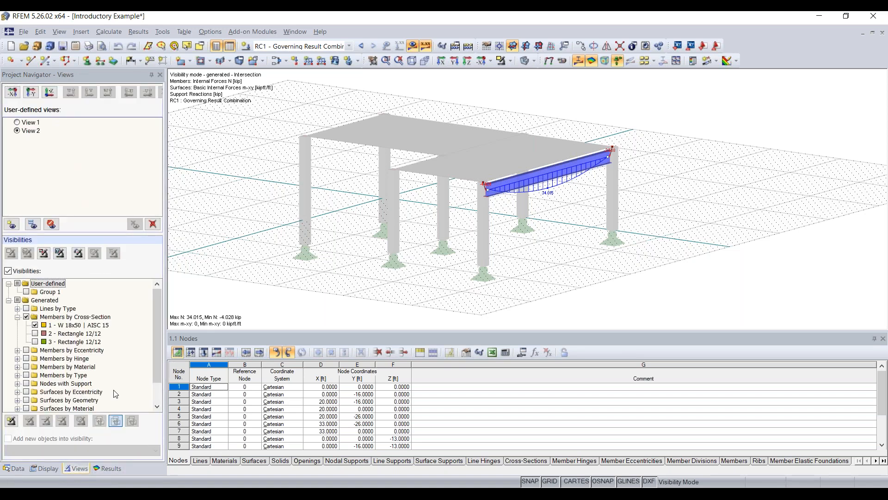
{"action": "left_click", "coordinate": [8, 271]}
{"action": "left_click", "coordinate": [109, 468]}
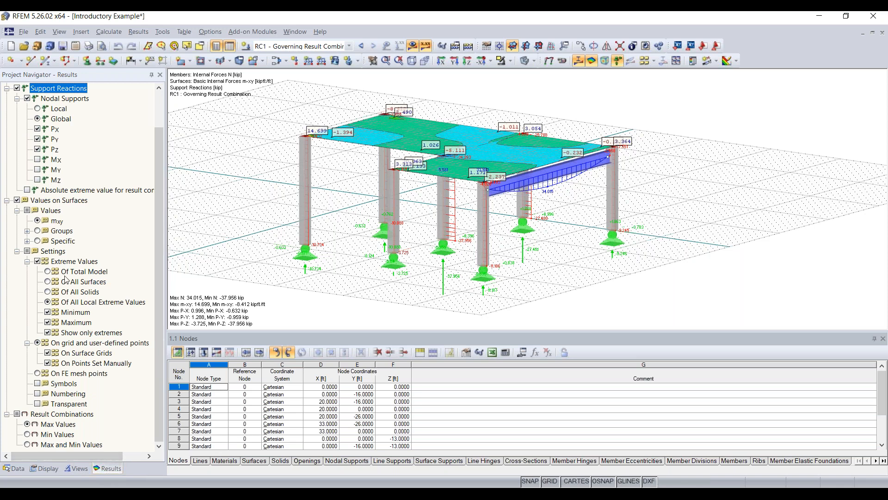
Expand the Members result types and display the global deformations u on the model.
{"action": "scroll", "coordinate": [65, 278], "scroll_direction": "up", "scroll_amount": 2}
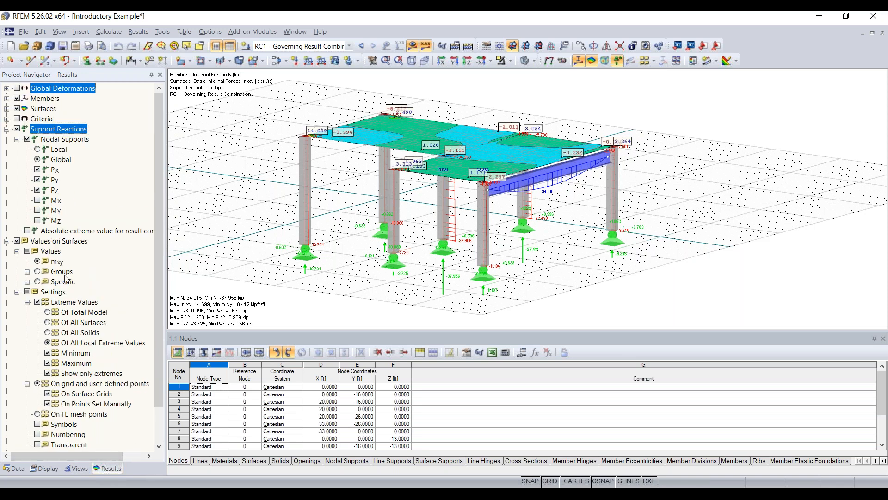
{"action": "left_click", "coordinate": [6, 98]}
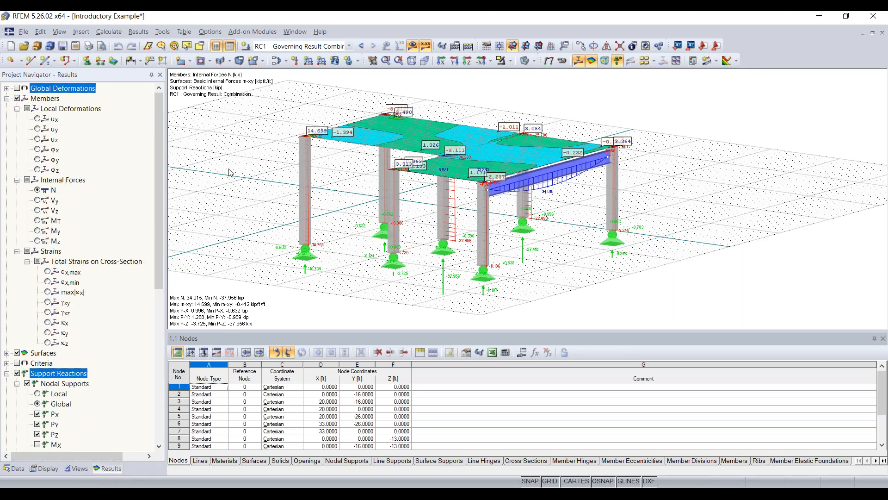
{"action": "middle_click_drag", "start_coordinate": [604, 202], "coordinate": [532, 227], "text": "ctrl"}
{"action": "left_click", "coordinate": [17, 88]}
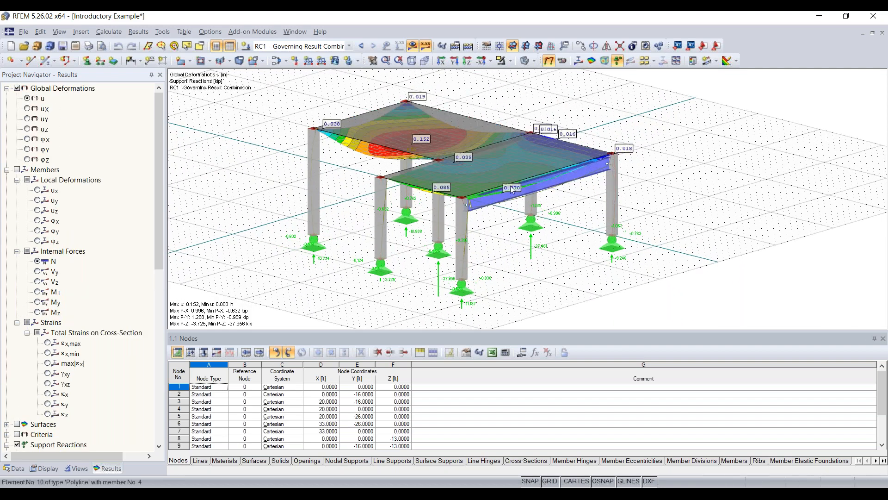
{"action": "middle_click_drag", "start_coordinate": [543, 286], "coordinate": [565, 281], "text": "ctrl"}
{"action": "right_click", "coordinate": [566, 281]}
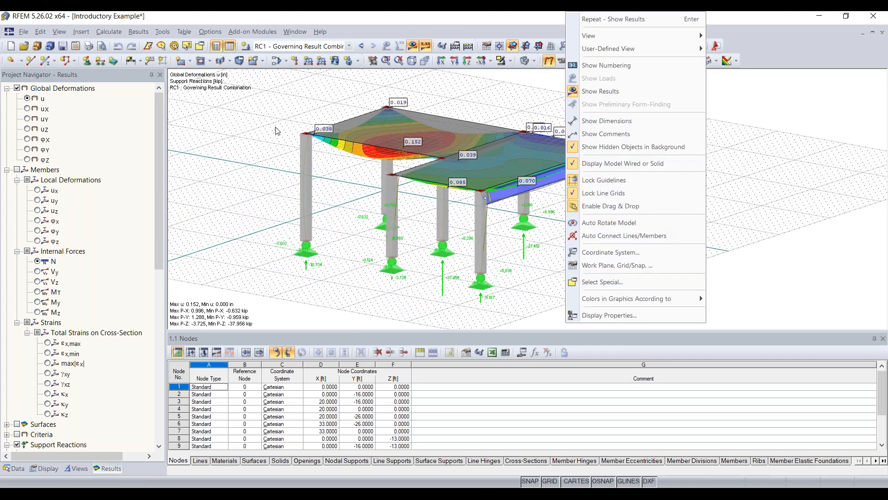
{"action": "left_click", "coordinate": [272, 110]}
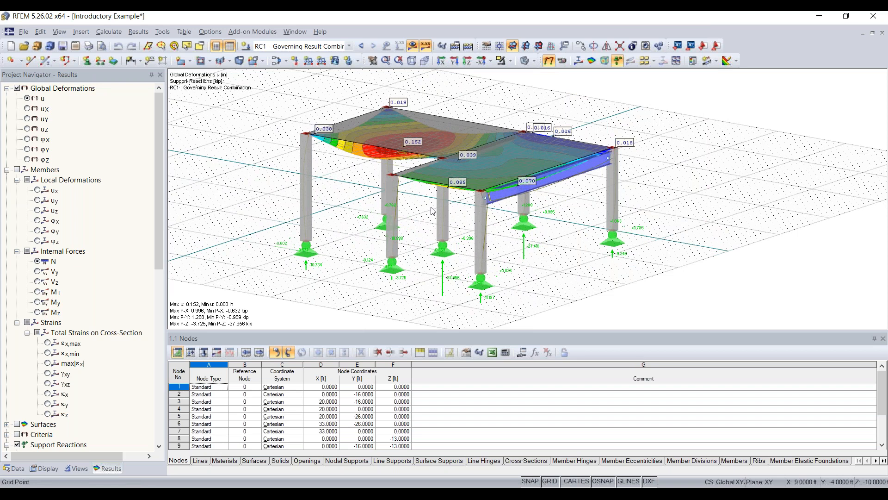
{"action": "scroll", "coordinate": [59, 301], "scroll_direction": "down", "scroll_amount": 3}
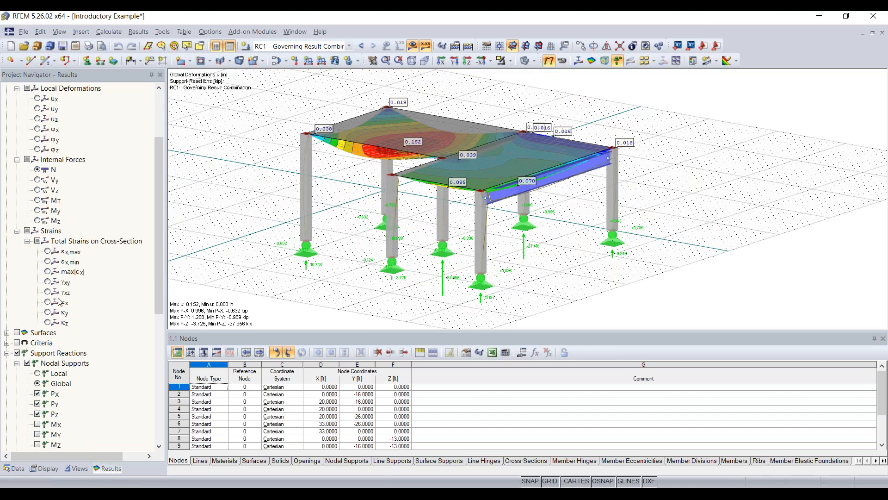
{"action": "scroll", "coordinate": [60, 302], "scroll_direction": "up", "scroll_amount": 3}
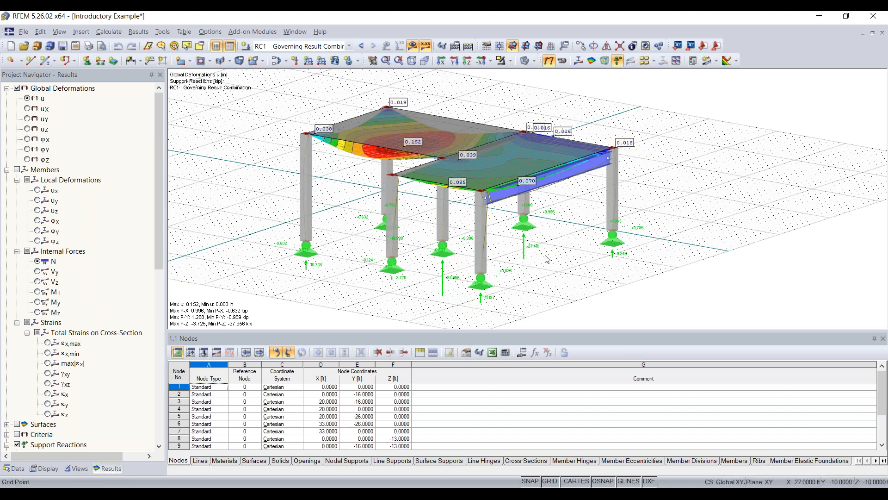
Pan, zoom and rotate the view with the mouse to inspect the deformed structure.
{"action": "middle_click_drag", "start_coordinate": [545, 261], "coordinate": [526, 254]}
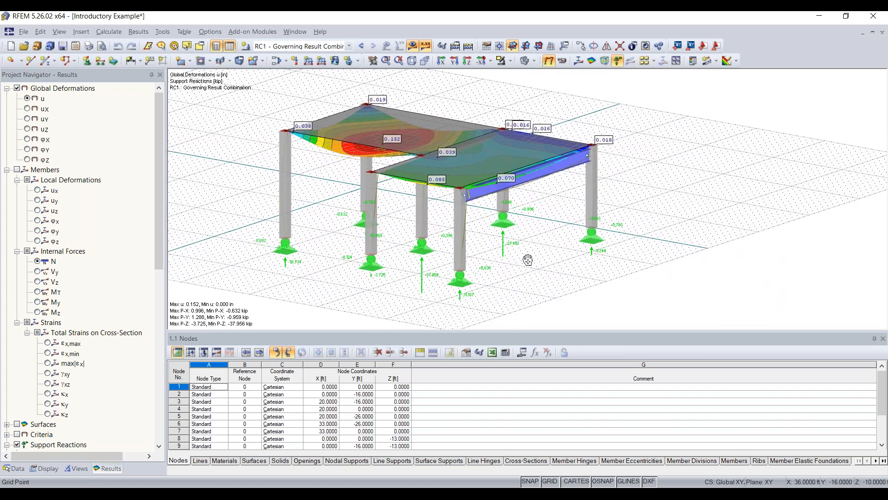
{"action": "scroll", "coordinate": [530, 261], "scroll_direction": "up", "scroll_amount": 1}
{"action": "middle_click_drag", "start_coordinate": [529, 262], "coordinate": [562, 240]}
{"action": "scroll", "coordinate": [593, 247], "scroll_direction": "down", "scroll_amount": 3}
{"action": "scroll", "coordinate": [592, 246], "scroll_direction": "up", "scroll_amount": 4}
{"action": "scroll", "coordinate": [592, 246], "scroll_direction": "down", "scroll_amount": 3}
{"action": "scroll", "coordinate": [585, 241], "scroll_direction": "up", "scroll_amount": 4}
{"action": "scroll", "coordinate": [577, 232], "scroll_direction": "down", "scroll_amount": 2}
{"action": "middle_click_drag", "start_coordinate": [577, 232], "coordinate": [574, 256]}
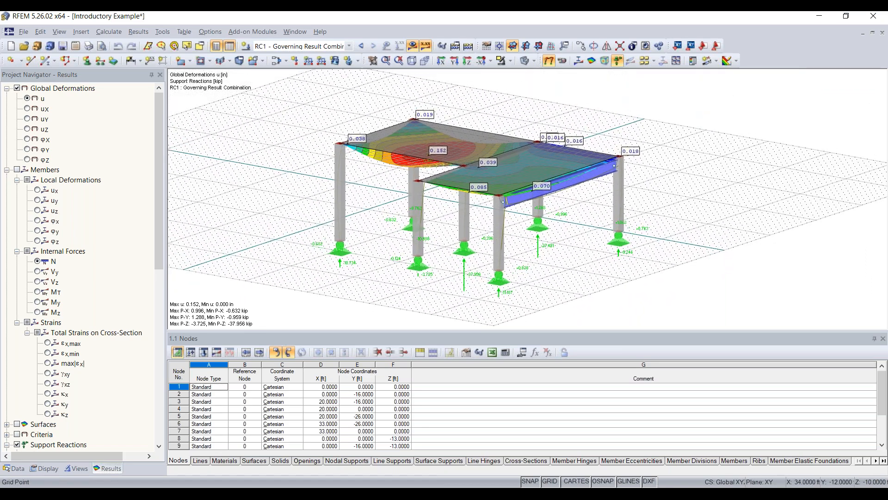
{"action": "mouse_move", "coordinate": [574, 256]}
{"action": "middle_mouse_down", "text": "ctrl"}
{"action": "mouse_move", "coordinate": [624, 176]}
{"action": "mouse_move", "coordinate": [502, 162]}
{"action": "mouse_move", "coordinate": [521, 235]}
{"action": "mouse_move", "coordinate": [560, 252]}
{"action": "middle_mouse_up", "text": "ctrl"}
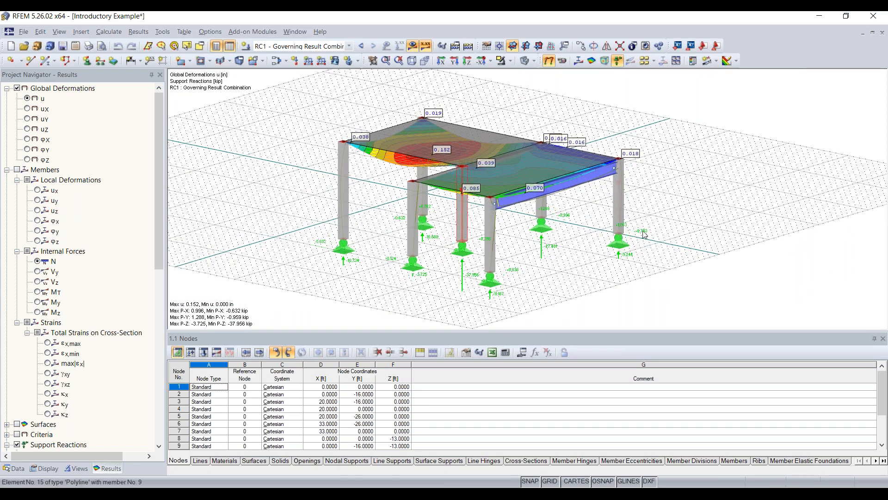
Shift the model view sideways in small increments using the keyboard.
{"action": "key", "text": "Left"}
{"action": "key", "text": "Left"}
{"action": "key", "text": "Right"}
{"action": "key", "text": "Right"}
{"action": "key", "text": "Right"}
{"action": "key", "text": "Right"}
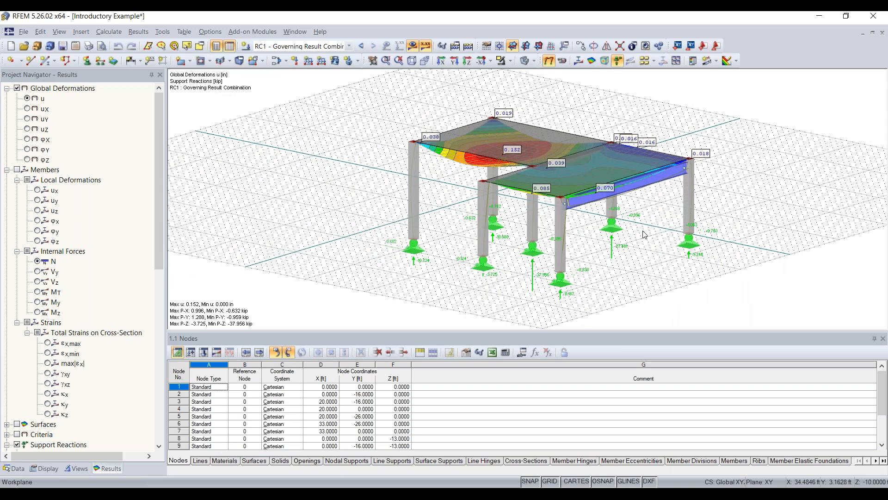
{"action": "key", "text": "Left"}
{"action": "key", "text": "Left"}
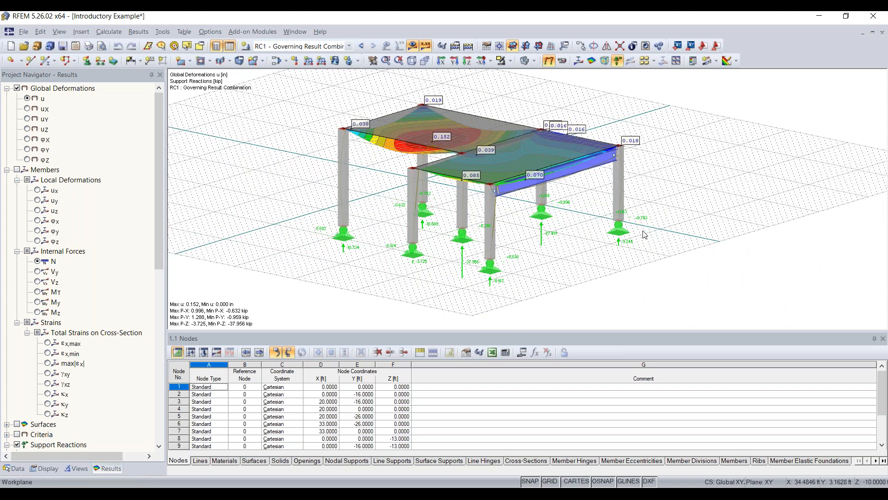
{"action": "key", "text": "Right"}
Rotate the structure horizontally and tilt it up and down in keyboard increments.
{"action": "key", "text": "ctrl+Right"}
{"action": "key", "text": "ctrl+Right"}
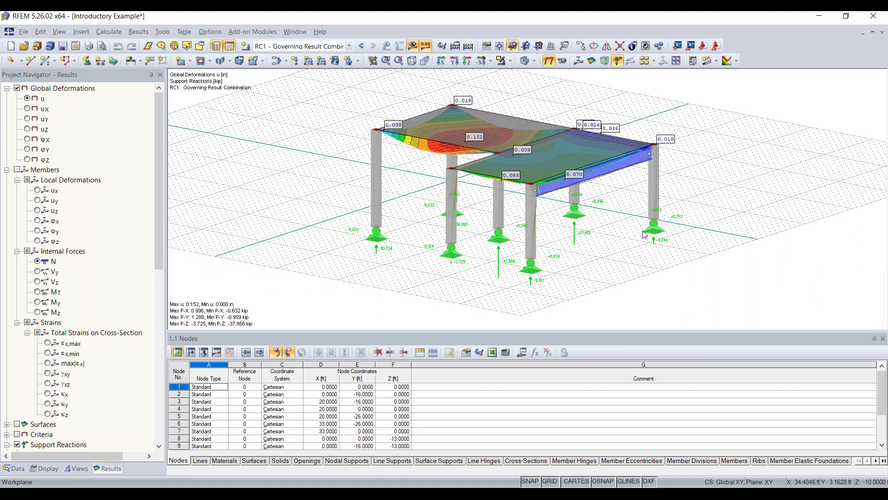
{"action": "key", "text": "ctrl+Right"}
{"action": "key", "text": "ctrl+Right"}
{"action": "key", "text": "ctrl+Right"}
{"action": "key", "text": "ctrl+Right"}
{"action": "key", "text": "ctrl+Right"}
{"action": "key", "text": "ctrl+Right"}
{"action": "key", "text": "ctrl+Right"}
{"action": "key", "text": "ctrl+Up"}
{"action": "key", "text": "ctrl+Up"}
{"action": "key", "text": "ctrl+Up"}
{"action": "key", "text": "ctrl+Down"}
{"action": "key", "text": "ctrl+Down"}
{"action": "key", "text": "ctrl+Down"}
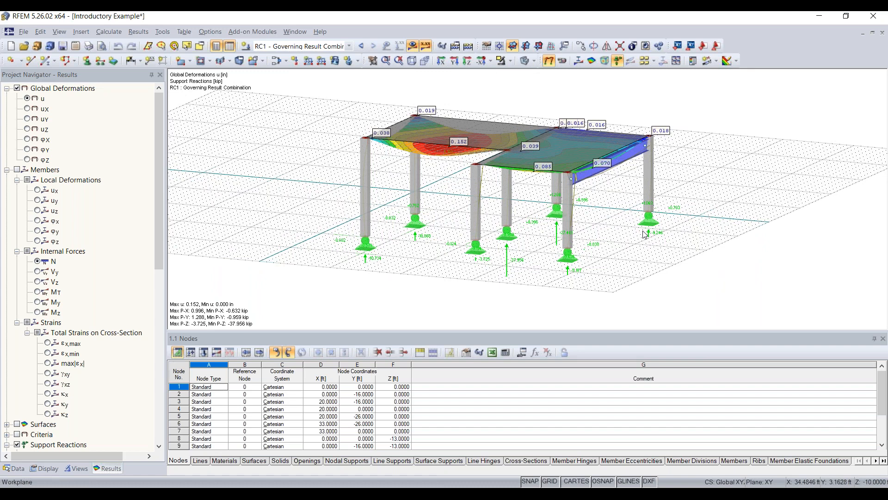
{"action": "key", "text": "ctrl+Up"}
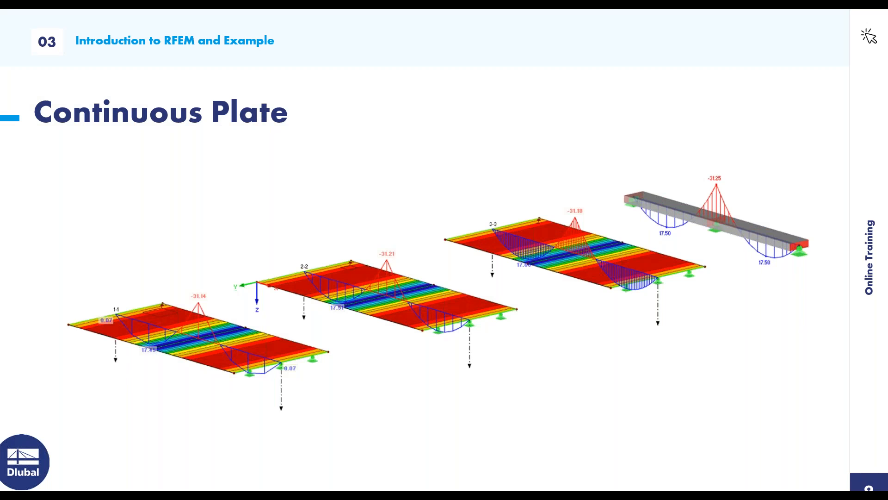
{"action": "key", "text": "Right"}
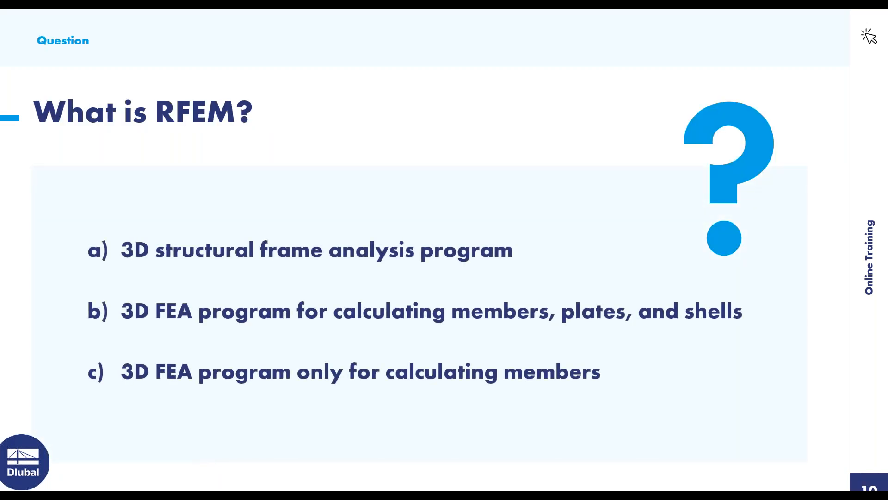
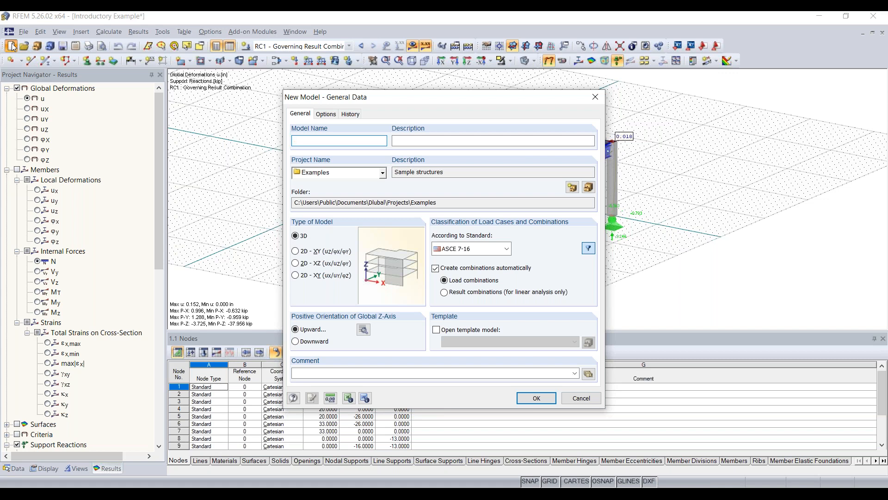
Name the new model "Continous Plate 20" and leave its description empty.
{"action": "type", "text": "Continous Plate"}
{"action": "type", "text": "20"}
{"action": "left_click", "coordinate": [446, 138]}
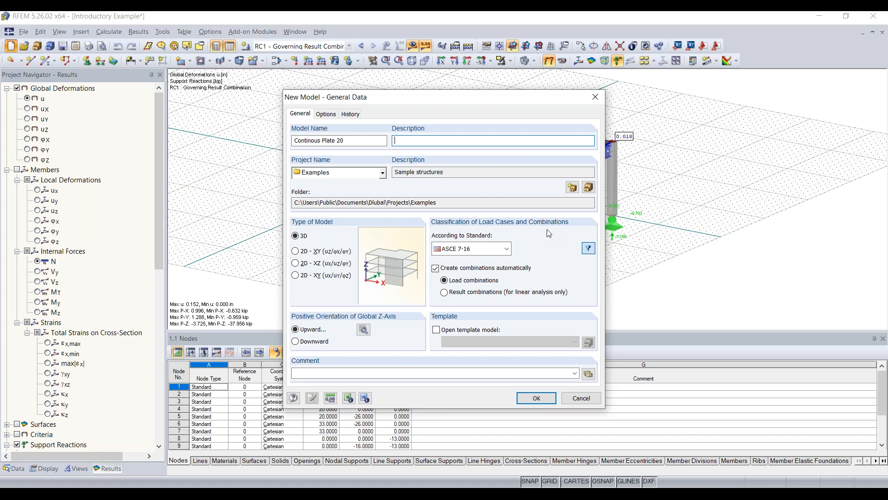
Review the available load combination standards and keep ASCE 7-16 for classifying load cases and combinations.
{"action": "left_click", "coordinate": [507, 250]}
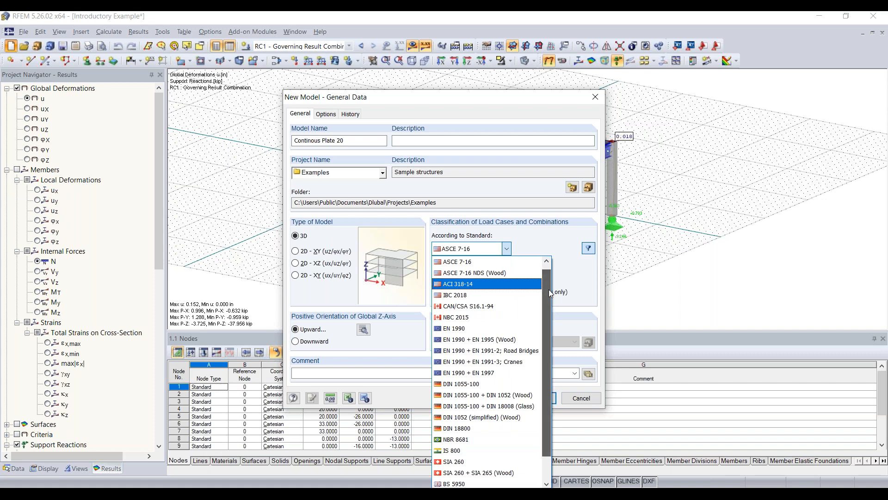
{"action": "left_click_drag", "start_coordinate": [550, 290], "coordinate": [549, 287]}
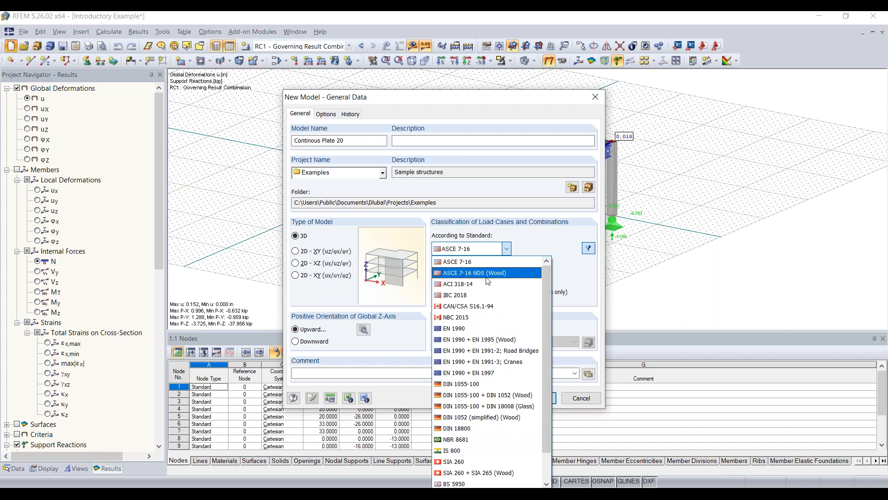
{"action": "scroll", "coordinate": [484, 282], "scroll_direction": "down", "scroll_amount": 1}
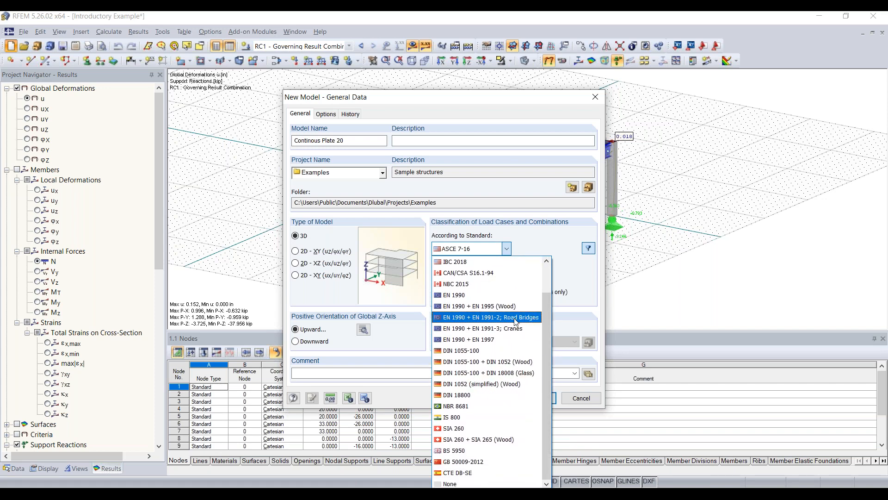
{"action": "scroll", "coordinate": [517, 321], "scroll_direction": "up", "scroll_amount": 1}
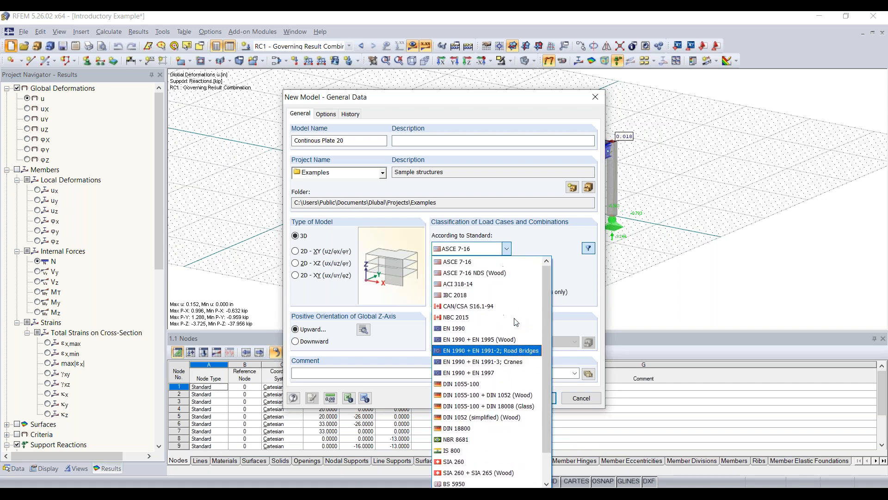
{"action": "left_click", "coordinate": [477, 264]}
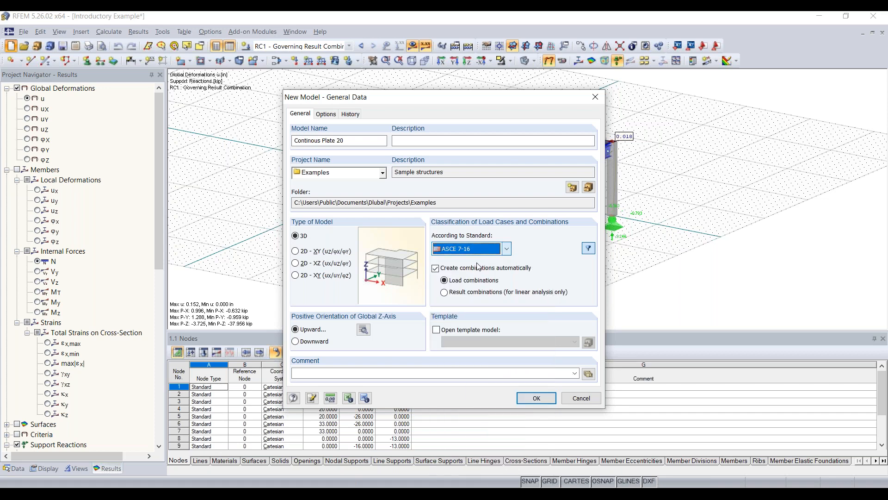
{"action": "left_click", "coordinate": [506, 250]}
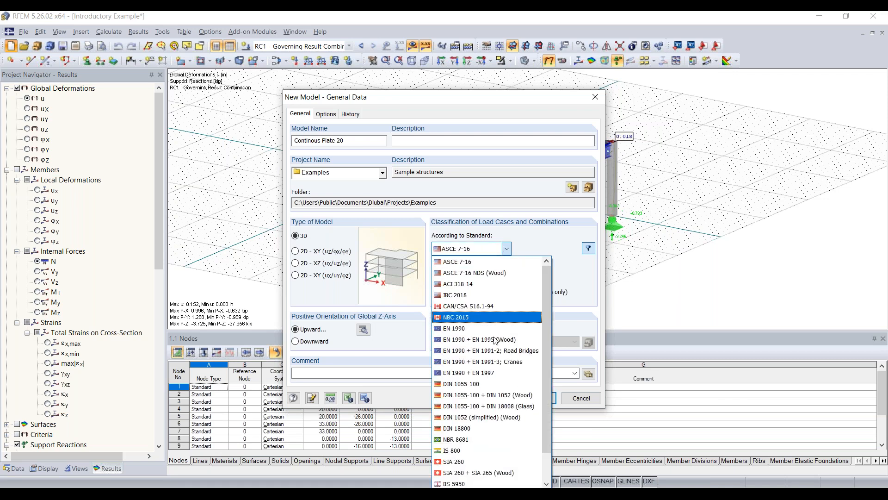
{"action": "left_click", "coordinate": [508, 256]}
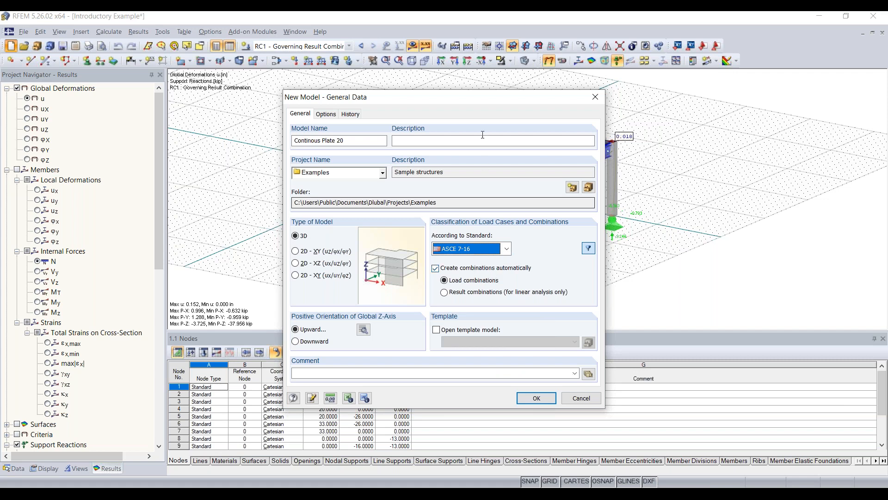
Accept a downward local z-axis orientation with the global Z-axis upward, and create the 3D model.
{"action": "left_click_drag", "start_coordinate": [463, 103], "coordinate": [439, 75]}
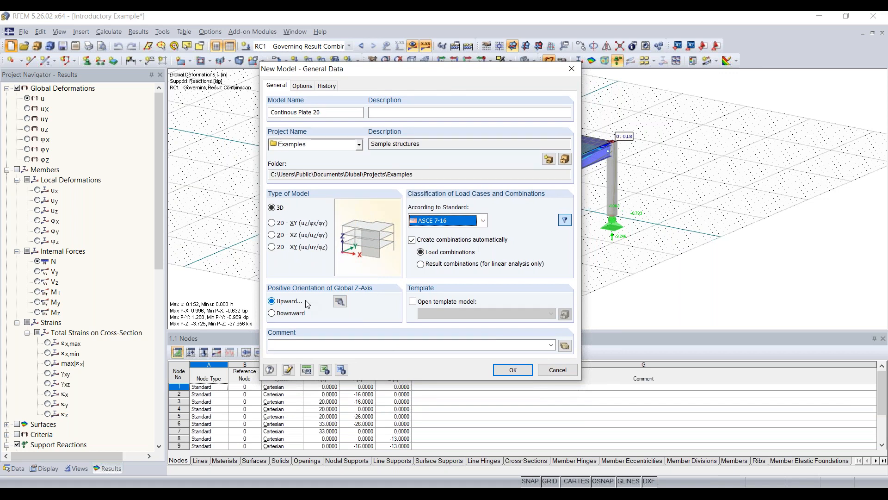
{"action": "left_click", "coordinate": [340, 301]}
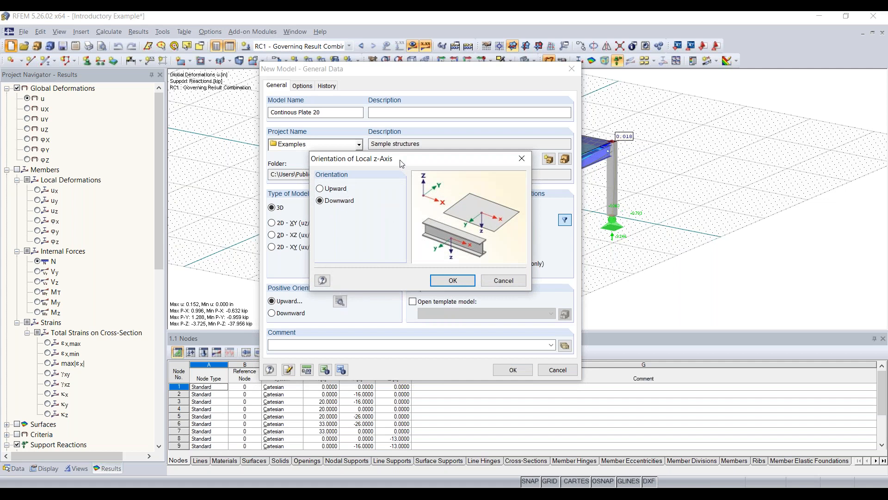
{"action": "left_click_drag", "start_coordinate": [403, 164], "coordinate": [389, 169]}
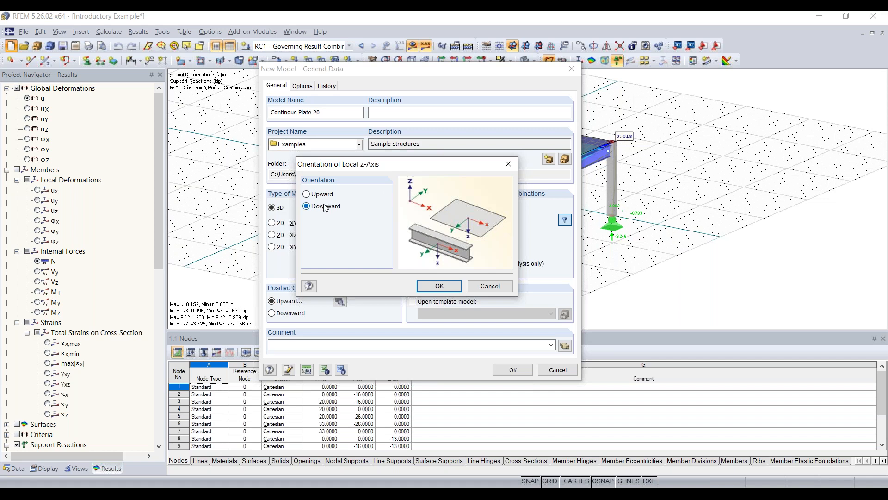
{"action": "left_click", "coordinate": [439, 286]}
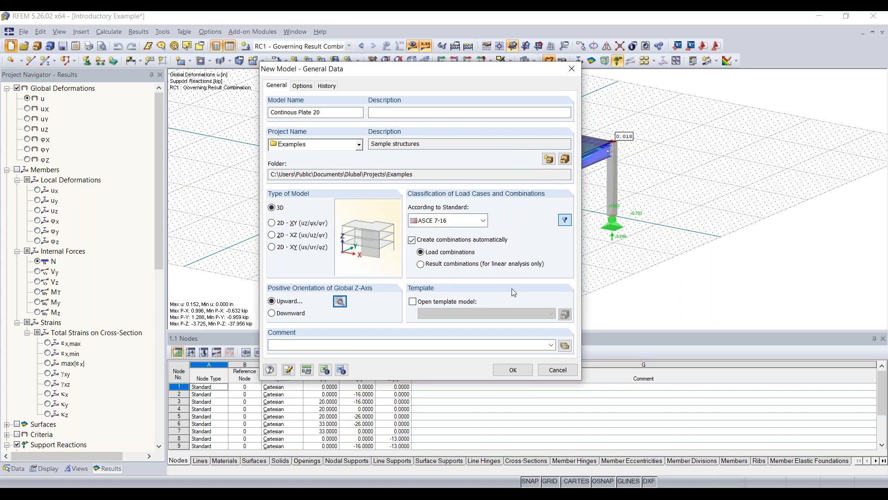
{"action": "left_click", "coordinate": [513, 369]}
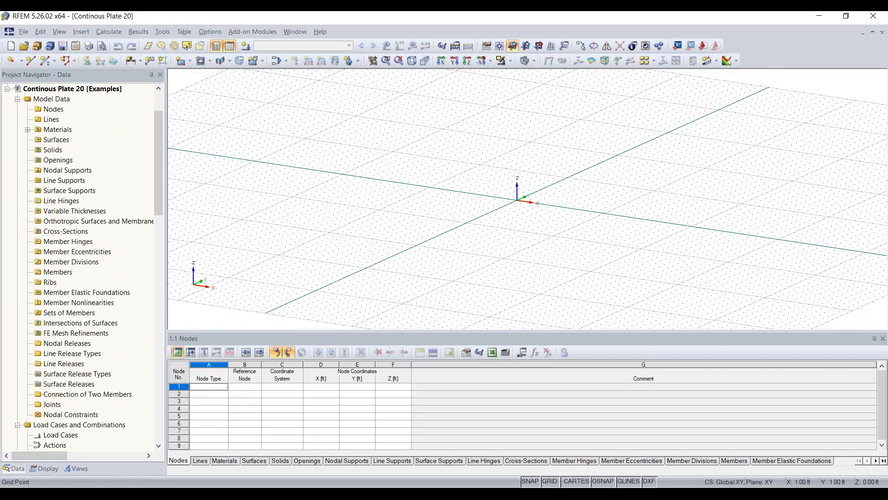
Load the Metric profile in the units and decimal places settings.
{"action": "mouse_move", "coordinate": [501, 199]}
{"action": "middle_mouse_down"}
{"action": "mouse_move", "coordinate": [466, 197]}
{"action": "mouse_move", "coordinate": [490, 209]}
{"action": "middle_mouse_up"}
{"action": "scroll", "coordinate": [502, 207], "scroll_direction": "down", "scroll_amount": 2}
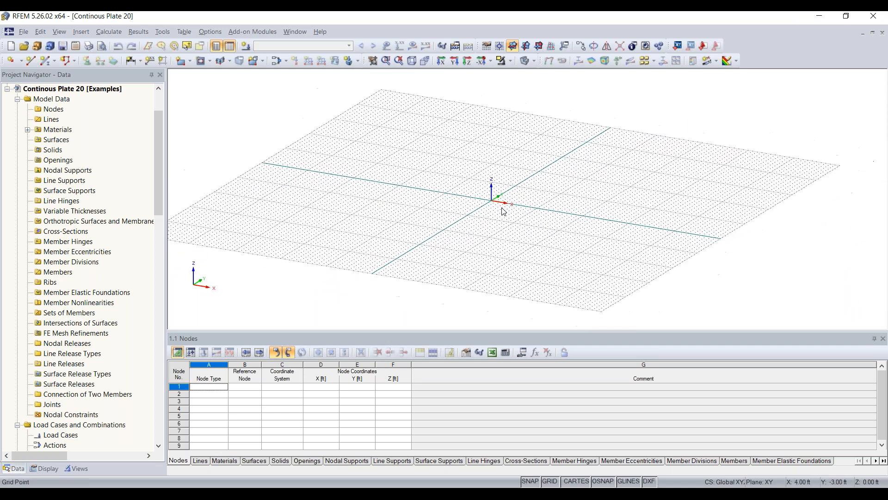
{"action": "left_click", "coordinate": [211, 32]}
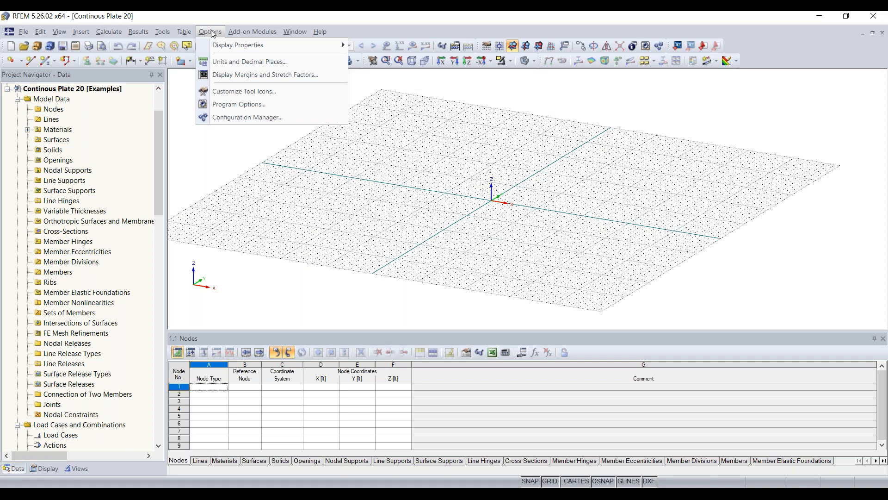
{"action": "left_click", "coordinate": [246, 62]}
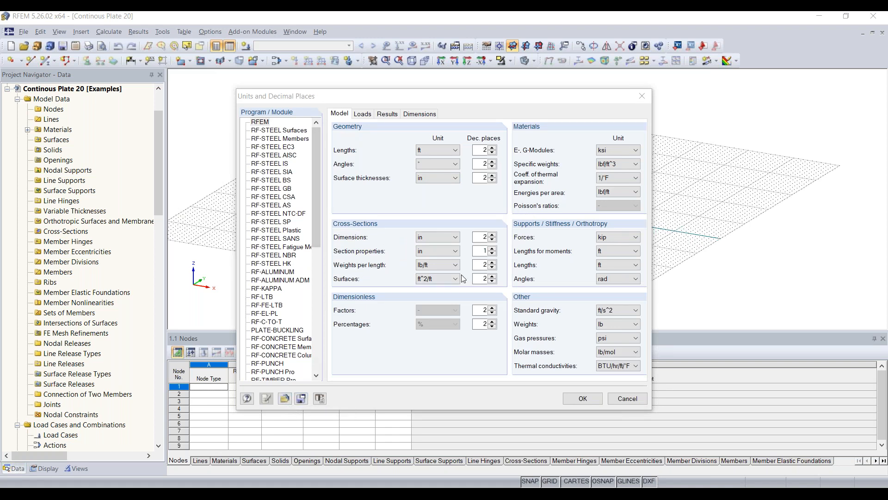
{"action": "left_click", "coordinate": [286, 399]}
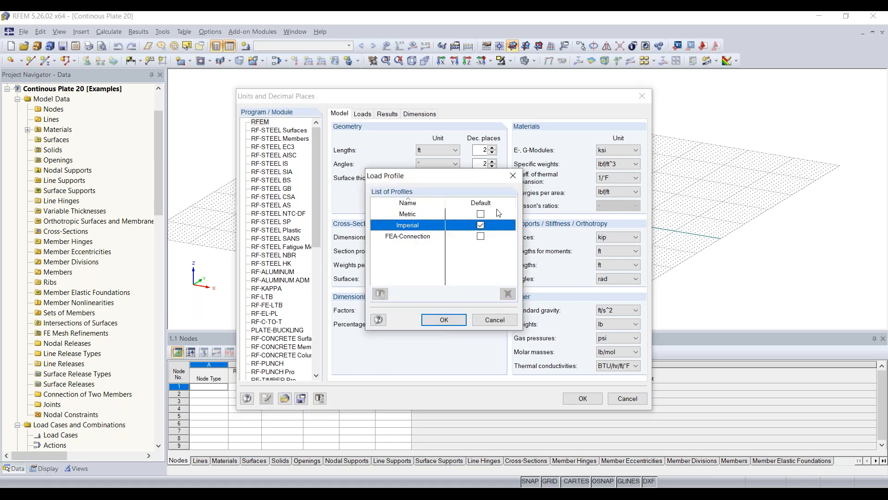
{"action": "left_click", "coordinate": [413, 215]}
{"action": "double_click", "coordinate": [413, 214]}
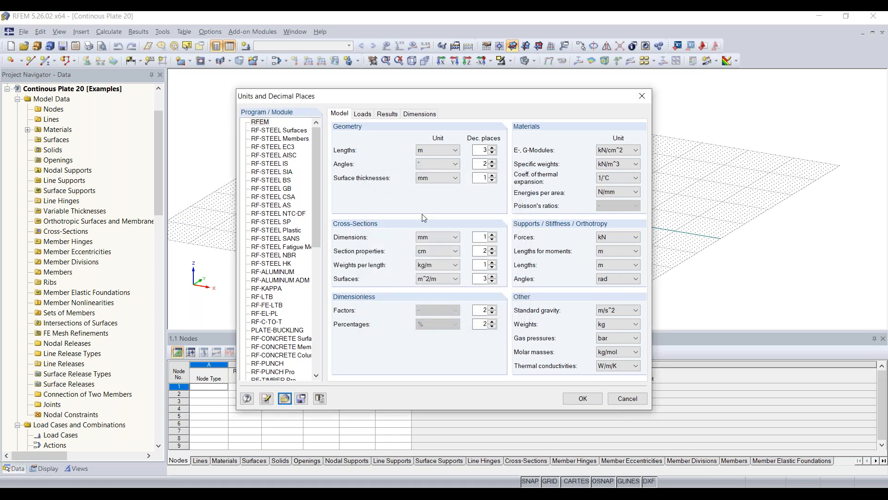
Load the Imperial unit profile and apply the units and decimal places settings.
{"action": "left_click", "coordinate": [286, 398]}
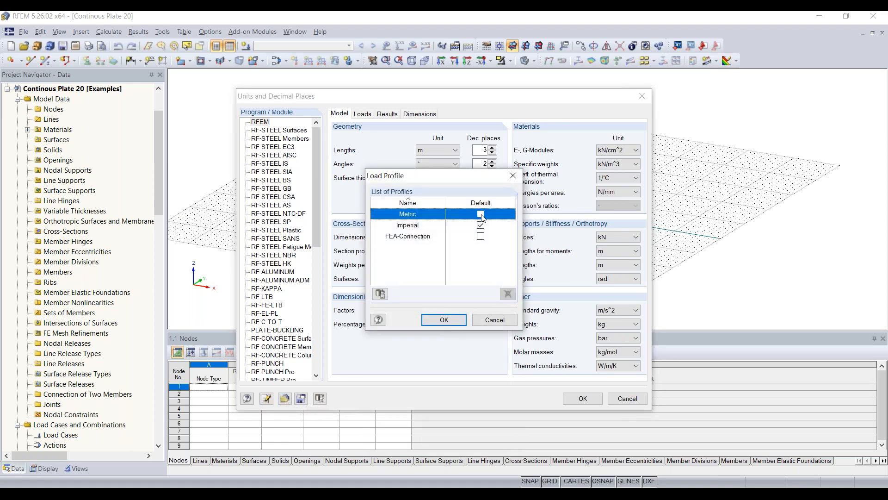
{"action": "left_click", "coordinate": [414, 226]}
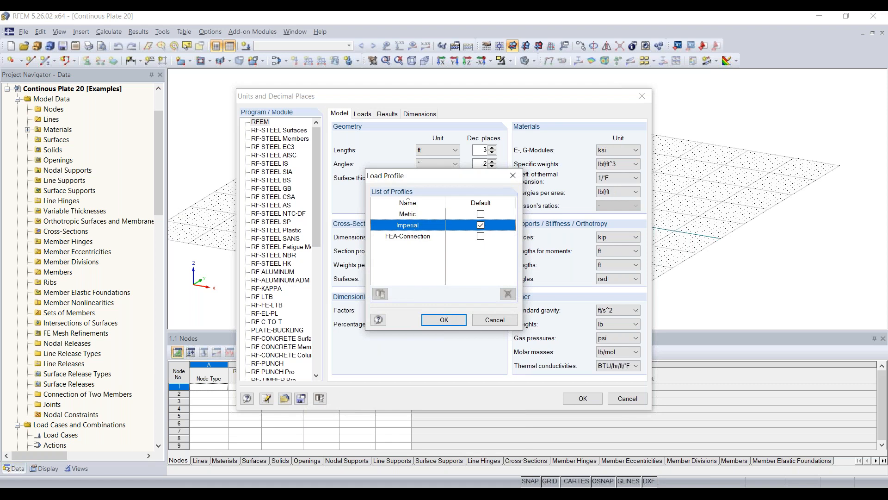
{"action": "left_click", "coordinate": [444, 320]}
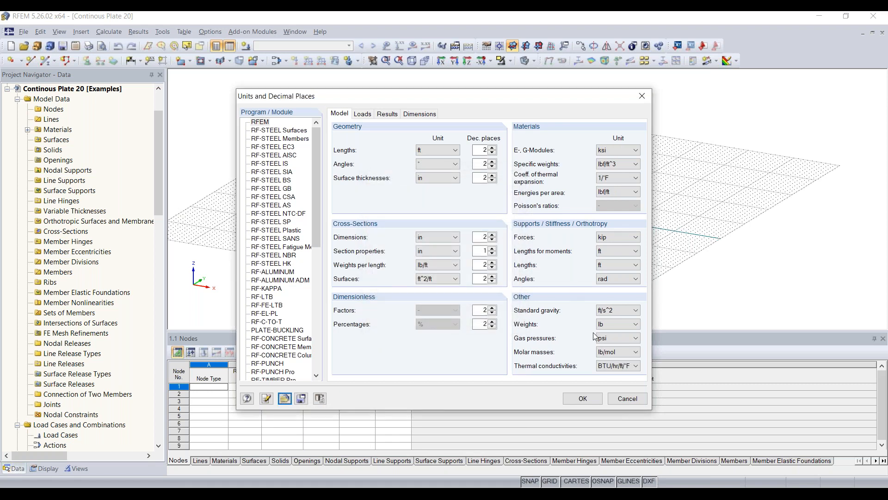
{"action": "left_click", "coordinate": [584, 399]}
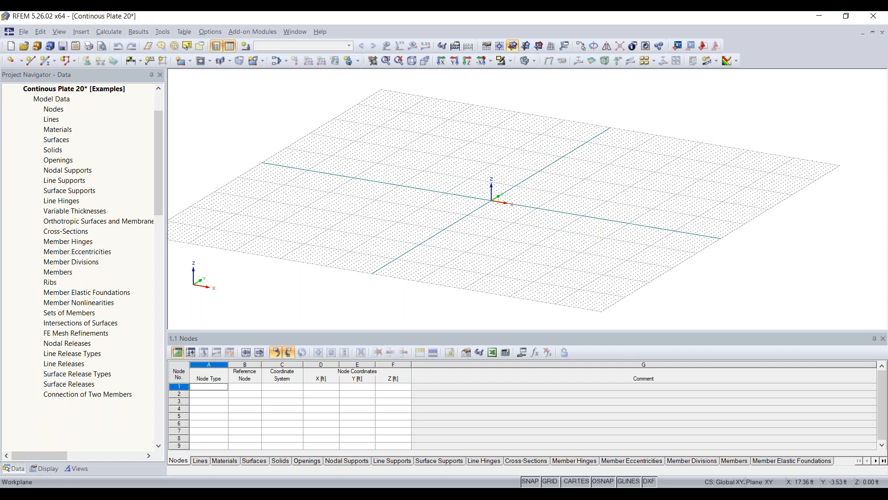
Examine the work plane grid, including its grid point spacing and number of grid points, and close the settings without changes.
{"action": "scroll", "coordinate": [518, 223], "scroll_direction": "down", "scroll_amount": 4}
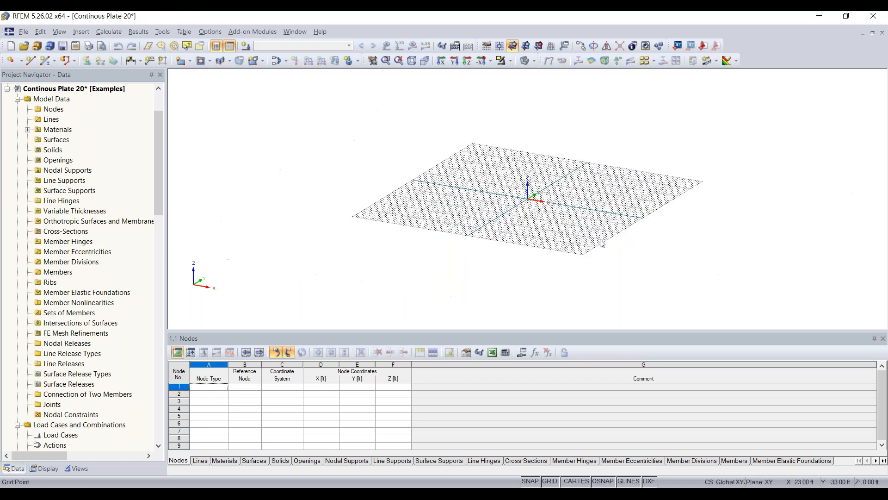
{"action": "scroll", "coordinate": [528, 200], "scroll_direction": "up", "scroll_amount": 3}
{"action": "scroll", "coordinate": [528, 200], "scroll_direction": "up", "scroll_amount": 5}
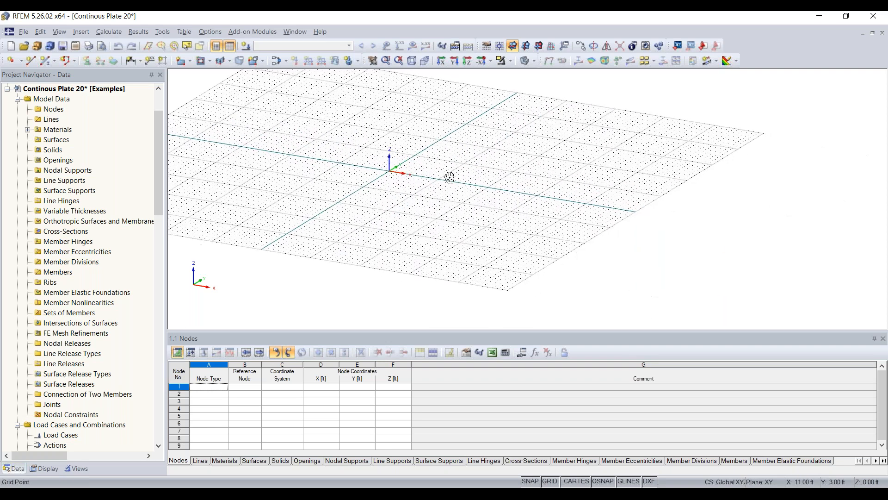
{"action": "middle_click_drag", "start_coordinate": [506, 167], "coordinate": [509, 248]}
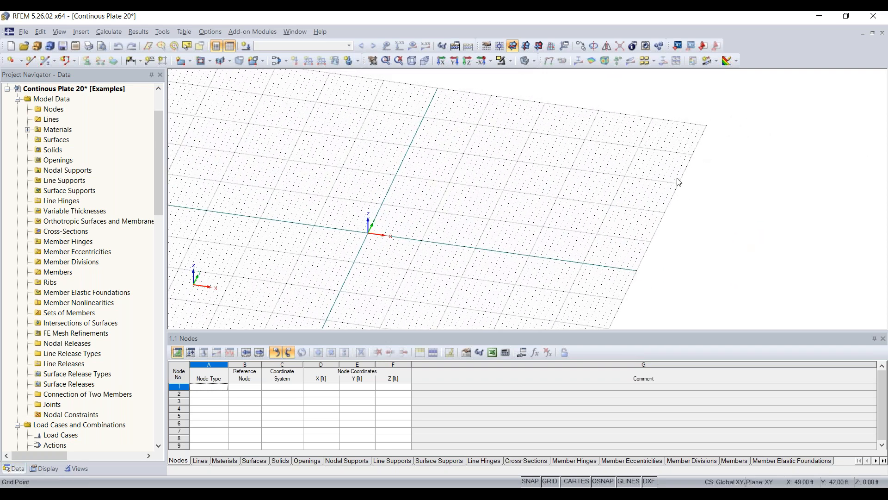
{"action": "scroll", "coordinate": [403, 247], "scroll_direction": "up", "scroll_amount": 4}
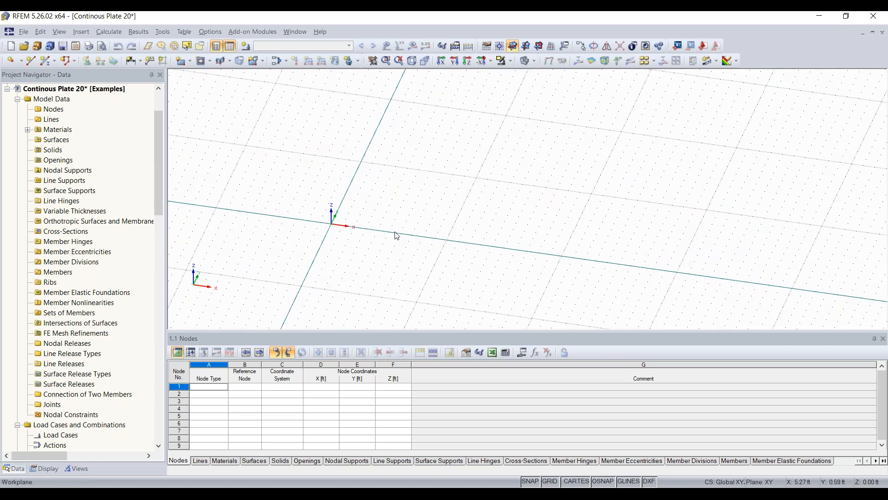
{"action": "left_click", "coordinate": [486, 46]}
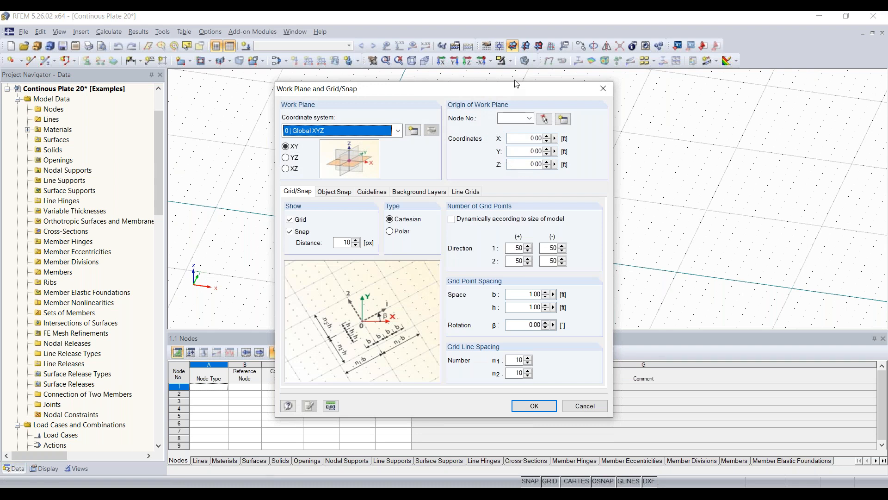
{"action": "left_click_drag", "start_coordinate": [501, 88], "coordinate": [466, 83]}
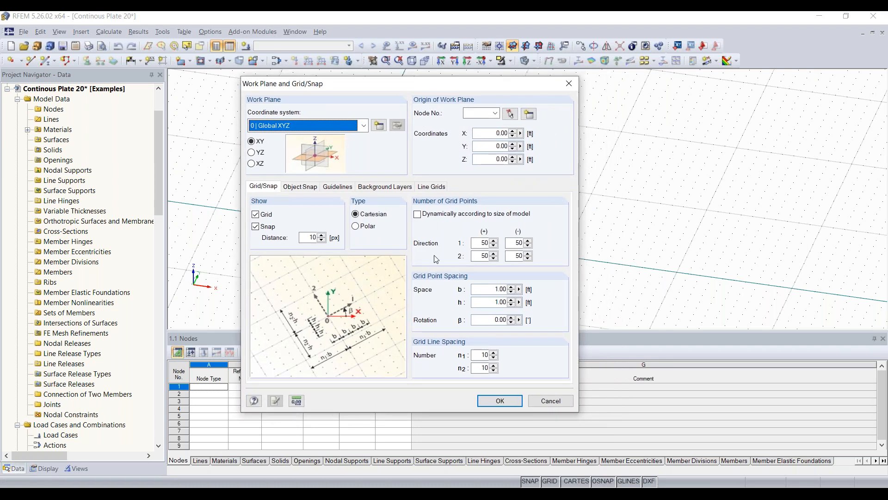
{"action": "double_click", "coordinate": [482, 291]}
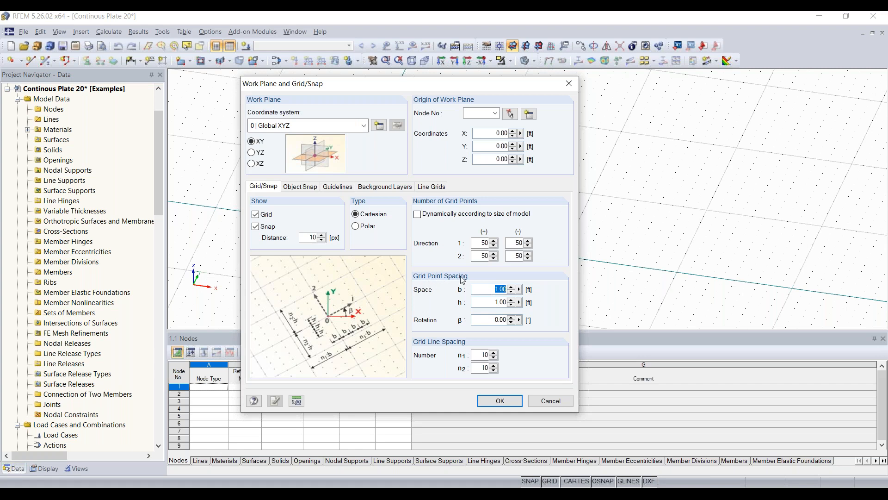
{"action": "key", "text": "Tab"}
{"action": "left_click", "coordinate": [482, 242]}
{"action": "double_click", "coordinate": [482, 242]}
{"action": "left_click", "coordinate": [573, 84]}
Start a new rectangular surface and open the material library to define a new material for it.
{"action": "scroll", "coordinate": [625, 199], "scroll_direction": "up", "scroll_amount": 5}
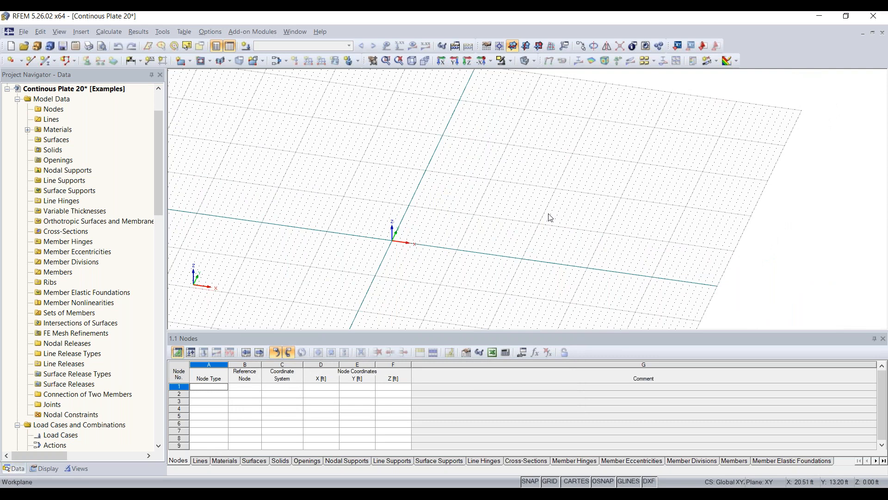
{"action": "middle_click_drag", "start_coordinate": [452, 218], "coordinate": [332, 211], "text": "ctrl"}
{"action": "scroll", "coordinate": [369, 251], "scroll_direction": "up", "scroll_amount": 2}
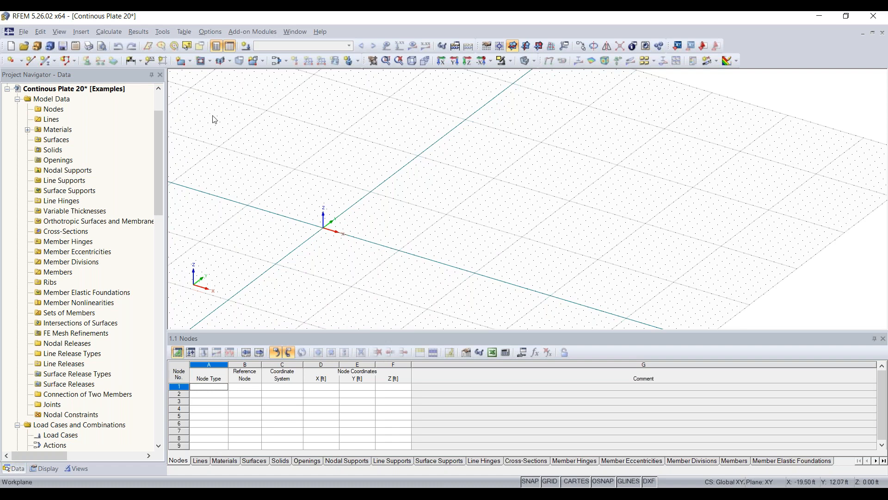
{"action": "left_click", "coordinate": [181, 62]}
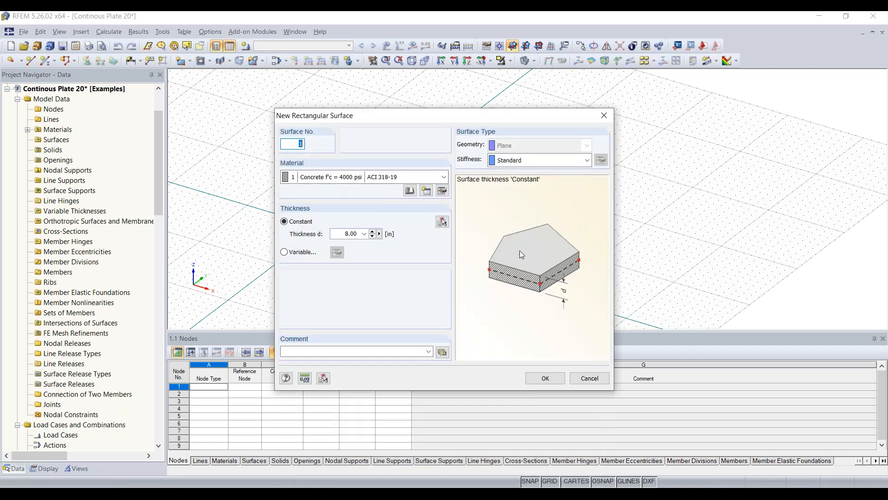
{"action": "left_click_drag", "start_coordinate": [428, 118], "coordinate": [413, 96]}
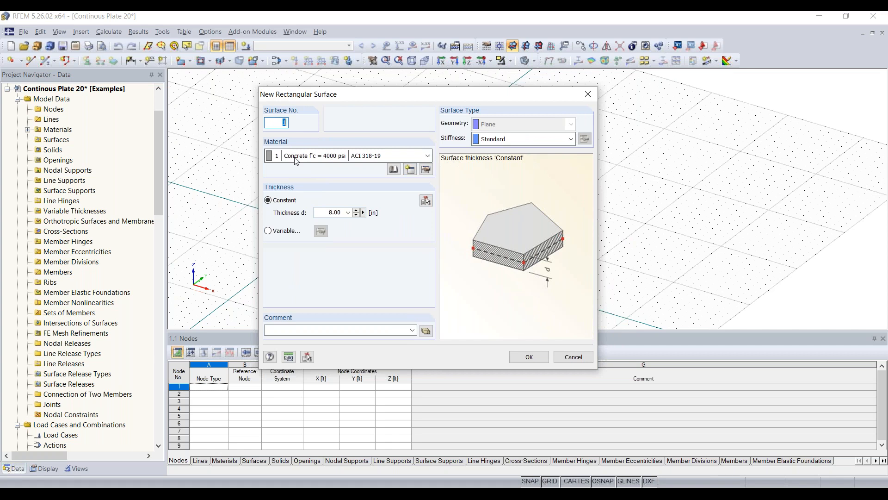
{"action": "left_click", "coordinate": [366, 160]}
{"action": "left_click", "coordinate": [365, 160]}
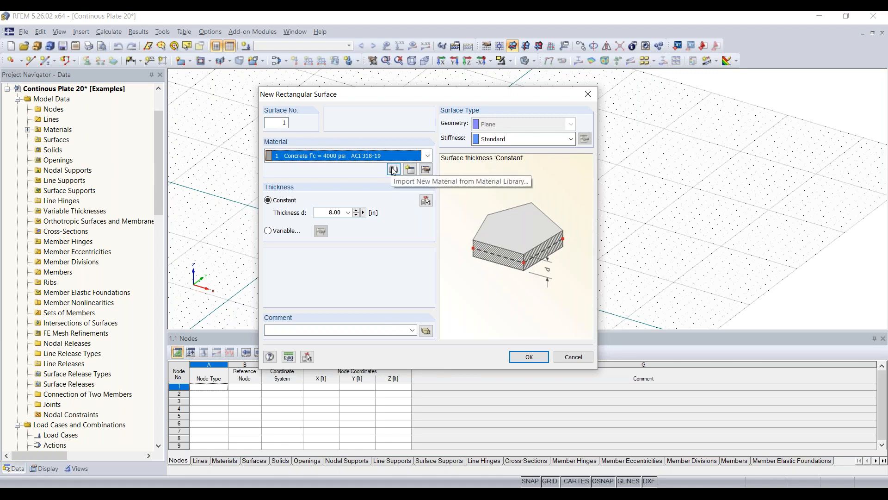
{"action": "left_click", "coordinate": [408, 170]}
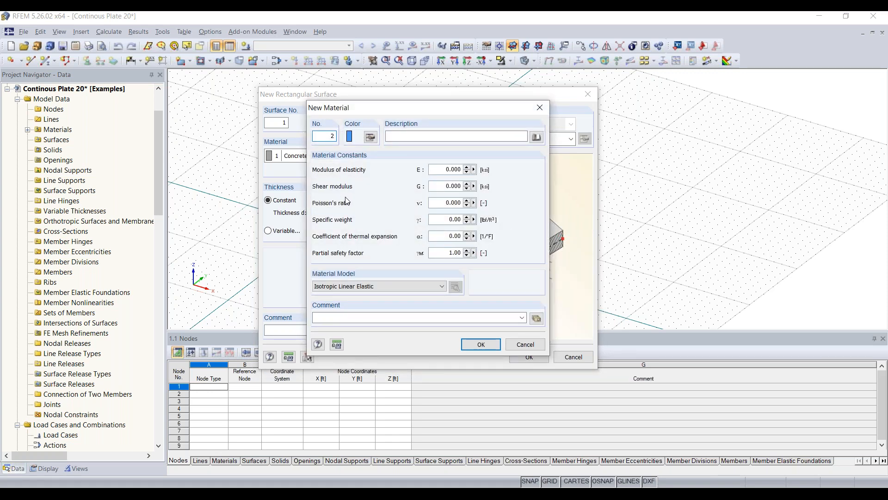
{"action": "left_click", "coordinate": [539, 140]}
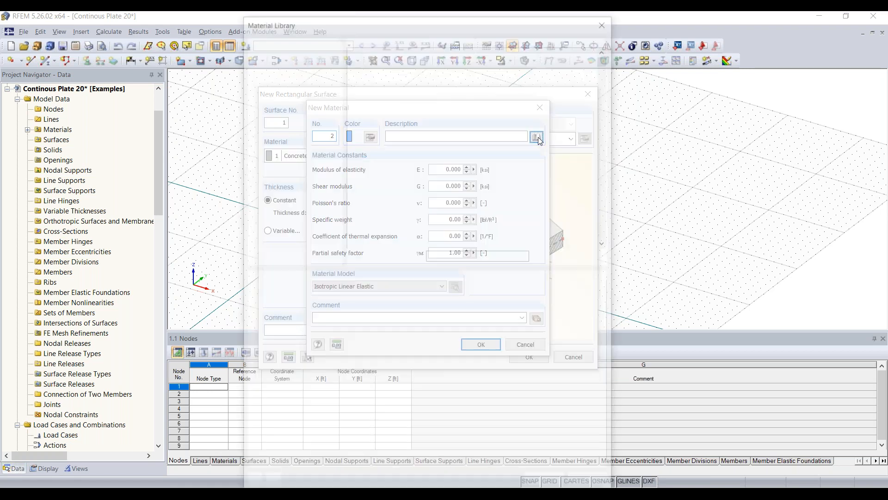
Filter the material library to the Concrete group and category, standard group ACI and standard ACI 318-19.
{"action": "left_click", "coordinate": [332, 63]}
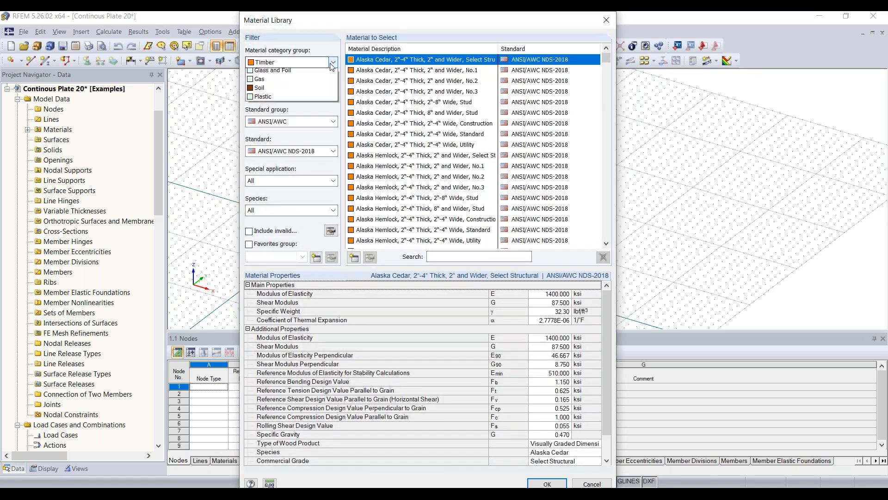
{"action": "left_click", "coordinate": [331, 63]}
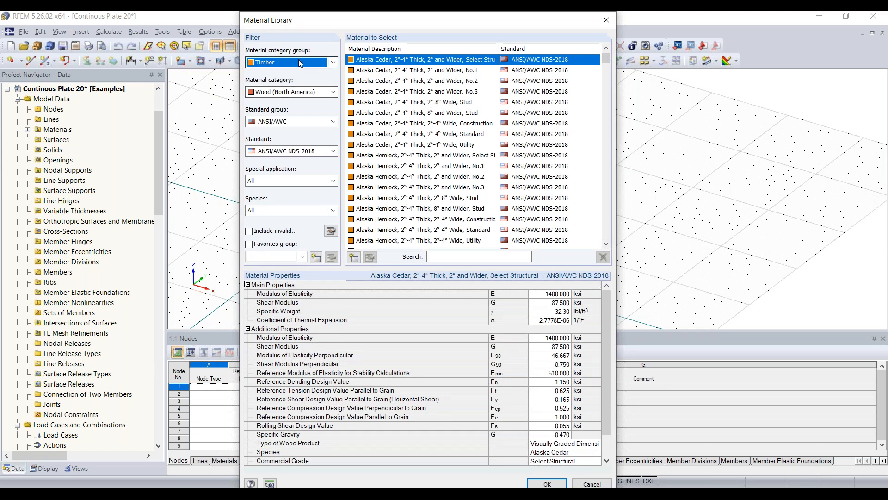
{"action": "left_click", "coordinate": [332, 64]}
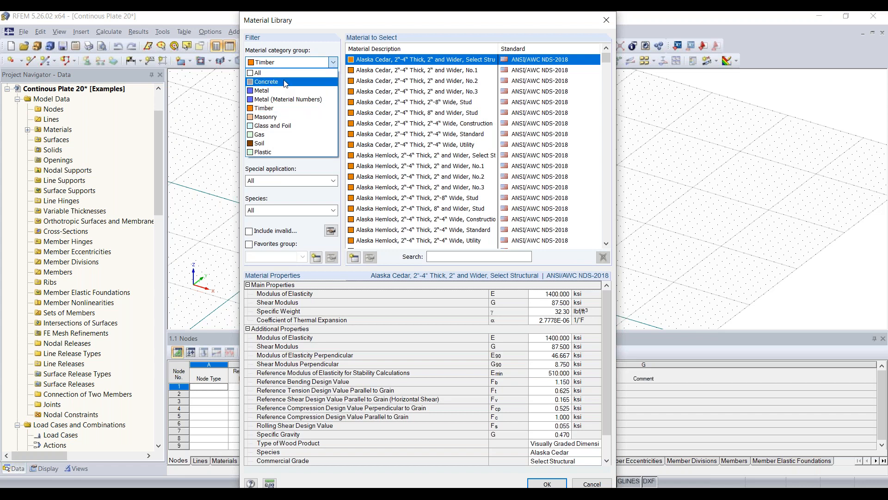
{"action": "left_click", "coordinate": [310, 82]}
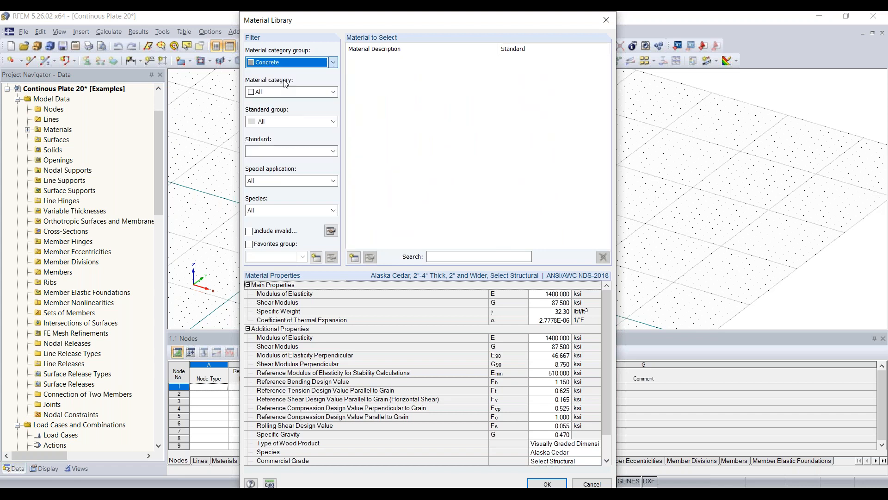
{"action": "left_click", "coordinate": [310, 92]}
{"action": "left_click", "coordinate": [299, 111]}
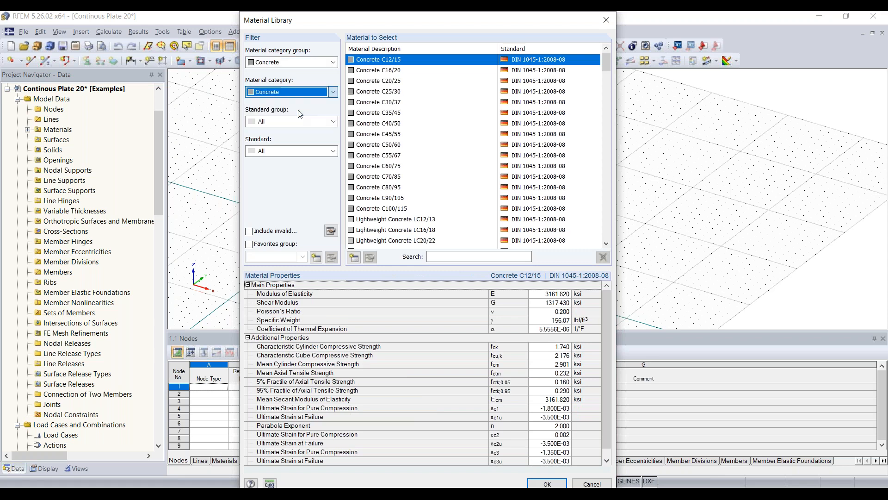
{"action": "left_click", "coordinate": [297, 122]}
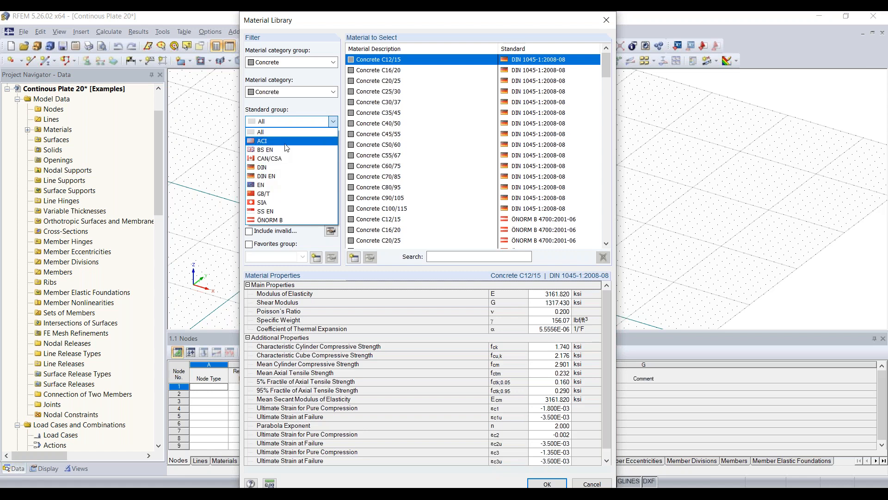
{"action": "left_click", "coordinate": [286, 142]}
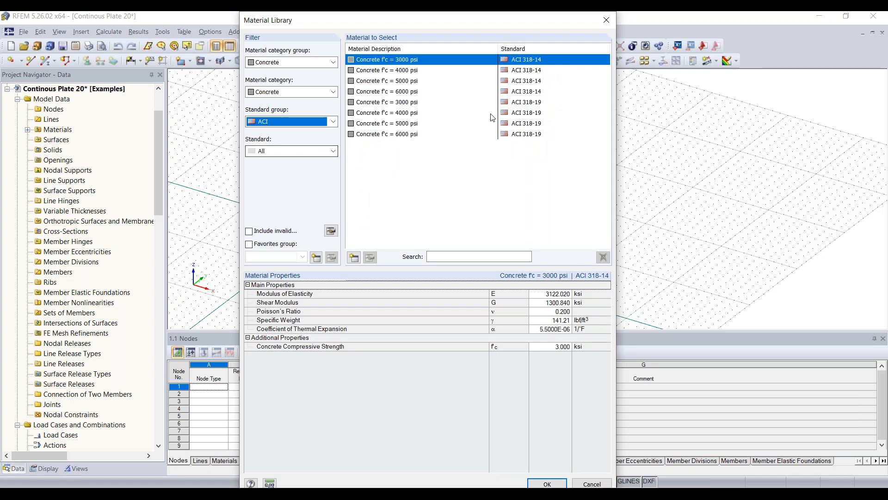
{"action": "left_click", "coordinate": [331, 149]}
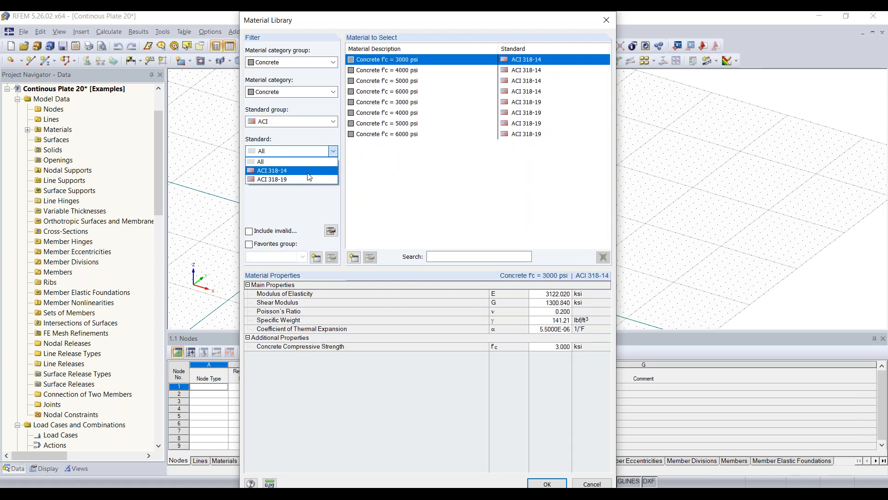
{"action": "left_click", "coordinate": [309, 178]}
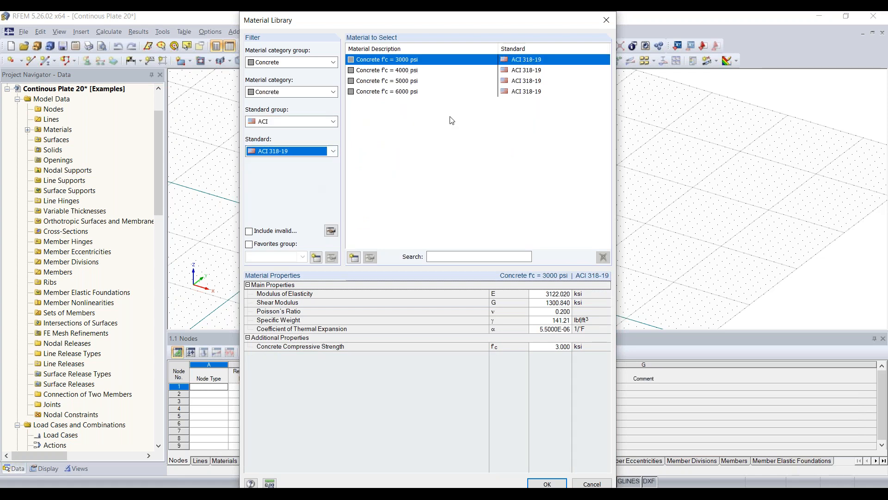
Choose Concrete f'c = 4000 psi of ACI 318-19 and assign it as the surface's new material.
{"action": "left_click", "coordinate": [413, 72]}
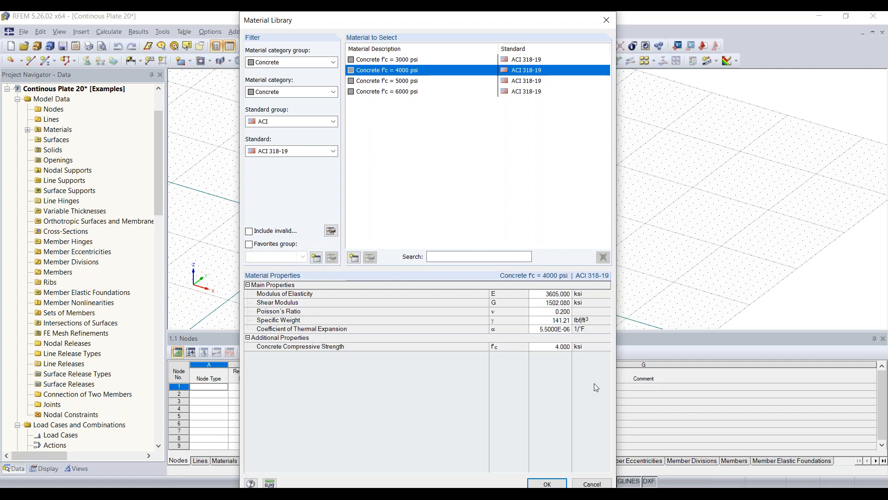
{"action": "left_click", "coordinate": [547, 482]}
{"action": "left_click", "coordinate": [487, 345]}
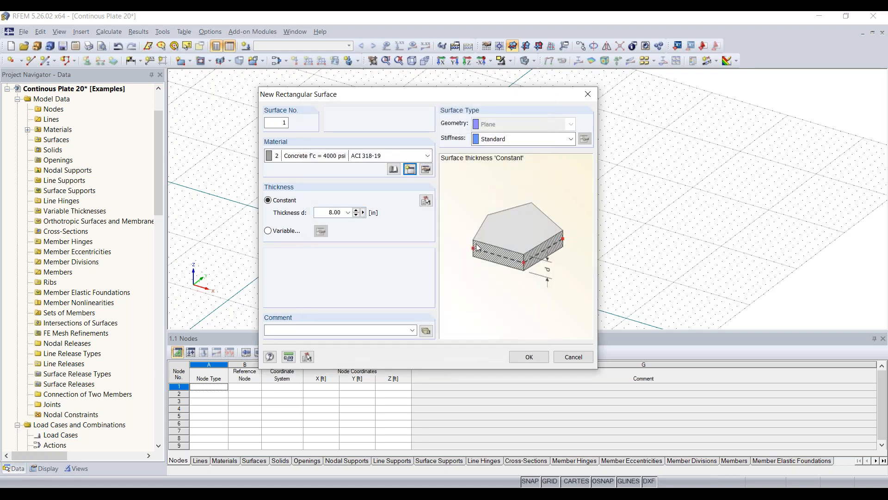
Set the rectangular surface's constant thickness to 12 in and accept the surface definition.
{"action": "double_click", "coordinate": [327, 212]}
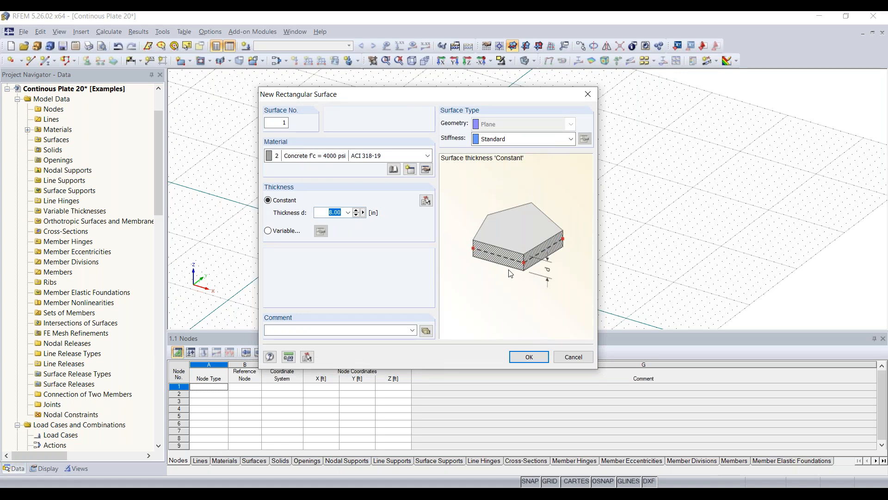
{"action": "type", "text": "12"}
{"action": "left_click", "coordinate": [530, 357]}
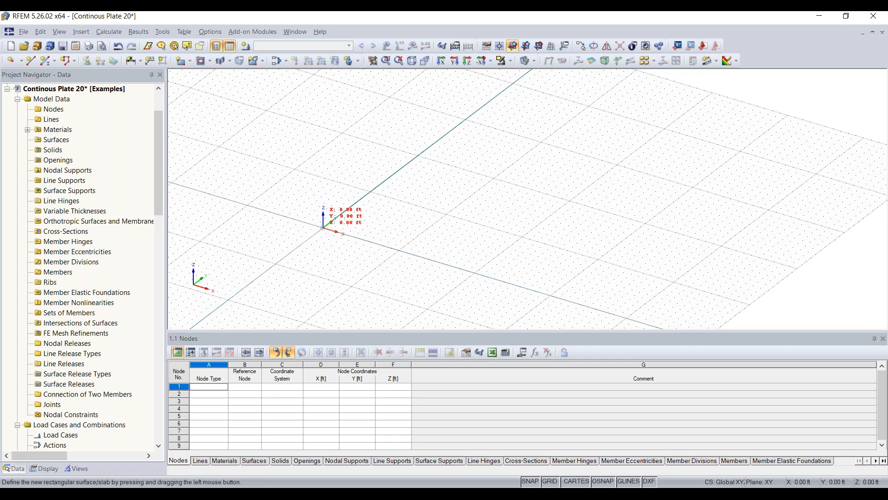
Draw the rectangular plate on the XY plane from the origin to X 32 ft, Y 16 ft, and end the command.
{"action": "left_click", "coordinate": [323, 227]}
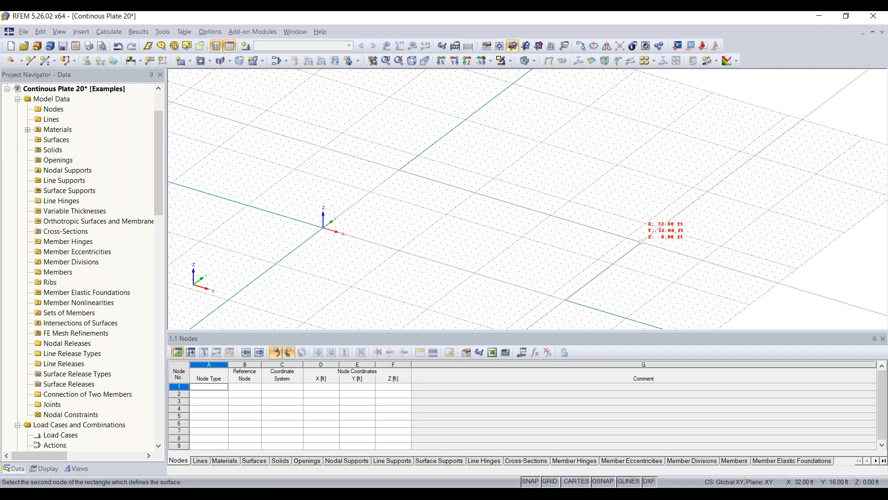
{"action": "left_click", "coordinate": [641, 241]}
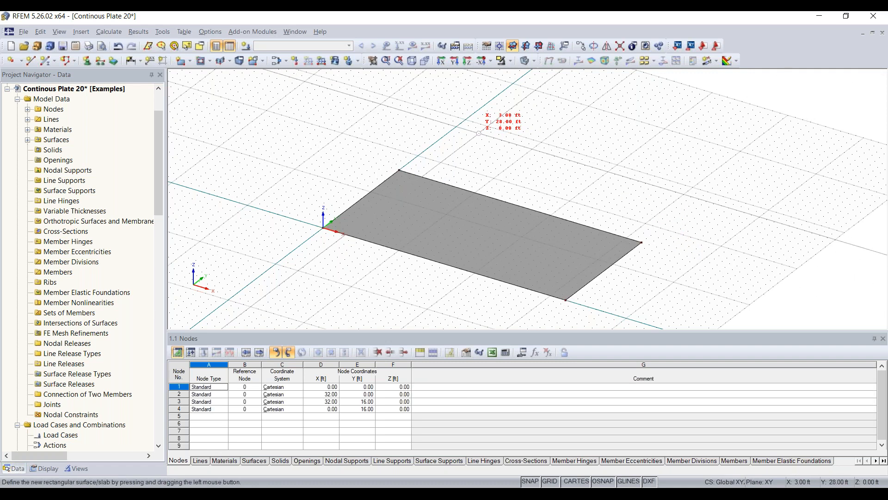
{"action": "scroll", "coordinate": [561, 183], "scroll_direction": "down", "scroll_amount": 1}
{"action": "scroll", "coordinate": [561, 183], "scroll_direction": "down", "scroll_amount": 1}
{"action": "middle_click_drag", "start_coordinate": [554, 180], "coordinate": [494, 159]}
{"action": "middle_click_drag", "start_coordinate": [494, 159], "coordinate": [470, 183], "text": "ctrl"}
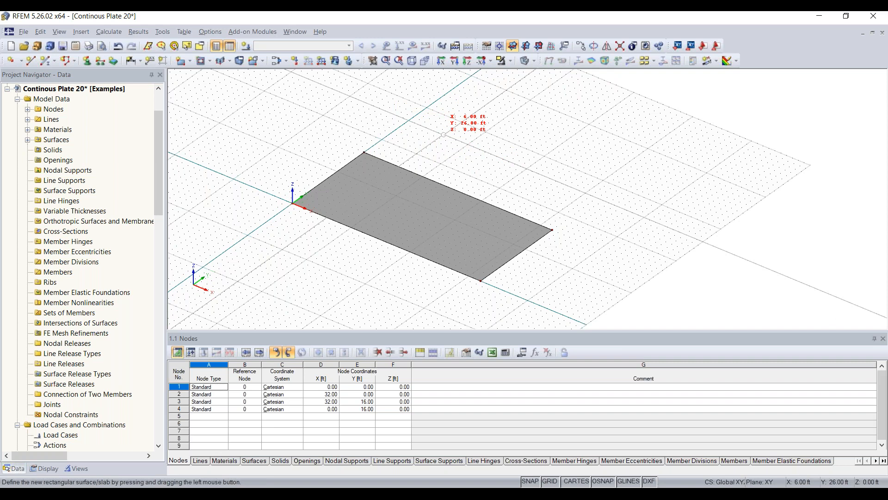
{"action": "key", "text": "Escape"}
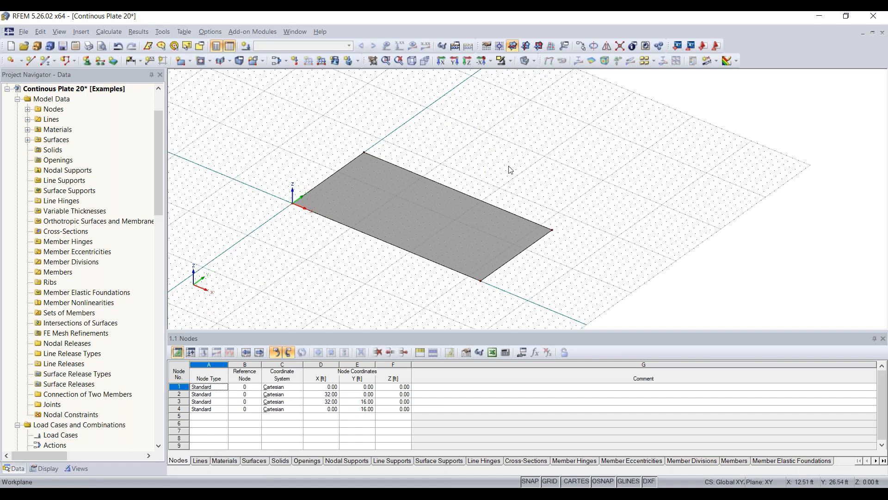
Select the whole plate and copy it freehand from its origin node to X 0 ft, Y 21 ft.
{"action": "scroll", "coordinate": [531, 177], "scroll_direction": "down", "scroll_amount": 1}
{"action": "left_click_drag", "start_coordinate": [599, 138], "coordinate": [261, 293]}
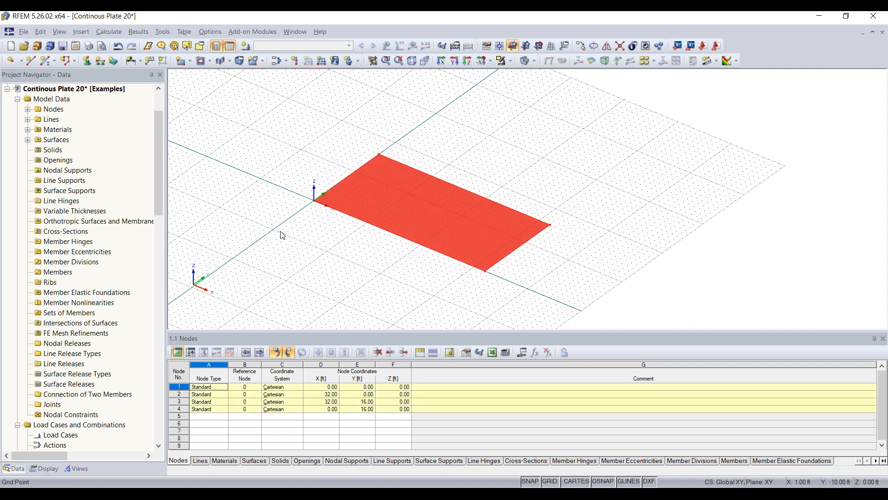
{"action": "mouse_move", "coordinate": [314, 205]}
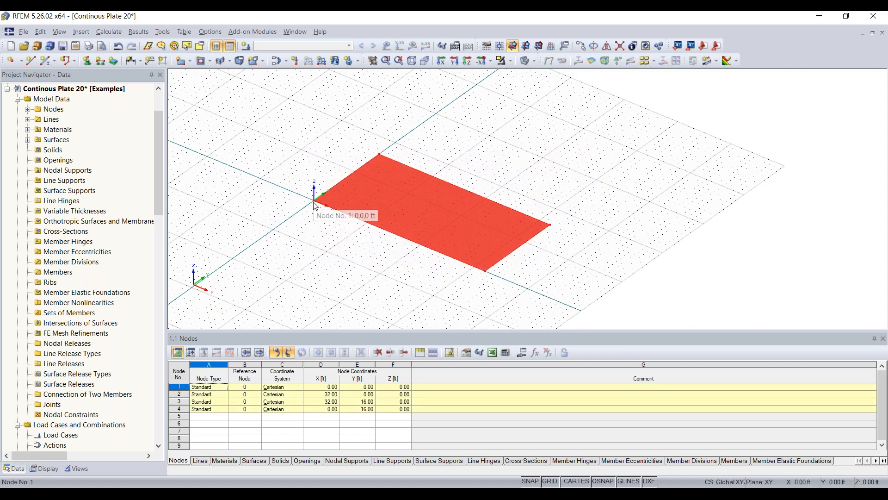
{"action": "left_click_drag", "start_coordinate": [314, 205], "coordinate": [400, 141]}
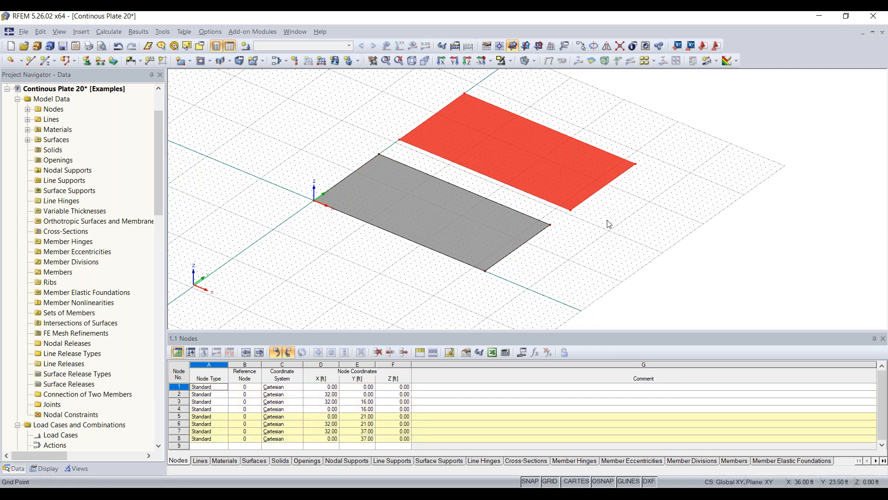
{"action": "left_click", "coordinate": [481, 185]}
{"action": "middle_click_drag", "start_coordinate": [635, 236], "coordinate": [543, 272]}
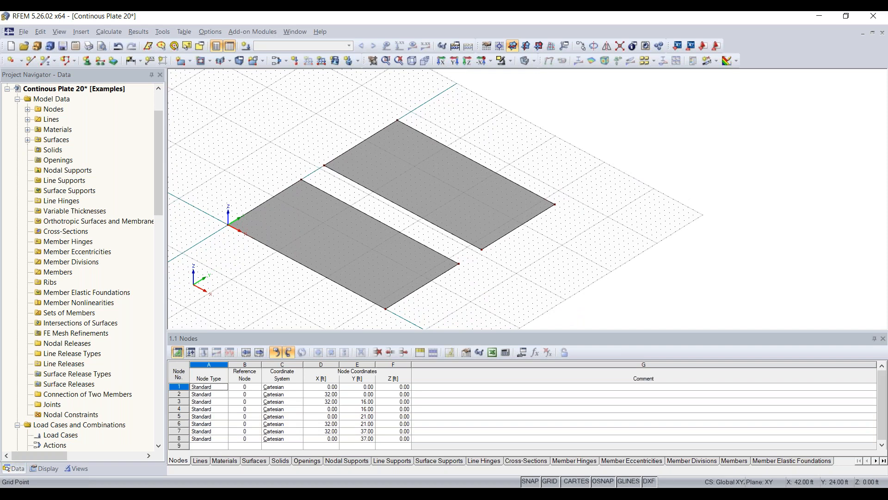
Copy the second plate once with a displacement of 21 ft in global Y, and clear the selection.
{"action": "middle_click_drag", "start_coordinate": [371, 225], "coordinate": [525, 221], "text": "ctrl"}
{"action": "middle_click_drag", "start_coordinate": [538, 185], "coordinate": [567, 192], "text": "ctrl"}
{"action": "left_click_drag", "start_coordinate": [554, 102], "coordinate": [226, 216]}
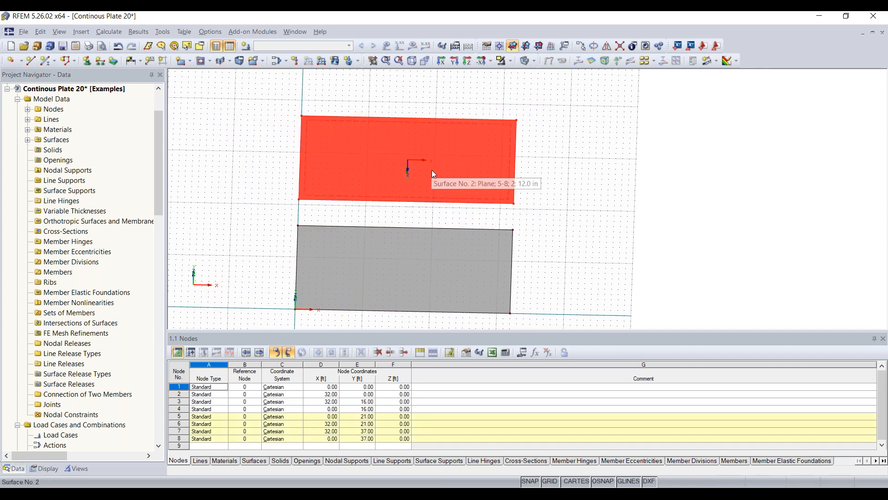
{"action": "left_click", "coordinate": [581, 46]}
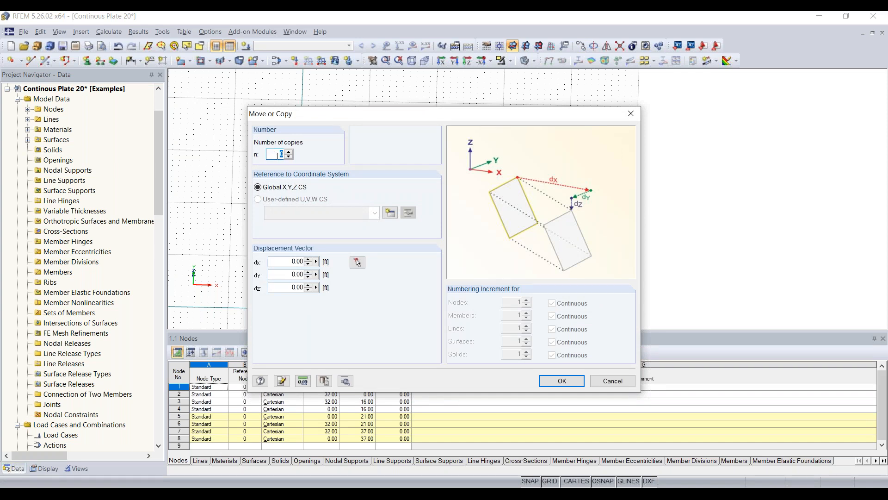
{"action": "left_click", "coordinate": [289, 154]}
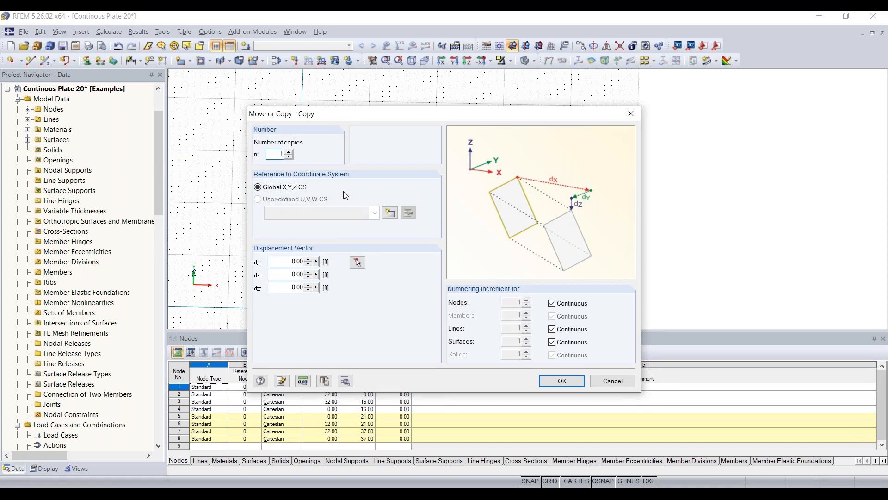
{"action": "left_click", "coordinate": [297, 276]}
{"action": "type", "text": "21"}
{"action": "left_click", "coordinate": [573, 384]}
{"action": "middle_click_drag", "start_coordinate": [609, 242], "coordinate": [383, 190], "text": "ctrl"}
{"action": "scroll", "coordinate": [389, 185], "scroll_direction": "down", "scroll_amount": 2}
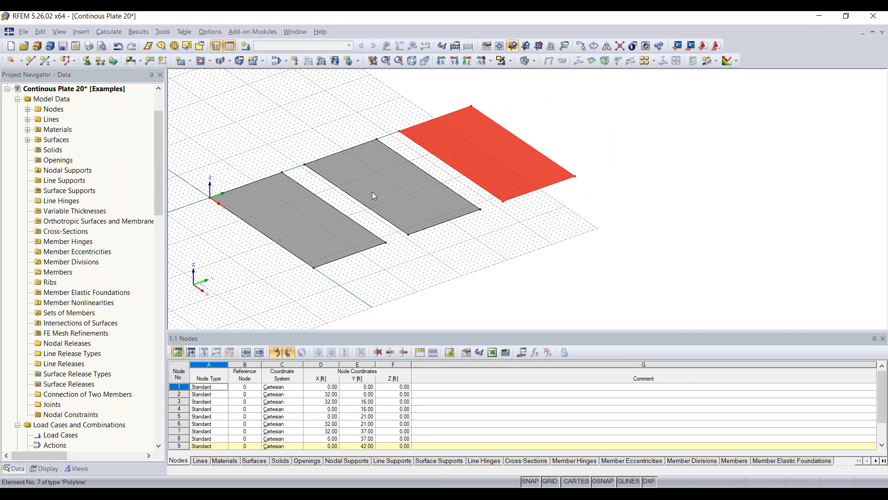
{"action": "left_click", "coordinate": [550, 214]}
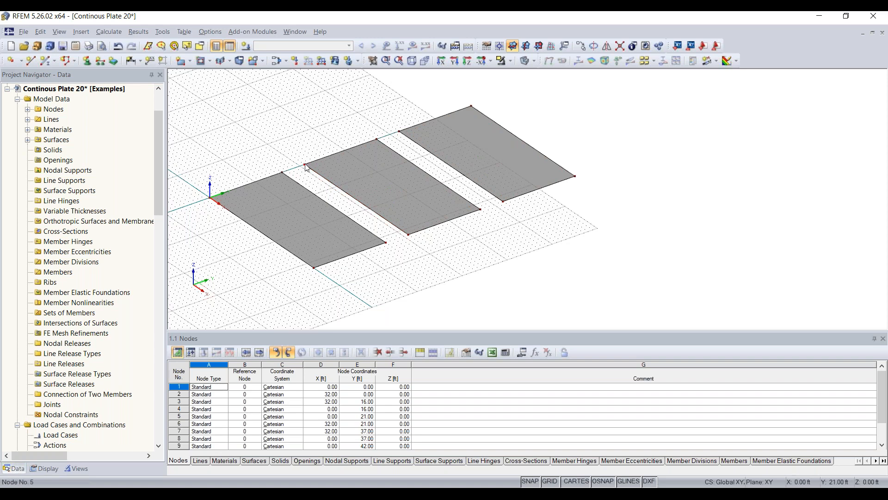
{"action": "scroll", "coordinate": [306, 166], "scroll_direction": "up", "scroll_amount": 1}
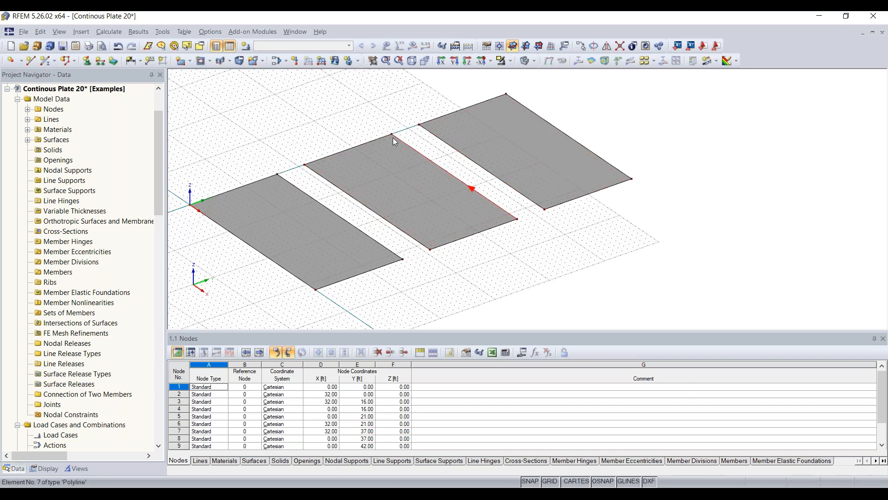
{"action": "middle_click_drag", "start_coordinate": [510, 281], "coordinate": [587, 249], "text": "ctrl"}
{"action": "middle_click_drag", "start_coordinate": [530, 254], "coordinate": [571, 255]}
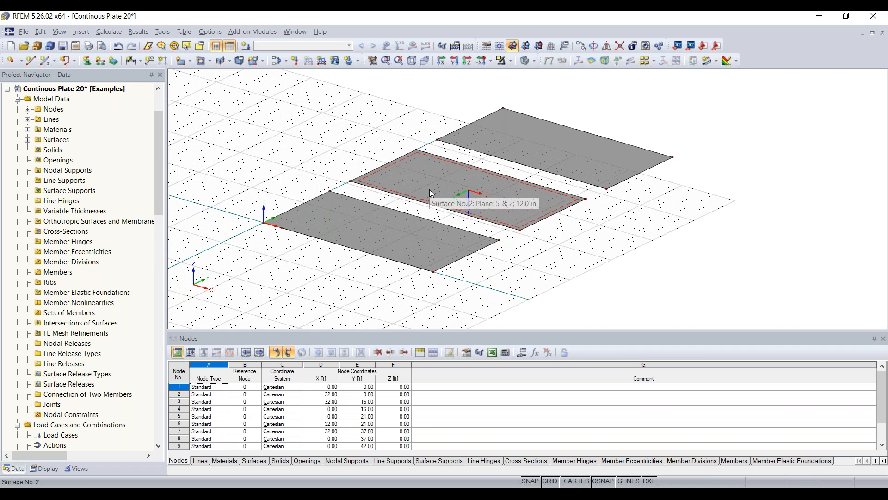
Select all three plates, move them so the middle plate's near corner node sits at the origin, and clear the selection.
{"action": "middle_click_drag", "start_coordinate": [429, 190], "coordinate": [458, 232], "text": "ctrl"}
{"action": "scroll", "coordinate": [455, 215], "scroll_direction": "down", "scroll_amount": 4}
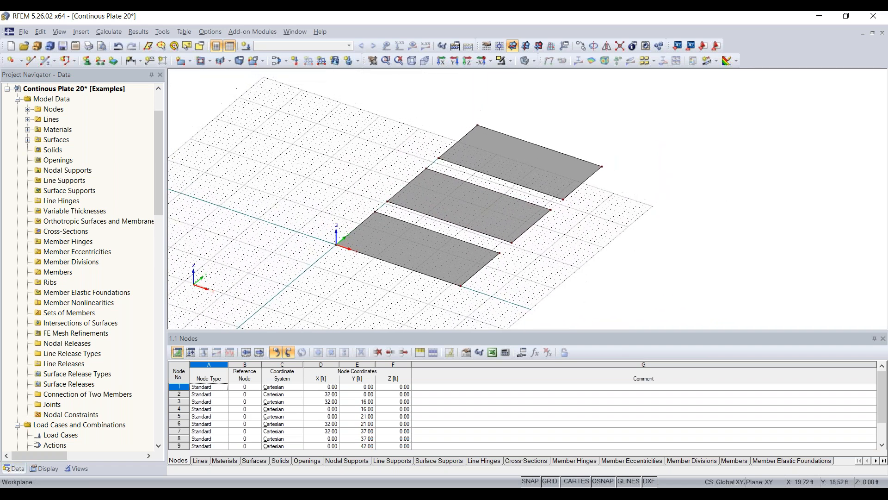
{"action": "left_click_drag", "start_coordinate": [662, 111], "coordinate": [284, 320]}
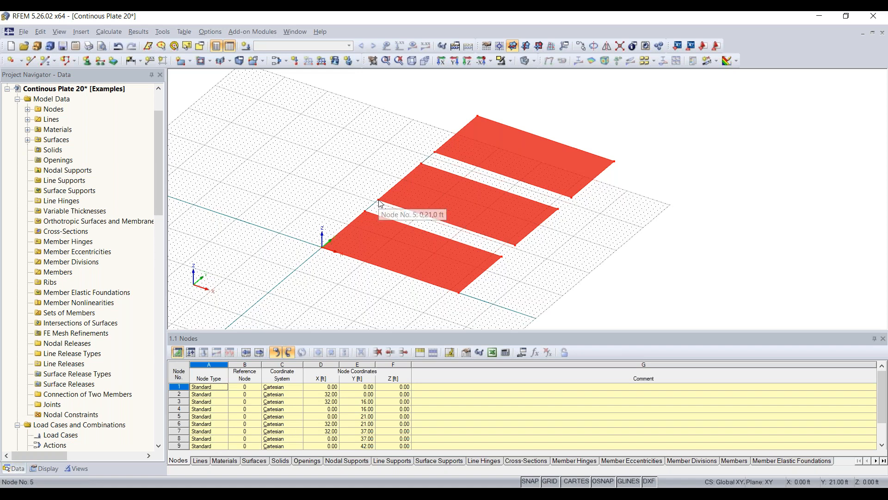
{"action": "left_click_drag", "start_coordinate": [379, 202], "coordinate": [323, 249]}
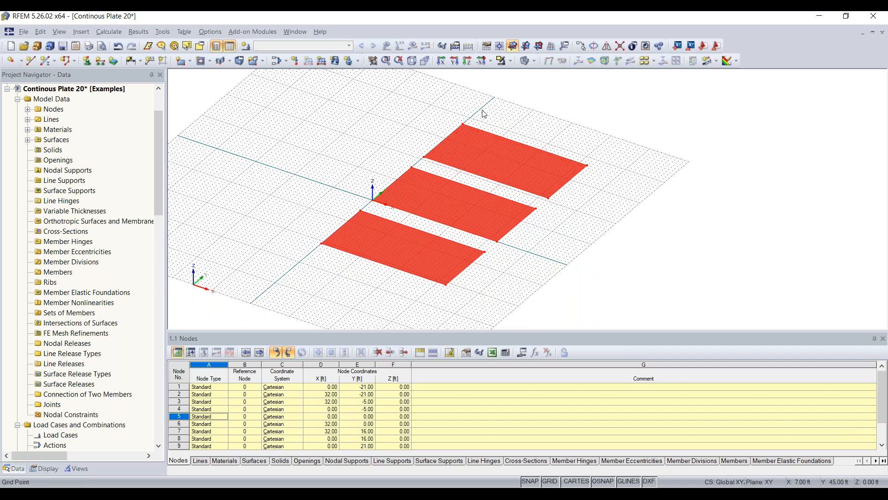
{"action": "left_click", "coordinate": [632, 186]}
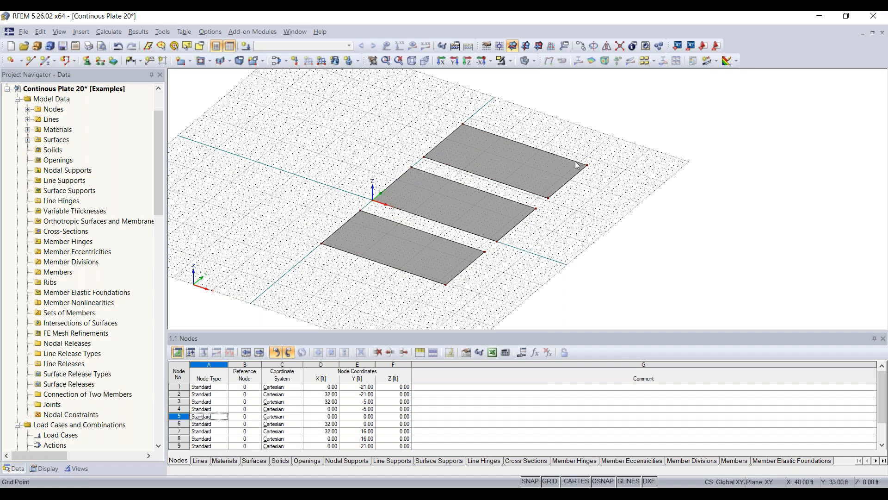
Start a new Beam member with a new cross-section and open the cross-section library to browse its section types.
{"action": "left_click", "coordinate": [50, 61]}
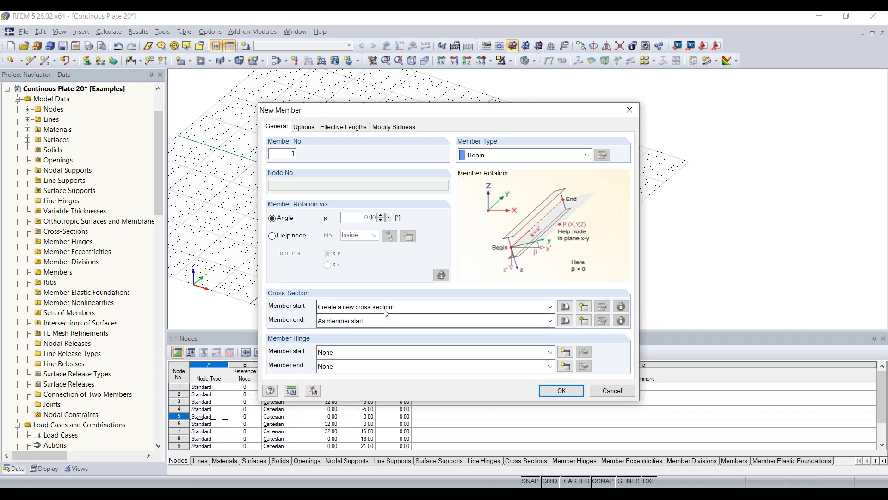
{"action": "left_click", "coordinate": [585, 308]}
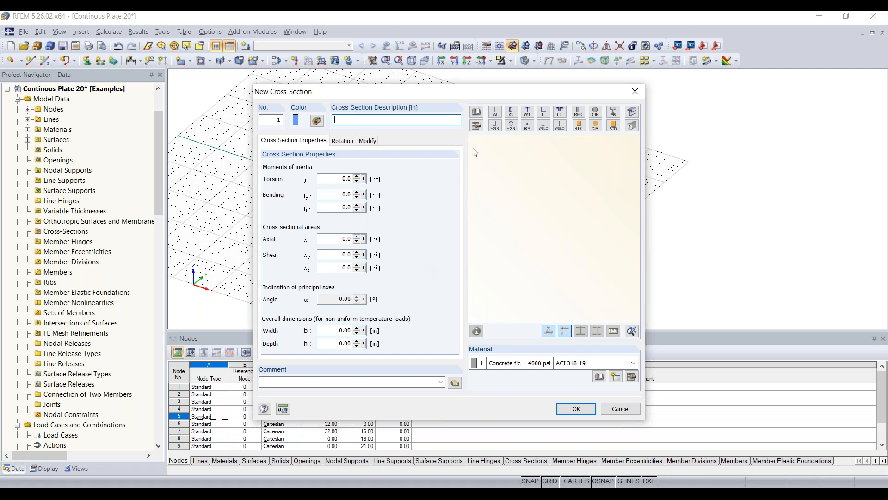
{"action": "left_click", "coordinate": [476, 112]}
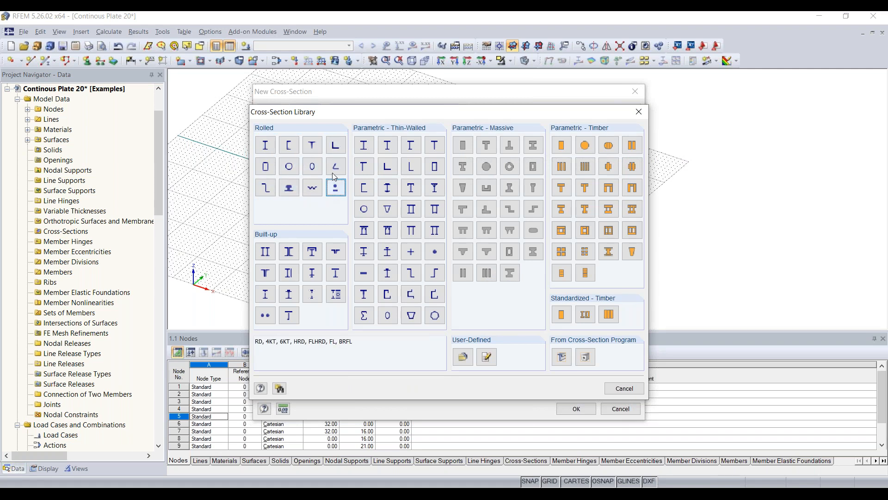
{"action": "left_click", "coordinate": [292, 192]}
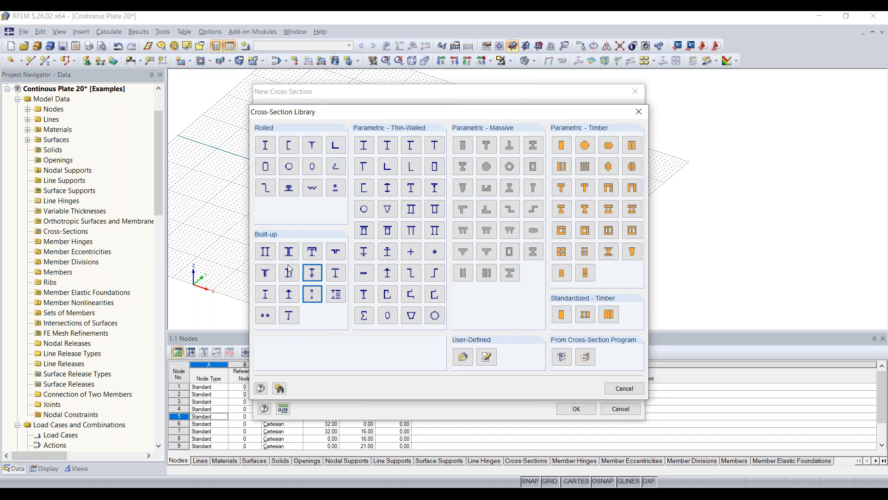
{"action": "left_click", "coordinate": [289, 315]}
{"action": "left_click", "coordinate": [265, 277]}
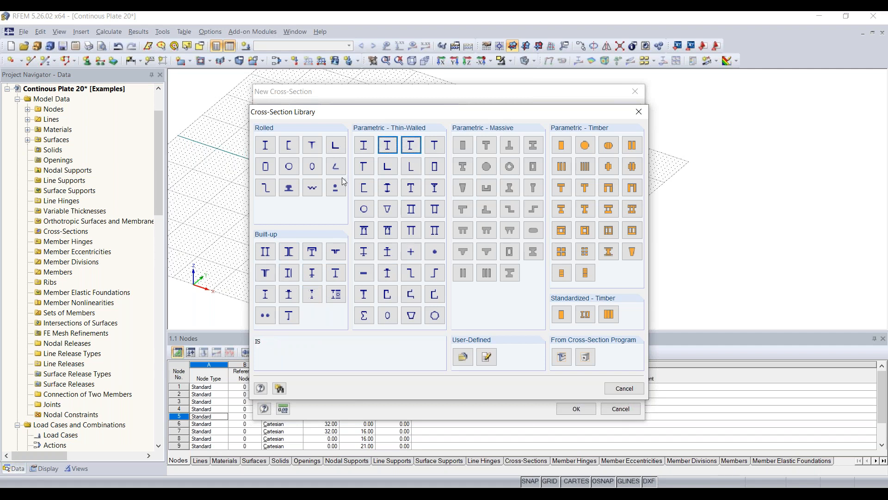
{"action": "left_click", "coordinate": [364, 273]}
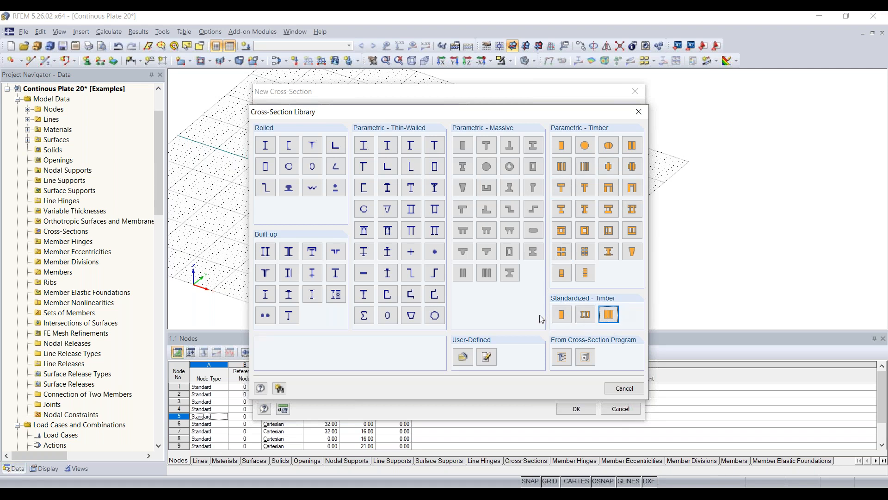
Define a solid rectangular section with b 40 in and h 12 in in Concrete f'c = 4000 psi, and accept the member definition.
{"action": "left_click", "coordinate": [463, 146]}
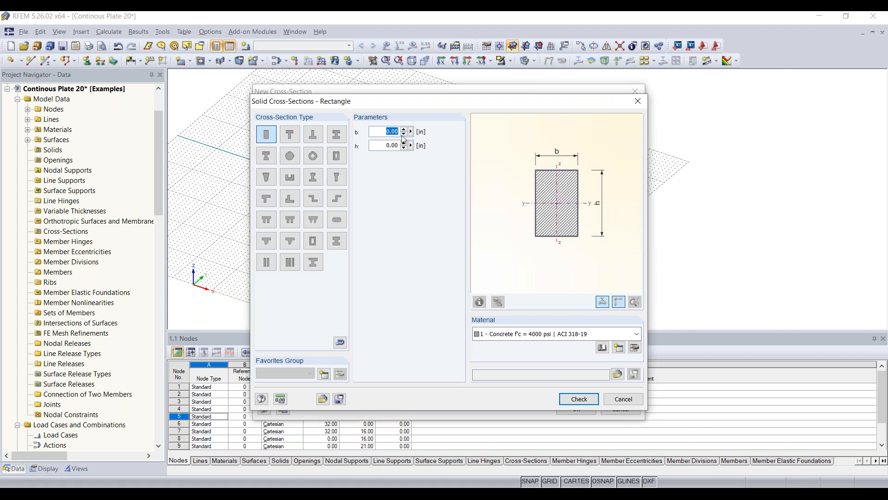
{"action": "type", "text": "40"}
{"action": "key", "text": "Tab"}
{"action": "type", "text": "16"}
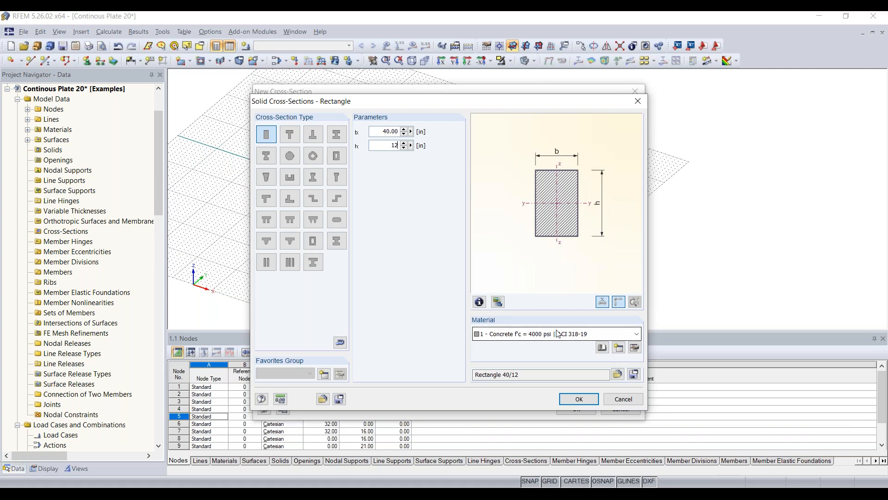
{"action": "left_click", "coordinate": [581, 399]}
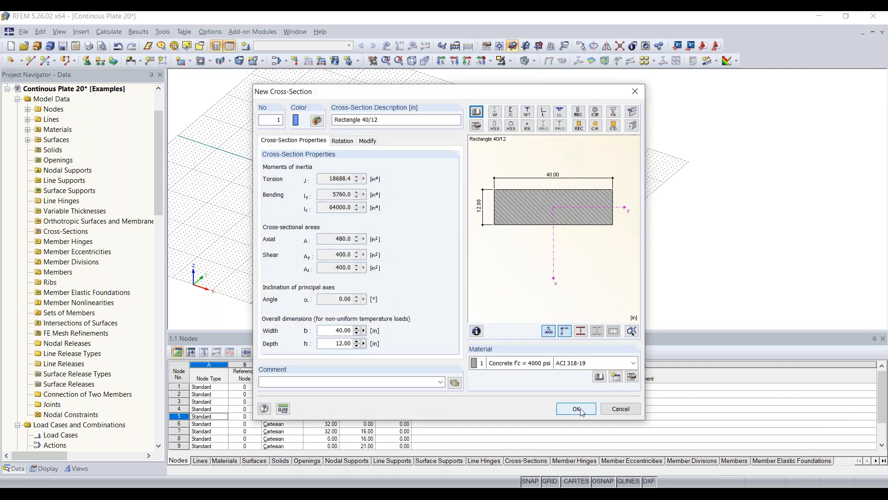
{"action": "left_click", "coordinate": [581, 410]}
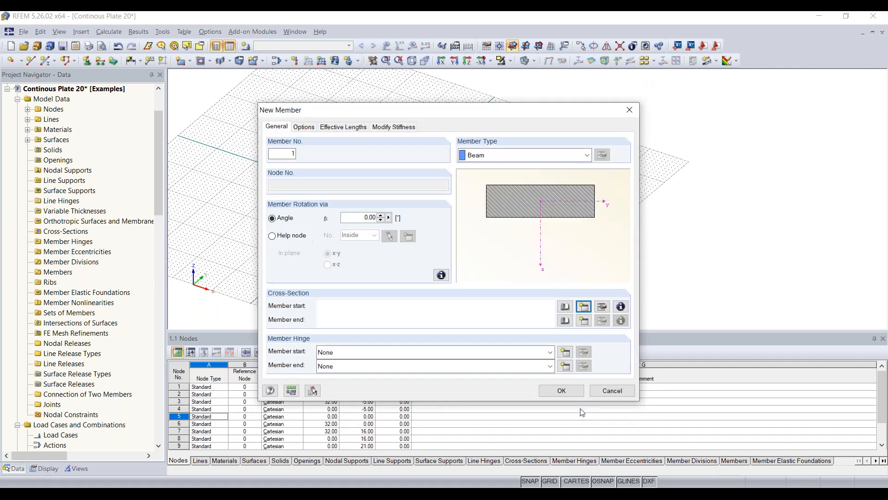
{"action": "left_click", "coordinate": [562, 391]}
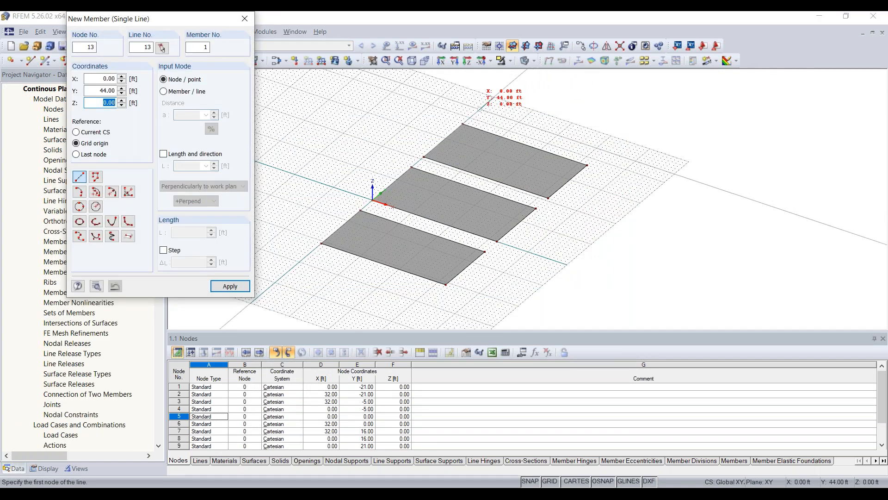
Draw the beam parallel to X from X 0 ft, Y 42 ft, about 32 ft long, and end the command.
{"action": "middle_click_drag", "start_coordinate": [474, 121], "coordinate": [460, 133]}
{"action": "scroll", "coordinate": [460, 133], "scroll_direction": "up", "scroll_amount": 3}
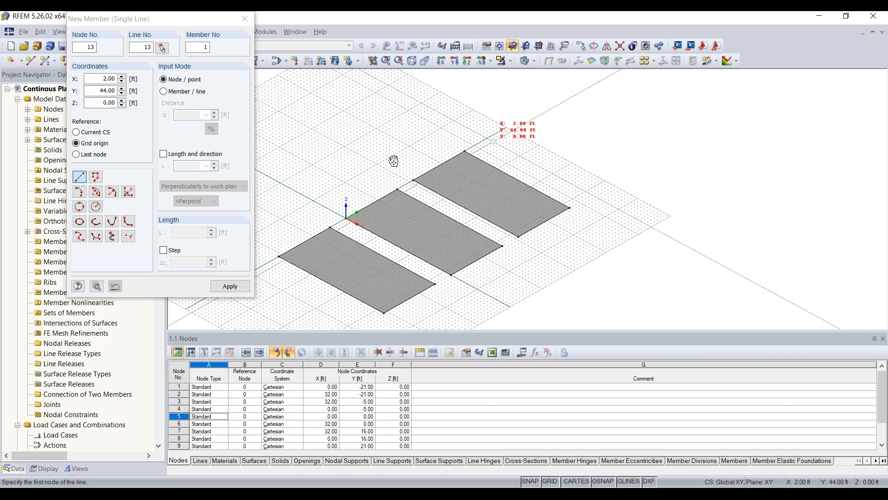
{"action": "scroll", "coordinate": [440, 168], "scroll_direction": "up", "scroll_amount": 4}
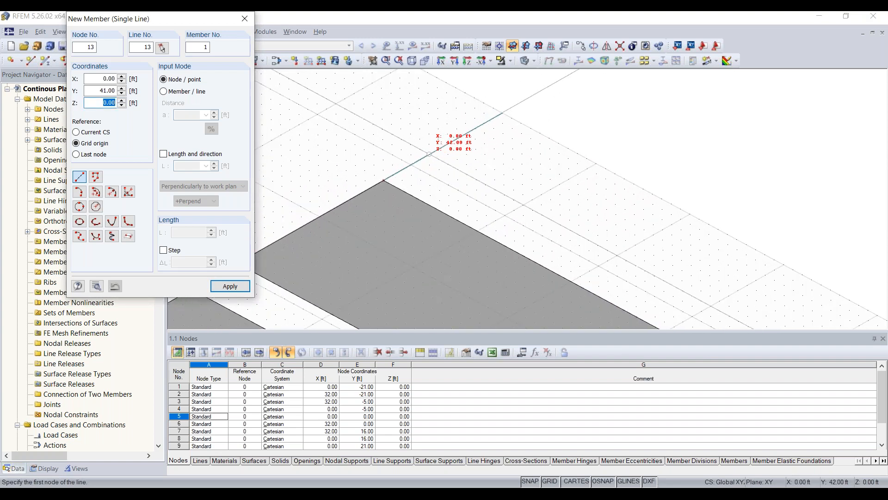
{"action": "left_click", "coordinate": [430, 153]}
{"action": "middle_click_drag", "start_coordinate": [459, 208], "coordinate": [341, 166]}
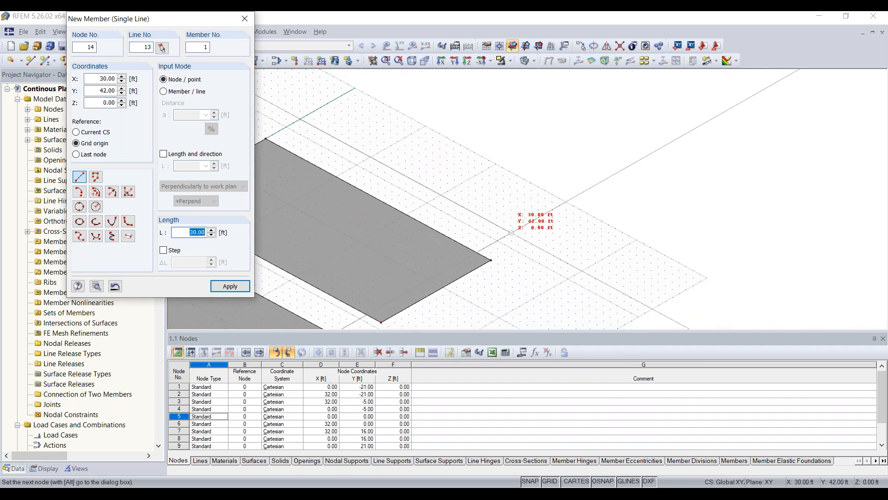
{"action": "left_click", "coordinate": [525, 240]}
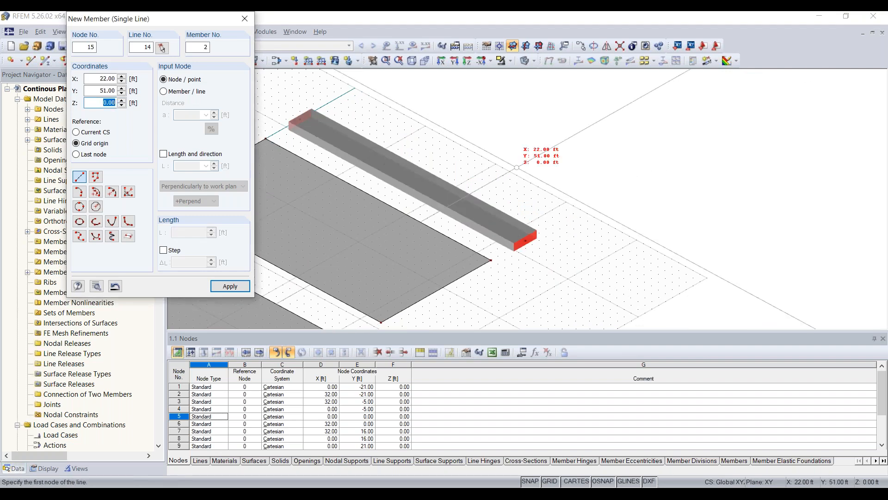
{"action": "key", "text": "Escape"}
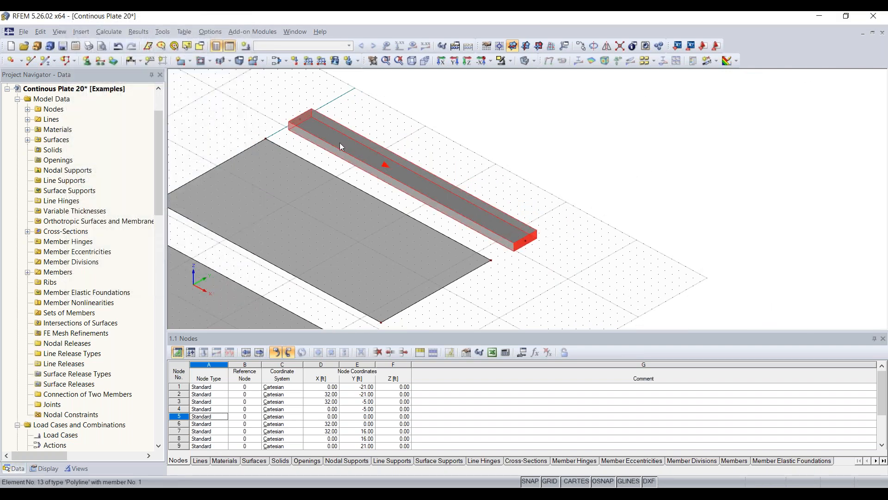
Graphically divide both long edges of the plate on the negative Y side at their midpoints, 16 ft along.
{"action": "mouse_move", "coordinate": [555, 194]}
{"action": "middle_mouse_down", "text": "ctrl"}
{"action": "mouse_move", "coordinate": [482, 198]}
{"action": "mouse_move", "coordinate": [539, 198]}
{"action": "middle_mouse_up", "text": "ctrl"}
{"action": "scroll", "coordinate": [467, 205], "scroll_direction": "down", "scroll_amount": 4}
{"action": "middle_click_drag", "start_coordinate": [493, 270], "coordinate": [533, 193]}
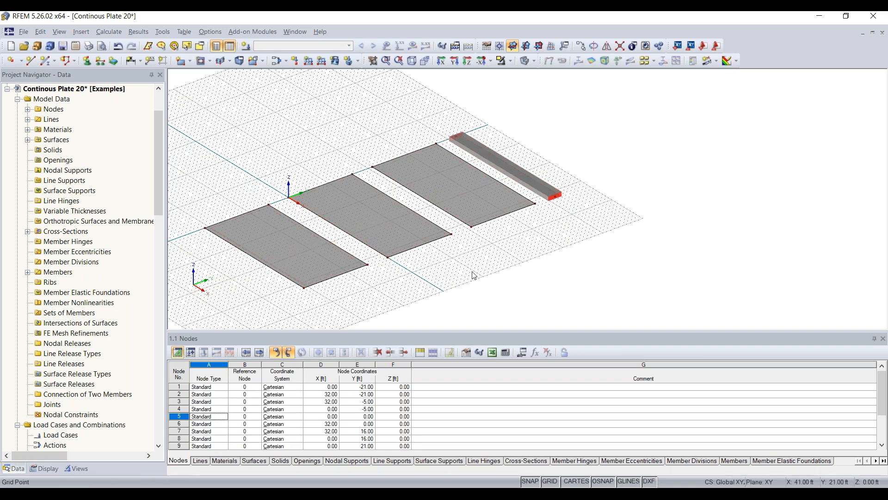
{"action": "middle_click_drag", "start_coordinate": [466, 276], "coordinate": [581, 248], "text": "ctrl"}
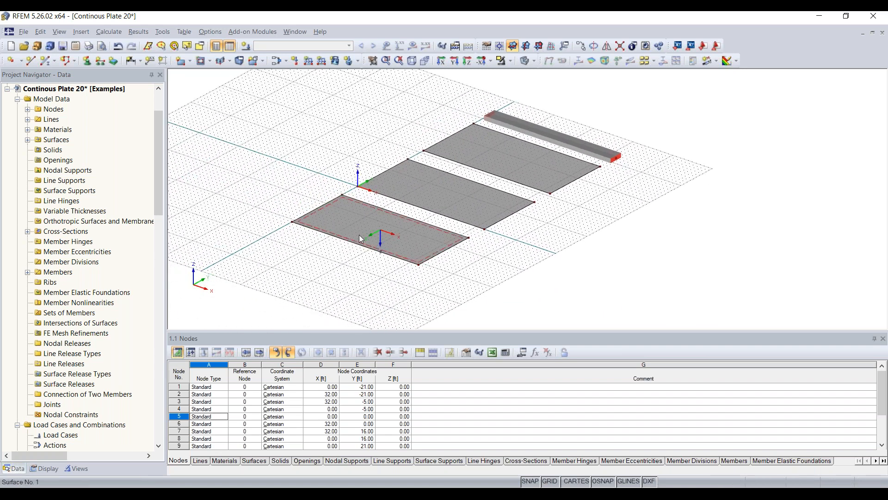
{"action": "scroll", "coordinate": [365, 236], "scroll_direction": "up", "scroll_amount": 2}
{"action": "scroll", "coordinate": [365, 236], "scroll_direction": "up", "scroll_amount": 1}
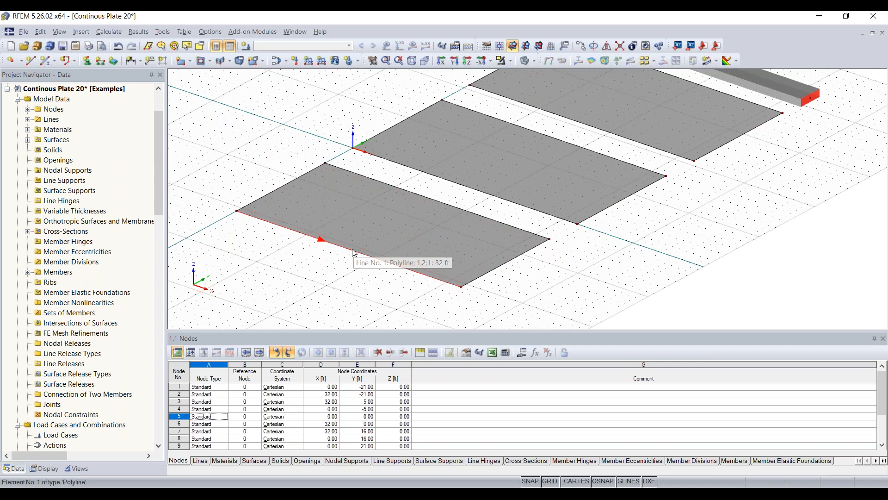
{"action": "right_click", "coordinate": [352, 253]}
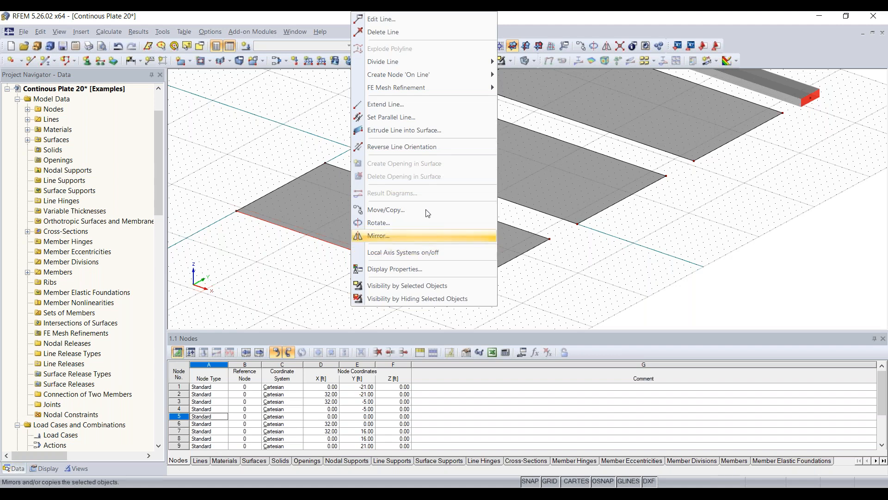
{"action": "mouse_move", "coordinate": [404, 67]}
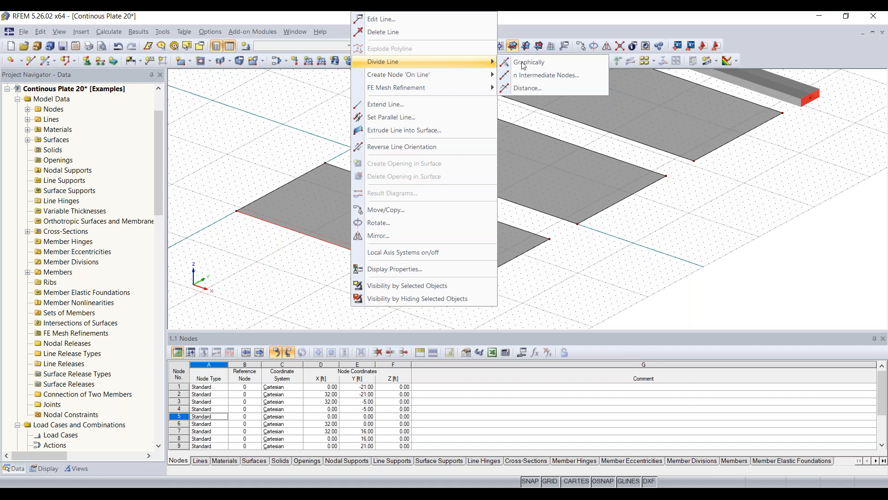
{"action": "left_click", "coordinate": [568, 60]}
{"action": "left_click", "coordinate": [351, 247]}
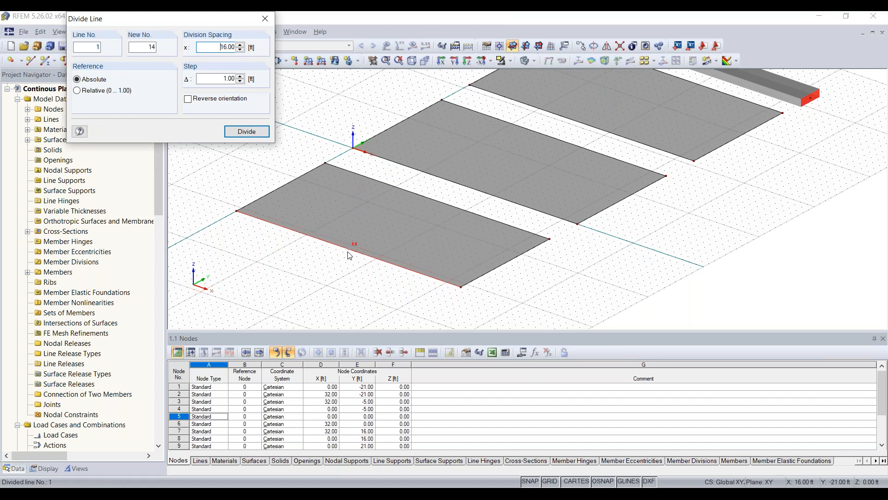
{"action": "left_click", "coordinate": [349, 252]}
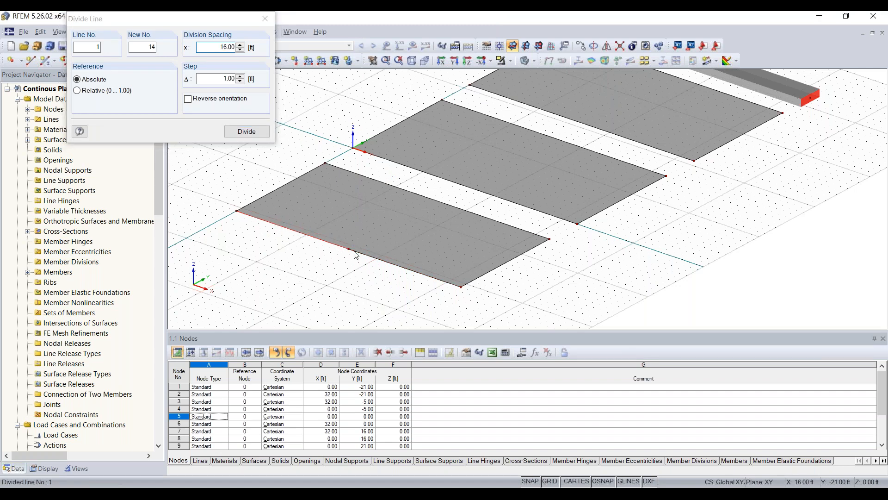
{"action": "left_click", "coordinate": [434, 199]}
Divide the middle plate's long edge on the X axis using 1 new intermediate node.
{"action": "mouse_move", "coordinate": [470, 199]}
{"action": "middle_mouse_down", "text": "ctrl"}
{"action": "mouse_move", "coordinate": [449, 211]}
{"action": "mouse_move", "coordinate": [454, 203]}
{"action": "middle_mouse_up", "text": "ctrl"}
{"action": "left_click", "coordinate": [454, 202]}
{"action": "right_click", "coordinate": [456, 190]}
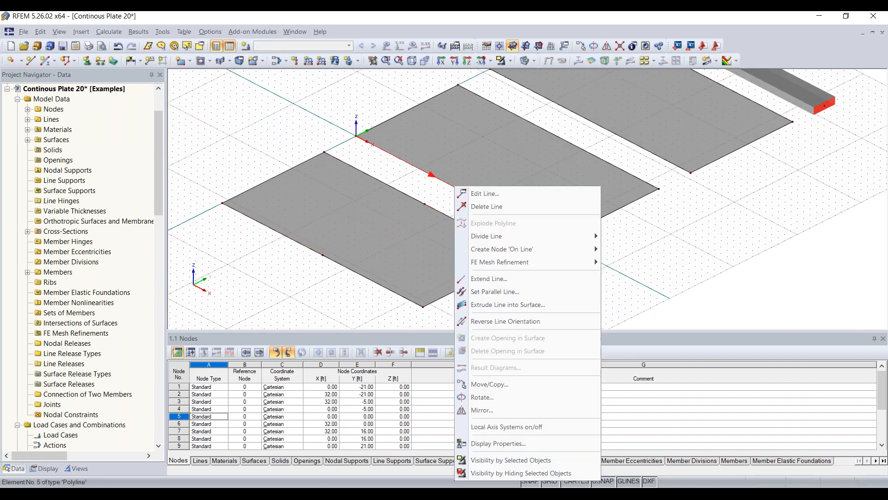
{"action": "mouse_move", "coordinate": [520, 237]}
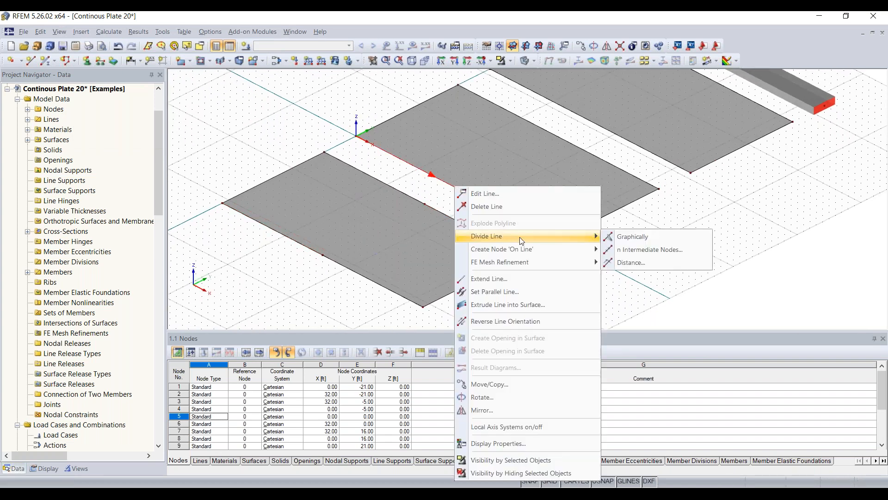
{"action": "left_click", "coordinate": [638, 249]}
{"action": "left_click_drag", "start_coordinate": [461, 138], "coordinate": [224, 97]}
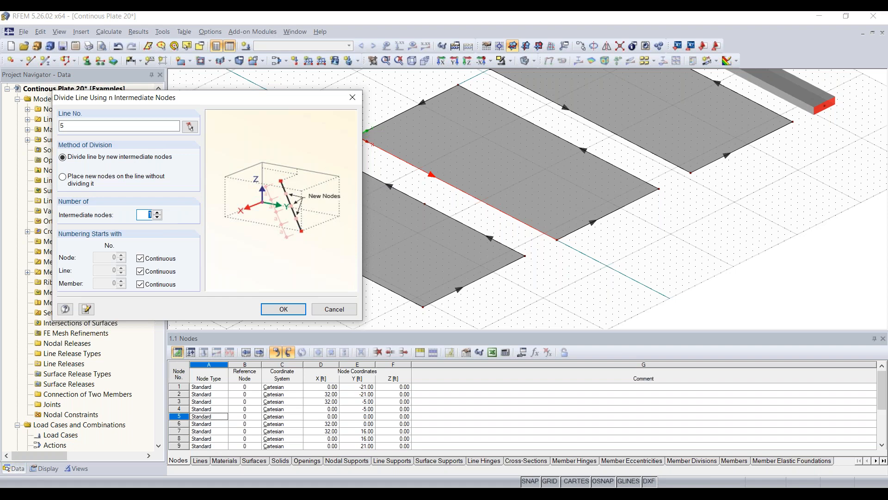
{"action": "left_click", "coordinate": [283, 309]}
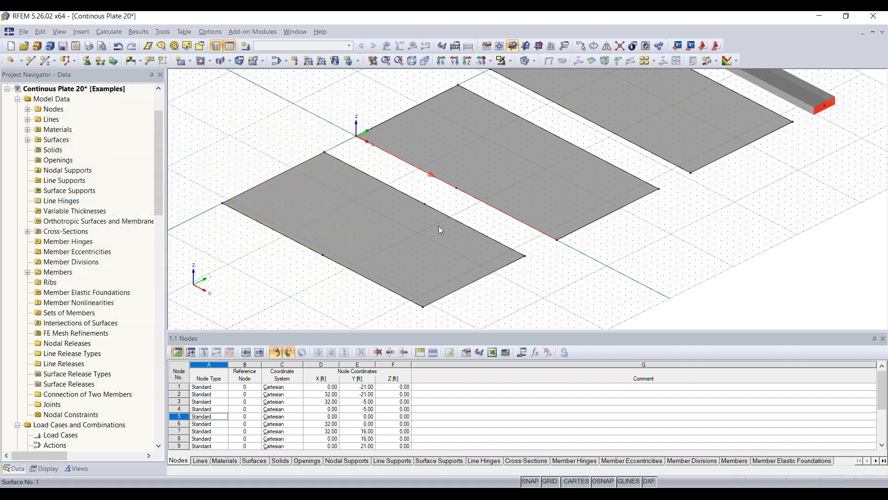
Divide the middle plate's long edge on the positive Y side by distance, with a new intermediate node at 16 ft (50%).
{"action": "middle_click_drag", "start_coordinate": [546, 199], "coordinate": [446, 251]}
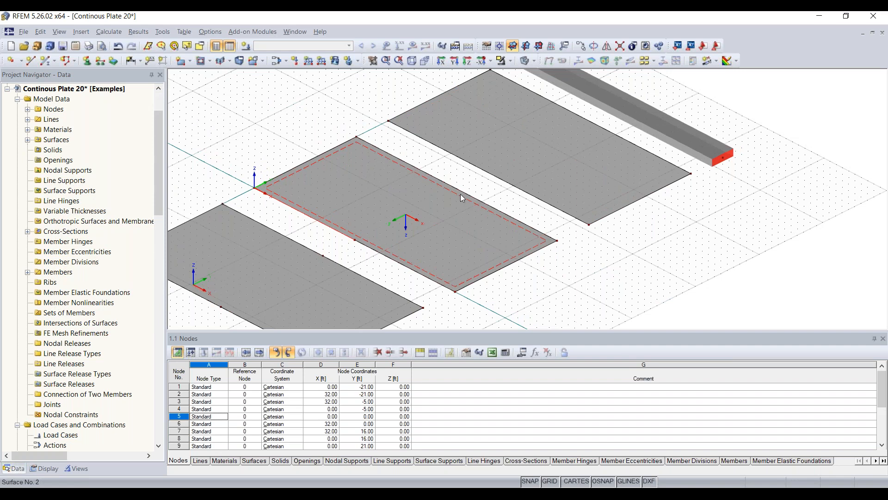
{"action": "right_click", "coordinate": [459, 189]}
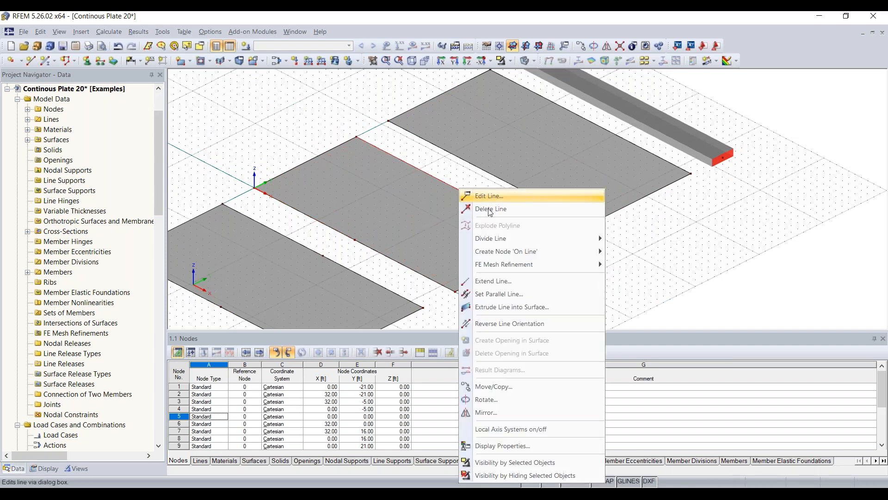
{"action": "mouse_move", "coordinate": [506, 238]}
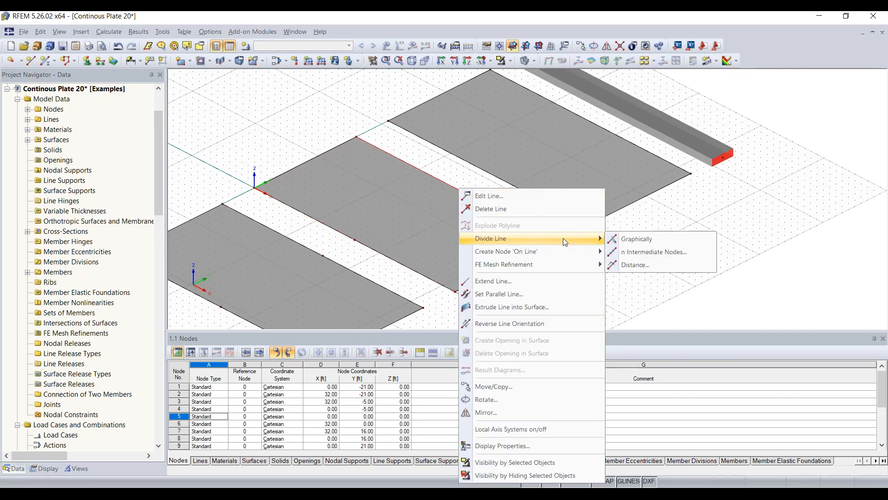
{"action": "left_click", "coordinate": [643, 262]}
{"action": "left_click_drag", "start_coordinate": [486, 117], "coordinate": [234, 99]}
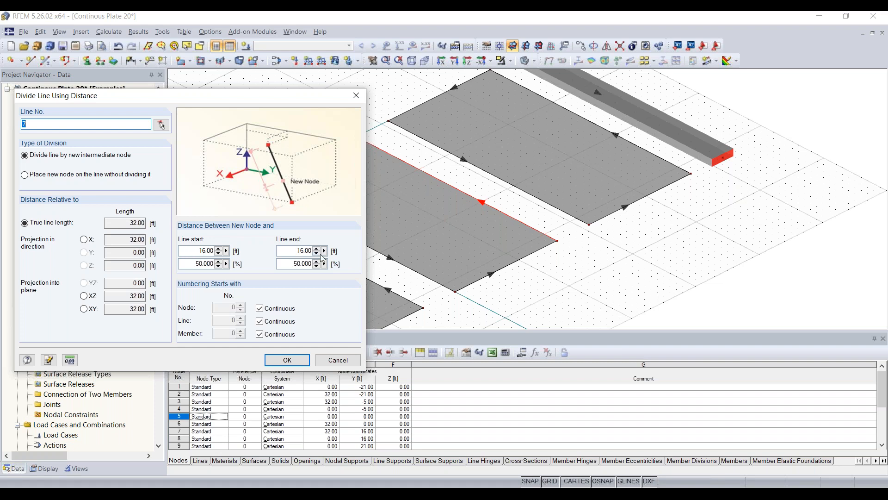
{"action": "left_click_drag", "start_coordinate": [196, 264], "coordinate": [223, 265]}
{"action": "left_click", "coordinate": [193, 264]}
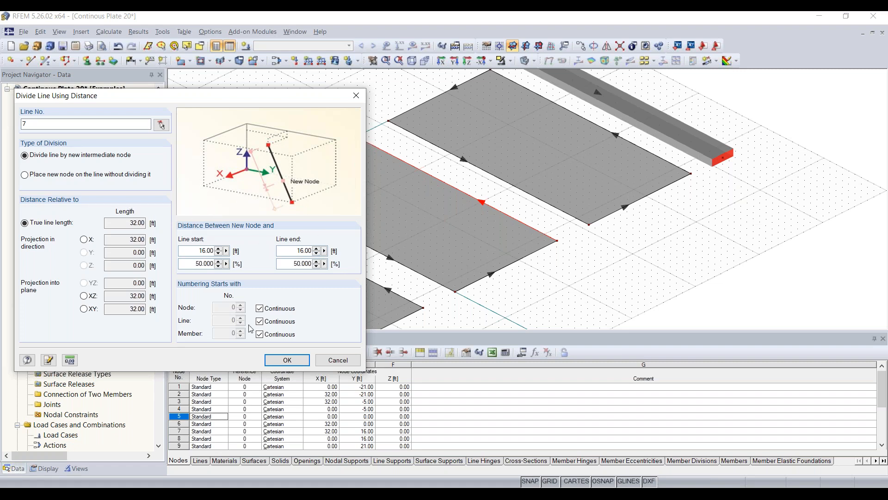
{"action": "left_click", "coordinate": [288, 360]}
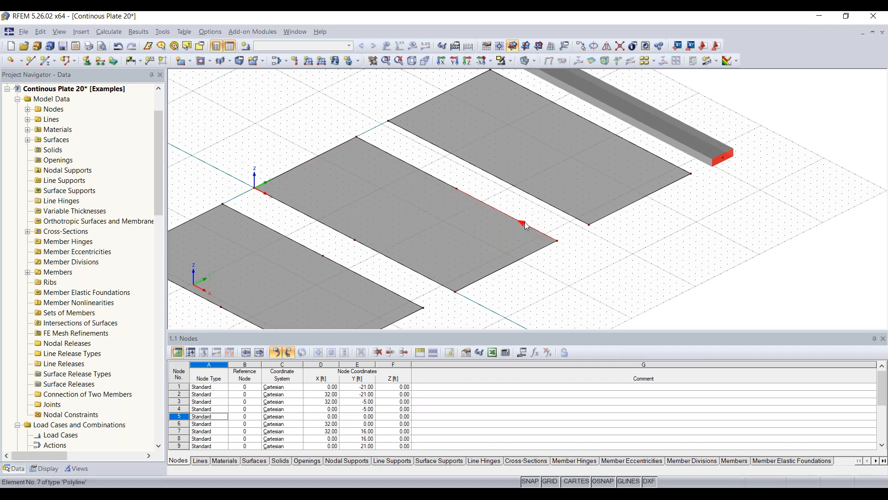
Graphically divide both long edges of the plate nearest the beam at their midpoints, 16 ft along, and end the command.
{"action": "scroll", "coordinate": [525, 221], "scroll_direction": "up", "scroll_amount": 2}
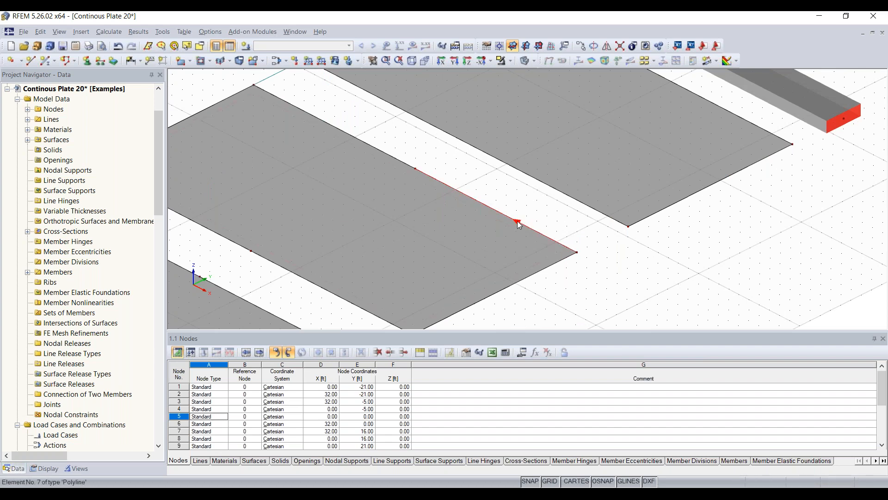
{"action": "scroll", "coordinate": [517, 221], "scroll_direction": "down", "scroll_amount": 3}
{"action": "scroll", "coordinate": [634, 107], "scroll_direction": "up", "scroll_amount": 1}
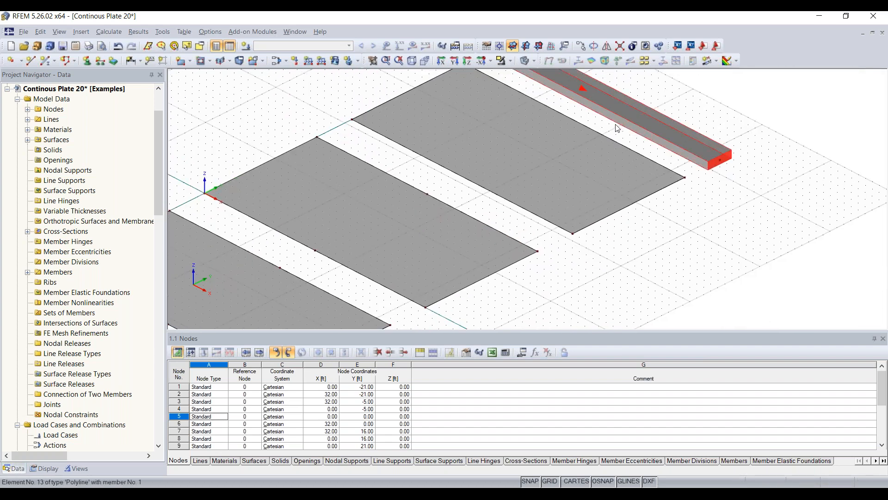
{"action": "scroll", "coordinate": [620, 101], "scroll_direction": "down", "scroll_amount": 2}
{"action": "scroll", "coordinate": [657, 139], "scroll_direction": "up", "scroll_amount": 1}
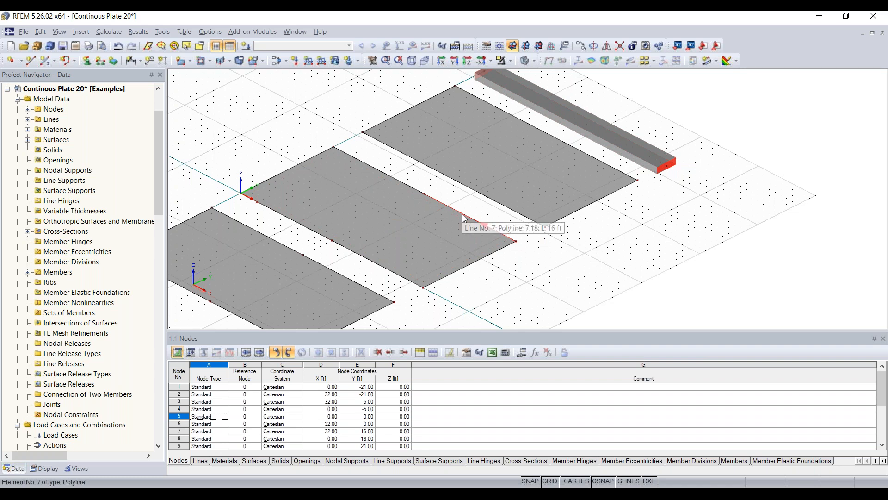
{"action": "right_click", "coordinate": [476, 192]}
{"action": "mouse_move", "coordinate": [518, 242]}
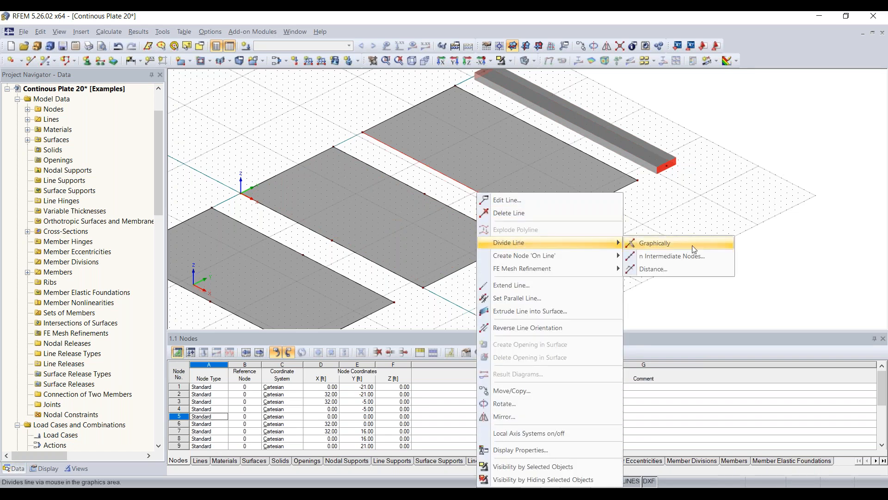
{"action": "left_click", "coordinate": [693, 245]}
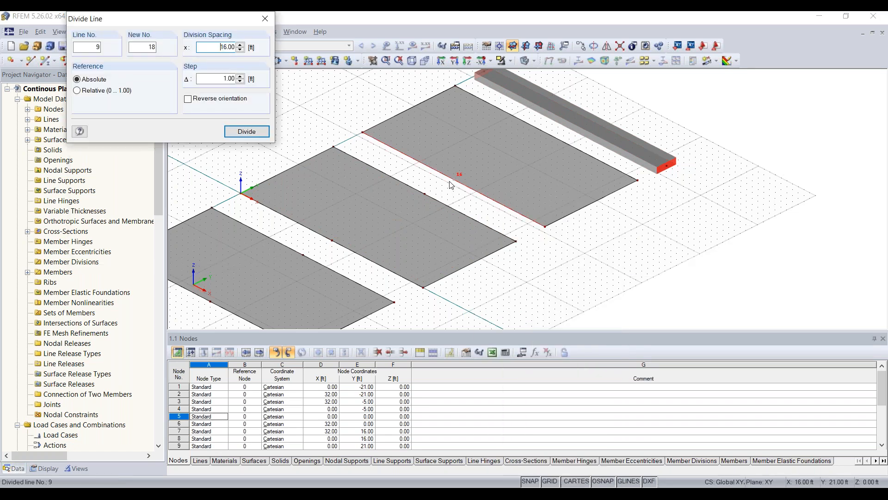
{"action": "left_click", "coordinate": [546, 135]}
{"action": "key", "text": "Return"}
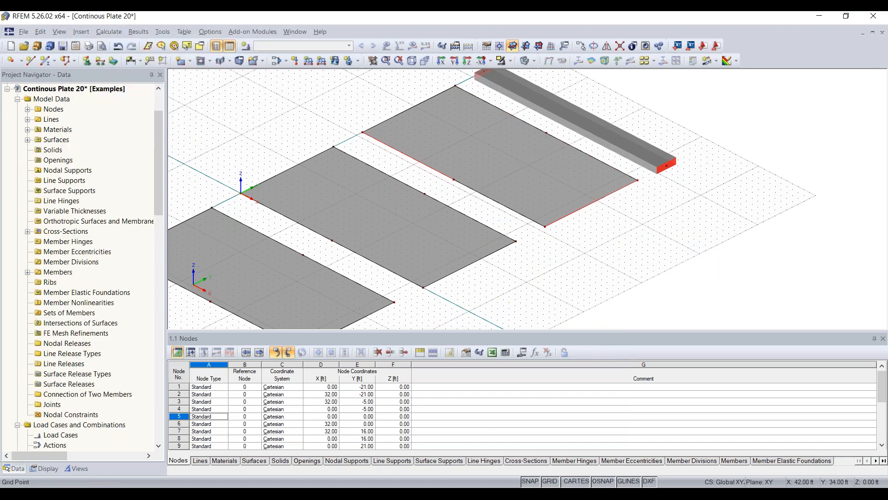
{"action": "left_click", "coordinate": [728, 236]}
Divide the beam member at its midpoint using the n intermediate nodes option.
{"action": "right_click", "coordinate": [562, 117]}
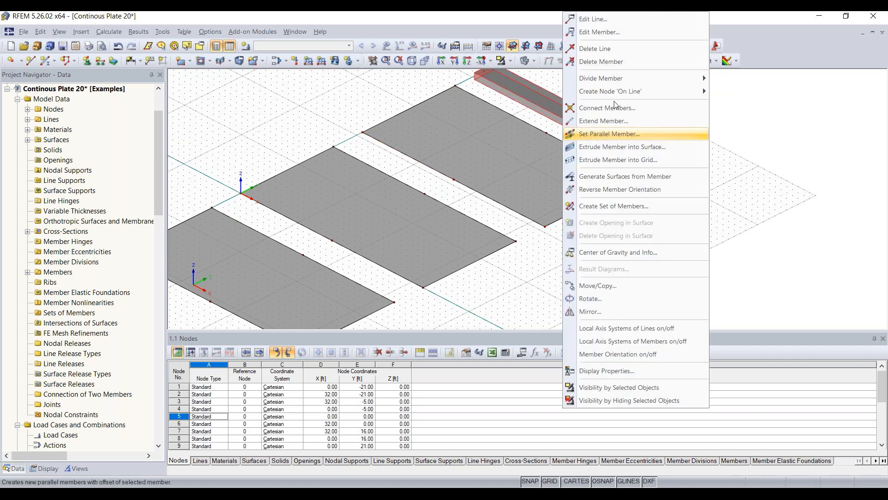
{"action": "mouse_move", "coordinate": [654, 78]}
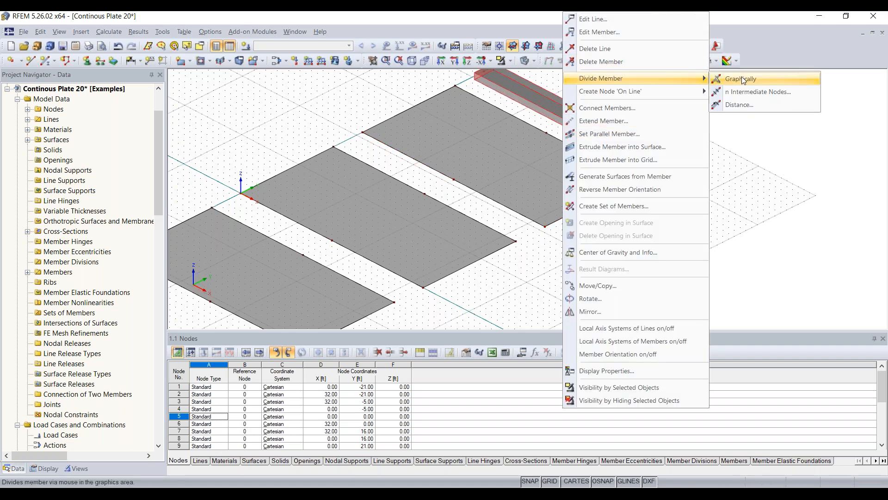
{"action": "left_click", "coordinate": [758, 92]}
{"action": "left_click", "coordinate": [519, 353]}
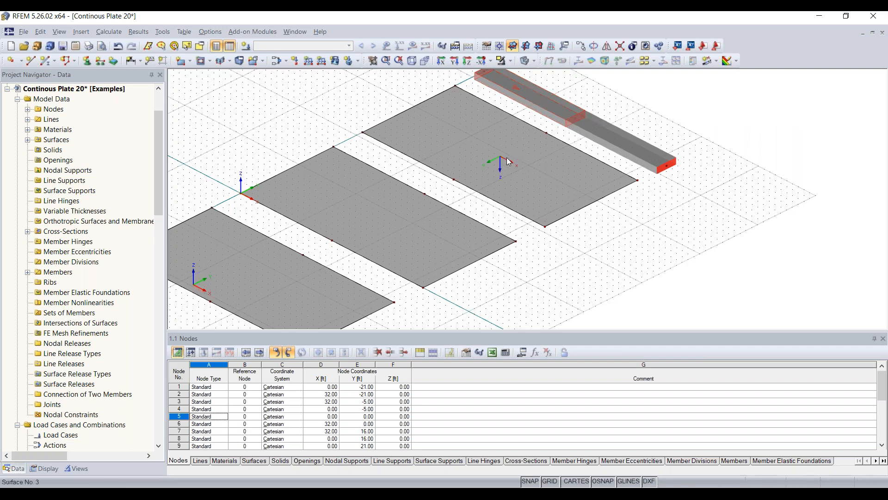
Draw a line across each of the three plates at X 16 ft, joining the midpoint nodes of its long edges, and end the command.
{"action": "scroll", "coordinate": [470, 279], "scroll_direction": "down", "scroll_amount": 2}
{"action": "middle_click_drag", "start_coordinate": [471, 280], "coordinate": [509, 260], "text": "ctrl"}
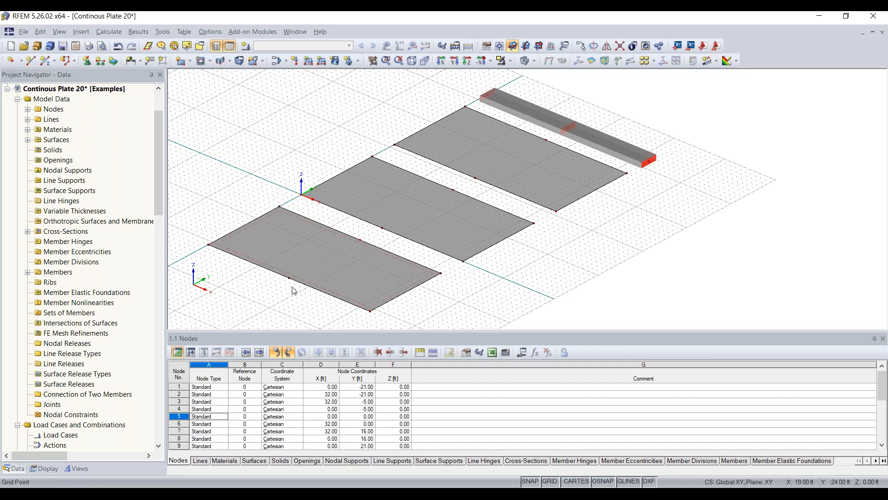
{"action": "left_click", "coordinate": [30, 61]}
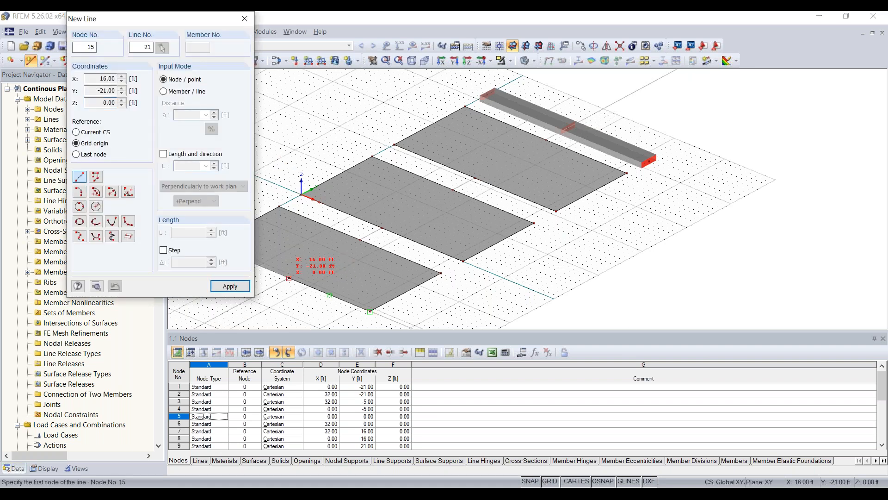
{"action": "left_click", "coordinate": [289, 278]}
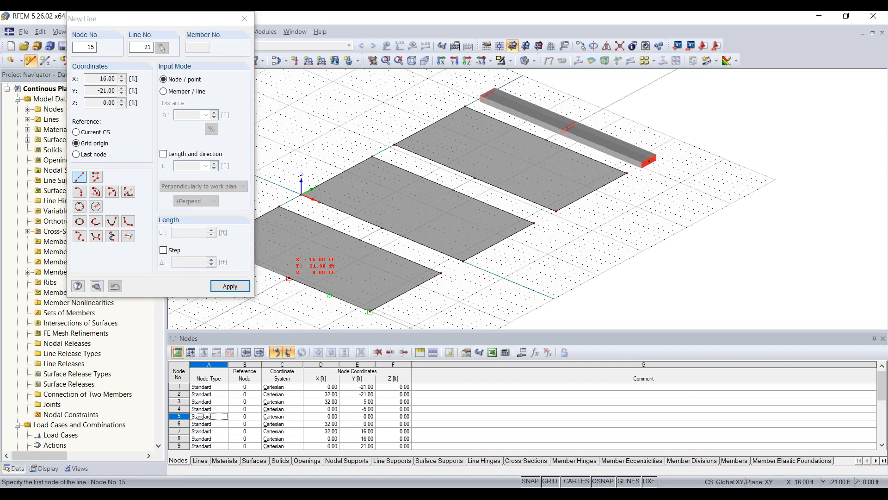
{"action": "left_click", "coordinate": [360, 240]}
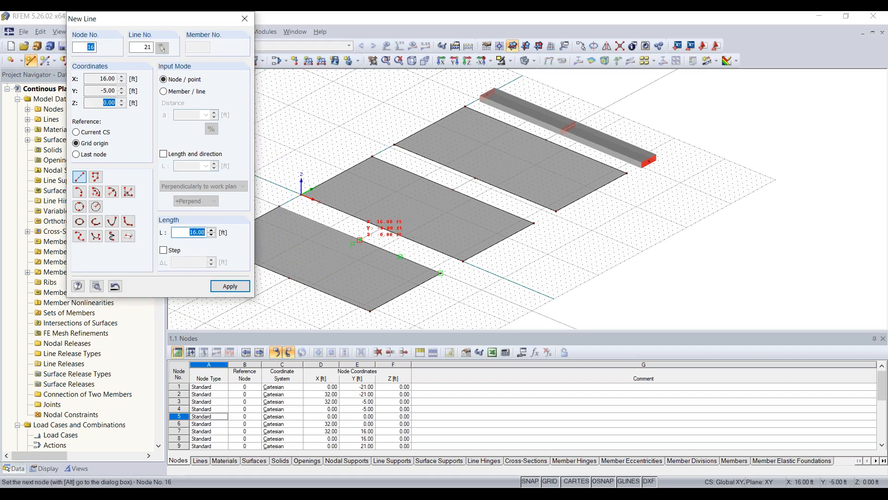
{"action": "left_click", "coordinate": [382, 228]}
{"action": "left_click", "coordinate": [452, 190]}
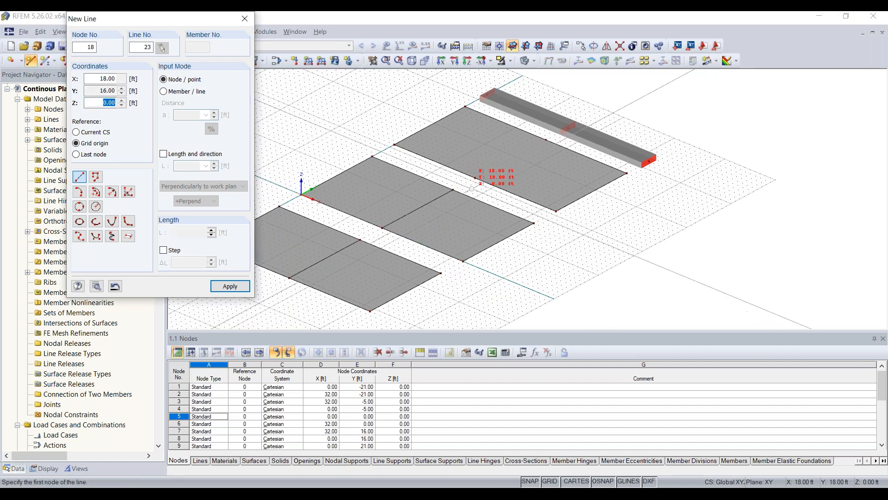
{"action": "left_click", "coordinate": [475, 178]}
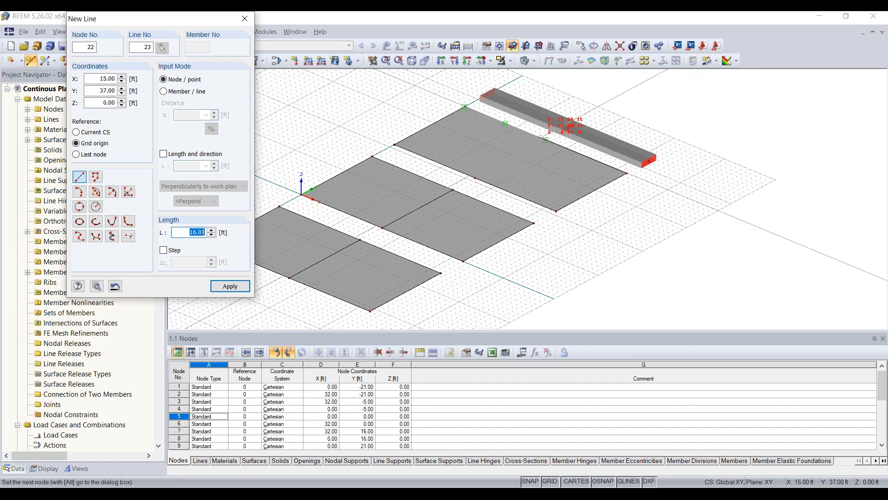
{"action": "left_click", "coordinate": [545, 140]}
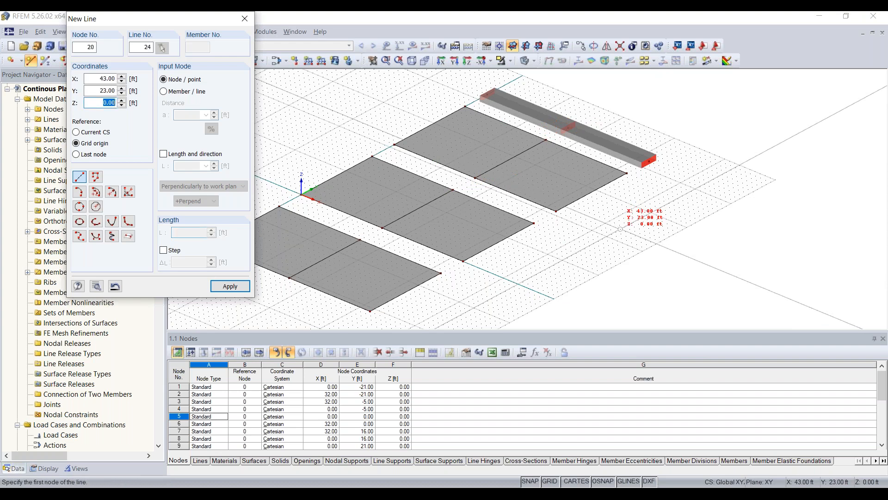
{"action": "key", "text": "Escape"}
Define a hinged line support in global axes with uX, uY and uZ fixed and all rotations free, and accept it for placement.
{"action": "middle_click_drag", "start_coordinate": [238, 170], "coordinate": [256, 151]}
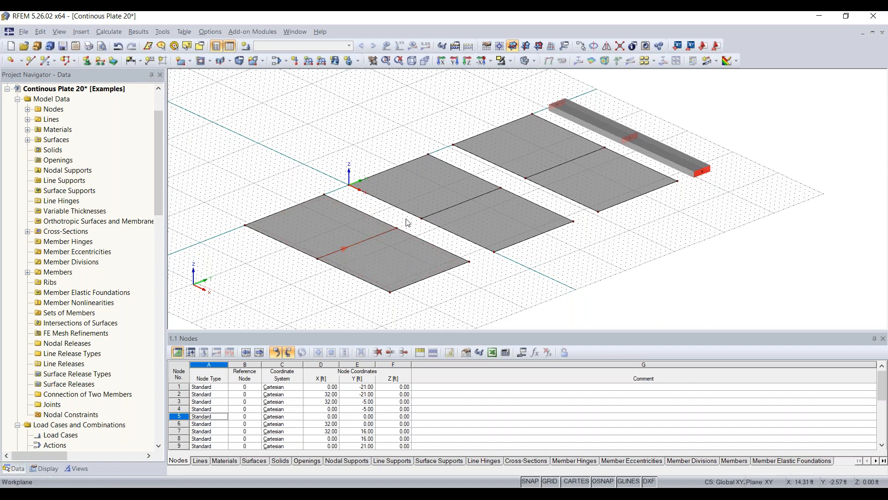
{"action": "left_click", "coordinate": [100, 62]}
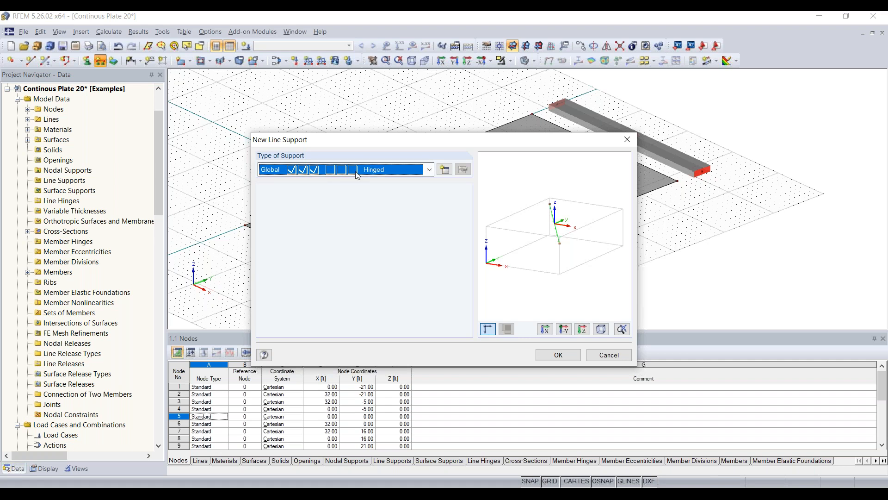
{"action": "left_click", "coordinate": [429, 170]}
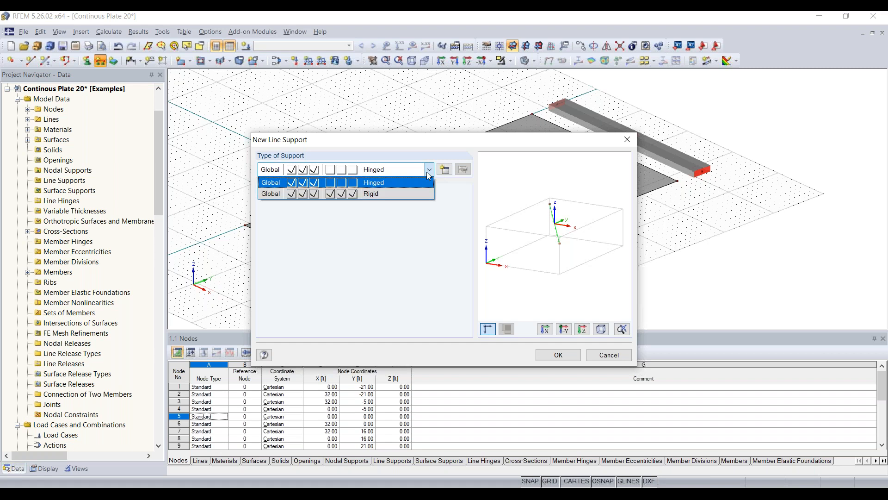
{"action": "left_click", "coordinate": [421, 183]}
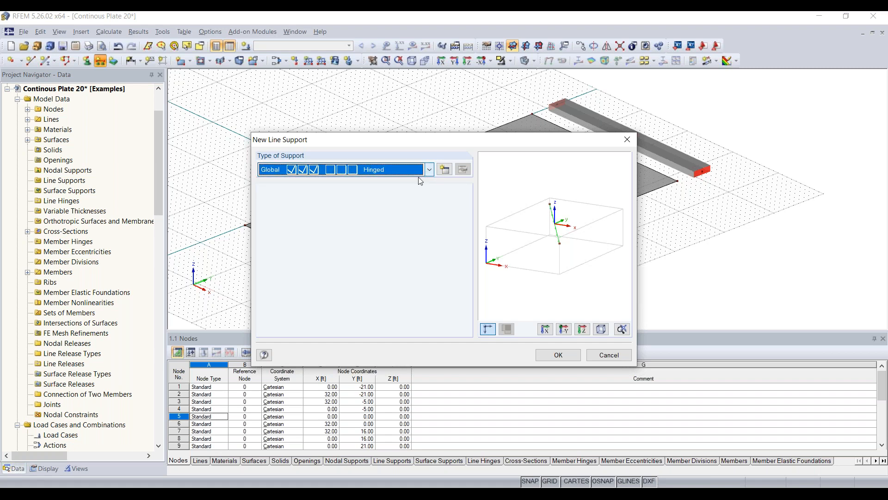
{"action": "left_click", "coordinate": [429, 170]}
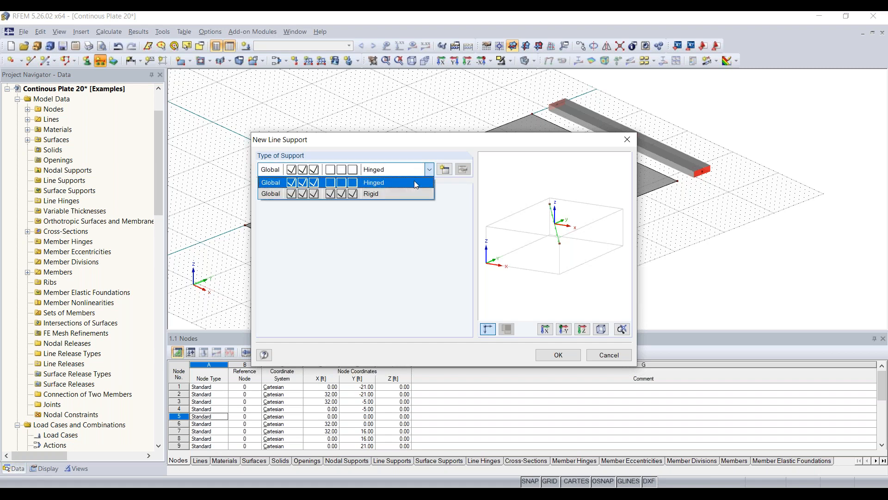
{"action": "left_click", "coordinate": [398, 182]}
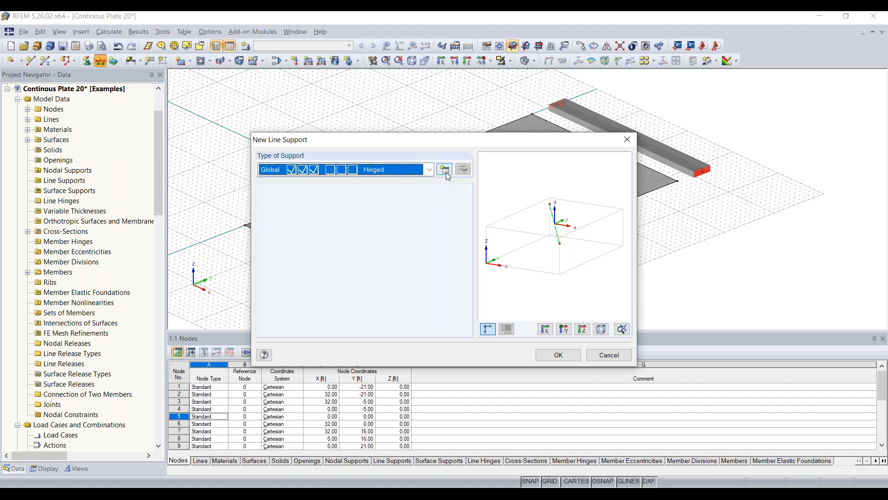
{"action": "left_click", "coordinate": [445, 170]}
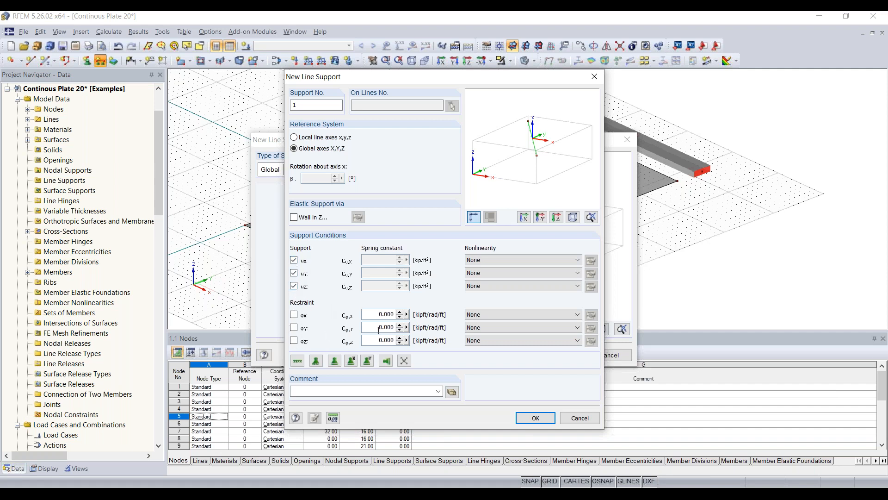
{"action": "left_click", "coordinate": [535, 417]}
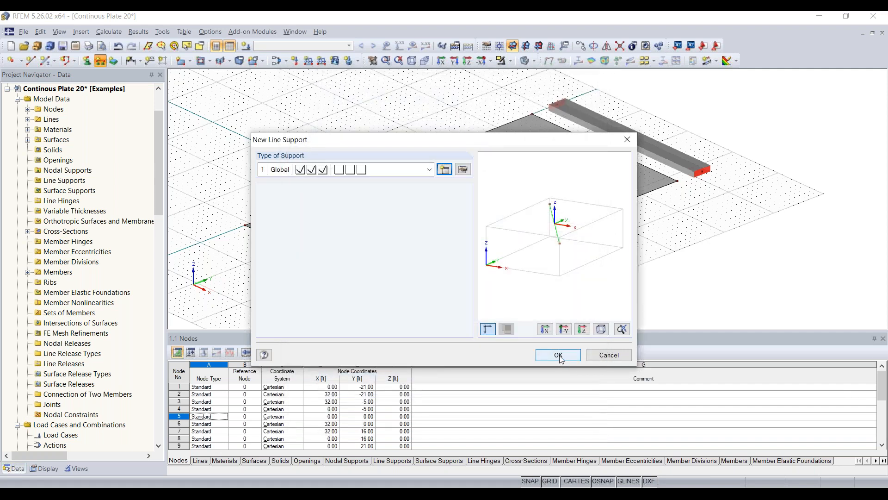
{"action": "left_click", "coordinate": [559, 355]}
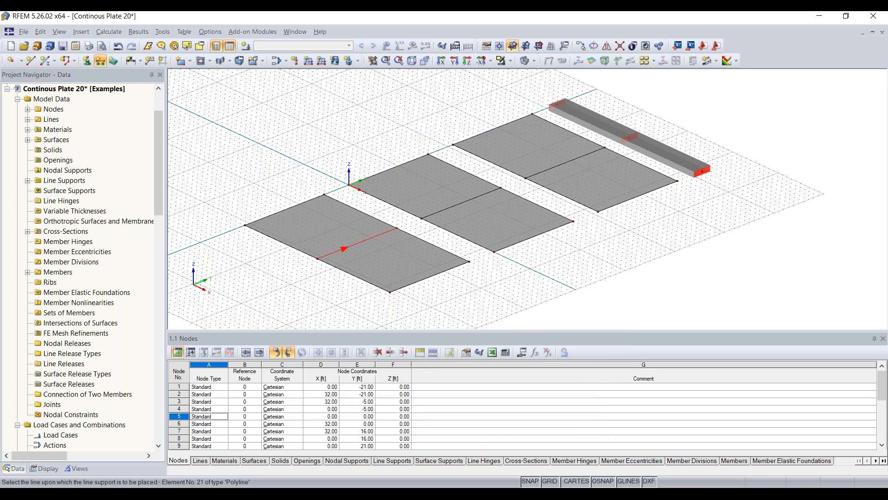
Place the hinged line support on the middle line and both short edges of each of the three plates.
{"action": "left_click", "coordinate": [471, 199]}
{"action": "left_click", "coordinate": [564, 162]}
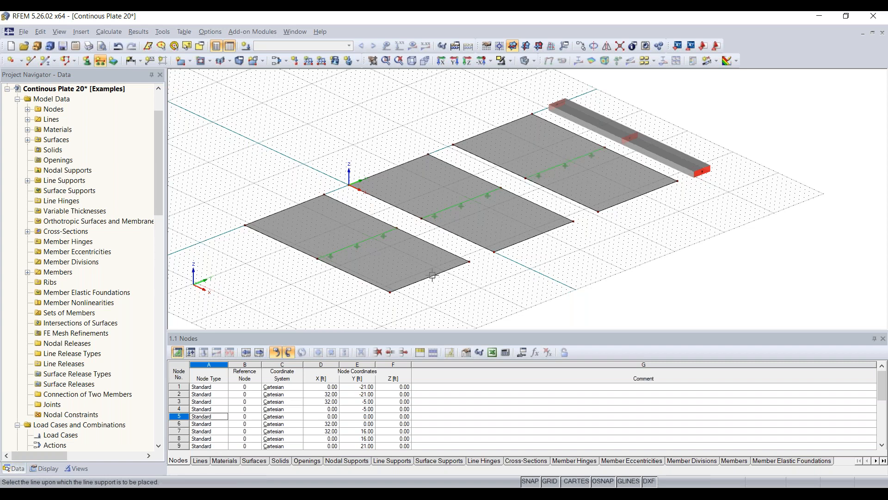
{"action": "left_click", "coordinate": [379, 178]}
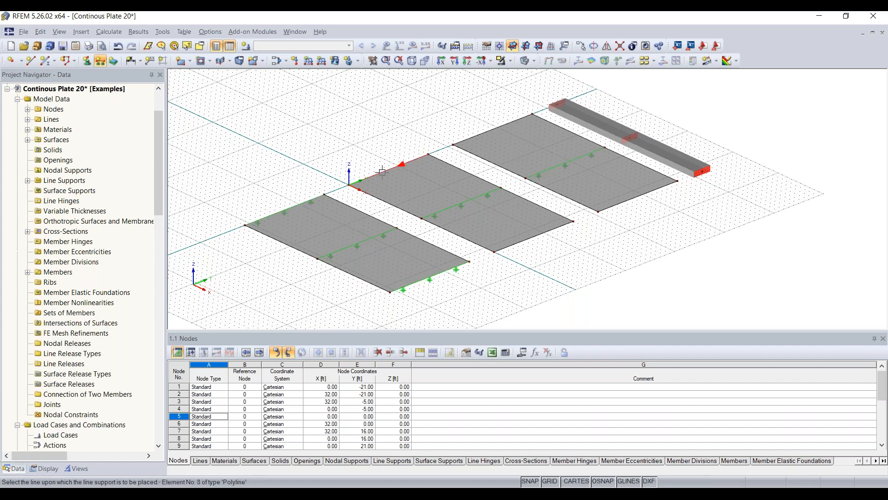
{"action": "left_click", "coordinate": [643, 199]}
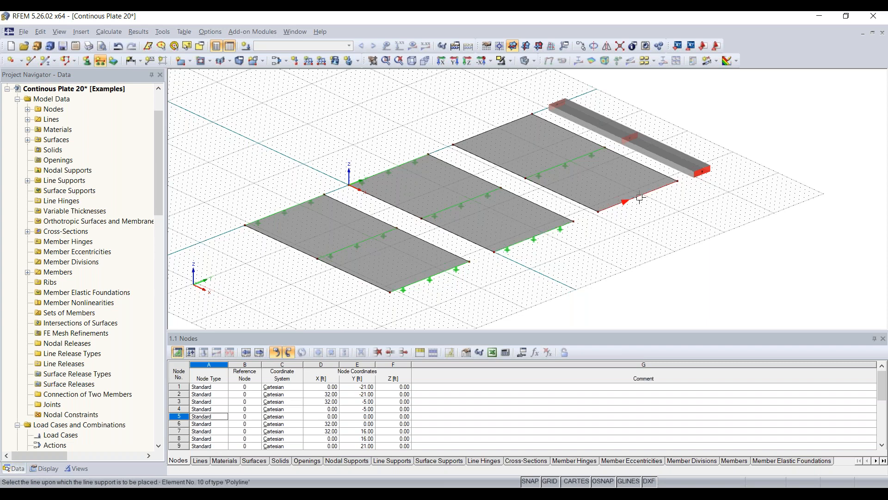
{"action": "left_click", "coordinate": [514, 153]}
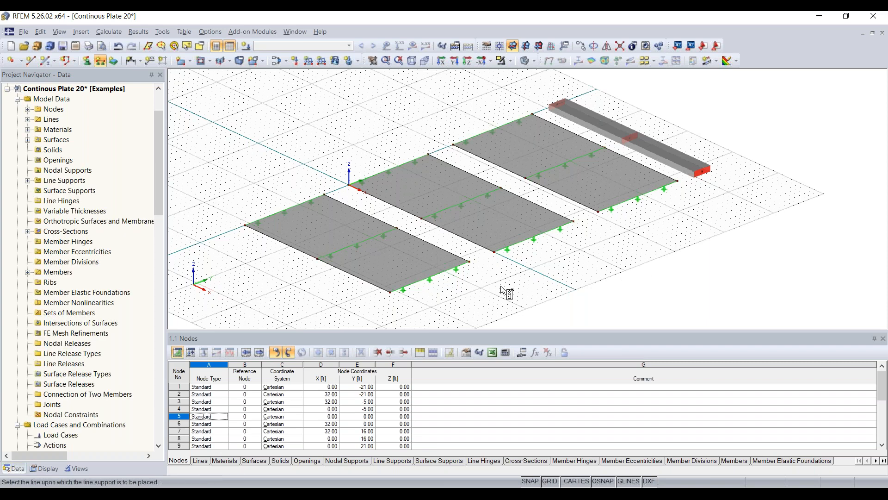
Place Hinged nodal supports on the beam's far start node at X 0 ft and on its midpoint node.
{"action": "key", "text": "Escape"}
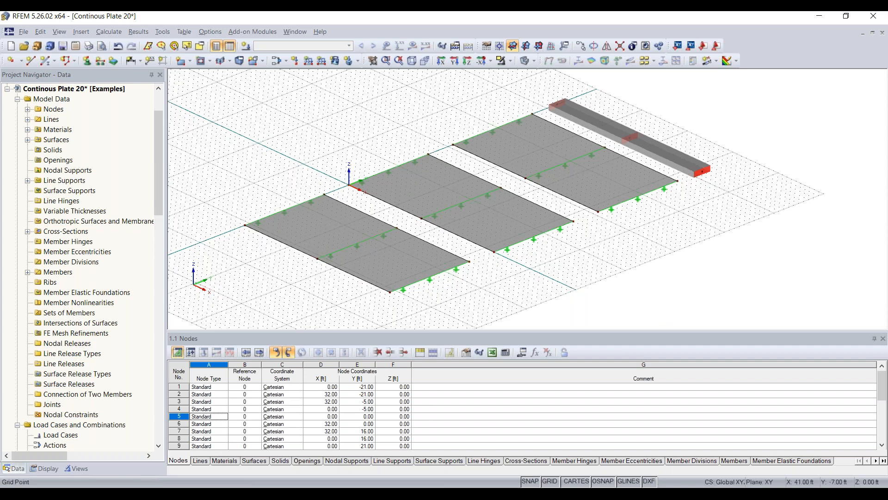
{"action": "middle_click_drag", "start_coordinate": [698, 224], "coordinate": [616, 261]}
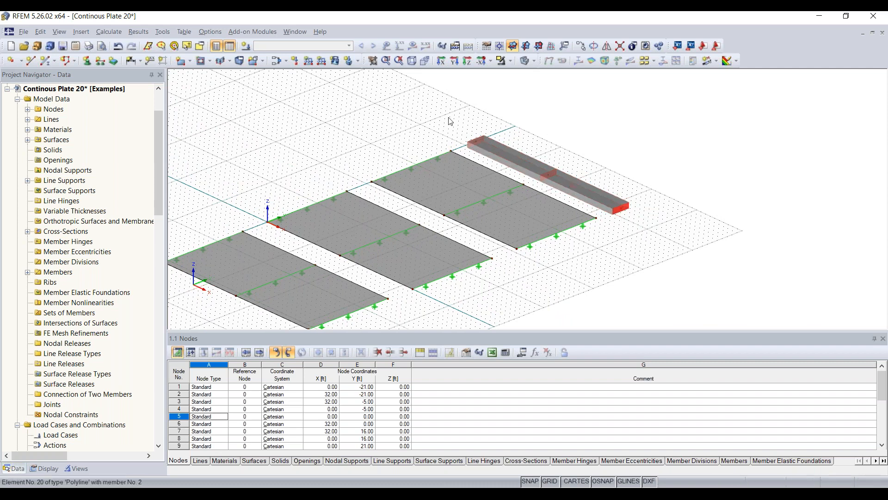
{"action": "left_click", "coordinate": [88, 62]}
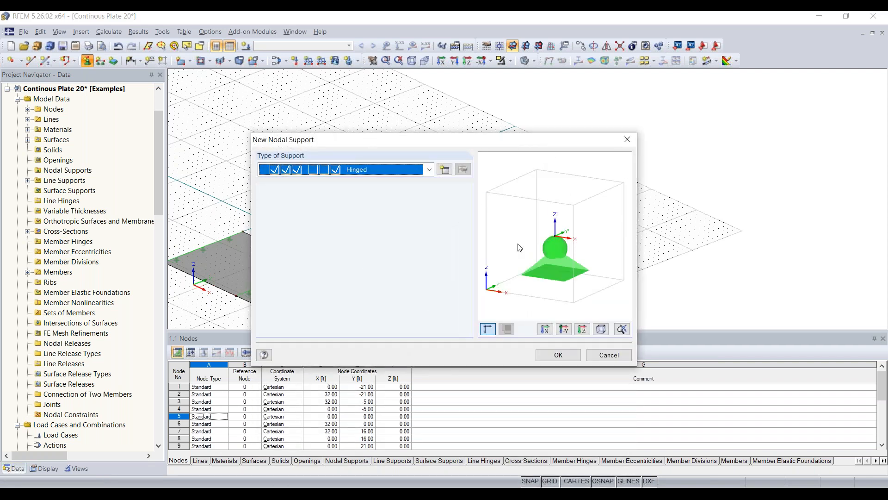
{"action": "left_click", "coordinate": [556, 355]}
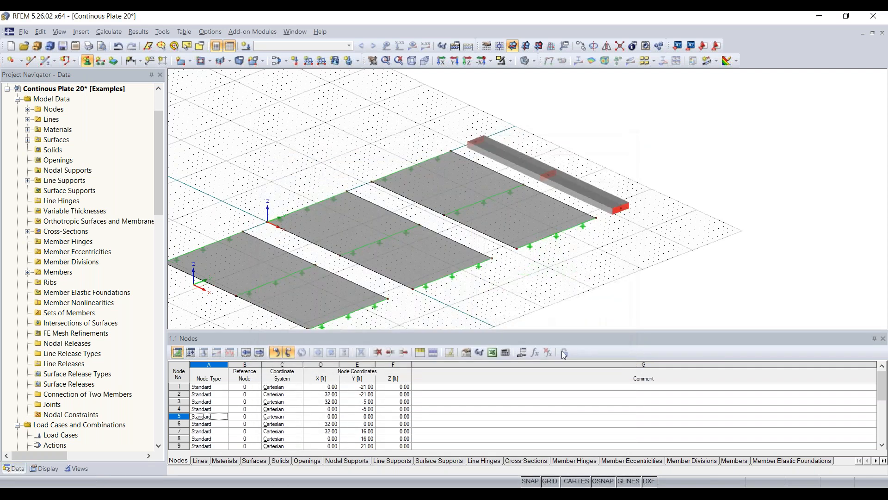
{"action": "left_click", "coordinate": [474, 141]}
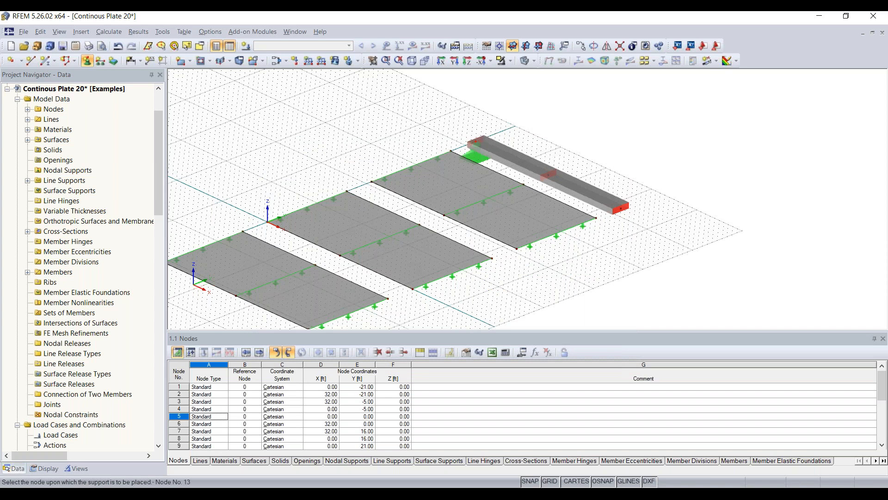
{"action": "left_click", "coordinate": [548, 174]}
{"action": "key", "text": "Escape"}
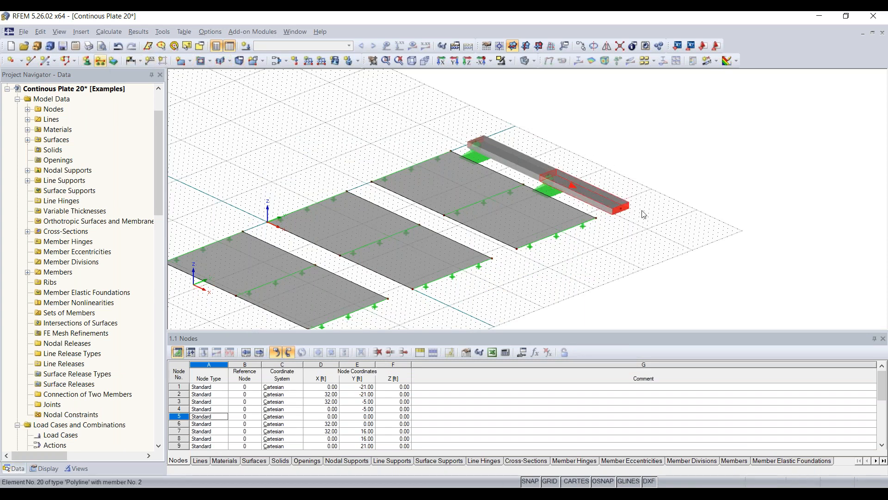
Display the local axis systems of the members on the beam, leaving the local axis systems of lines switched off.
{"action": "scroll", "coordinate": [643, 225], "scroll_direction": "up", "scroll_amount": 1}
{"action": "middle_click_drag", "start_coordinate": [617, 192], "coordinate": [563, 218]}
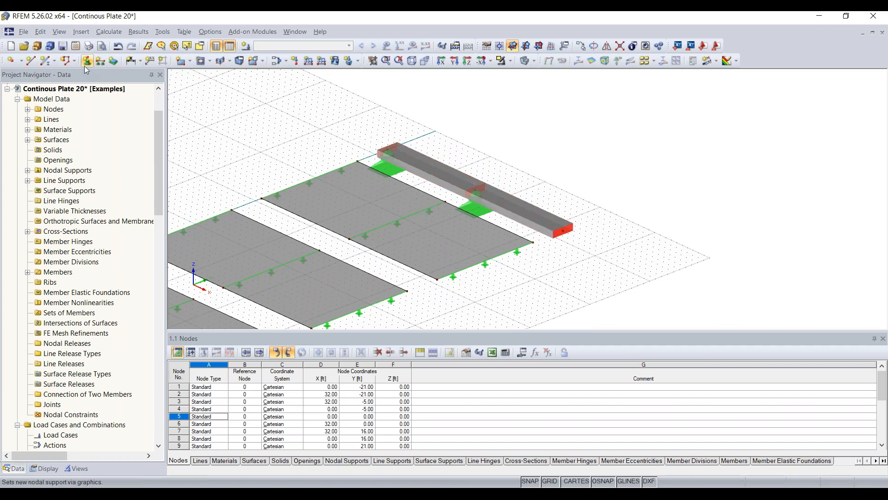
{"action": "right_click", "coordinate": [540, 213]}
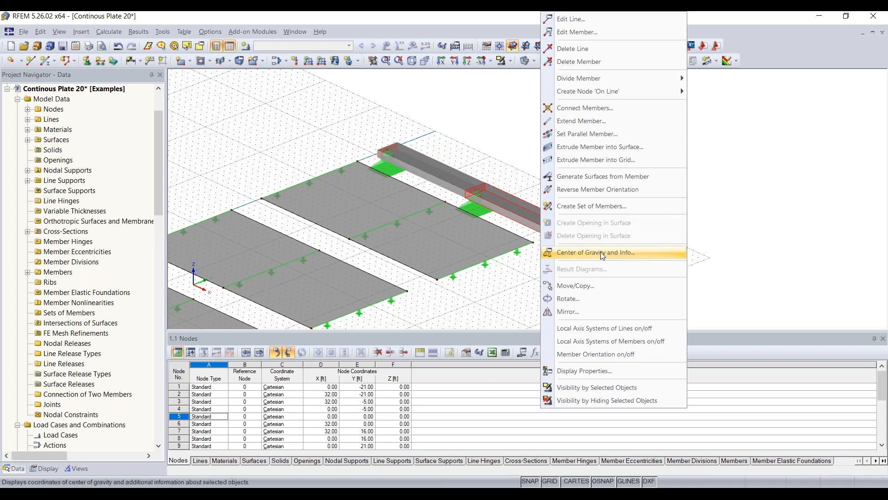
{"action": "left_click", "coordinate": [606, 329]}
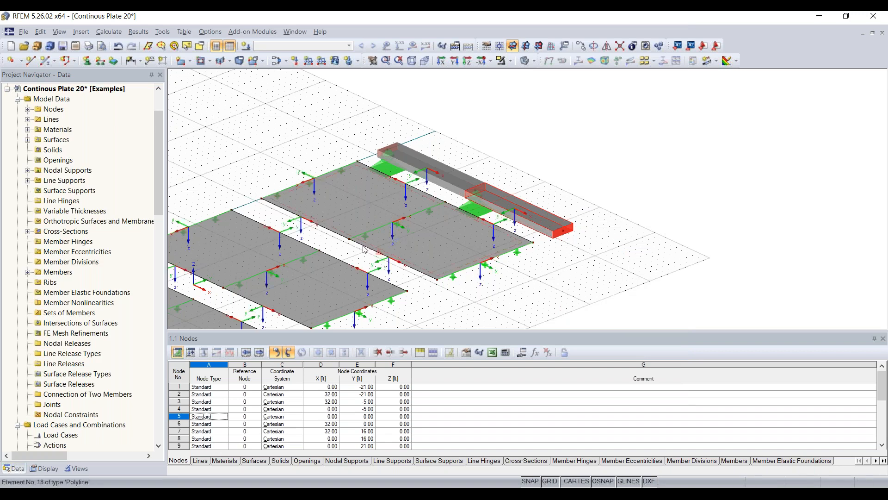
{"action": "right_click", "coordinate": [532, 218]}
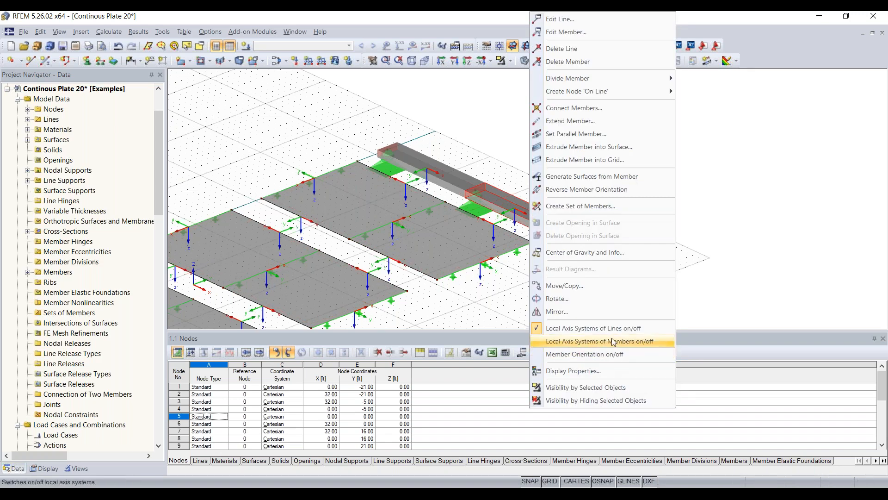
{"action": "left_click", "coordinate": [596, 341]}
{"action": "right_click", "coordinate": [536, 231]}
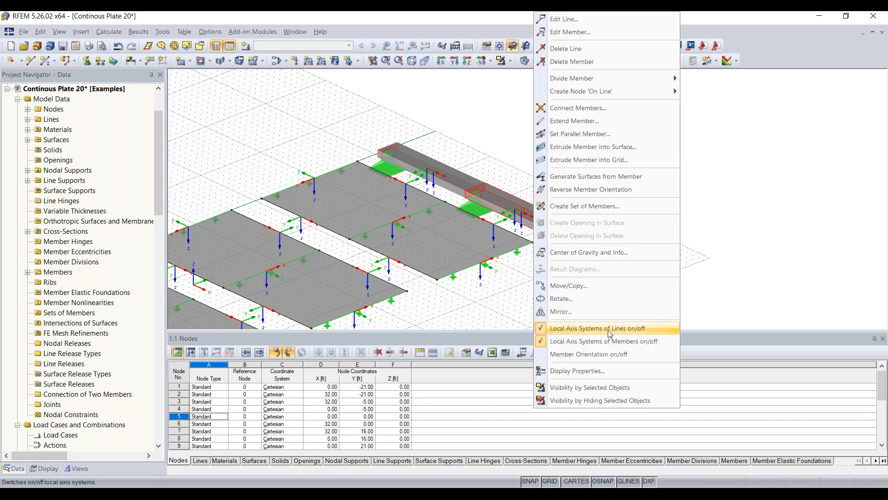
{"action": "left_click", "coordinate": [608, 329]}
{"action": "scroll", "coordinate": [532, 213], "scroll_direction": "up", "scroll_amount": 4}
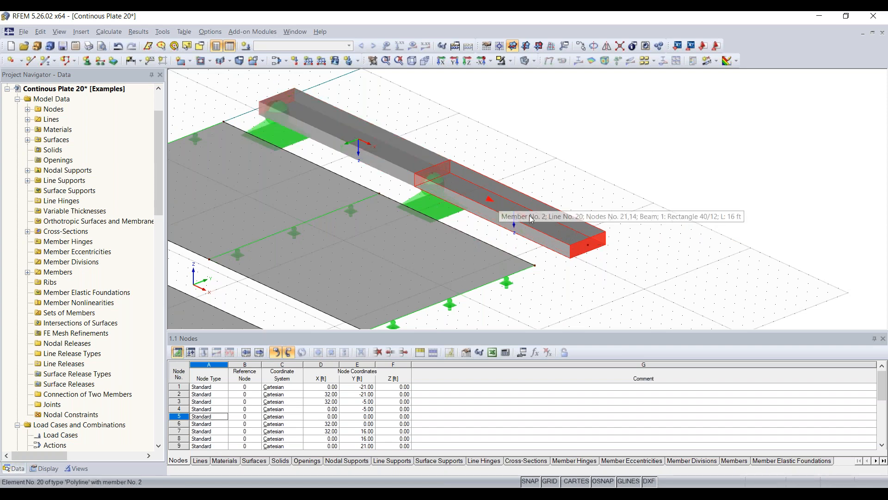
{"action": "scroll", "coordinate": [412, 145], "scroll_direction": "down", "scroll_amount": 1}
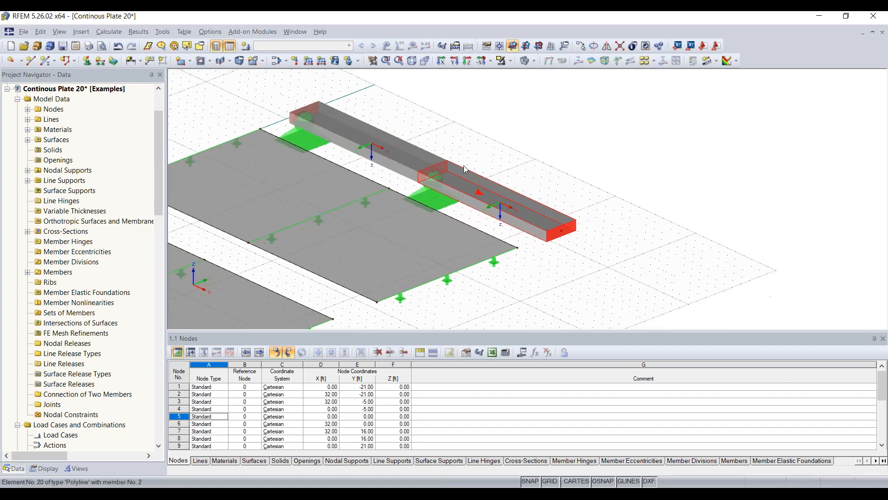
Define a global-axis nodal support with uX, uY, uZ, φX and φZ fixed and φY free, and place it on the beam's unsupported end node.
{"action": "left_click", "coordinate": [86, 62]}
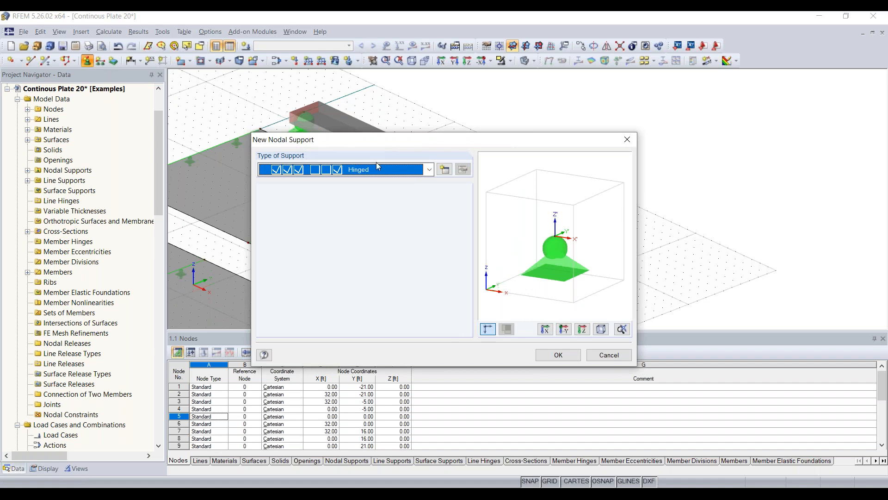
{"action": "left_click", "coordinate": [445, 170]}
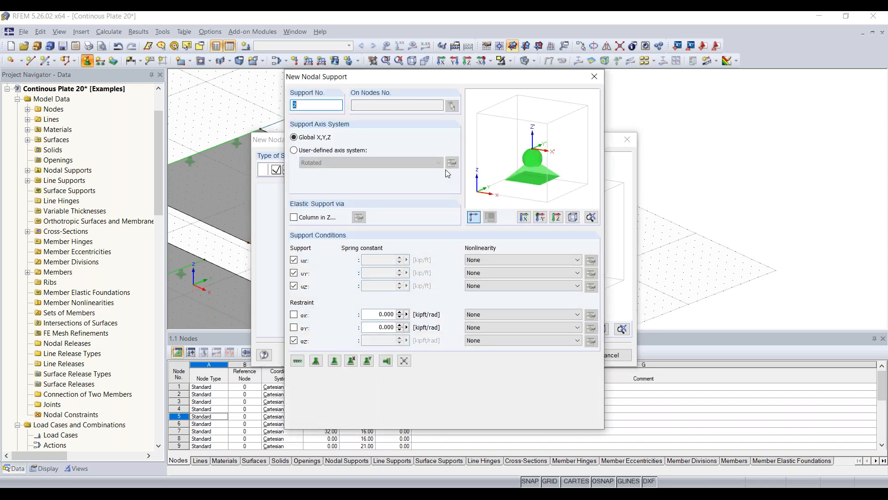
{"action": "left_click", "coordinate": [294, 315]}
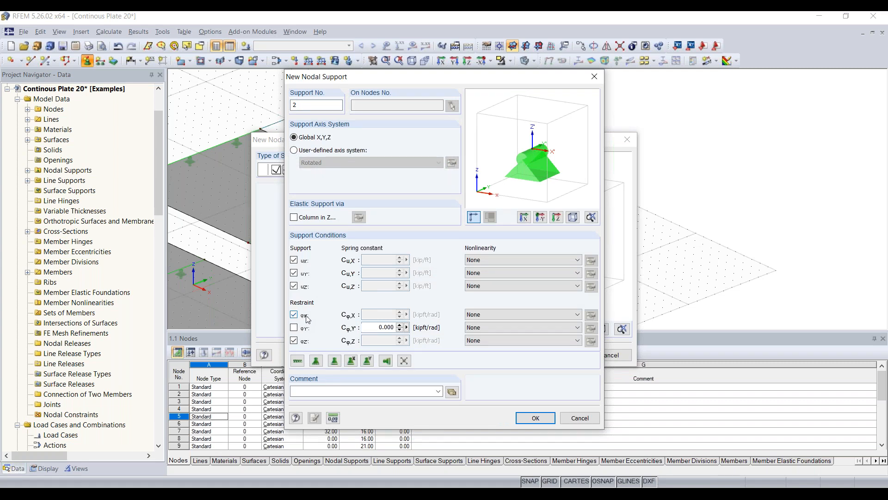
{"action": "left_click", "coordinate": [535, 417]}
{"action": "left_click", "coordinate": [559, 355]}
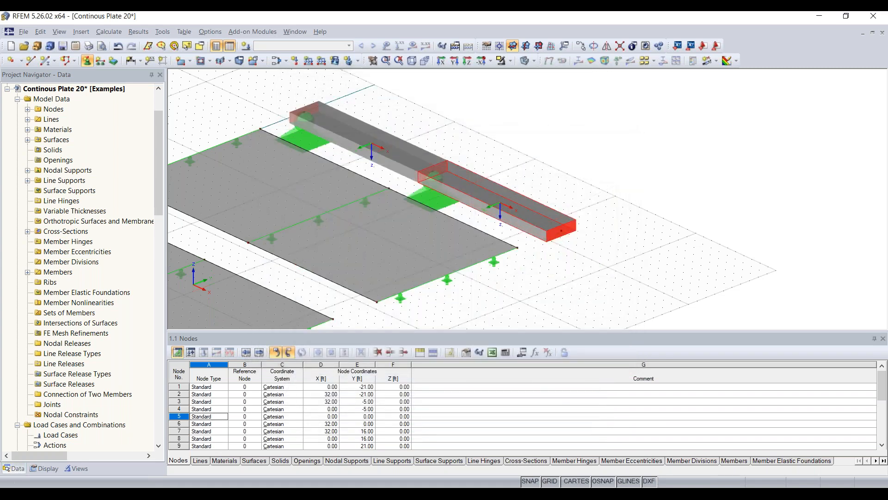
{"action": "left_click", "coordinate": [561, 231]}
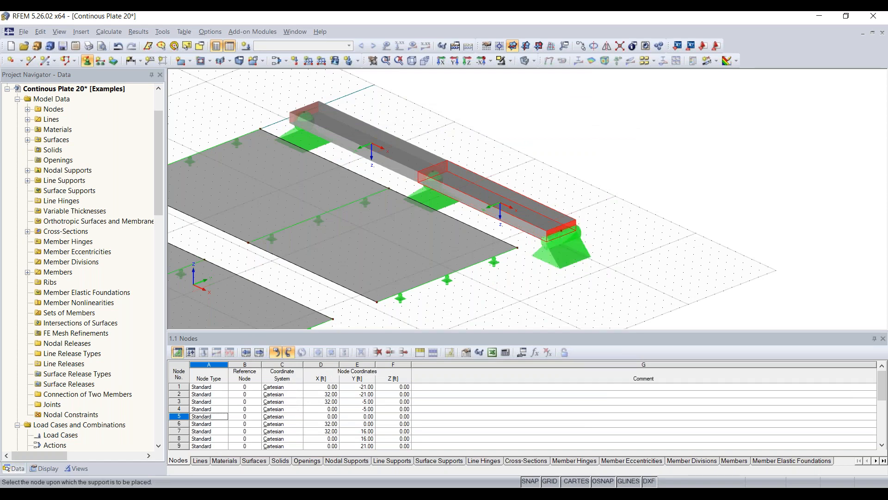
Create load case LC1 in the Dead action category with the description Test.
{"action": "middle_click_drag", "start_coordinate": [669, 249], "coordinate": [478, 250], "text": "ctrl"}
{"action": "scroll", "coordinate": [477, 248], "scroll_direction": "up", "scroll_amount": 3}
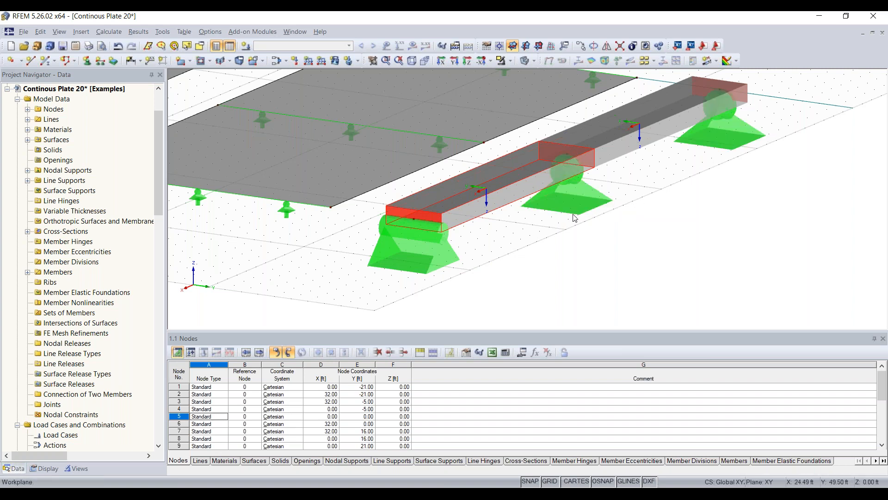
{"action": "scroll", "coordinate": [729, 138], "scroll_direction": "down", "scroll_amount": 2}
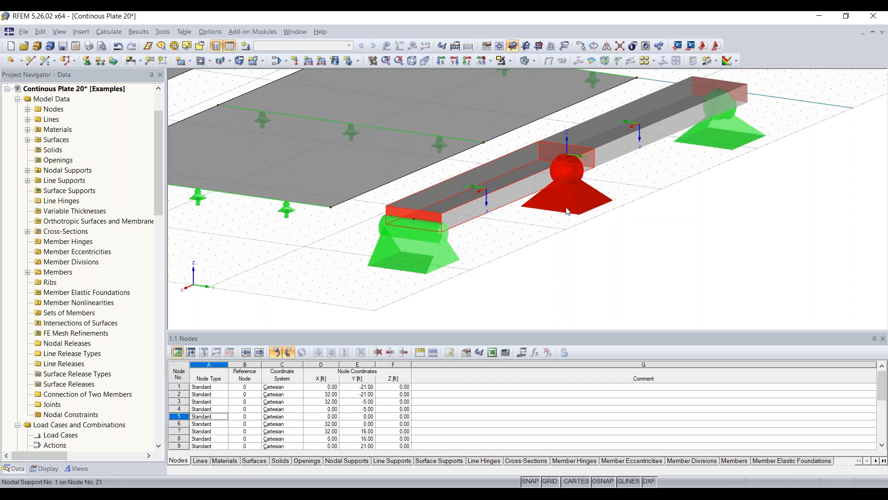
{"action": "scroll", "coordinate": [357, 257], "scroll_direction": "down", "scroll_amount": 3}
{"action": "middle_click_drag", "start_coordinate": [357, 253], "coordinate": [775, 284]}
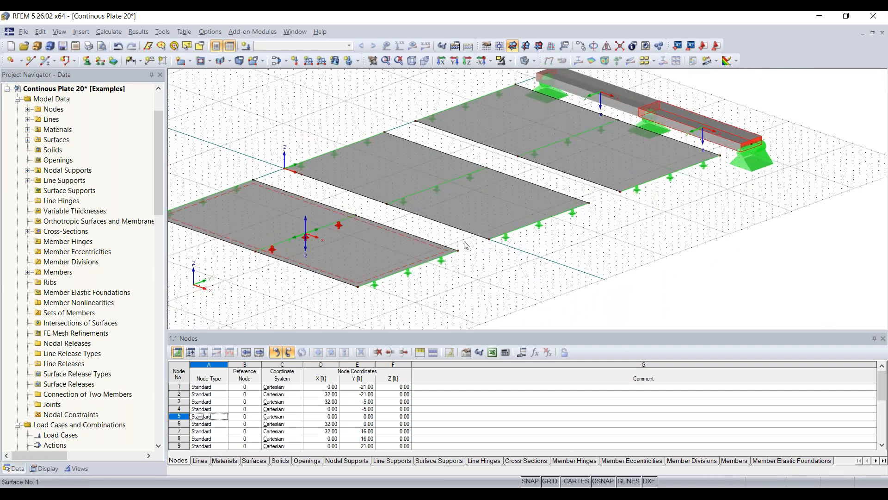
{"action": "scroll", "coordinate": [445, 226], "scroll_direction": "down", "scroll_amount": 1}
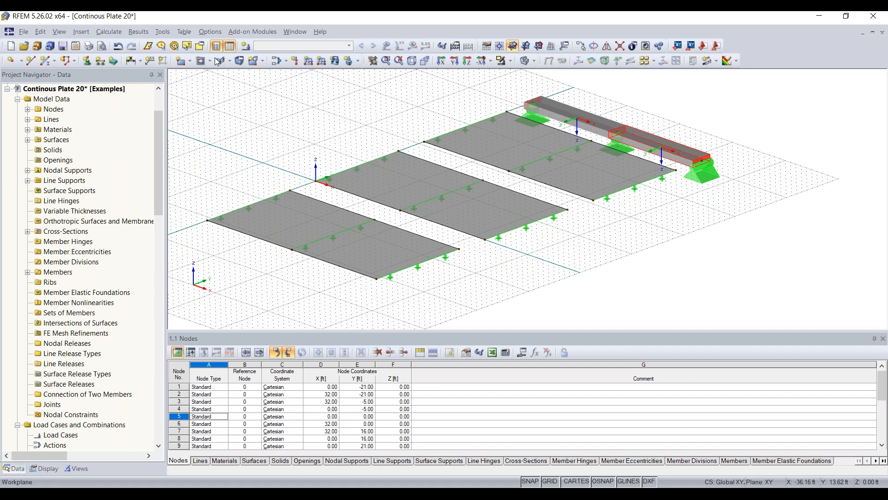
{"action": "left_click", "coordinate": [246, 49]}
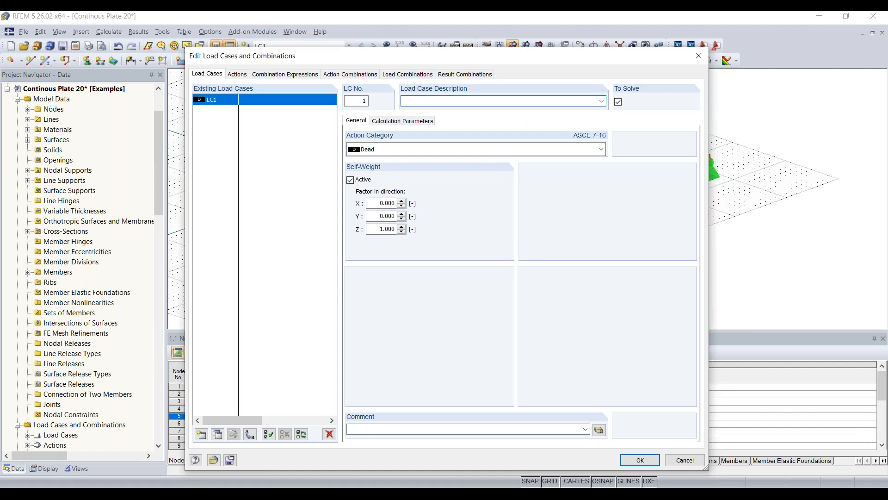
{"action": "type", "text": "Test"}
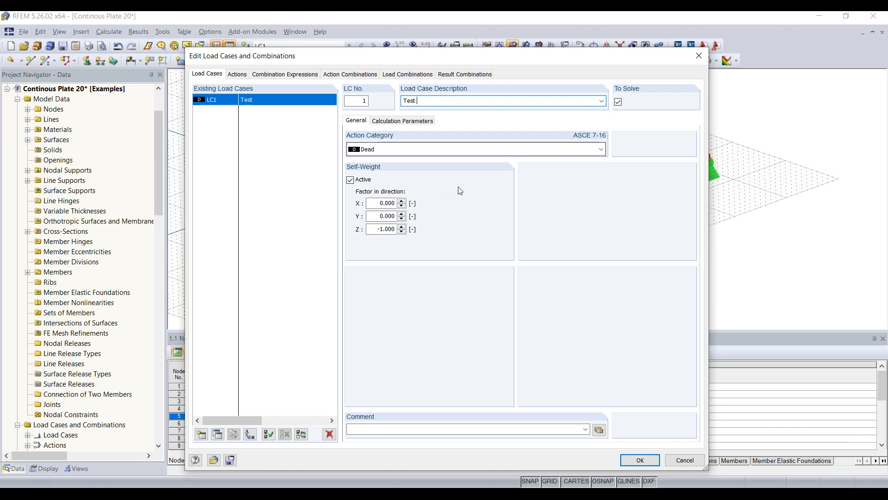
Deactivate self-weight for the Test load case and accept the load case settings.
{"action": "mouse_move", "coordinate": [387, 61]}
{"action": "left_mouse_down"}
{"action": "mouse_move", "coordinate": [389, 210]}
{"action": "mouse_move", "coordinate": [379, 55]}
{"action": "mouse_move", "coordinate": [386, 55]}
{"action": "left_mouse_up"}
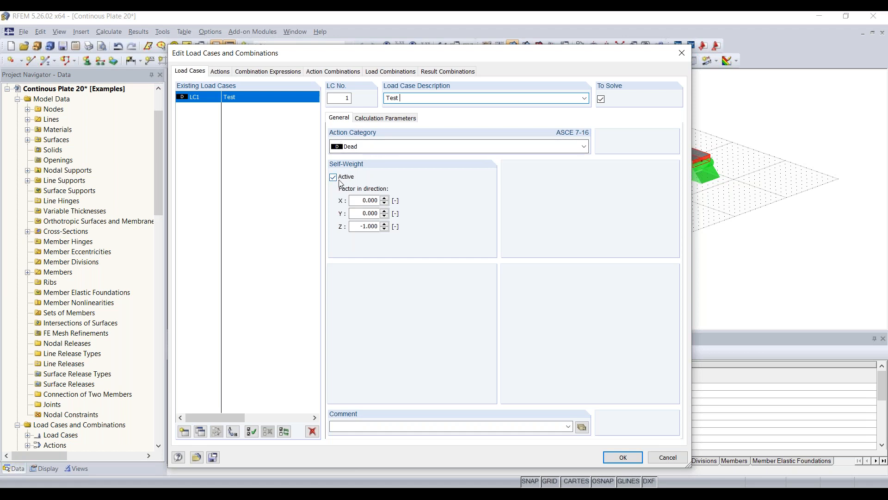
{"action": "left_click", "coordinate": [502, 41]}
{"action": "mouse_move", "coordinate": [503, 53]}
{"action": "left_mouse_down"}
{"action": "mouse_move", "coordinate": [490, 250]}
{"action": "mouse_move", "coordinate": [470, 237]}
{"action": "mouse_move", "coordinate": [488, 247]}
{"action": "mouse_move", "coordinate": [473, 176]}
{"action": "mouse_move", "coordinate": [503, 53]}
{"action": "left_mouse_up"}
{"action": "left_click", "coordinate": [325, 181]}
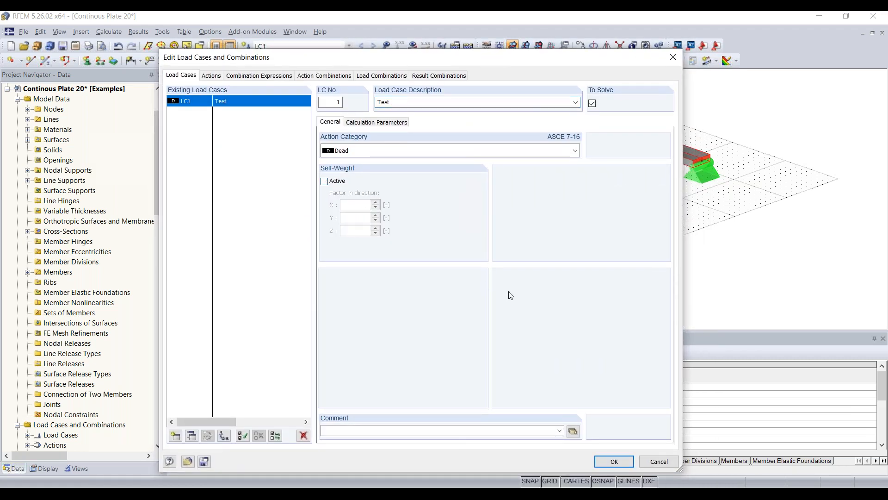
{"action": "left_click", "coordinate": [616, 462]}
{"action": "left_click", "coordinate": [302, 48]}
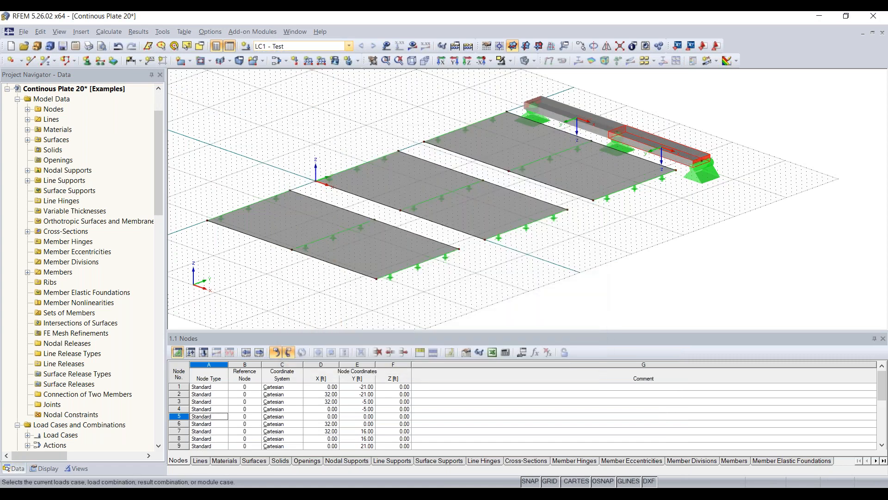
{"action": "left_click", "coordinate": [286, 48]}
Define a uniform surface force load of 0.210 ksf in the global ZL direction and accept it for placement.
{"action": "mouse_move", "coordinate": [336, 135]}
{"action": "middle_mouse_down", "text": "ctrl"}
{"action": "mouse_move", "coordinate": [349, 143]}
{"action": "mouse_move", "coordinate": [330, 144]}
{"action": "middle_mouse_up", "text": "ctrl"}
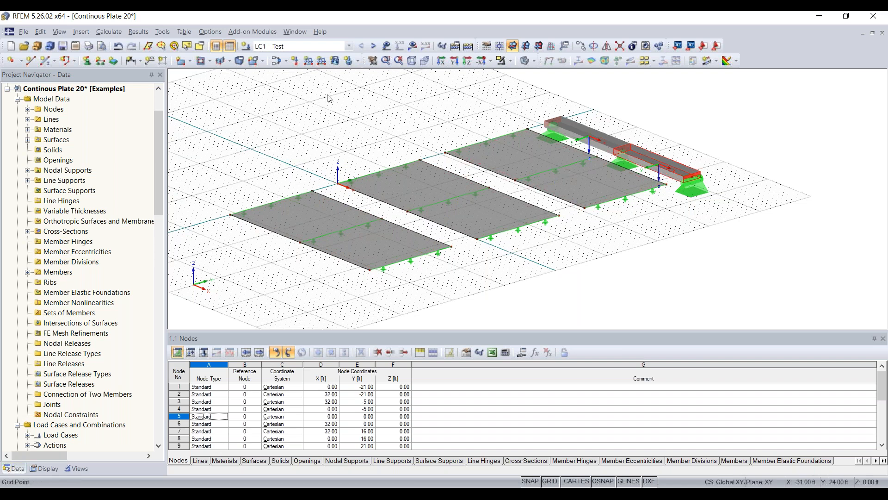
{"action": "left_click", "coordinate": [335, 62]}
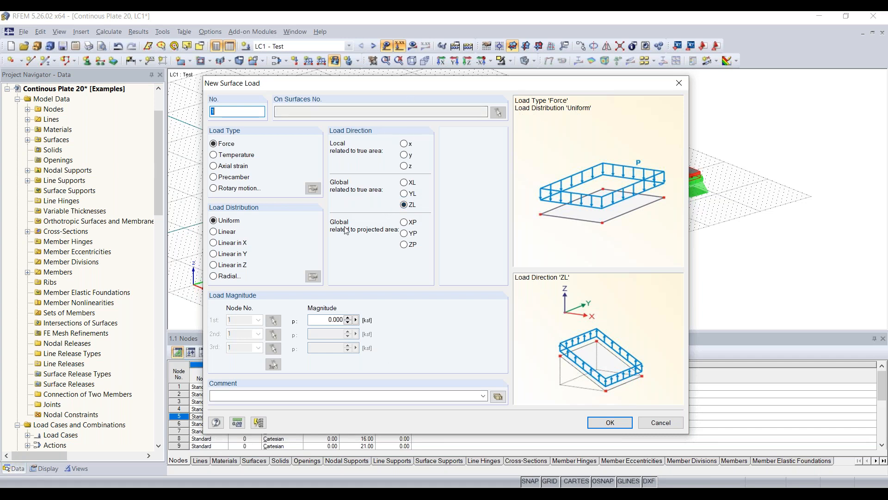
{"action": "left_click", "coordinate": [328, 320]}
{"action": "key", "text": "BackSpace"}
{"action": "type", "text": "210"}
{"action": "left_click", "coordinate": [610, 423]}
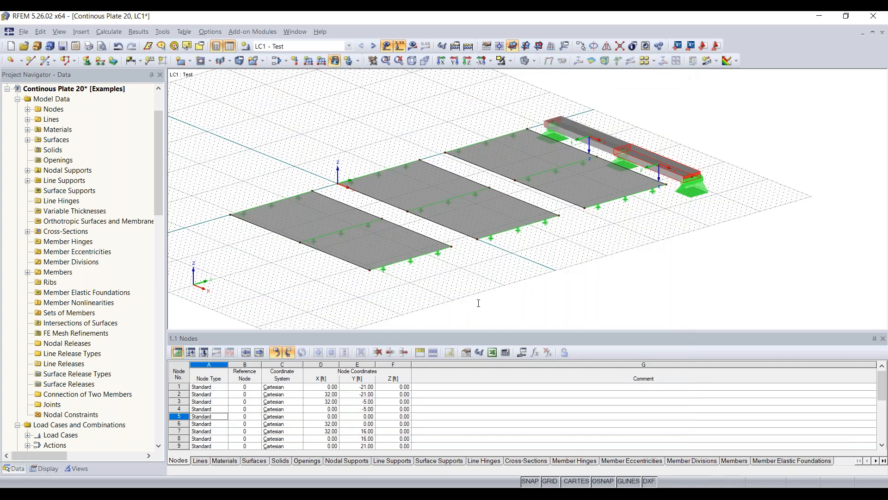
Apply the uniform surface load to each of the three plates and end the command.
{"action": "left_click", "coordinate": [382, 241]}
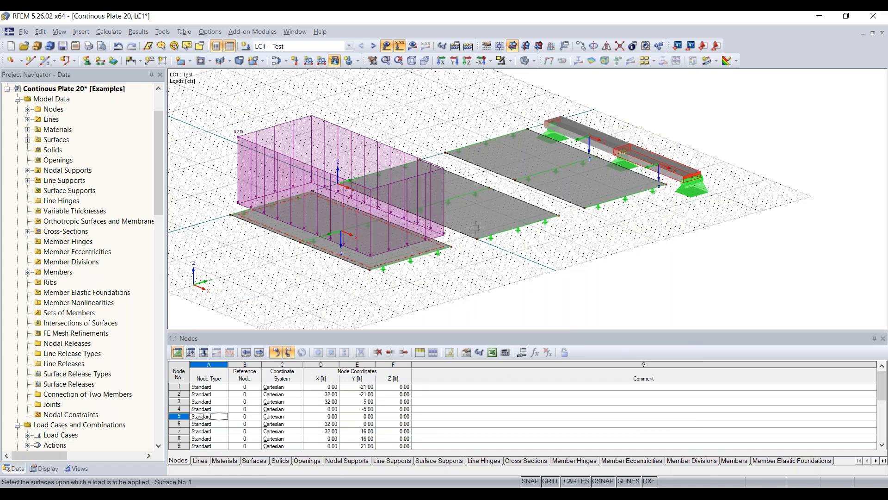
{"action": "left_click", "coordinate": [498, 222]}
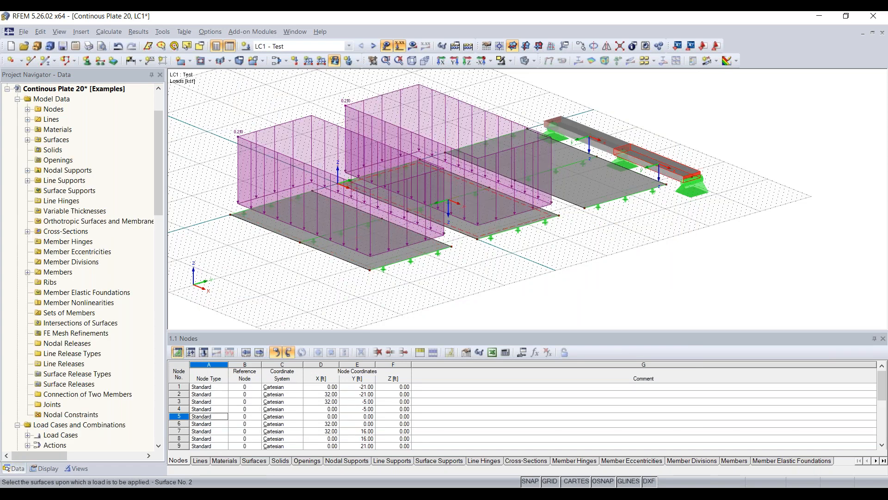
{"action": "left_click", "coordinate": [587, 187]}
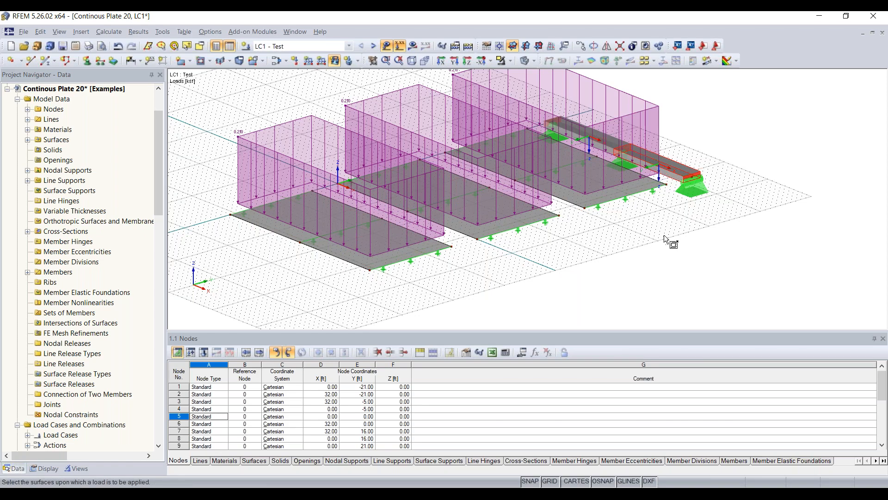
{"action": "key", "text": "Escape"}
{"action": "middle_click_drag", "start_coordinate": [735, 222], "coordinate": [359, 254], "text": "ctrl"}
{"action": "right_click", "coordinate": [357, 250]}
{"action": "left_click", "coordinate": [637, 307]}
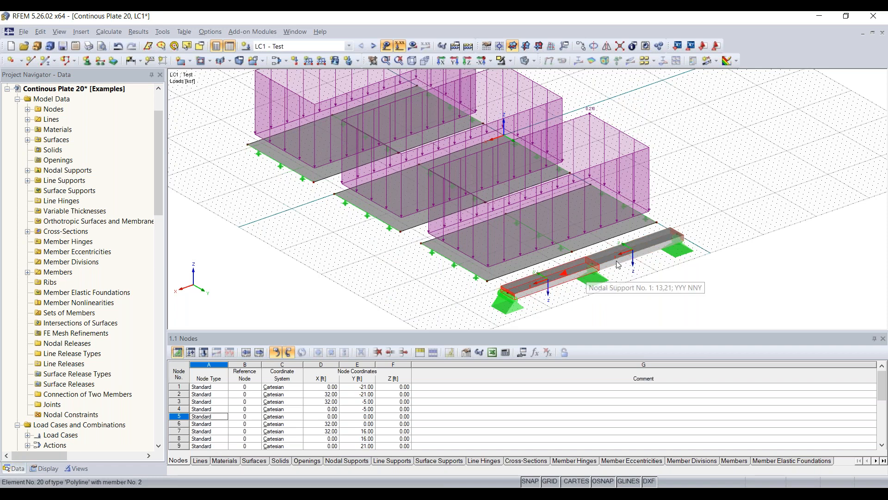
{"action": "scroll", "coordinate": [621, 271], "scroll_direction": "up", "scroll_amount": 1}
{"action": "scroll", "coordinate": [621, 271], "scroll_direction": "down", "scroll_amount": 1}
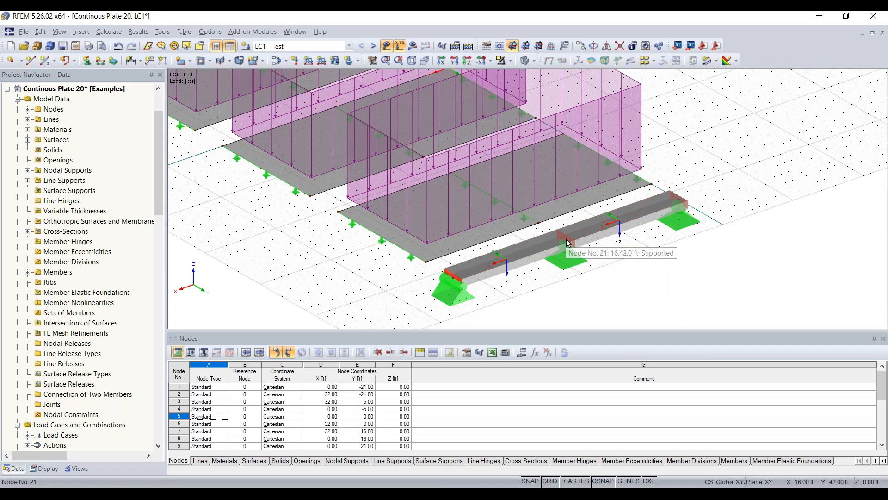
Define a uniform member force load of -0.210 kip/ft in the global ZL direction and accept it for placement.
{"action": "left_click", "coordinate": [322, 62]}
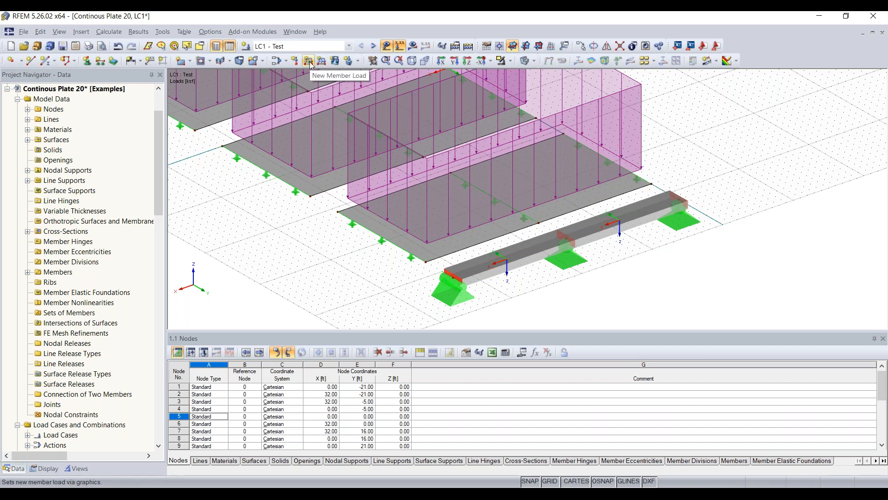
{"action": "left_click", "coordinate": [309, 62]}
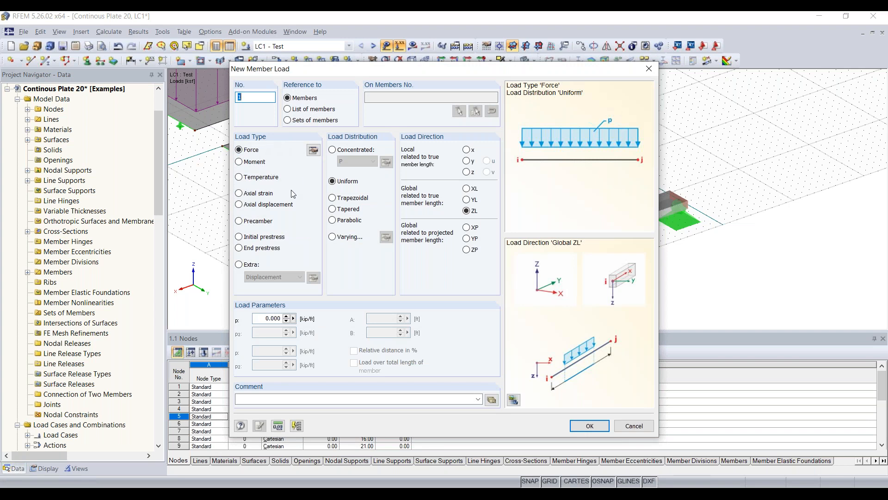
{"action": "mouse_move", "coordinate": [380, 74]}
{"action": "left_mouse_down"}
{"action": "mouse_move", "coordinate": [360, 195]}
{"action": "mouse_move", "coordinate": [370, 73]}
{"action": "left_mouse_up"}
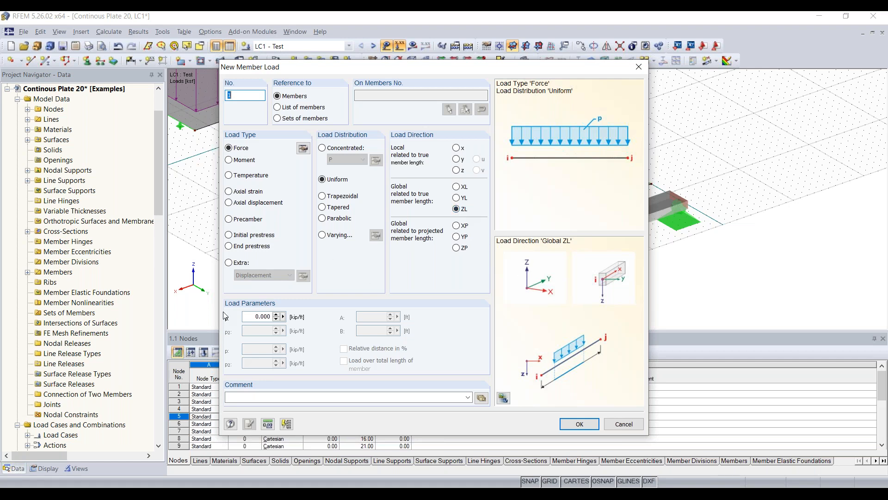
{"action": "left_click", "coordinate": [249, 315]}
{"action": "type", "text": "-"}
{"action": "type", "text": "0.210"}
{"action": "left_click", "coordinate": [581, 423]}
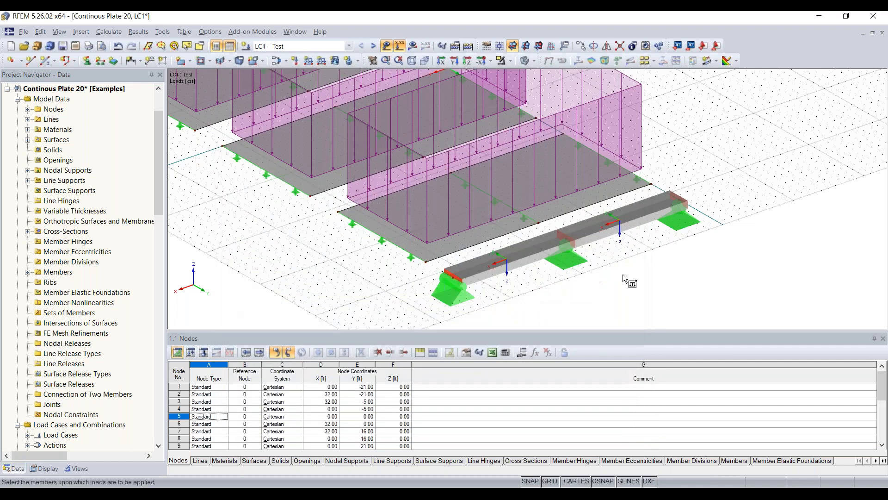
Apply the uniform member load to both spans of the beam and end the command.
{"action": "left_click", "coordinate": [593, 230]}
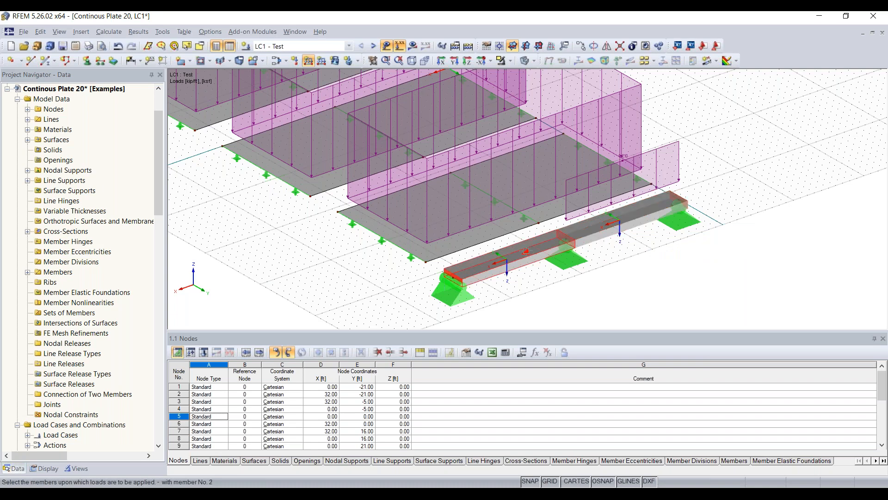
{"action": "left_click", "coordinate": [526, 251]}
{"action": "key", "text": "Escape"}
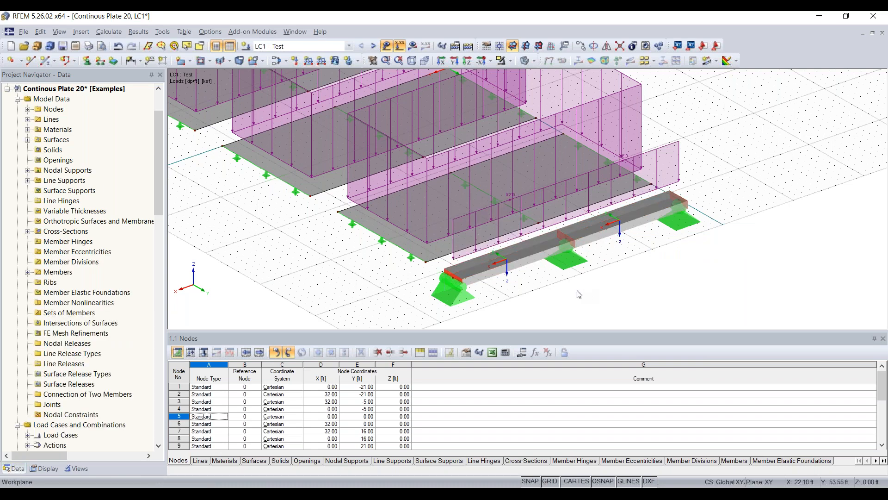
Turn off the display of the loads in the model view.
{"action": "middle_click_drag", "start_coordinate": [550, 303], "coordinate": [589, 237], "text": "ctrl"}
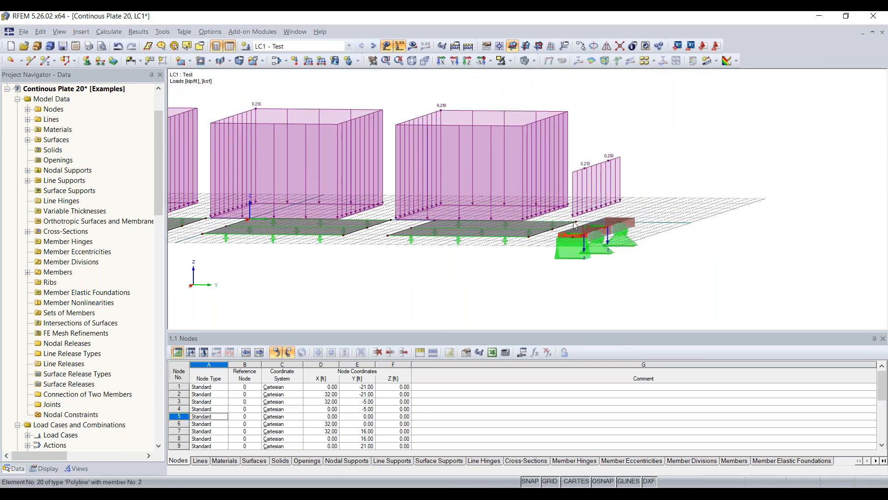
{"action": "scroll", "coordinate": [587, 237], "scroll_direction": "up", "scroll_amount": 2}
{"action": "scroll", "coordinate": [725, 262], "scroll_direction": "up", "scroll_amount": 1}
{"action": "middle_click_drag", "start_coordinate": [725, 261], "coordinate": [661, 236], "text": "ctrl"}
{"action": "scroll", "coordinate": [661, 236], "scroll_direction": "down", "scroll_amount": 5}
{"action": "middle_click_drag", "start_coordinate": [494, 268], "coordinate": [655, 282], "text": "ctrl"}
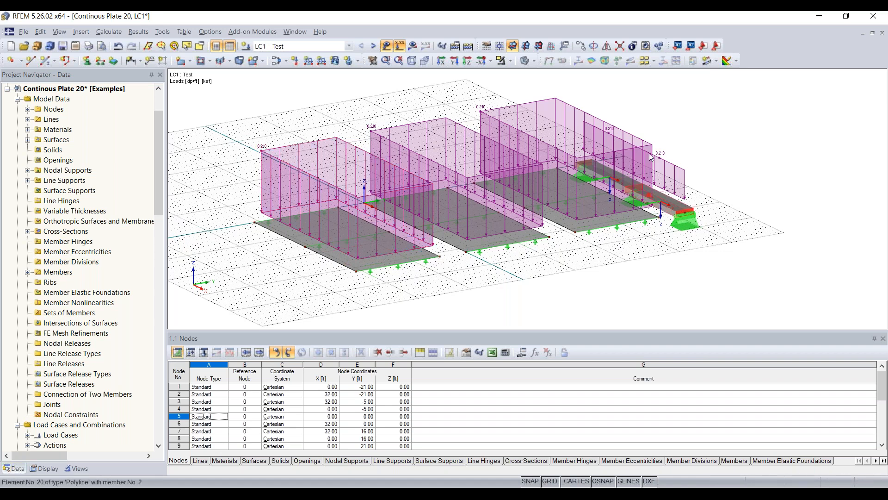
{"action": "left_click", "coordinate": [387, 47]}
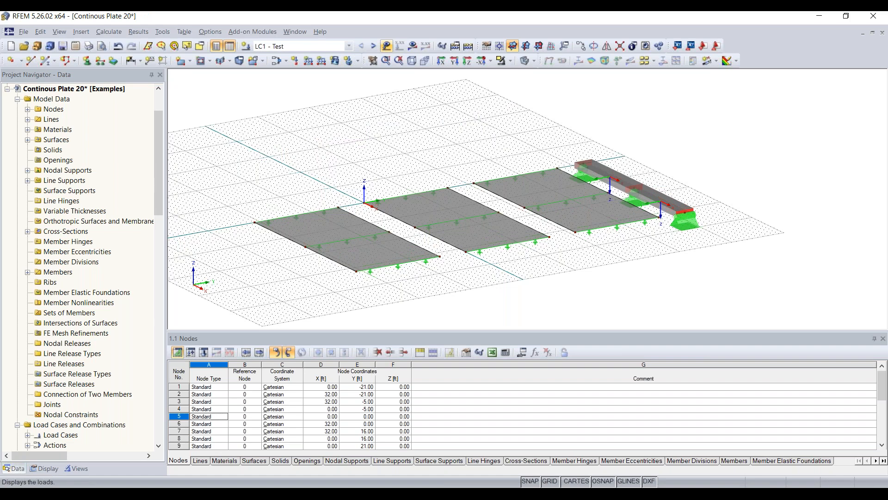
Create a surface FE mesh refinement with a target FE length of 0.20 ft and assign it to surface 1.
{"action": "middle_click_drag", "start_coordinate": [572, 270], "coordinate": [590, 272], "text": "ctrl"}
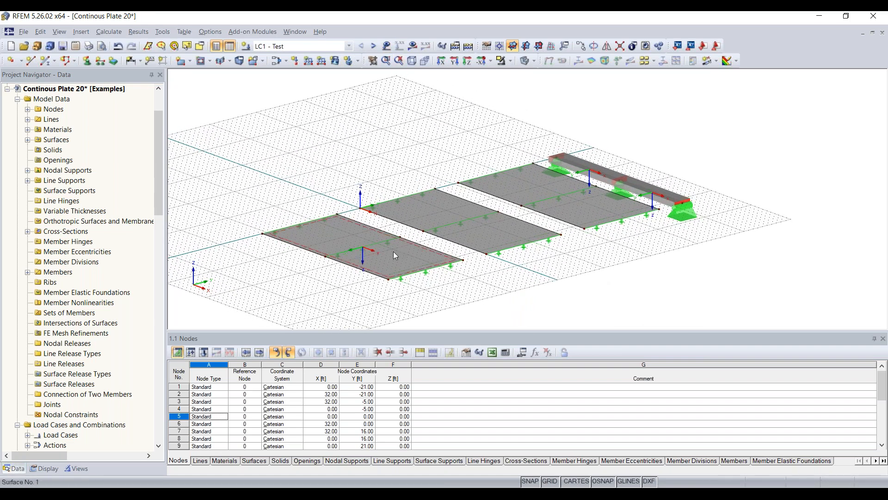
{"action": "scroll", "coordinate": [393, 252], "scroll_direction": "up", "scroll_amount": 5}
{"action": "middle_click_drag", "start_coordinate": [281, 138], "coordinate": [289, 157], "text": "ctrl"}
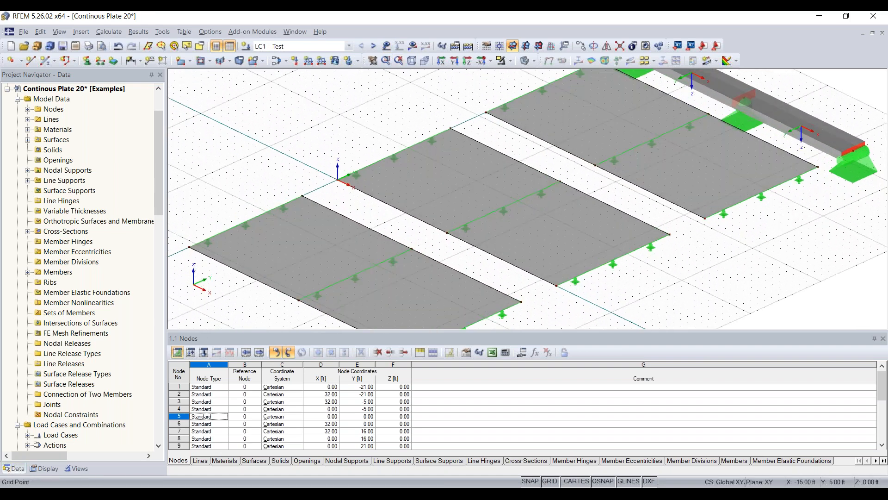
{"action": "scroll", "coordinate": [298, 178], "scroll_direction": "down", "scroll_amount": 3}
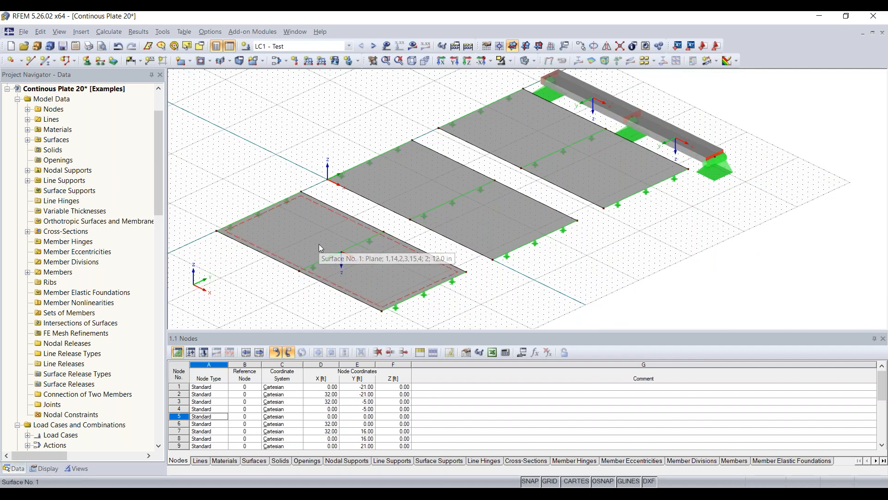
{"action": "right_click", "coordinate": [297, 231]}
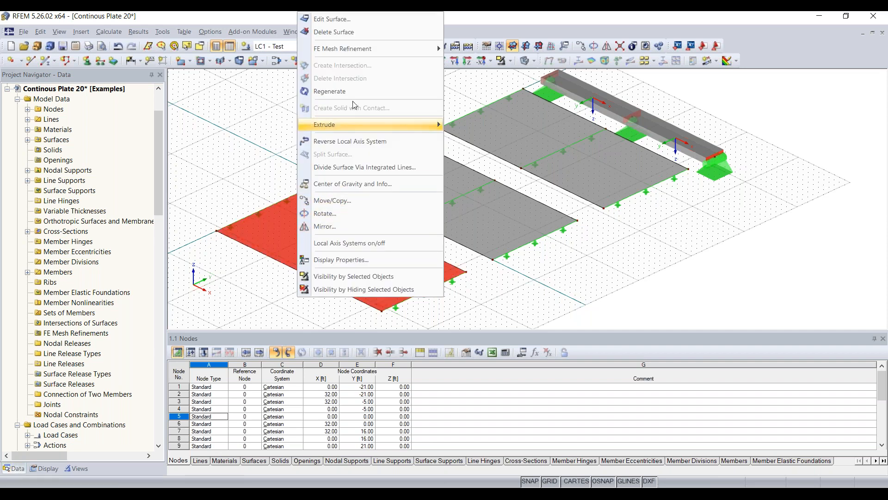
{"action": "mouse_move", "coordinate": [347, 47]}
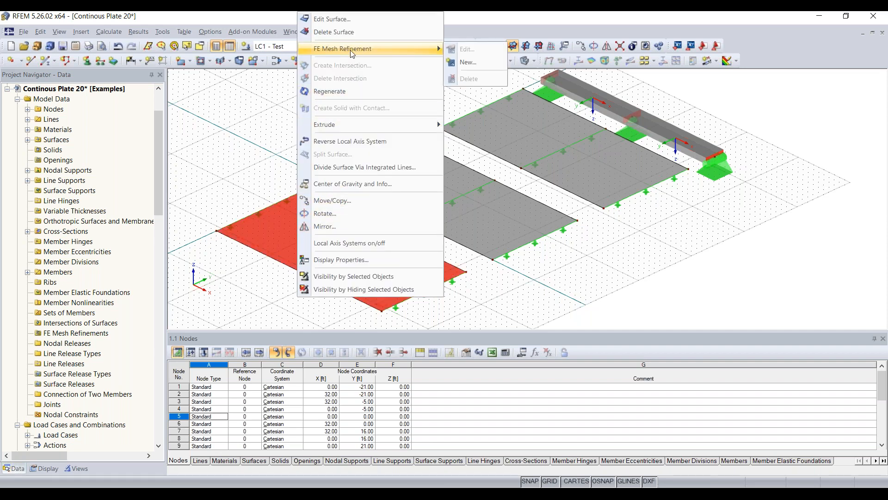
{"action": "left_click", "coordinate": [482, 61]}
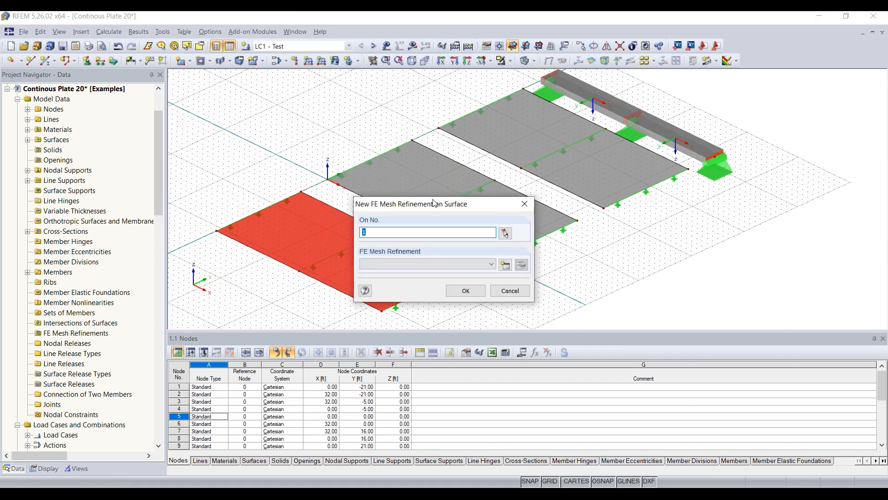
{"action": "left_click_drag", "start_coordinate": [437, 204], "coordinate": [449, 184]}
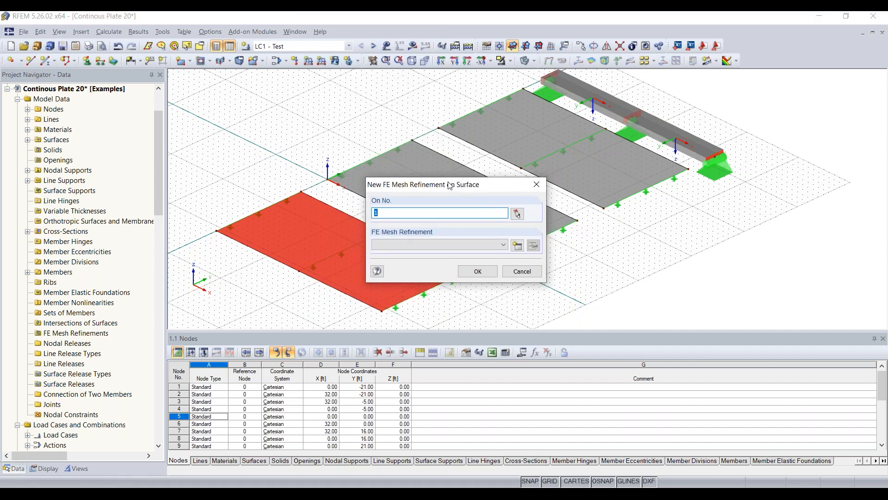
{"action": "left_click", "coordinate": [517, 246]}
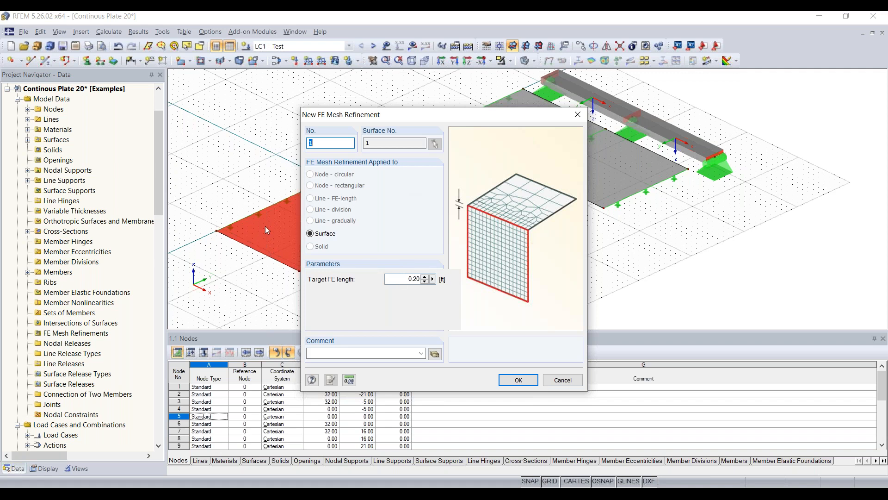
{"action": "left_click_drag", "start_coordinate": [408, 279], "coordinate": [469, 280]}
{"action": "left_click", "coordinate": [518, 380]}
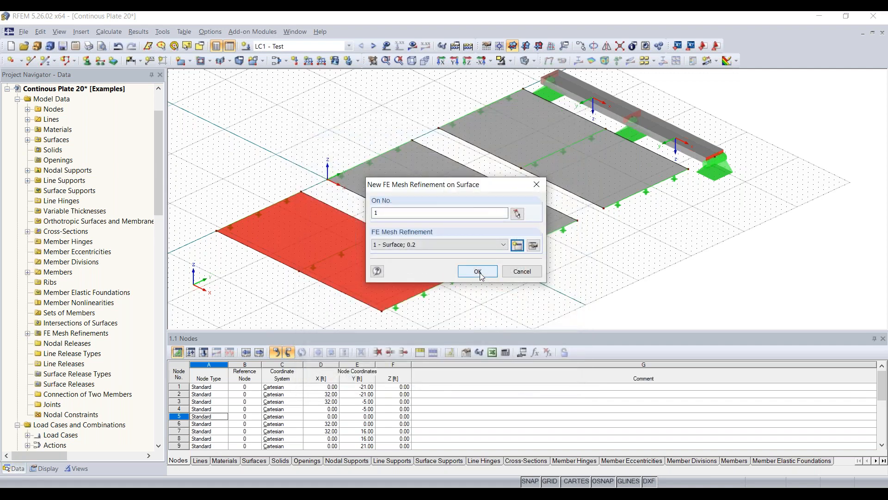
{"action": "left_click", "coordinate": [478, 272]}
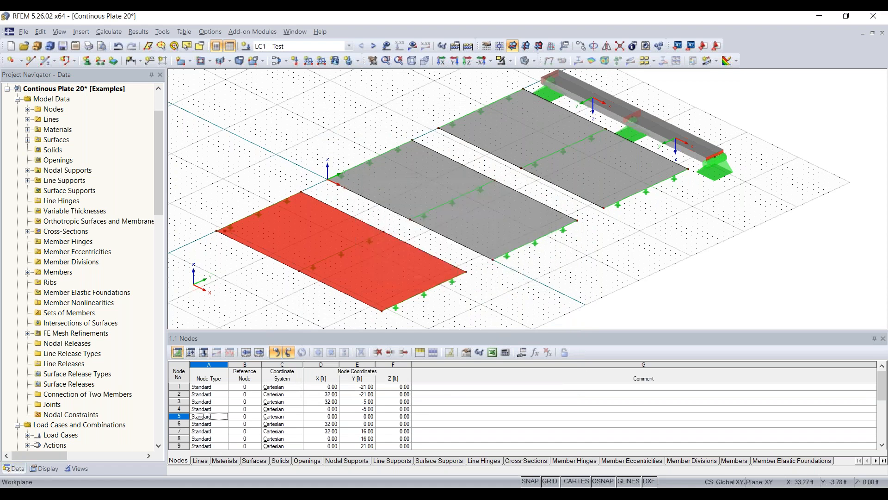
Create a second surface FE mesh refinement with a target FE length of 0.4 ft and assign it to the middle plate, surface 2.
{"action": "scroll", "coordinate": [220, 231], "scroll_direction": "up", "scroll_amount": 8}
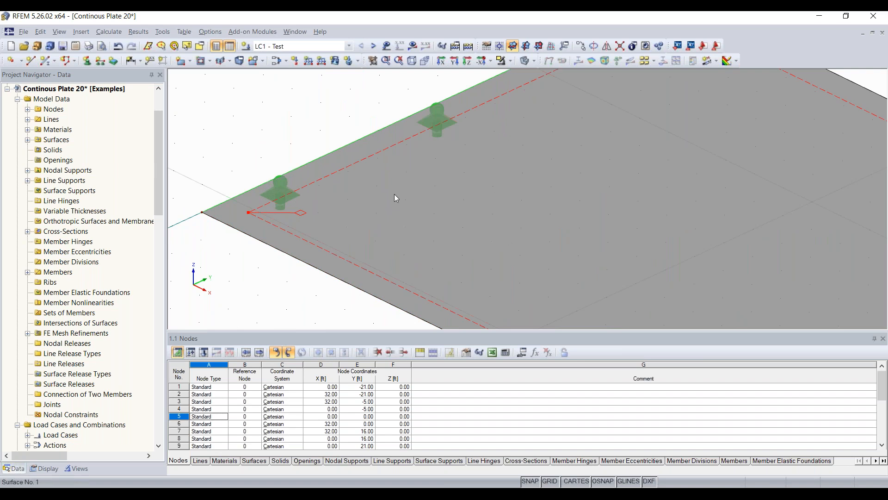
{"action": "scroll", "coordinate": [409, 217], "scroll_direction": "down", "scroll_amount": 5}
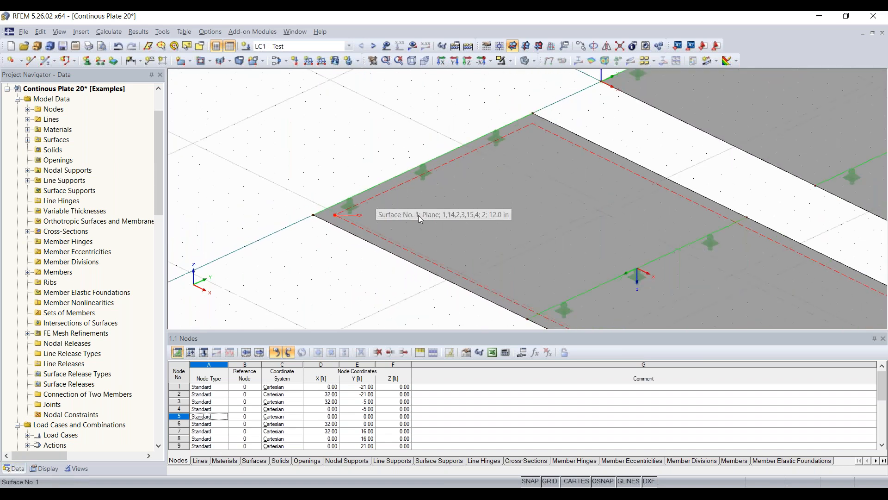
{"action": "scroll", "coordinate": [418, 215], "scroll_direction": "down", "scroll_amount": 5}
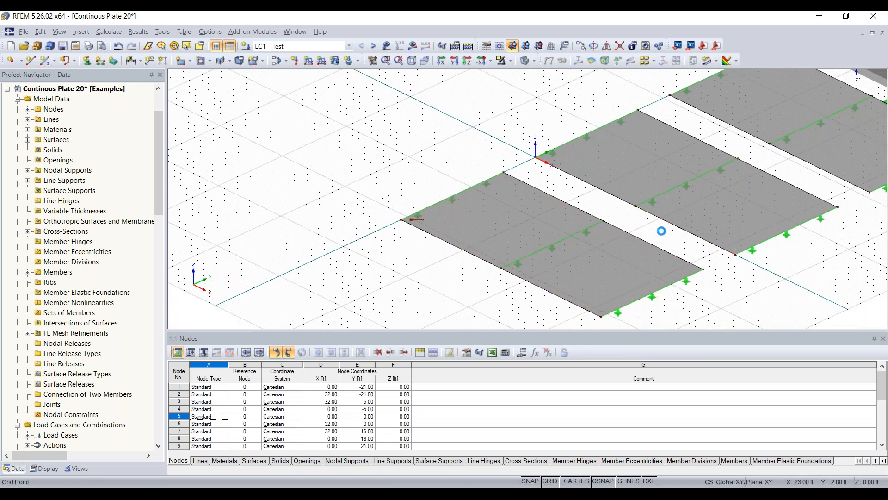
{"action": "middle_click_drag", "start_coordinate": [680, 254], "coordinate": [498, 255]}
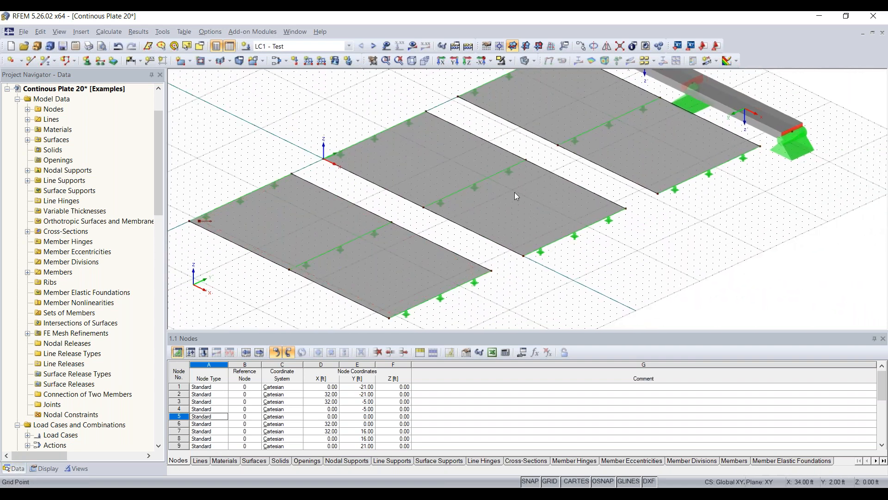
{"action": "middle_click_drag", "start_coordinate": [660, 255], "coordinate": [611, 250], "text": "ctrl"}
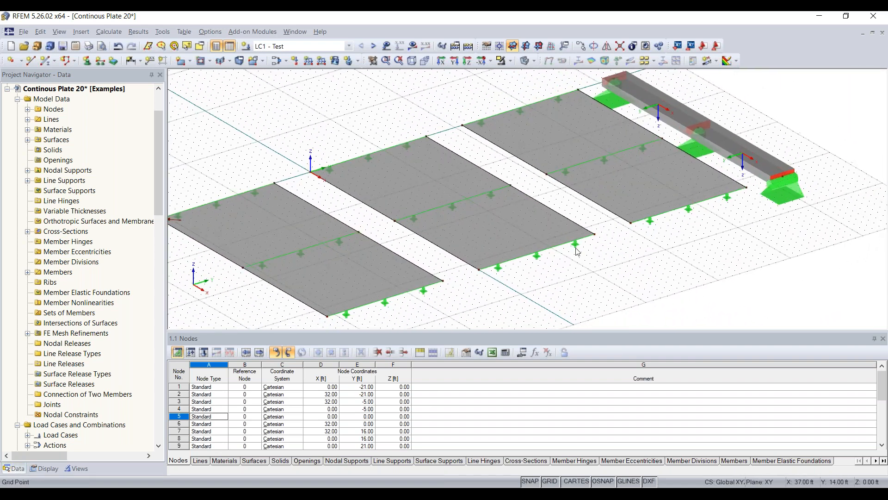
{"action": "right_click", "coordinate": [487, 219]}
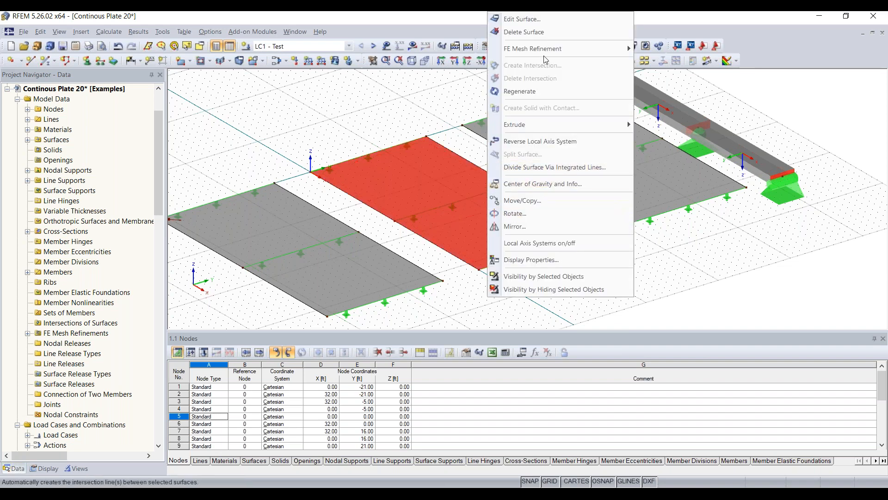
{"action": "mouse_move", "coordinate": [545, 50]}
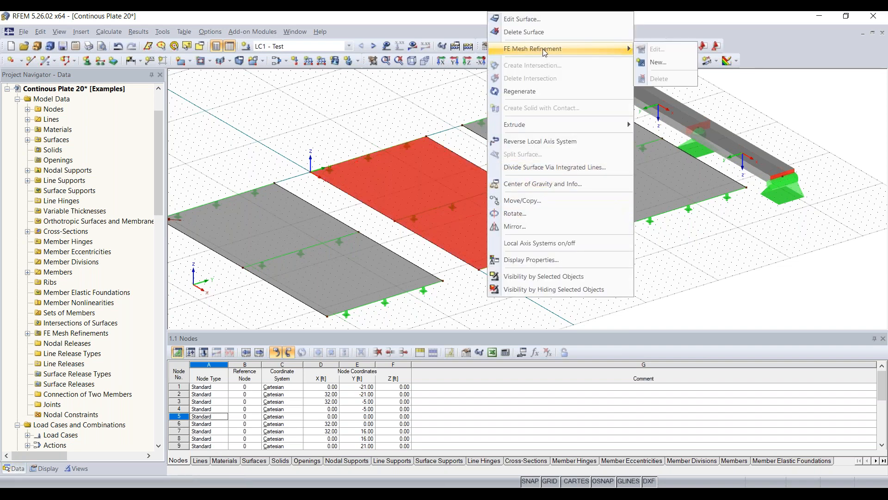
{"action": "left_click", "coordinate": [676, 62]}
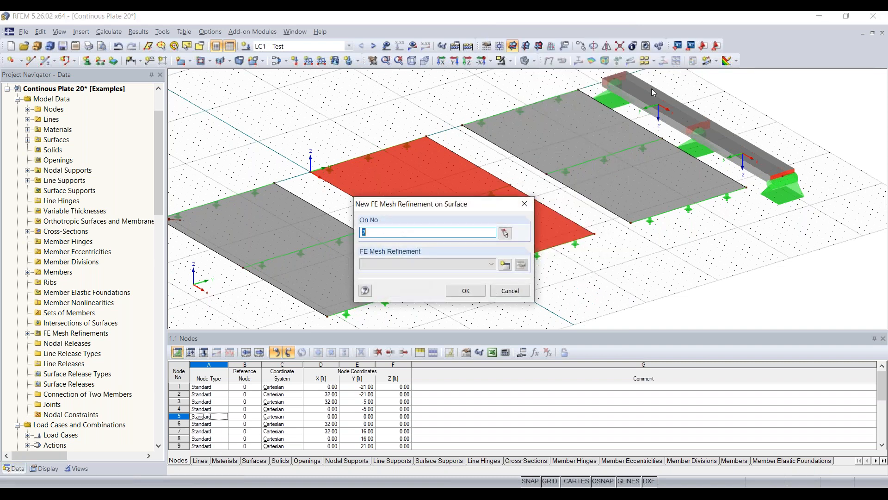
{"action": "left_click", "coordinate": [491, 266]}
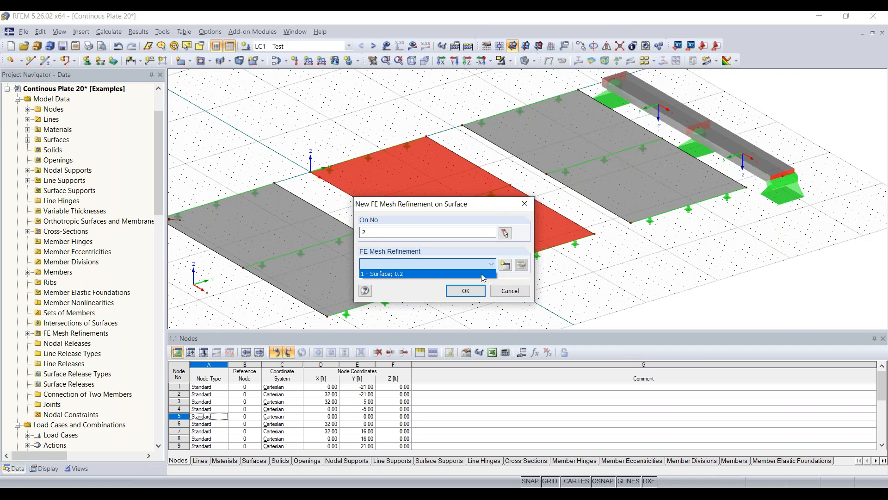
{"action": "left_click", "coordinate": [489, 265]}
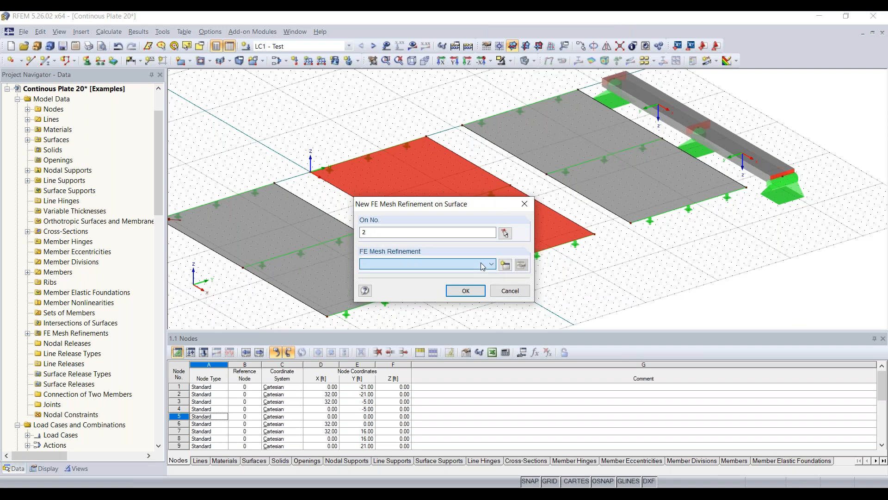
{"action": "left_click", "coordinate": [518, 265]}
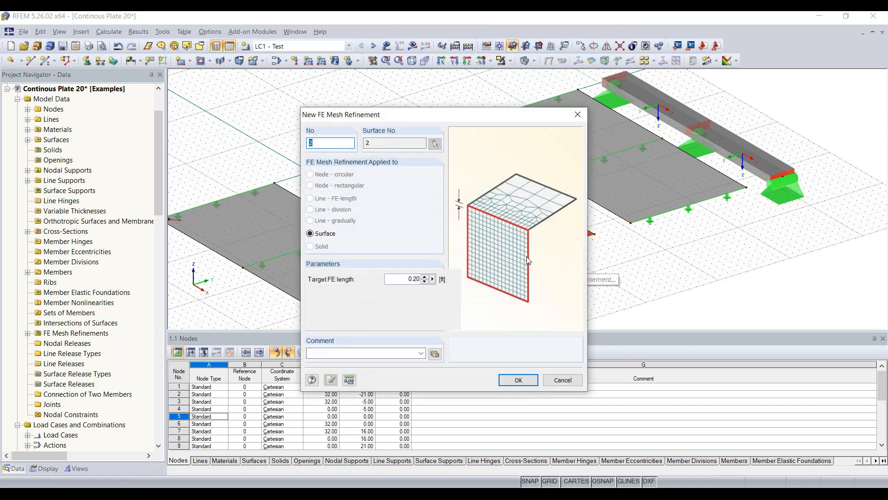
{"action": "double_click", "coordinate": [414, 278]}
{"action": "type", "text": "0.4"}
{"action": "left_click", "coordinate": [529, 379]}
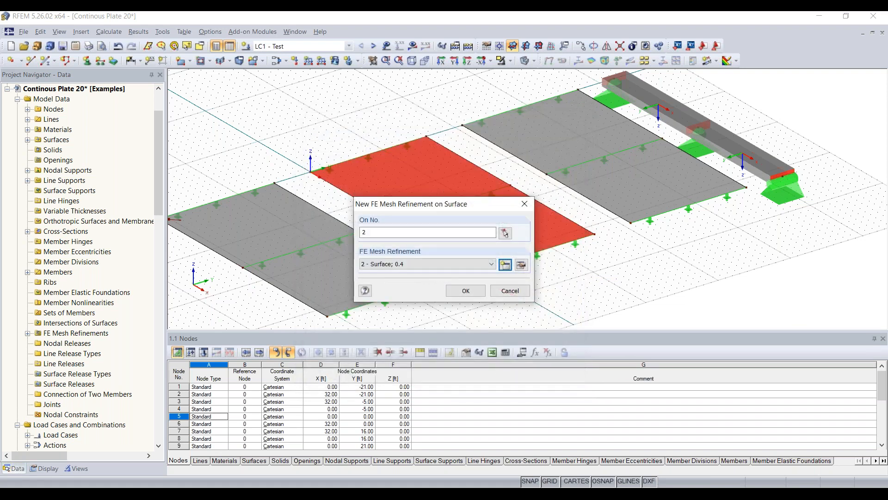
{"action": "left_click", "coordinate": [466, 291]}
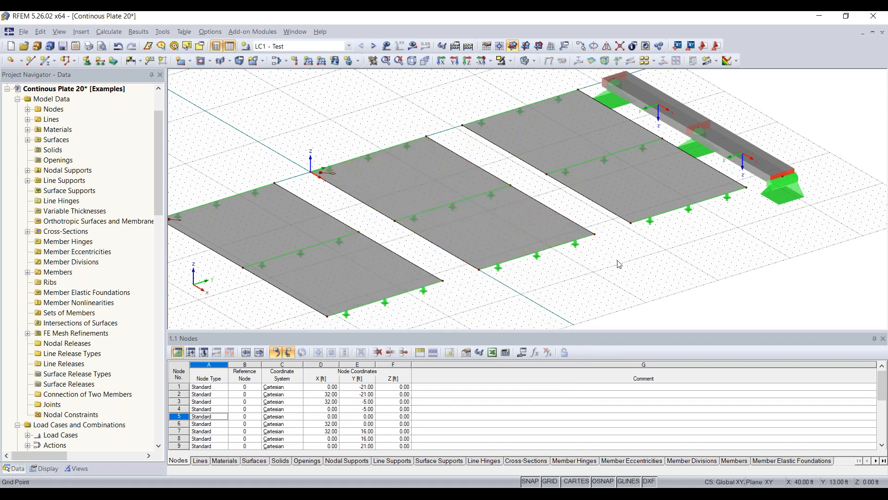
Set up a third surface FE mesh refinement with a target FE length of 0.6 ft.
{"action": "right_click", "coordinate": [638, 185]}
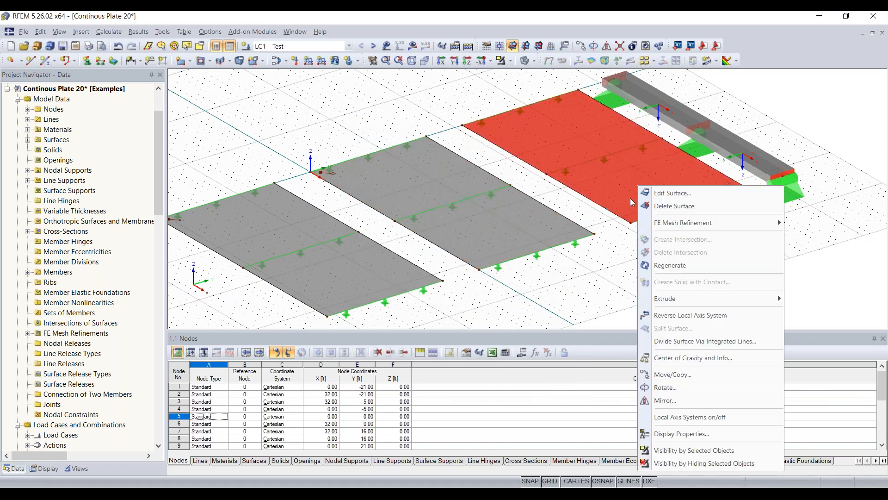
{"action": "left_click", "coordinate": [628, 247]}
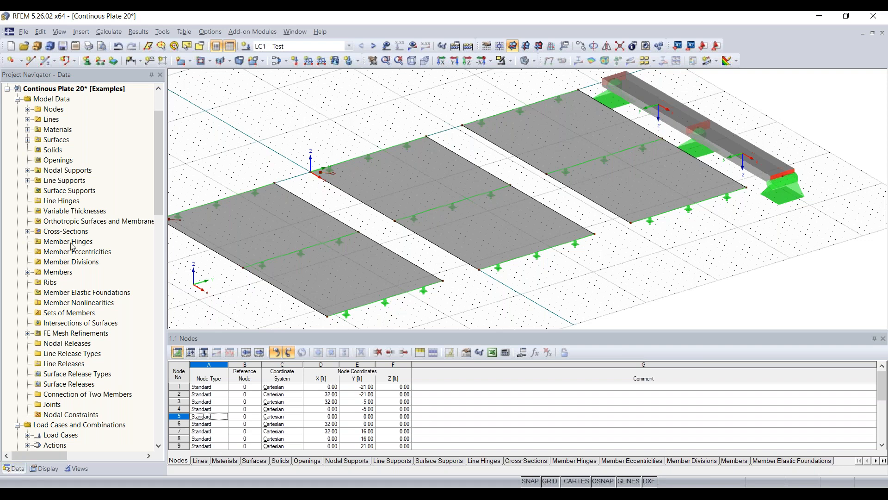
{"action": "scroll", "coordinate": [65, 255], "scroll_direction": "down", "scroll_amount": 1}
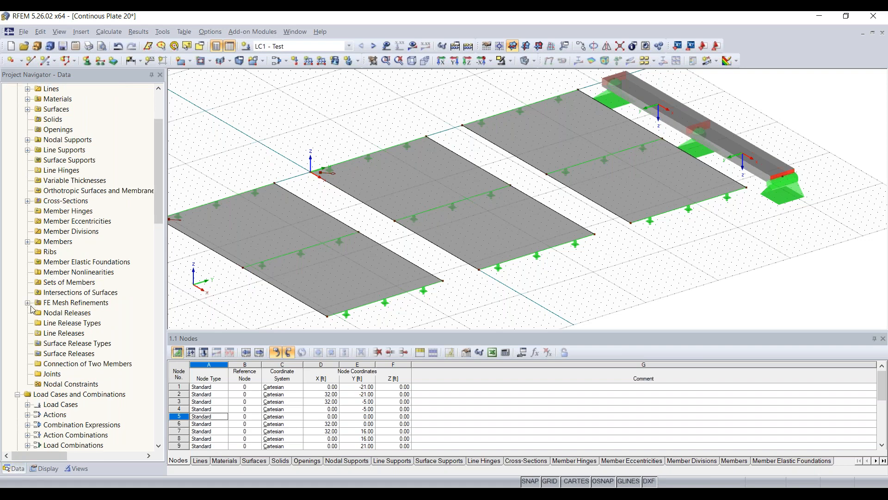
{"action": "left_click", "coordinate": [65, 304]}
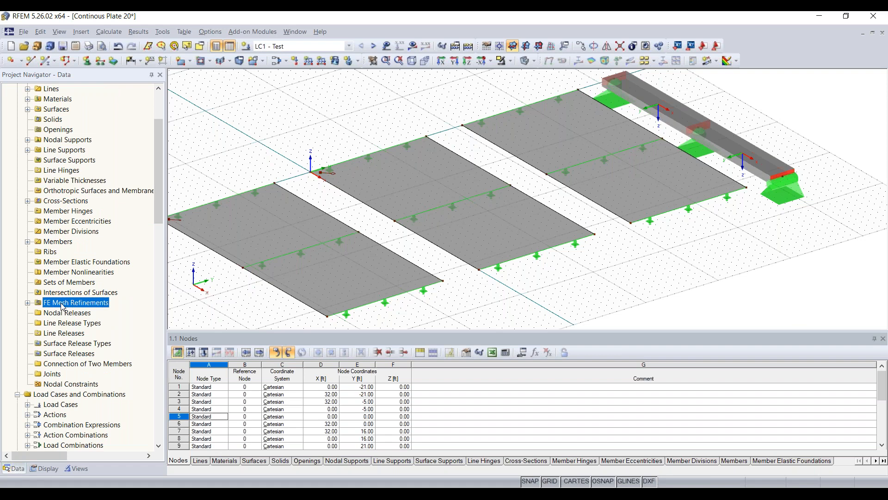
{"action": "left_click", "coordinate": [27, 303]}
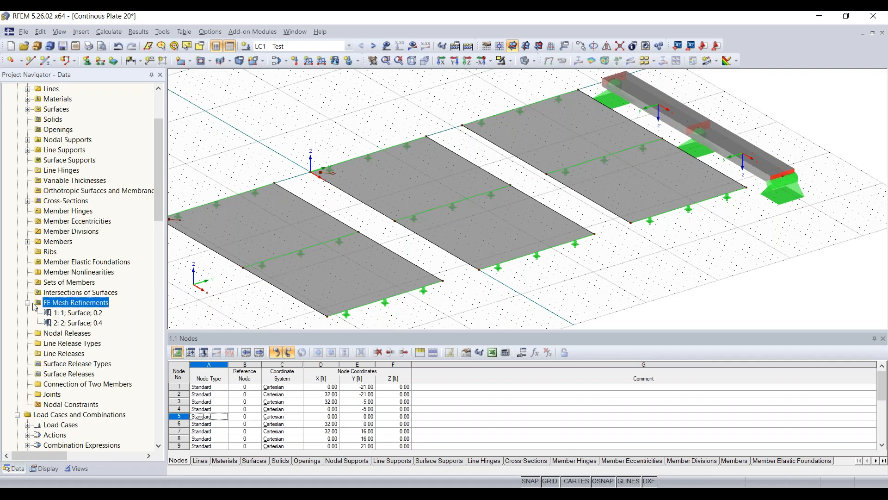
{"action": "right_click", "coordinate": [83, 306]}
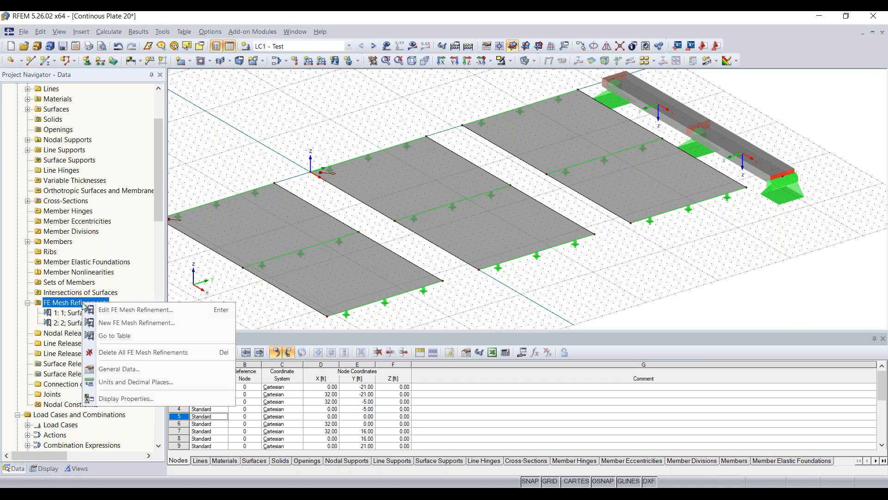
{"action": "left_click", "coordinate": [134, 324]}
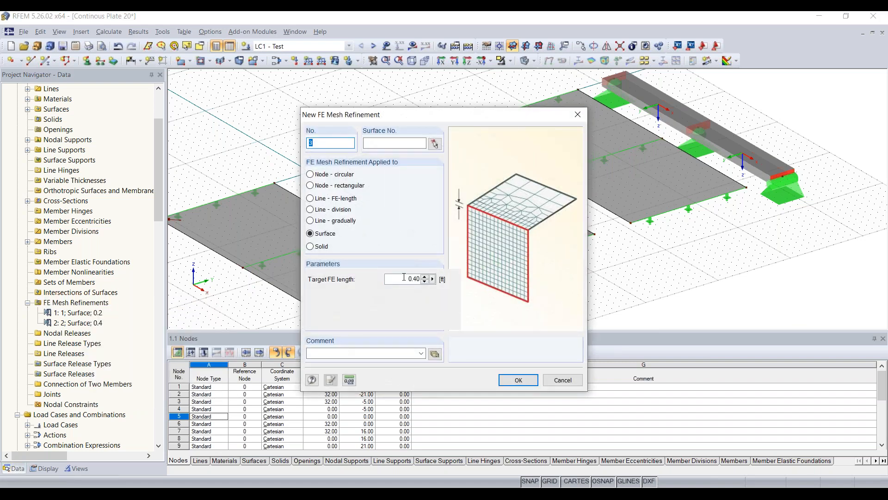
{"action": "left_click", "coordinate": [405, 276]}
{"action": "type", "text": "0.6"}
Assign the new FE mesh refinement to surface 3, the plate next to the beam, and save it.
{"action": "left_click", "coordinate": [519, 380]}
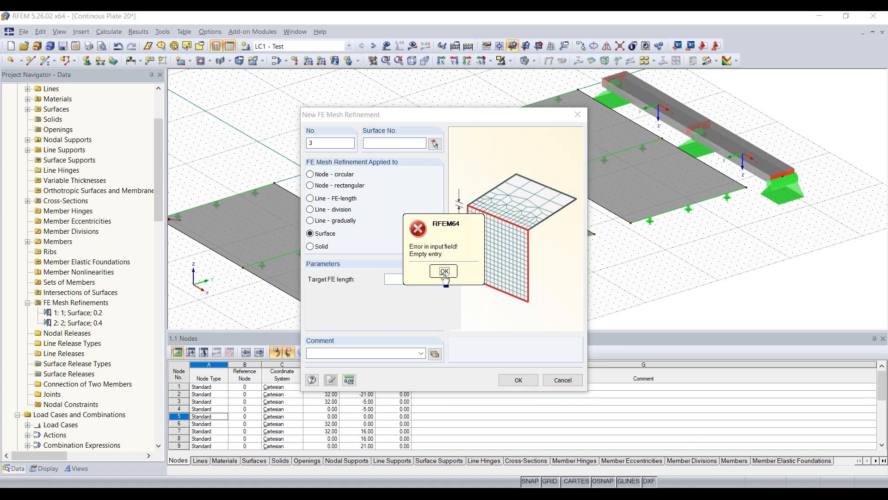
{"action": "left_click", "coordinate": [444, 273]}
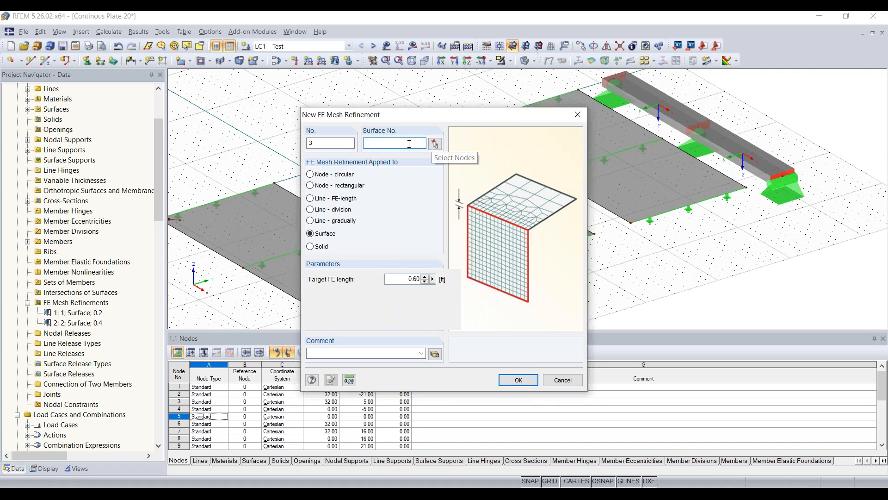
{"action": "left_click", "coordinate": [435, 144]}
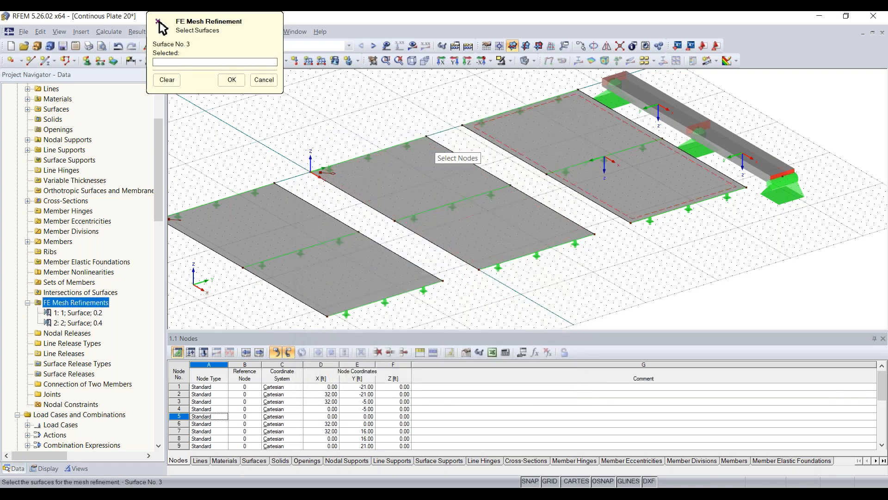
{"action": "left_click", "coordinate": [232, 79]}
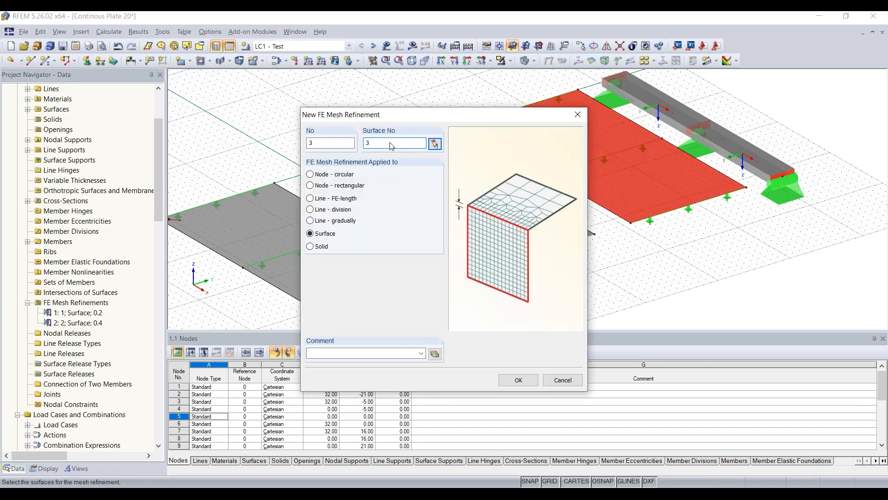
{"action": "left_click", "coordinate": [519, 380]}
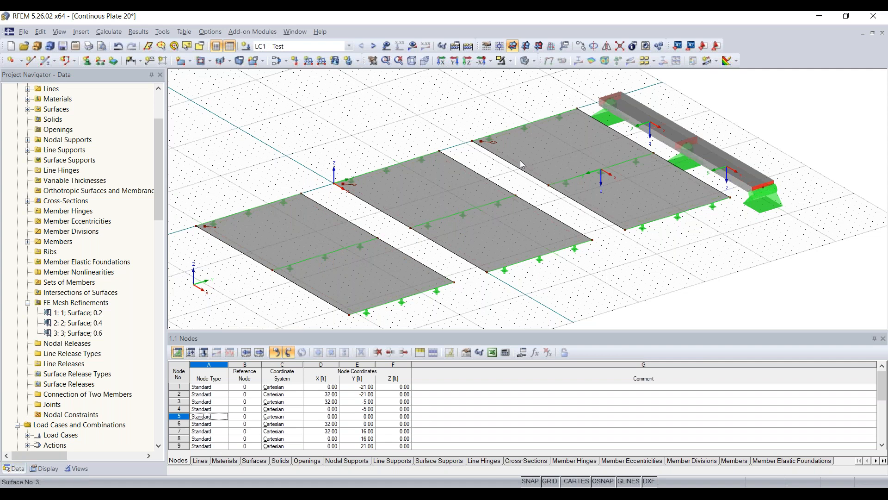
Create a surface section named AA through the first plate, from X 0, Y -13 ft to X 32, Y -13 ft.
{"action": "middle_click_drag", "start_coordinate": [586, 286], "coordinate": [606, 271], "text": "ctrl"}
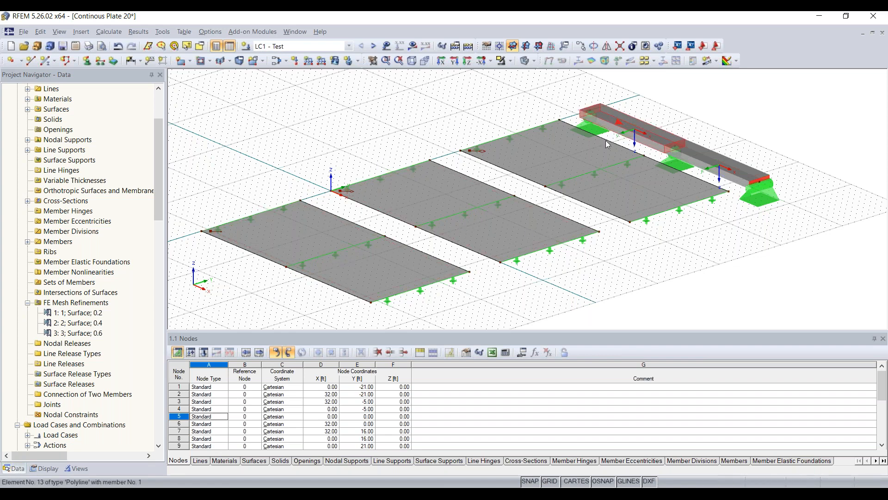
{"action": "middle_click_drag", "start_coordinate": [401, 120], "coordinate": [475, 121]}
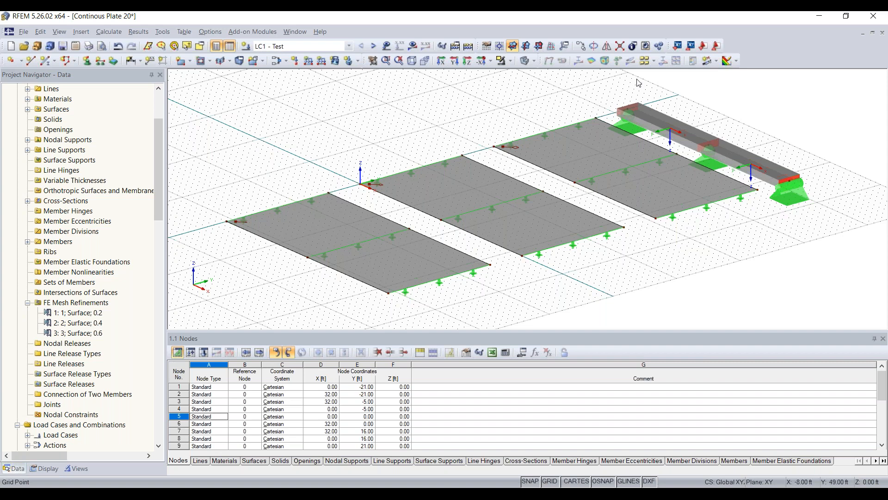
{"action": "left_click", "coordinate": [717, 61]}
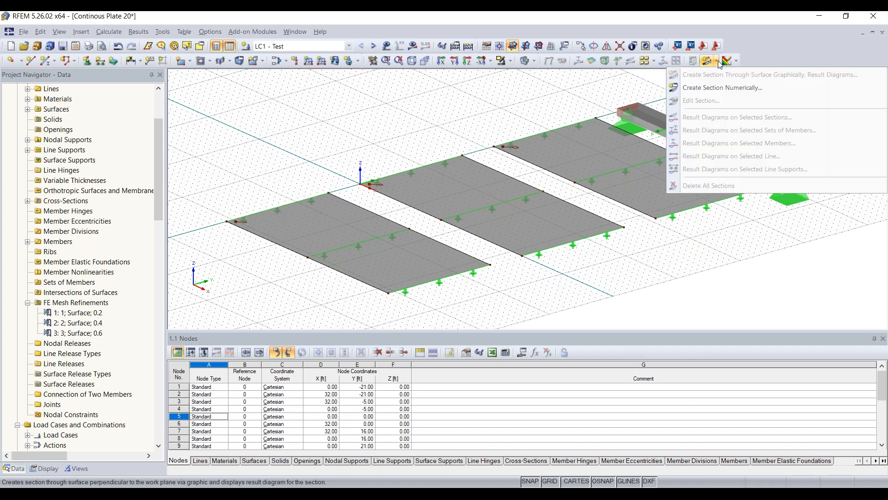
{"action": "left_click", "coordinate": [721, 89]}
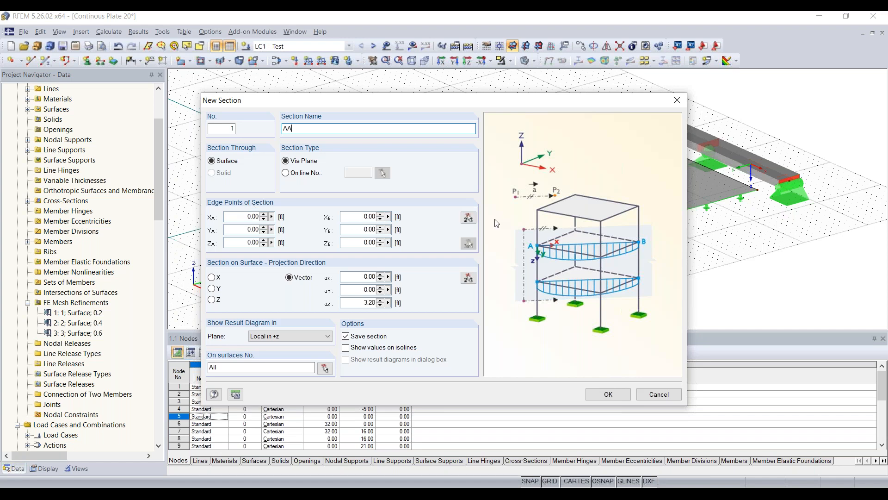
{"action": "left_click", "coordinate": [468, 218]}
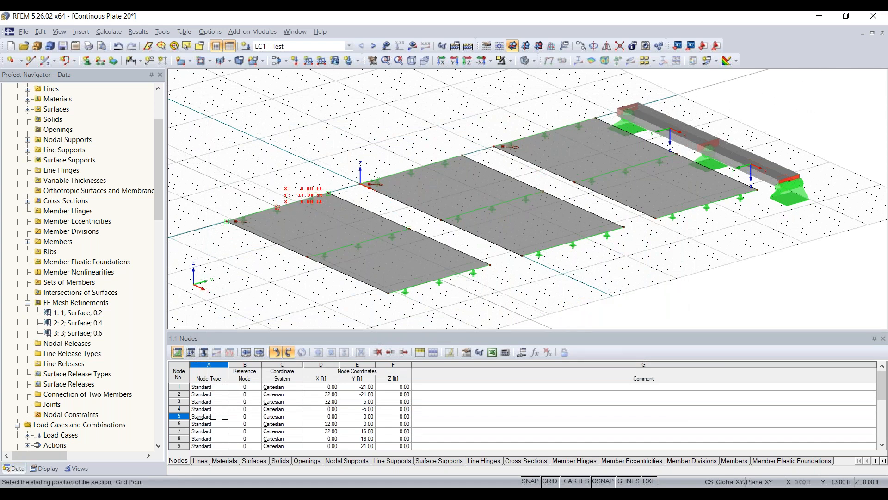
{"action": "left_click", "coordinate": [277, 208]}
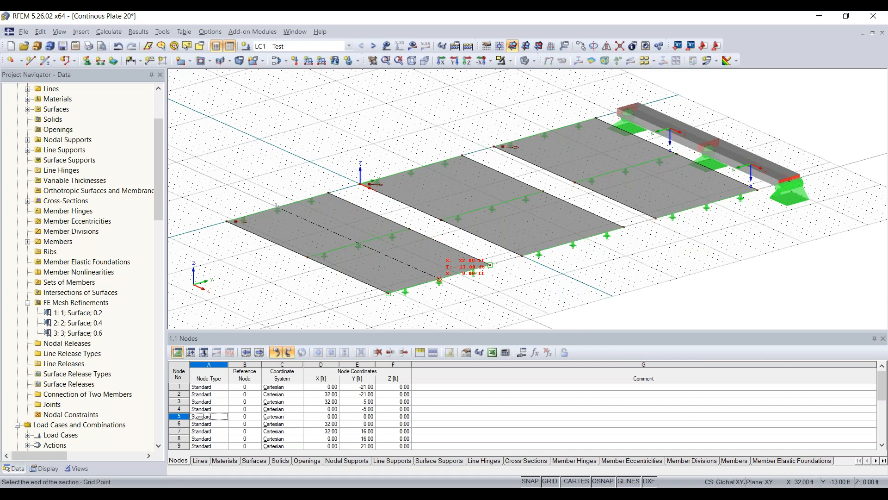
{"action": "left_click", "coordinate": [439, 280]}
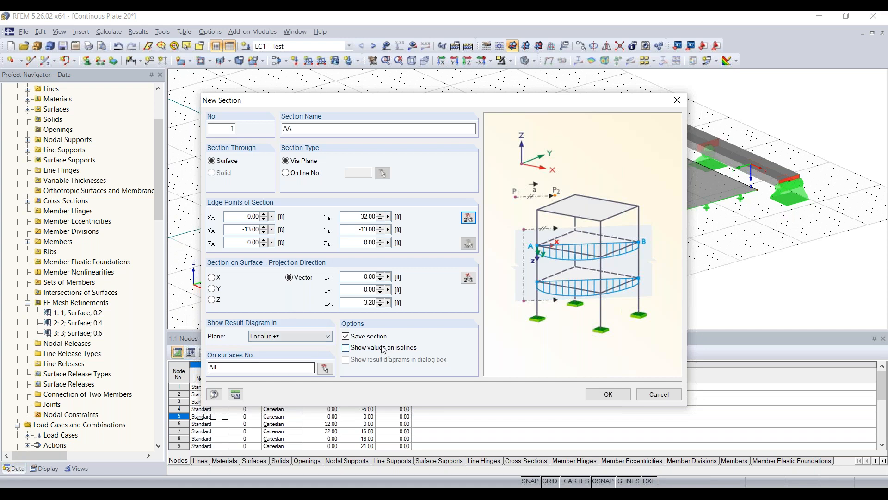
{"action": "left_click", "coordinate": [609, 394]}
Copy section AA to the middle of the second and third plates, at Y 8 ft and Y 29 ft.
{"action": "left_click", "coordinate": [278, 177]}
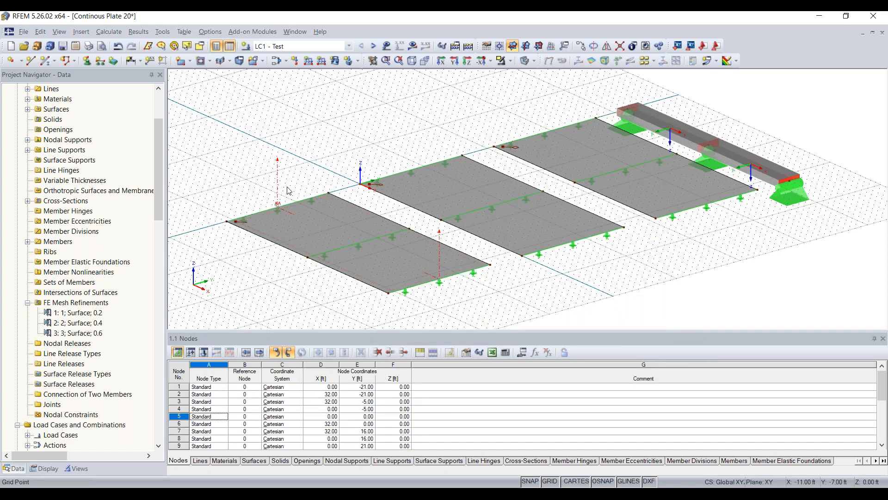
{"action": "left_click", "coordinate": [489, 291]}
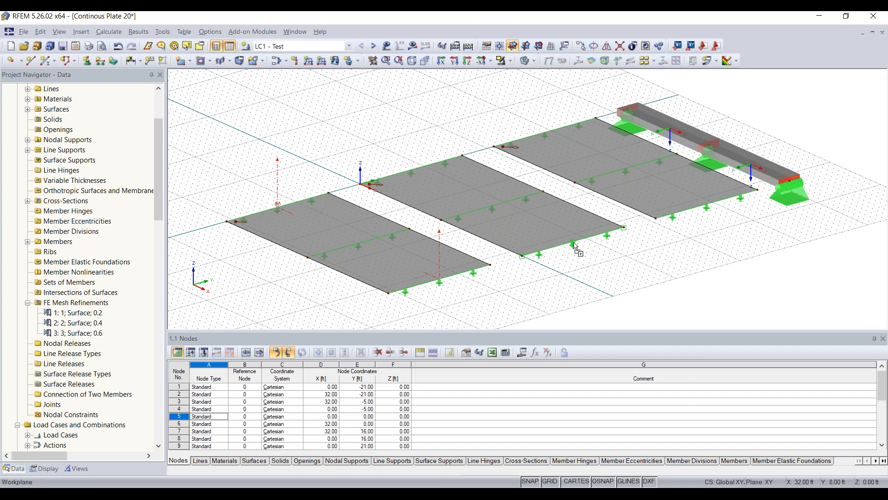
{"action": "left_click_drag", "start_coordinate": [573, 243], "coordinate": [573, 243], "text": "ctrl"}
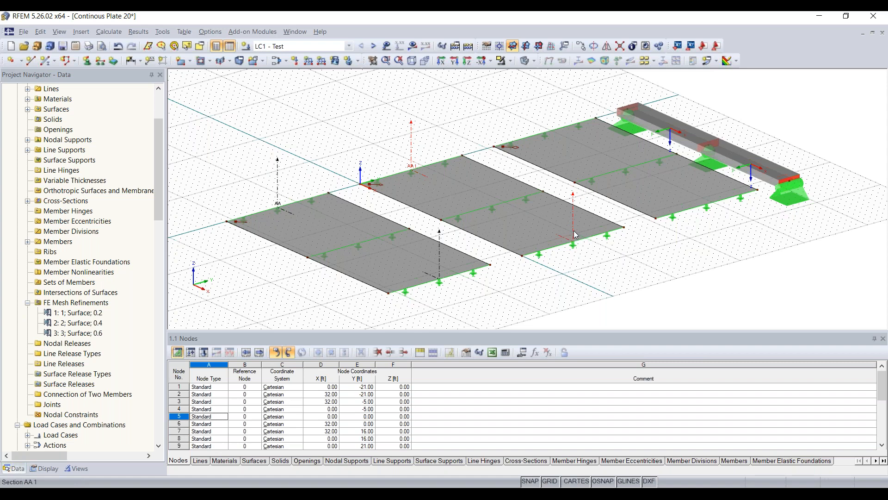
{"action": "left_click", "coordinate": [708, 207]}
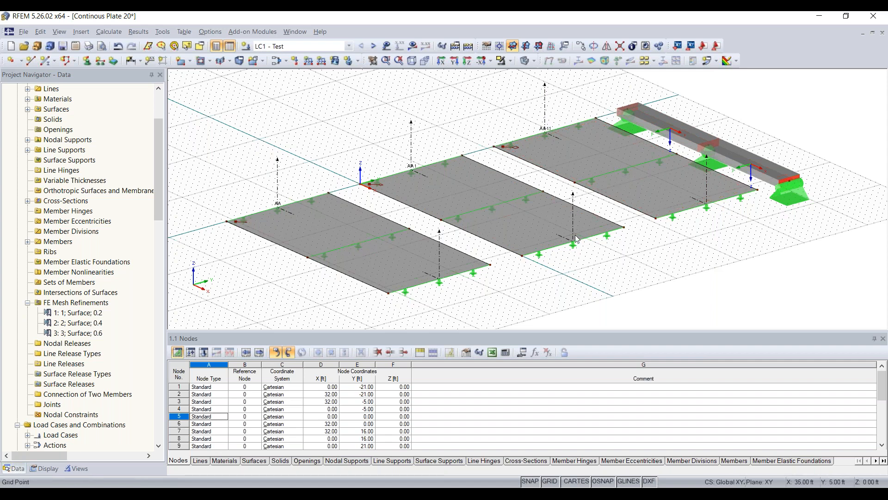
Rename section no. 2 through the middle plate as AB.
{"action": "scroll", "coordinate": [423, 175], "scroll_direction": "up", "scroll_amount": 4}
{"action": "scroll", "coordinate": [422, 175], "scroll_direction": "down", "scroll_amount": 4}
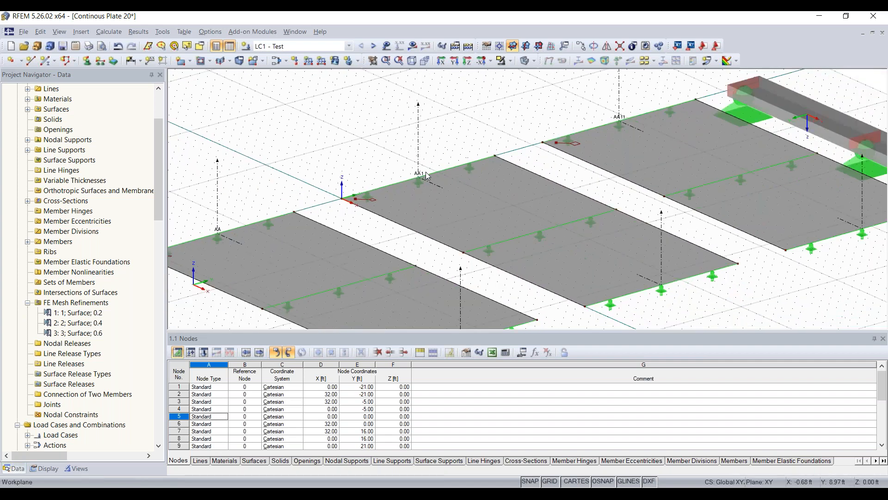
{"action": "scroll", "coordinate": [474, 156], "scroll_direction": "down", "scroll_amount": 1}
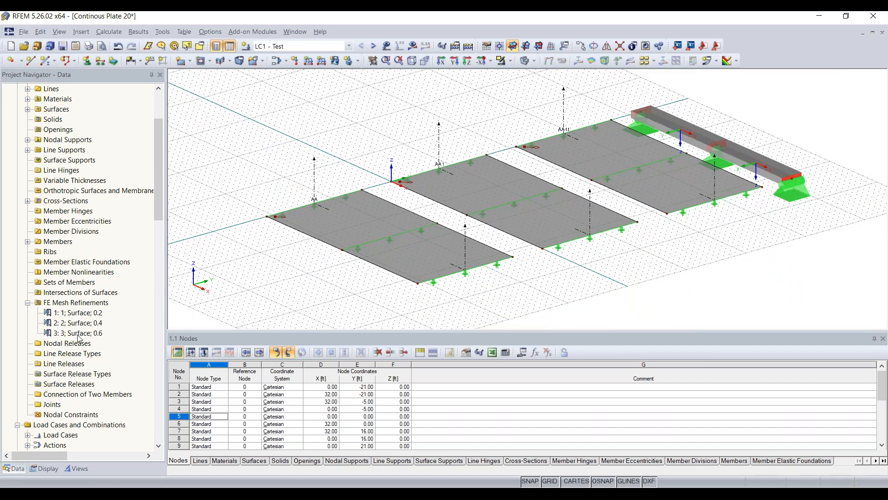
{"action": "scroll", "coordinate": [79, 338], "scroll_direction": "down", "scroll_amount": 4}
{"action": "scroll", "coordinate": [75, 319], "scroll_direction": "up", "scroll_amount": 3}
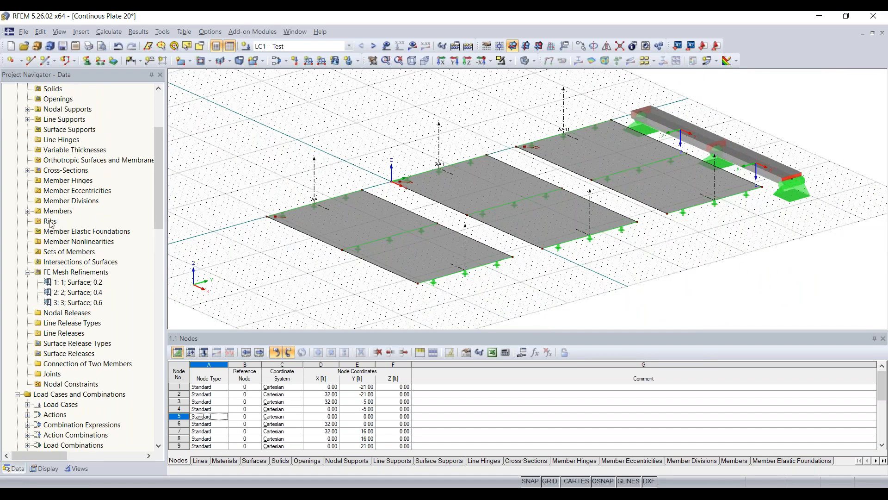
{"action": "scroll", "coordinate": [54, 211], "scroll_direction": "up", "scroll_amount": 2}
{"action": "scroll", "coordinate": [60, 222], "scroll_direction": "down", "scroll_amount": 9}
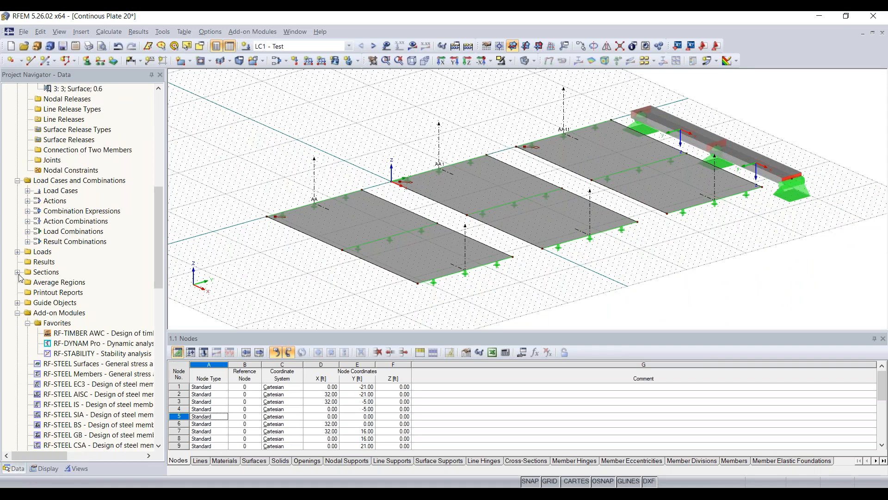
{"action": "left_click", "coordinate": [17, 273]}
{"action": "left_click", "coordinate": [53, 292]}
{"action": "double_click", "coordinate": [55, 294]}
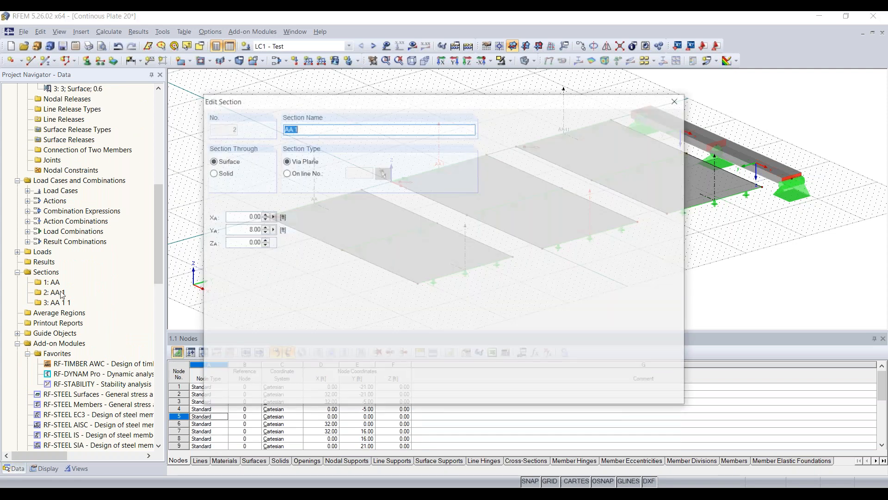
{"action": "left_click", "coordinate": [344, 130]}
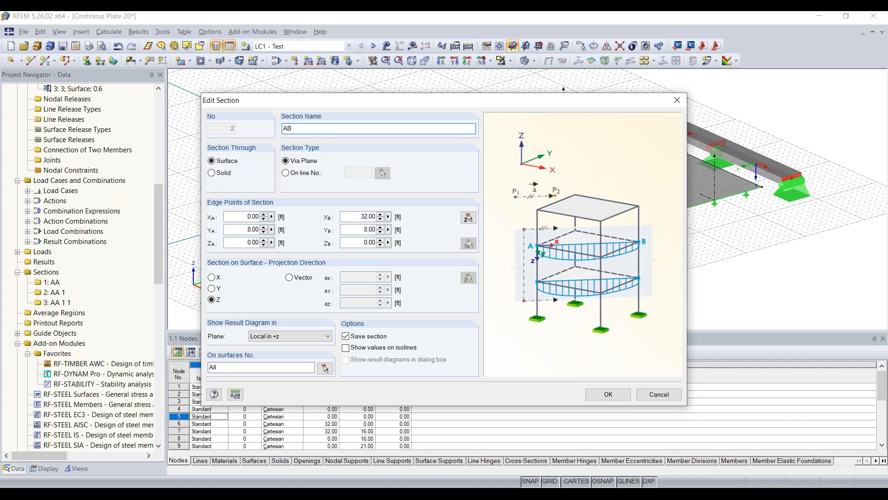
{"action": "left_click", "coordinate": [608, 393]}
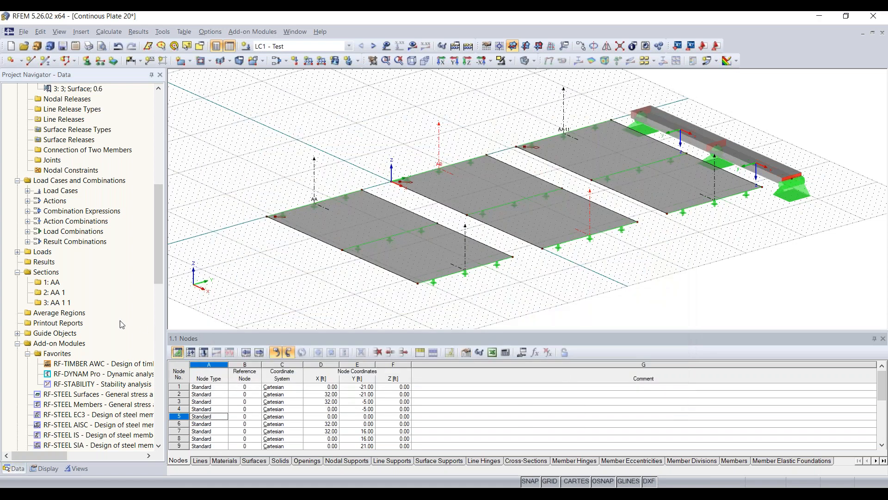
Rename section no. 3 through the third plate as AC.
{"action": "left_click", "coordinate": [57, 303]}
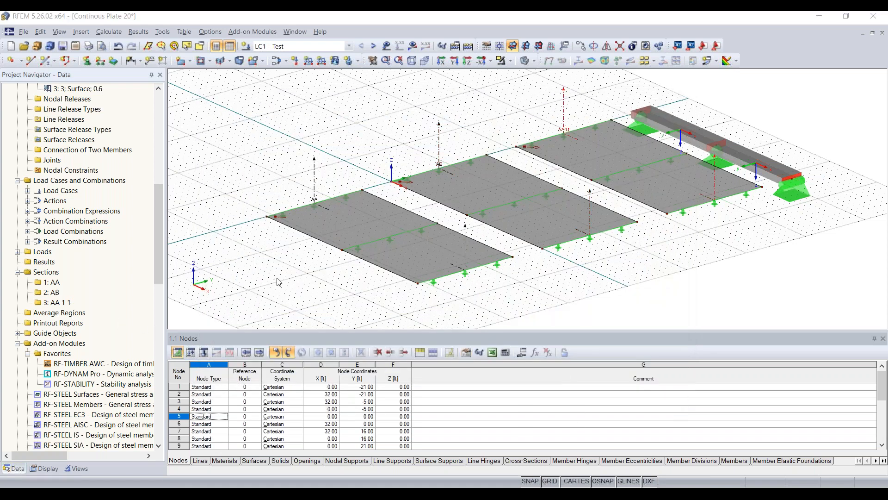
{"action": "double_click", "coordinate": [404, 183]}
{"action": "left_click", "coordinate": [342, 132]}
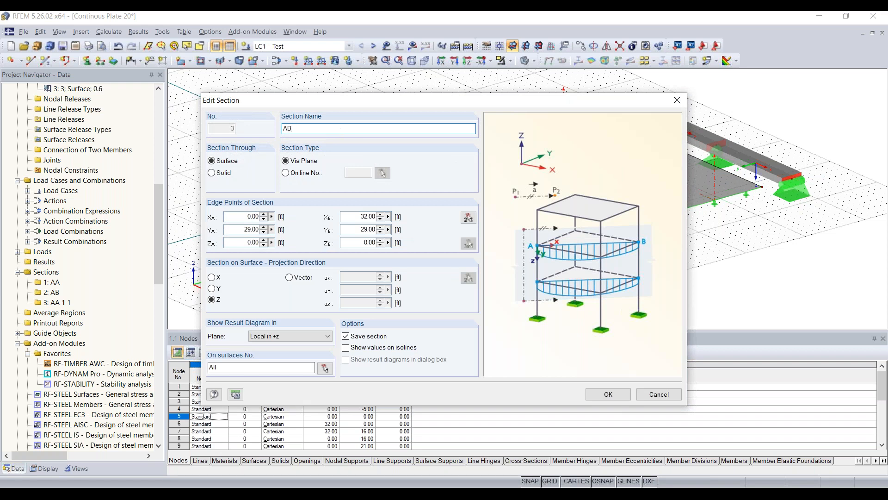
{"action": "key", "text": "BackSpace"}
{"action": "type", "text": "C"}
{"action": "left_click", "coordinate": [608, 393]}
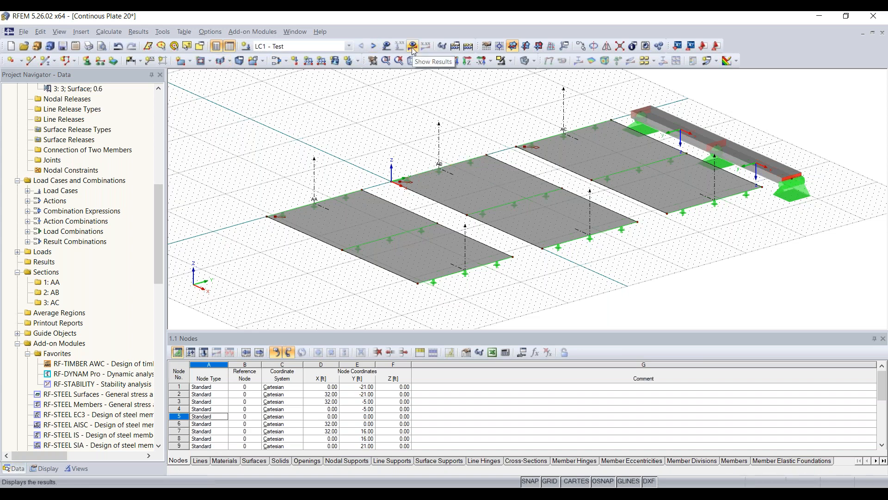
Calculate the model and display the results for LC1 - Test.
{"action": "left_click", "coordinate": [302, 47]}
{"action": "left_click", "coordinate": [301, 47]}
{"action": "left_click", "coordinate": [301, 48]}
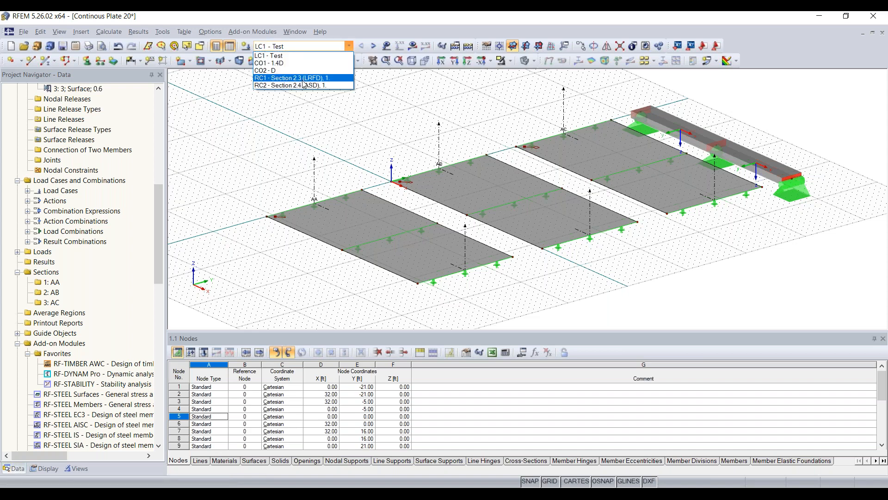
{"action": "left_click", "coordinate": [312, 46]}
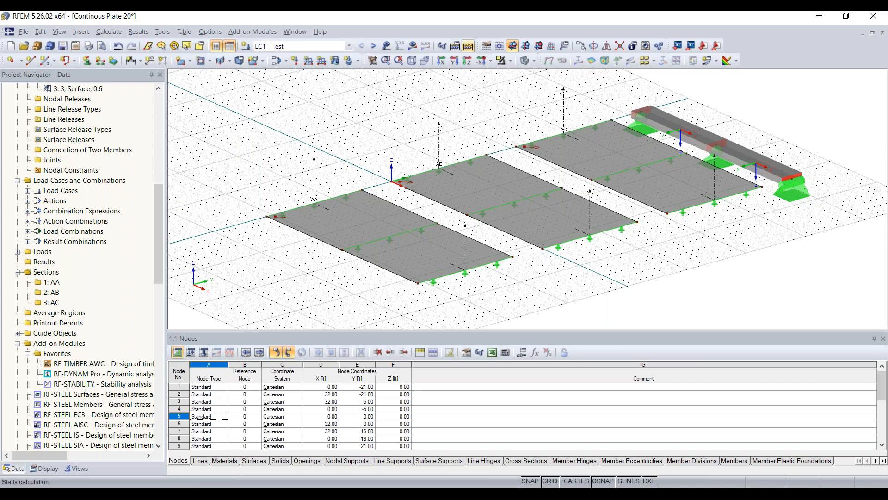
{"action": "left_click", "coordinate": [469, 46]}
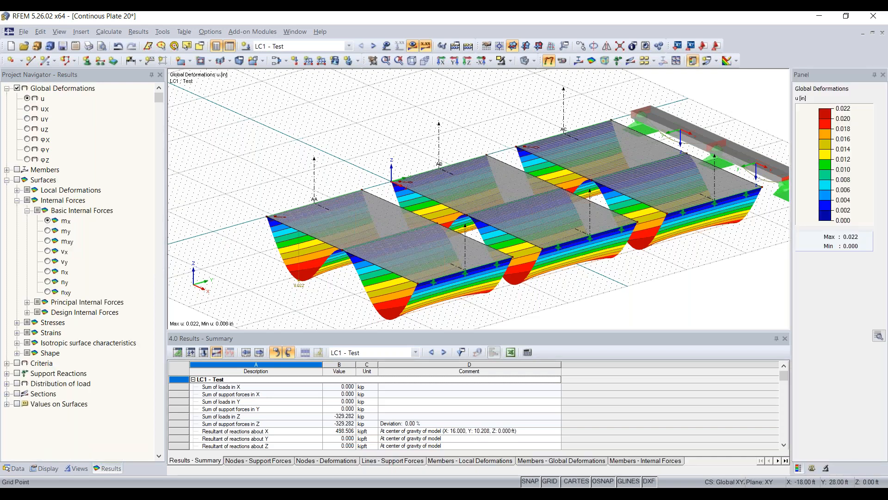
Examine the global deformations u of the beam and the three plates.
{"action": "scroll", "coordinate": [551, 194], "scroll_direction": "down", "scroll_amount": 1}
{"action": "middle_click_drag", "start_coordinate": [670, 261], "coordinate": [597, 258]}
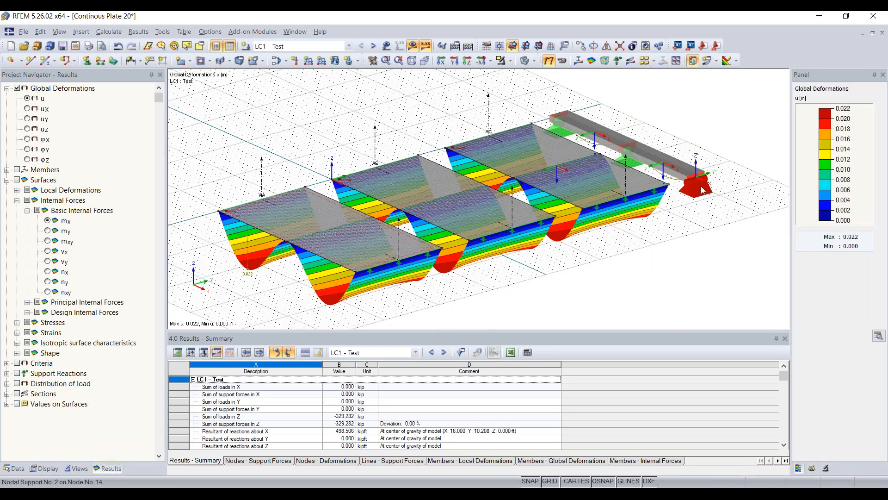
{"action": "scroll", "coordinate": [696, 191], "scroll_direction": "up", "scroll_amount": 4}
{"action": "middle_click_drag", "start_coordinate": [691, 281], "coordinate": [697, 362]}
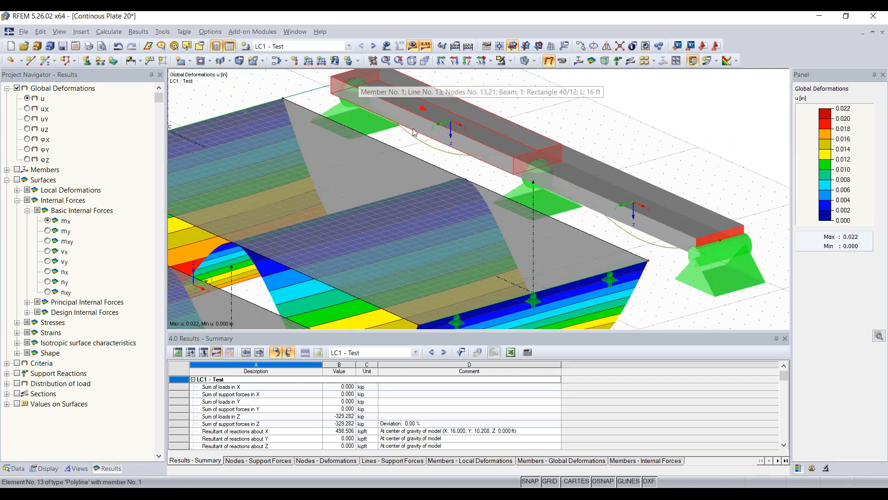
{"action": "scroll", "coordinate": [668, 257], "scroll_direction": "down", "scroll_amount": 3}
{"action": "scroll", "coordinate": [668, 257], "scroll_direction": "down", "scroll_amount": 2}
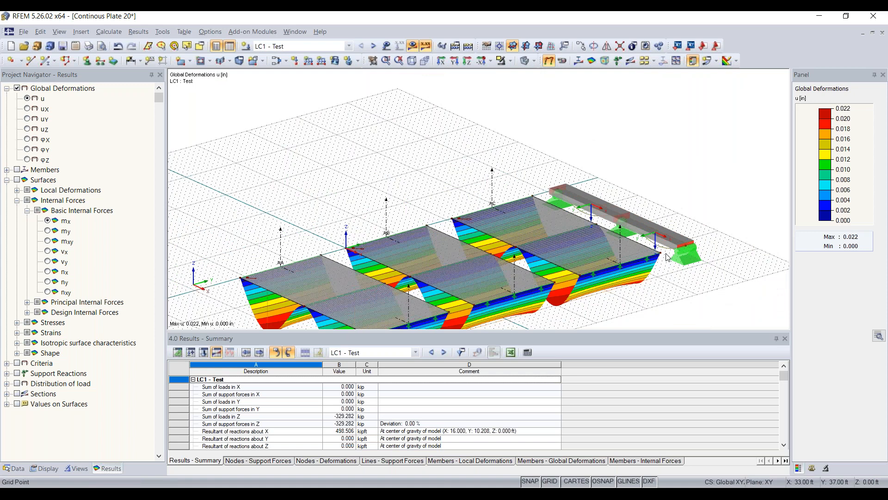
{"action": "scroll", "coordinate": [480, 268], "scroll_direction": "down", "scroll_amount": 3}
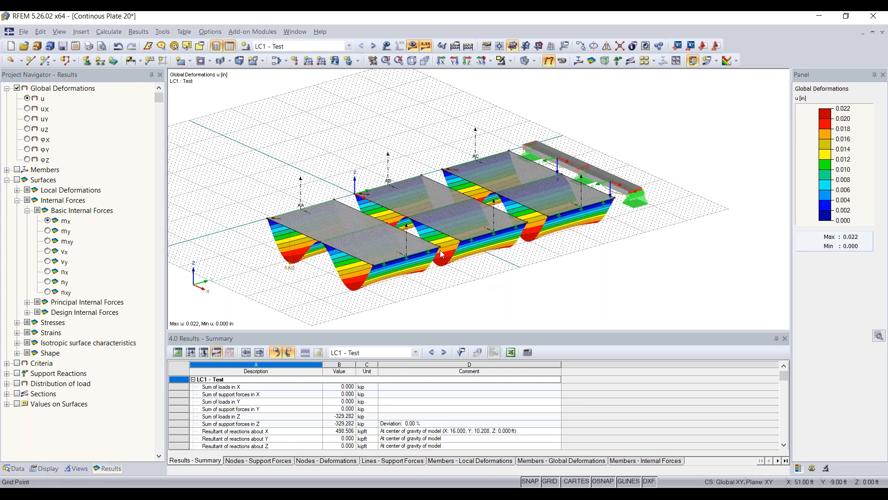
View the global deformations uX and uY, and return to the total deformation u.
{"action": "left_click", "coordinate": [28, 109]}
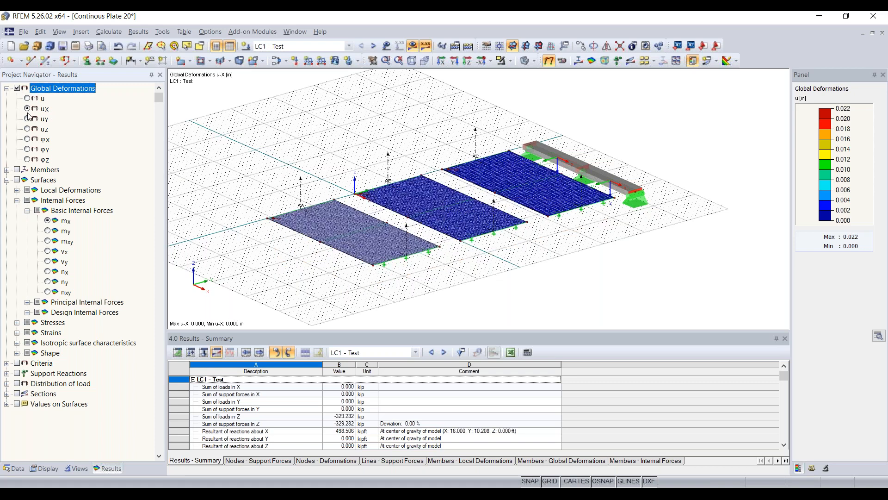
{"action": "left_click", "coordinate": [28, 119]}
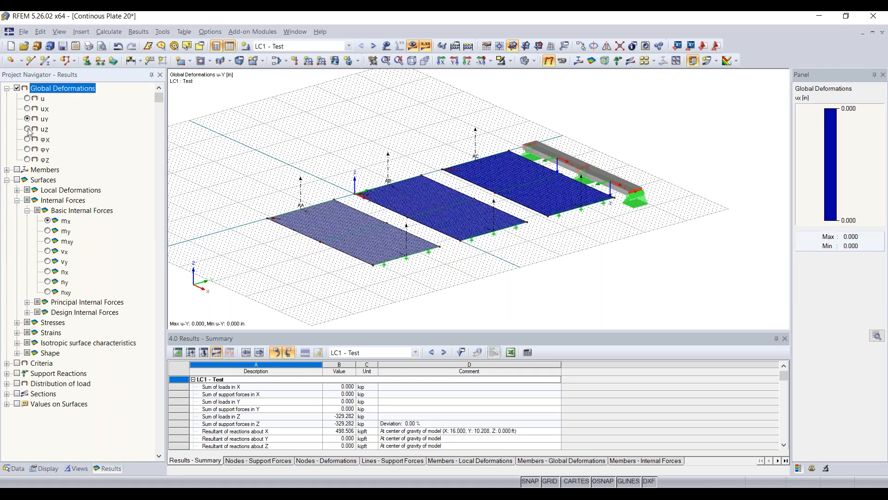
{"action": "left_click", "coordinate": [28, 98]}
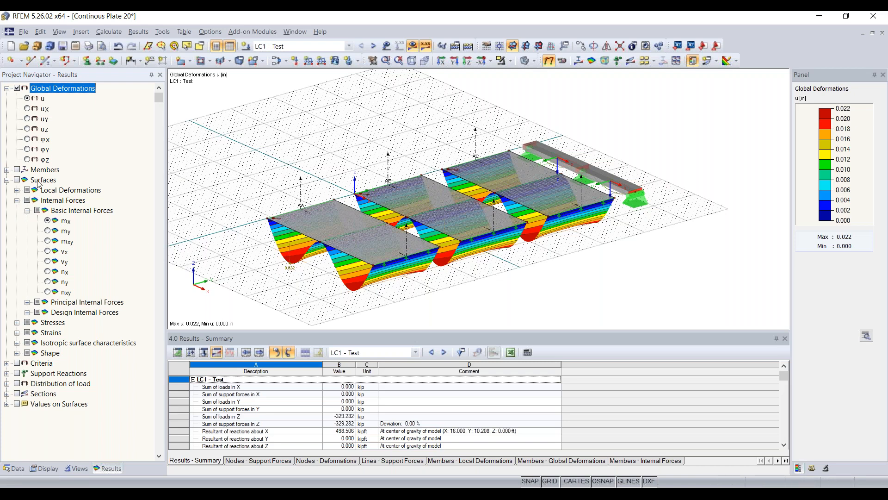
Display the member internal forces My on the beam and focus on its moment diagram.
{"action": "left_click", "coordinate": [7, 170]}
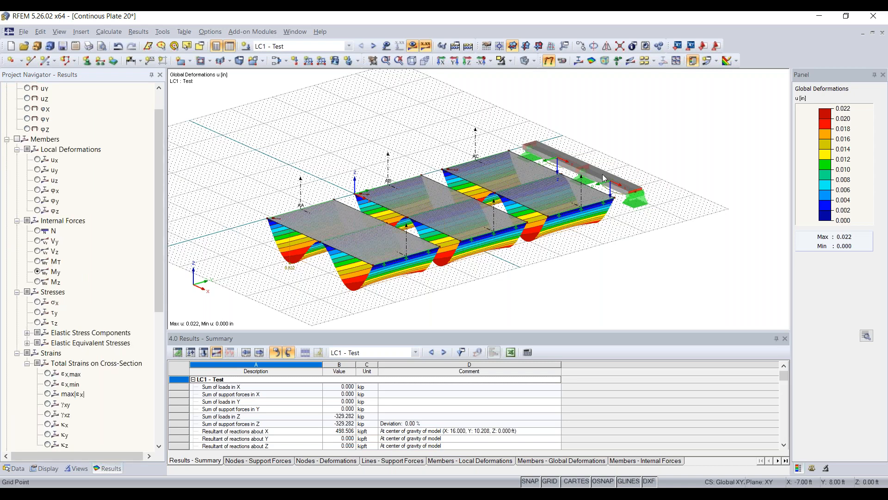
{"action": "left_click", "coordinate": [17, 140]}
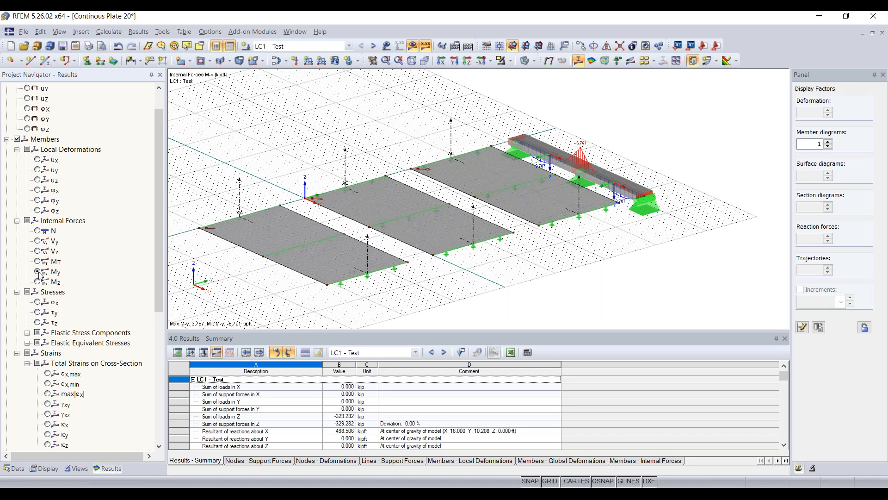
{"action": "scroll", "coordinate": [593, 179], "scroll_direction": "up", "scroll_amount": 3}
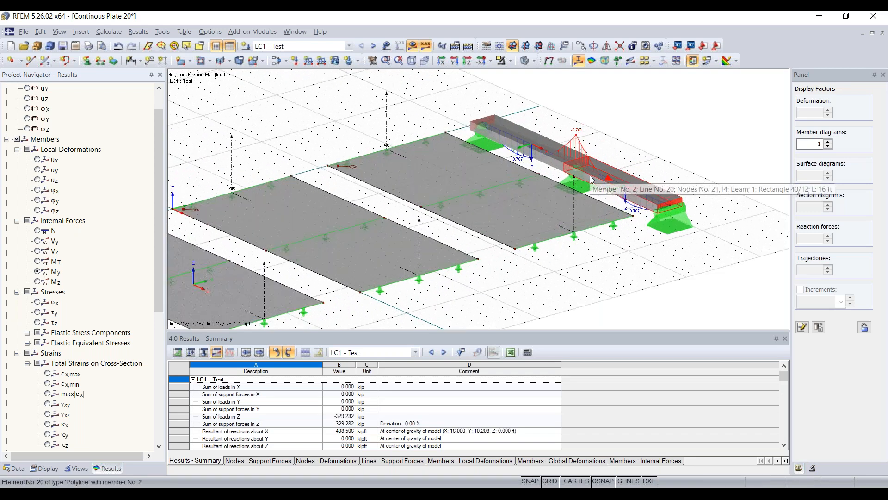
{"action": "middle_click_drag", "start_coordinate": [628, 144], "coordinate": [616, 162]}
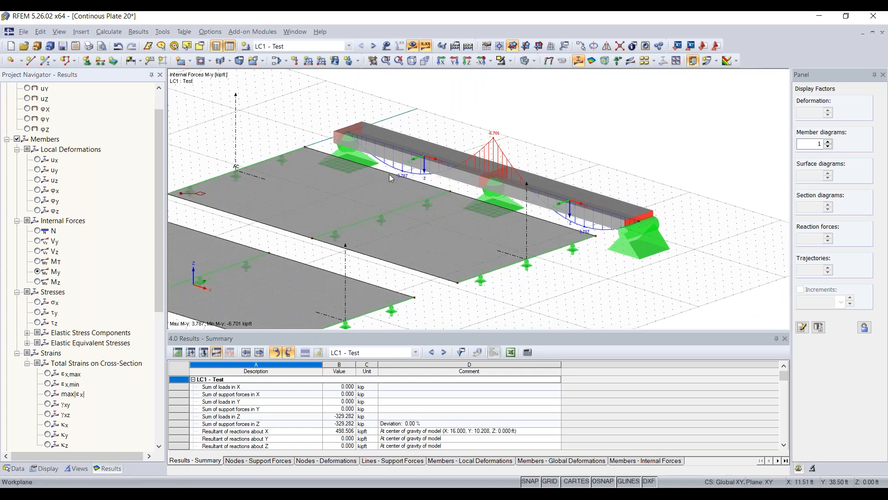
{"action": "scroll", "coordinate": [360, 140], "scroll_direction": "up", "scroll_amount": 2}
{"action": "scroll", "coordinate": [360, 140], "scroll_direction": "down", "scroll_amount": 2}
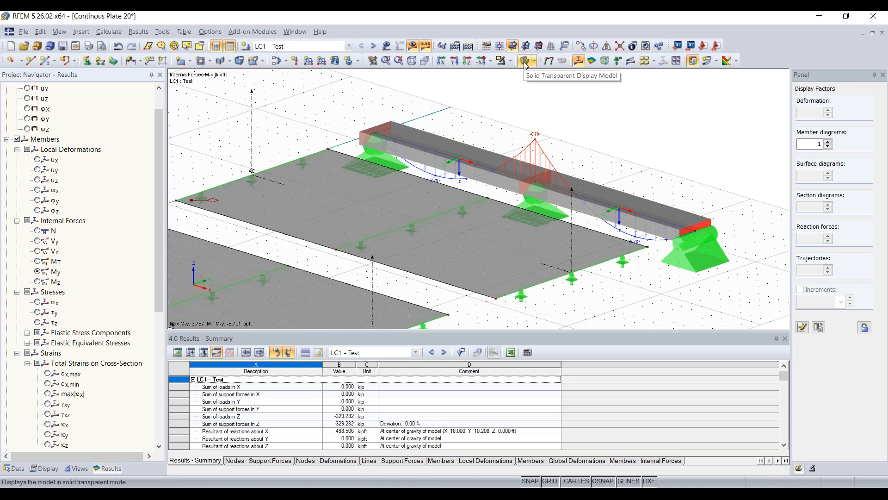
Switch the model to wireframe display and examine the beam's My moment diagram.
{"action": "left_click", "coordinate": [525, 62]}
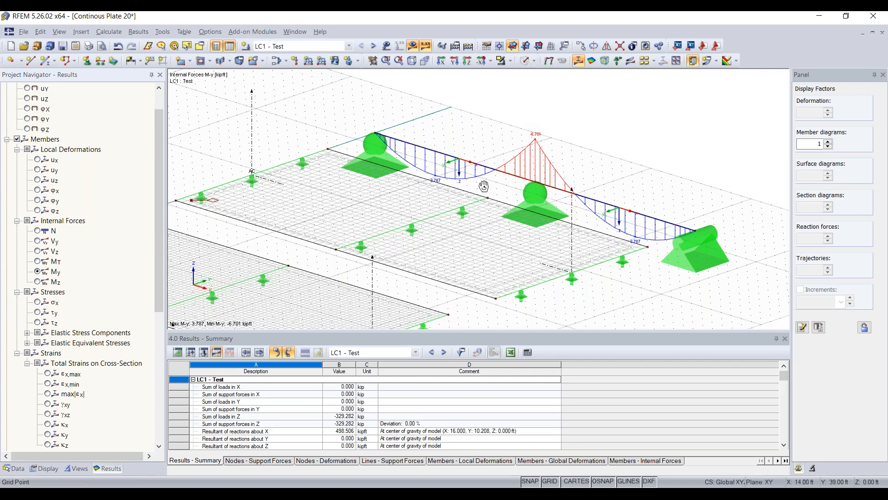
{"action": "middle_click_drag", "start_coordinate": [483, 186], "coordinate": [475, 197], "text": "ctrl"}
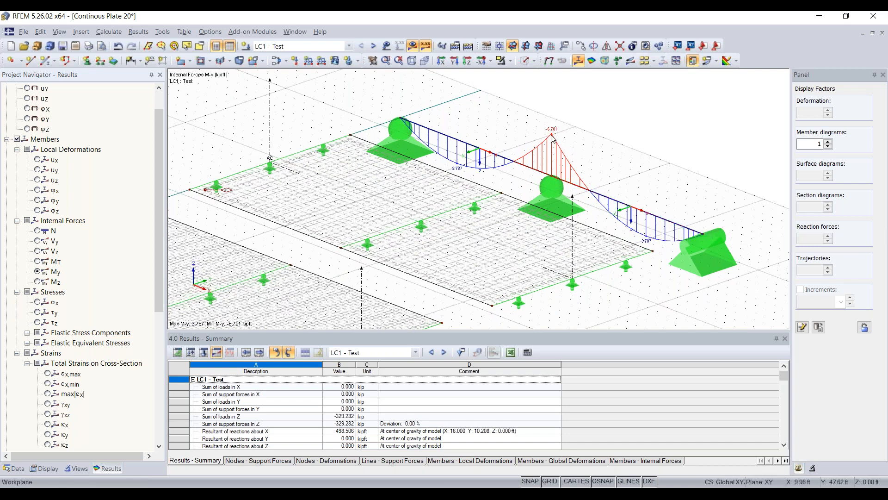
{"action": "scroll", "coordinate": [554, 137], "scroll_direction": "up", "scroll_amount": 2}
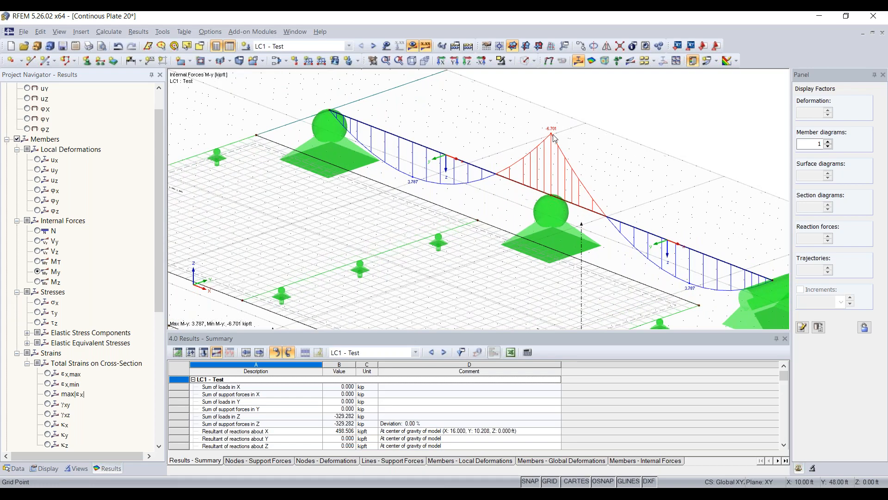
{"action": "scroll", "coordinate": [554, 137], "scroll_direction": "down", "scroll_amount": 2}
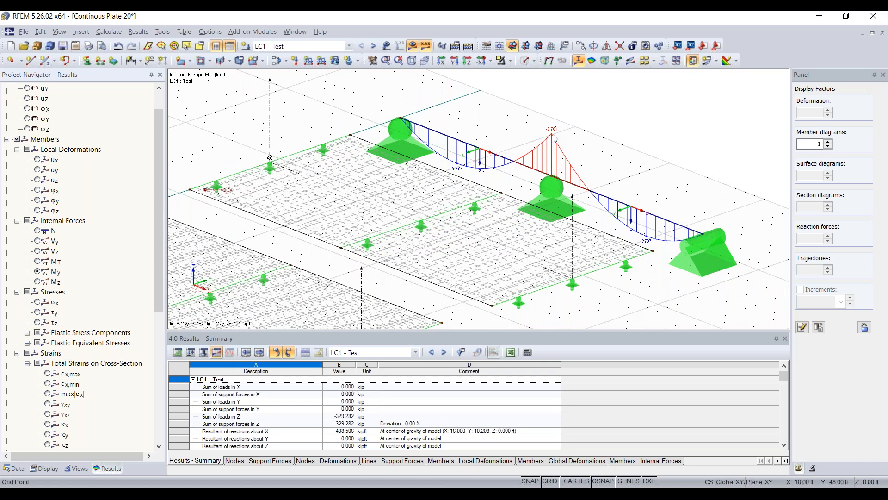
{"action": "scroll", "coordinate": [355, 183], "scroll_direction": "down", "scroll_amount": 2}
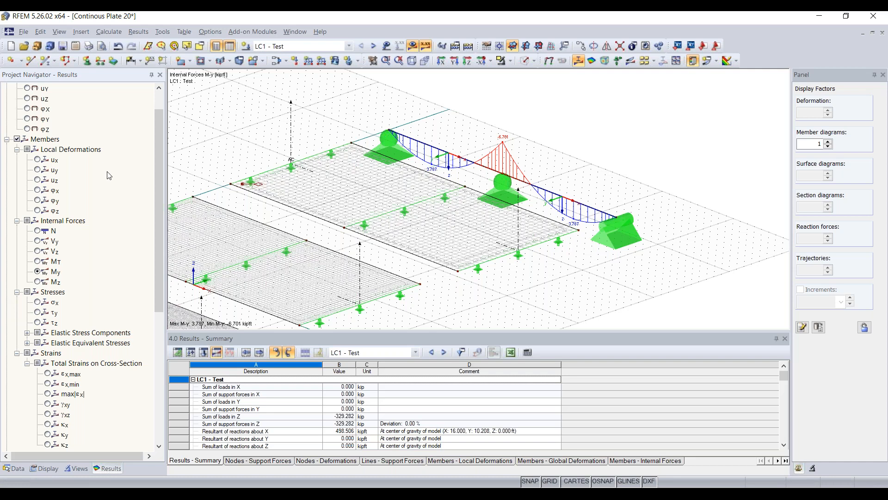
Display the surface results with the basic internal force mx on all three plates.
{"action": "scroll", "coordinate": [54, 174], "scroll_direction": "down", "scroll_amount": 7}
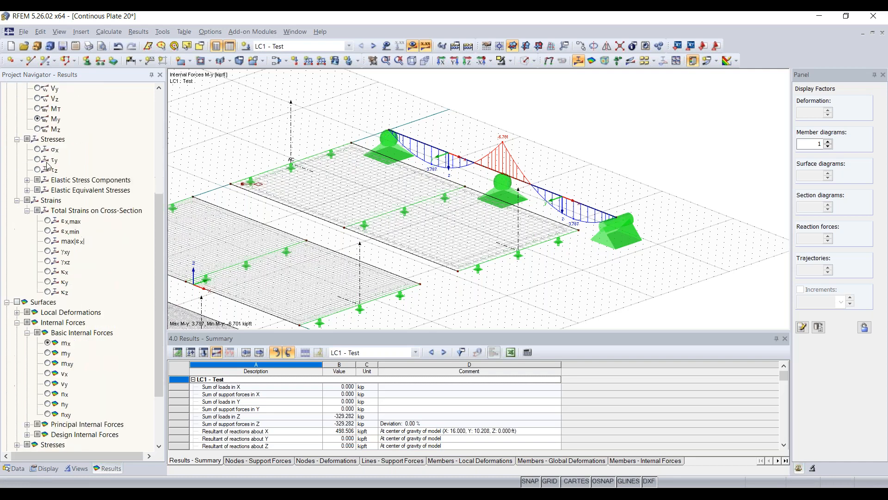
{"action": "scroll", "coordinate": [48, 165], "scroll_direction": "down", "scroll_amount": 1}
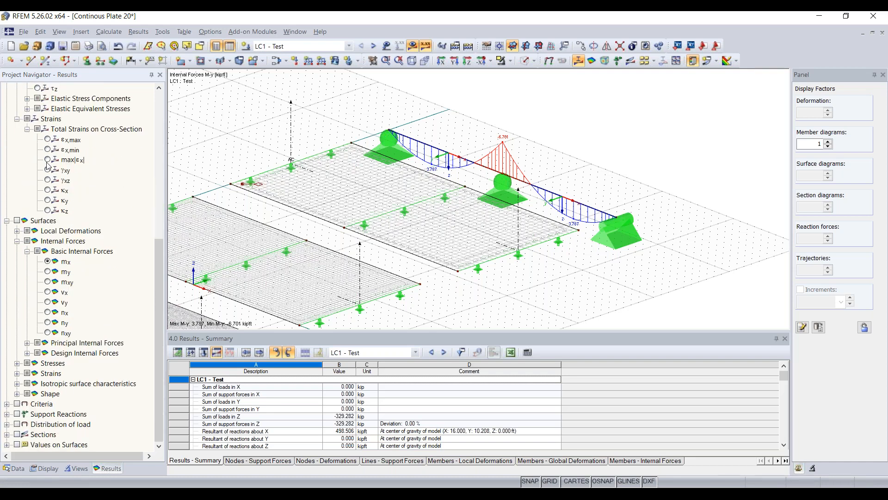
{"action": "left_click", "coordinate": [17, 221]}
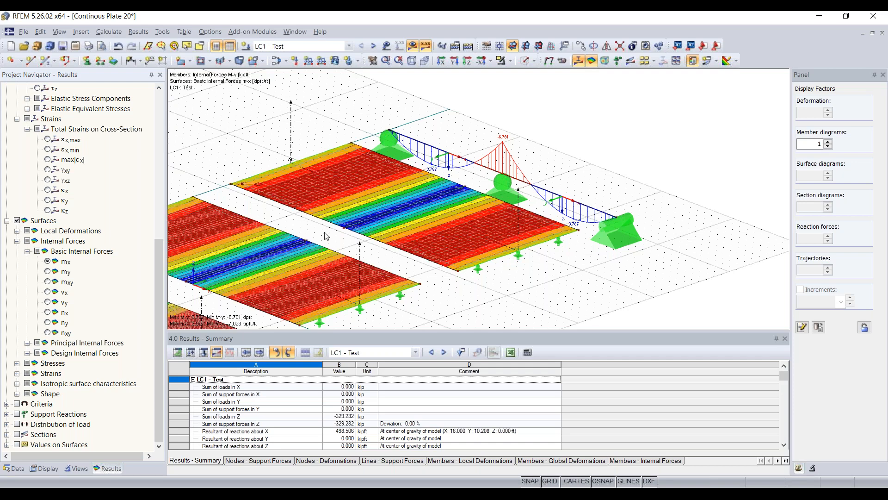
{"action": "scroll", "coordinate": [327, 236], "scroll_direction": "down", "scroll_amount": 4}
{"action": "scroll", "coordinate": [430, 213], "scroll_direction": "up", "scroll_amount": 3}
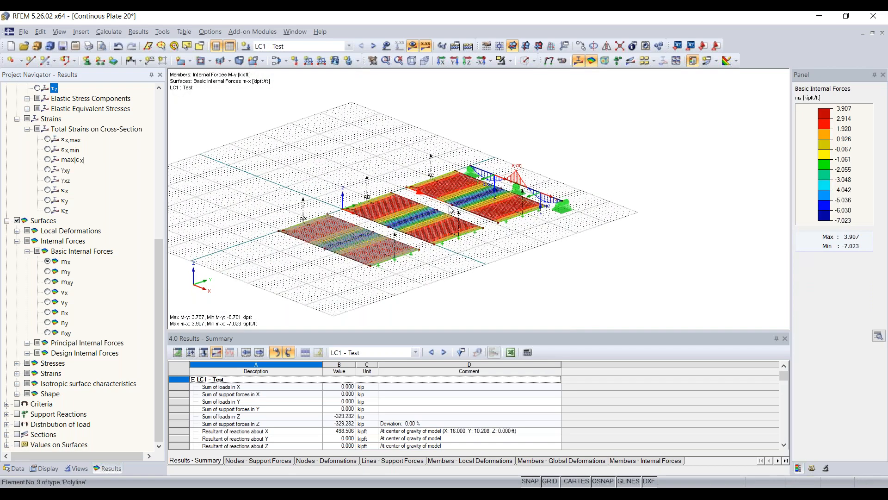
{"action": "middle_click_drag", "start_coordinate": [430, 213], "coordinate": [459, 195]}
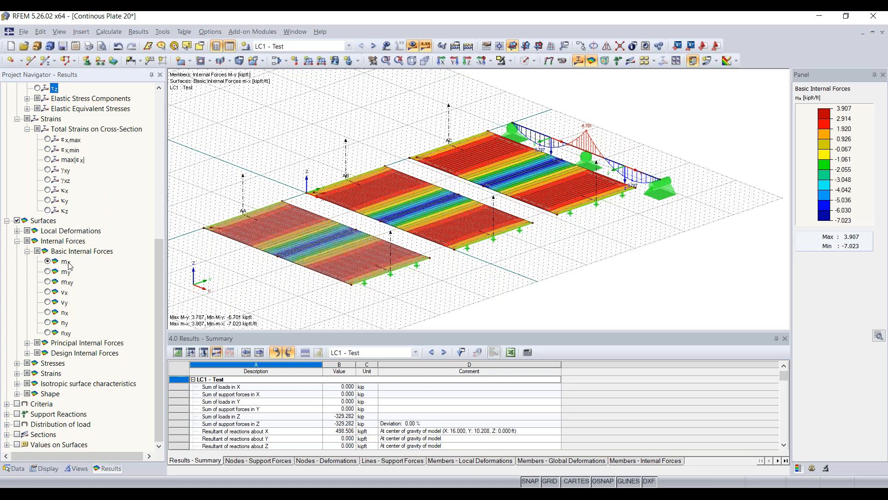
{"action": "scroll", "coordinate": [70, 266], "scroll_direction": "up", "scroll_amount": 3}
{"action": "scroll", "coordinate": [68, 266], "scroll_direction": "down", "scroll_amount": 3}
{"action": "scroll", "coordinate": [59, 191], "scroll_direction": "up", "scroll_amount": 4}
{"action": "scroll", "coordinate": [59, 191], "scroll_direction": "up", "scroll_amount": 1}
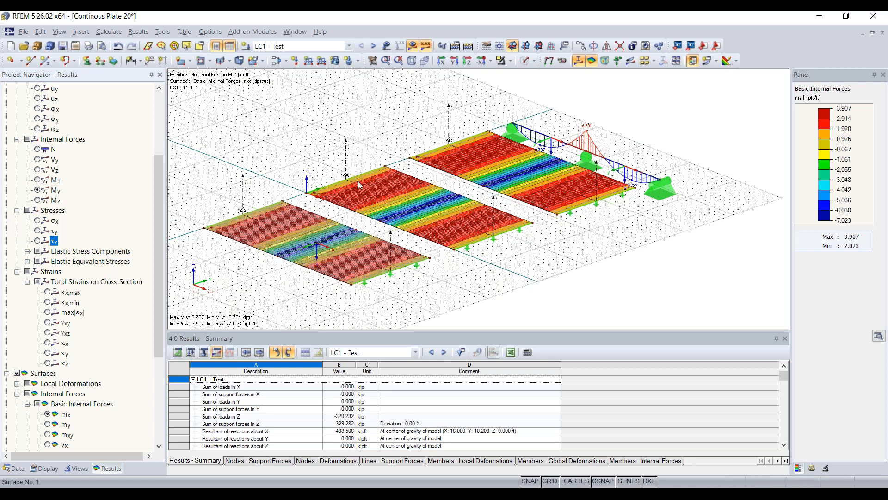
{"action": "scroll", "coordinate": [335, 248], "scroll_direction": "up", "scroll_amount": 2}
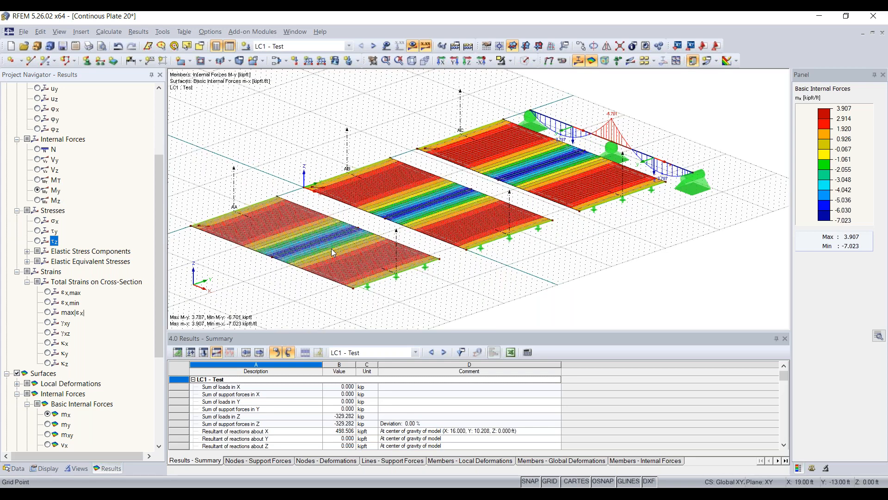
{"action": "right_click", "coordinate": [334, 249]}
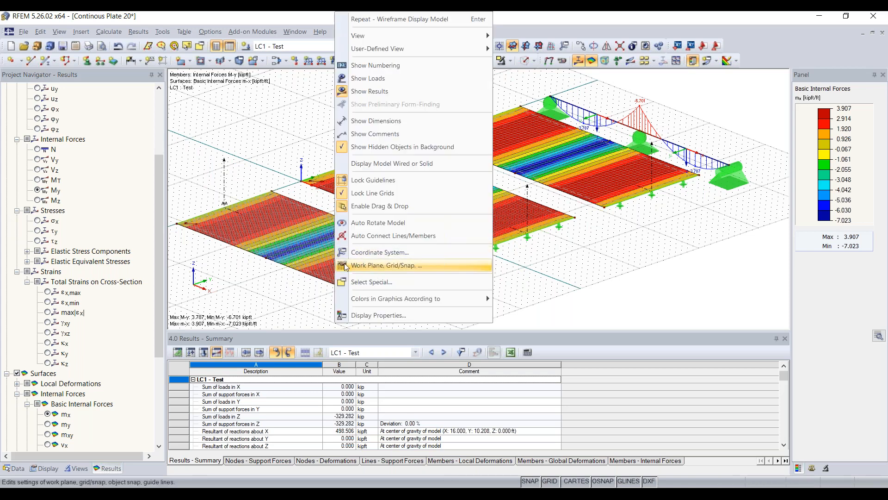
{"action": "left_click", "coordinate": [284, 260]}
{"action": "right_click", "coordinate": [283, 260]}
{"action": "left_click", "coordinate": [281, 262]}
{"action": "right_click", "coordinate": [281, 262]}
{"action": "key", "text": "Escape"}
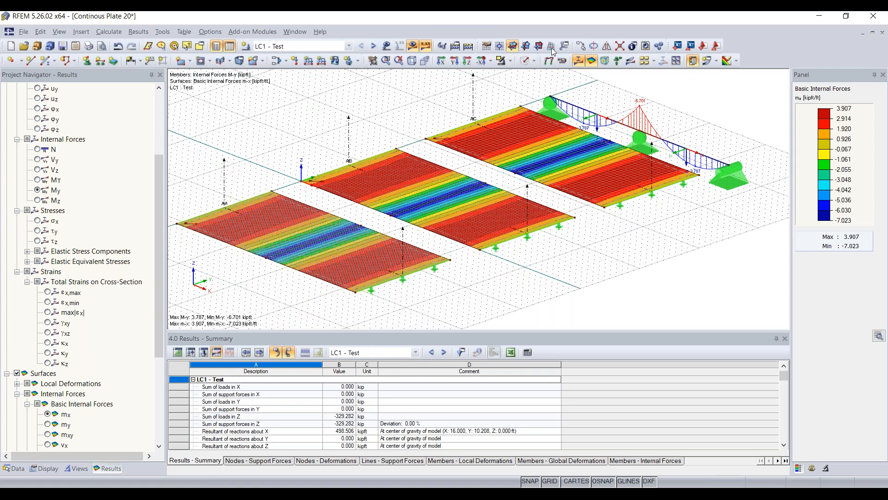
Switch the model to solid transparent display and turn on the local axis systems of the plate surfaces.
{"action": "left_click", "coordinate": [526, 61]}
{"action": "left_click", "coordinate": [526, 60]}
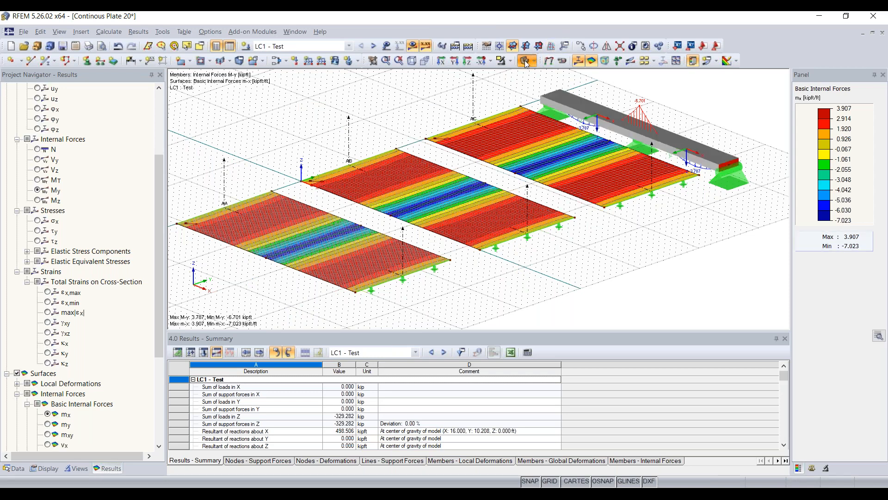
{"action": "right_click", "coordinate": [345, 266]}
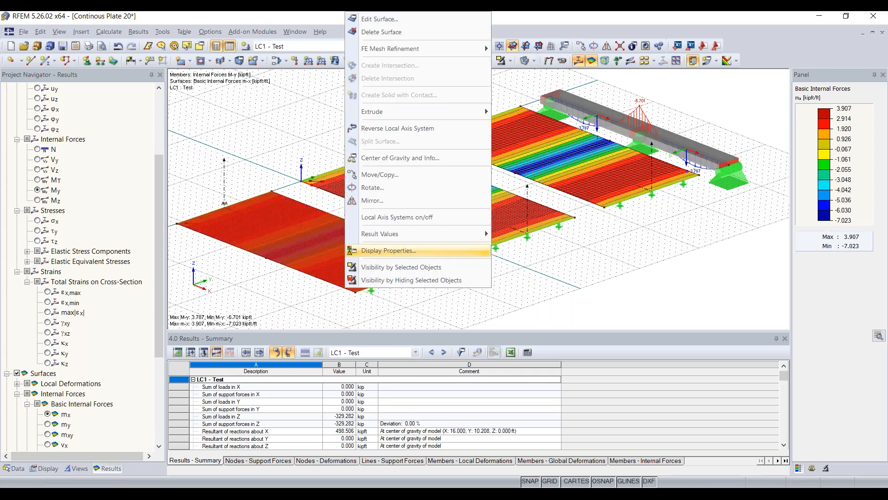
{"action": "left_click", "coordinate": [389, 217]}
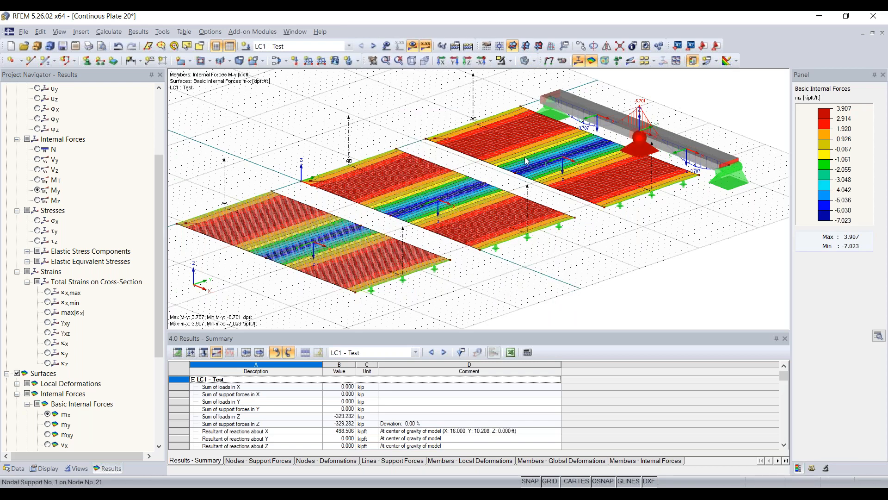
Display the result diagrams along sections AA, AB and AC on the plates.
{"action": "mouse_move", "coordinate": [496, 211]}
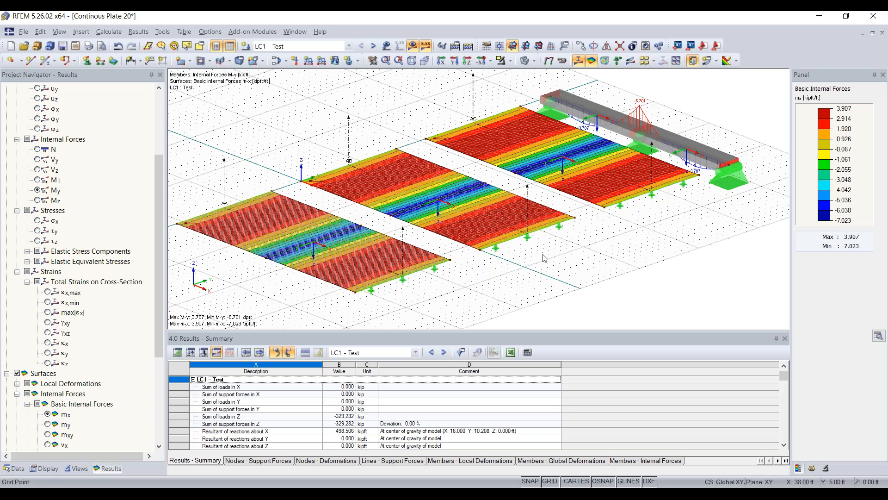
{"action": "scroll", "coordinate": [113, 238], "scroll_direction": "down", "scroll_amount": 5}
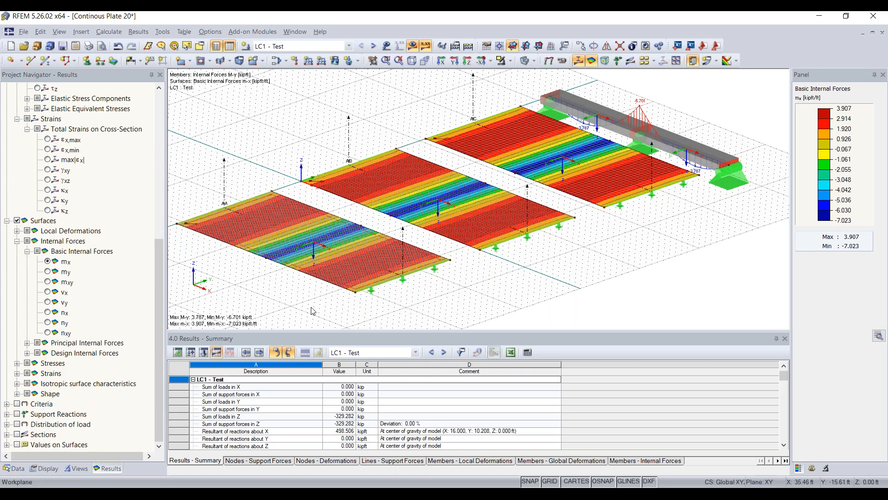
{"action": "left_click", "coordinate": [16, 435]}
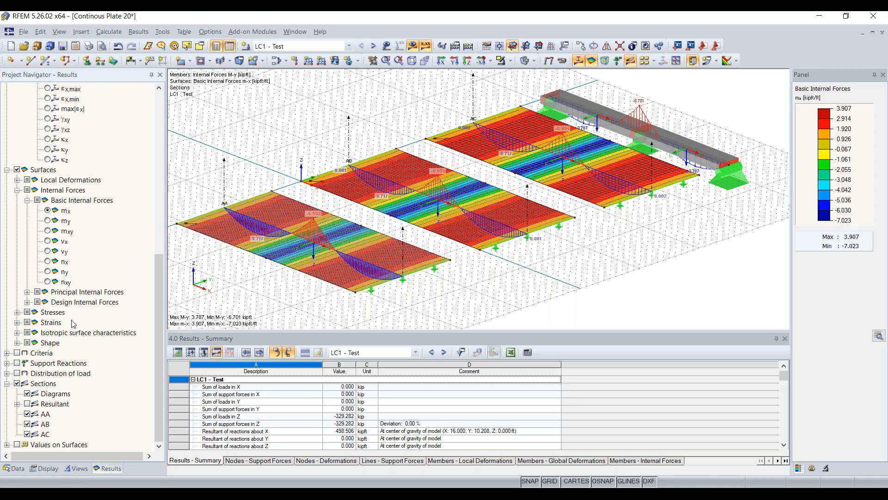
Examine the mx section diagrams on the three plates against the beam's moment diagram from a low side view and from above.
{"action": "scroll", "coordinate": [68, 297], "scroll_direction": "up", "scroll_amount": 8}
{"action": "scroll", "coordinate": [68, 298], "scroll_direction": "up", "scroll_amount": 3}
{"action": "scroll", "coordinate": [69, 297], "scroll_direction": "down", "scroll_amount": 10}
{"action": "left_click", "coordinate": [31, 384]}
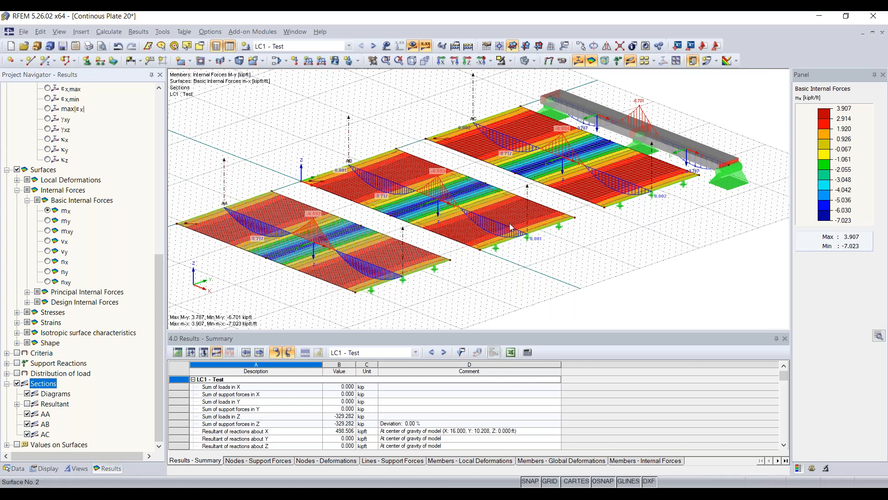
{"action": "middle_click_drag", "start_coordinate": [588, 244], "coordinate": [557, 192], "text": "ctrl"}
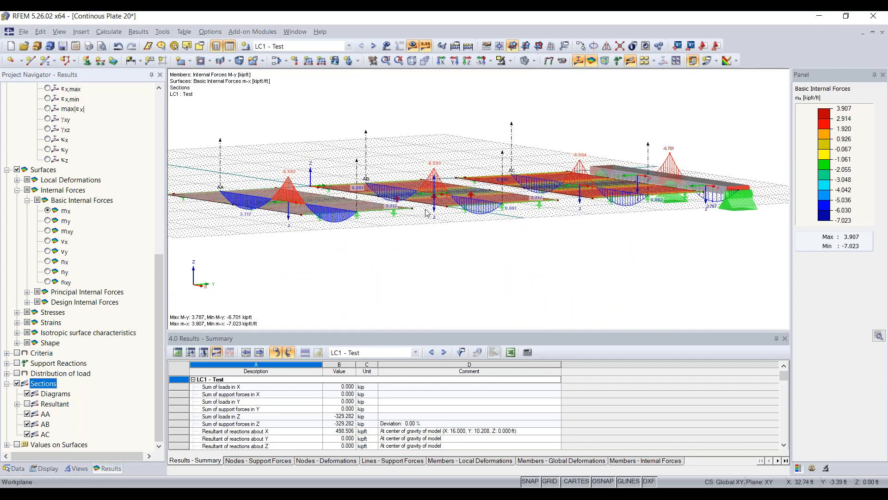
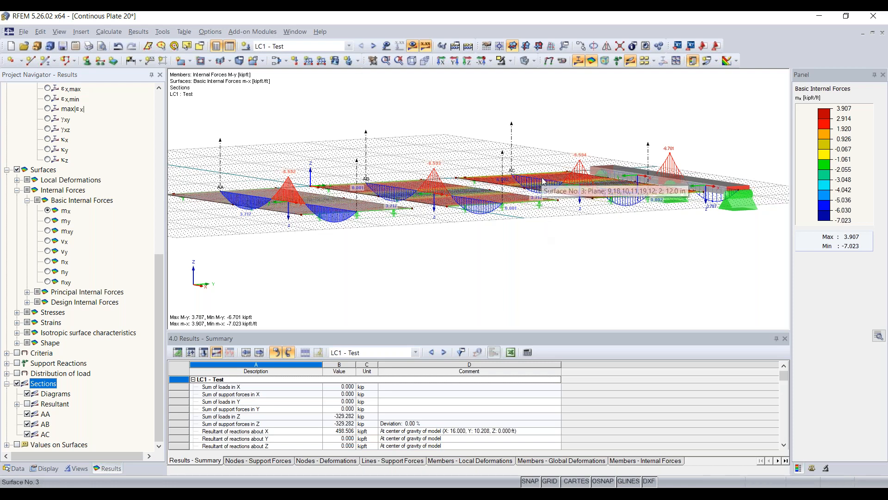
{"action": "middle_click_drag", "start_coordinate": [423, 133], "coordinate": [451, 171], "text": "ctrl"}
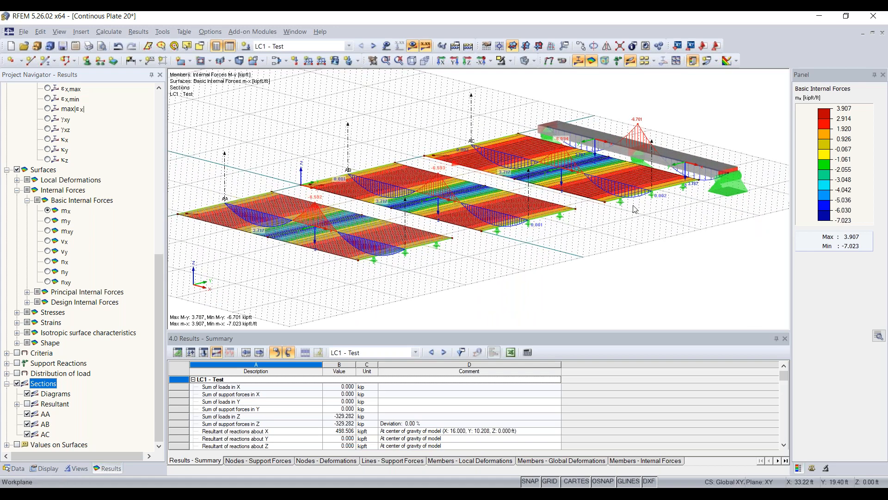
Review the FE mesh settings, focusing on the target length of finite elements.
{"action": "left_click", "coordinate": [112, 33]}
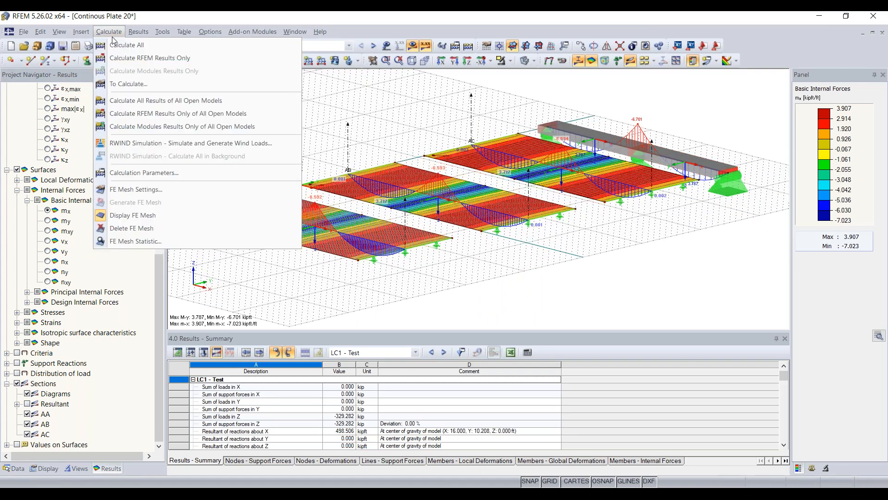
{"action": "left_click", "coordinate": [154, 189]}
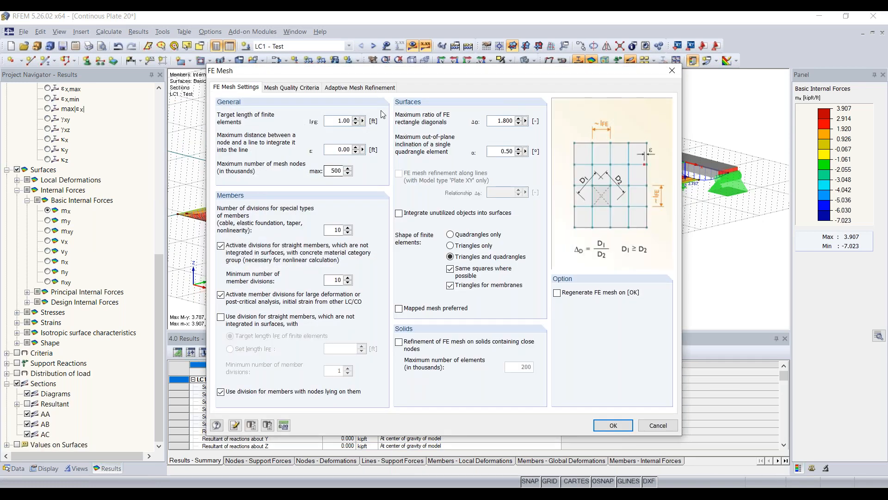
{"action": "left_click_drag", "start_coordinate": [334, 122], "coordinate": [358, 122]}
{"action": "left_click_drag", "start_coordinate": [395, 77], "coordinate": [393, 269]}
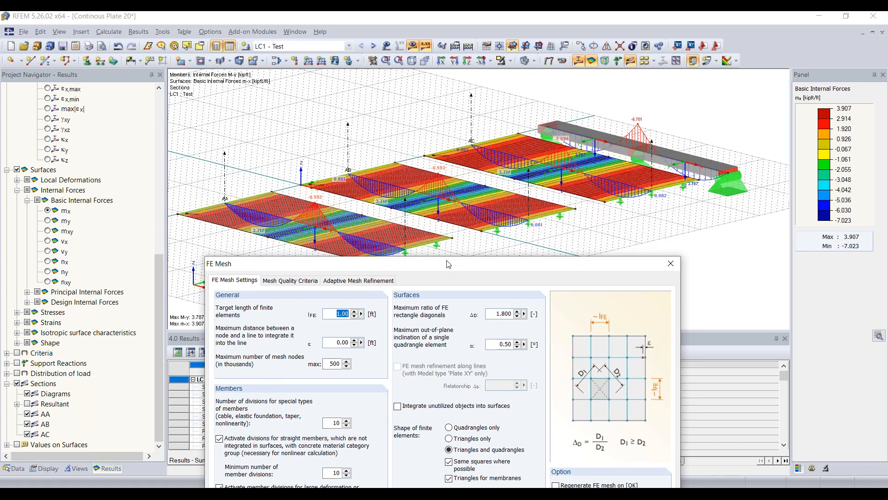
{"action": "left_click_drag", "start_coordinate": [448, 268], "coordinate": [443, 153]}
{"action": "left_click", "coordinate": [341, 199]}
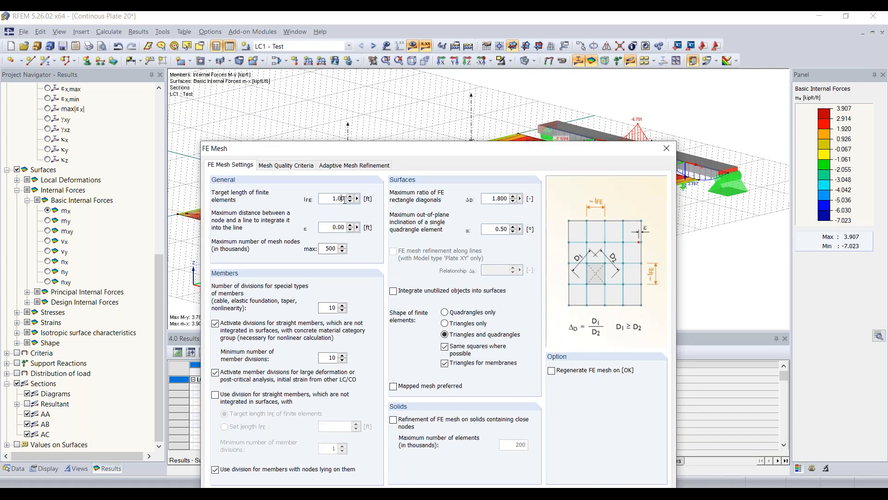
{"action": "left_click_drag", "start_coordinate": [432, 150], "coordinate": [399, 74]}
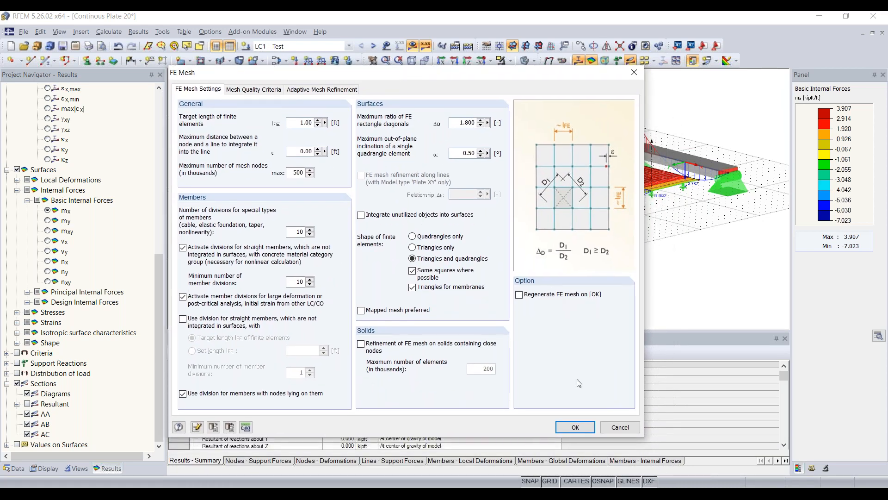
{"action": "left_click", "coordinate": [577, 426]}
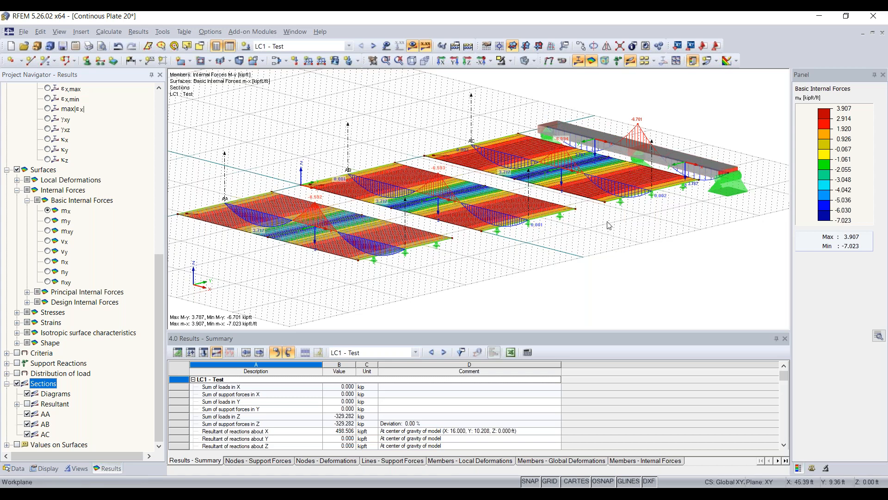
Deactivate the shear stiffness of members (cross-sectional areas Ay, Az) in the global calculation parameters, declining deletion of the existing results.
{"action": "left_click", "coordinate": [120, 36]}
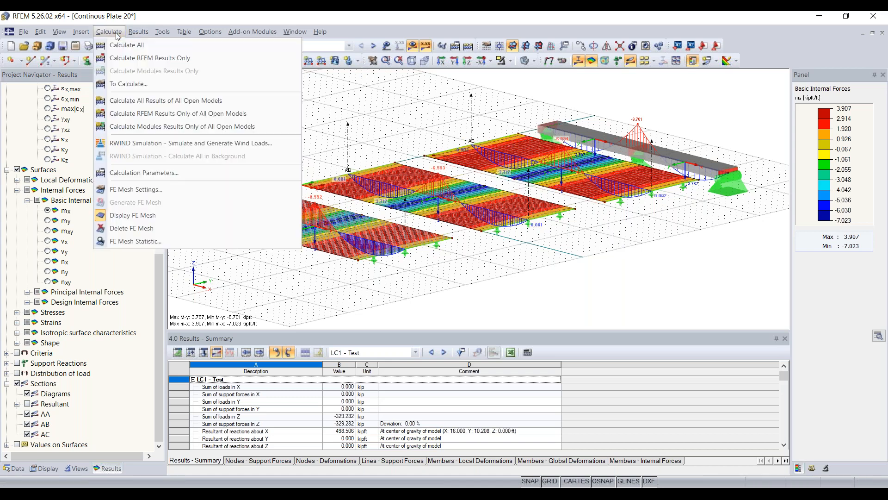
{"action": "left_click", "coordinate": [154, 173]}
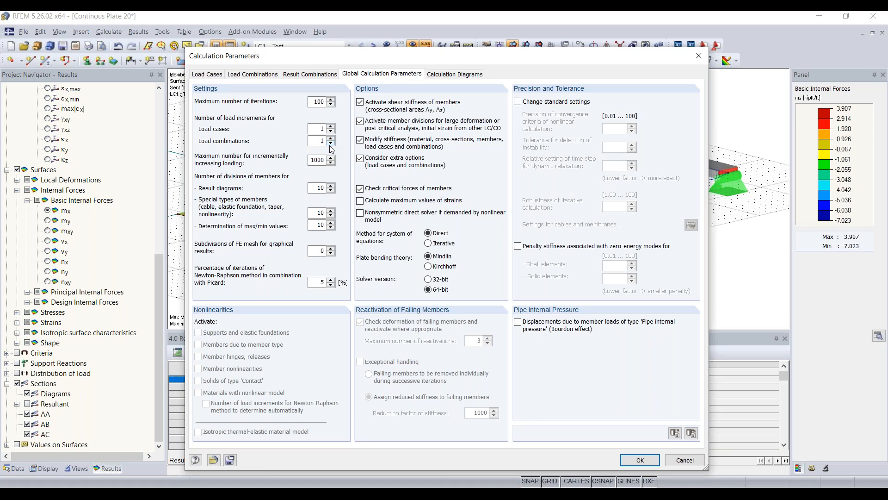
{"action": "left_click_drag", "start_coordinate": [403, 61], "coordinate": [385, 99]}
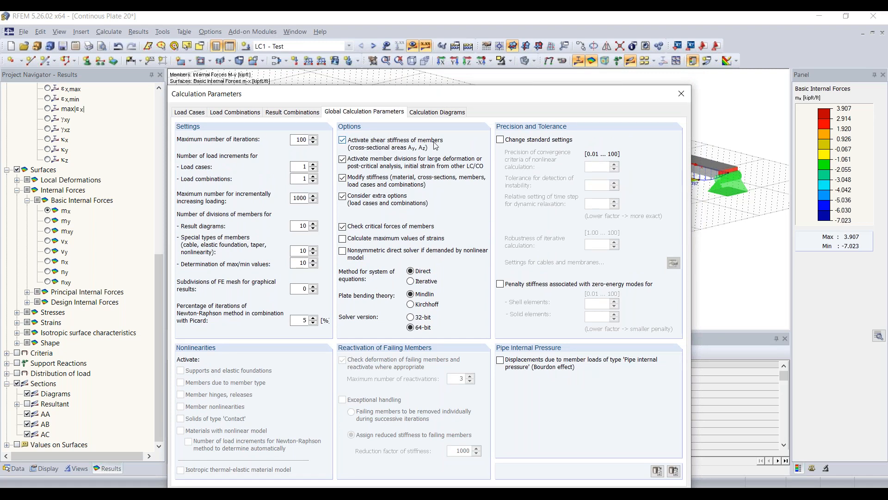
{"action": "left_click", "coordinate": [343, 140]}
{"action": "left_click_drag", "start_coordinate": [413, 100], "coordinate": [416, 93]}
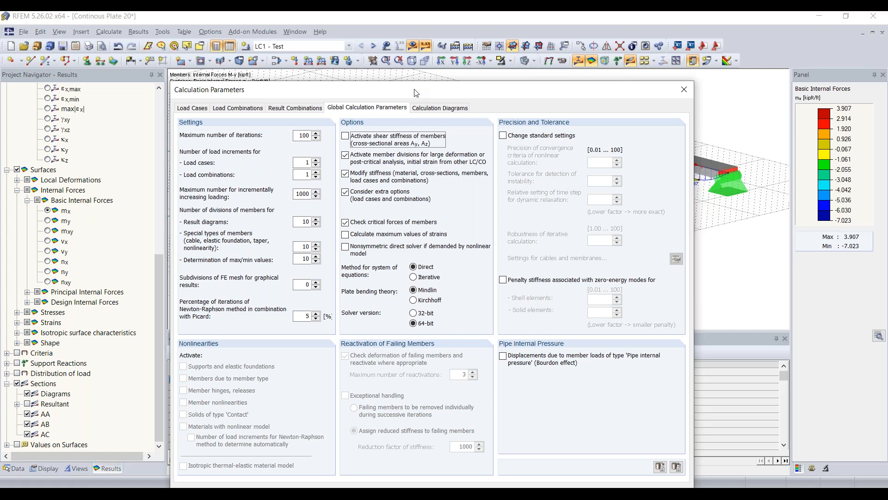
{"action": "left_click_drag", "start_coordinate": [414, 92], "coordinate": [414, 55]}
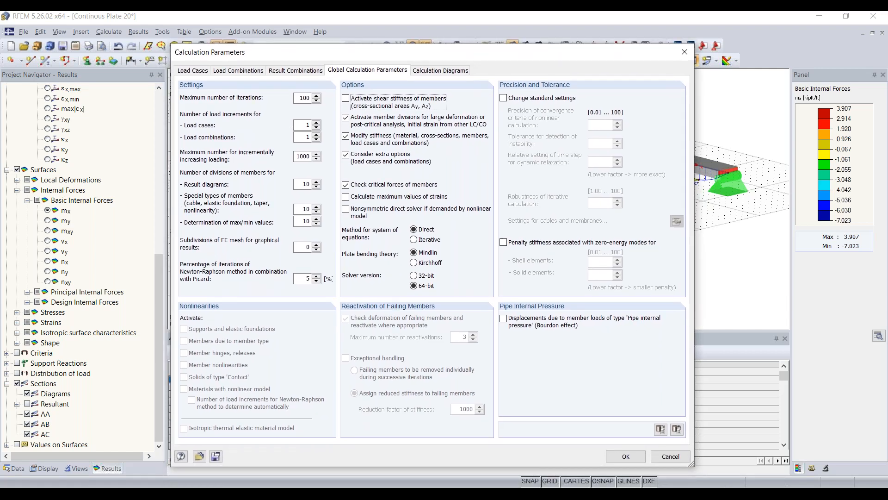
{"action": "left_click", "coordinate": [628, 457]}
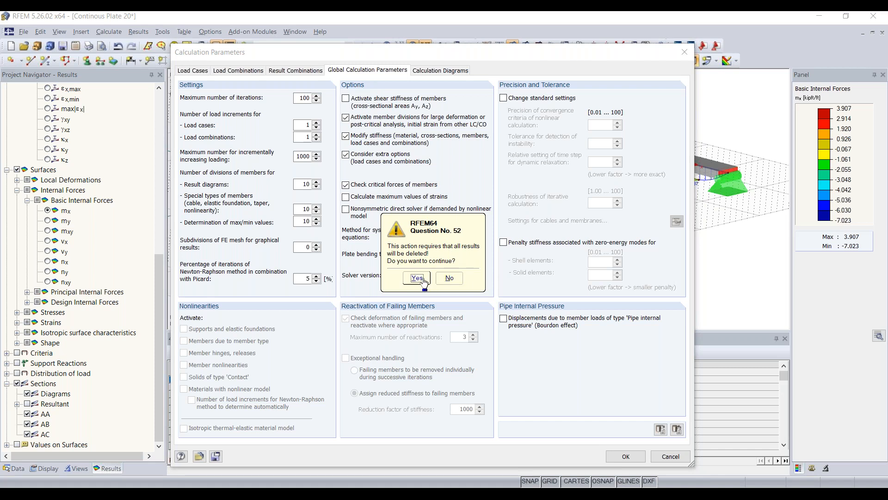
{"action": "left_click", "coordinate": [450, 278]}
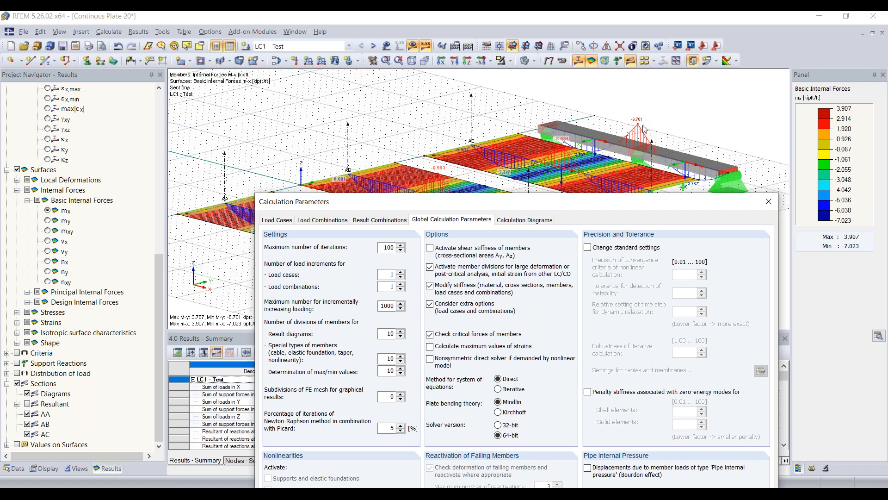
Apply the global calculation parameters with member shear stiffness deactivated and recalculate the results for LC1.
{"action": "left_click_drag", "start_coordinate": [630, 207], "coordinate": [526, 68]}
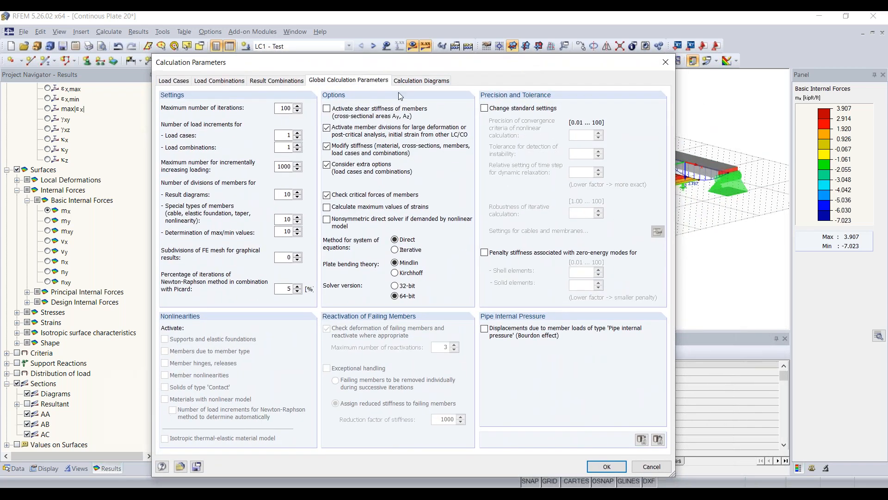
{"action": "left_click", "coordinate": [608, 467]}
{"action": "left_click", "coordinate": [397, 294]}
{"action": "left_click", "coordinate": [413, 46]}
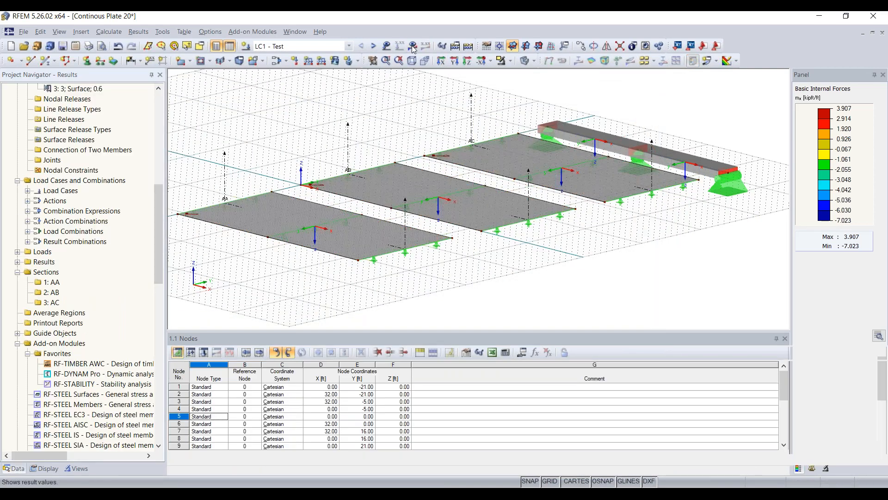
{"action": "left_click", "coordinate": [413, 46]}
{"action": "left_click", "coordinate": [428, 271]}
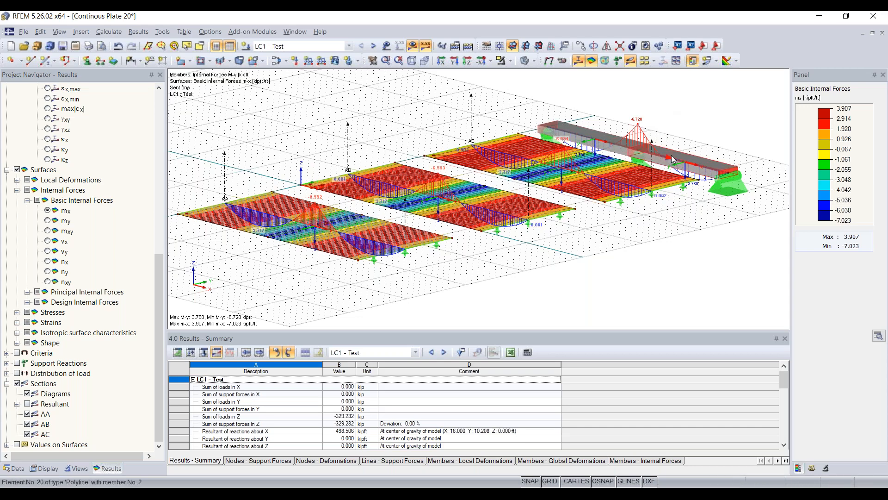
{"action": "scroll", "coordinate": [715, 247], "scroll_direction": "down", "scroll_amount": 1}
{"action": "mouse_move", "coordinate": [714, 247]}
{"action": "middle_mouse_down", "text": "ctrl"}
{"action": "mouse_move", "coordinate": [622, 262]}
{"action": "mouse_move", "coordinate": [700, 243]}
{"action": "middle_mouse_up", "text": "ctrl"}
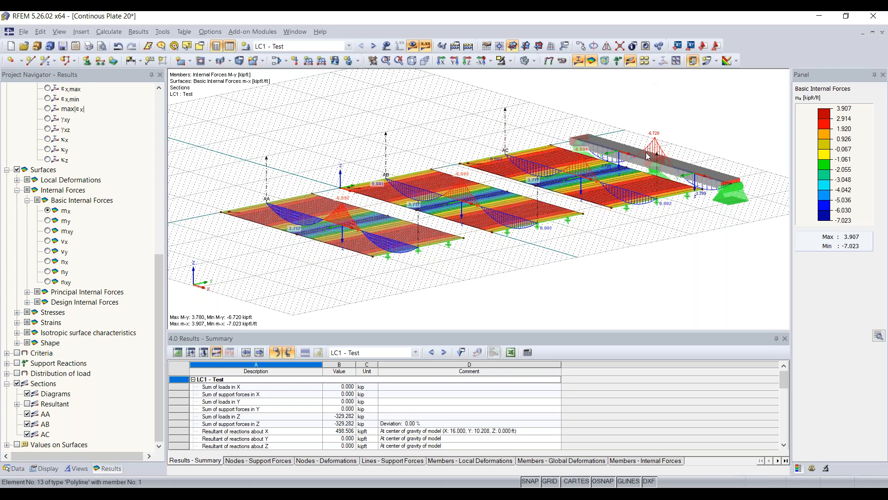
{"action": "mouse_move", "coordinate": [650, 158]}
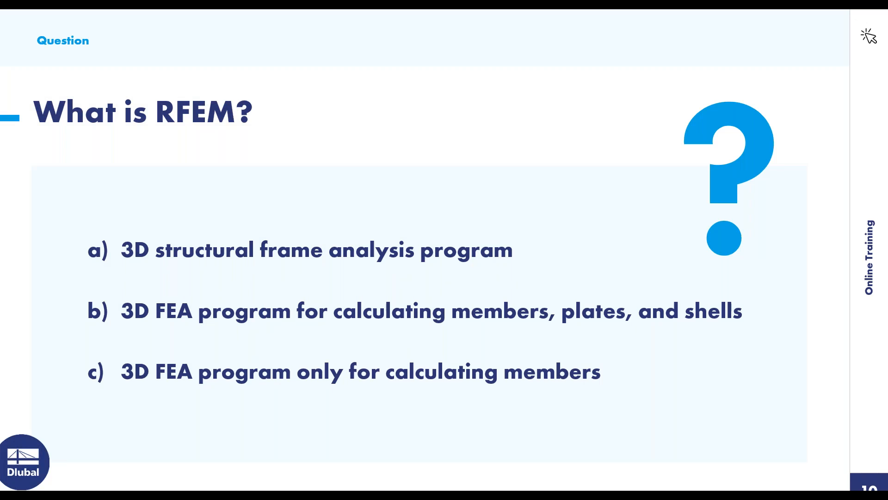
{"action": "key", "text": "Right"}
{"action": "key", "text": "Right"}
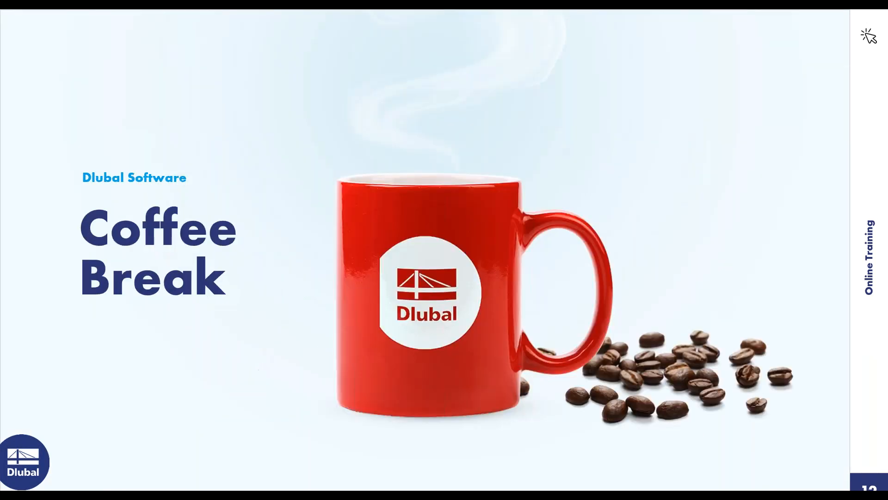
{"action": "key", "text": "Right"}
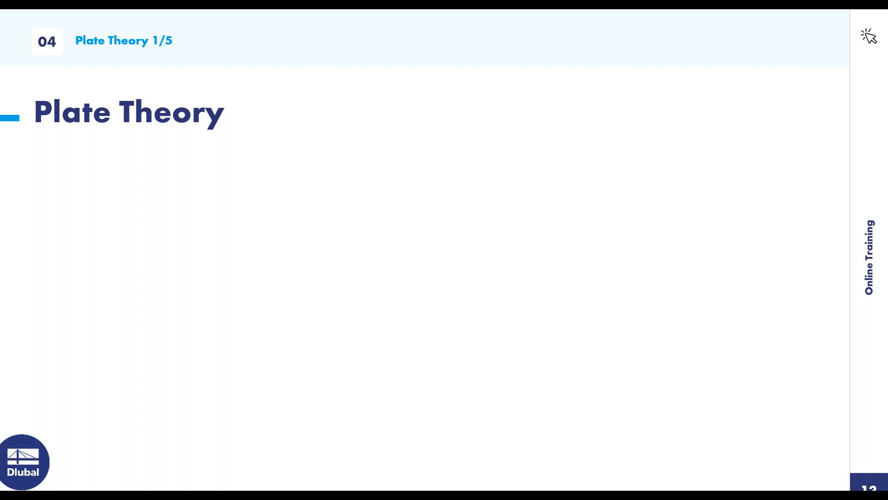
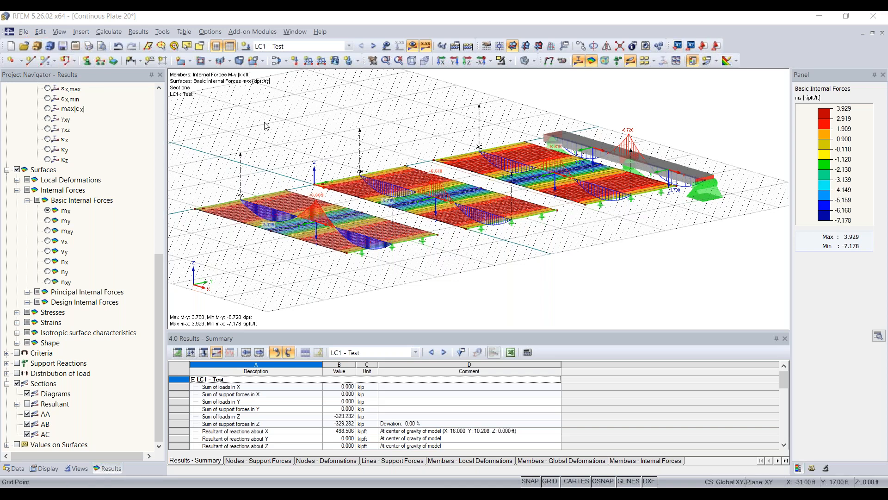
Review the available import formats, including the direct imports and the extra RF-LINK formats, without importing anything.
{"action": "left_click", "coordinate": [24, 32]}
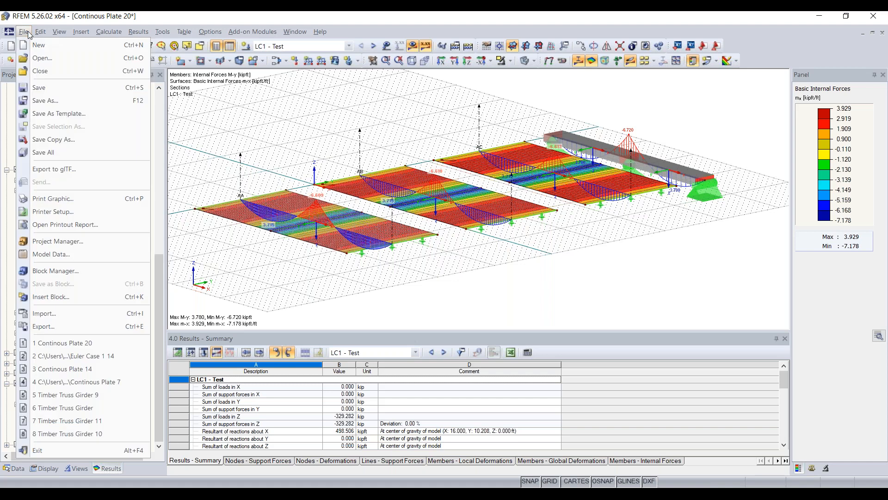
{"action": "left_click", "coordinate": [73, 314]}
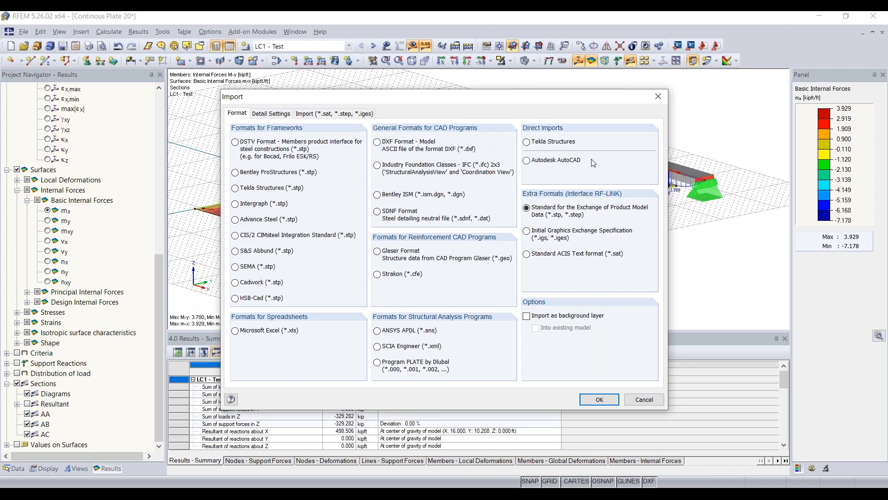
{"action": "left_click", "coordinate": [656, 97]}
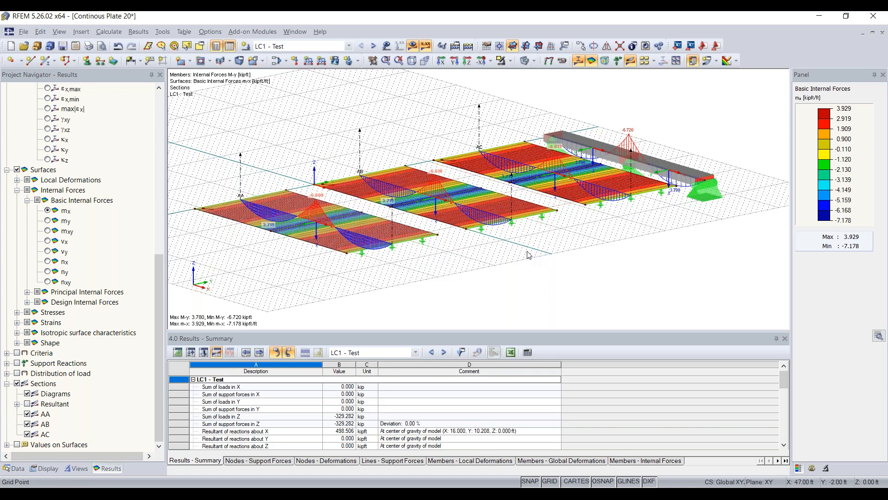
{"action": "left_click", "coordinate": [24, 32]}
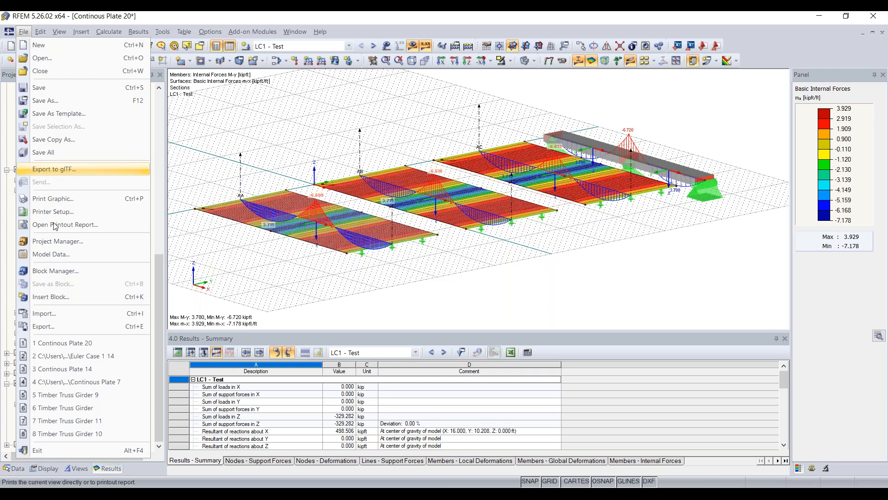
{"action": "left_click", "coordinate": [54, 313]}
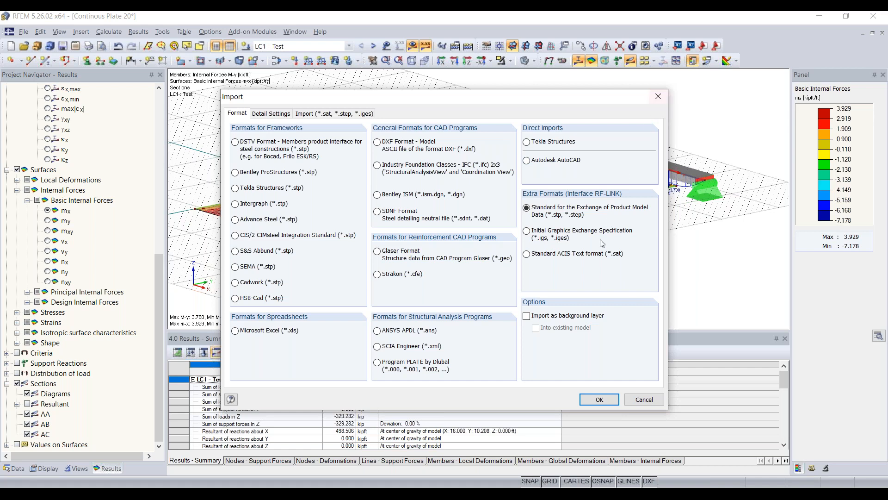
{"action": "left_click", "coordinate": [657, 97]}
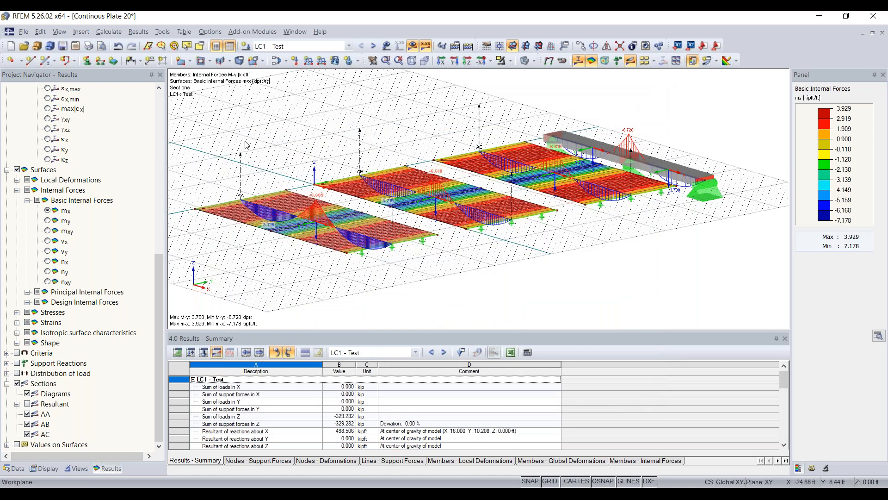
Review the general data of the Continous Plate 20 model and its upward and downward local z-axis orientation options, without applying changes.
{"action": "left_click", "coordinate": [15, 468]}
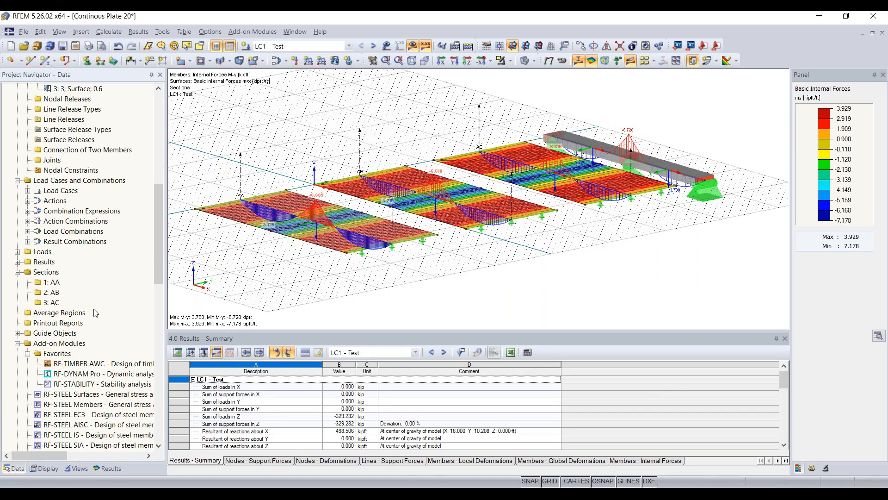
{"action": "left_click_drag", "start_coordinate": [160, 250], "coordinate": [160, 157]}
{"action": "right_click", "coordinate": [122, 152]}
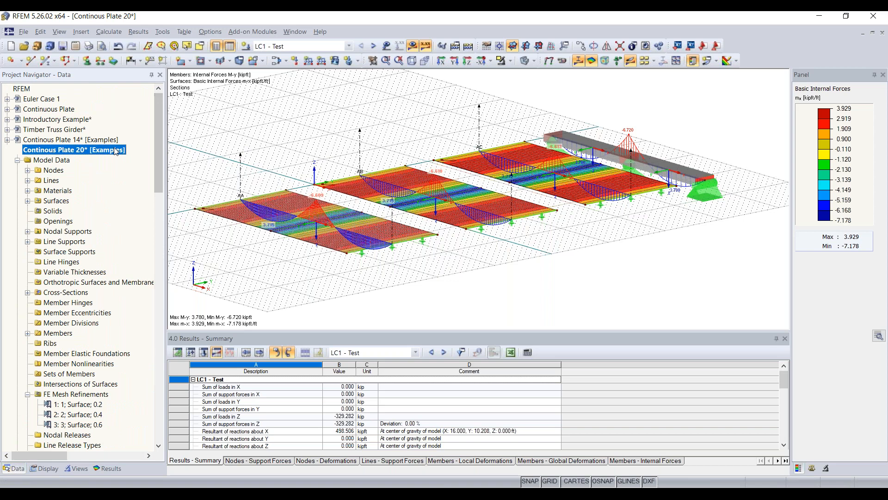
{"action": "left_click", "coordinate": [268, 141]}
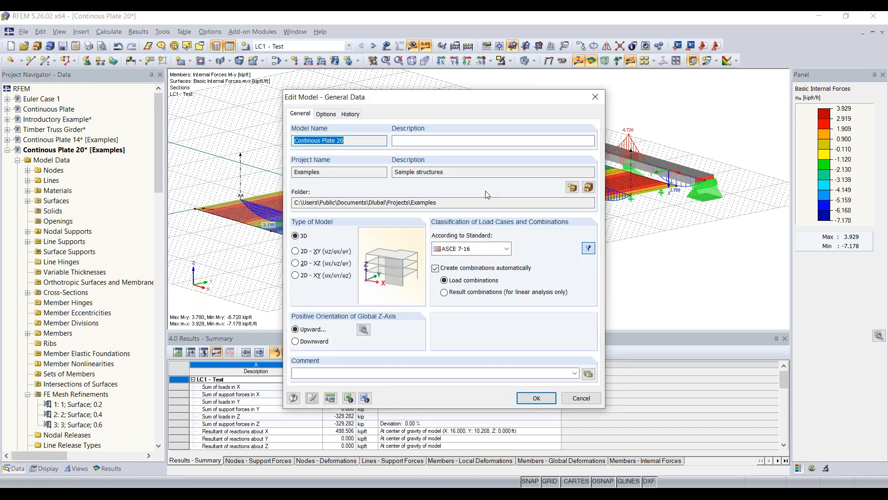
{"action": "left_click", "coordinate": [363, 329]}
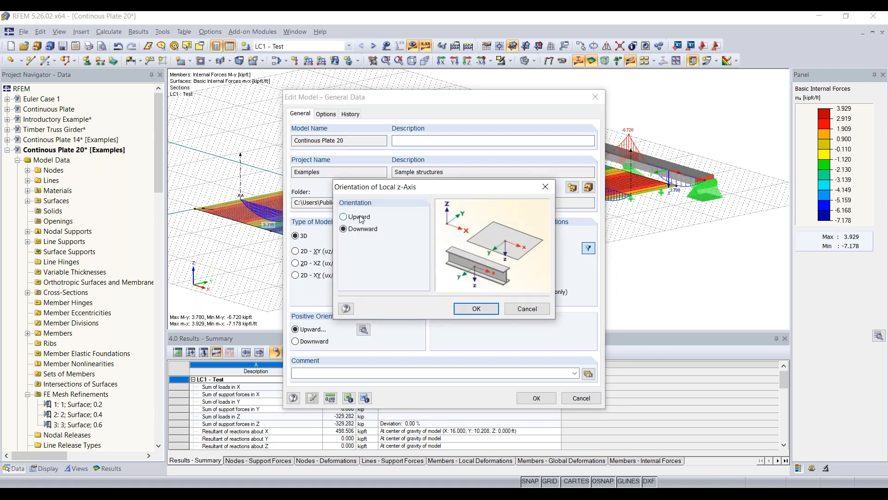
{"action": "left_click", "coordinate": [366, 221]}
{"action": "left_click", "coordinate": [363, 231]}
{"action": "left_click", "coordinate": [543, 191]}
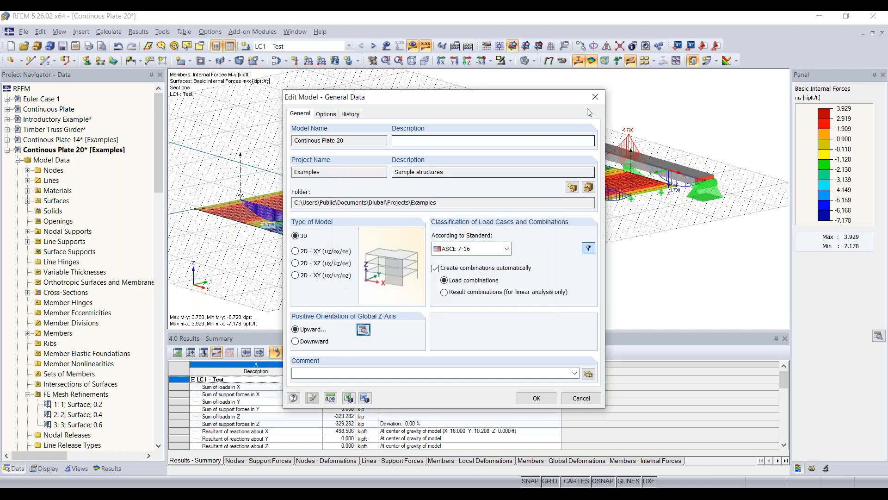
{"action": "left_click", "coordinate": [595, 97]}
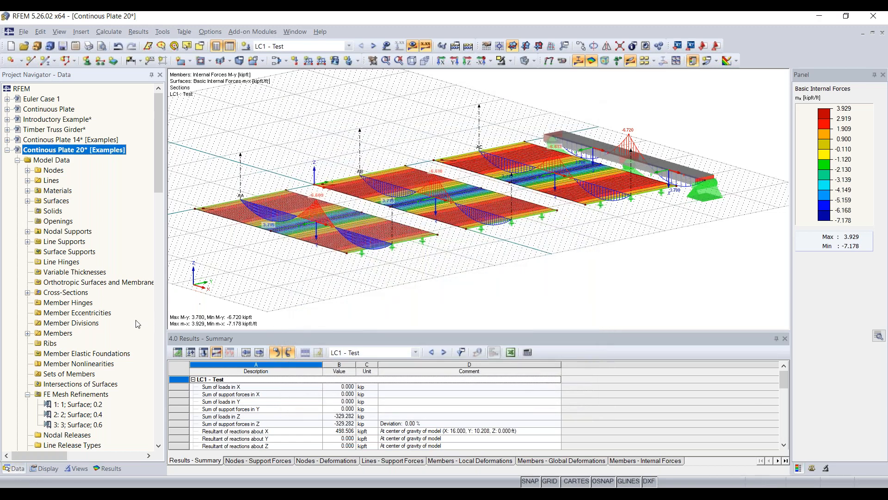
{"action": "scroll", "coordinate": [139, 321], "scroll_direction": "down", "scroll_amount": 14}
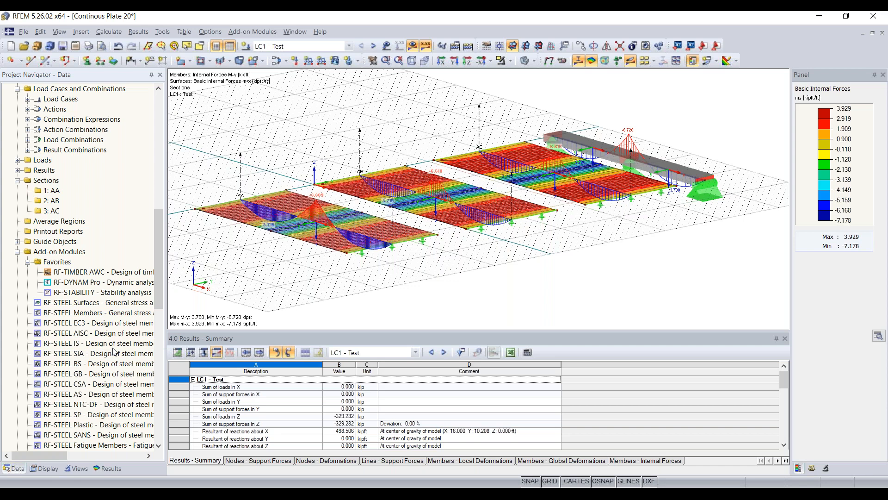
{"action": "scroll", "coordinate": [113, 351], "scroll_direction": "down", "scroll_amount": 1}
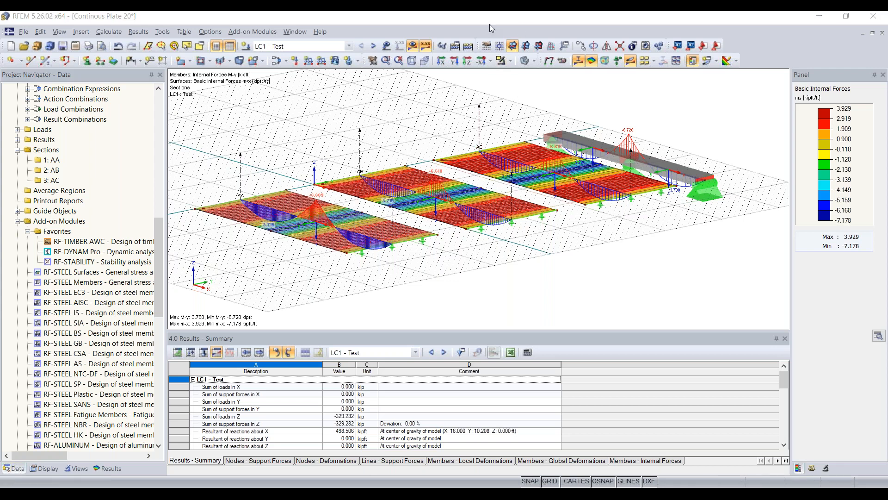
Switch to the PowerPoint presenter view and advance the presentation to the Coffee Break slide.
{"action": "mouse_move", "coordinate": [515, 482]}
{"action": "left_click", "coordinate": [521, 462]}
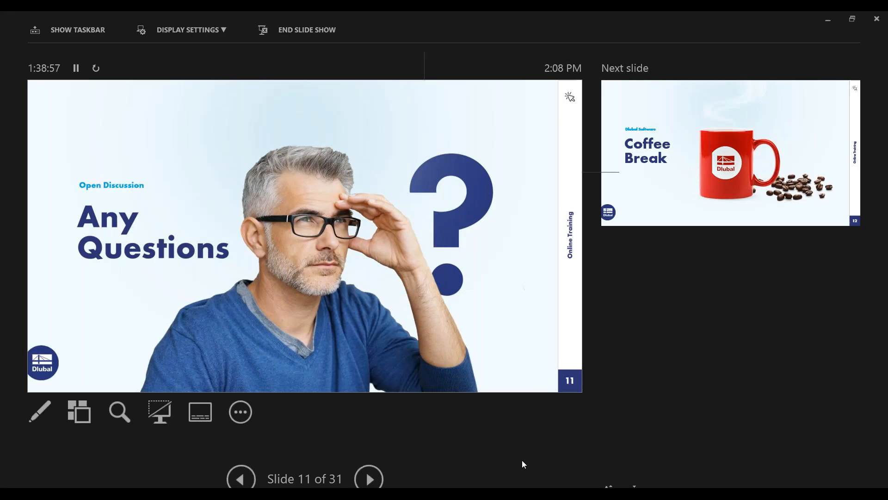
{"action": "left_click", "coordinate": [369, 478]}
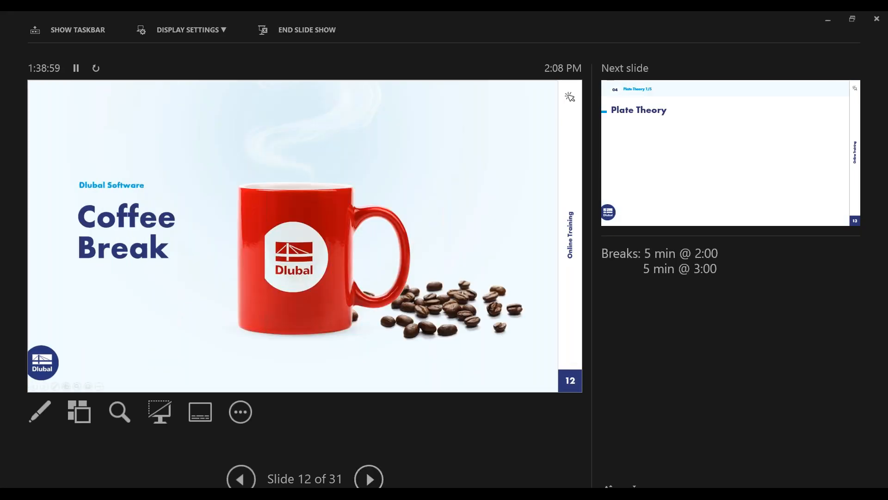
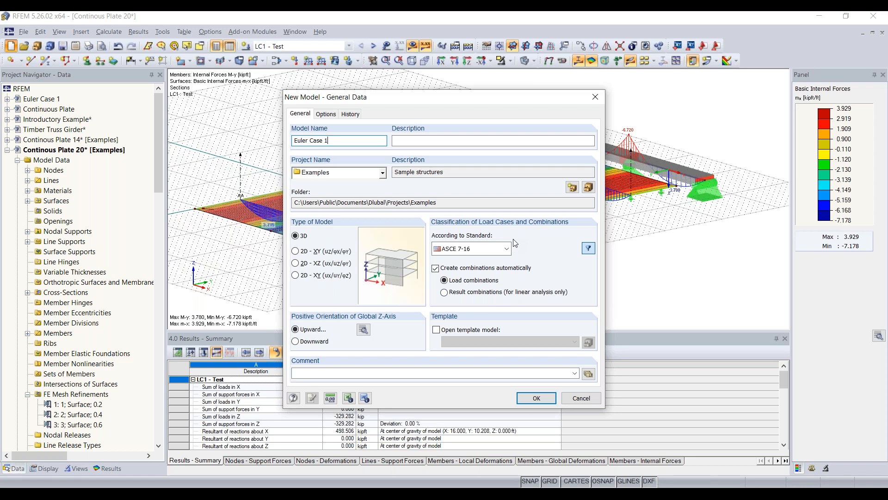
Create the 3D model Euler Case 1 with the global Z-axis upward and the local z-axis downward.
{"action": "left_click", "coordinate": [363, 329]}
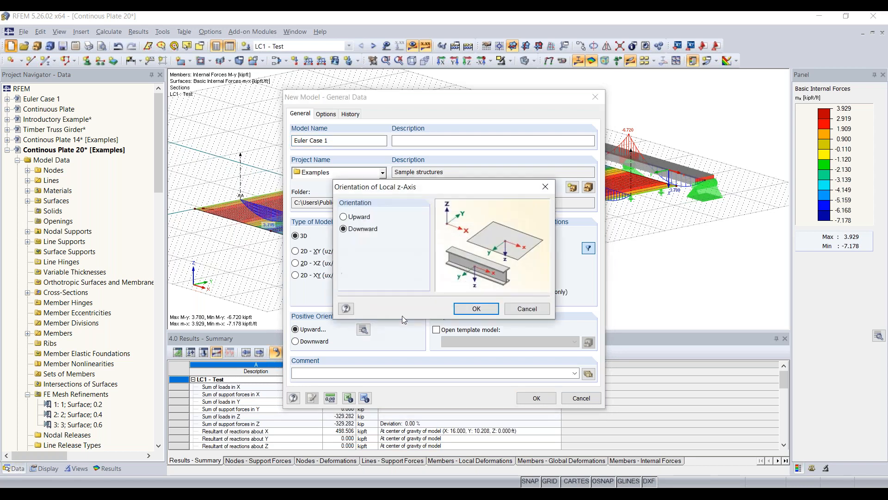
{"action": "left_click", "coordinate": [488, 308]}
{"action": "left_click", "coordinate": [532, 399]}
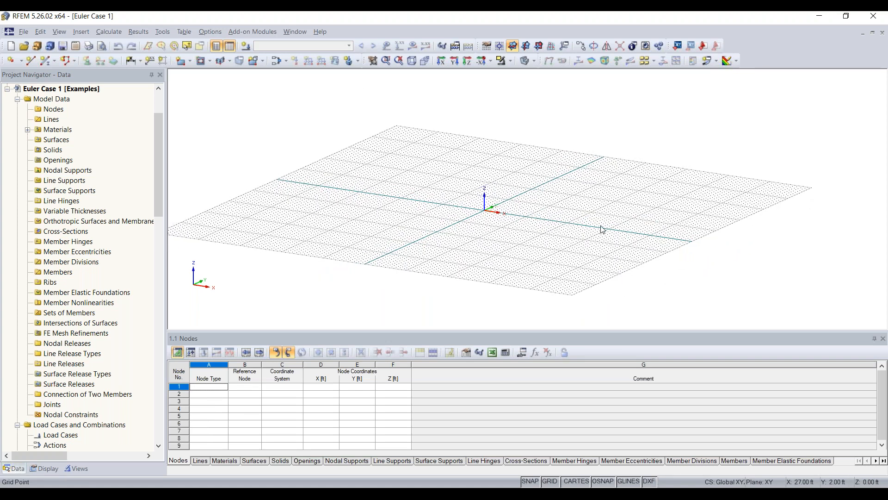
Start a new beam member and open the rolled I-section library to define its new cross-section.
{"action": "left_click", "coordinate": [46, 60]}
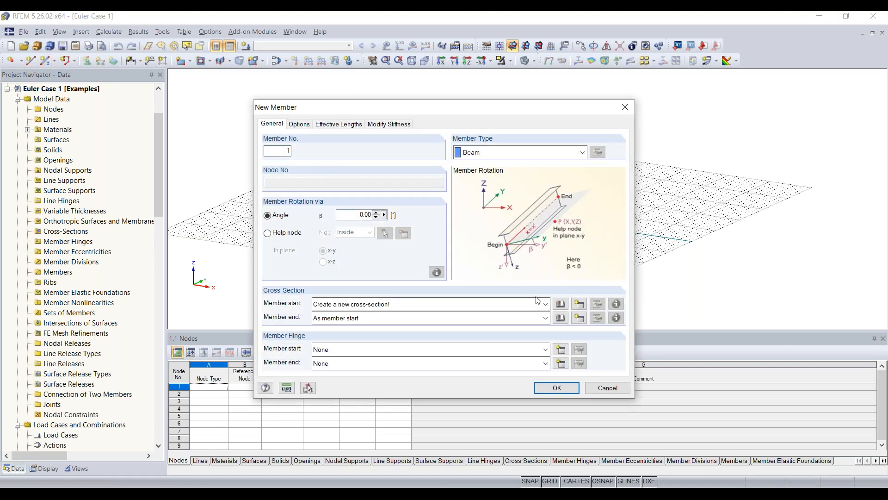
{"action": "left_click", "coordinate": [580, 305]}
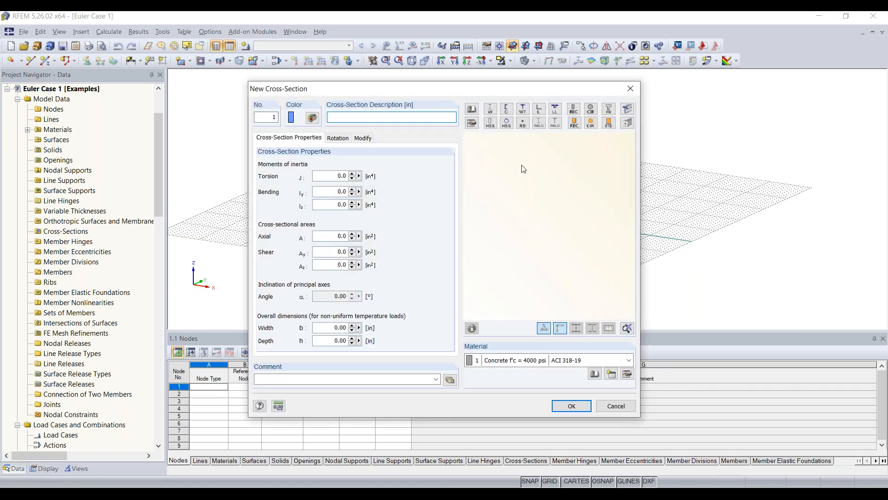
{"action": "left_click", "coordinate": [491, 109]}
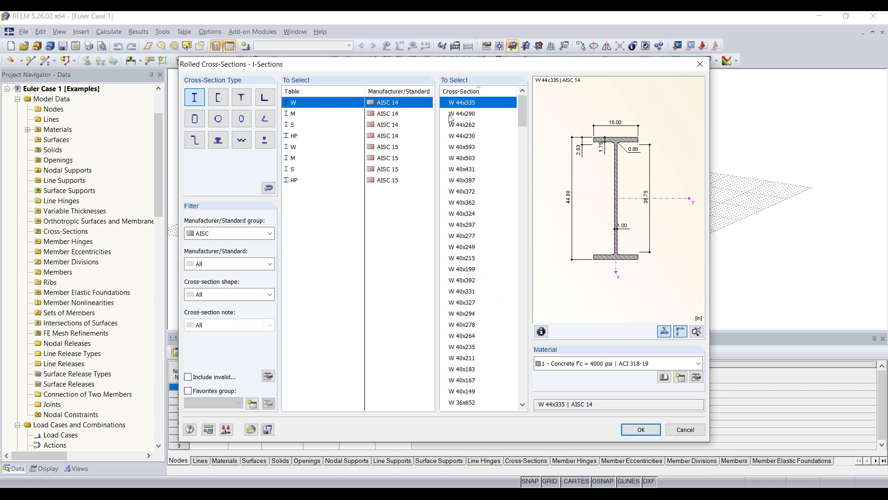
Filter the rolled I-sections to the AISC 15 standard, keeping the AISC group and all cross-section shapes.
{"action": "left_click", "coordinate": [216, 238]}
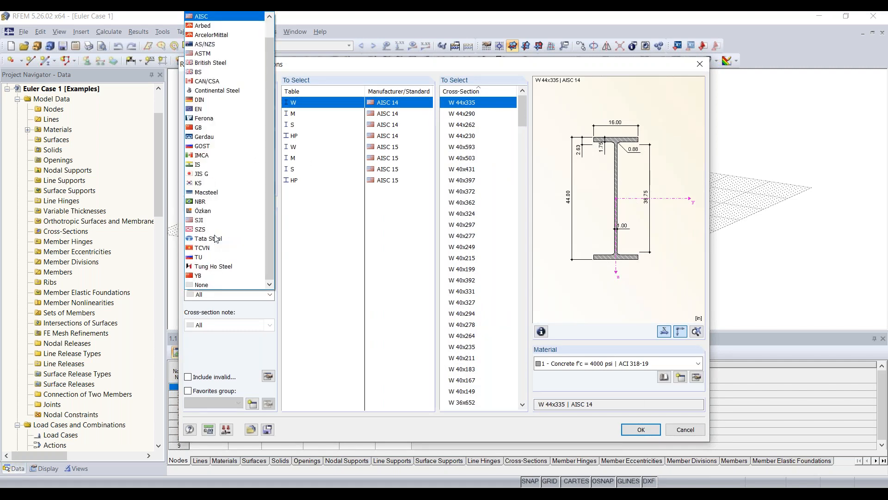
{"action": "left_click", "coordinate": [208, 267]}
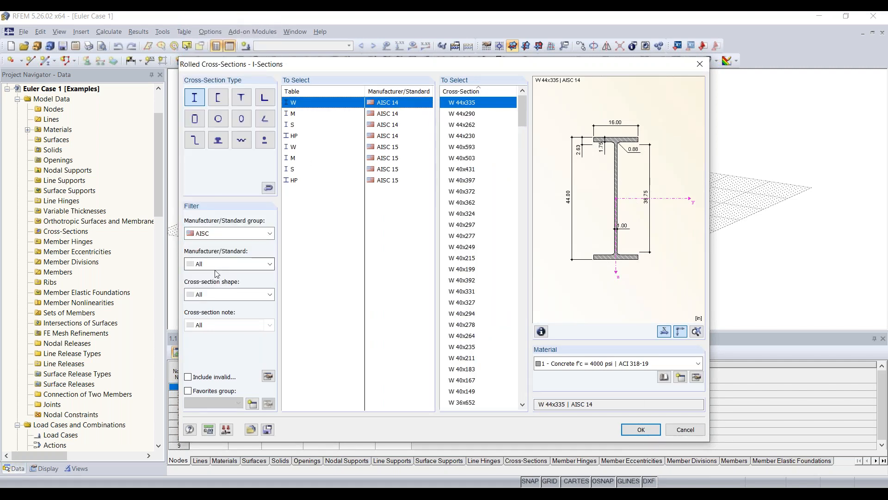
{"action": "left_click", "coordinate": [215, 265]}
{"action": "left_click", "coordinate": [217, 294]}
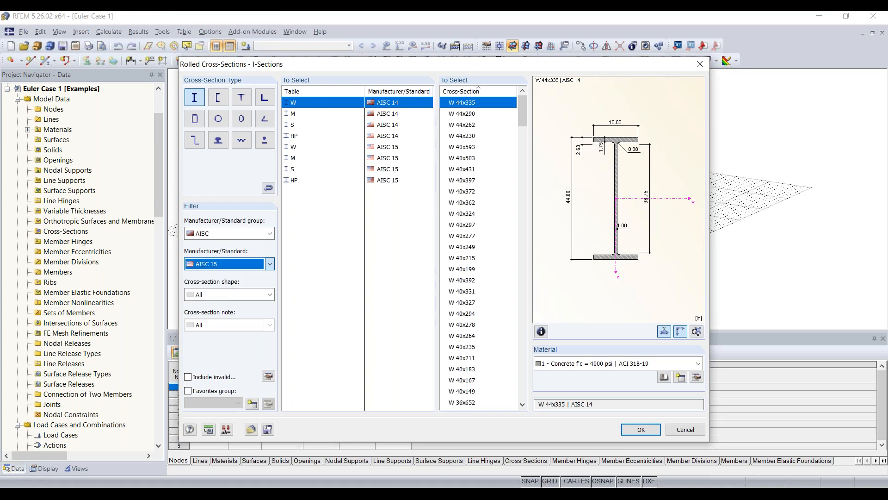
{"action": "left_click", "coordinate": [221, 295]}
{"action": "left_click", "coordinate": [226, 305]}
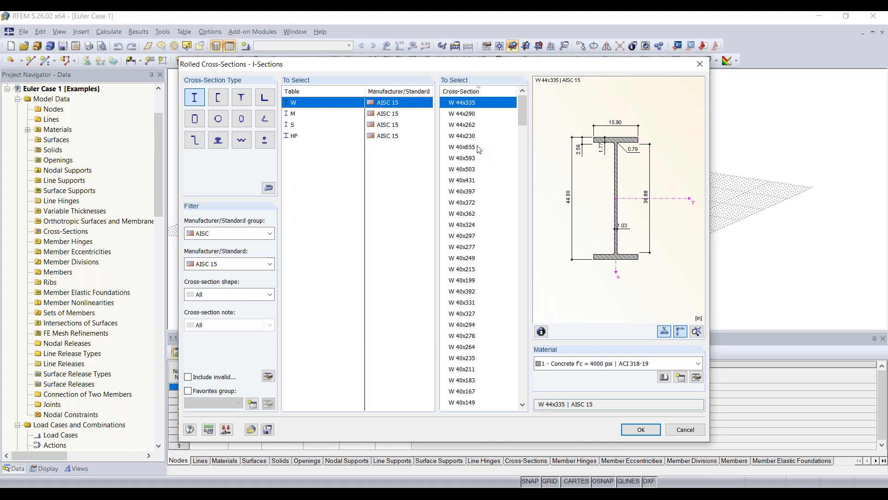
Choose the W 12x35 section from the AISC 15 W-shapes for the new beam member.
{"action": "scroll", "coordinate": [477, 144], "scroll_direction": "down", "scroll_amount": 20}
{"action": "scroll", "coordinate": [478, 148], "scroll_direction": "down", "scroll_amount": 20}
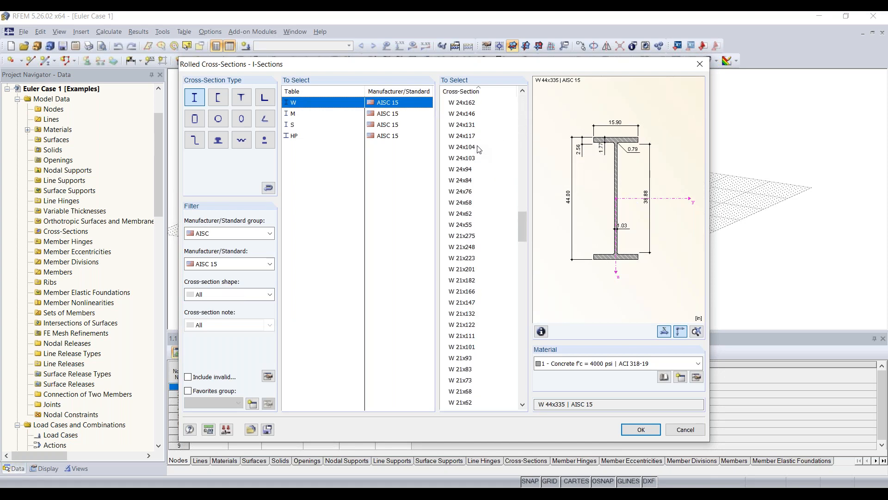
{"action": "scroll", "coordinate": [479, 149], "scroll_direction": "down", "scroll_amount": 20}
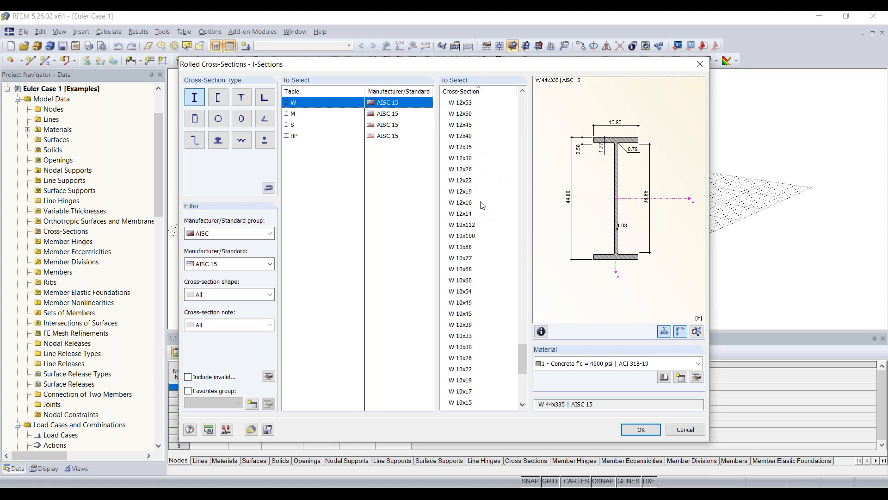
{"action": "left_click", "coordinate": [463, 147]}
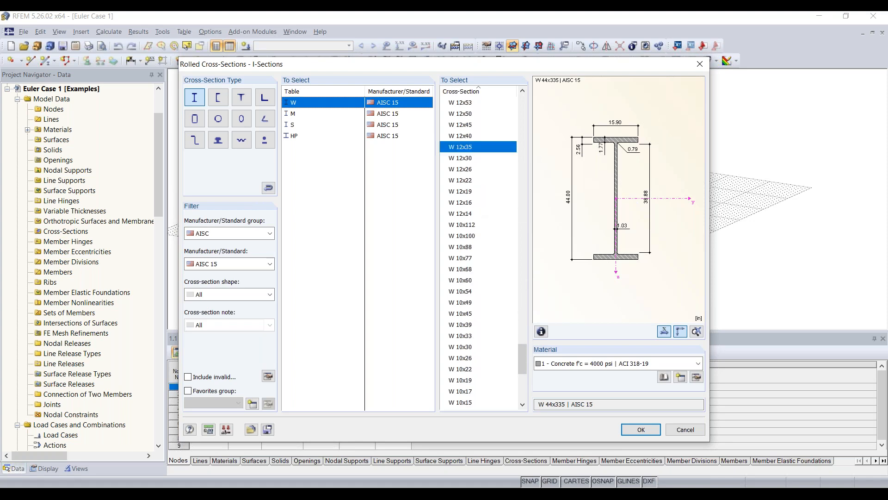
Import Steel A992 as the section's material, filtering the material library to the ASTM group and the ANSI/AISC 360-16:2016 standard.
{"action": "left_click", "coordinate": [628, 365]}
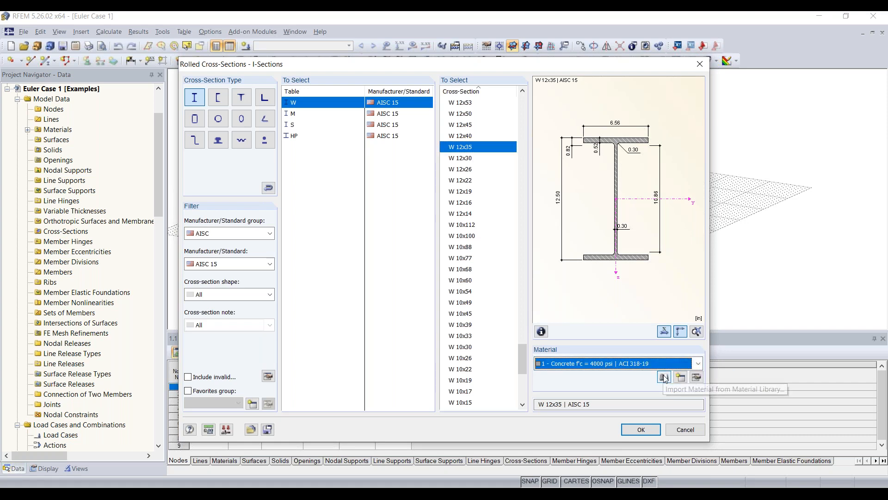
{"action": "left_click", "coordinate": [664, 376]}
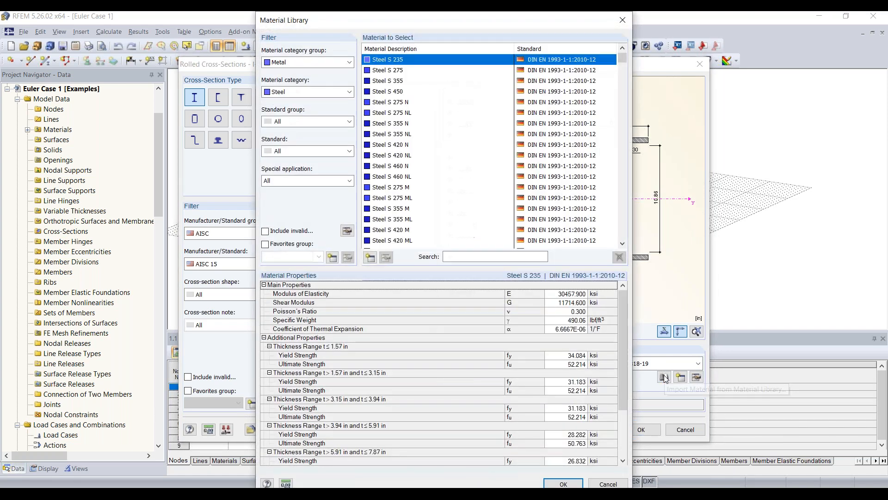
{"action": "left_click", "coordinate": [294, 94]}
{"action": "left_click", "coordinate": [294, 95]}
{"action": "left_click", "coordinate": [296, 121]}
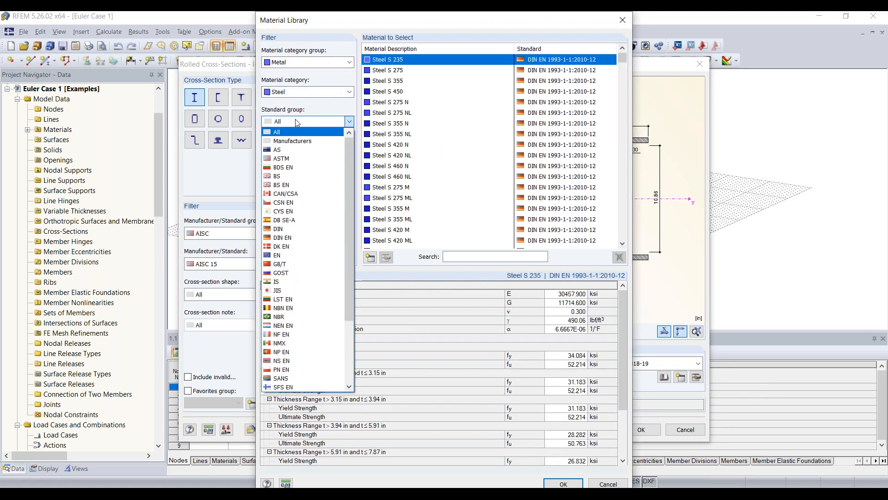
{"action": "left_click", "coordinate": [294, 158]}
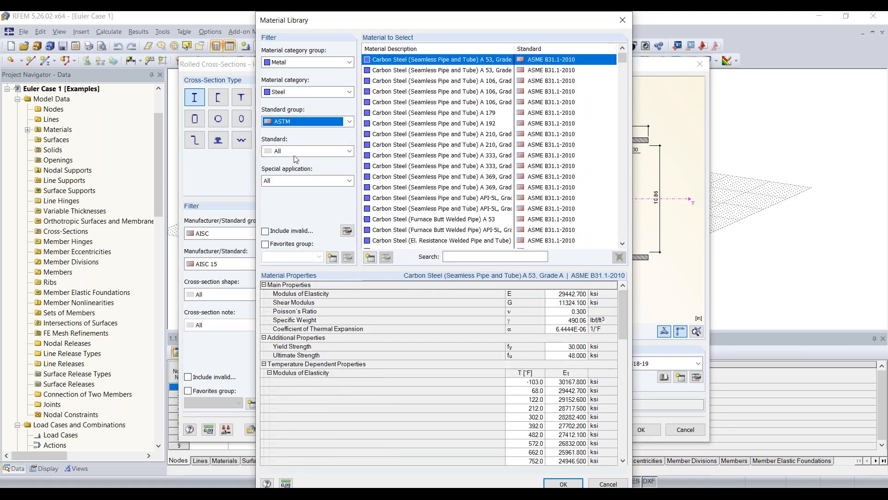
{"action": "left_click", "coordinate": [293, 152]}
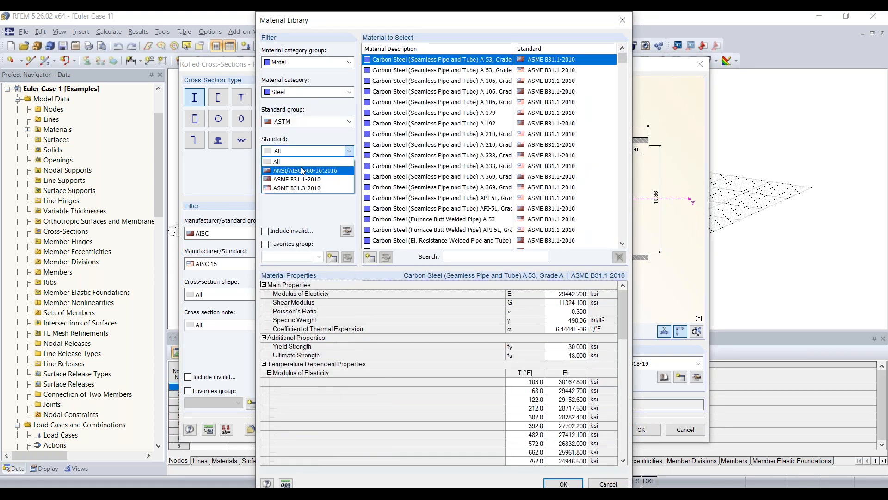
{"action": "left_click", "coordinate": [296, 169]}
{"action": "scroll", "coordinate": [433, 133], "scroll_direction": "down", "scroll_amount": 5}
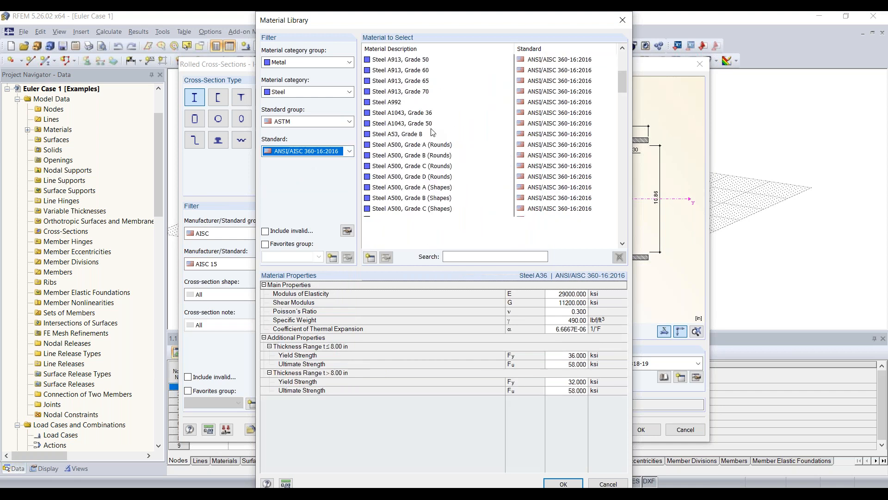
{"action": "left_click", "coordinate": [392, 102]}
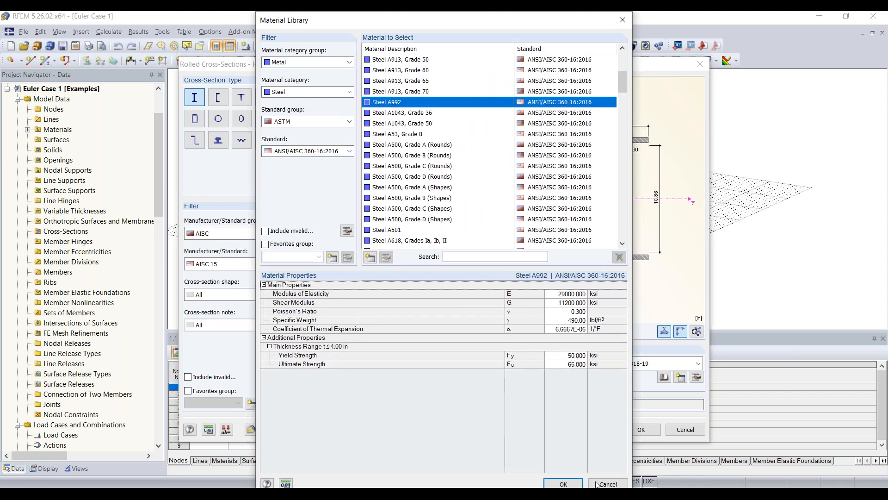
{"action": "left_click", "coordinate": [563, 484]}
Accept the W 12x35 cross-section and the beam member definition with no hinges and zero rotation.
{"action": "left_click", "coordinate": [645, 431]}
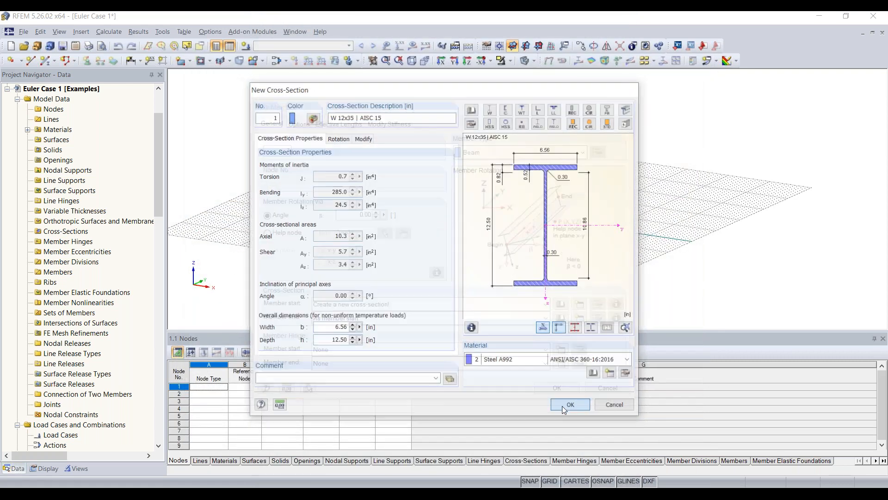
{"action": "left_click", "coordinate": [563, 407]}
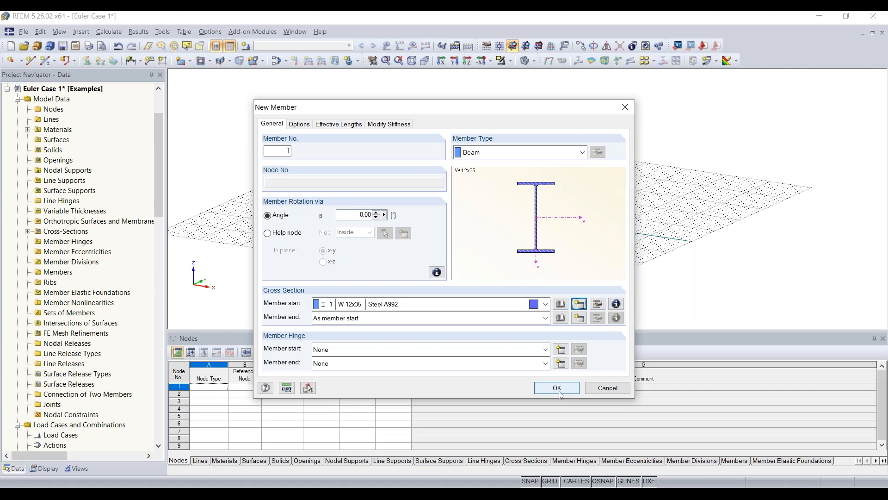
{"action": "left_click", "coordinate": [558, 388]}
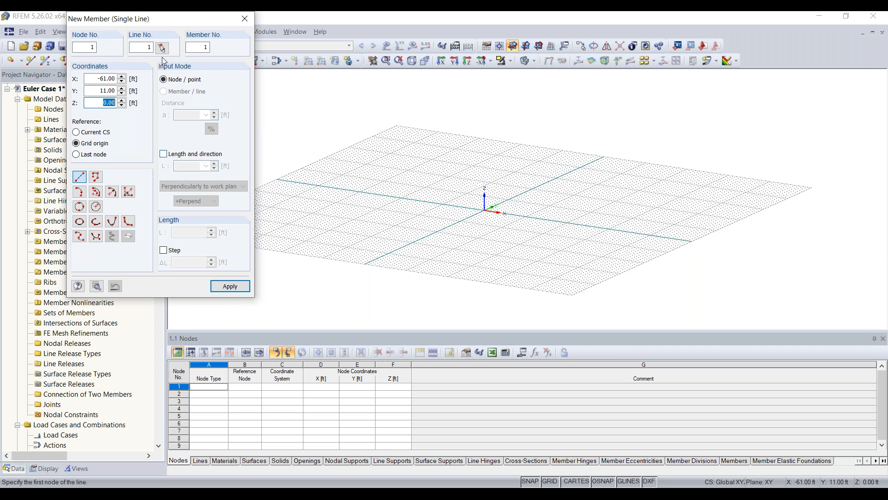
Place a 30 ft column member from the grid origin, directed perpendicularly to the work plane in the positive direction.
{"action": "left_click_drag", "start_coordinate": [153, 19], "coordinate": [138, 76]}
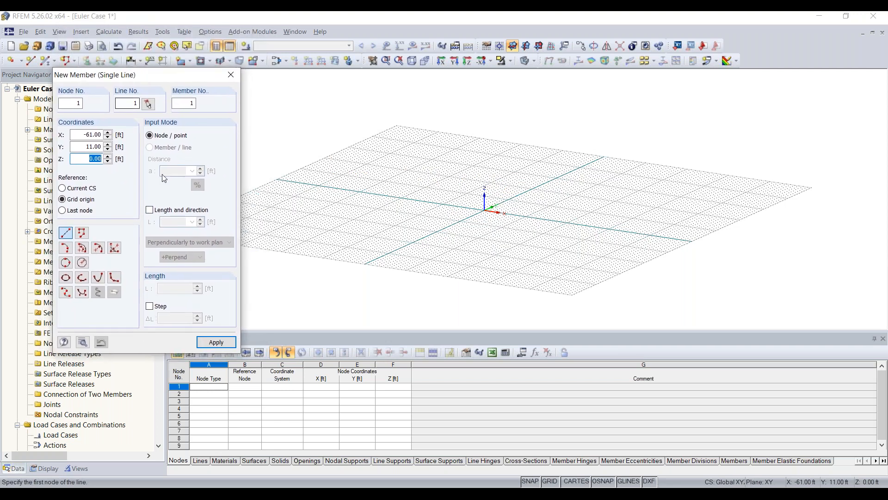
{"action": "left_click", "coordinate": [168, 210]}
{"action": "left_click", "coordinate": [174, 222]}
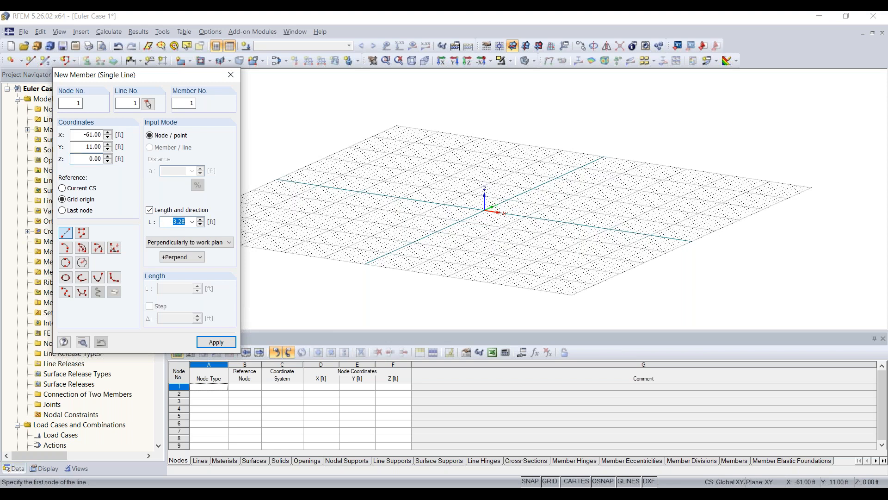
{"action": "type", "text": "30"}
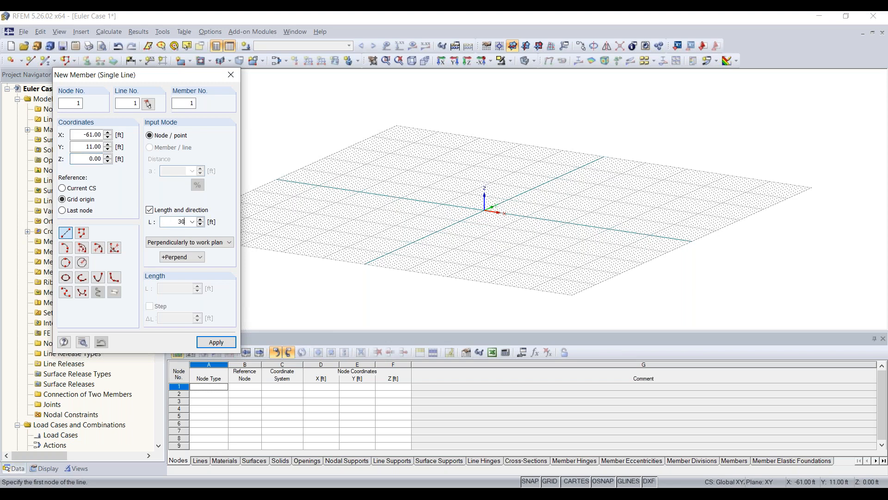
{"action": "left_click", "coordinate": [205, 245]}
{"action": "left_click", "coordinate": [205, 246]}
{"action": "left_click", "coordinate": [493, 226]}
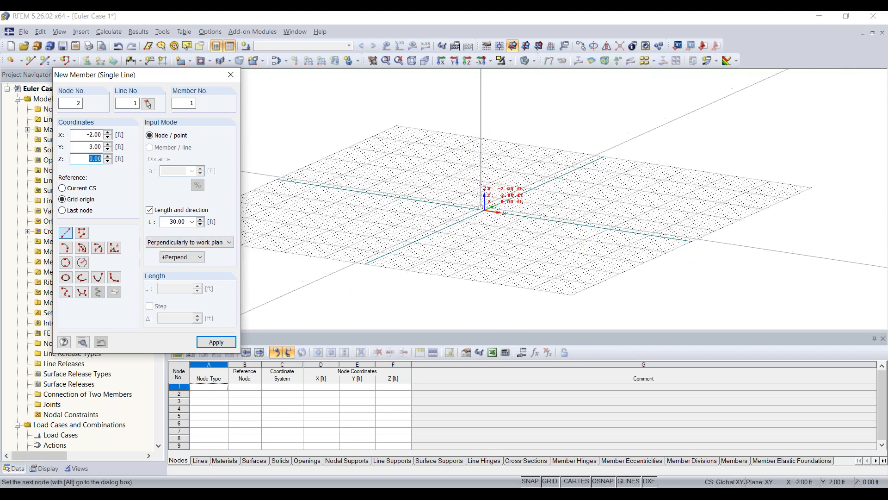
{"action": "left_click", "coordinate": [486, 209]}
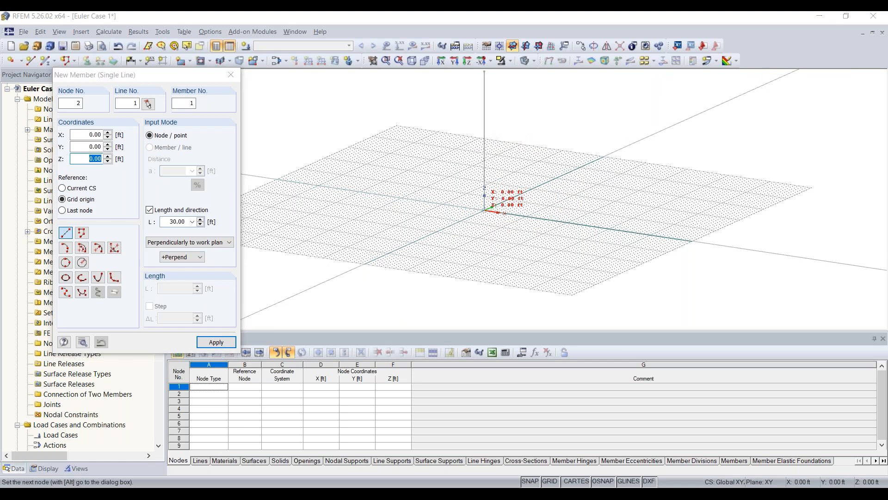
{"action": "middle_click_drag", "start_coordinate": [515, 198], "coordinate": [481, 231]}
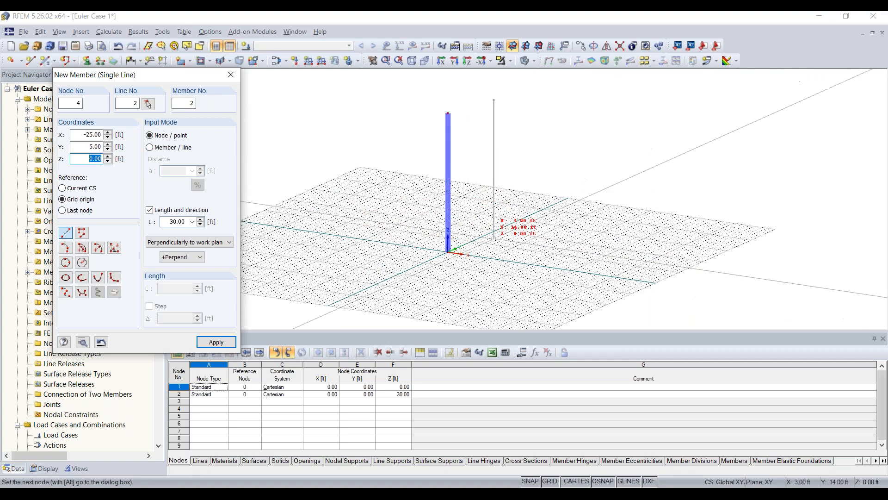
{"action": "key", "text": "Escape"}
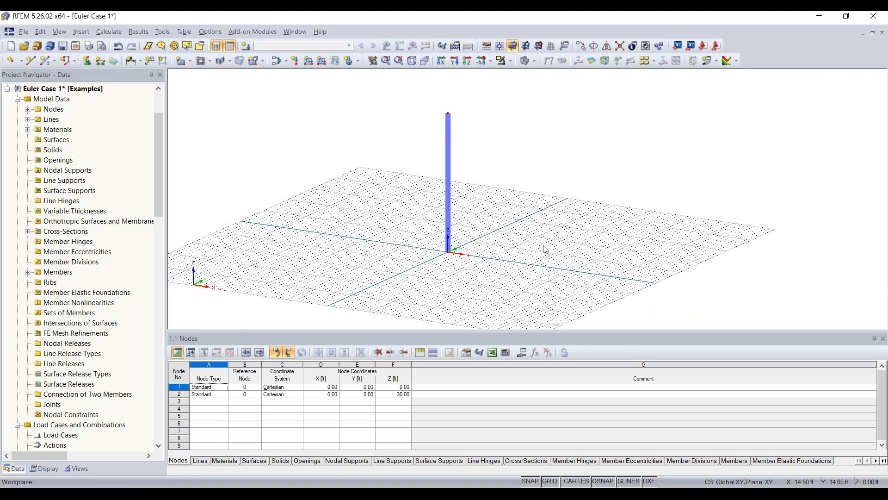
Switch the work plane to YZ, to XZ, and back to XY.
{"action": "left_click", "coordinate": [526, 46]}
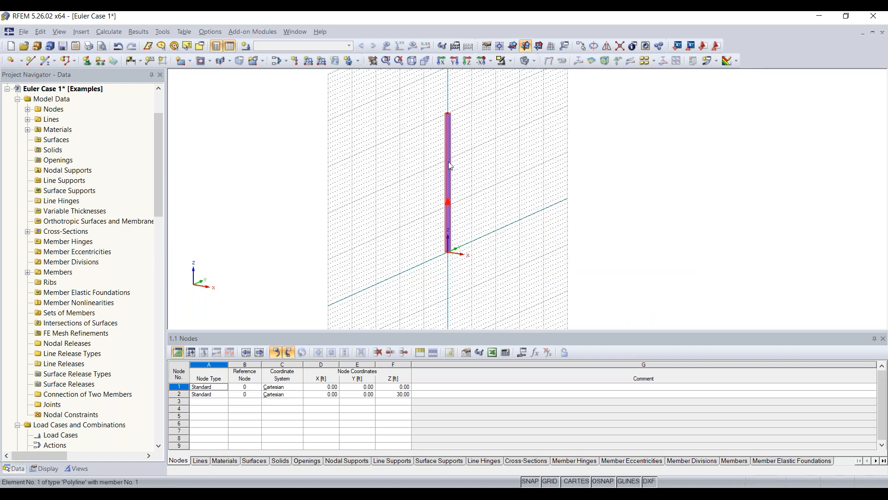
{"action": "left_click", "coordinate": [539, 48]}
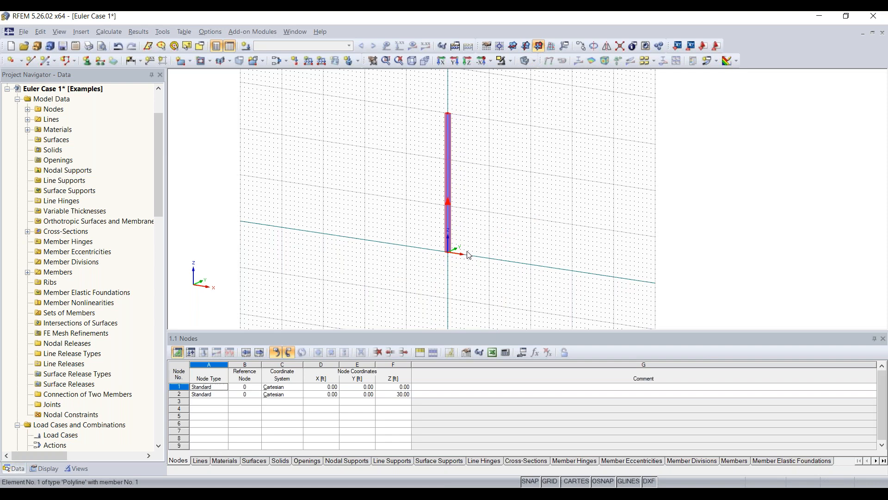
{"action": "left_click", "coordinate": [511, 47]}
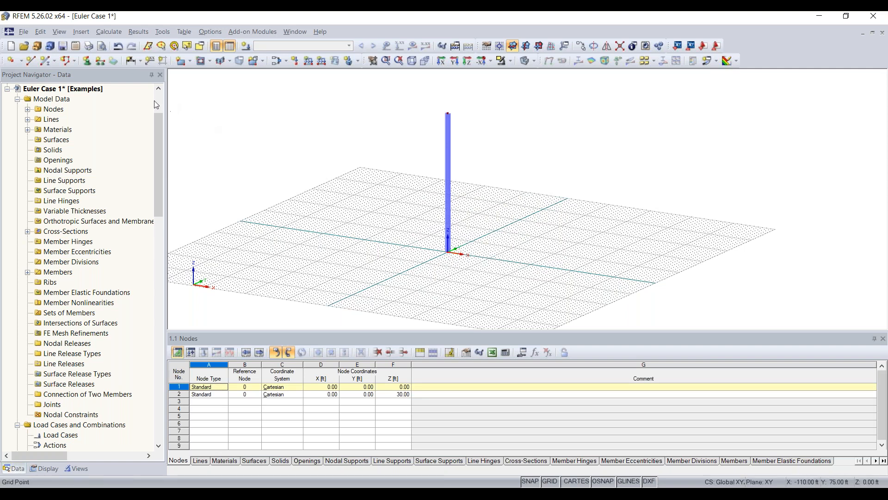
Assign a rigid nodal support to node 1 at the column base.
{"action": "left_click", "coordinate": [86, 63]}
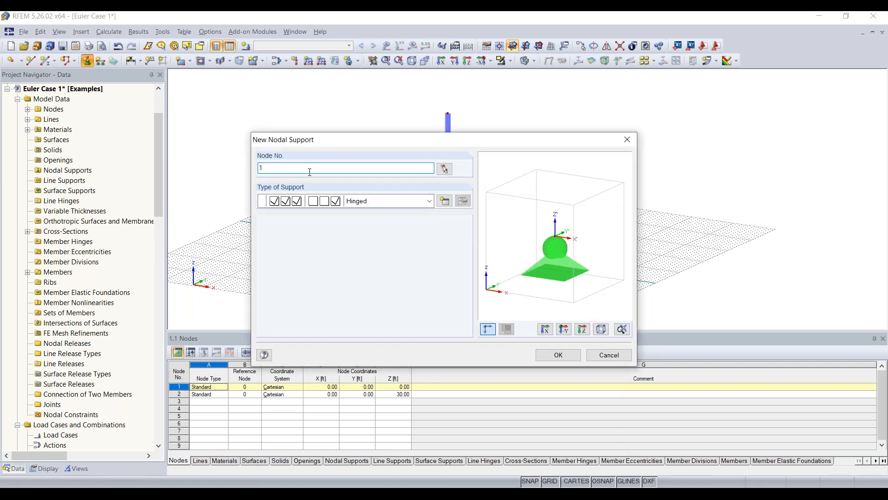
{"action": "left_click", "coordinate": [430, 203]}
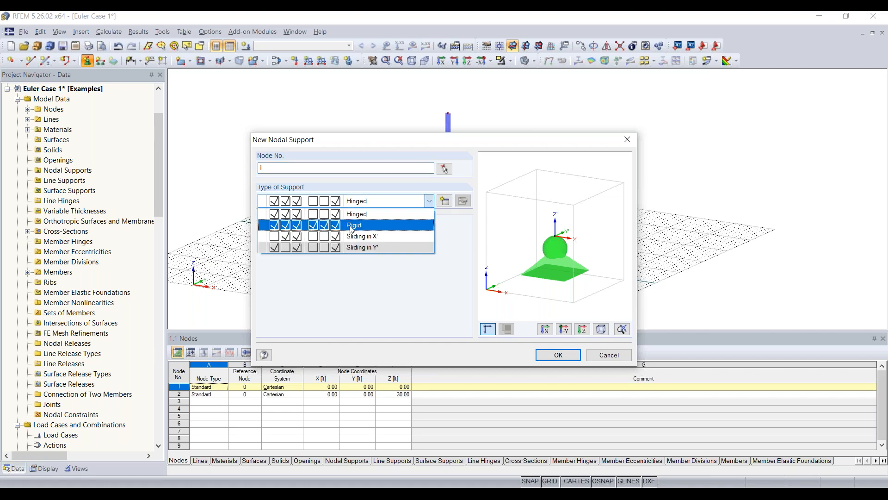
{"action": "left_click", "coordinate": [352, 226]}
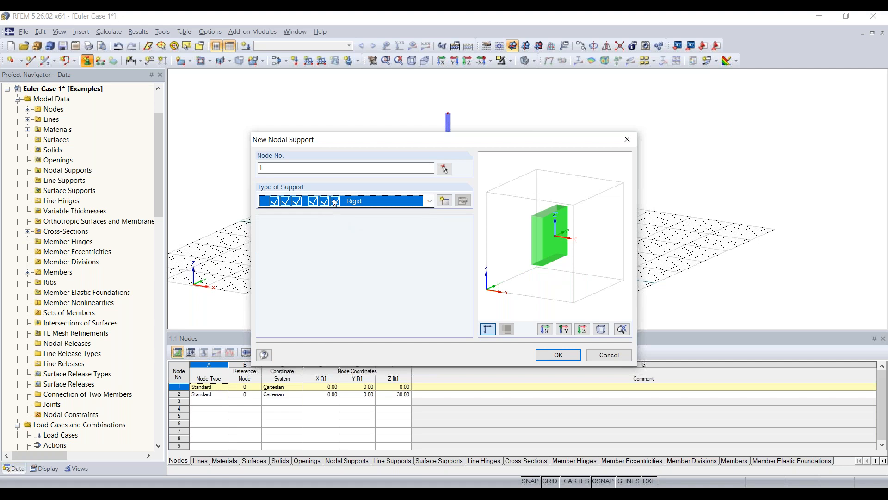
{"action": "left_click", "coordinate": [558, 355]}
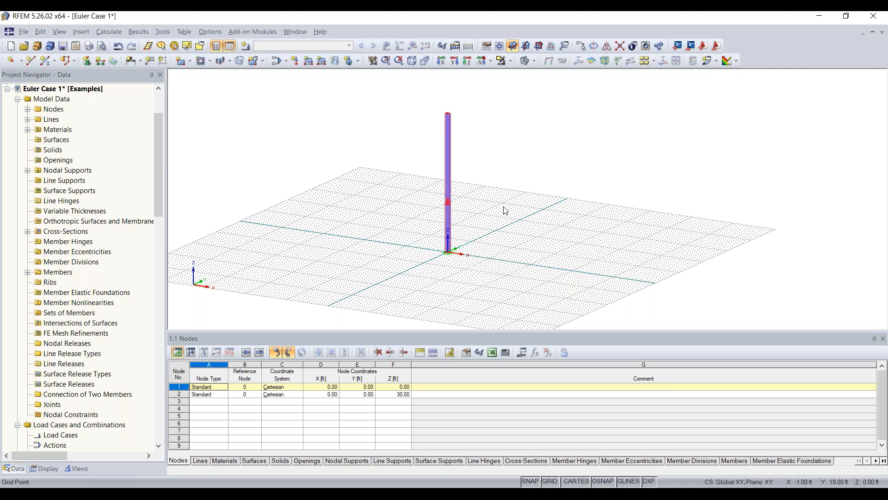
Create load case LC1 described as Test in the Dead category, with self-weight inactive.
{"action": "middle_click_drag", "start_coordinate": [482, 215], "coordinate": [489, 259]}
{"action": "scroll", "coordinate": [476, 245], "scroll_direction": "up", "scroll_amount": 4}
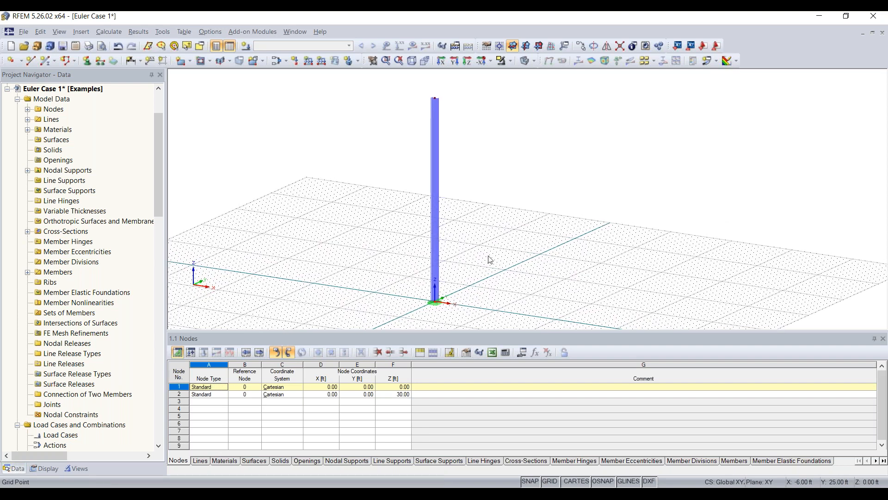
{"action": "left_click", "coordinate": [247, 47]}
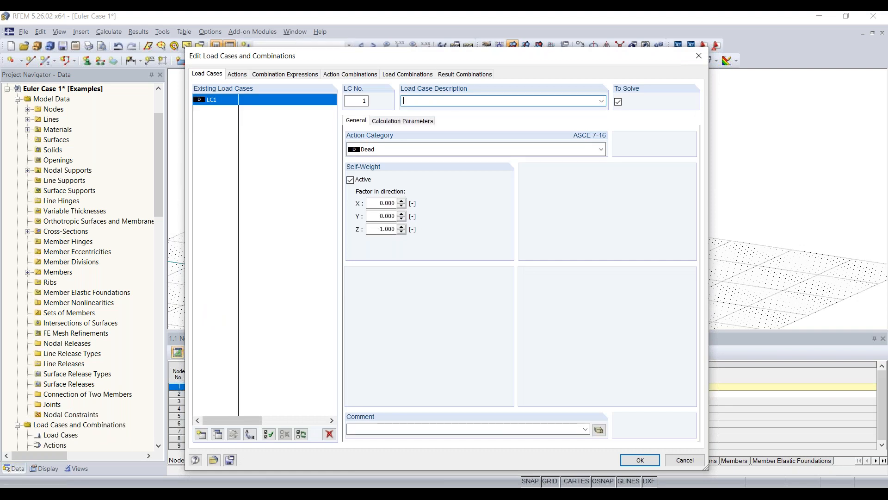
{"action": "type", "text": "Test"}
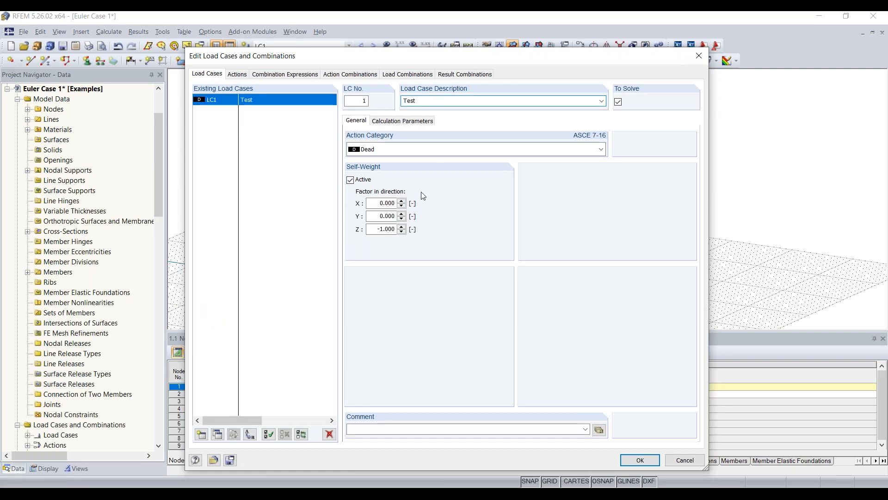
{"action": "left_click", "coordinate": [351, 180]}
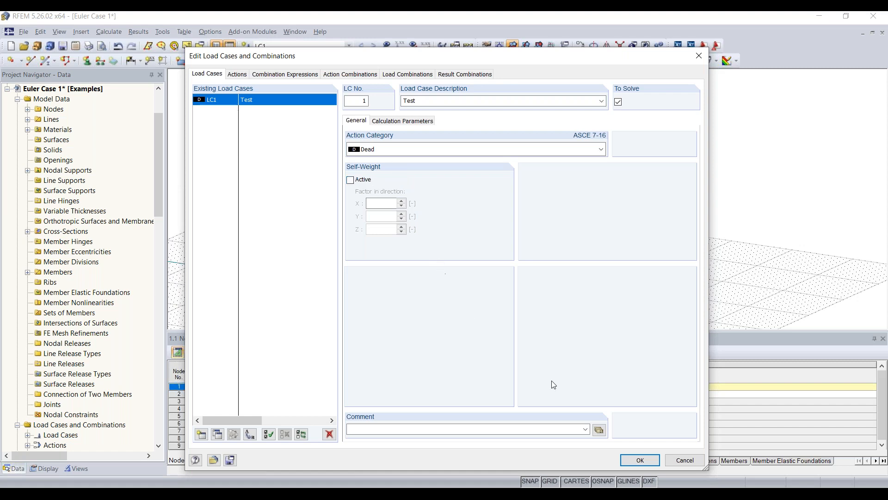
{"action": "left_click", "coordinate": [640, 460]}
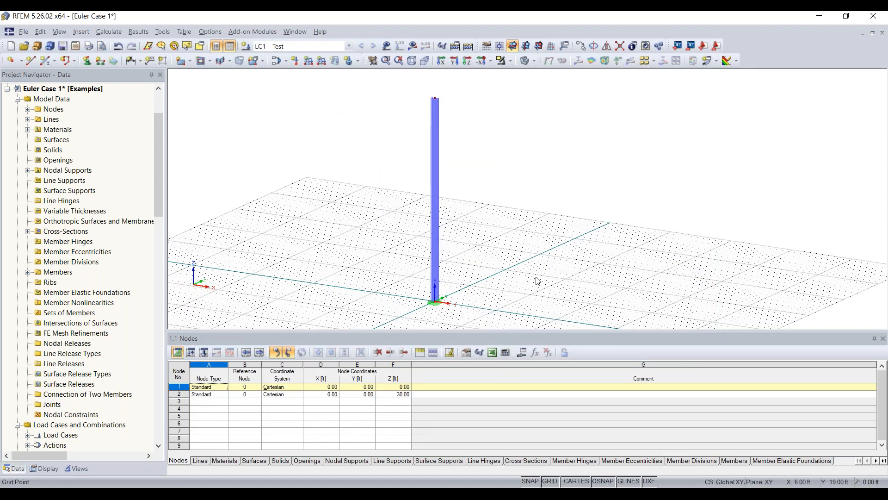
Apply a nodal load to node 2 at the column top with PX 2 kip and PZ -5 kip.
{"action": "scroll", "coordinate": [536, 255], "scroll_direction": "down", "scroll_amount": 1}
{"action": "middle_click_drag", "start_coordinate": [535, 255], "coordinate": [507, 267]}
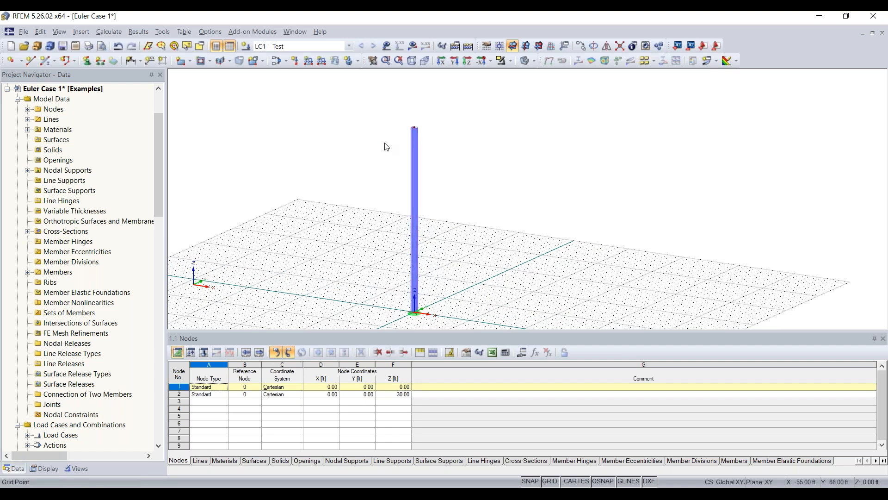
{"action": "left_click_drag", "start_coordinate": [381, 144], "coordinate": [457, 111]}
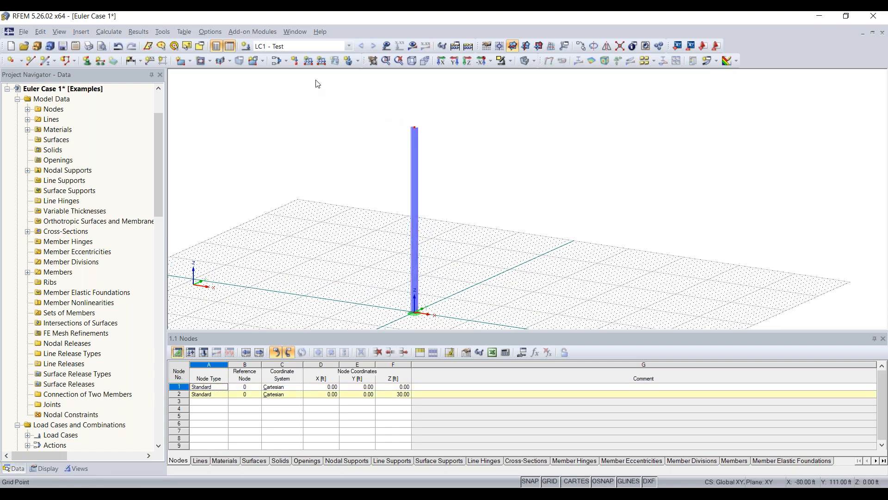
{"action": "left_click", "coordinate": [295, 62]}
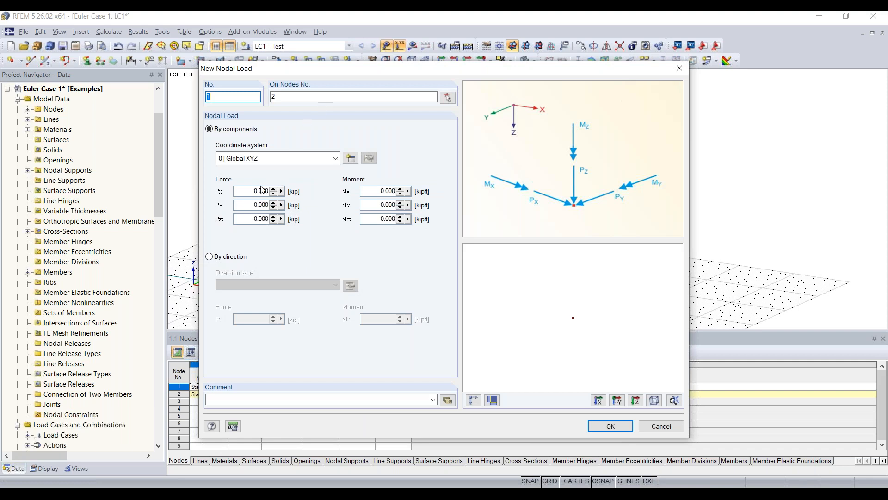
{"action": "left_click", "coordinate": [246, 218]}
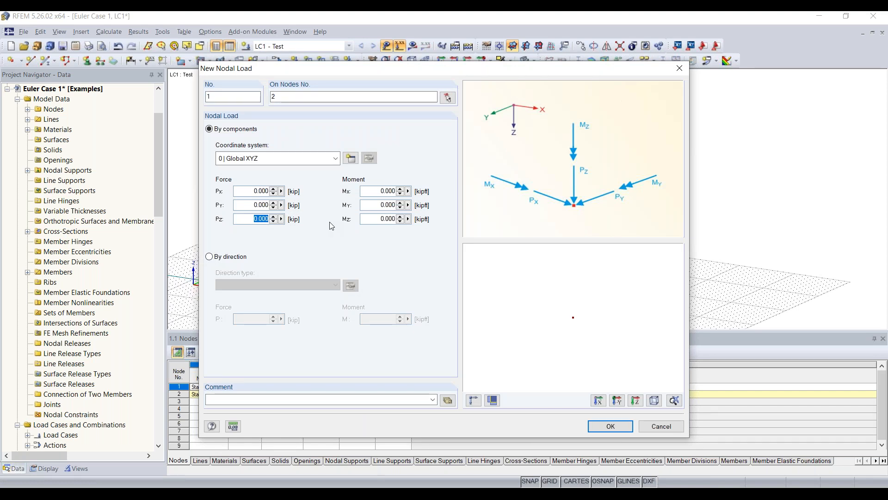
{"action": "type", "text": "-5"}
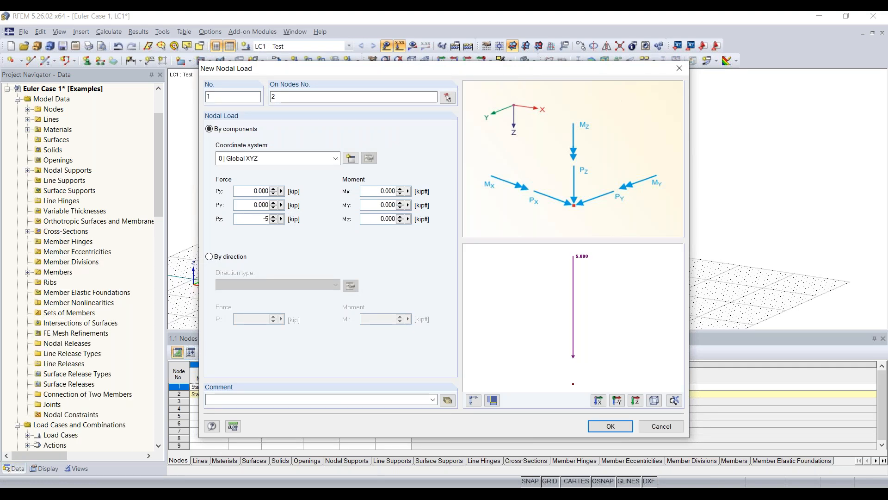
{"action": "left_click", "coordinate": [378, 191]}
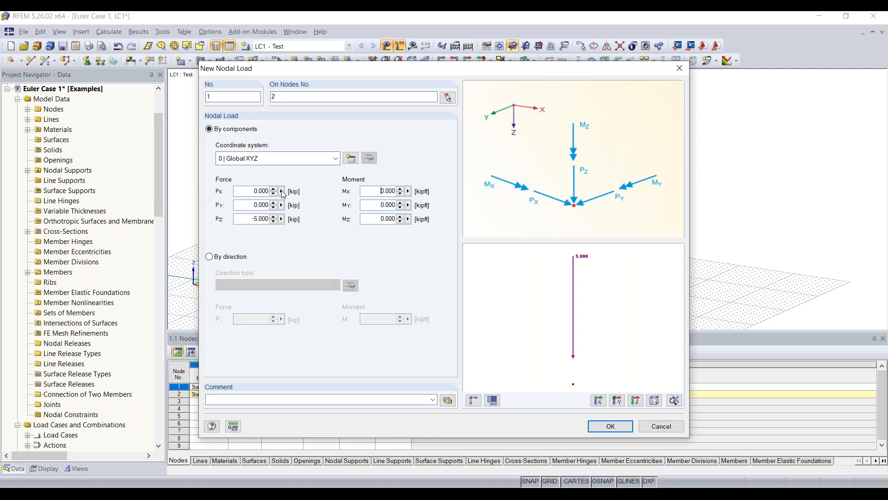
{"action": "double_click", "coordinate": [245, 191]}
{"action": "type", "text": "2"}
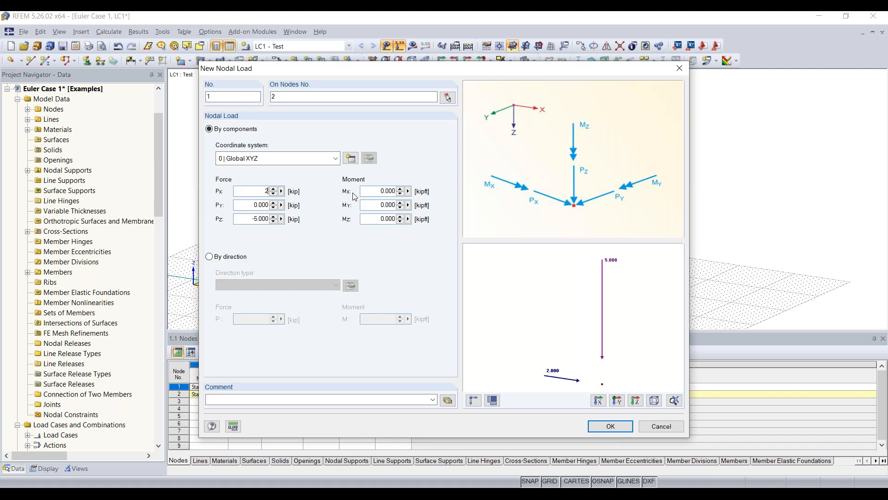
{"action": "left_click", "coordinate": [594, 422]}
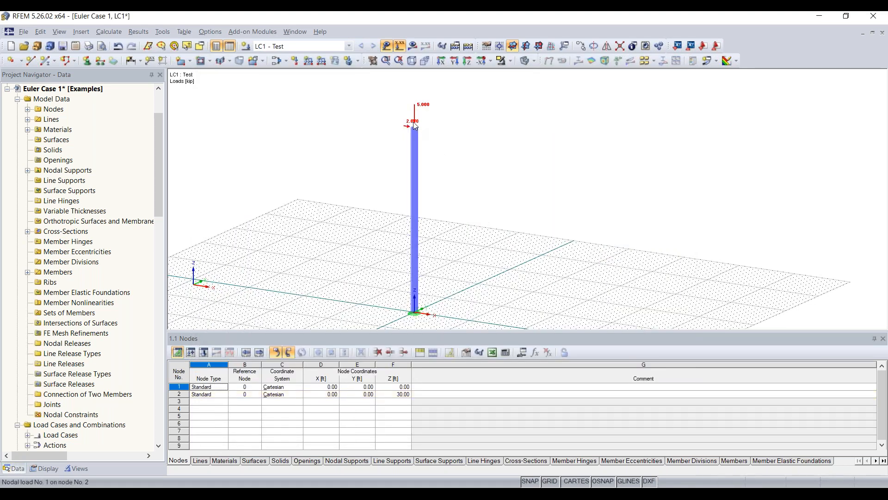
Examine the vertical and horizontal nodal loads at the column top, then the whole loaded column.
{"action": "scroll", "coordinate": [415, 134], "scroll_direction": "up", "scroll_amount": 3}
{"action": "middle_click_drag", "start_coordinate": [460, 131], "coordinate": [448, 196]}
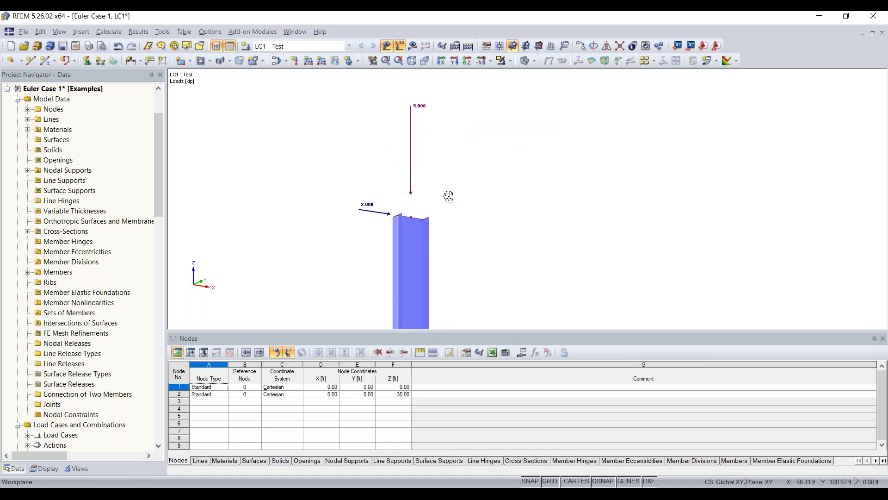
{"action": "scroll", "coordinate": [486, 216], "scroll_direction": "down", "scroll_amount": 1}
{"action": "scroll", "coordinate": [485, 217], "scroll_direction": "down", "scroll_amount": 2}
{"action": "middle_click_drag", "start_coordinate": [487, 179], "coordinate": [482, 139]}
{"action": "scroll", "coordinate": [488, 151], "scroll_direction": "down", "scroll_amount": 3}
{"action": "scroll", "coordinate": [517, 223], "scroll_direction": "down", "scroll_amount": 1}
{"action": "middle_click_drag", "start_coordinate": [517, 222], "coordinate": [493, 186]}
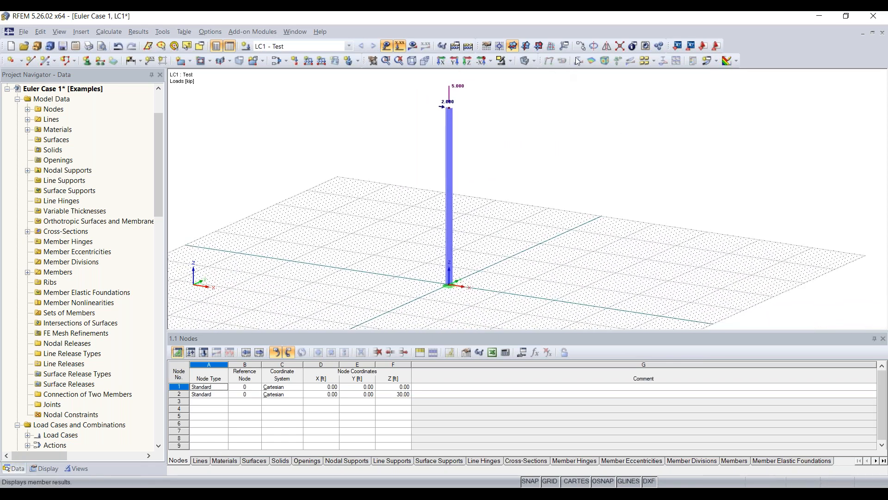
Calculate load case LC1 and view its global deformations u in the XZ elevation.
{"action": "left_click", "coordinate": [468, 47]}
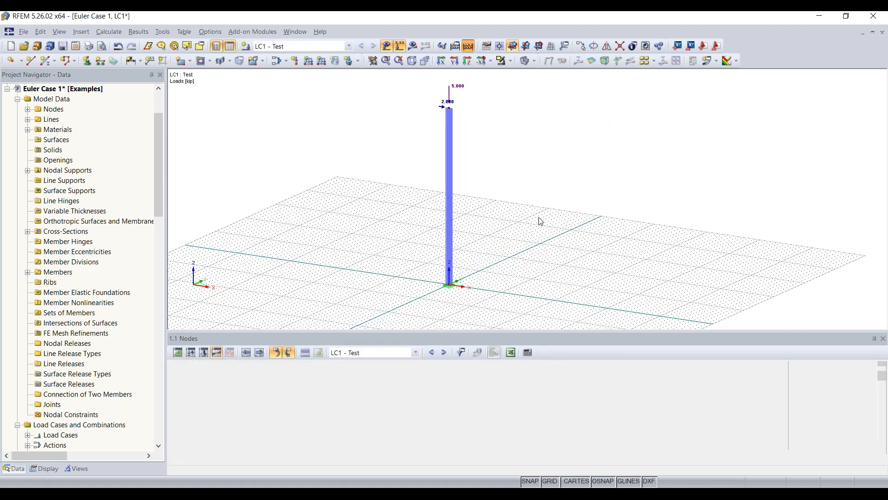
{"action": "left_click", "coordinate": [444, 299]}
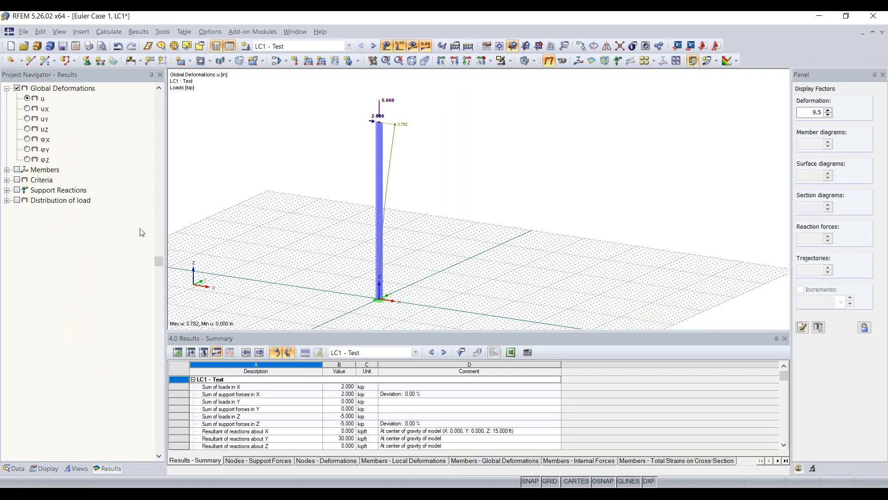
{"action": "left_click_drag", "start_coordinate": [158, 261], "coordinate": [159, 226]}
{"action": "left_click_drag", "start_coordinate": [157, 106], "coordinate": [158, 105]}
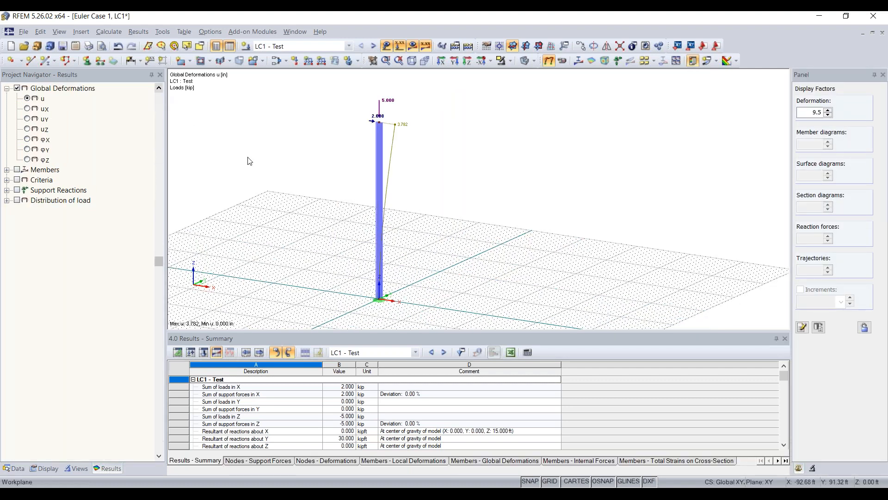
{"action": "middle_click_drag", "start_coordinate": [461, 186], "coordinate": [463, 109], "text": "ctrl"}
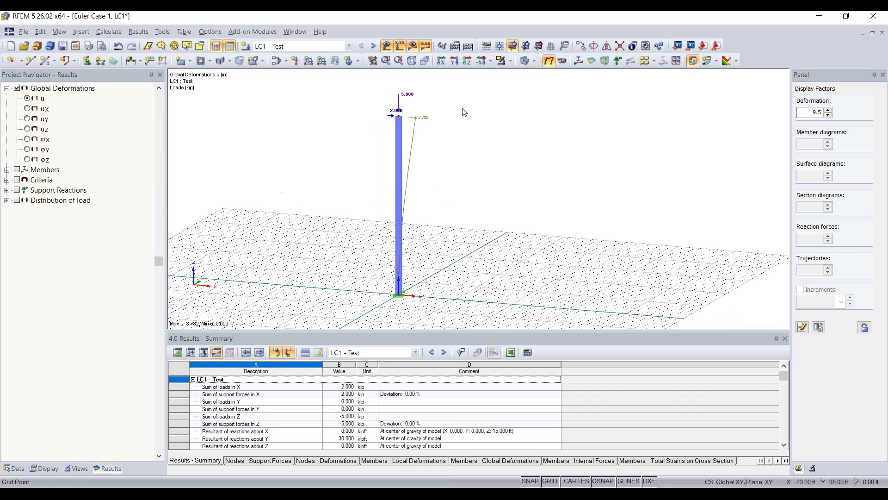
{"action": "left_click", "coordinate": [454, 64]}
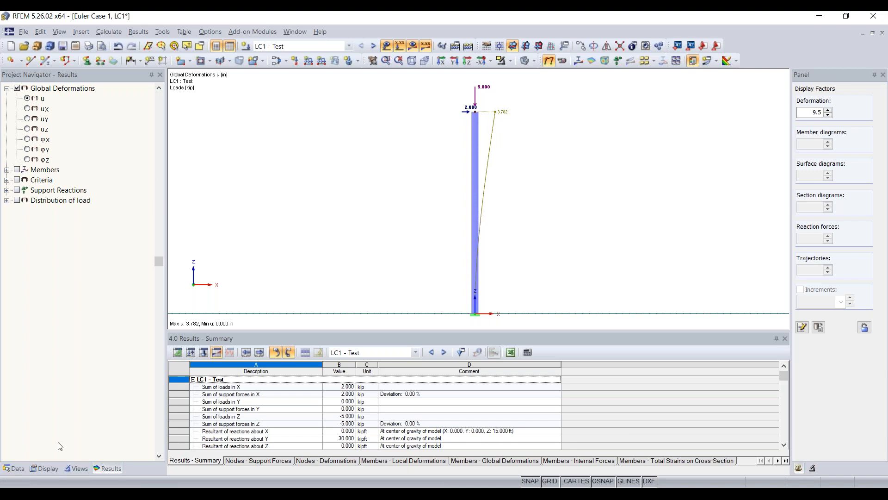
Display the member deformations as Cross-Sections Colored.
{"action": "left_click", "coordinate": [44, 468]}
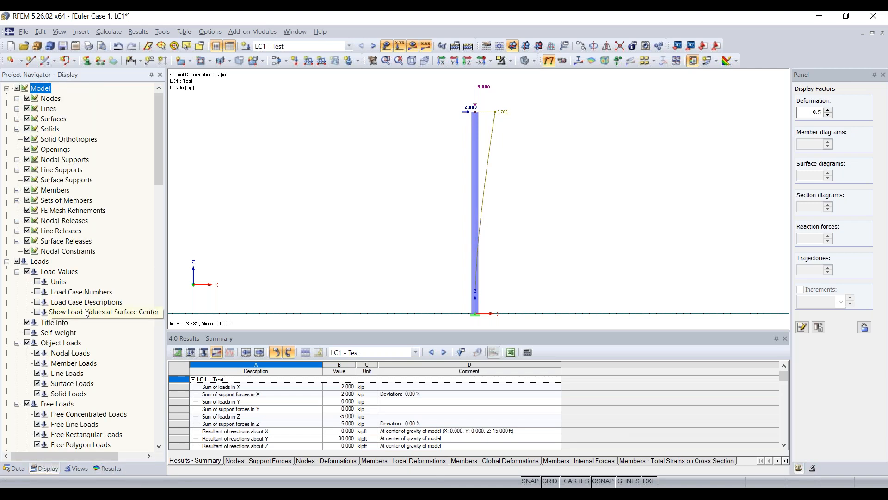
{"action": "scroll", "coordinate": [85, 313], "scroll_direction": "down", "scroll_amount": 4}
{"action": "scroll", "coordinate": [85, 313], "scroll_direction": "down", "scroll_amount": 6}
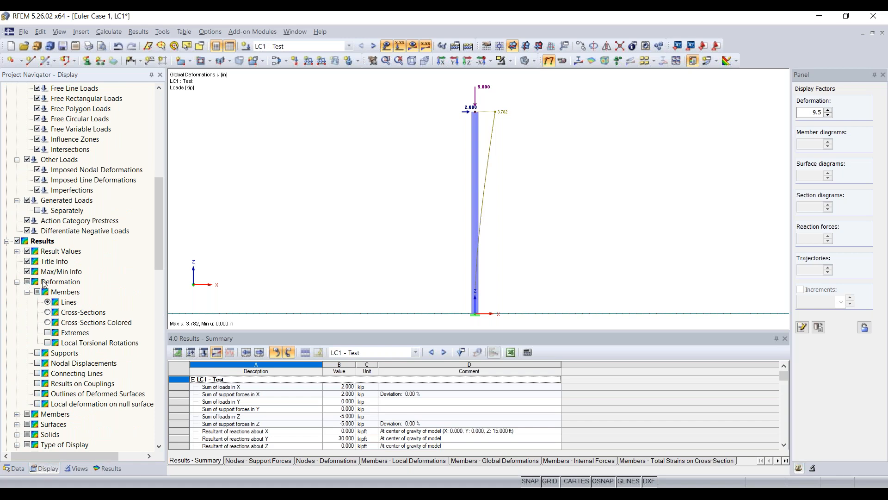
{"action": "left_click", "coordinate": [47, 322]}
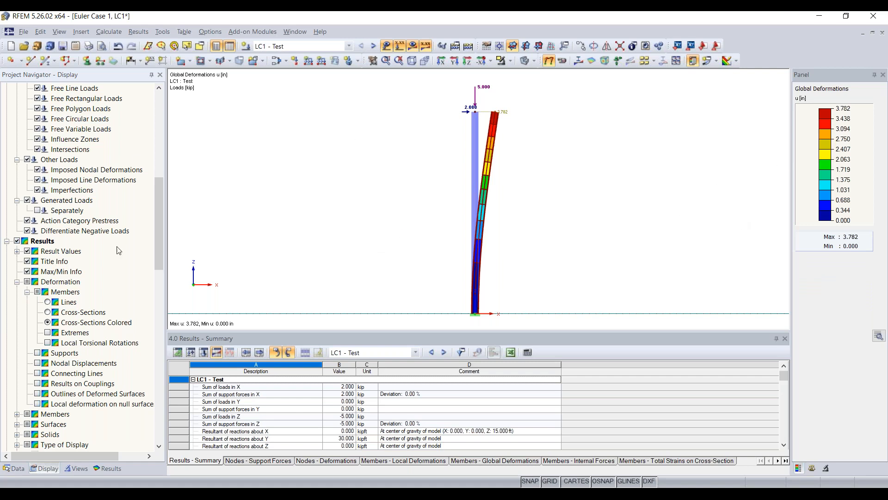
Show the member results with the internal force My instead of the global deformations.
{"action": "left_click", "coordinate": [108, 468]}
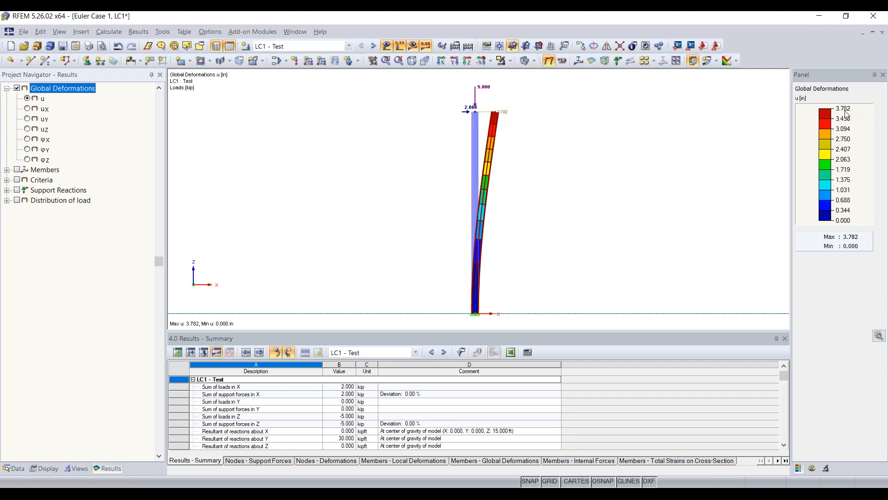
{"action": "scroll", "coordinate": [487, 116], "scroll_direction": "up", "scroll_amount": 1}
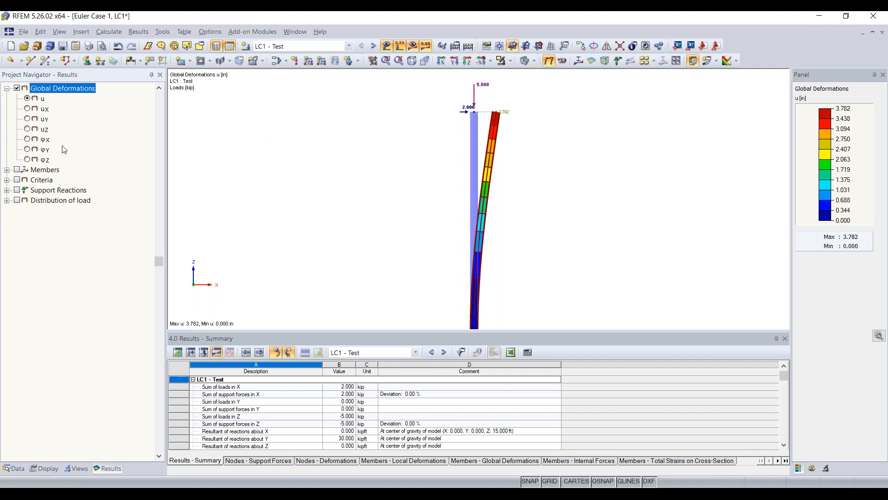
{"action": "left_click", "coordinate": [6, 170]}
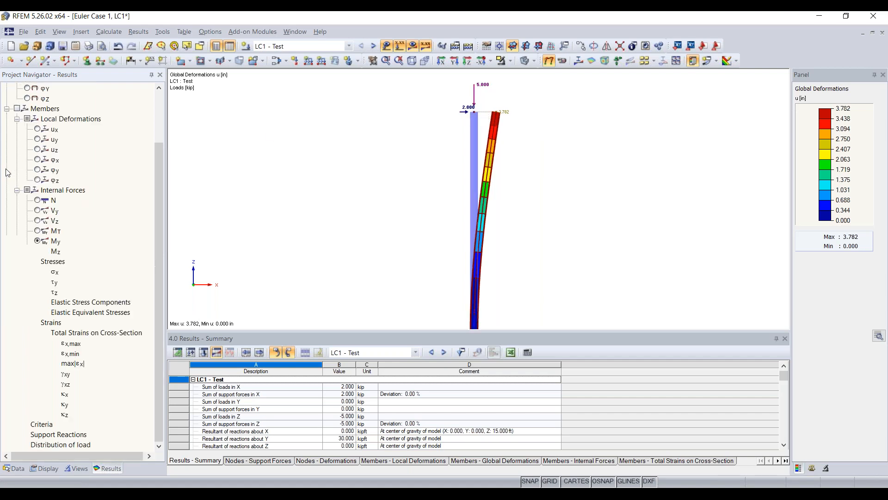
{"action": "left_click", "coordinate": [17, 109]}
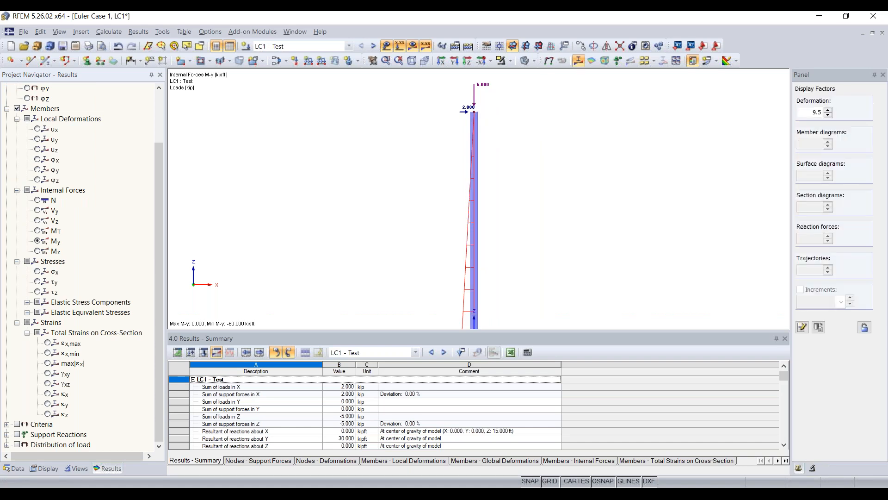
{"action": "left_click", "coordinate": [55, 191]}
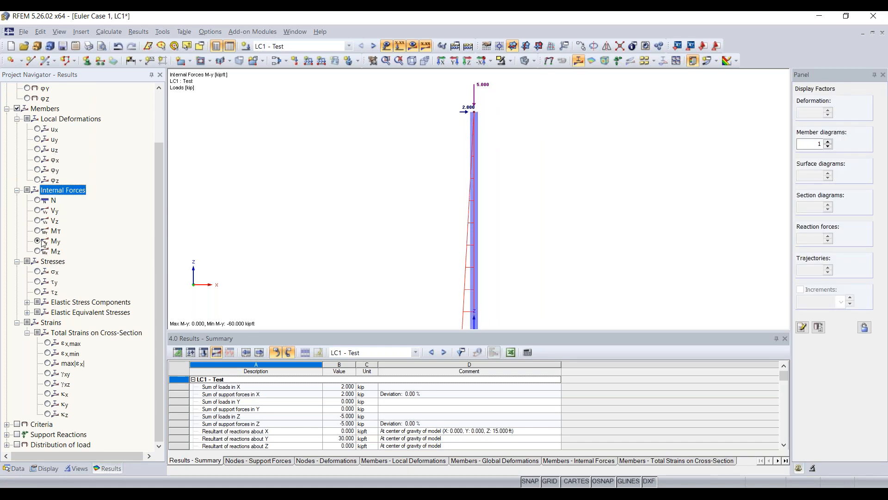
Inspect the My moment diagram at the column base and along its height, then display the global deformation uX.
{"action": "scroll", "coordinate": [340, 251], "scroll_direction": "down", "scroll_amount": 1}
{"action": "middle_click_drag", "start_coordinate": [341, 252], "coordinate": [352, 206]}
{"action": "scroll", "coordinate": [445, 256], "scroll_direction": "up", "scroll_amount": 3}
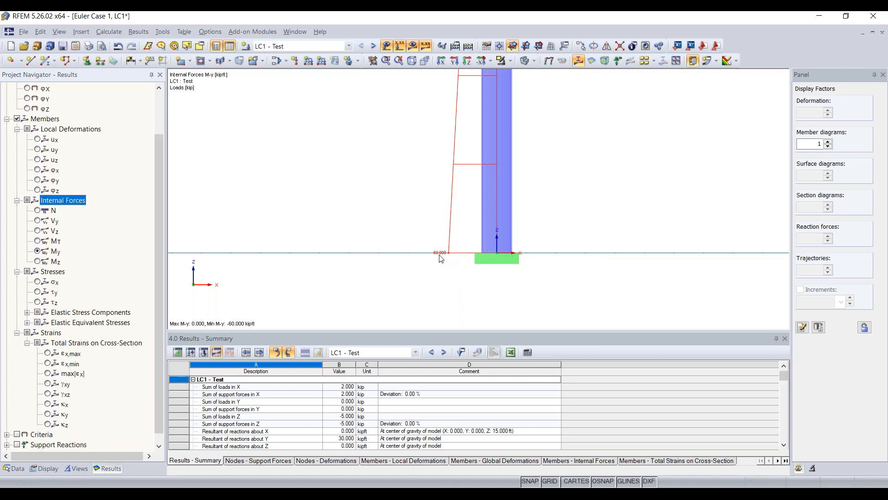
{"action": "scroll", "coordinate": [440, 255], "scroll_direction": "down", "scroll_amount": 1}
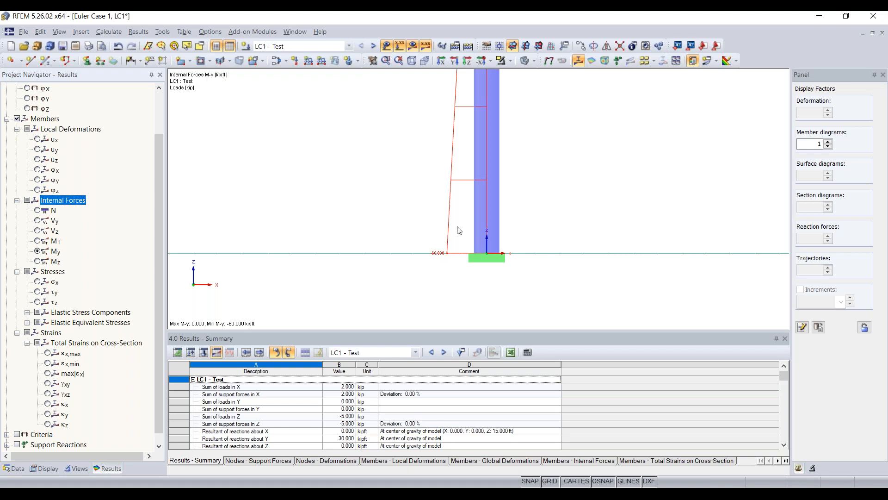
{"action": "scroll", "coordinate": [511, 225], "scroll_direction": "down", "scroll_amount": 3}
{"action": "scroll", "coordinate": [545, 123], "scroll_direction": "down", "scroll_amount": 2}
{"action": "middle_click_drag", "start_coordinate": [546, 113], "coordinate": [498, 234]}
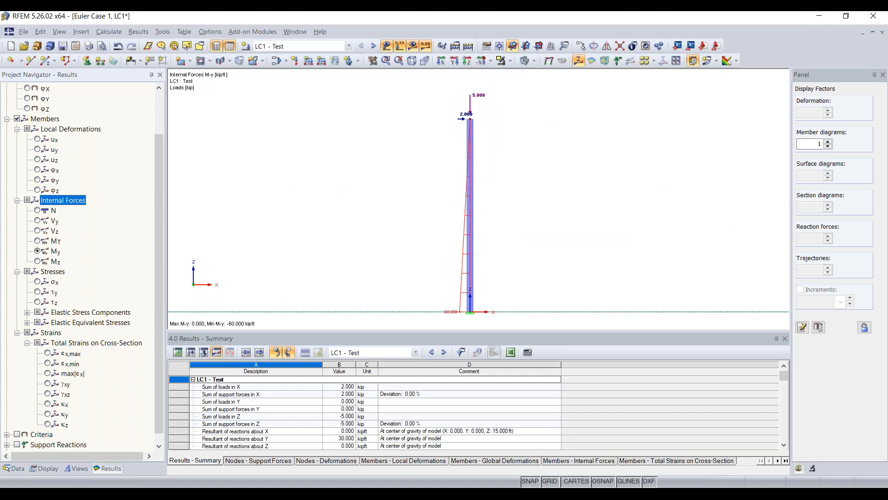
{"action": "scroll", "coordinate": [126, 245], "scroll_direction": "up", "scroll_amount": 2}
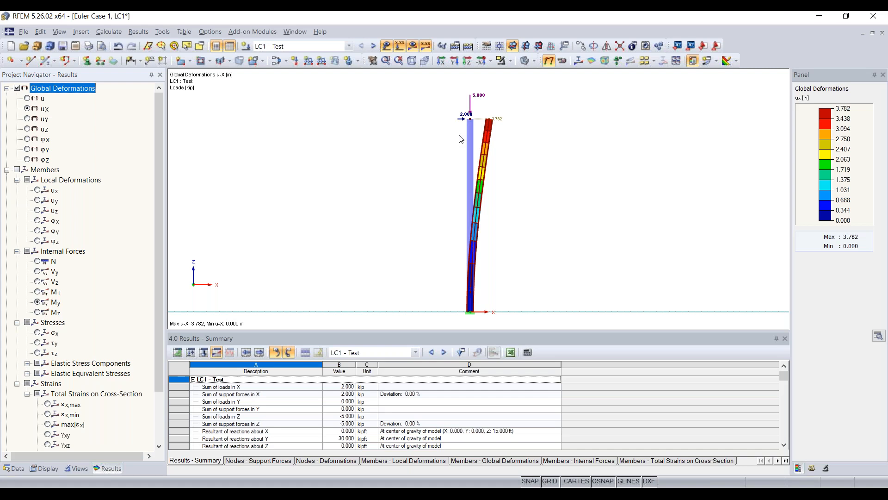
Review the calculation parameters of load case LC1 and of load combination CO1.
{"action": "left_click", "coordinate": [277, 63]}
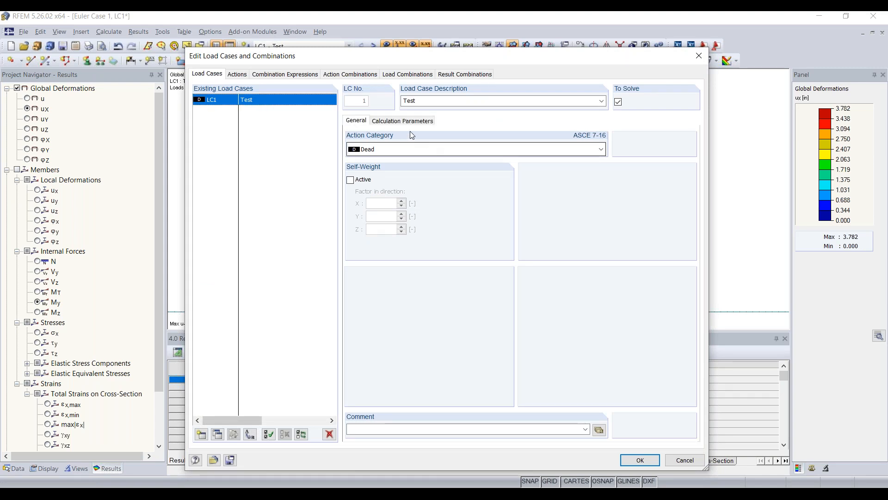
{"action": "left_click", "coordinate": [401, 122]}
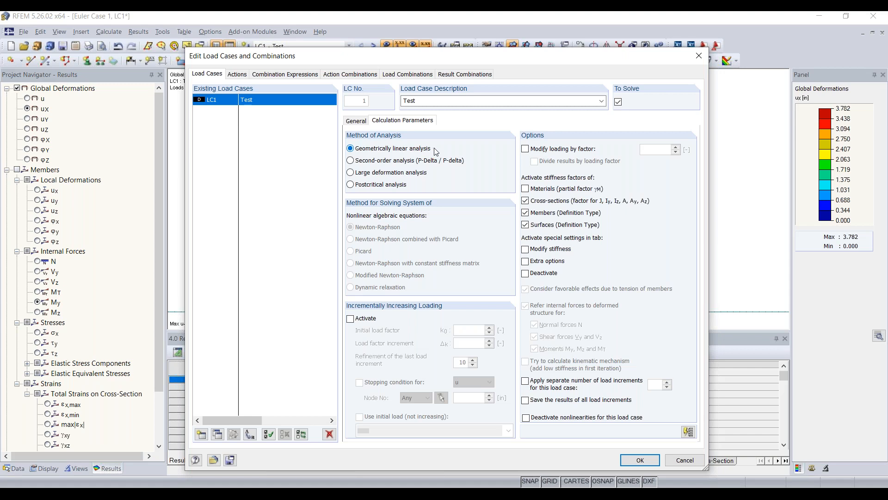
{"action": "left_click", "coordinate": [399, 77]}
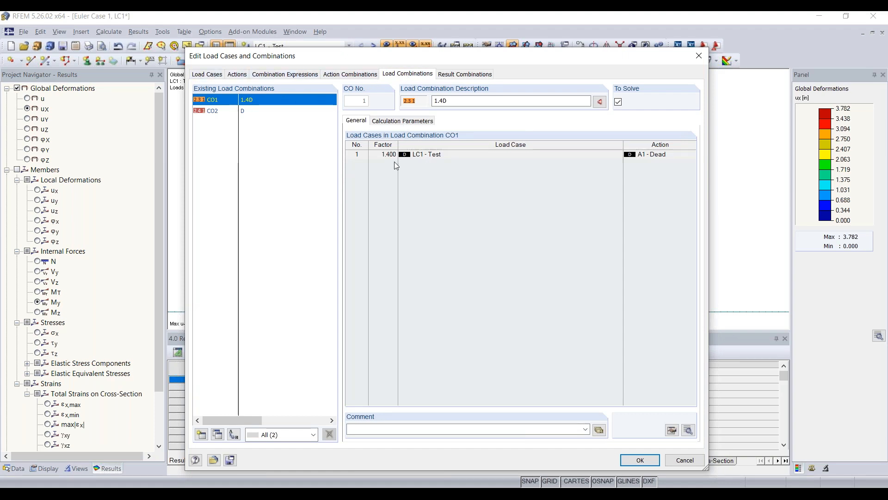
{"action": "left_click", "coordinate": [399, 121]}
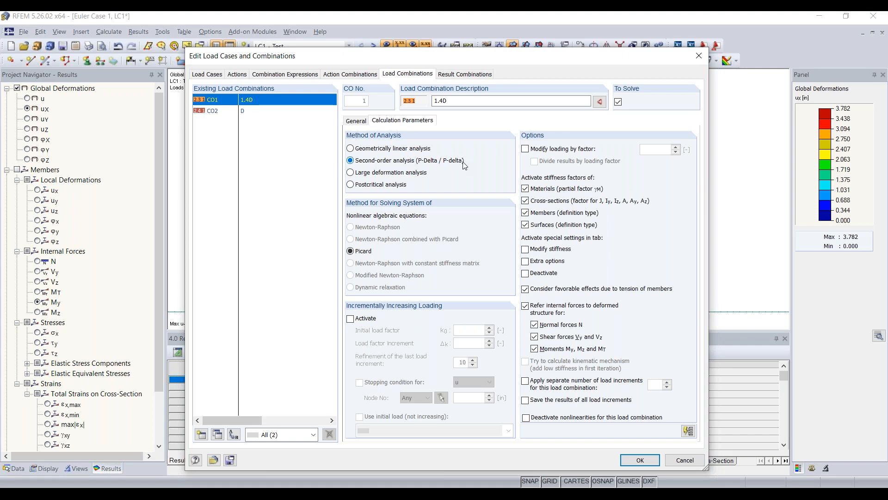
Set the method of analysis for load case LC1 to Second-order analysis (P-Delta / P-delta).
{"action": "left_click", "coordinate": [207, 74]}
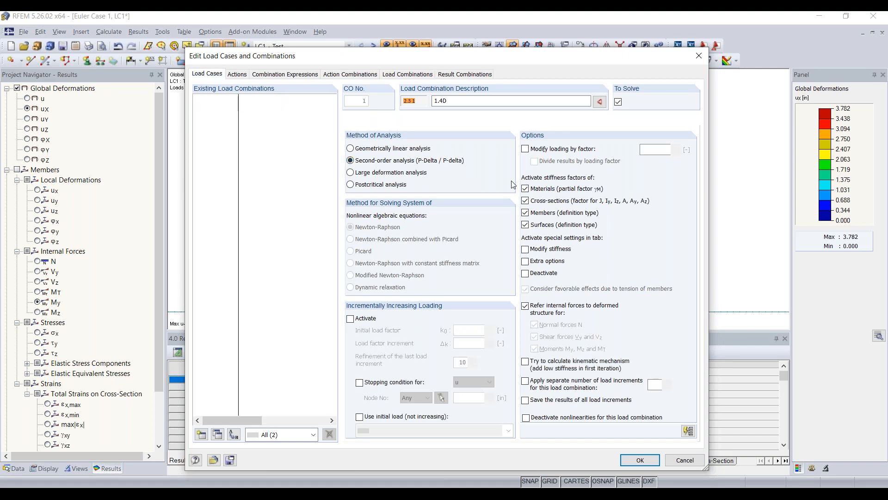
{"action": "left_click", "coordinate": [401, 163]}
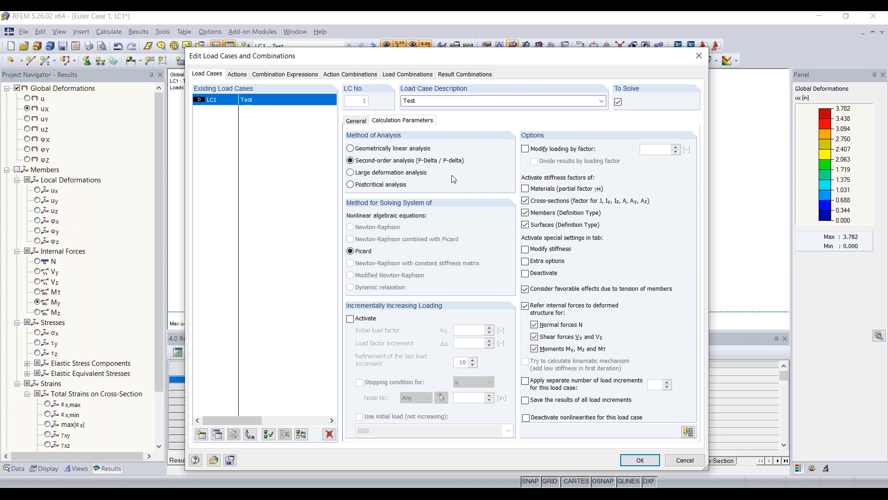
{"action": "left_click", "coordinate": [640, 461]}
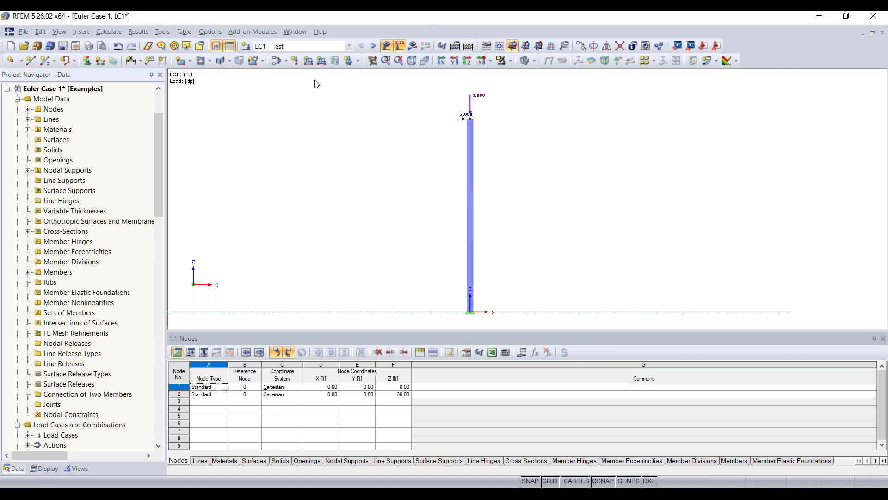
Calculate load case LC1 and switch the displayed results from the global deformations to the member internal force My.
{"action": "left_click", "coordinate": [413, 47]}
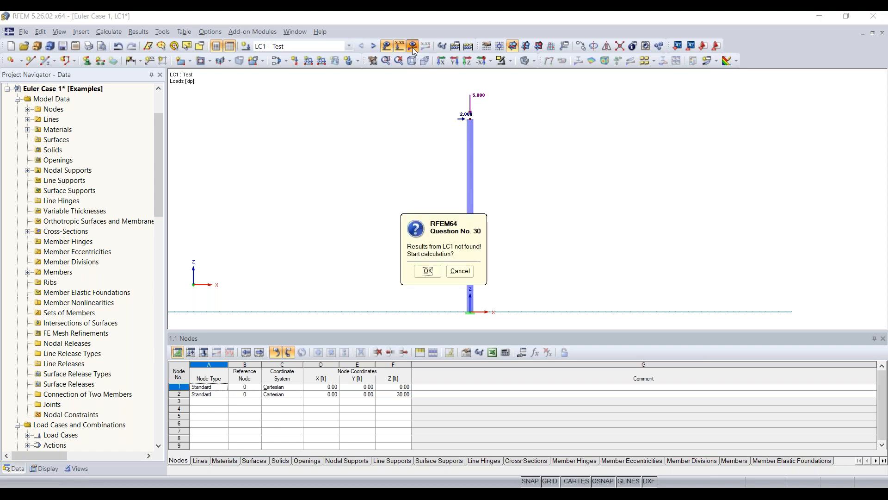
{"action": "left_click", "coordinate": [426, 271]}
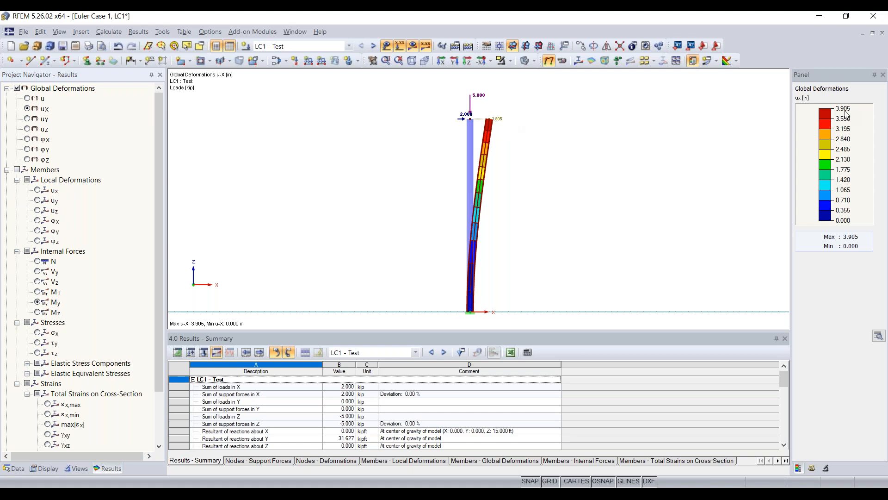
{"action": "left_click", "coordinate": [19, 171]}
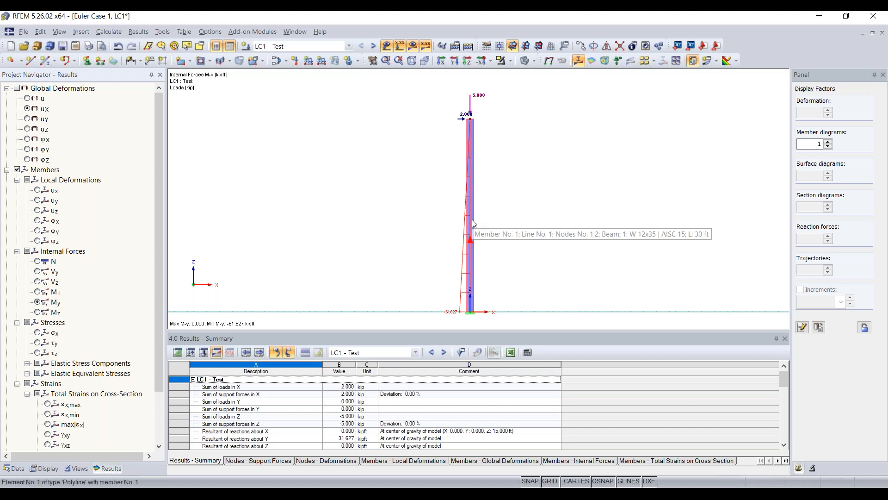
Review the member type options of the column member and leave its Beam definition as it is.
{"action": "double_click", "coordinate": [471, 159]}
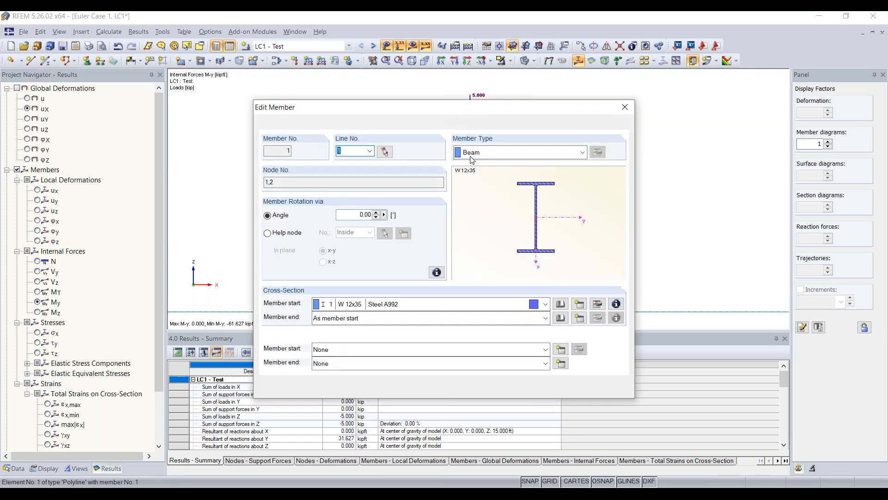
{"action": "left_click", "coordinate": [491, 151]}
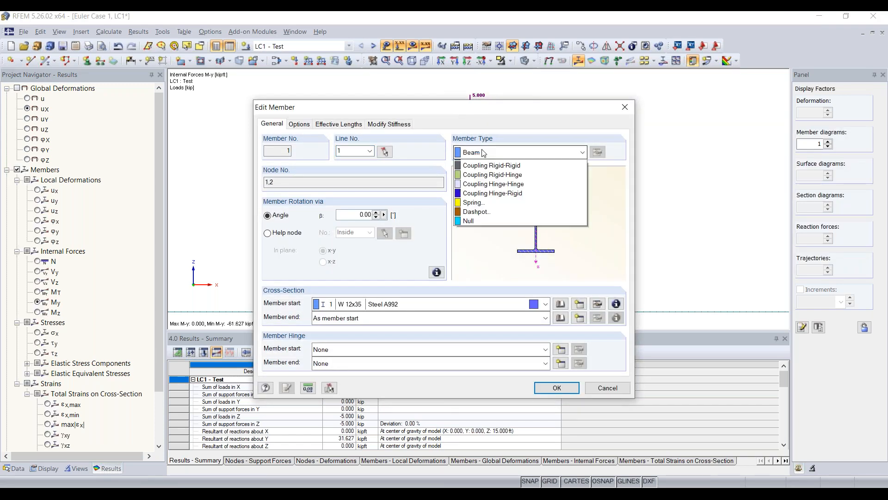
{"action": "left_click", "coordinate": [497, 152]}
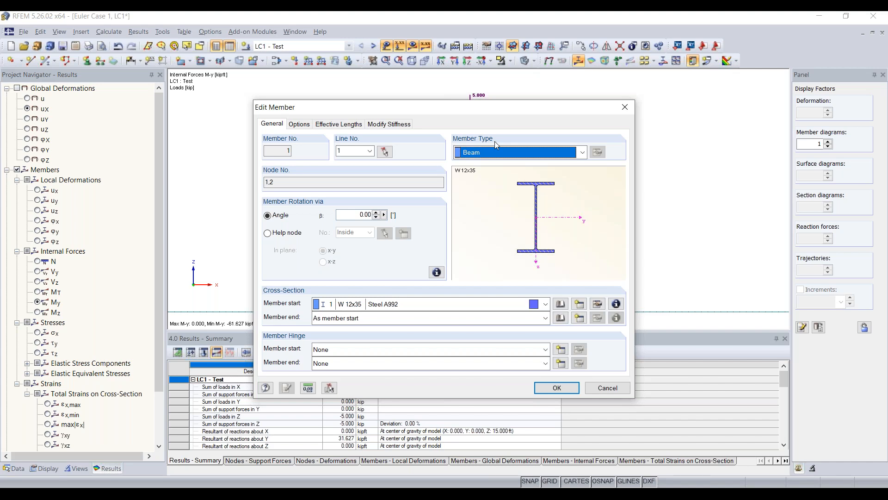
{"action": "left_click_drag", "start_coordinate": [532, 110], "coordinate": [486, 98]}
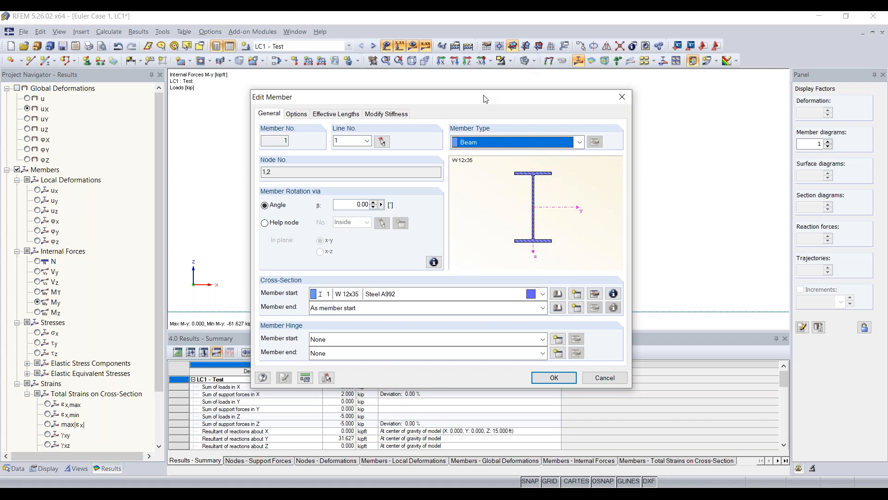
{"action": "left_click", "coordinate": [622, 97]}
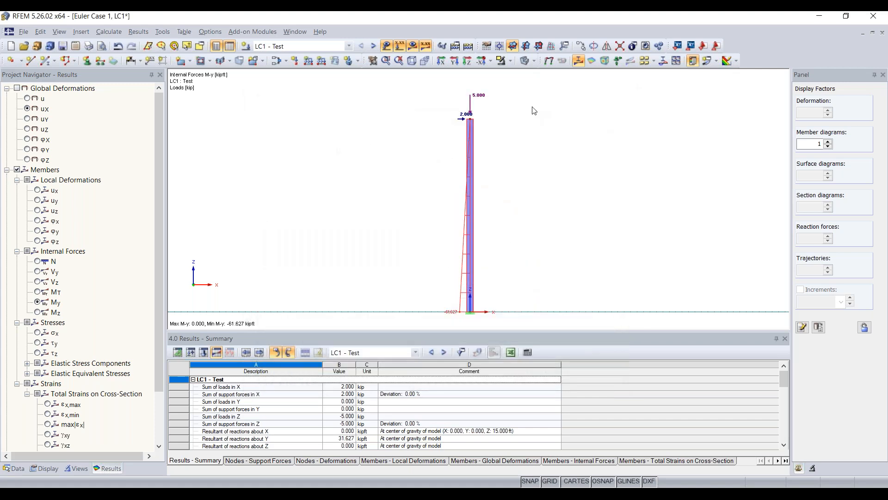
Change the nodal load at the column top to PX 0 kip and a downward vertical force of 0.1 kip.
{"action": "left_click_drag", "start_coordinate": [429, 141], "coordinate": [523, 84]}
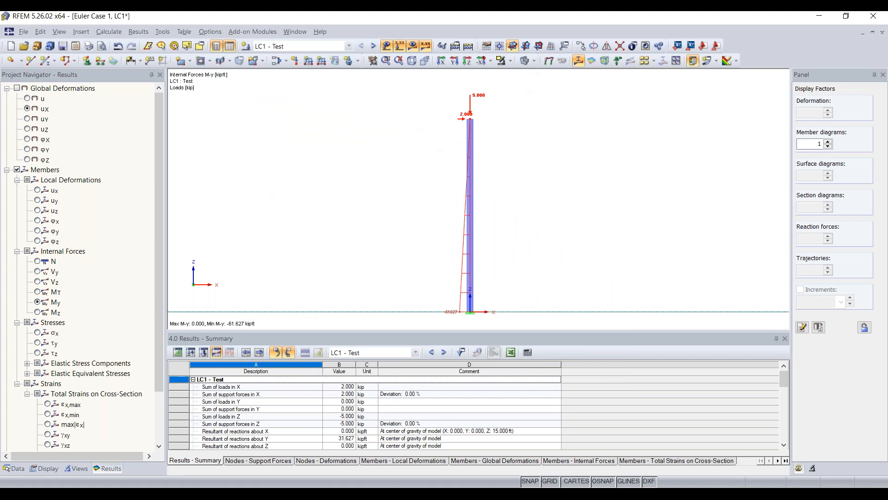
{"action": "double_click", "coordinate": [477, 98]}
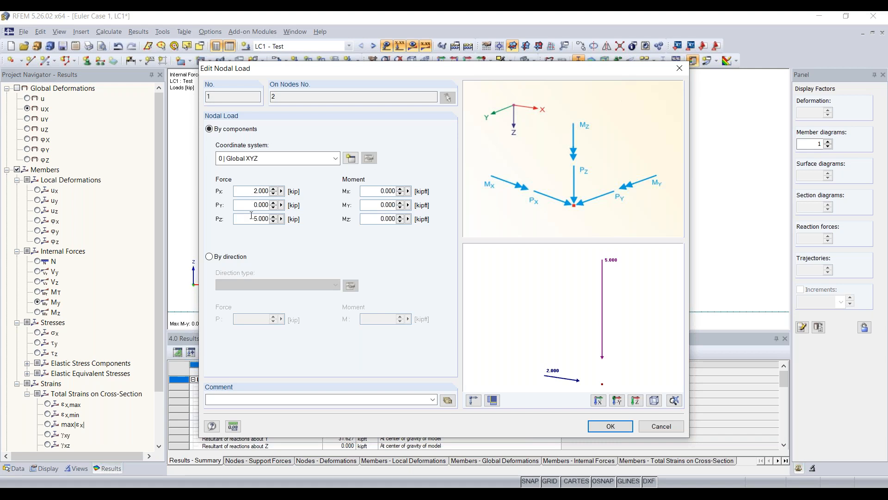
{"action": "left_click_drag", "start_coordinate": [247, 218], "coordinate": [337, 220]}
{"action": "type", "text": "0.1"}
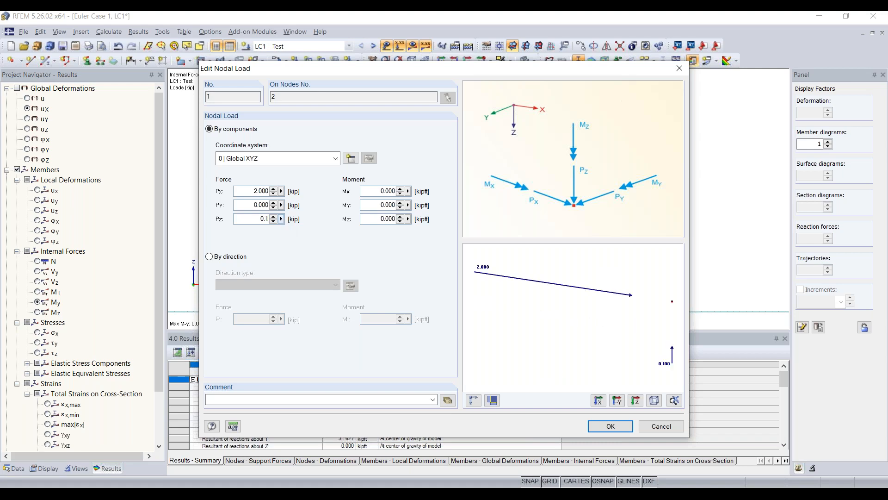
{"action": "type", "text": "00"}
{"action": "double_click", "coordinate": [253, 191]}
{"action": "type", "text": "0"}
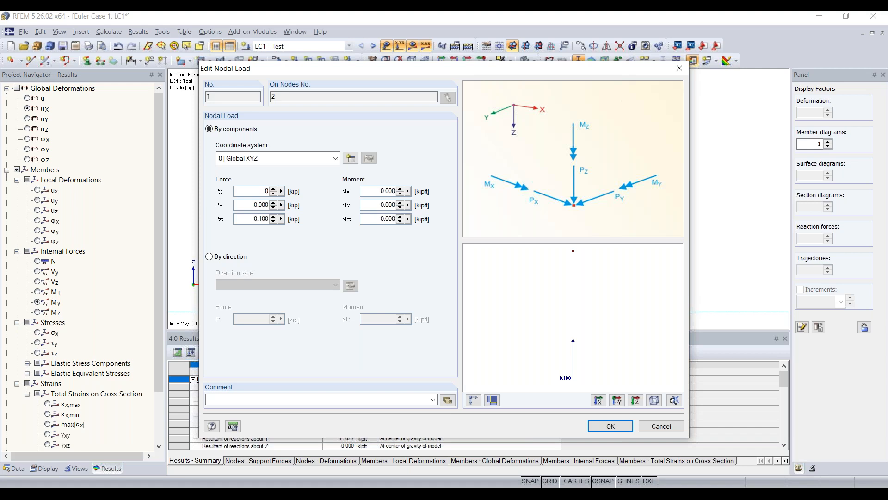
{"action": "left_click", "coordinate": [610, 426]}
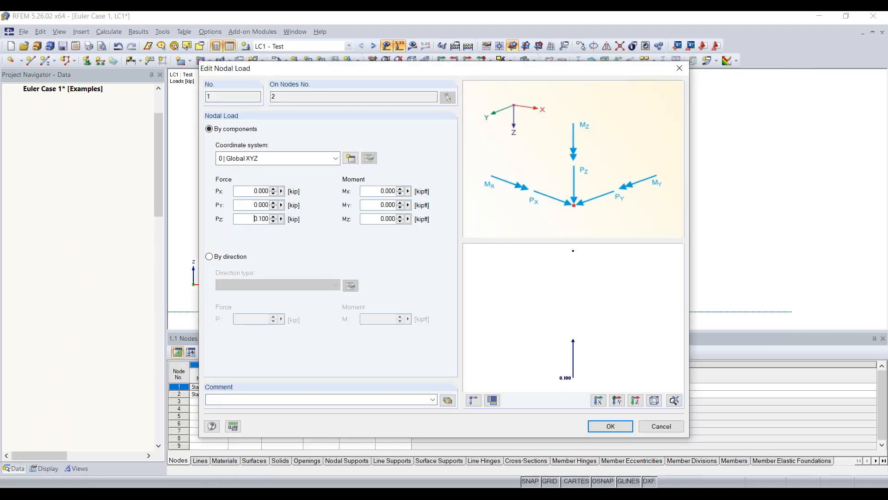
{"action": "key", "text": "Return"}
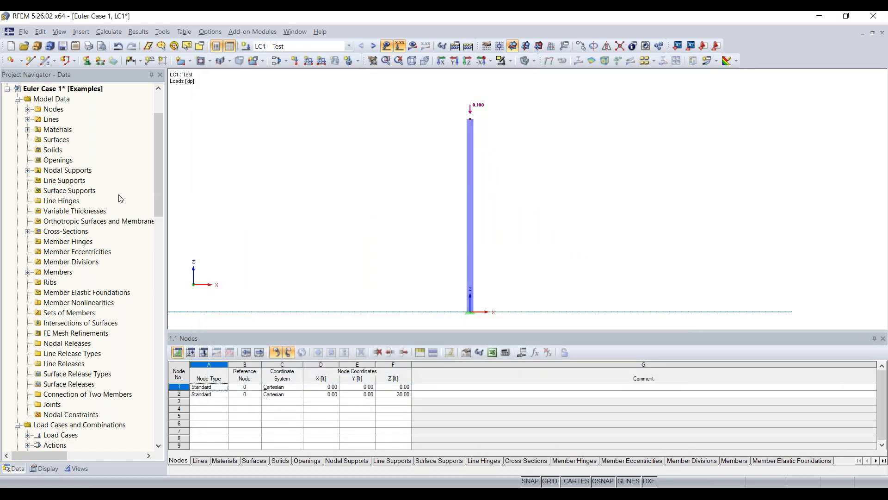
Find the stability add-on module and open RF-STABILITY for the Euler Case 1 model.
{"action": "scroll", "coordinate": [120, 199], "scroll_direction": "down", "scroll_amount": 2}
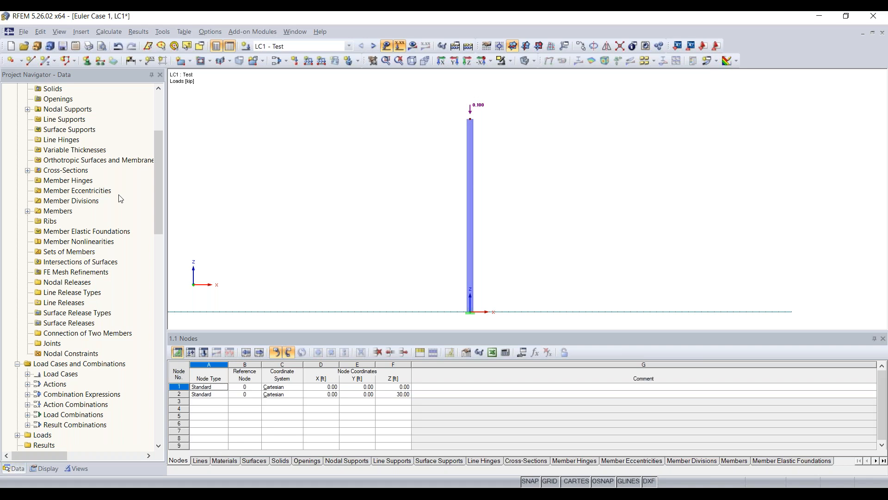
{"action": "scroll", "coordinate": [121, 199], "scroll_direction": "down", "scroll_amount": 2}
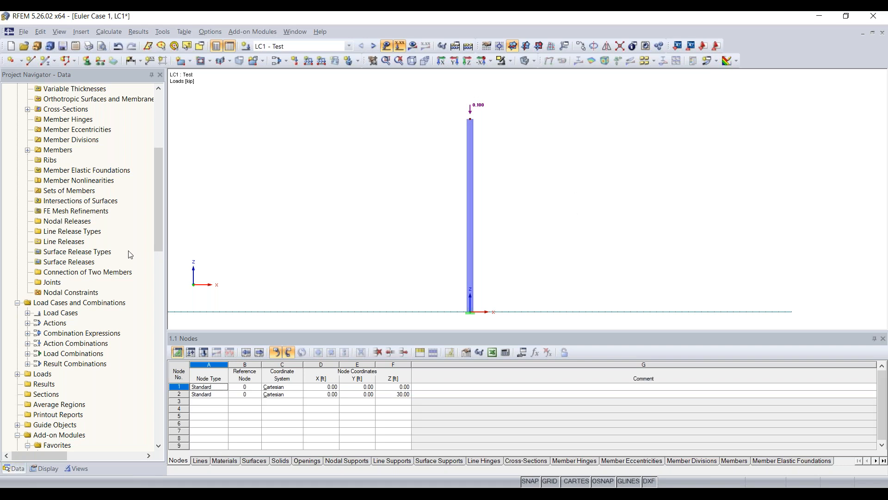
{"action": "scroll", "coordinate": [130, 255], "scroll_direction": "down", "scroll_amount": 9}
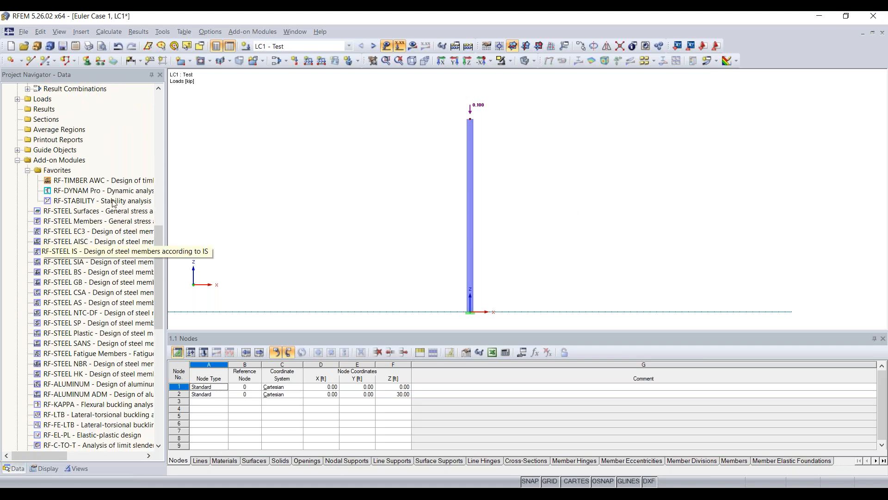
{"action": "left_click", "coordinate": [68, 163]}
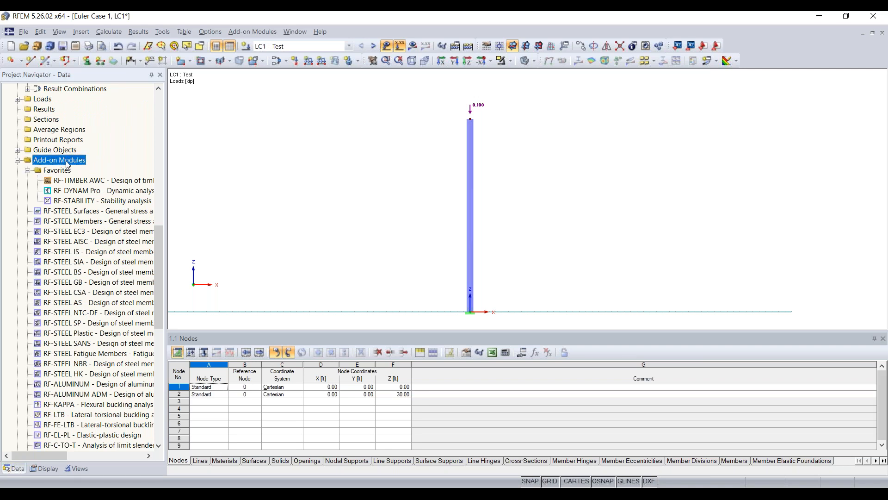
{"action": "scroll", "coordinate": [88, 258], "scroll_direction": "down", "scroll_amount": 4}
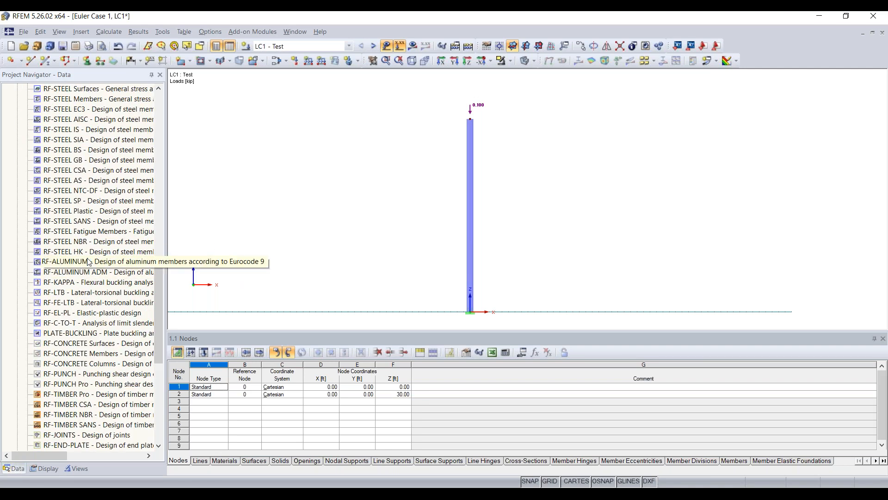
{"action": "scroll", "coordinate": [93, 252], "scroll_direction": "up", "scroll_amount": 3}
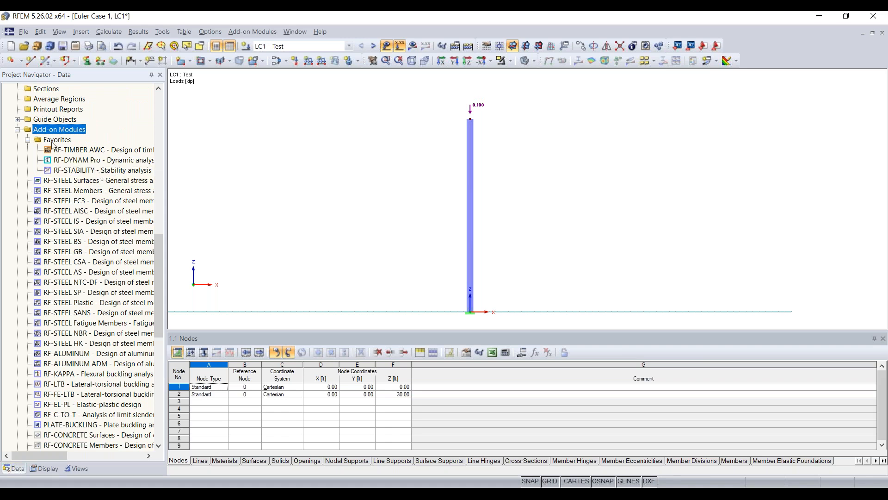
{"action": "left_click", "coordinate": [215, 32]}
{"action": "mouse_move", "coordinate": [246, 30]}
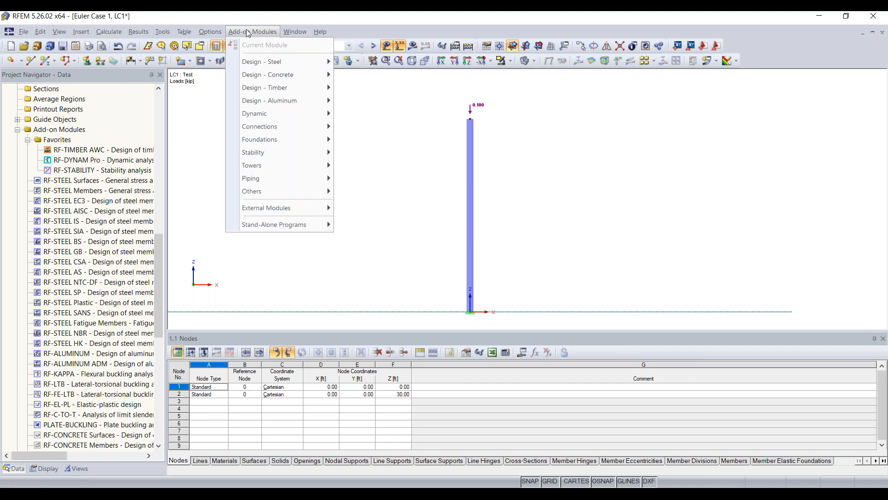
{"action": "mouse_move", "coordinate": [296, 153]}
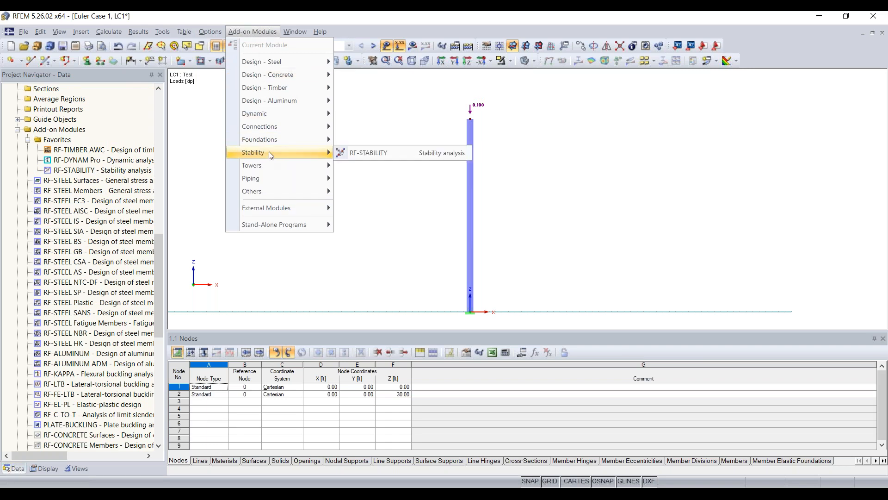
{"action": "left_click", "coordinate": [378, 153]}
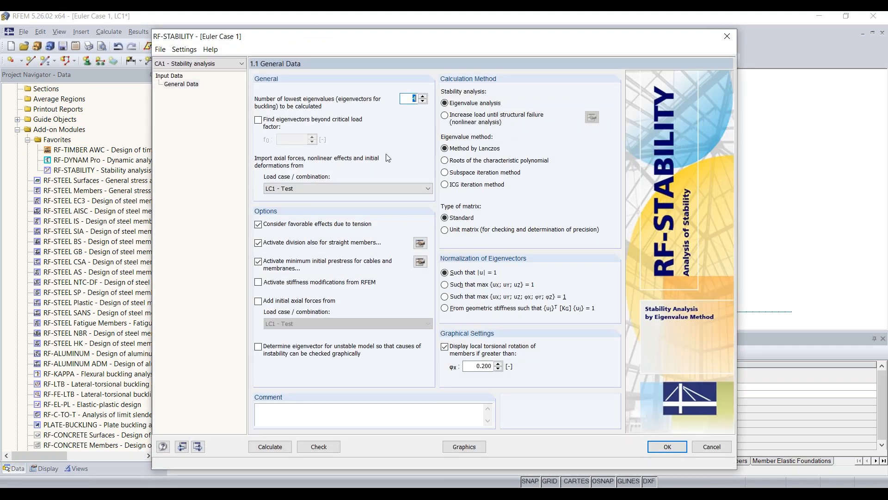
In the stability module's FE mesh settings, set the minimum number of divisions for straight members to 10.
{"action": "left_click", "coordinate": [175, 84]}
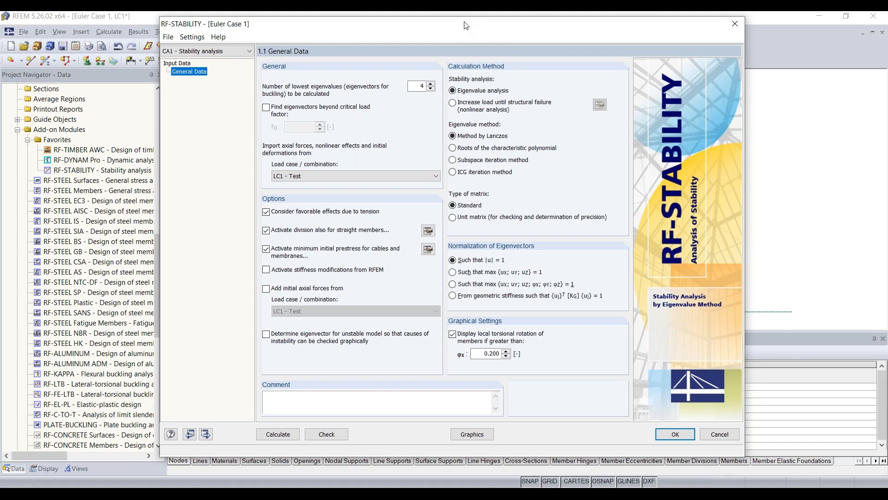
{"action": "left_click_drag", "start_coordinate": [467, 25], "coordinate": [463, 38]}
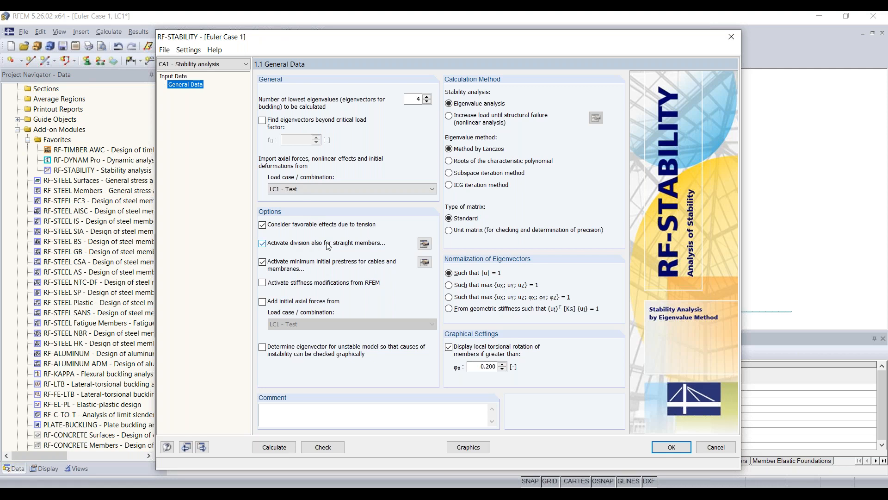
{"action": "left_click", "coordinate": [424, 244]}
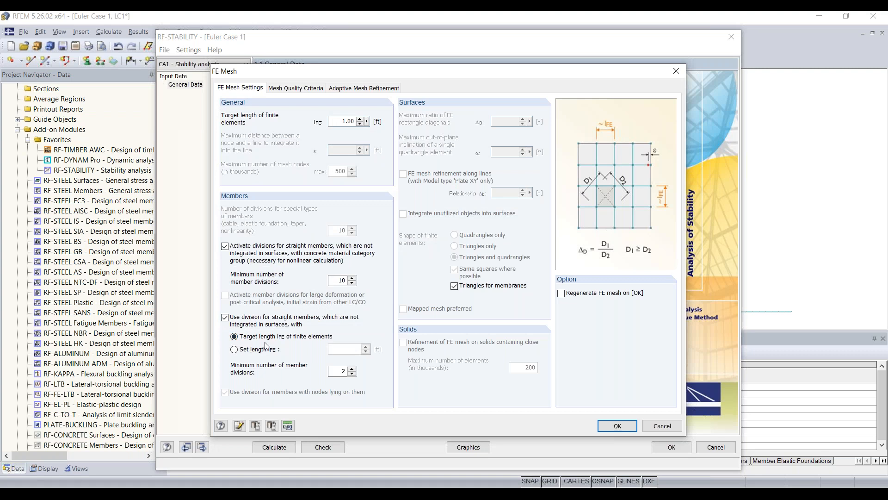
{"action": "double_click", "coordinate": [343, 371]}
{"action": "type", "text": "10"}
{"action": "left_click", "coordinate": [626, 427]}
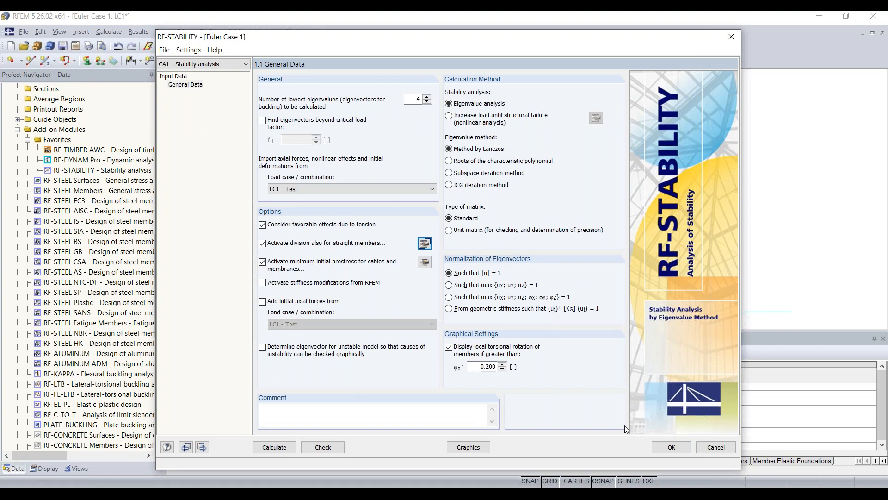
Run the stability analysis for load case LC1 with the 4 lowest eigenvalues.
{"action": "left_click", "coordinate": [299, 188]}
{"action": "left_click", "coordinate": [300, 188]}
{"action": "double_click", "coordinate": [419, 98]}
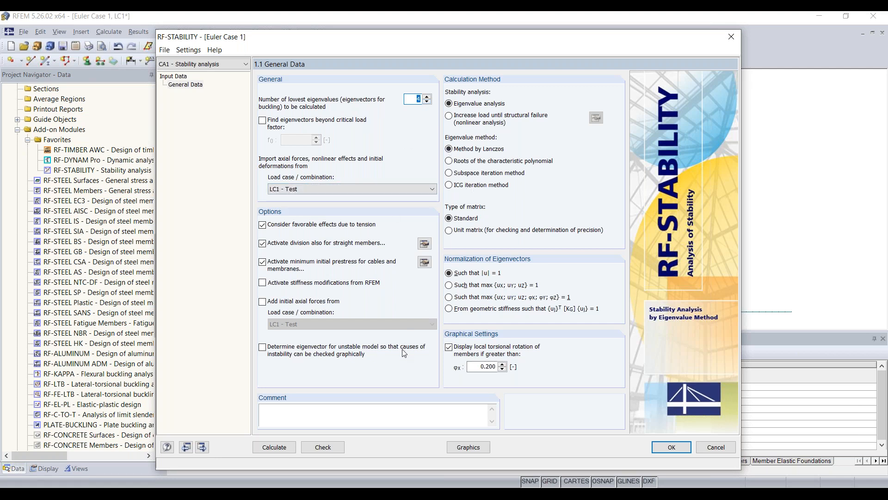
{"action": "left_click", "coordinate": [283, 448]}
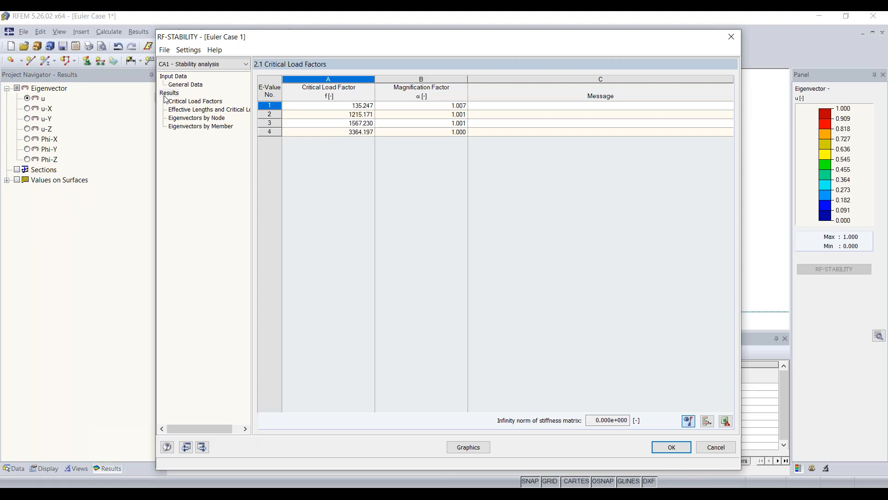
Examine the critical load factor of the first eigenvalue alongside its eigenvector on the column model.
{"action": "left_click", "coordinate": [177, 102]}
{"action": "left_click", "coordinate": [272, 105]}
{"action": "left_click", "coordinate": [358, 109]}
{"action": "left_click_drag", "start_coordinate": [373, 40], "coordinate": [375, 186]}
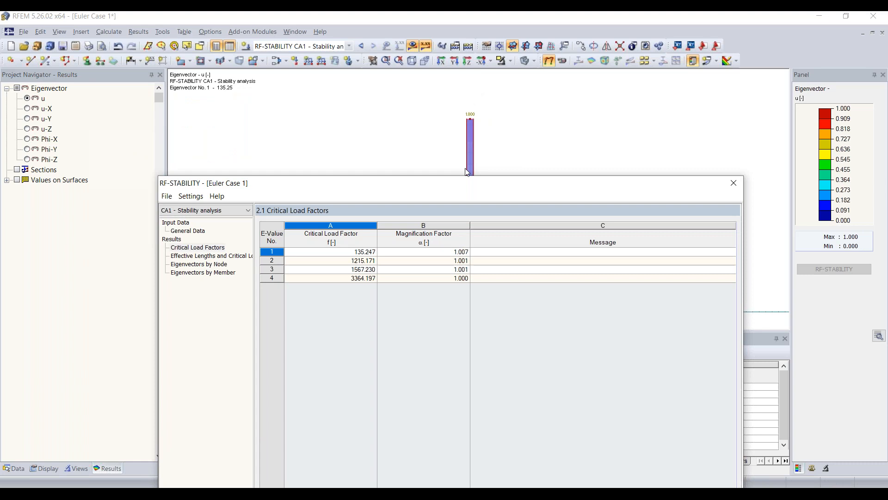
{"action": "left_click_drag", "start_coordinate": [442, 184], "coordinate": [421, 56]}
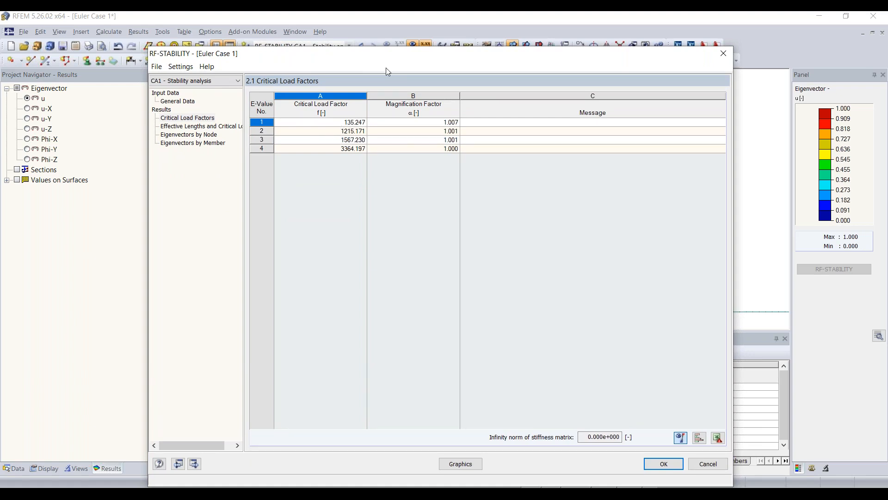
{"action": "left_click_drag", "start_coordinate": [426, 53], "coordinate": [508, 179]}
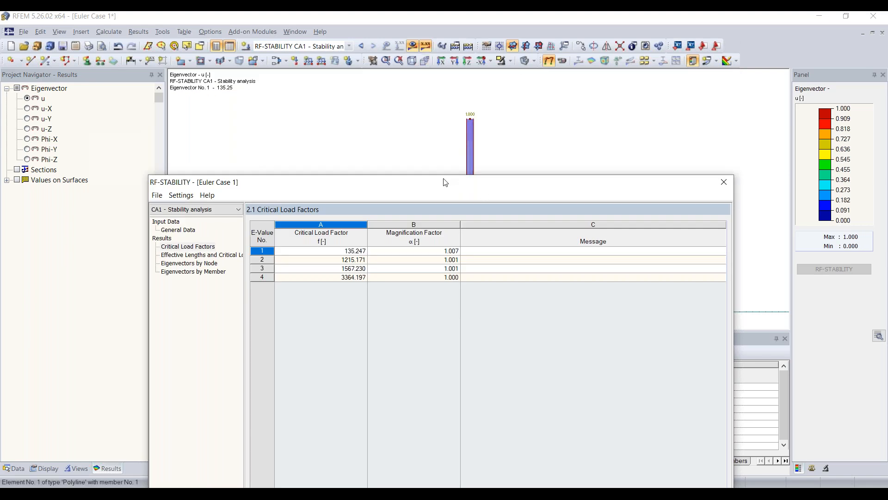
Review the column's effective lengths and critical loads, then show the stability results graphically on the model.
{"action": "left_click_drag", "start_coordinate": [444, 187], "coordinate": [439, 71]}
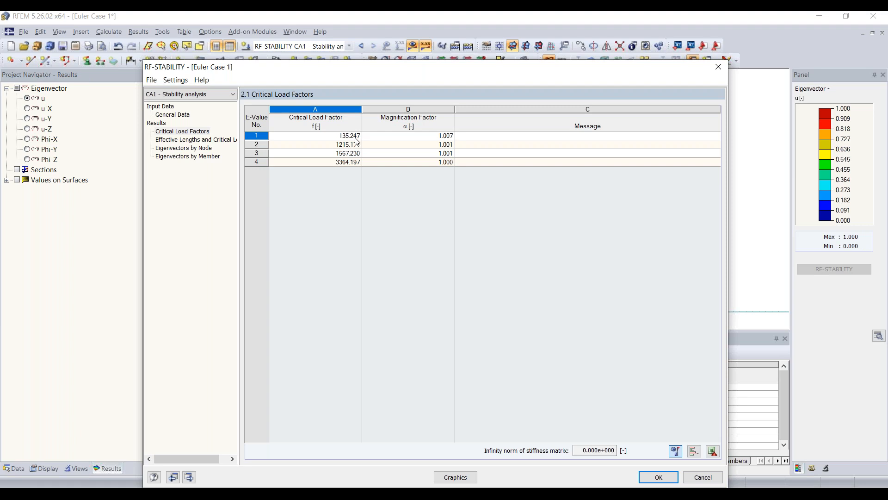
{"action": "left_click", "coordinate": [215, 140]}
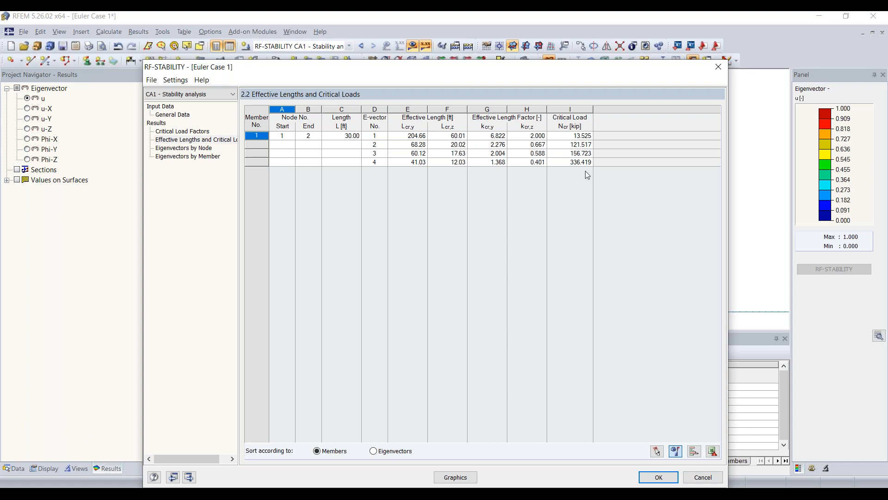
{"action": "left_click", "coordinate": [451, 477]}
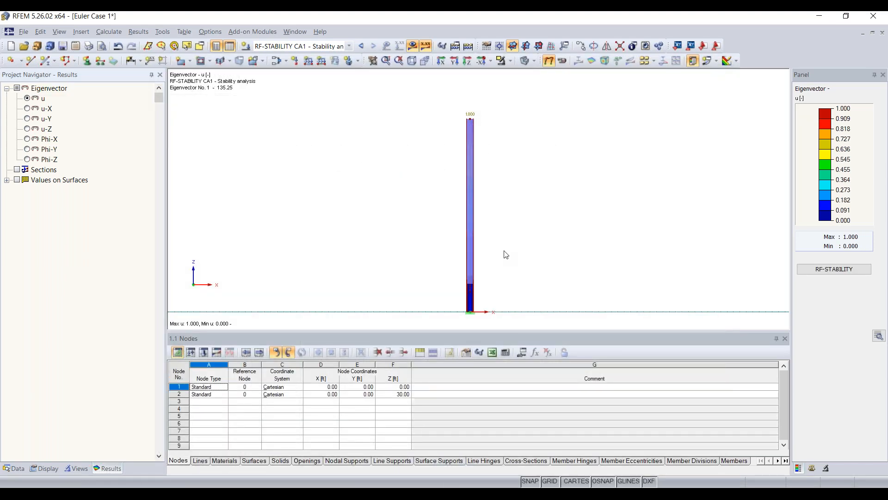
Compare the buckling shapes of eigenvectors 2, 3 and 4 on the column and return the display to eigenvector 1.
{"action": "middle_click_drag", "start_coordinate": [441, 195], "coordinate": [589, 216], "text": "ctrl"}
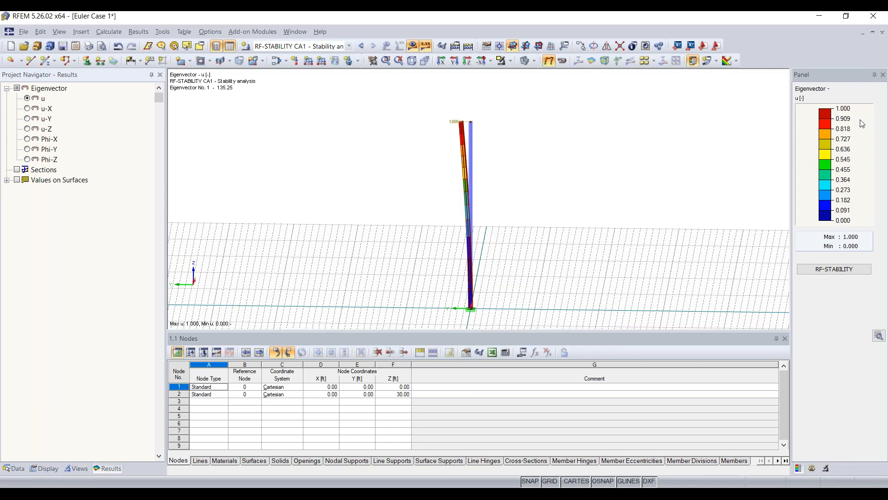
{"action": "left_click", "coordinate": [826, 469]}
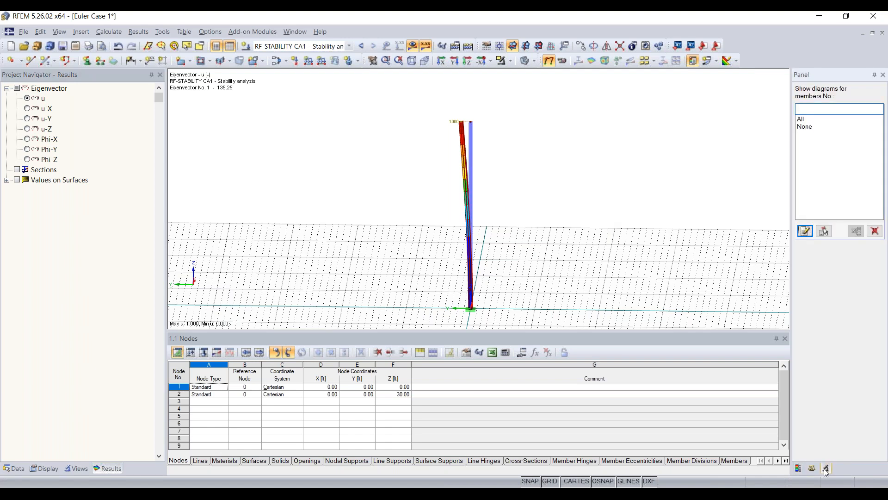
{"action": "left_click", "coordinate": [812, 468]}
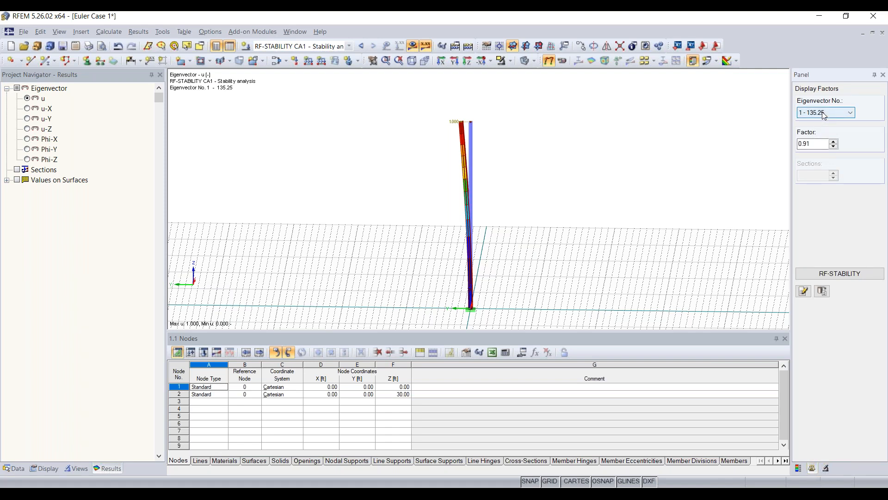
{"action": "left_click", "coordinate": [837, 113]}
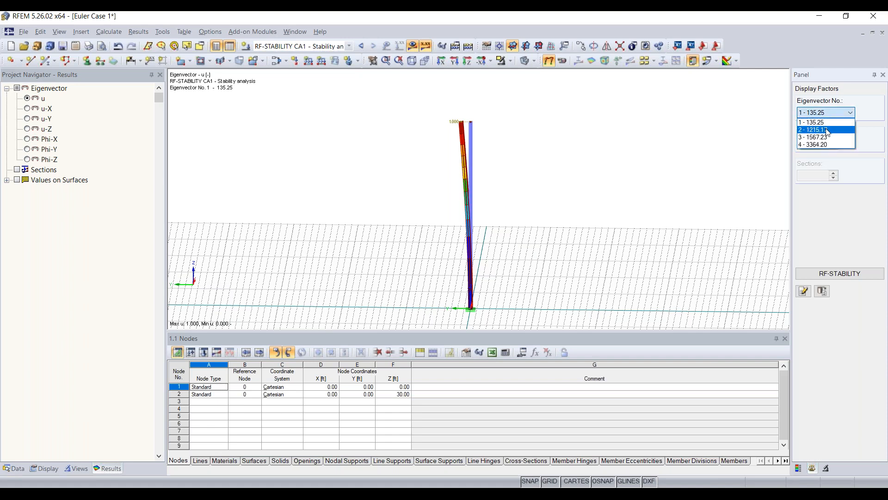
{"action": "left_click", "coordinate": [828, 130]}
{"action": "left_click", "coordinate": [826, 114]}
{"action": "left_click", "coordinate": [821, 137]}
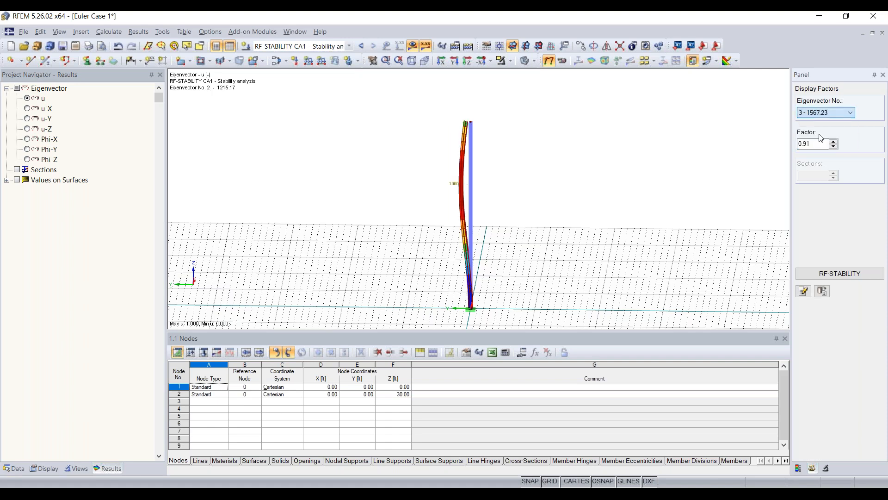
{"action": "left_click", "coordinate": [826, 112]}
{"action": "left_click", "coordinate": [820, 145]}
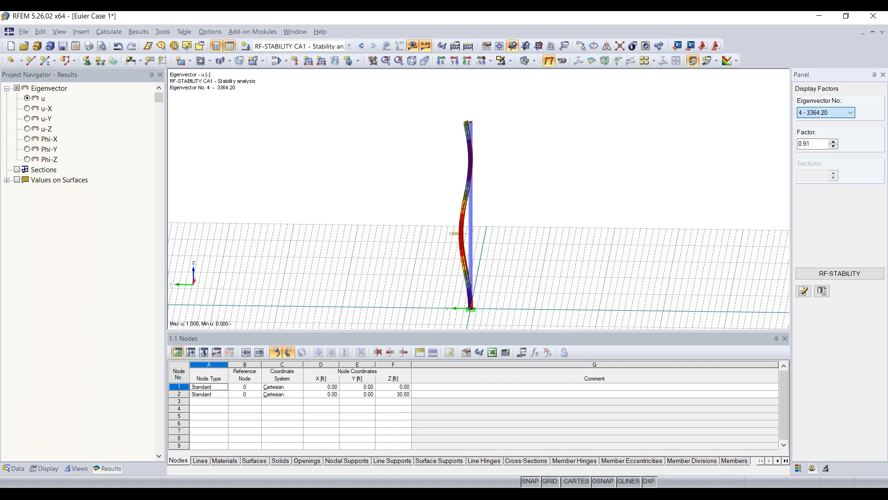
{"action": "left_click", "coordinate": [828, 113]}
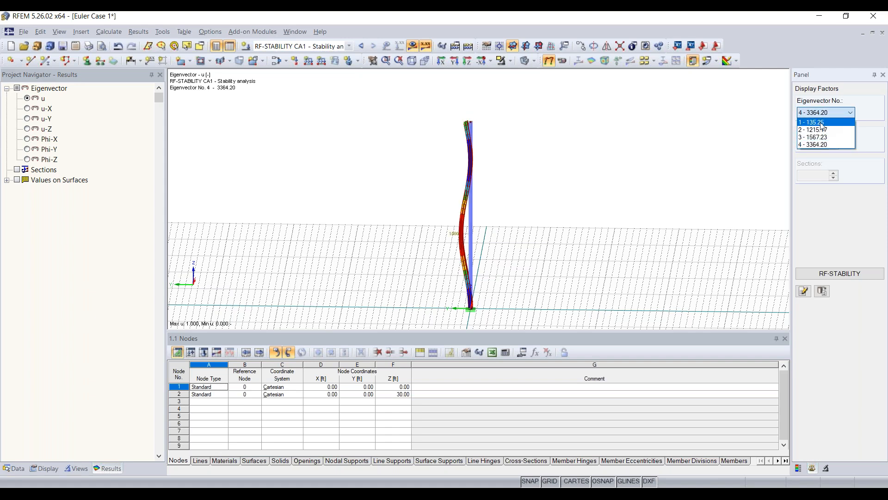
{"action": "left_click", "coordinate": [823, 123]}
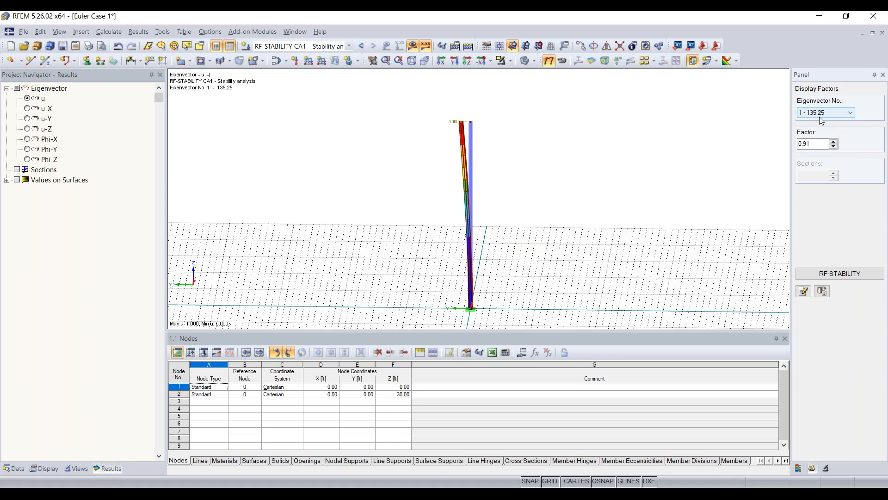
Check the column's W 12x35 cross-section properties, in particular the moment of inertia Iz about the weak axis.
{"action": "middle_click_drag", "start_coordinate": [311, 209], "coordinate": [499, 187], "text": "ctrl"}
{"action": "right_click", "coordinate": [500, 187]}
{"action": "left_click", "coordinate": [411, 140]}
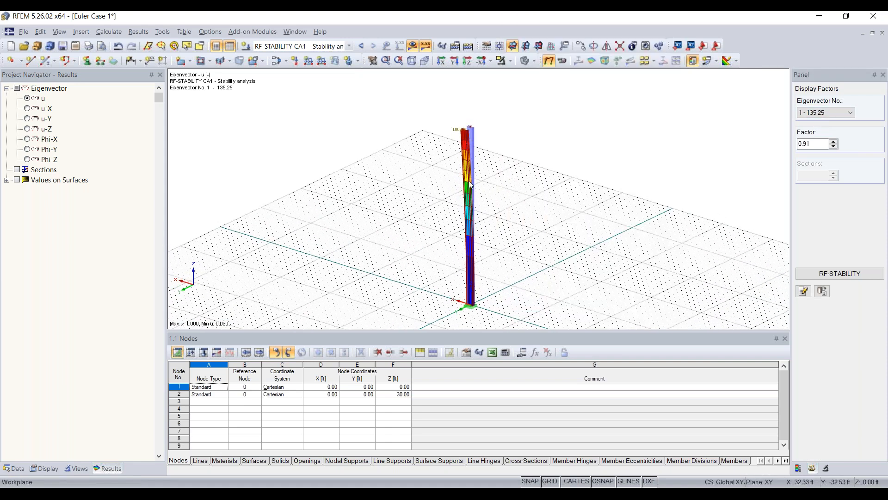
{"action": "scroll", "coordinate": [457, 121], "scroll_direction": "up", "scroll_amount": 2}
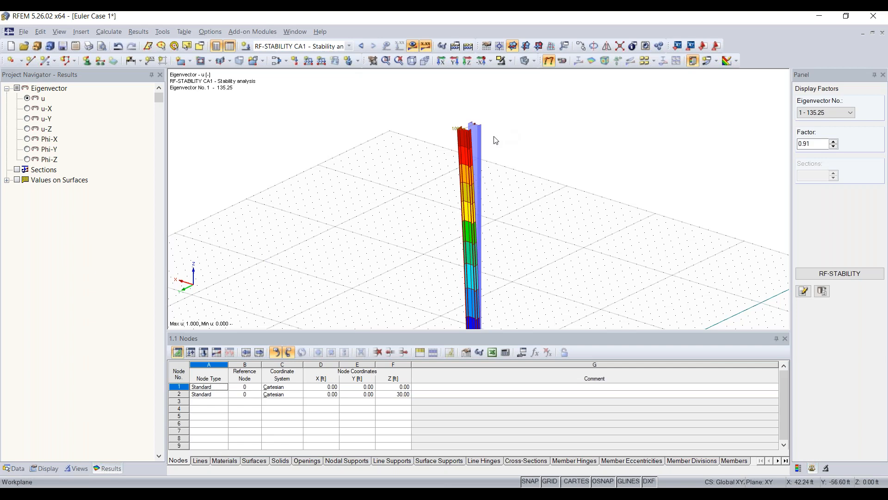
{"action": "double_click", "coordinate": [476, 154]}
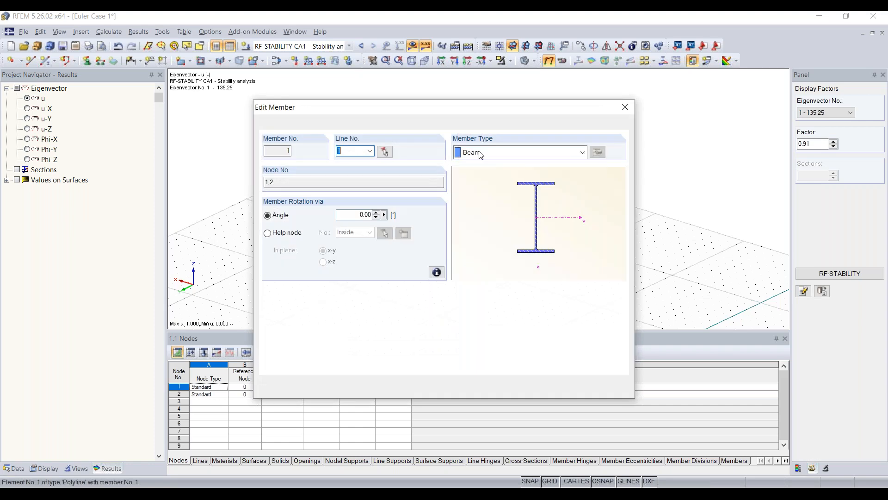
{"action": "left_click", "coordinate": [617, 304]}
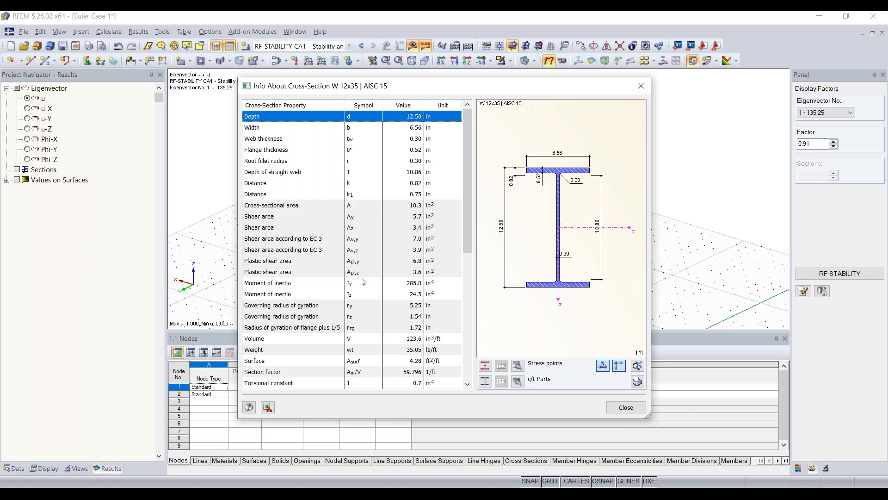
{"action": "left_click", "coordinate": [357, 295]}
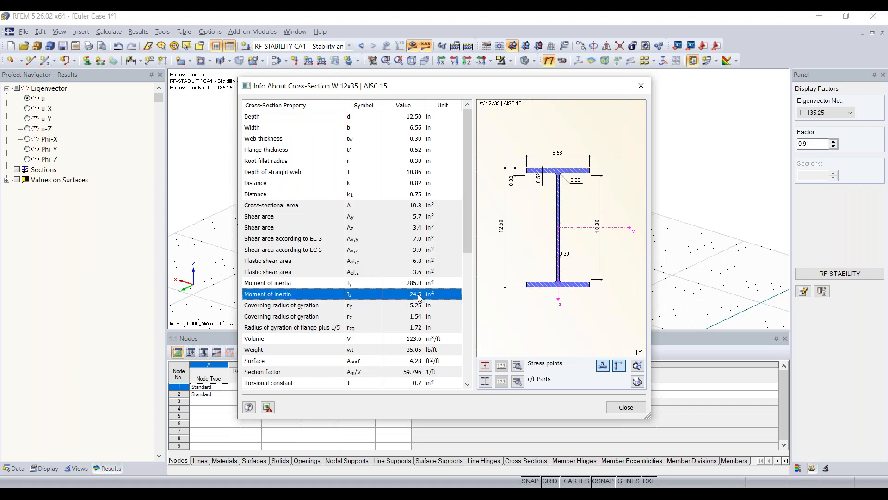
{"action": "left_click", "coordinate": [644, 88]}
{"action": "left_click", "coordinate": [624, 106]}
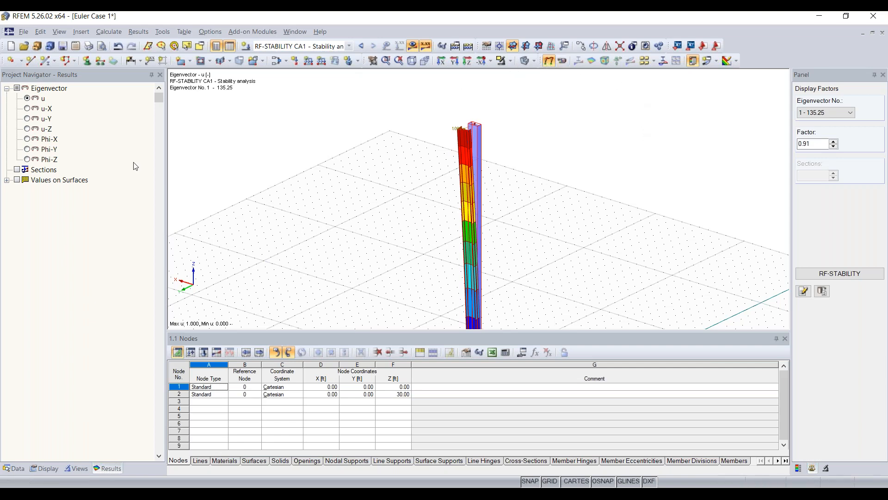
Reopen the stability results and review the critical load factors, effective lengths and critical loads of the column.
{"action": "left_click", "coordinate": [349, 47]}
{"action": "left_click", "coordinate": [349, 47]}
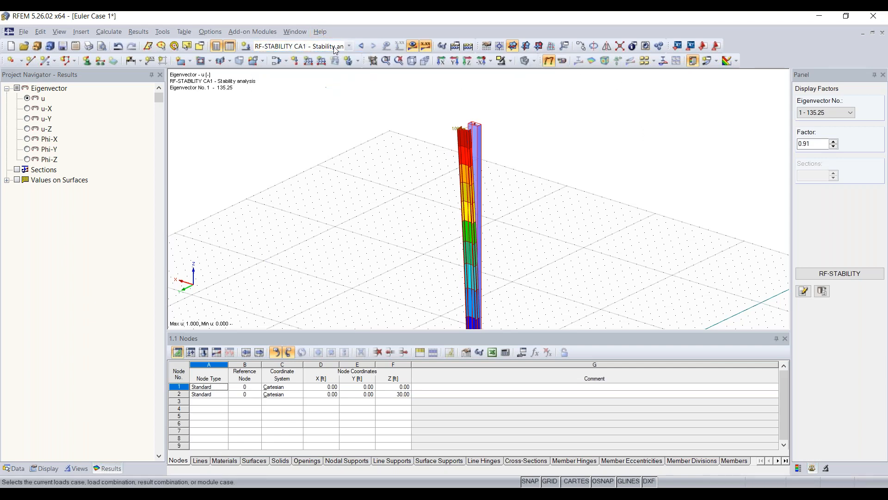
{"action": "left_click", "coordinate": [799, 468]}
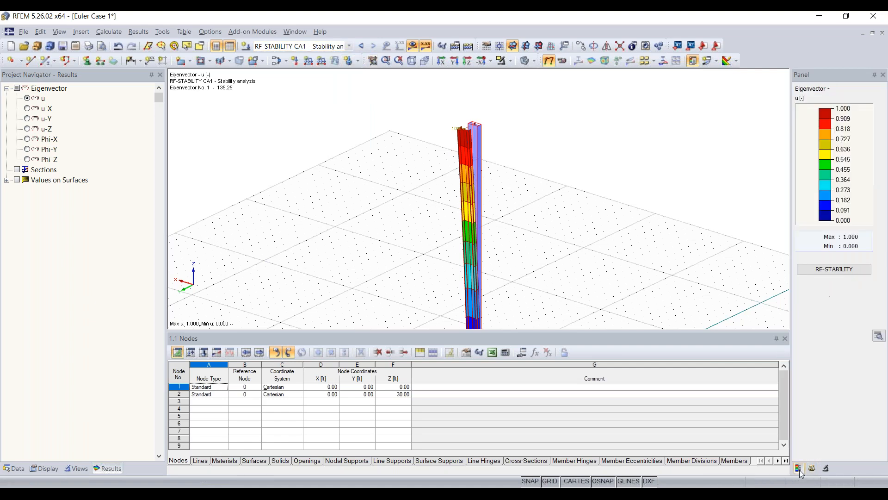
{"action": "left_click", "coordinate": [837, 268]}
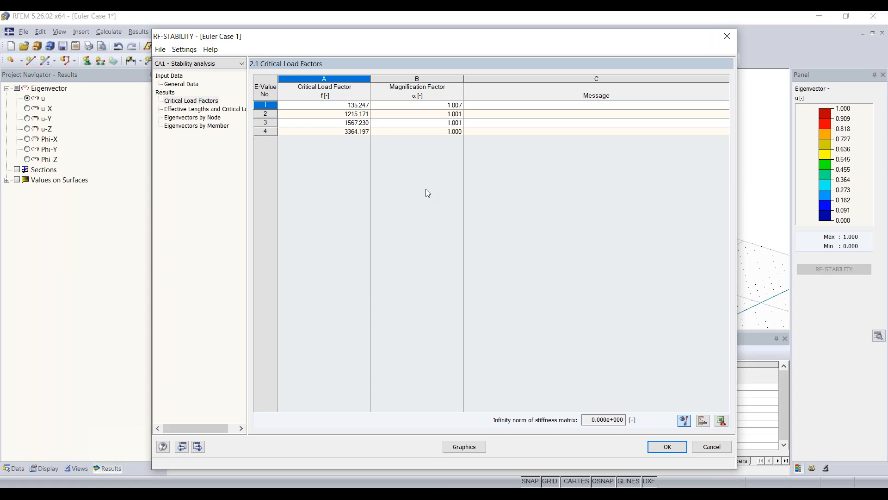
{"action": "left_click", "coordinate": [203, 112]}
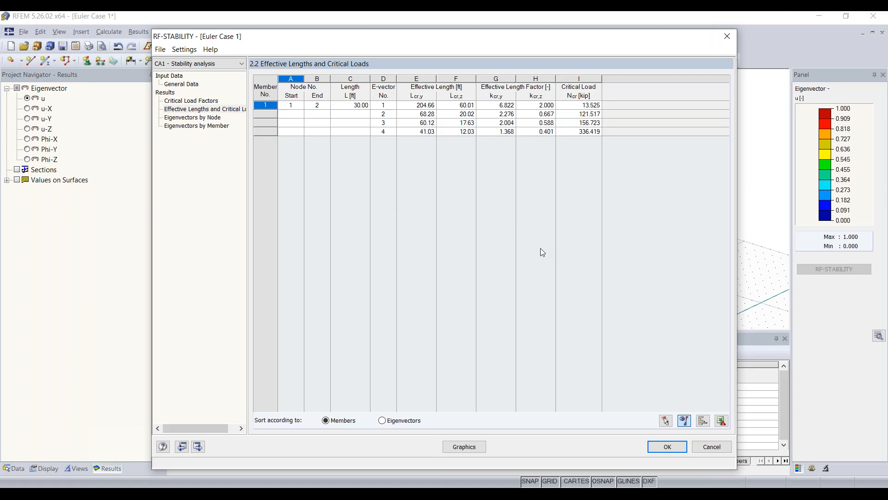
{"action": "left_click", "coordinate": [725, 38]}
Switch to load case LC1 and set the nodal load PZ at the column top to -14 kip.
{"action": "left_click", "coordinate": [345, 46]}
{"action": "left_click", "coordinate": [310, 55]}
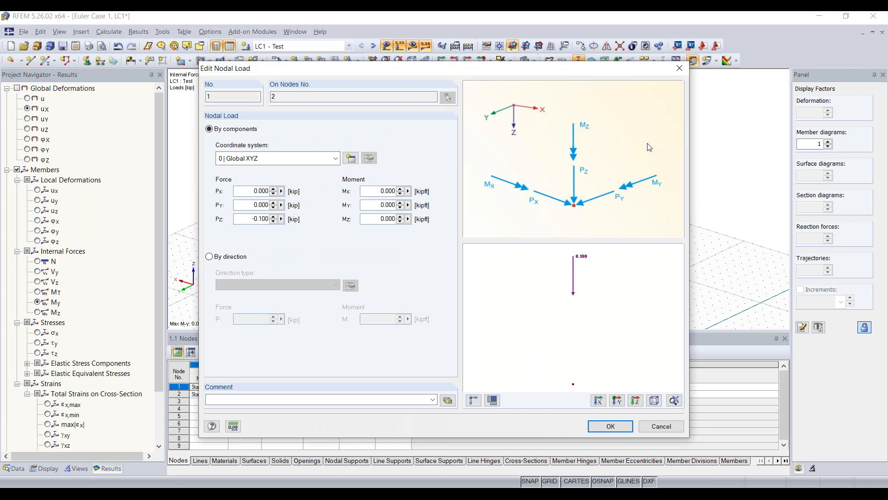
{"action": "left_click_drag", "start_coordinate": [250, 218], "coordinate": [305, 227]}
{"action": "key", "text": "BackSpace"}
{"action": "type", "text": "-14"}
{"action": "left_click", "coordinate": [611, 426]}
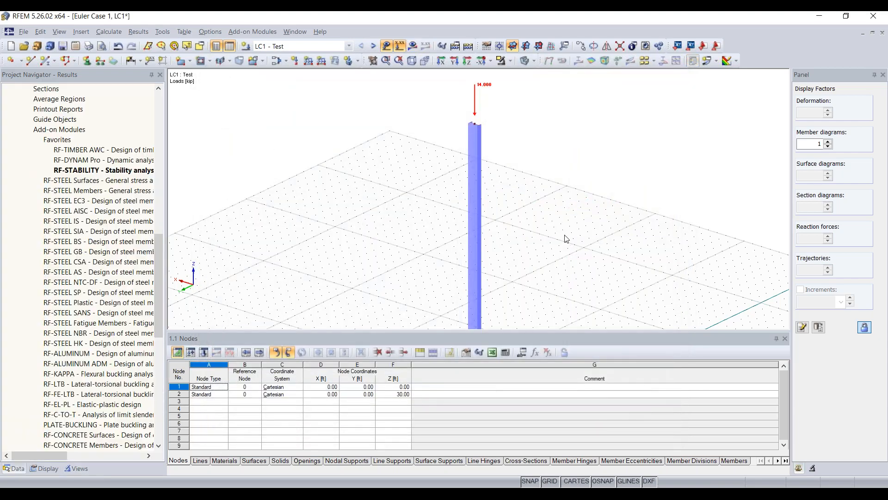
Set the method of analysis for load case LC1 to geometrically linear analysis.
{"action": "scroll", "coordinate": [560, 255], "scroll_direction": "down", "scroll_amount": 7}
{"action": "middle_click_drag", "start_coordinate": [560, 255], "coordinate": [463, 225]}
{"action": "scroll", "coordinate": [481, 228], "scroll_direction": "up", "scroll_amount": 3}
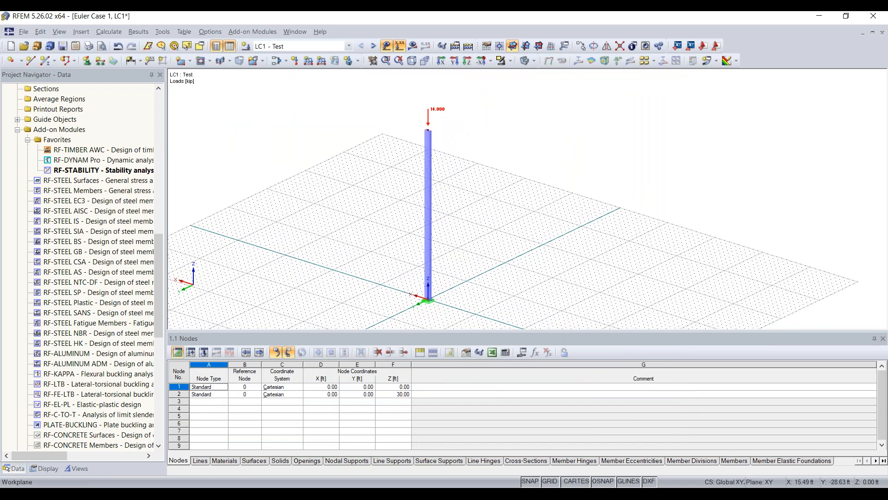
{"action": "left_click", "coordinate": [286, 61]}
{"action": "left_click", "coordinate": [286, 62]}
{"action": "left_click", "coordinate": [287, 75]}
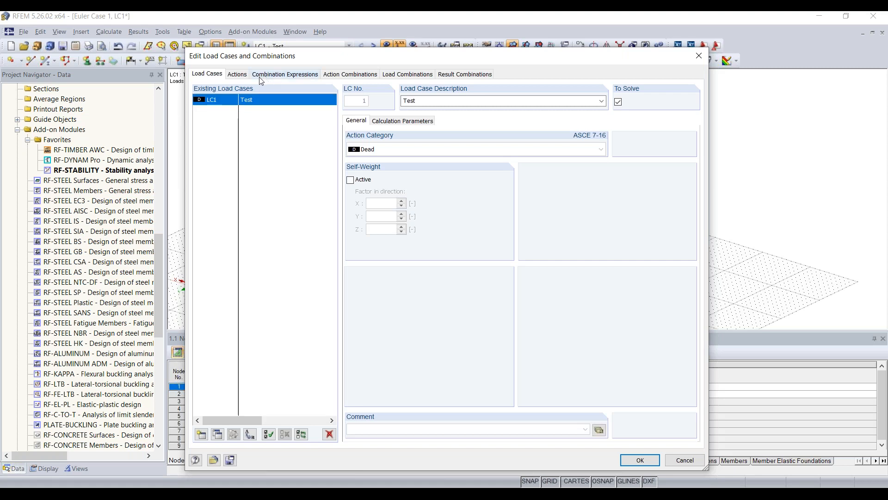
{"action": "left_click", "coordinate": [391, 122]}
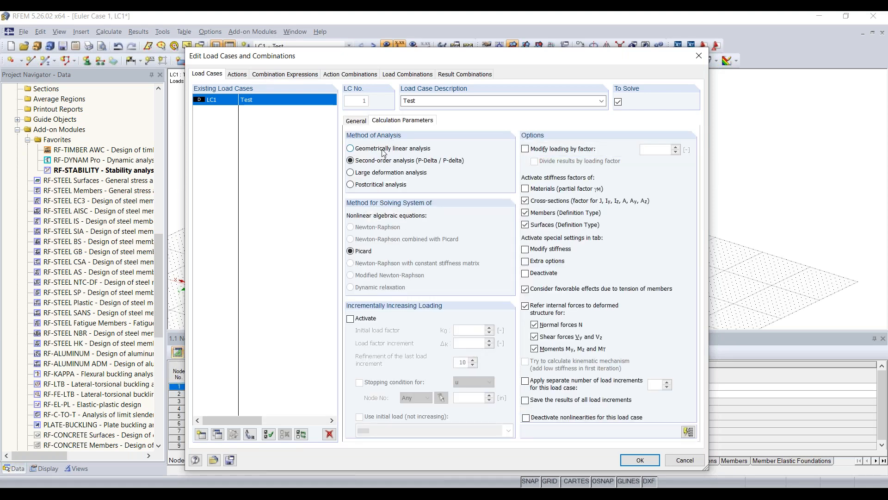
{"action": "left_click", "coordinate": [383, 149]}
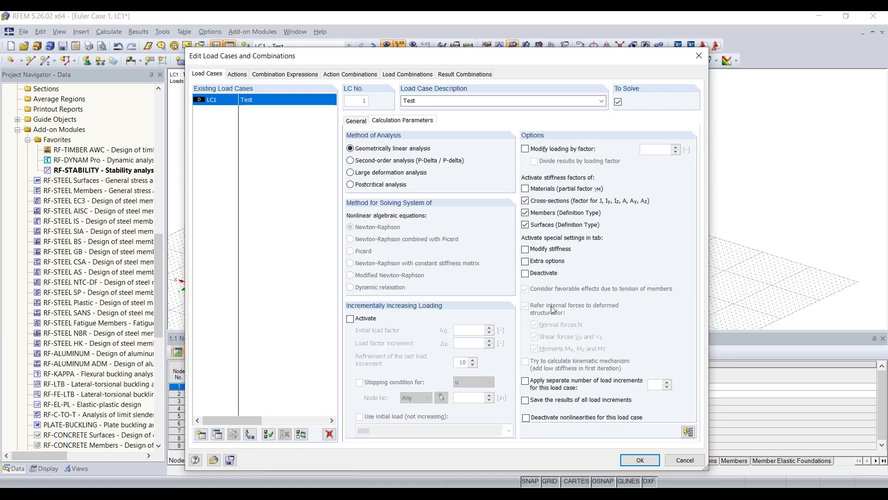
{"action": "left_click", "coordinate": [640, 459]}
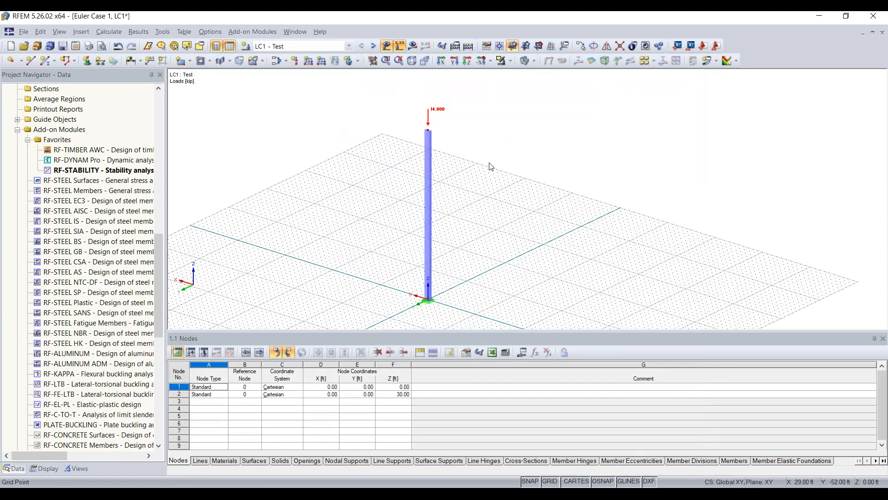
Rerun the RF-STABILITY calculation for LC1 and examine the critical load factor of the first eigenvalue.
{"action": "double_click", "coordinate": [97, 170]}
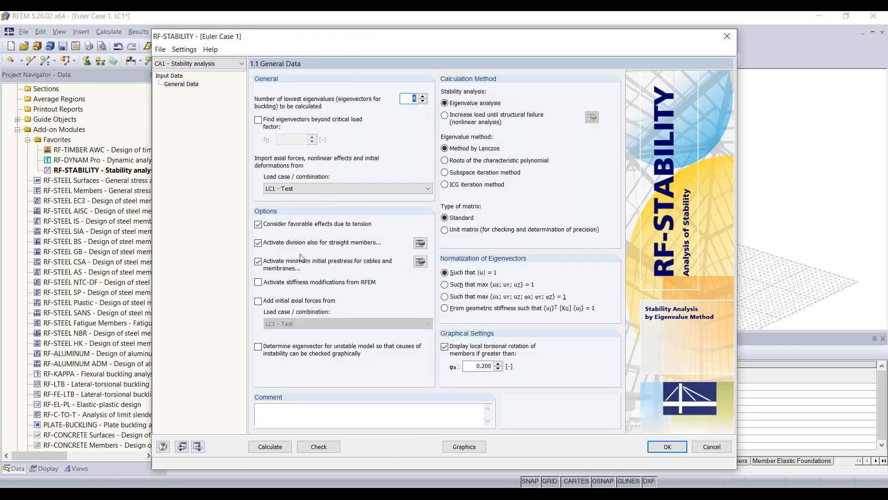
{"action": "left_click", "coordinate": [278, 445]}
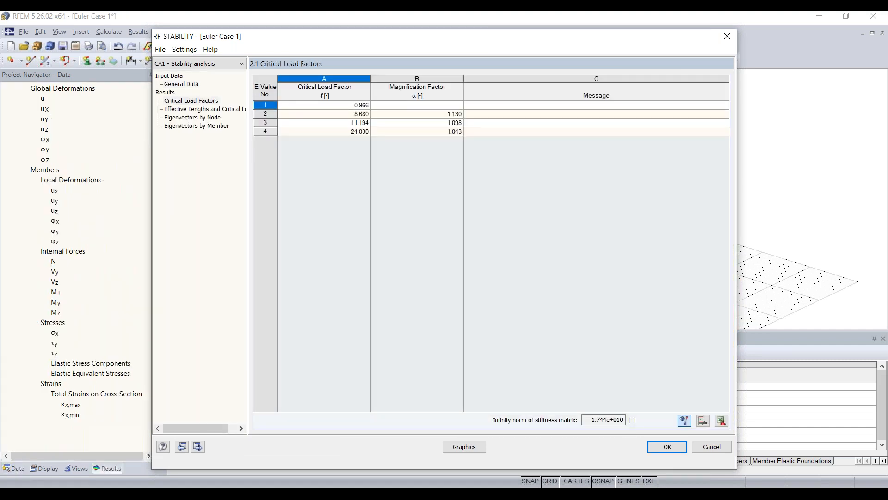
{"action": "left_click", "coordinate": [200, 100]}
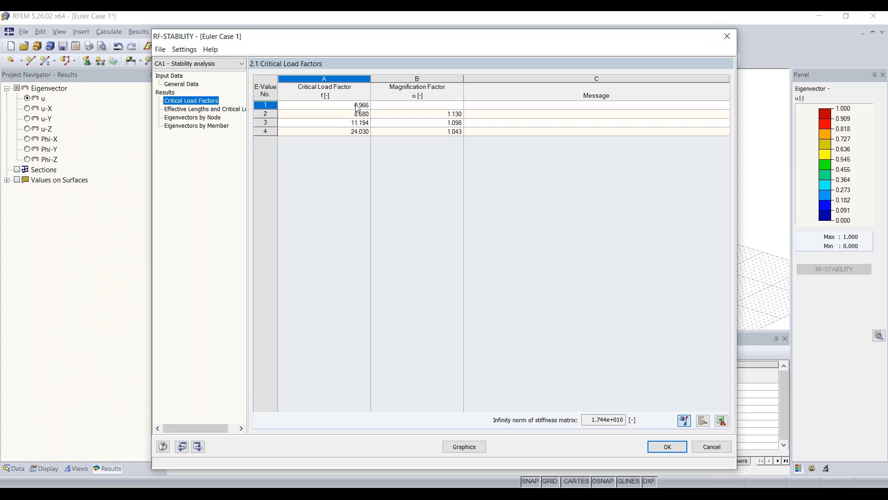
{"action": "left_click", "coordinate": [356, 106]}
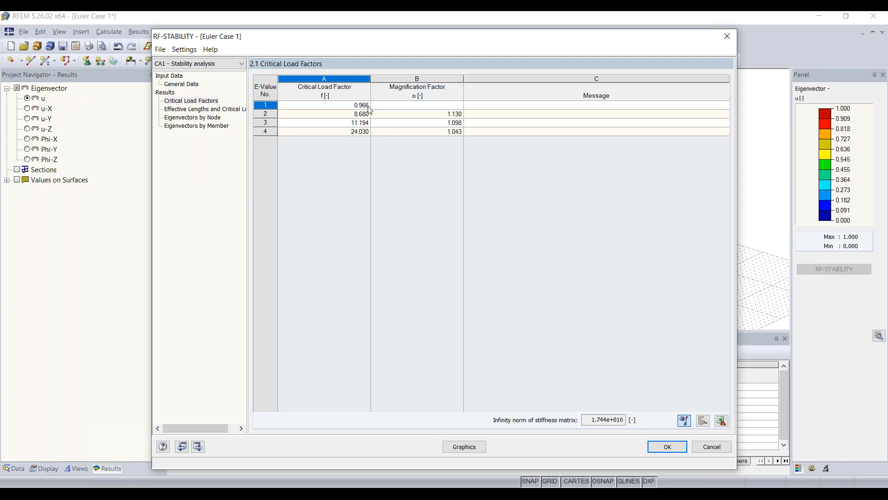
{"action": "left_click_drag", "start_coordinate": [391, 39], "coordinate": [332, 44]}
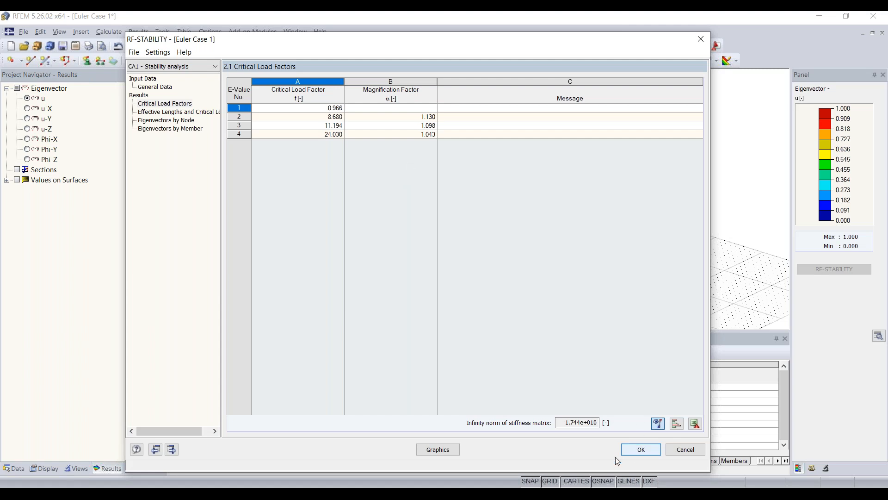
{"action": "mouse_move", "coordinate": [558, 494]}
{"action": "key", "text": "alt+Tab"}
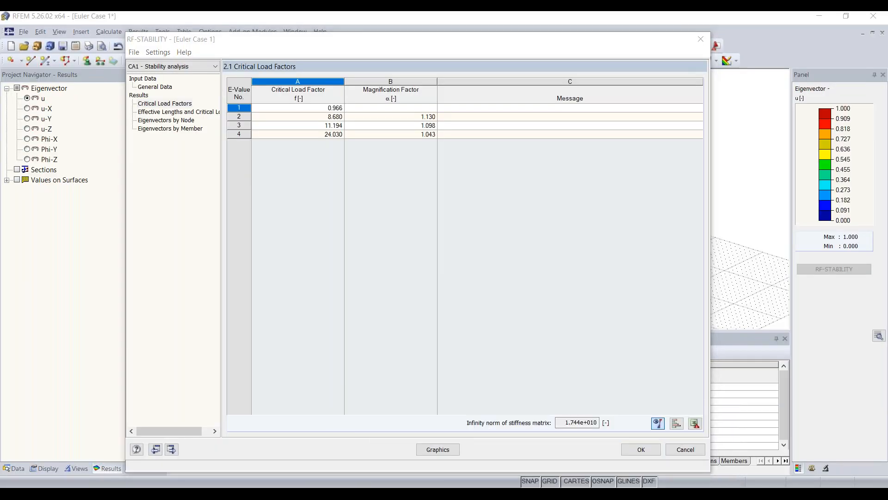
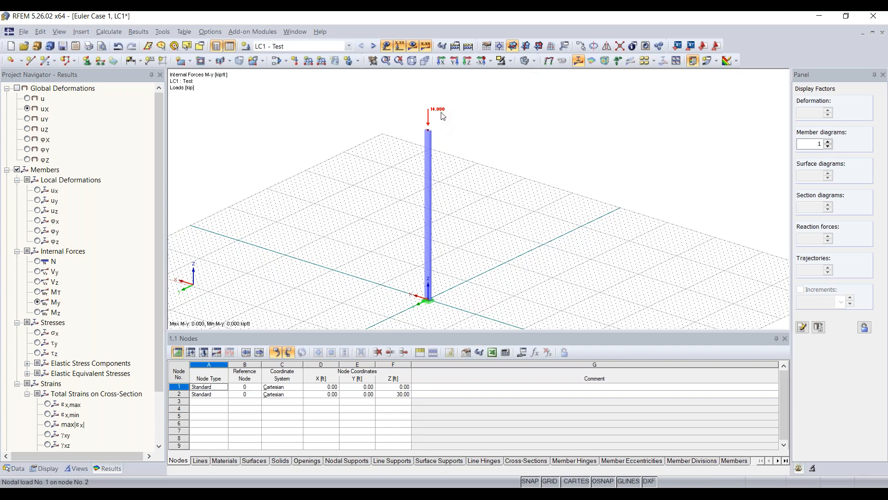
Set the nodal load PZ at the column top to -5 kip.
{"action": "double_click", "coordinate": [442, 115]}
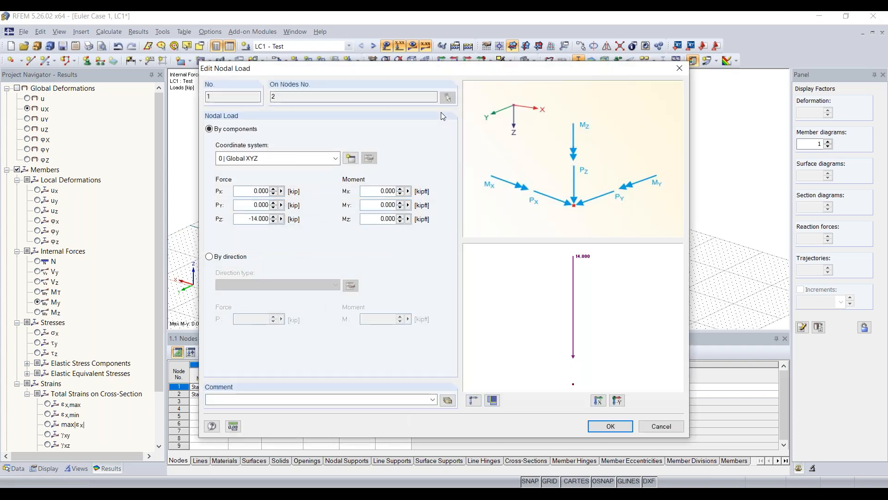
{"action": "left_click_drag", "start_coordinate": [249, 219], "coordinate": [325, 225]}
{"action": "type", "text": "-5"}
{"action": "left_click", "coordinate": [610, 425]}
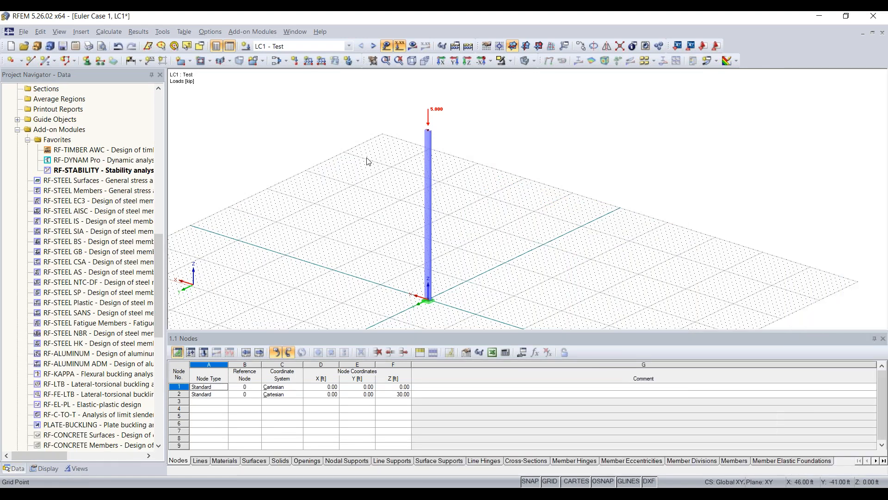
Copy the complete column with its base support and top load 10 ft along the negative X direction.
{"action": "middle_click_drag", "start_coordinate": [458, 297], "coordinate": [386, 273], "text": "ctrl"}
{"action": "left_click_drag", "start_coordinate": [346, 292], "coordinate": [428, 89]}
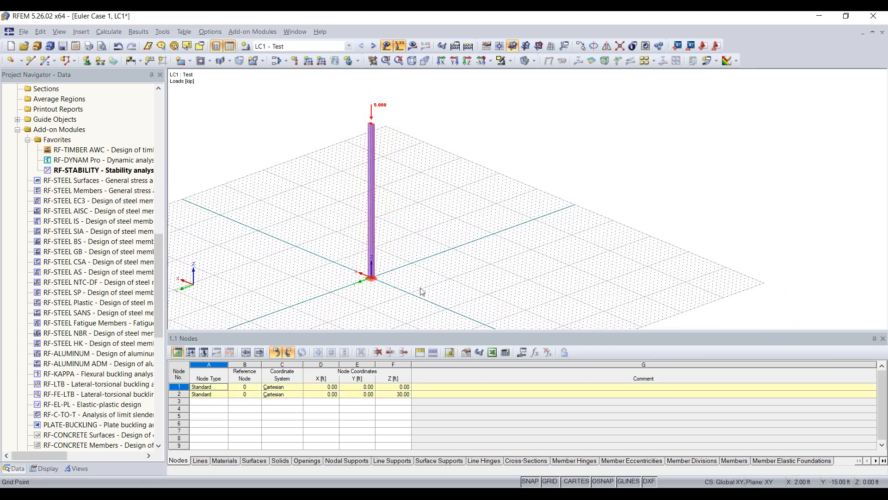
{"action": "scroll", "coordinate": [428, 250], "scroll_direction": "up", "scroll_amount": 3}
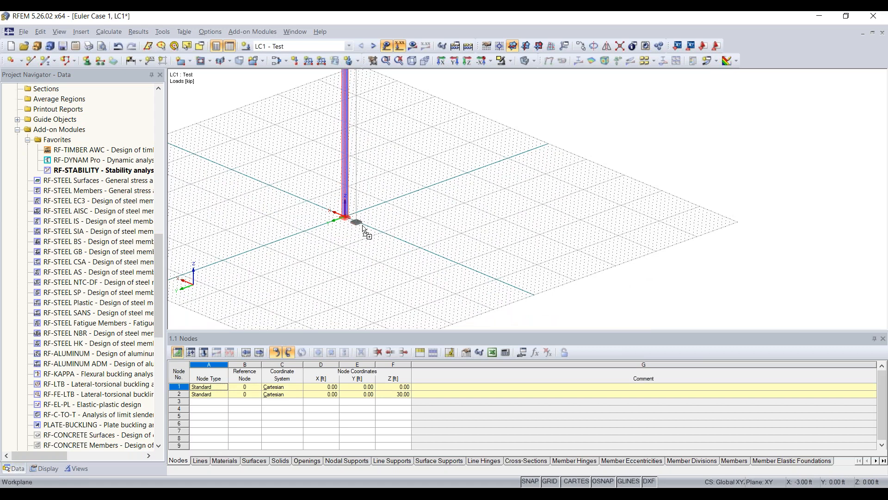
{"action": "left_click_drag", "start_coordinate": [383, 235], "coordinate": [383, 234], "text": "ctrl"}
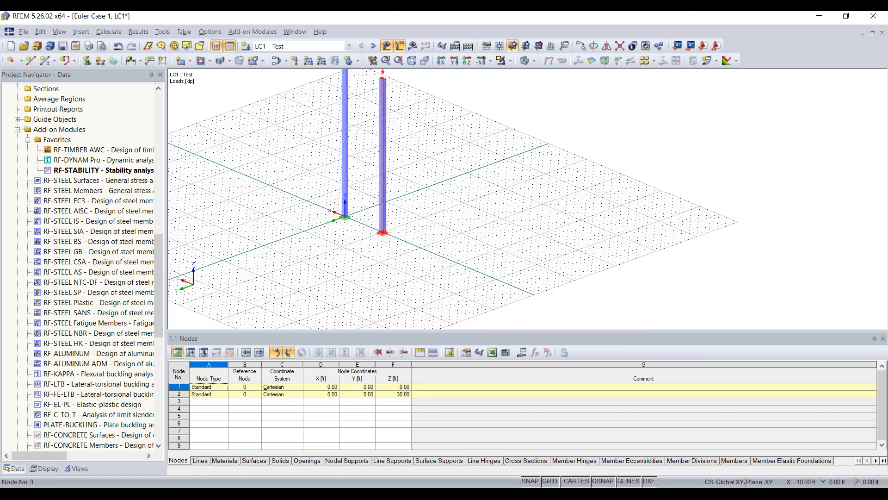
{"action": "middle_click_drag", "start_coordinate": [383, 234], "coordinate": [606, 290], "text": "ctrl"}
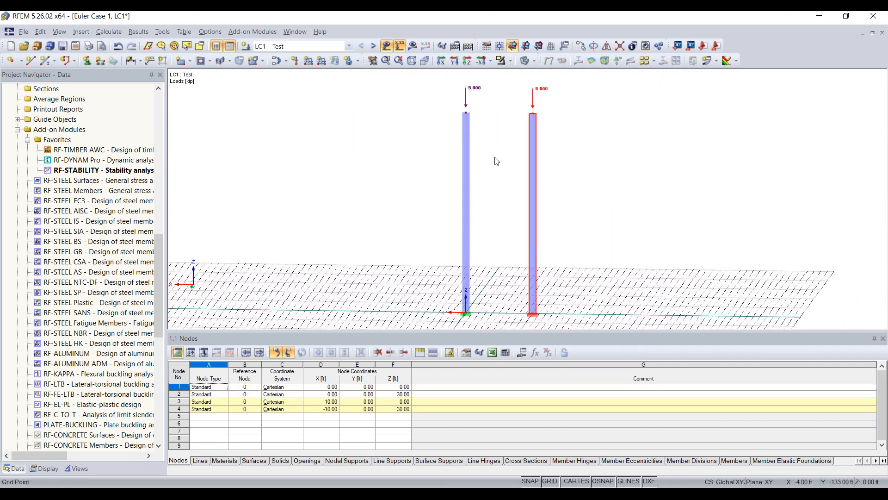
Select the top nodes of both columns and set the current work plane to XZ.
{"action": "left_click_drag", "start_coordinate": [426, 74], "coordinate": [625, 141]}
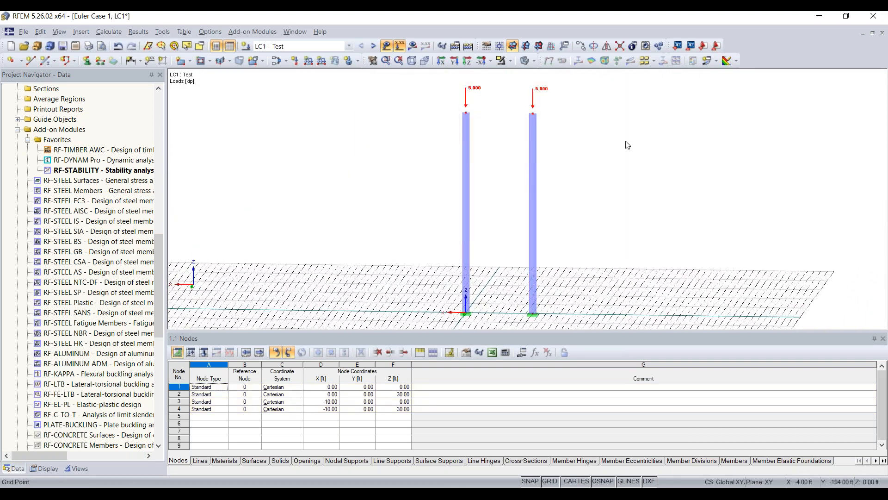
{"action": "left_click_drag", "start_coordinate": [411, 146], "coordinate": [568, 91]}
{"action": "left_click", "coordinate": [525, 47]}
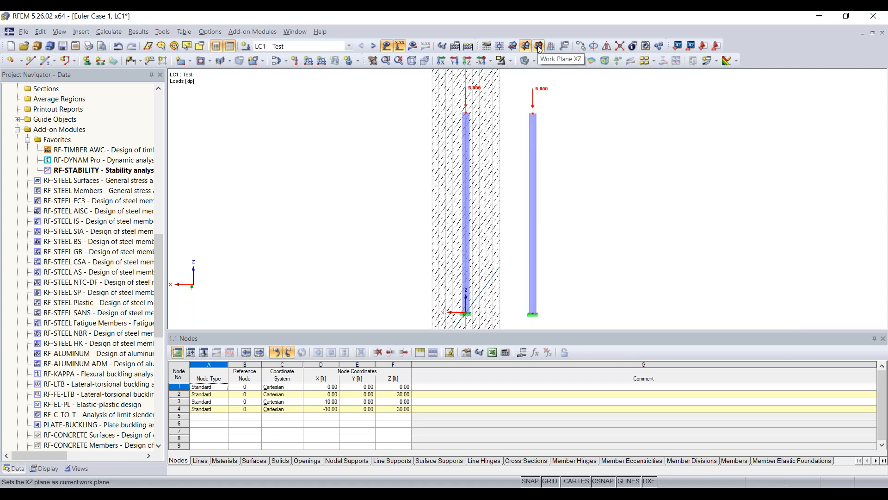
{"action": "left_click", "coordinate": [537, 47]}
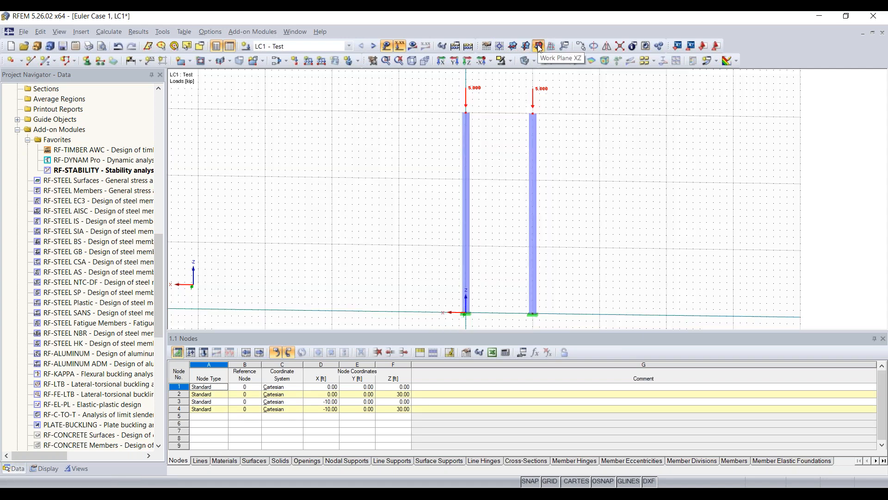
{"action": "middle_click_drag", "start_coordinate": [483, 156], "coordinate": [460, 133]}
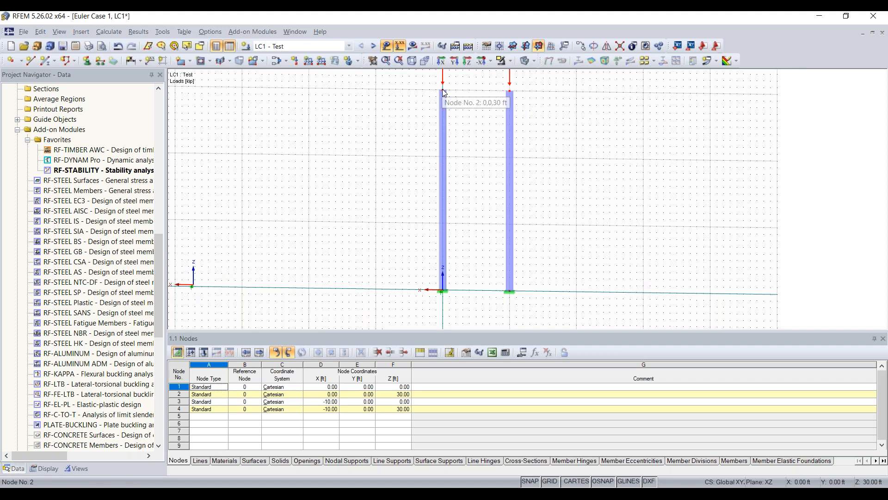
Shorten both columns by moving their top nodes down to Z = 10 ft.
{"action": "middle_click_drag", "start_coordinate": [405, 129], "coordinate": [367, 215]}
{"action": "left_click_drag", "start_coordinate": [365, 205], "coordinate": [542, 114]}
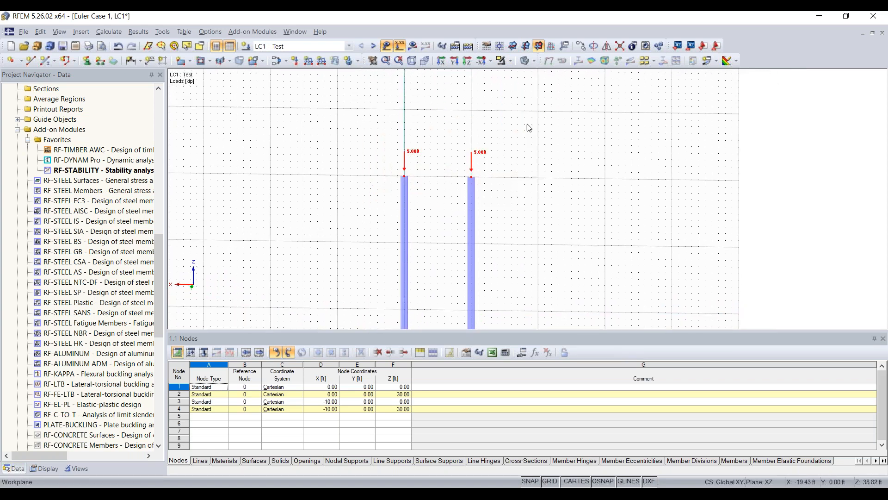
{"action": "scroll", "coordinate": [431, 178], "scroll_direction": "down", "scroll_amount": 1}
{"action": "middle_click_drag", "start_coordinate": [432, 179], "coordinate": [442, 115]}
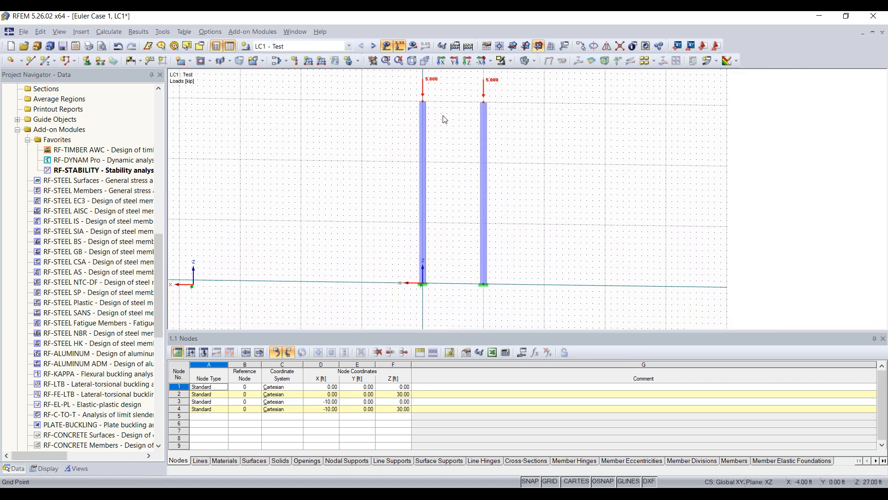
{"action": "left_click_drag", "start_coordinate": [422, 103], "coordinate": [423, 223]}
{"action": "scroll", "coordinate": [463, 228], "scroll_direction": "up", "scroll_amount": 10}
{"action": "scroll", "coordinate": [462, 241], "scroll_direction": "down", "scroll_amount": 4}
{"action": "middle_click_drag", "start_coordinate": [458, 251], "coordinate": [455, 186]}
{"action": "scroll", "coordinate": [472, 170], "scroll_direction": "down", "scroll_amount": 2}
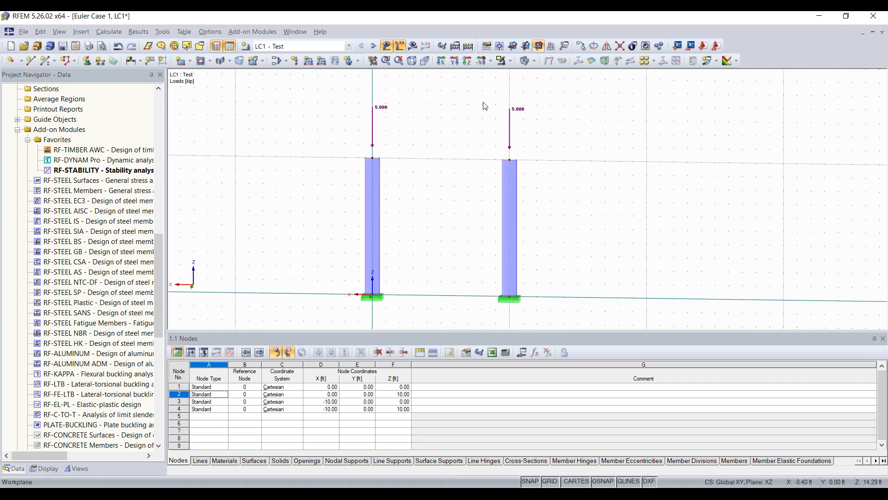
Start a new beam member and create a W 8x15 AISC 14 cross-section in Steel A992 for it.
{"action": "left_click", "coordinate": [48, 61]}
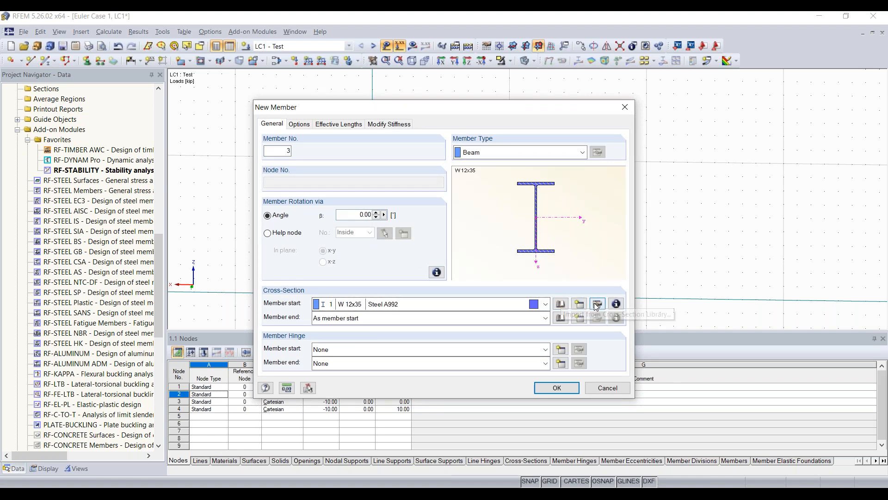
{"action": "left_click", "coordinate": [579, 305]}
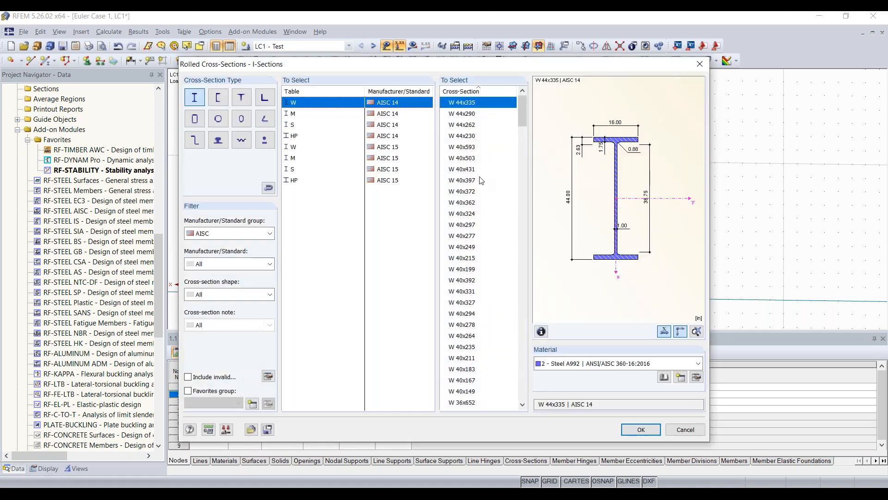
{"action": "scroll", "coordinate": [476, 204], "scroll_direction": "down", "scroll_amount": 15}
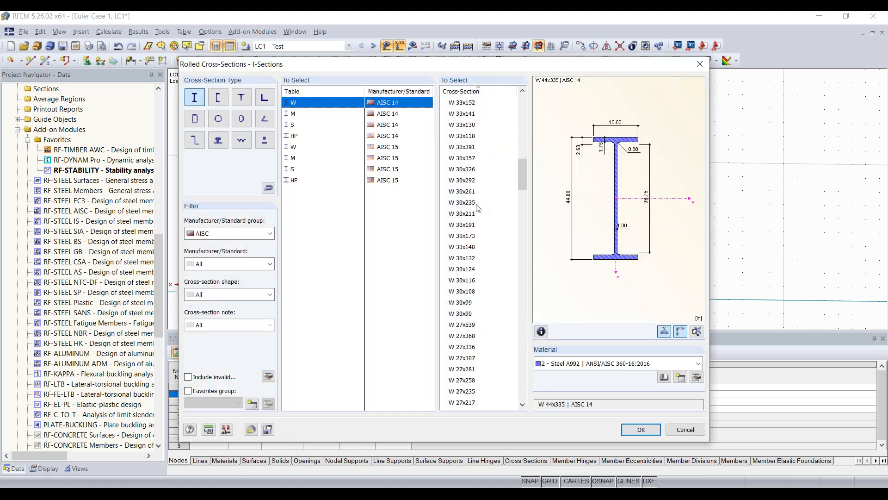
{"action": "scroll", "coordinate": [478, 207], "scroll_direction": "down", "scroll_amount": 16}
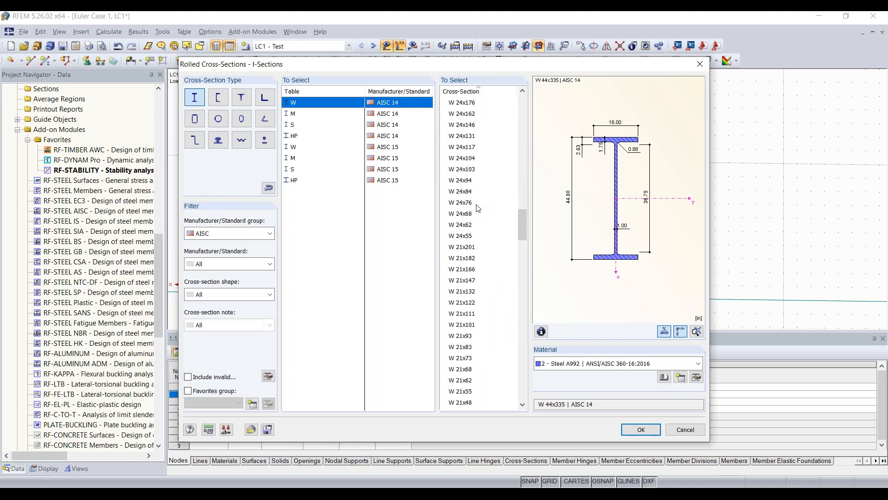
{"action": "scroll", "coordinate": [478, 207], "scroll_direction": "down", "scroll_amount": 12}
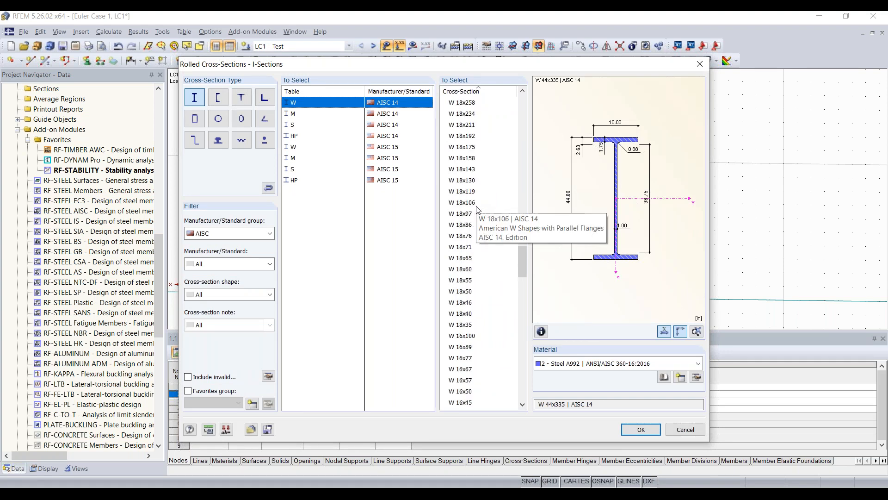
{"action": "scroll", "coordinate": [479, 212], "scroll_direction": "down", "scroll_amount": 20}
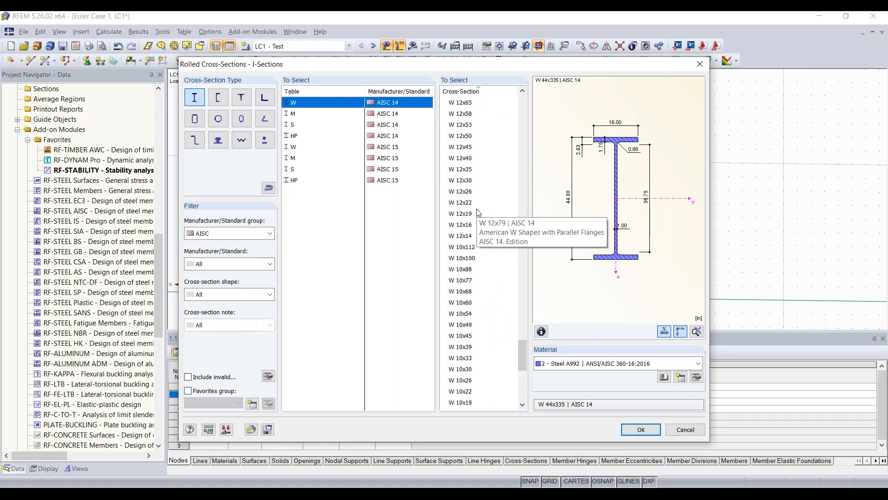
{"action": "left_click", "coordinate": [470, 270]}
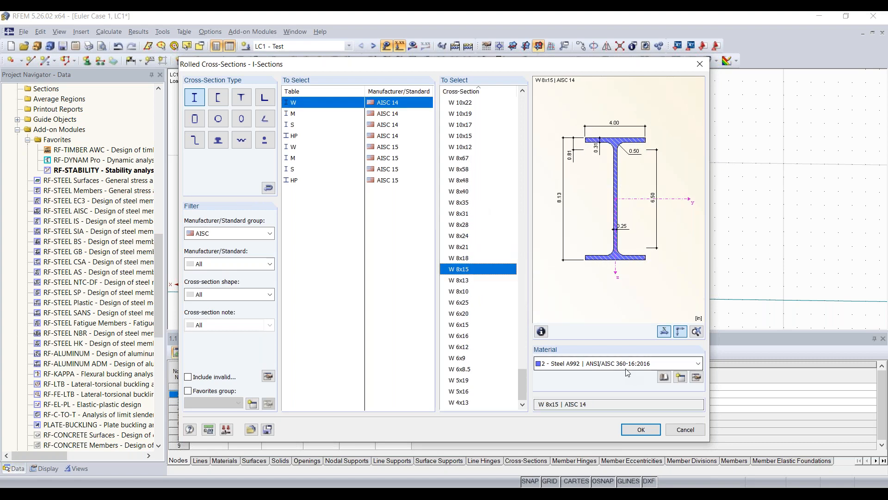
{"action": "left_click", "coordinate": [641, 429]}
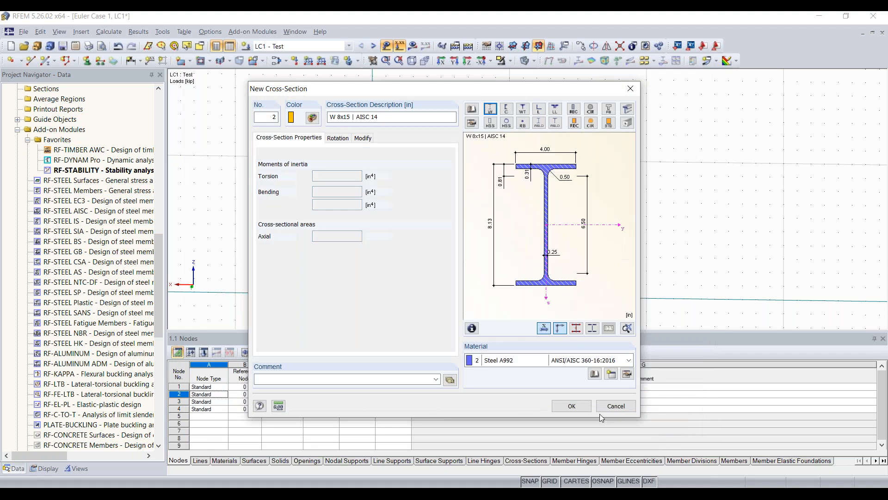
{"action": "left_click", "coordinate": [572, 406]}
Place the beam member between the top nodes of the two columns to form a portal frame.
{"action": "left_click", "coordinate": [560, 388]}
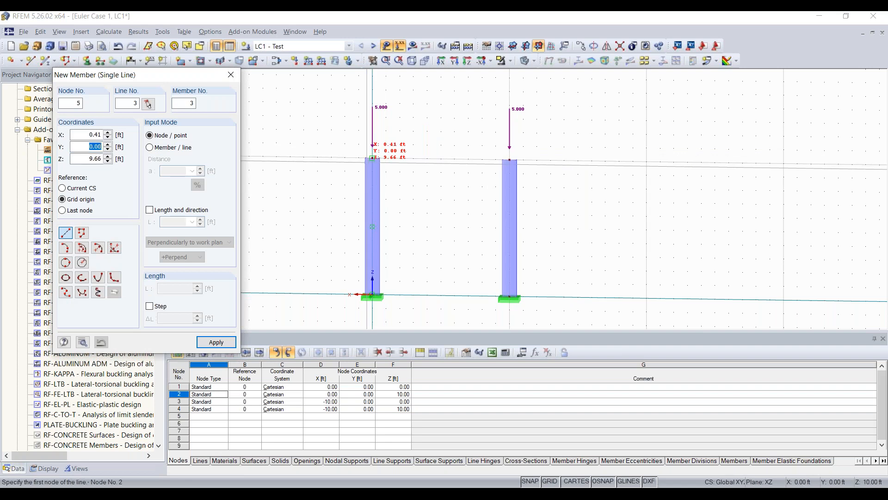
{"action": "left_click", "coordinate": [372, 159]}
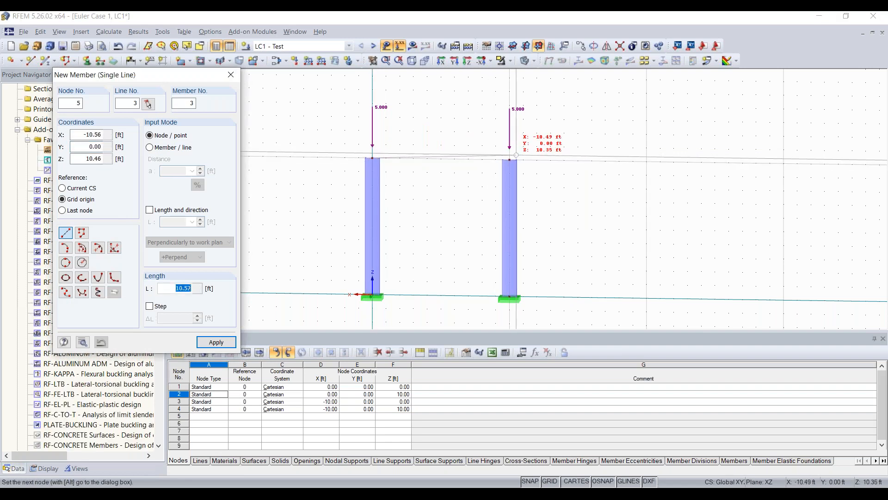
{"action": "left_click", "coordinate": [509, 160]}
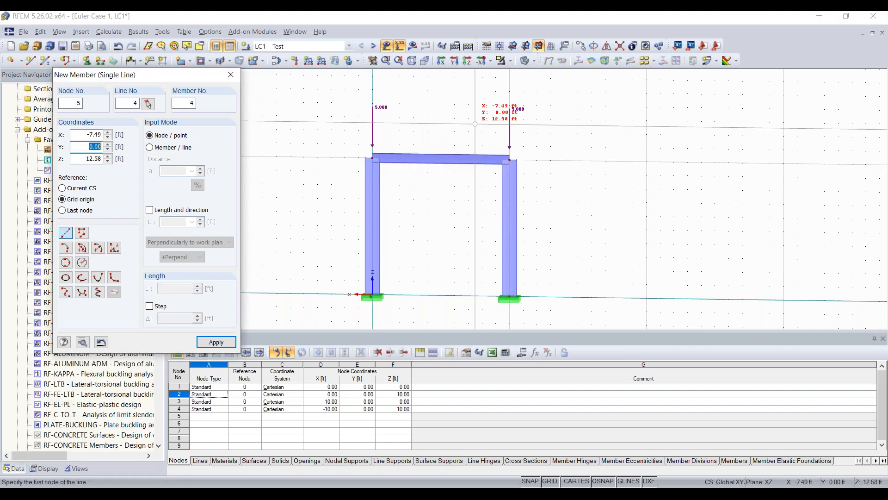
{"action": "key", "text": "Escape"}
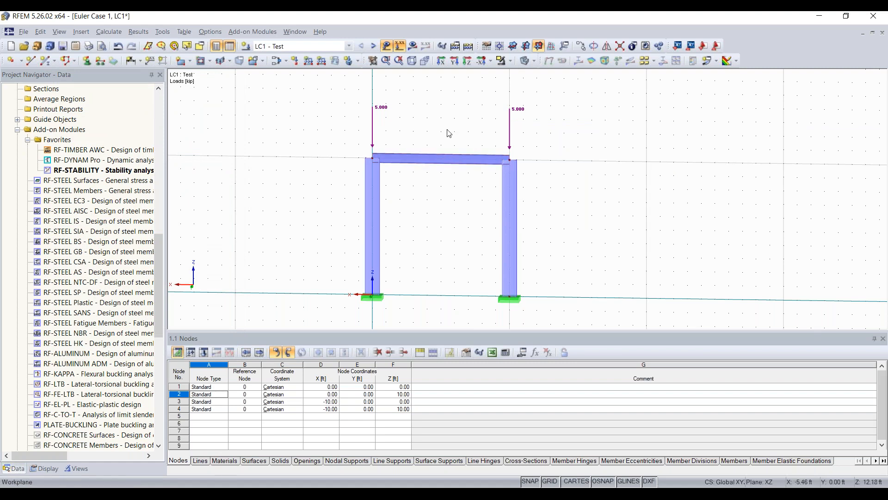
Apply a uniform member load of -3 kip/ft in the global ZL direction to the beam.
{"action": "left_click", "coordinate": [310, 64]}
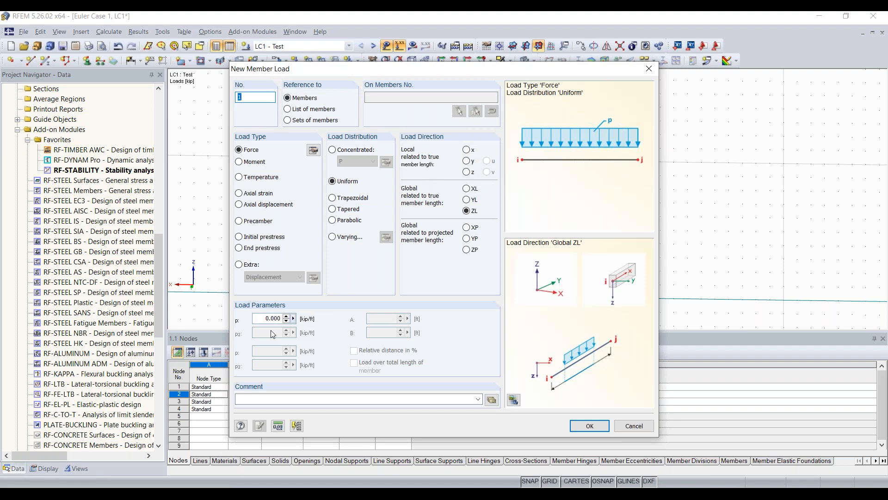
{"action": "left_click_drag", "start_coordinate": [262, 318], "coordinate": [367, 322]}
{"action": "type", "text": "-3"}
{"action": "left_click", "coordinate": [590, 423]}
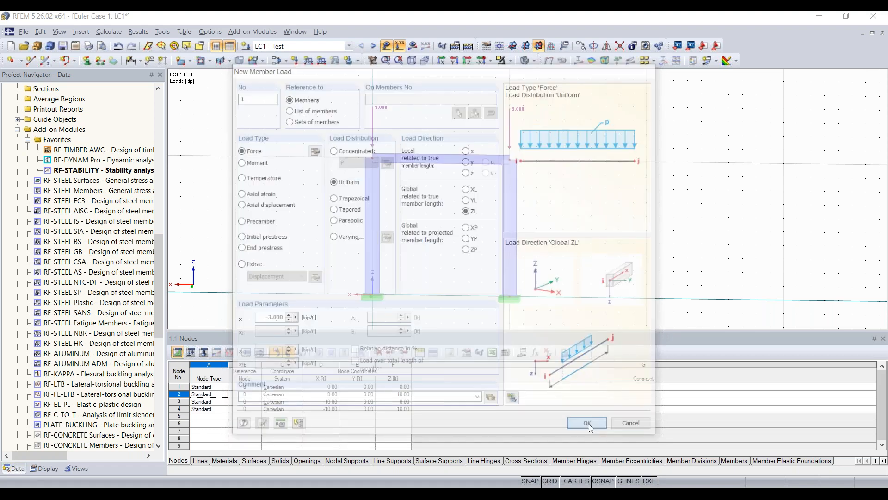
{"action": "left_click", "coordinate": [433, 160]}
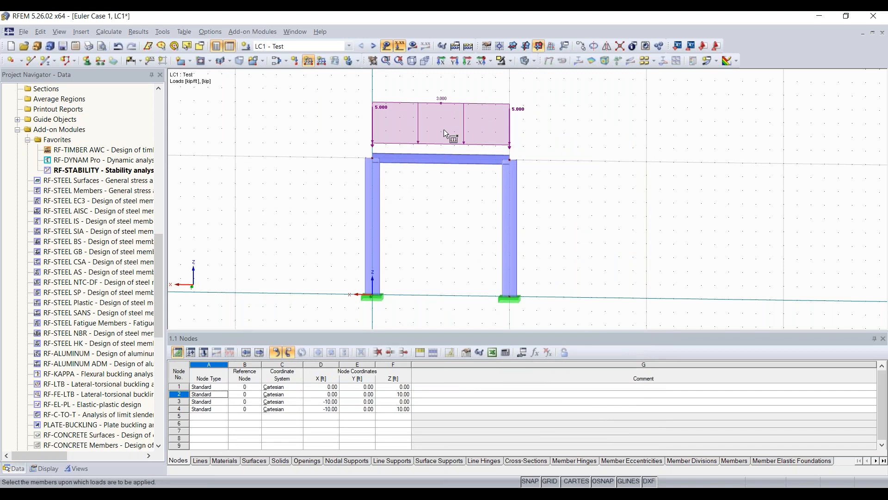
{"action": "right_click", "coordinate": [442, 195]}
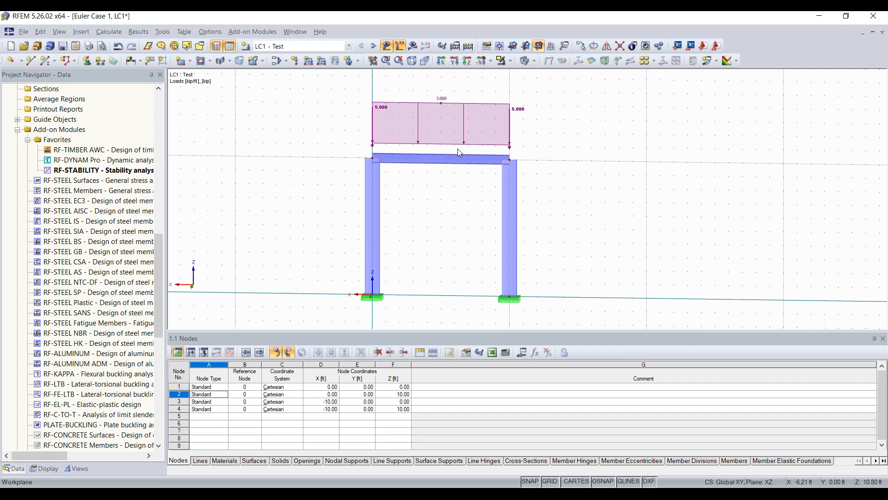
Calculate LC1 and view the frame's global deformations u, followed by the members' My internal forces.
{"action": "left_click", "coordinate": [468, 47]}
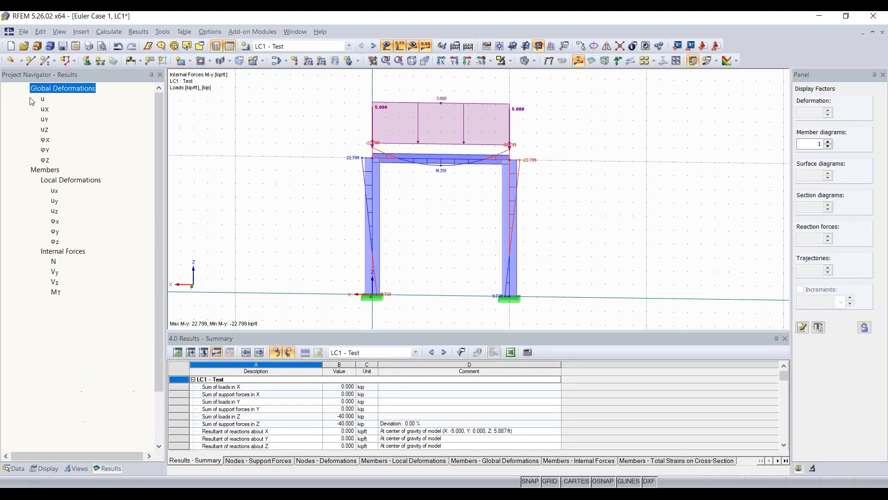
{"action": "left_click", "coordinate": [19, 89]}
{"action": "middle_click_drag", "start_coordinate": [456, 214], "coordinate": [421, 224], "text": "ctrl"}
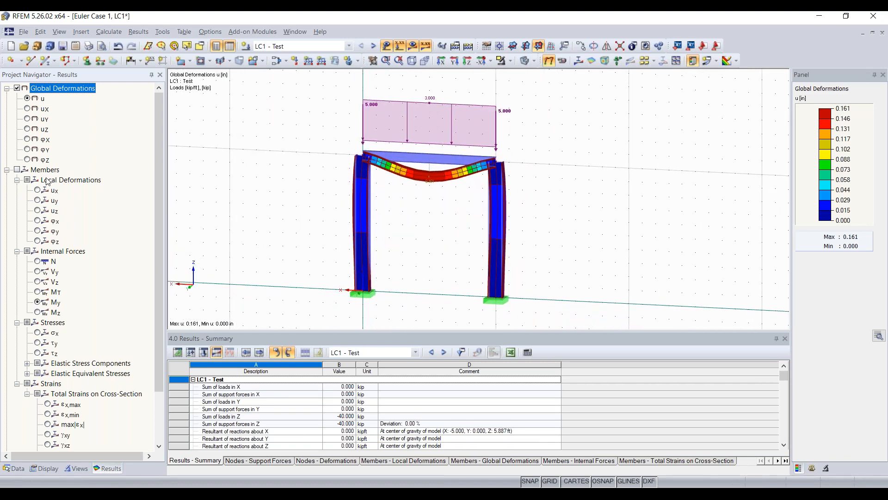
{"action": "left_click", "coordinate": [23, 171]}
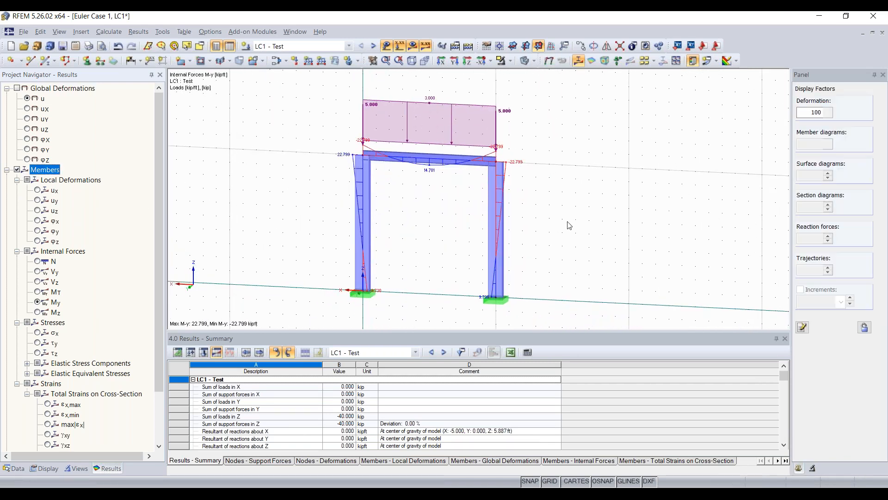
Display the RF-STABILITY CA1 results of the portal frame and bring up their eigenvector display factors.
{"action": "left_click", "coordinate": [329, 46]}
{"action": "left_click", "coordinate": [324, 92]}
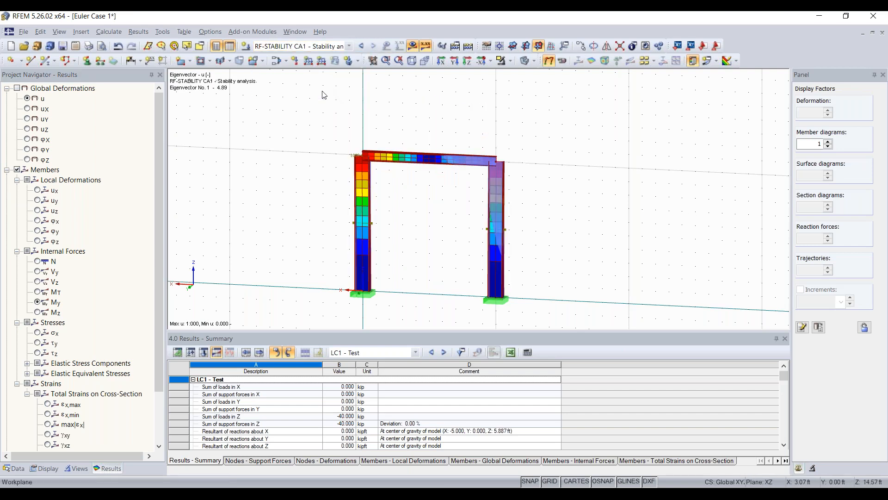
{"action": "middle_click_drag", "start_coordinate": [561, 137], "coordinate": [506, 138], "text": "ctrl"}
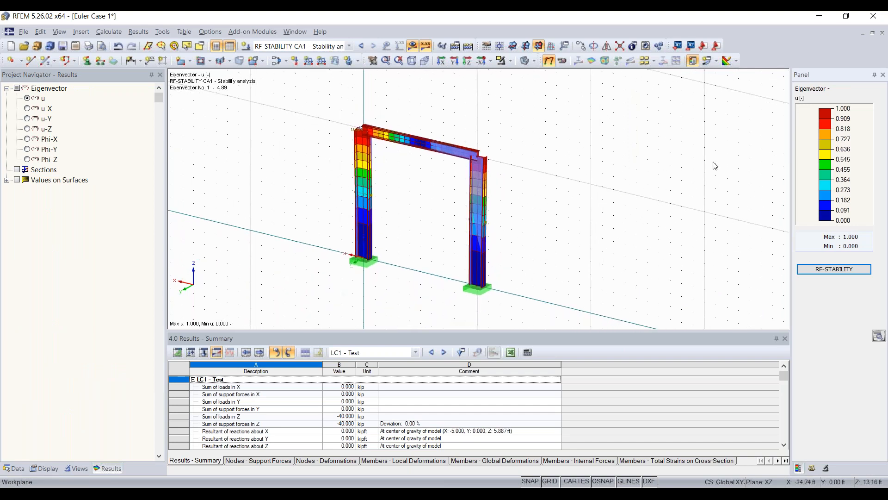
{"action": "left_click", "coordinate": [826, 468]}
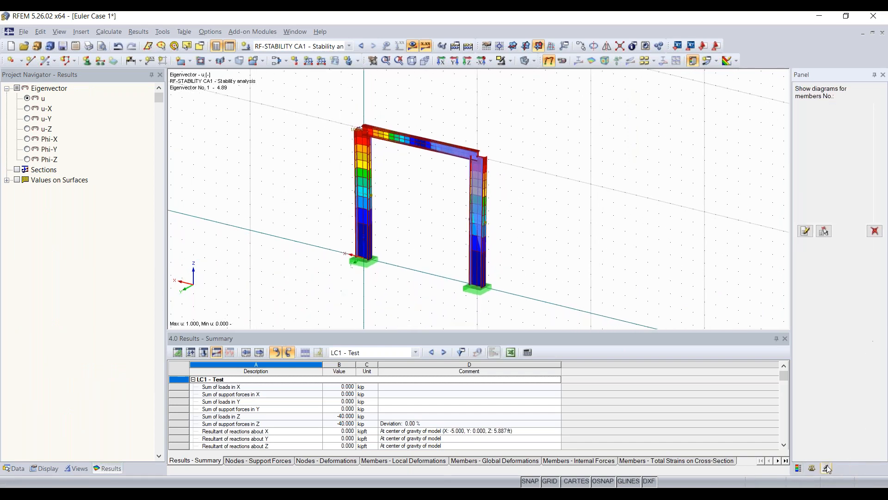
{"action": "left_click", "coordinate": [816, 469]}
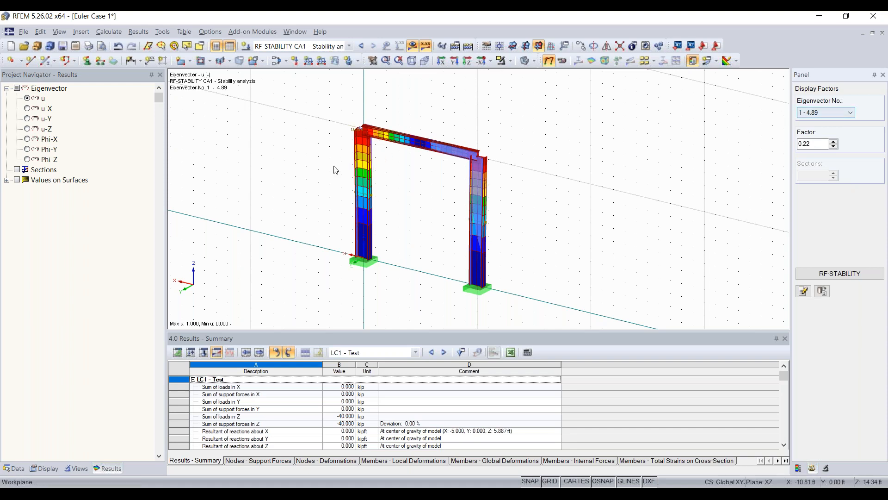
Step through eigenvectors 2, 3 and 4 to compare the frame's buckling modes, and return to eigenvector 1.
{"action": "left_click", "coordinate": [830, 114]}
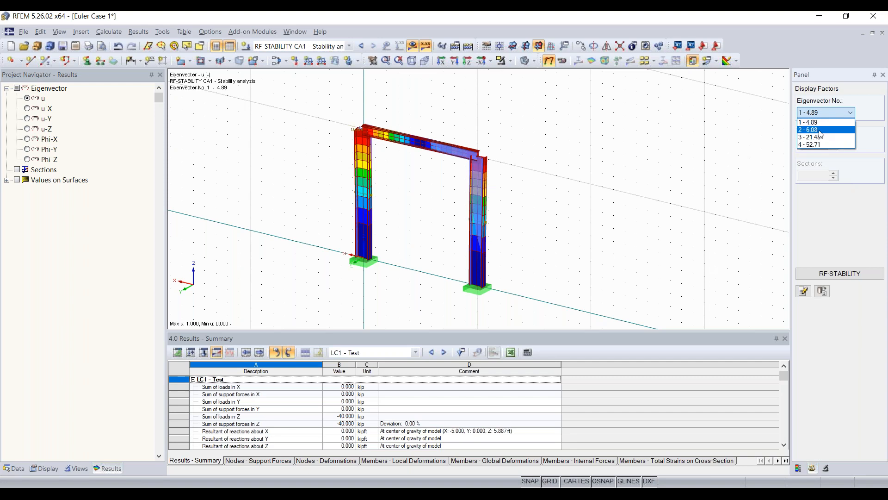
{"action": "left_click", "coordinate": [820, 130]}
{"action": "key", "text": "Down"}
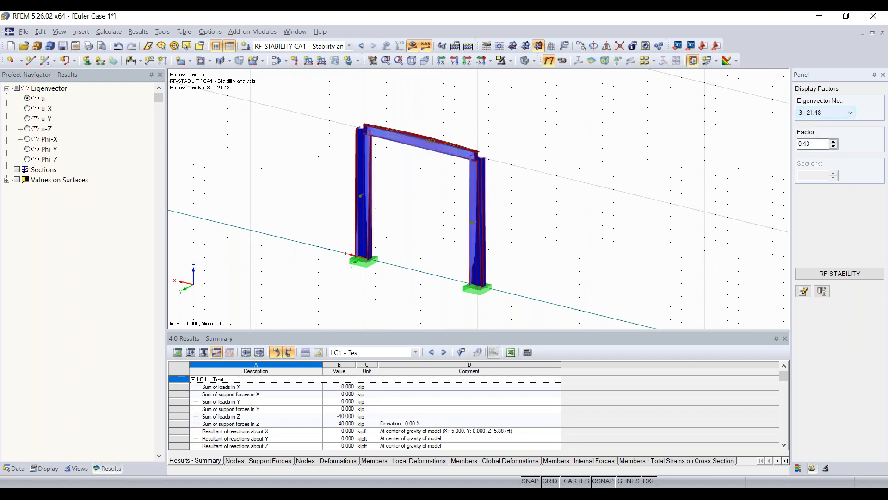
{"action": "key", "text": "Down"}
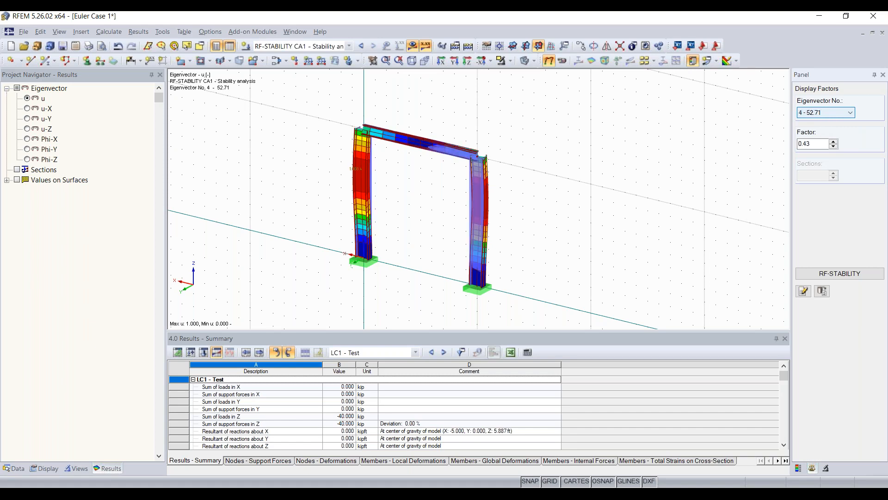
{"action": "key", "text": "Up"}
{"action": "key", "text": "Up"}
{"action": "key", "text": "Up"}
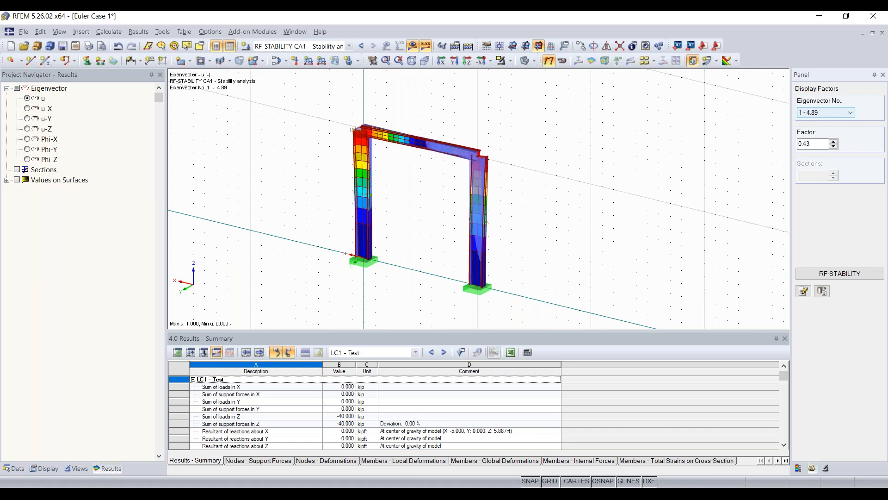
Raise the display factor of eigenvector 1 to 3.86 to exaggerate the buckled shape.
{"action": "left_click", "coordinate": [799, 469]}
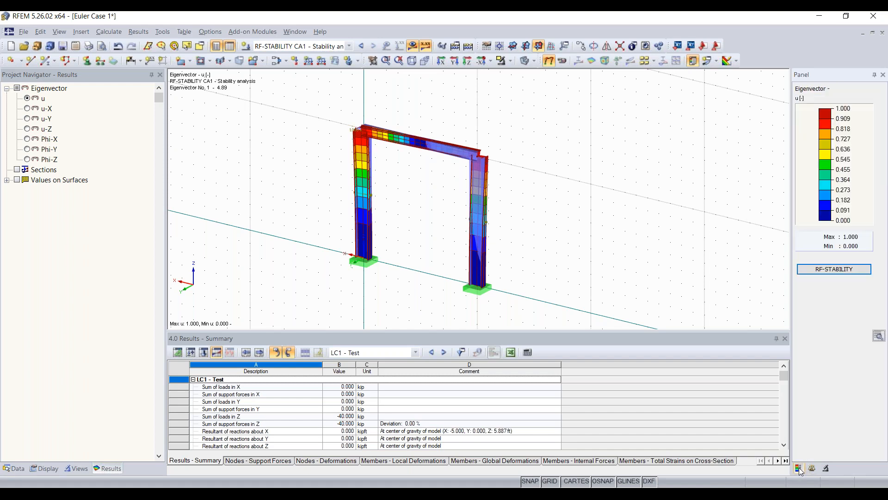
{"action": "left_click", "coordinate": [810, 468]}
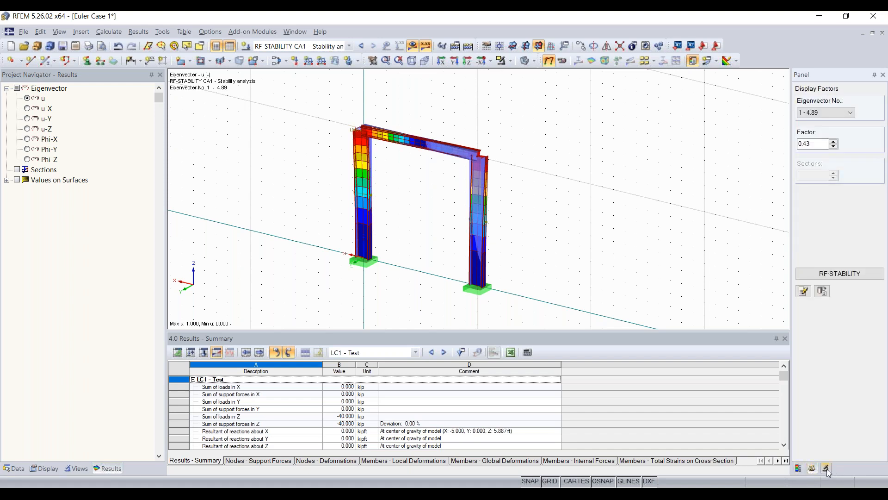
{"action": "left_click", "coordinate": [826, 469]}
{"action": "left_click", "coordinate": [813, 469]}
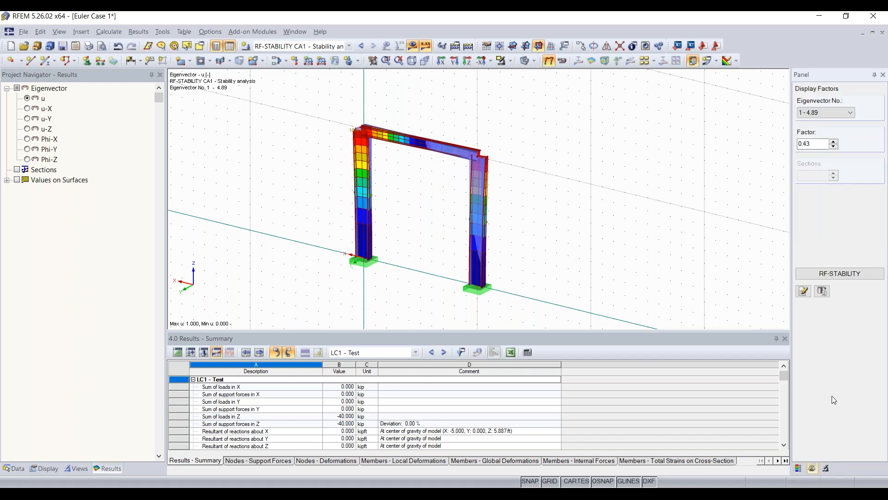
{"action": "left_click", "coordinate": [833, 143]}
{"action": "left_click", "coordinate": [833, 142]}
{"action": "left_click", "coordinate": [833, 142]}
{"action": "left_click", "coordinate": [833, 142]}
{"action": "left_click", "coordinate": [833, 142]}
{"action": "left_click", "coordinate": [833, 142]}
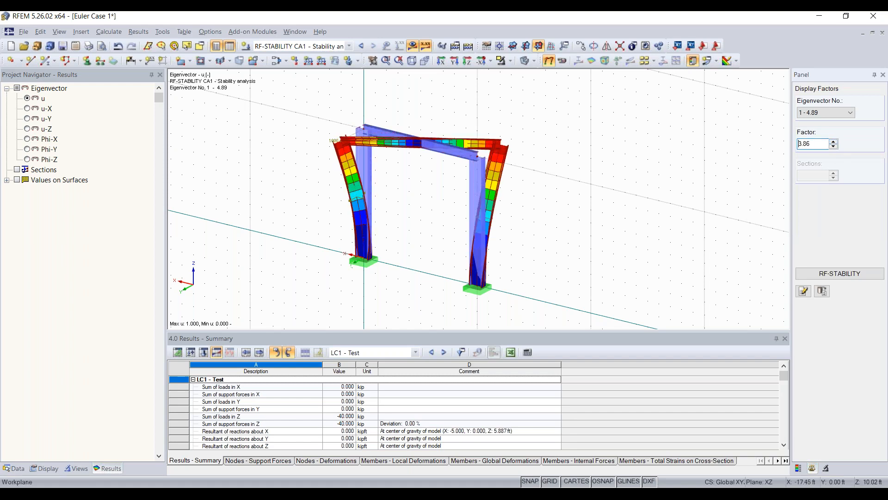
Examine the first buckling mode from another angle and reduce its display factor to 1.68.
{"action": "middle_click_drag", "start_coordinate": [562, 179], "coordinate": [442, 189], "text": "ctrl"}
{"action": "right_click_drag", "start_coordinate": [443, 189], "coordinate": [541, 174]}
{"action": "left_click", "coordinate": [719, 137]}
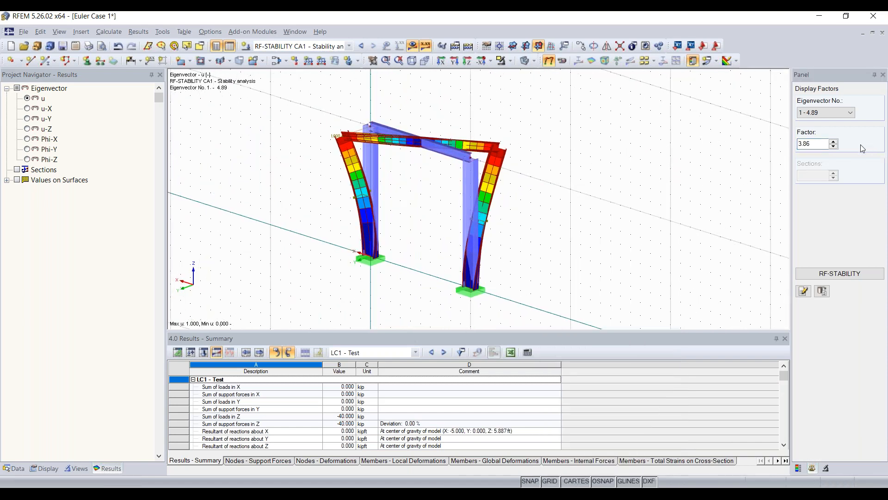
{"action": "left_click", "coordinate": [835, 147]}
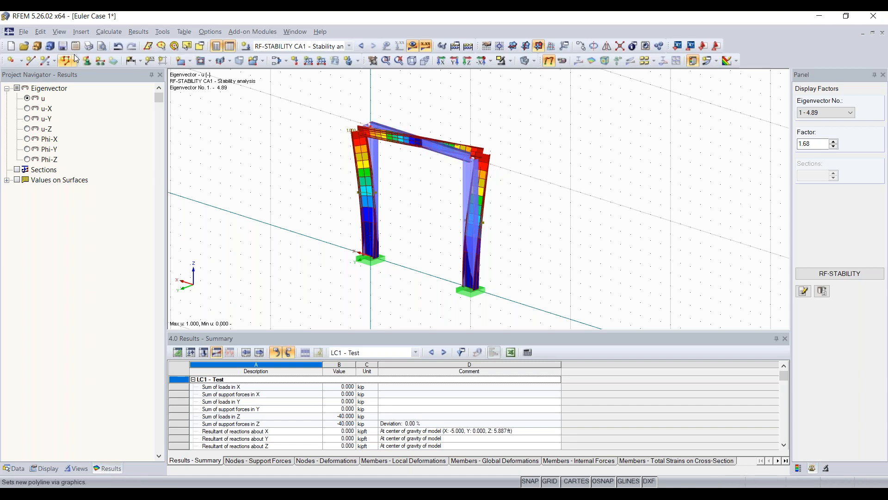
Create a nodal support fixed only against displacement uY and assign it to the frame's top nodes 2 and 4.
{"action": "left_click", "coordinate": [88, 61]}
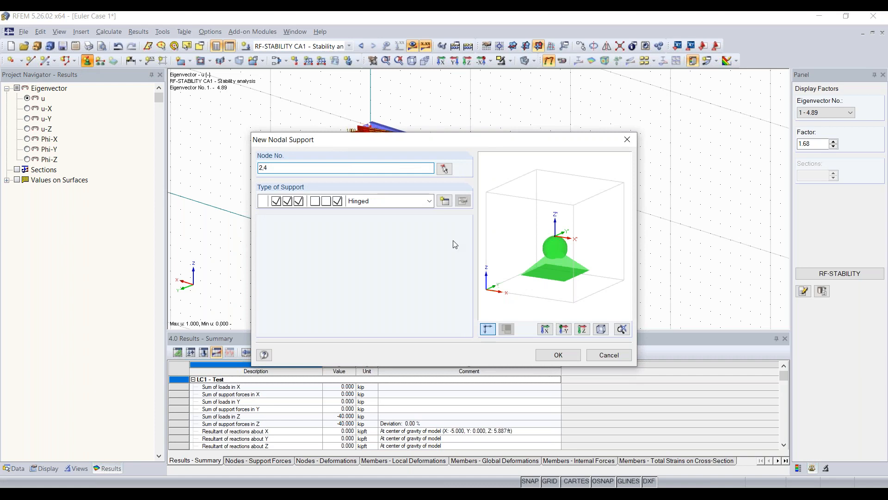
{"action": "left_click", "coordinate": [444, 201]}
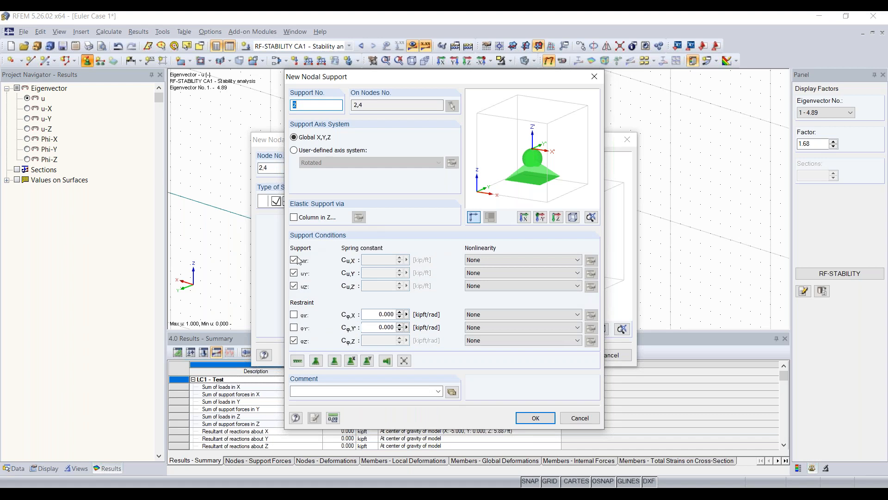
{"action": "left_click", "coordinate": [294, 341]}
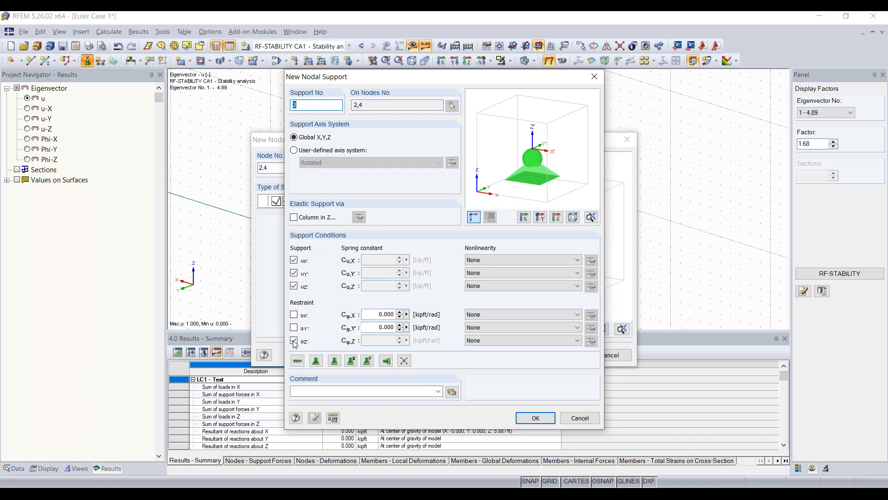
{"action": "left_click", "coordinate": [294, 286]}
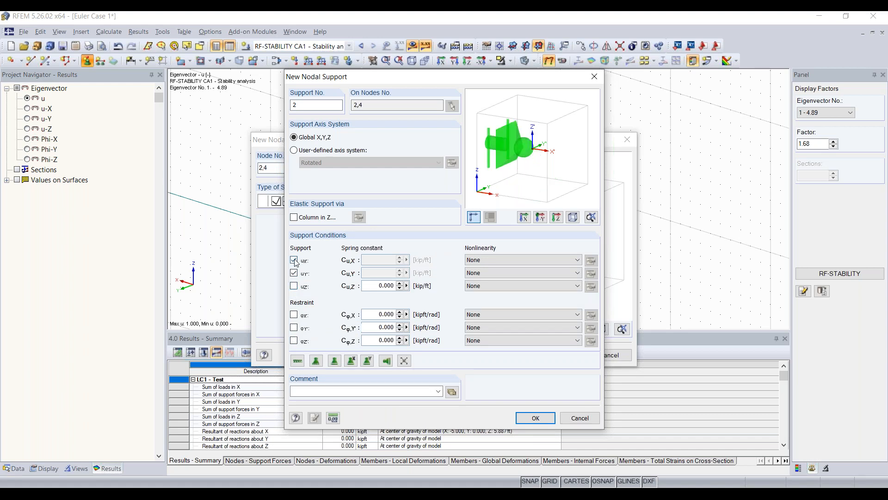
{"action": "left_click", "coordinate": [294, 260]}
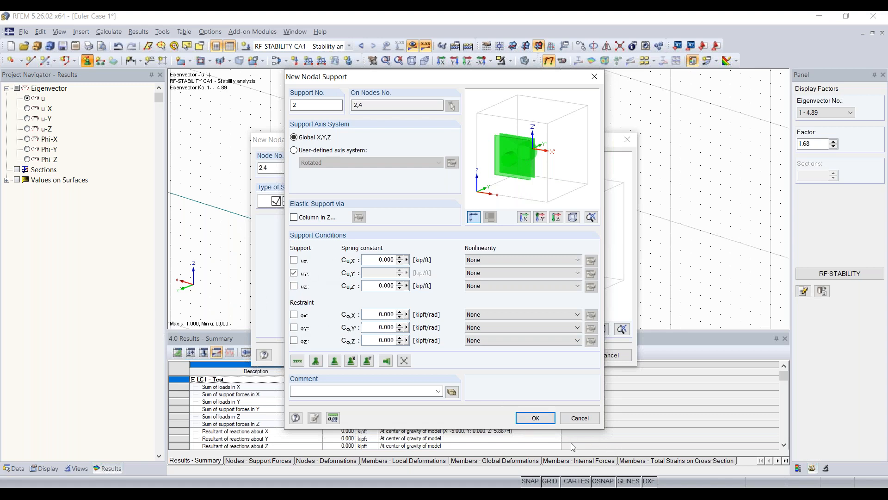
{"action": "left_click", "coordinate": [535, 418]}
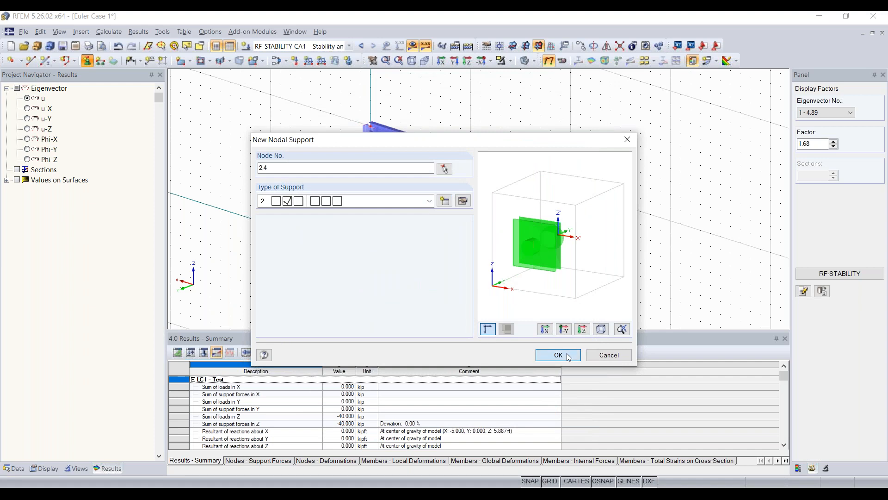
{"action": "left_click", "coordinate": [569, 357]}
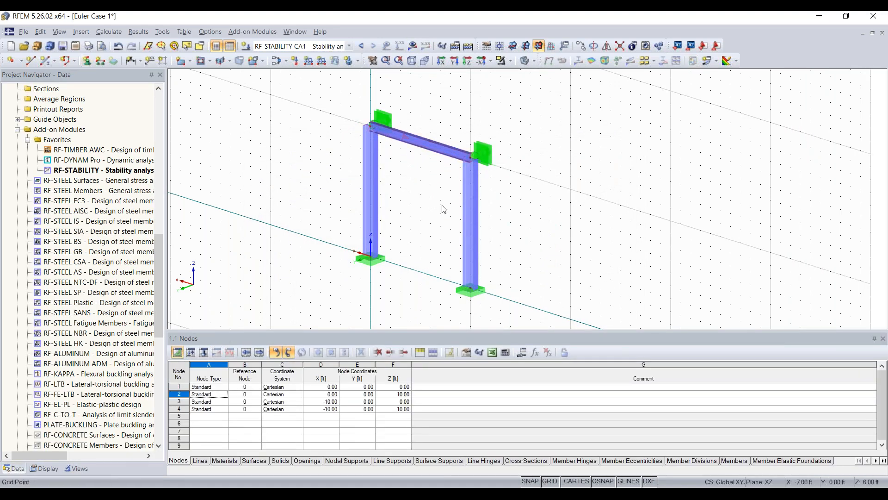
Recalculate and show the RF-STABILITY eigenvectors of the laterally supported frame, with the display factor set to 1.43.
{"action": "left_click", "coordinate": [469, 46]}
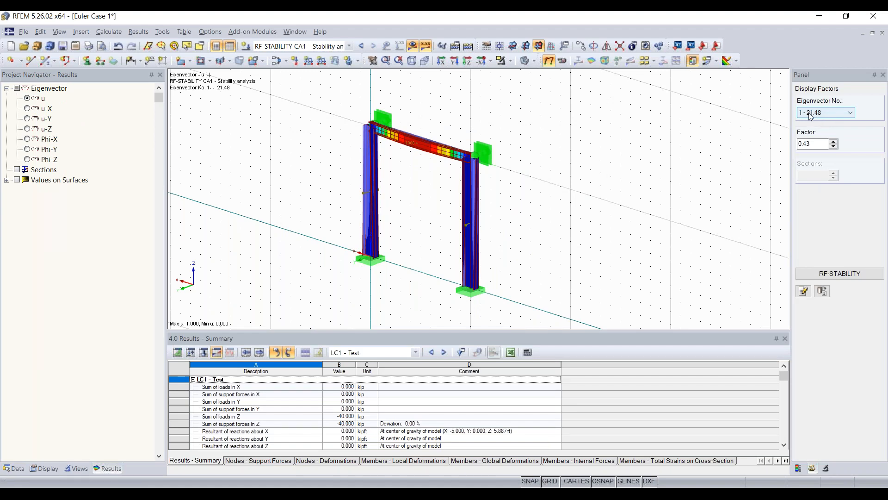
{"action": "right_click_drag", "start_coordinate": [573, 175], "coordinate": [545, 173]}
{"action": "left_click", "coordinate": [804, 143]}
{"action": "left_click", "coordinate": [835, 141]}
{"action": "left_click", "coordinate": [835, 140]}
{"action": "left_click", "coordinate": [834, 141]}
{"action": "left_click", "coordinate": [834, 141]}
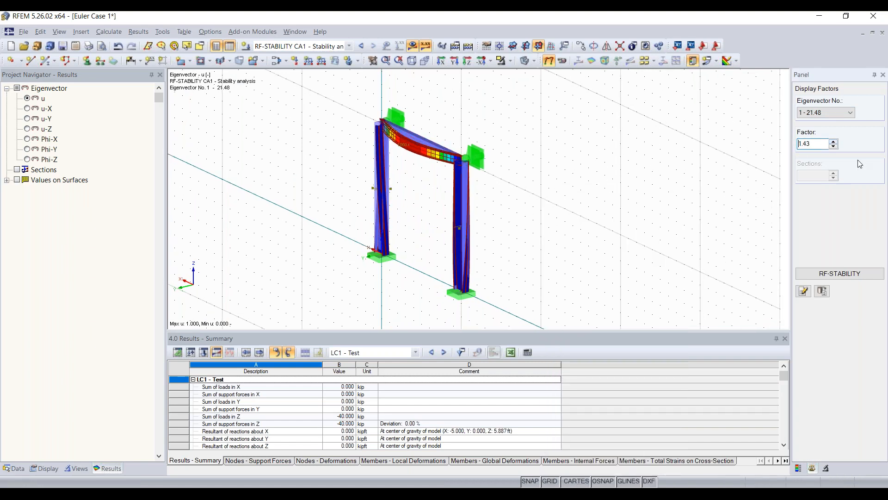
Browse the braced frame's eigenvectors up to number 4 and return to eigenvector 1.
{"action": "left_click", "coordinate": [840, 115]}
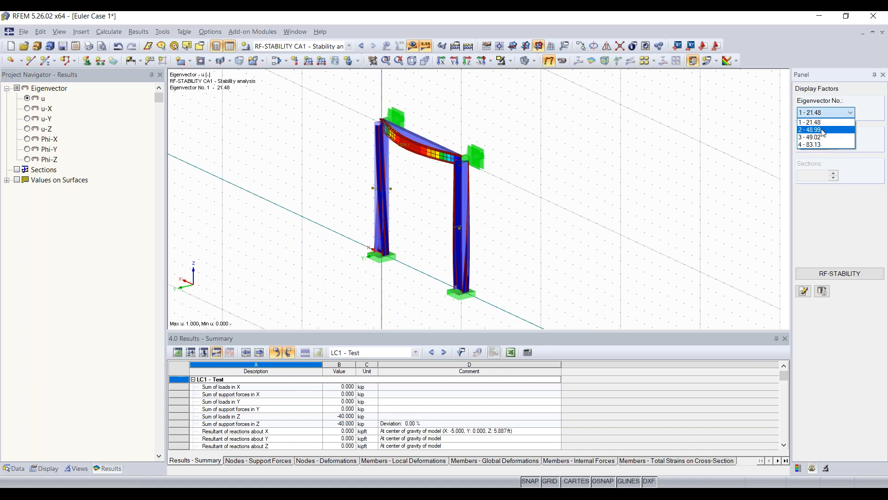
{"action": "left_click", "coordinate": [828, 126]}
{"action": "scroll", "coordinate": [831, 112], "scroll_direction": "down", "scroll_amount": 2}
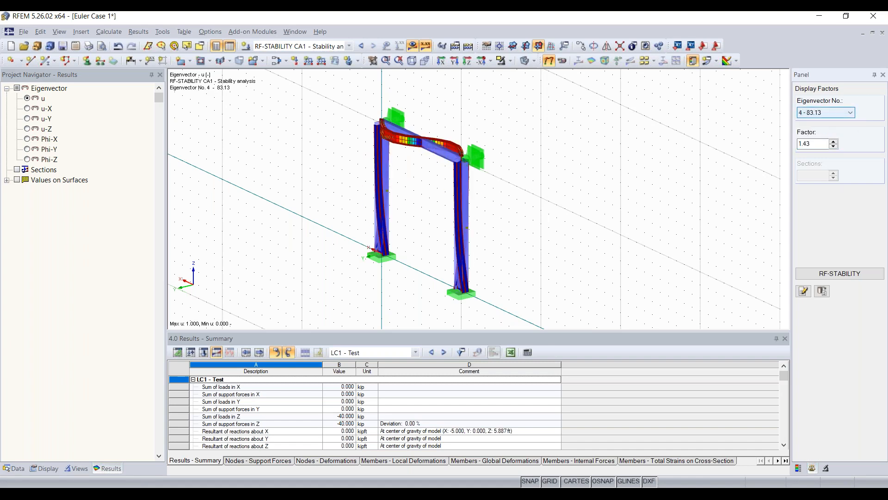
{"action": "scroll", "coordinate": [827, 113], "scroll_direction": "up", "scroll_amount": 3}
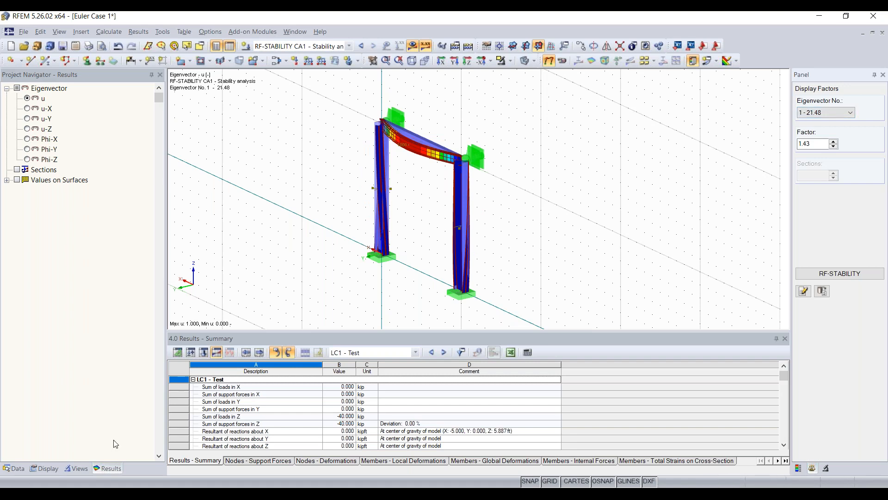
Switch to the LC1 results and turn on the support reactions alongside the My diagrams.
{"action": "left_click", "coordinate": [278, 46]}
{"action": "left_click", "coordinate": [281, 56]}
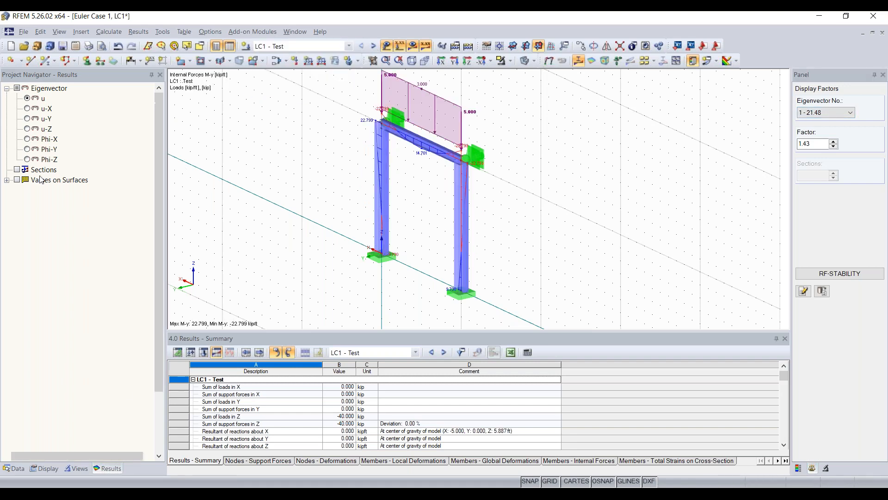
{"action": "scroll", "coordinate": [40, 317], "scroll_direction": "down", "scroll_amount": 3}
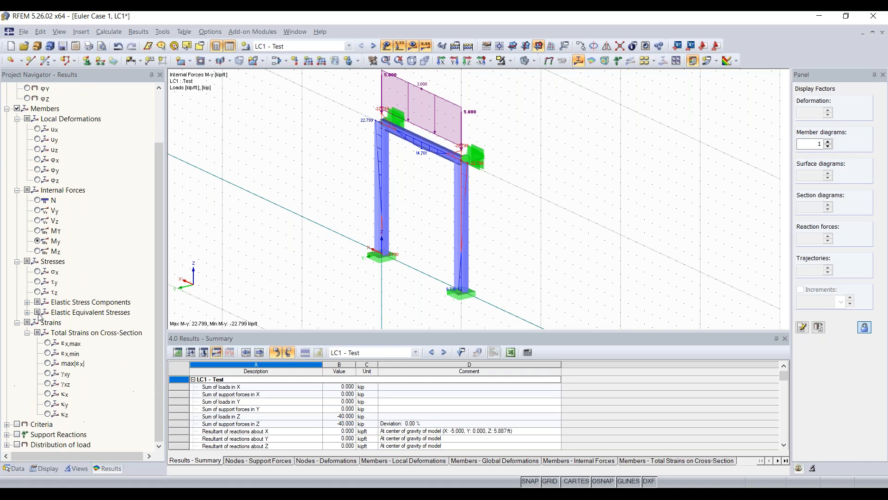
{"action": "left_click", "coordinate": [17, 434]}
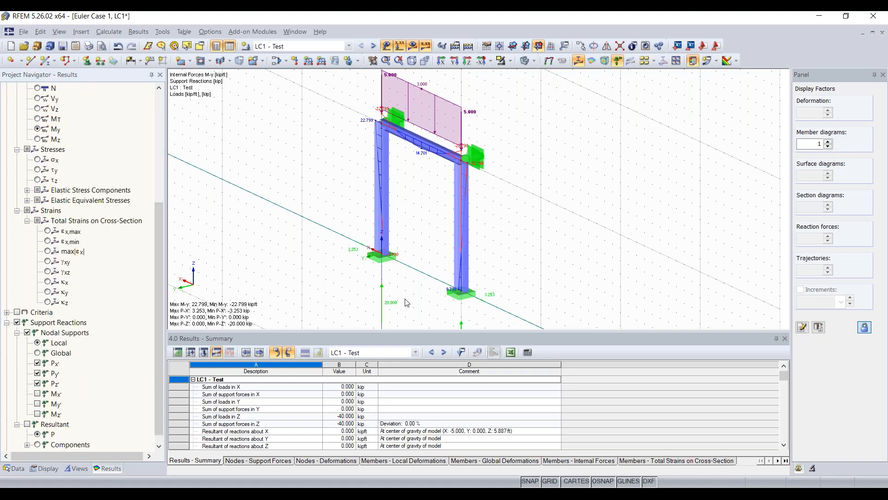
Inspect the reactions at the column bases and hide the loads to see the frame's result diagrams clearly.
{"action": "scroll", "coordinate": [395, 258], "scroll_direction": "up", "scroll_amount": 3}
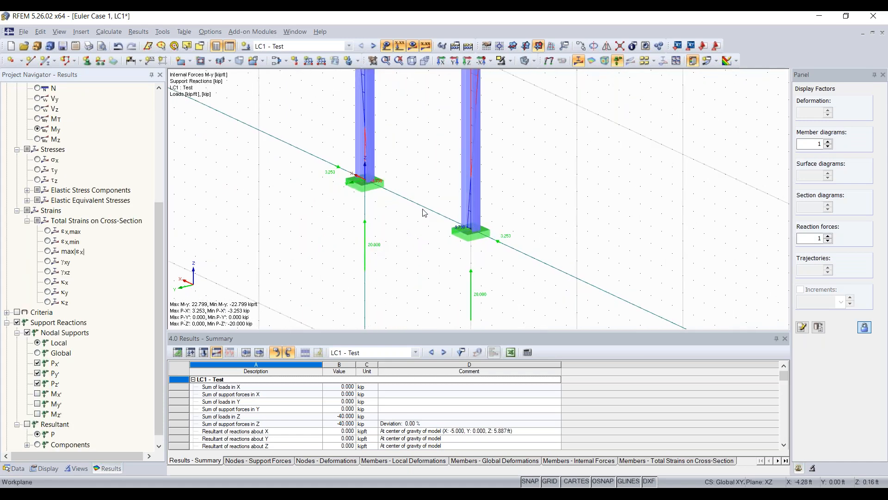
{"action": "scroll", "coordinate": [486, 173], "scroll_direction": "down", "scroll_amount": 2}
{"action": "middle_click_drag", "start_coordinate": [514, 170], "coordinate": [494, 254]}
{"action": "scroll", "coordinate": [463, 162], "scroll_direction": "up", "scroll_amount": 1}
{"action": "middle_click_drag", "start_coordinate": [495, 192], "coordinate": [533, 203], "text": "ctrl"}
{"action": "left_click", "coordinate": [386, 46]}
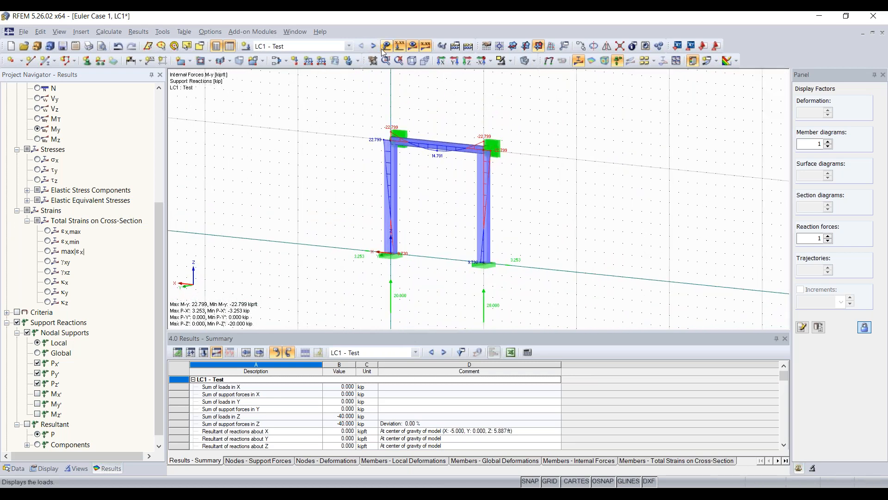
{"action": "left_click", "coordinate": [426, 46]}
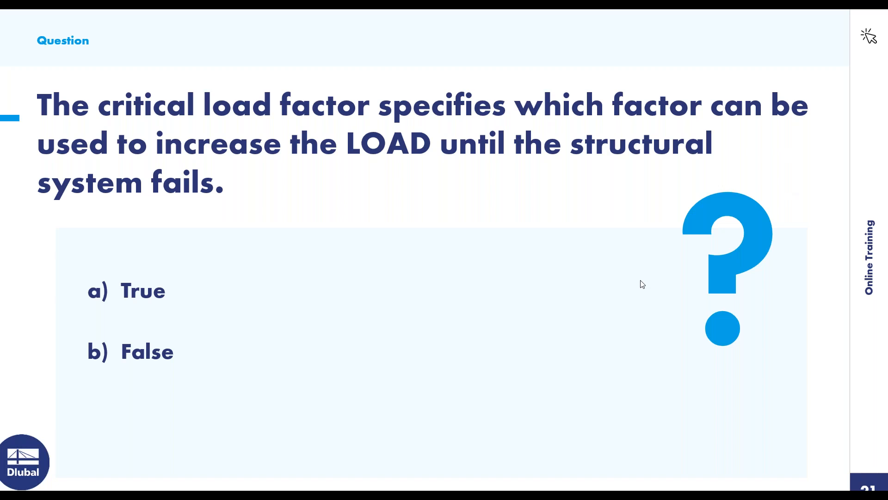
{"action": "left_click", "coordinate": [640, 280]}
{"action": "key", "text": "Right"}
{"action": "key", "text": "Right"}
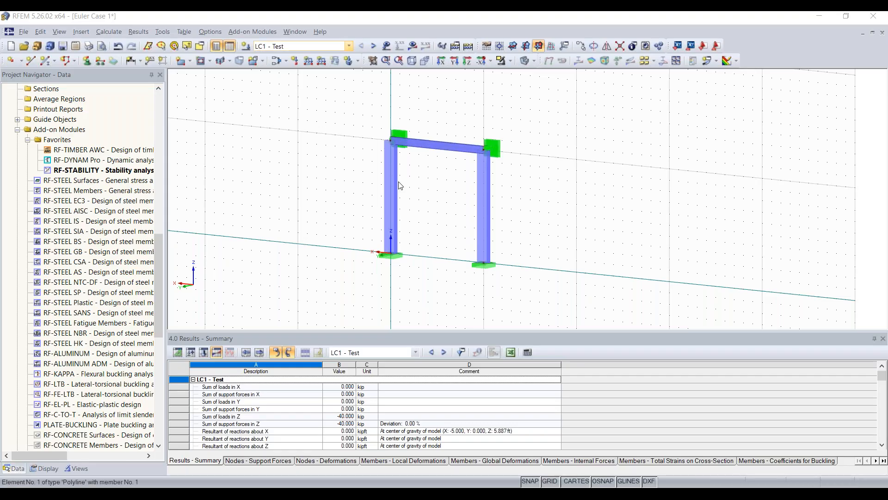
Create a new 2D - XZ model named "Timber Truss Girder 15" using the ASCE 7-16 NDS (Wood) standard for load combinations.
{"action": "left_click", "coordinate": [12, 46]}
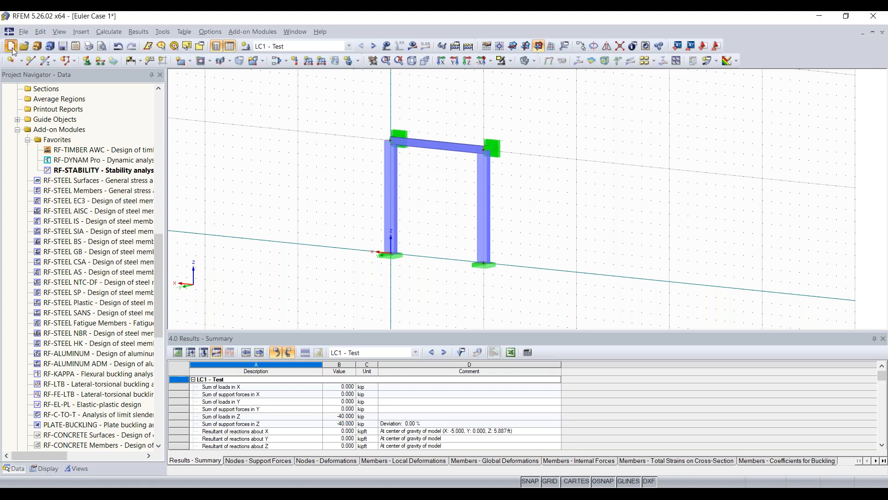
{"action": "left_click", "coordinate": [12, 47]}
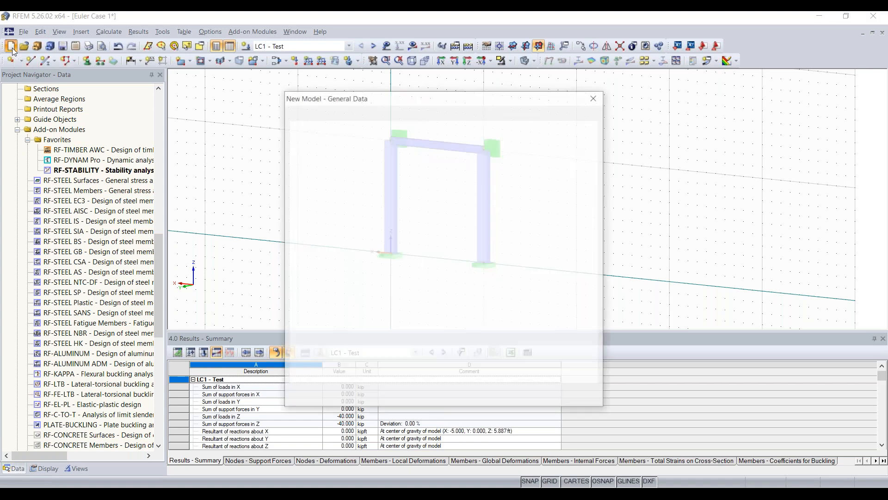
{"action": "type", "text": "Timber"}
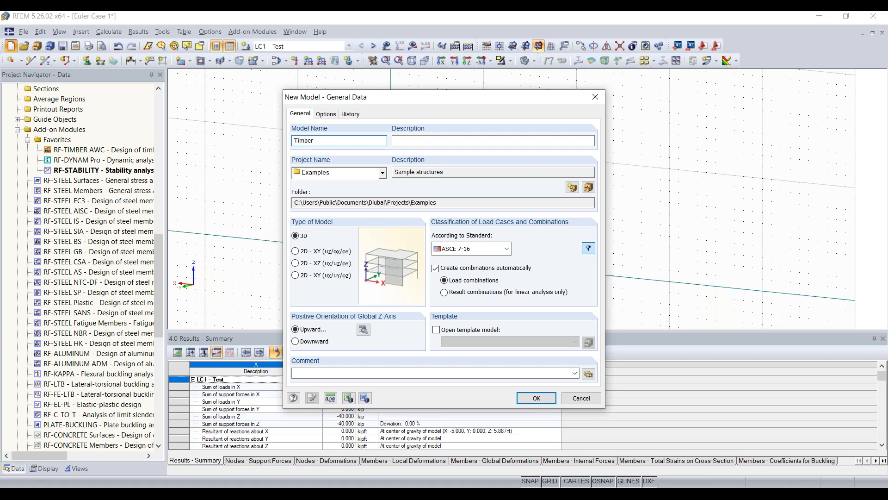
{"action": "type", "text": " Truss Girder 15"}
{"action": "left_click", "coordinate": [331, 264]}
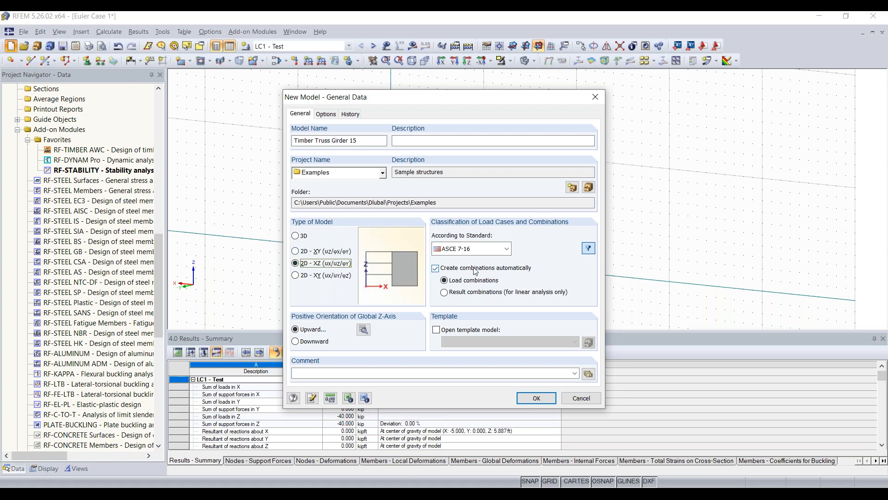
{"action": "left_click", "coordinate": [489, 250]}
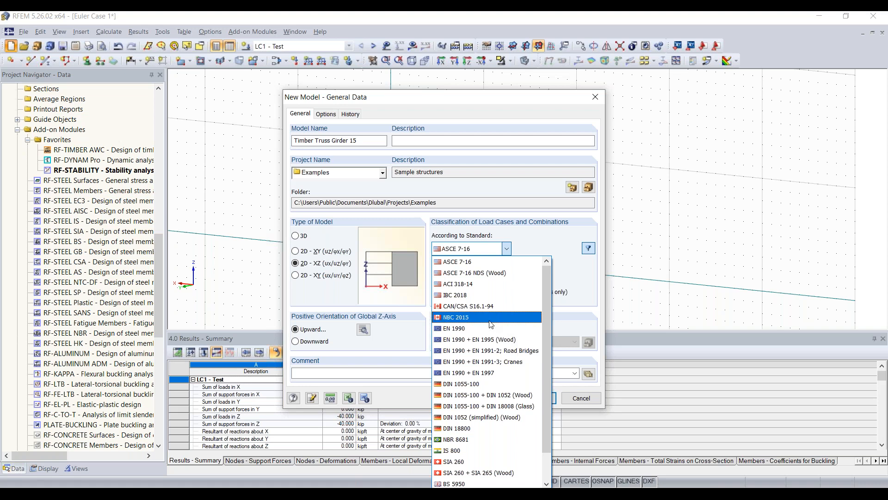
{"action": "left_click", "coordinate": [512, 273]}
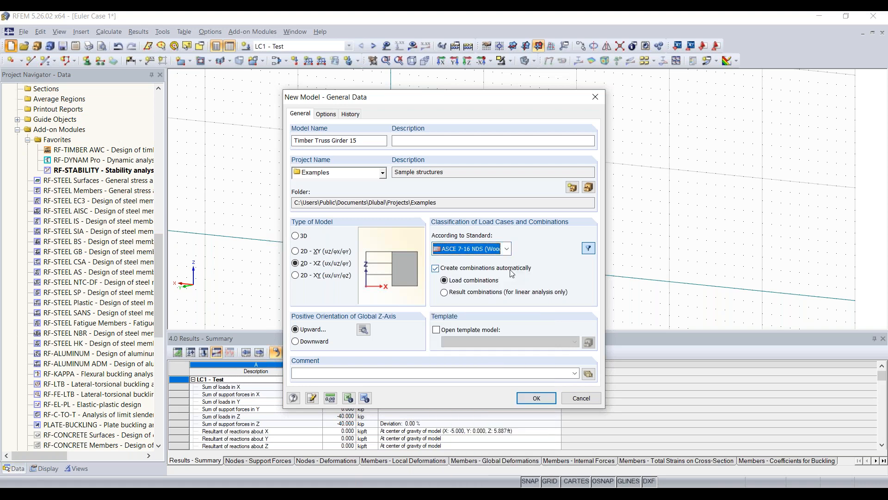
{"action": "left_click", "coordinate": [542, 400]}
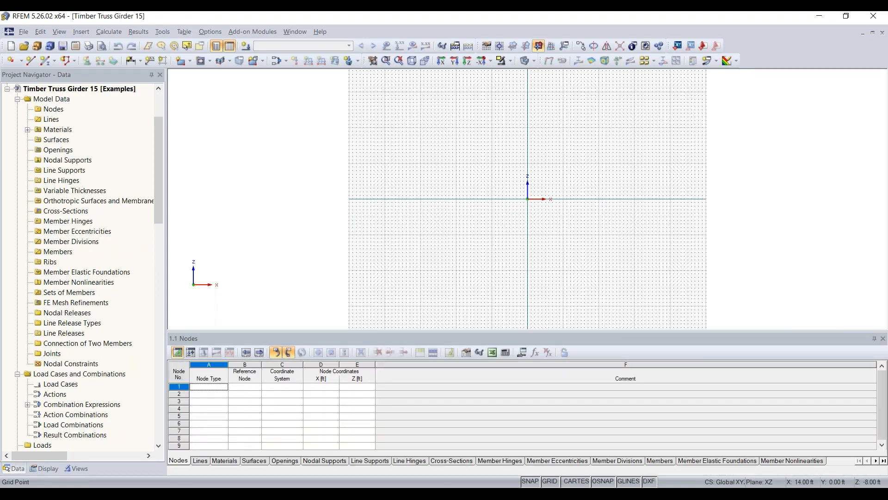
{"action": "scroll", "coordinate": [578, 228], "scroll_direction": "down", "scroll_amount": 3}
{"action": "middle_click_drag", "start_coordinate": [579, 227], "coordinate": [518, 223]}
{"action": "scroll", "coordinate": [518, 224], "scroll_direction": "down", "scroll_amount": 3}
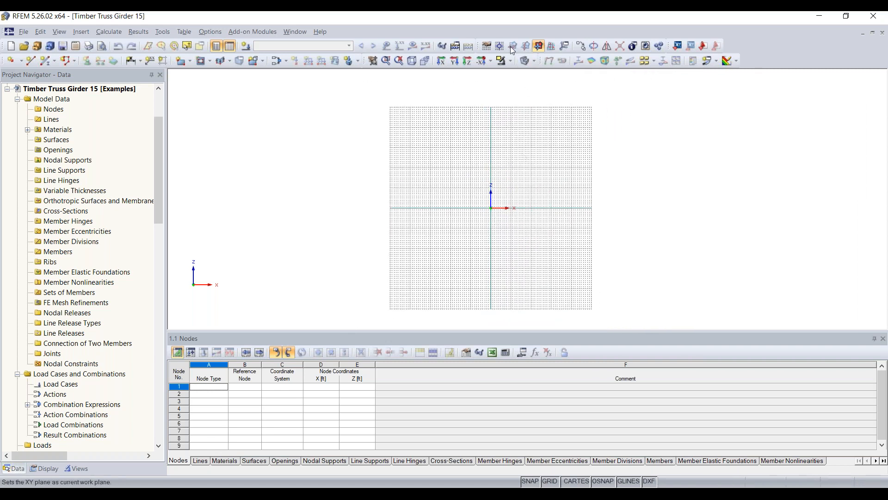
{"action": "left_click", "coordinate": [539, 46]}
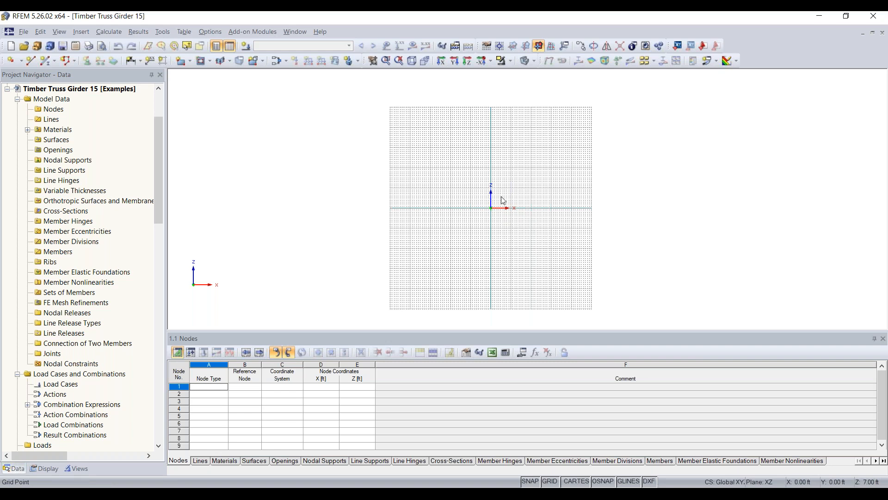
{"action": "scroll", "coordinate": [508, 208], "scroll_direction": "up", "scroll_amount": 3}
{"action": "scroll", "coordinate": [546, 204], "scroll_direction": "up", "scroll_amount": 1}
{"action": "middle_click_drag", "start_coordinate": [549, 198], "coordinate": [461, 224]}
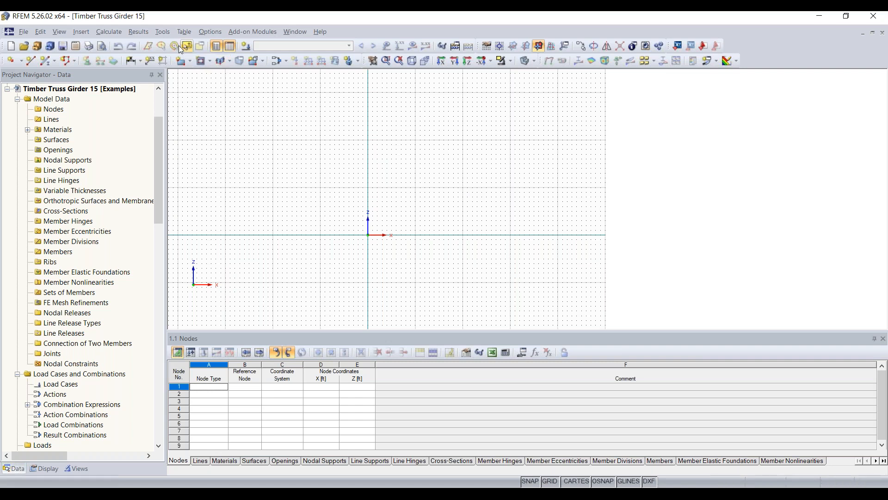
Start the 2D Truss member generator and check its number of bays, total length, total height and side height.
{"action": "left_click", "coordinate": [167, 35]}
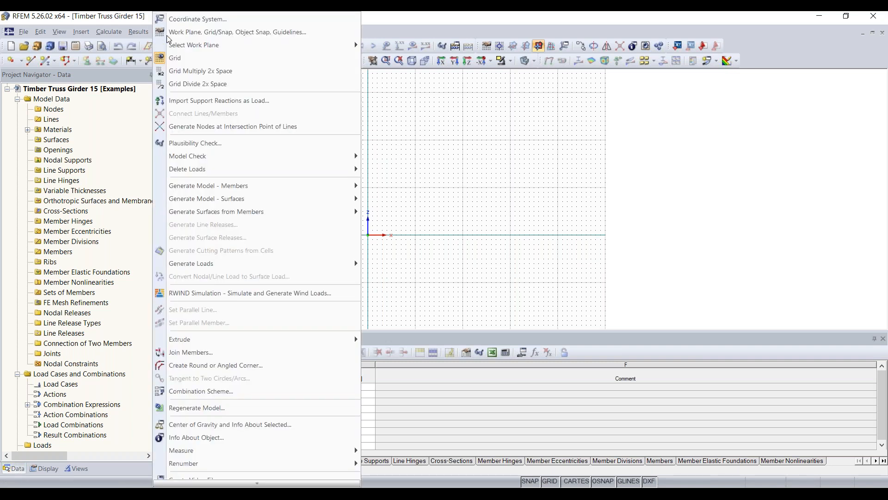
{"action": "mouse_move", "coordinate": [242, 186]}
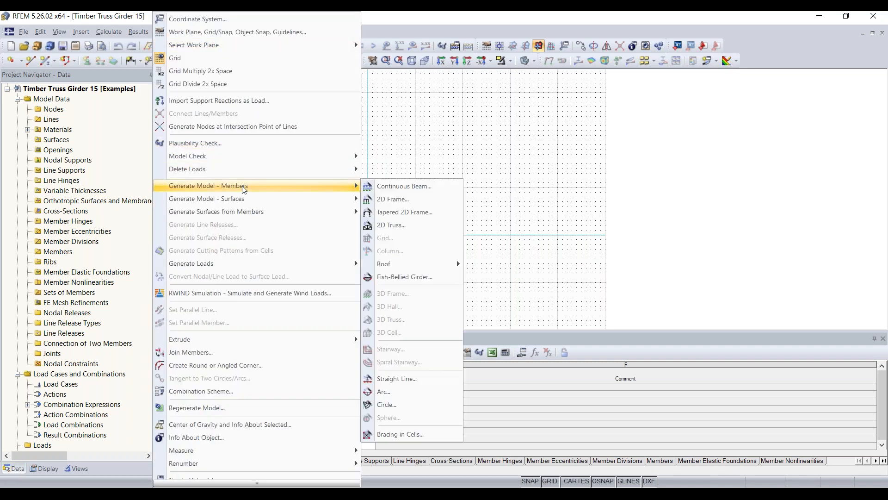
{"action": "left_click", "coordinate": [431, 221]}
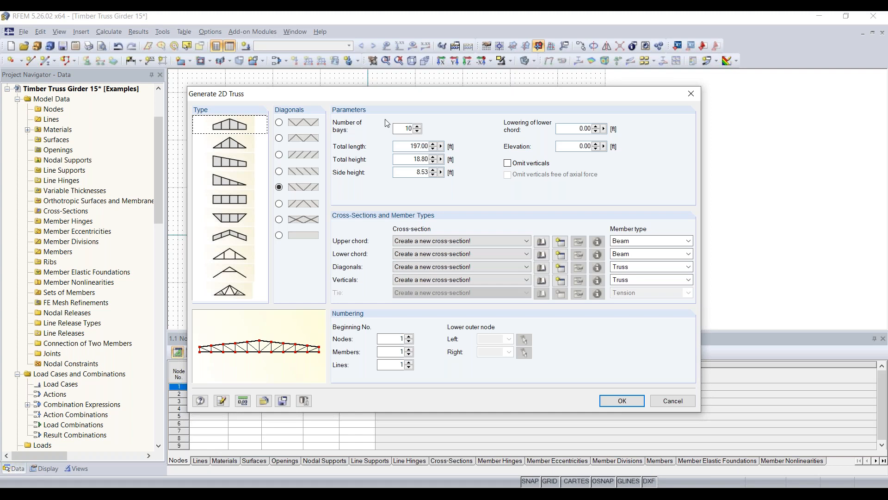
{"action": "left_click", "coordinate": [400, 129]}
{"action": "double_click", "coordinate": [401, 128]}
{"action": "left_click_drag", "start_coordinate": [409, 146], "coordinate": [444, 144]}
{"action": "left_click_drag", "start_coordinate": [410, 158], "coordinate": [439, 159]}
{"action": "left_click_drag", "start_coordinate": [404, 171], "coordinate": [451, 170]}
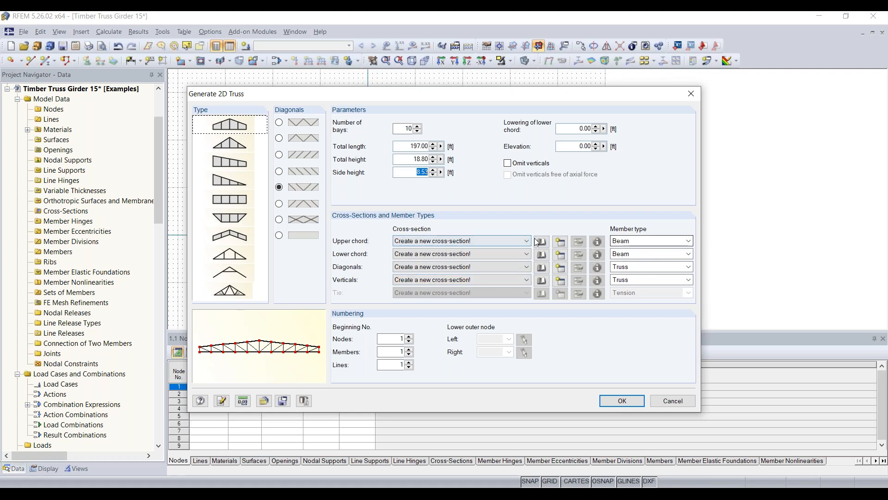
Define a new rectangular timber cross-section for the upper chord, 9 in wide and 20 in deep.
{"action": "left_click", "coordinate": [557, 246]}
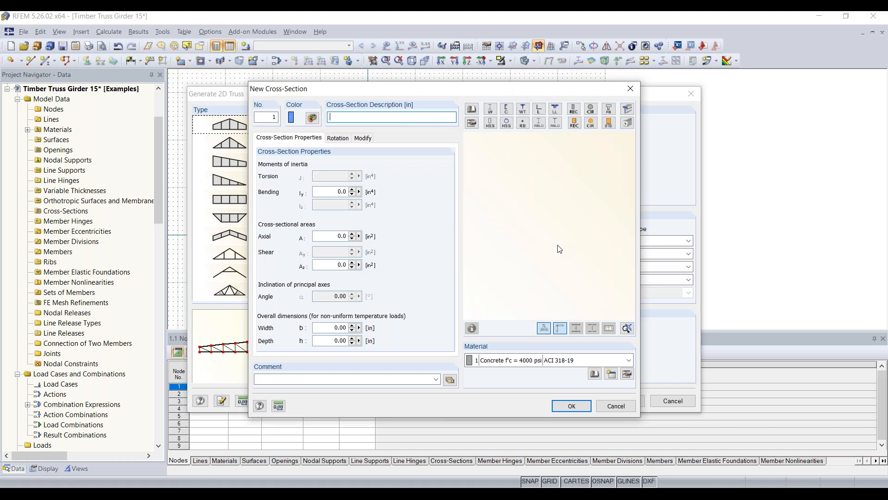
{"action": "left_click", "coordinate": [575, 123]}
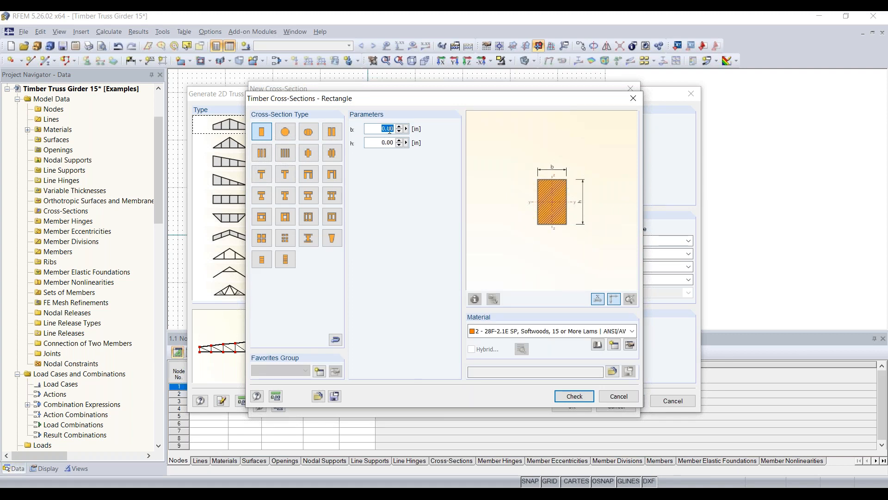
{"action": "type", "text": "9"}
{"action": "key", "text": "Tab"}
{"action": "type", "text": "20"}
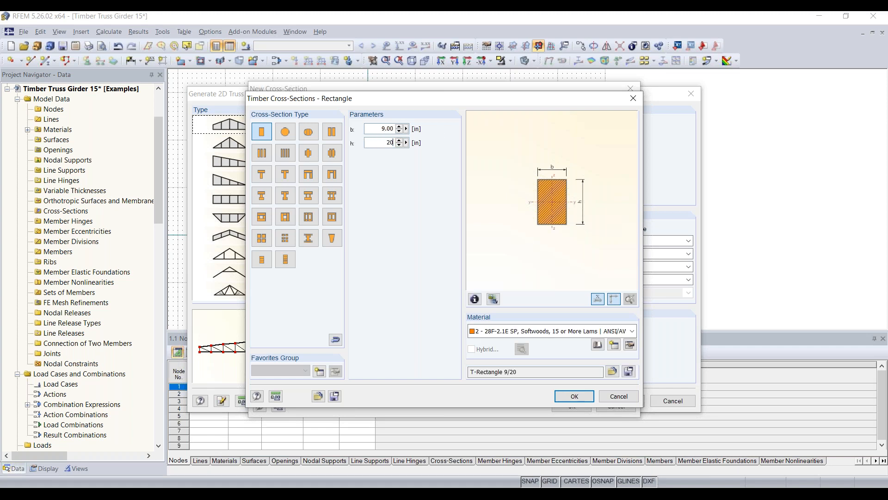
Review the material properties of 28F-2.1E SP, Softwoods, 15 or More Lams in the library and assign it to the rectangle.
{"action": "left_click", "coordinate": [594, 332]}
{"action": "left_click", "coordinate": [592, 341]}
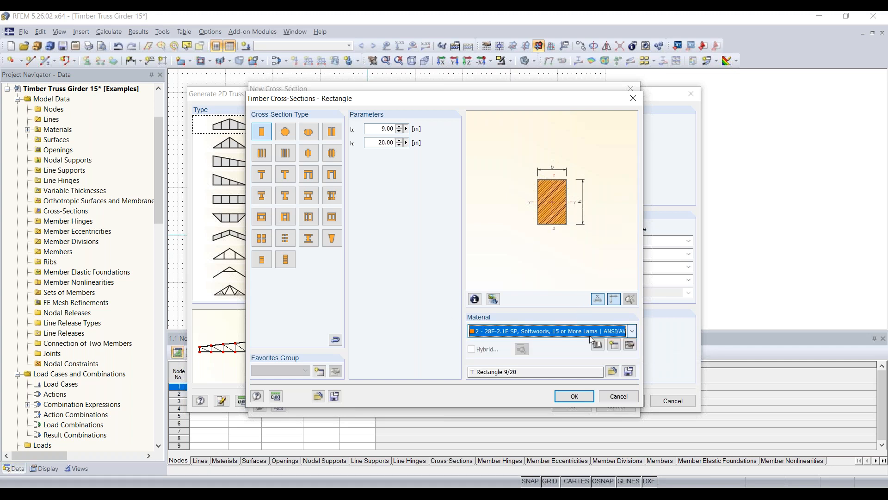
{"action": "left_click", "coordinate": [601, 348]}
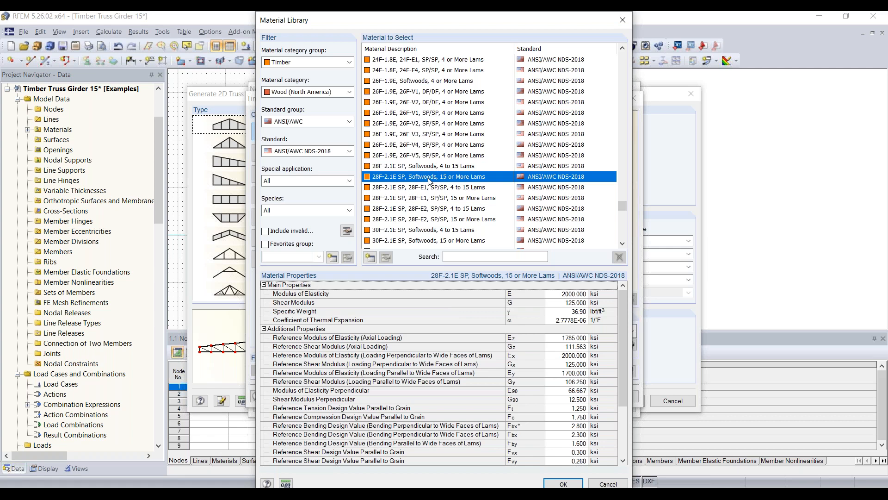
{"action": "scroll", "coordinate": [404, 370], "scroll_direction": "down", "scroll_amount": 3}
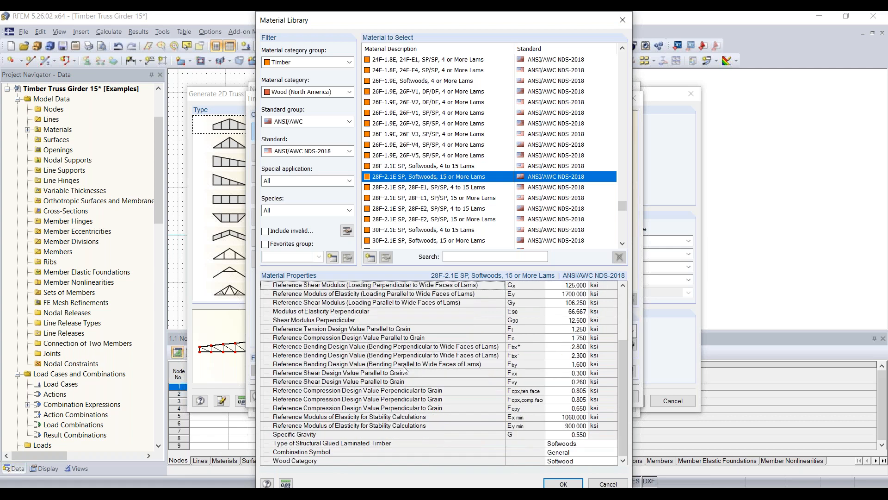
{"action": "scroll", "coordinate": [430, 363], "scroll_direction": "up", "scroll_amount": 3}
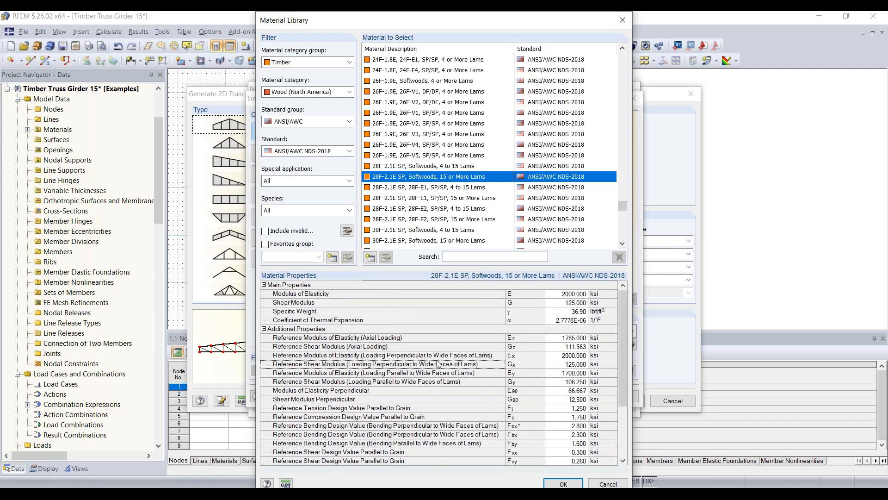
{"action": "scroll", "coordinate": [476, 318], "scroll_direction": "down", "scroll_amount": 3}
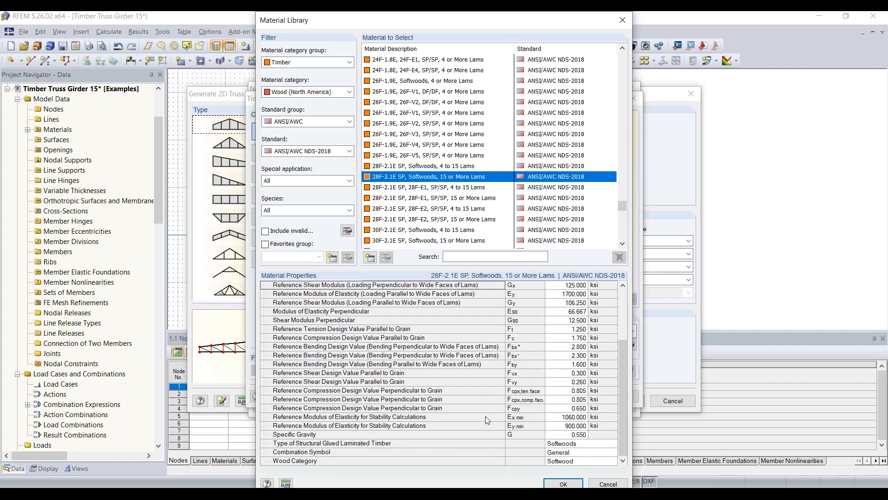
{"action": "left_click", "coordinate": [563, 484]}
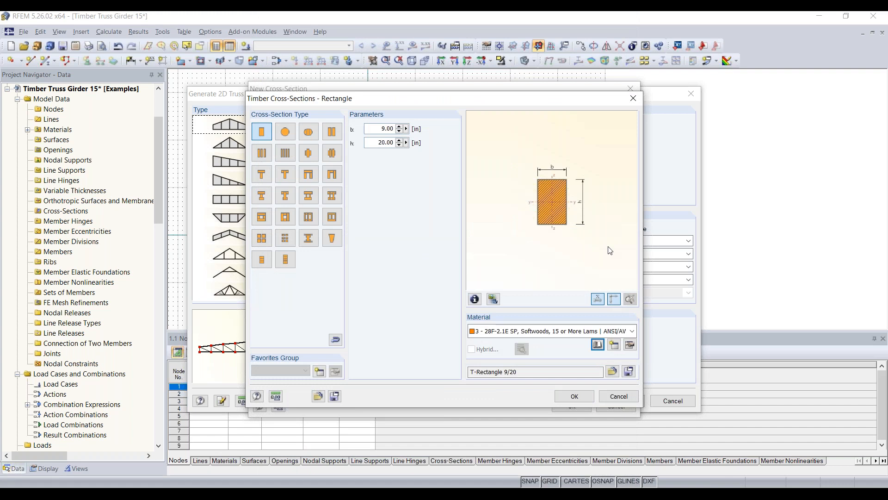
{"action": "left_click", "coordinate": [574, 396]}
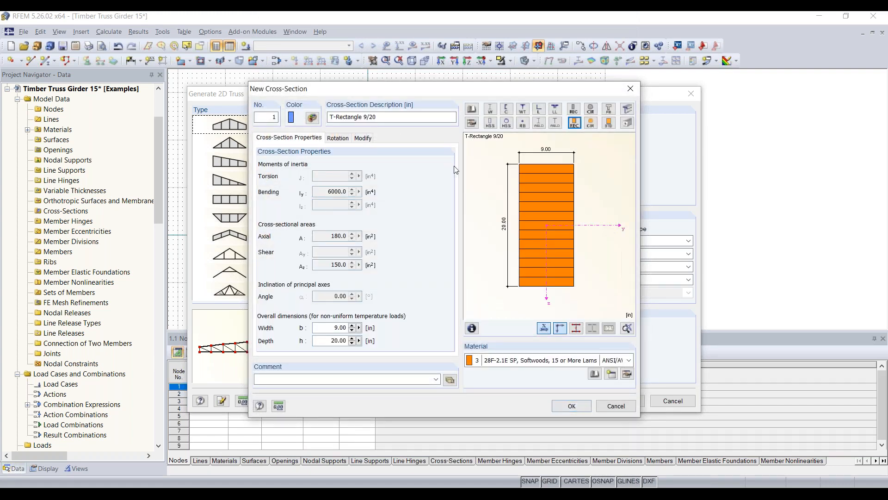
Copy the description T-Rectangle 9/20 and accept the cross-section for the upper chord.
{"action": "left_click_drag", "start_coordinate": [397, 118], "coordinate": [326, 118]}
{"action": "key", "text": "ctrl+c"}
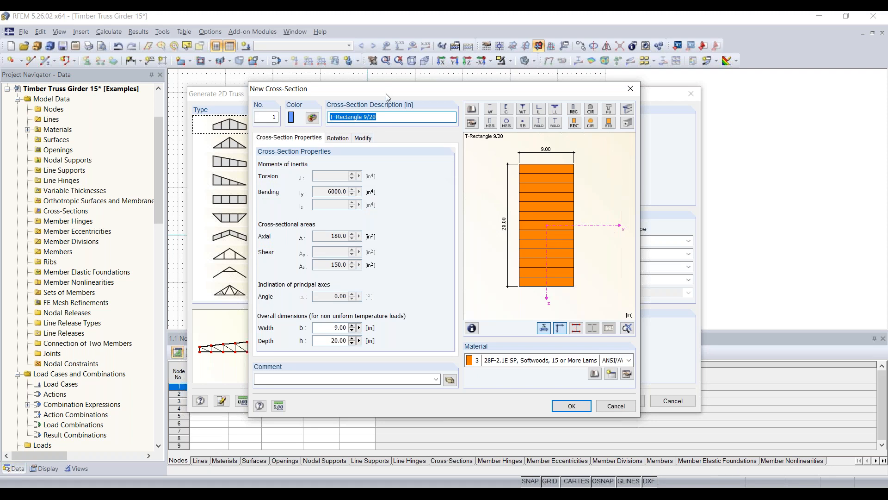
{"action": "left_click", "coordinate": [570, 406]}
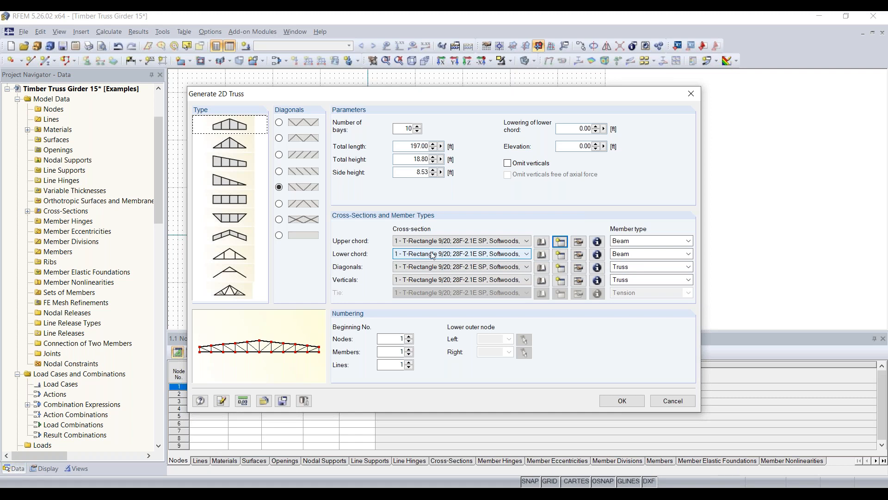
Create the lower chord cross-section T-Rectangle 9/22 from the copied description, with material 28F-2.1E SP, Softwoods, 15 or More Lams.
{"action": "left_click", "coordinate": [559, 255]}
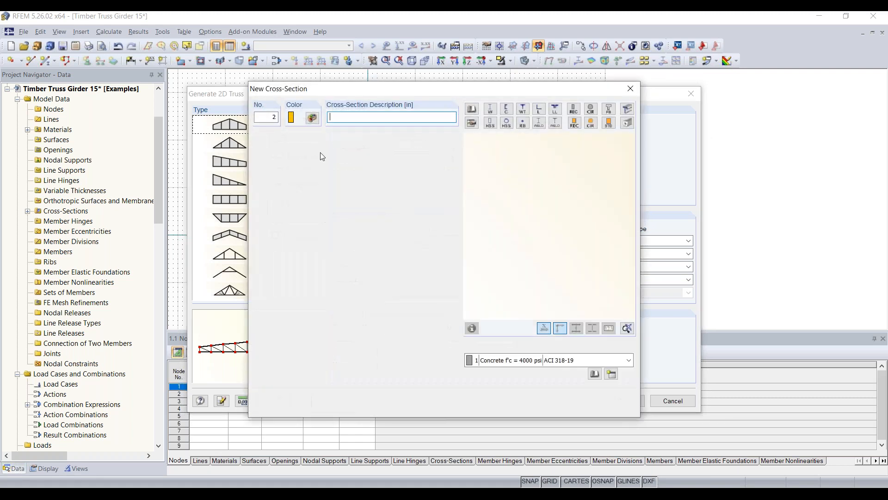
{"action": "key", "text": "ctrl+v"}
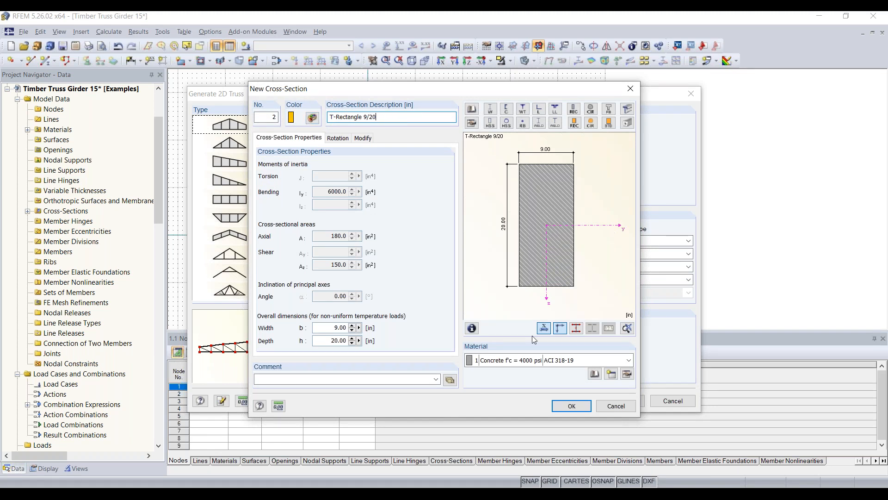
{"action": "left_click", "coordinate": [530, 365]}
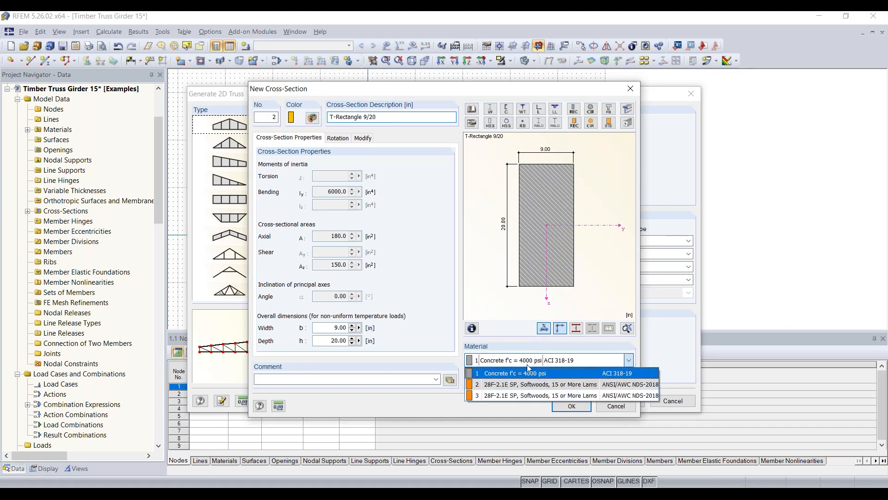
{"action": "left_click", "coordinate": [519, 386]}
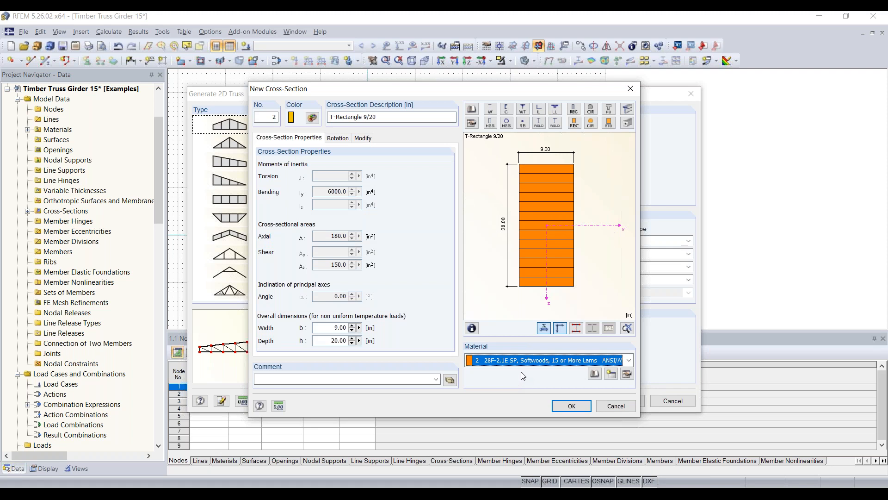
{"action": "left_click", "coordinate": [366, 115]}
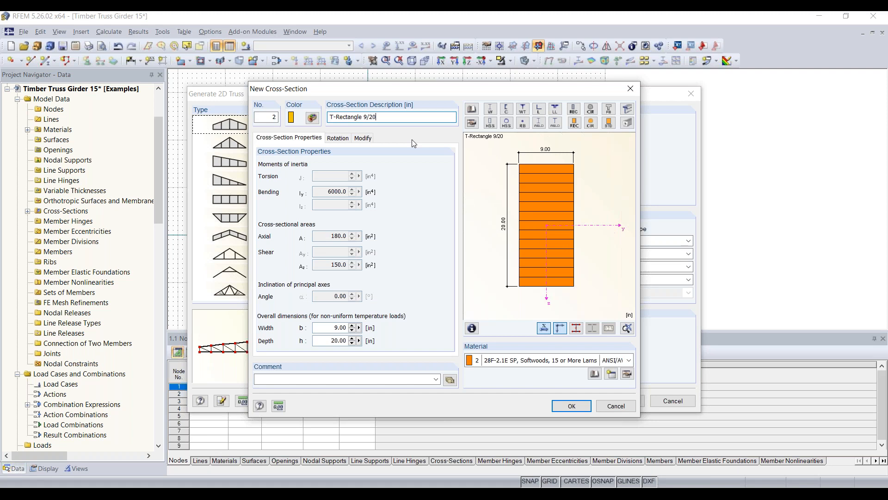
{"action": "key", "text": "BackSpace"}
{"action": "type", "text": "2"}
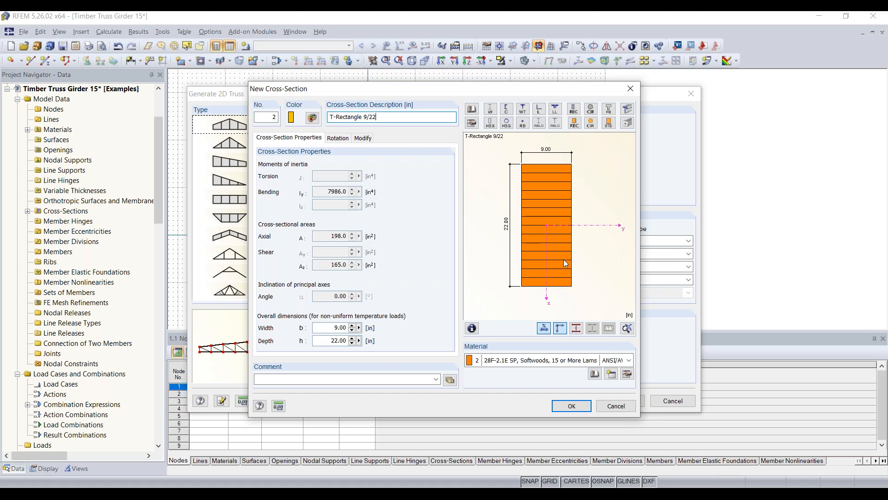
{"action": "left_click", "coordinate": [576, 406]}
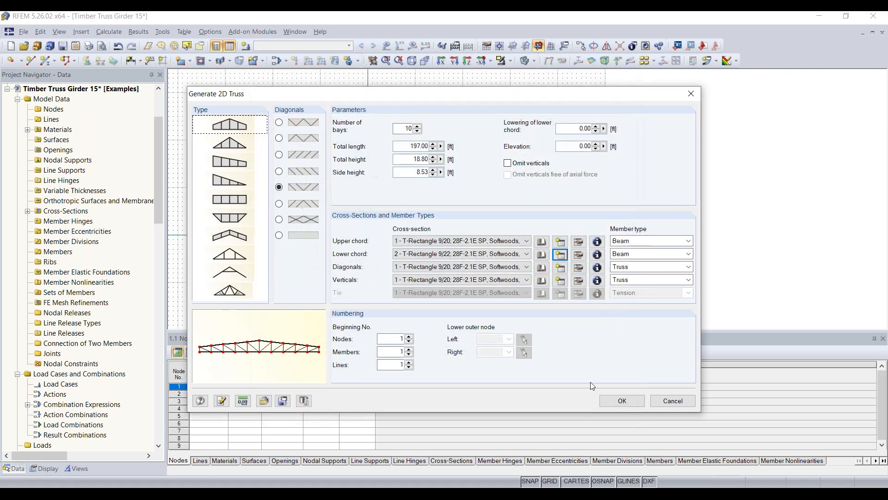
Create the diagonals' cross-section T-Rectangle 8/8 from the copied description, with material 28F-2.1E SP, Softwoods, 15 or More Lams.
{"action": "left_click", "coordinate": [560, 269]}
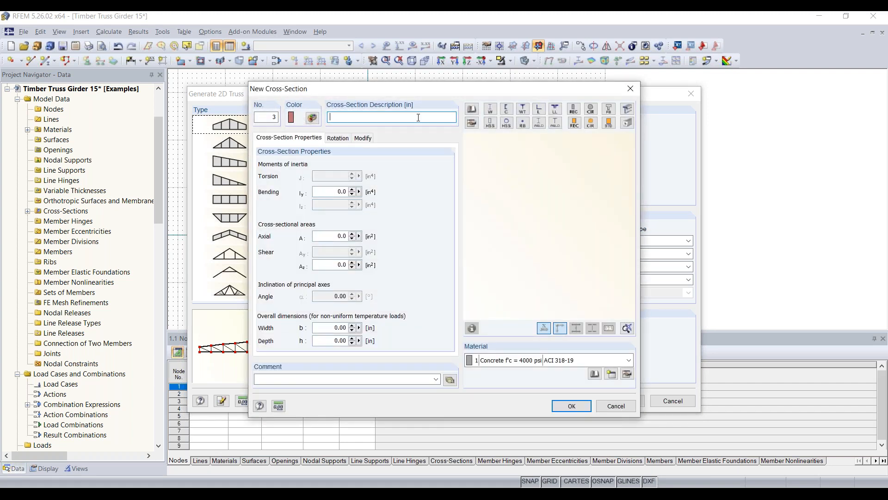
{"action": "key", "text": "ctrl+v"}
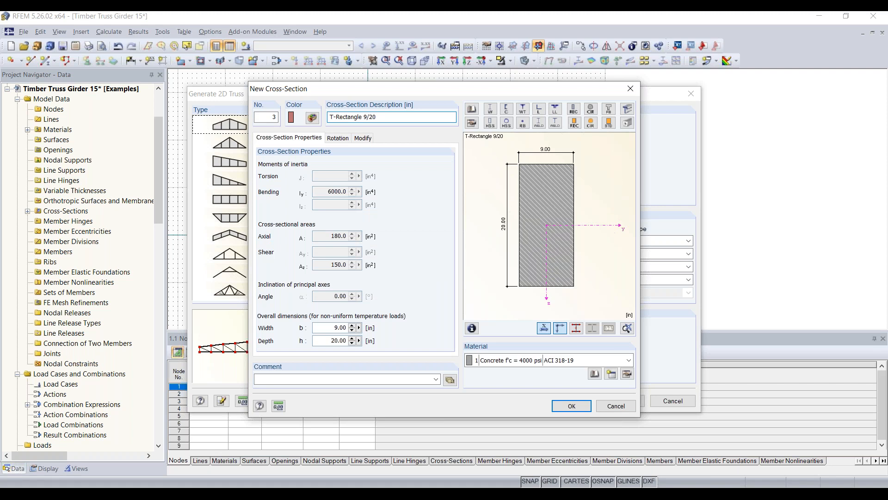
{"action": "key", "text": "BackSpace"}
{"action": "type", "text": "8"}
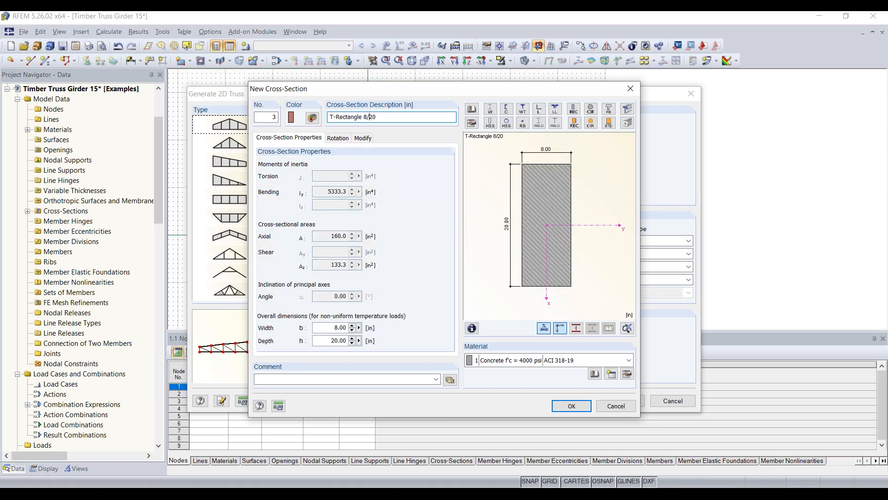
{"action": "key", "text": "BackSpace"}
{"action": "key", "text": "BackSpace"}
{"action": "type", "text": "/"}
{"action": "key", "text": "BackSpace"}
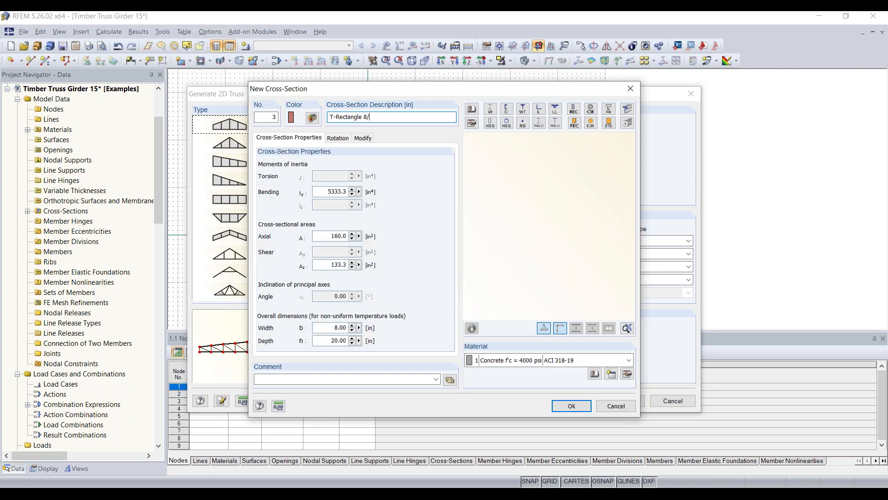
{"action": "type", "text": "8"}
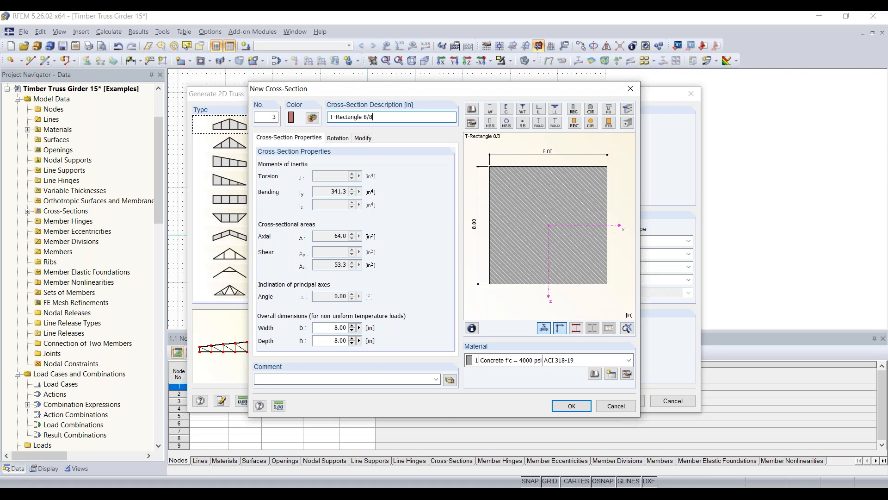
{"action": "left_click", "coordinate": [583, 362]}
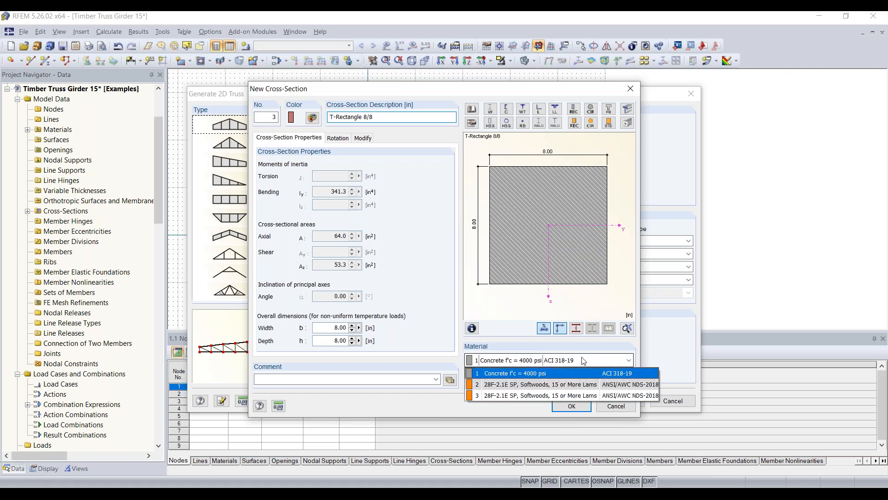
{"action": "left_click", "coordinate": [519, 390]}
{"action": "left_click", "coordinate": [572, 405]}
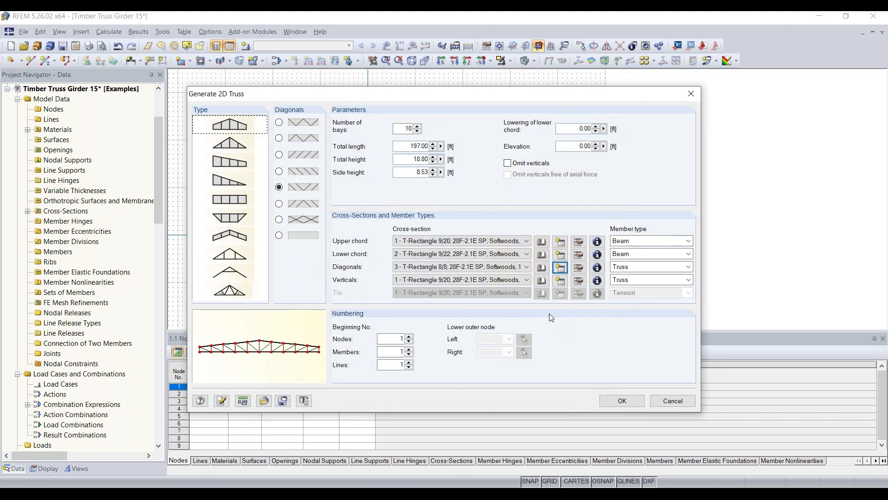
Create the verticals' cross-section T-Rectangle 8/4 from the copied description, with material 28F-2.1E SP, Softwoods, 15 or More Lams.
{"action": "left_click", "coordinate": [562, 280]}
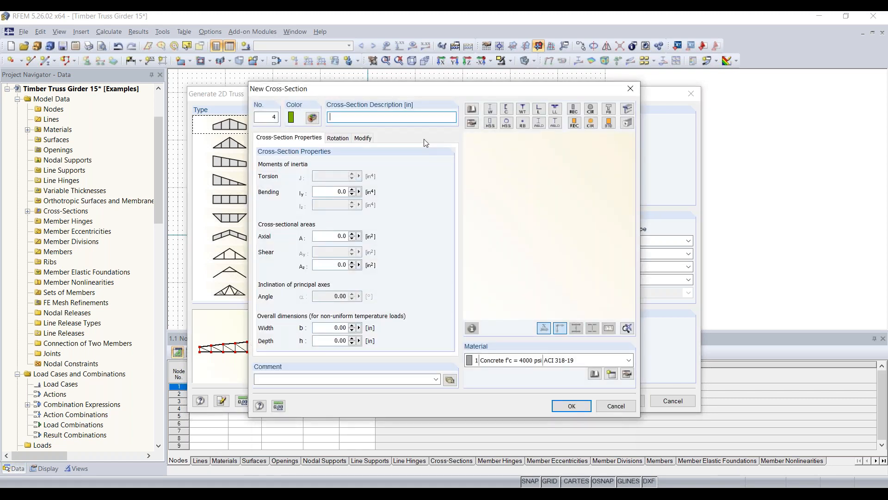
{"action": "key", "text": "ctrl+v"}
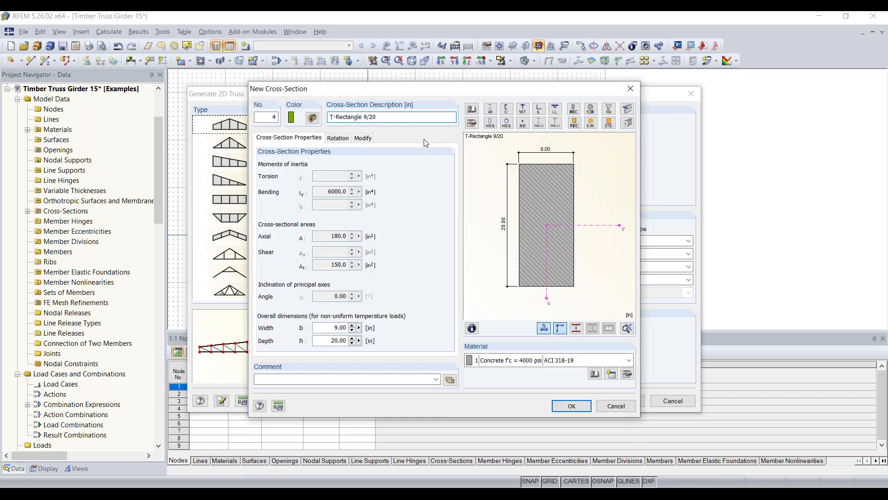
{"action": "key", "text": "BackSpace"}
{"action": "key", "text": "BackSpace"}
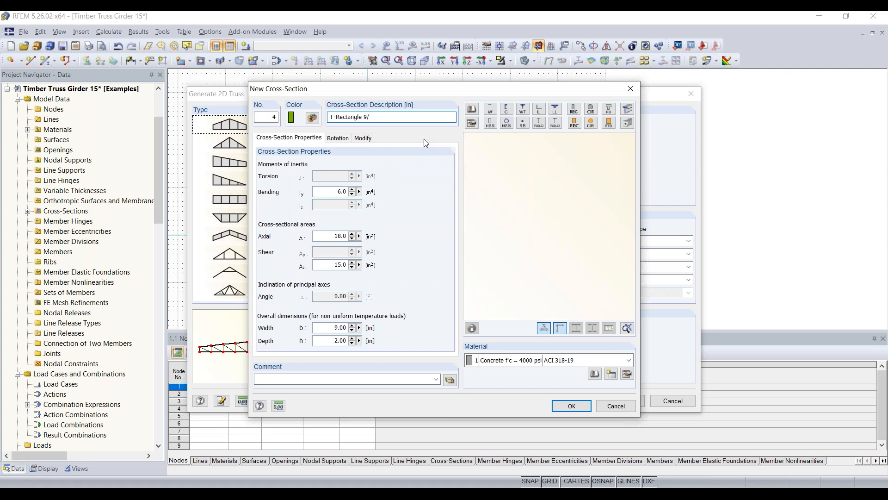
{"action": "type", "text": "8"}
{"action": "key", "text": "BackSpace"}
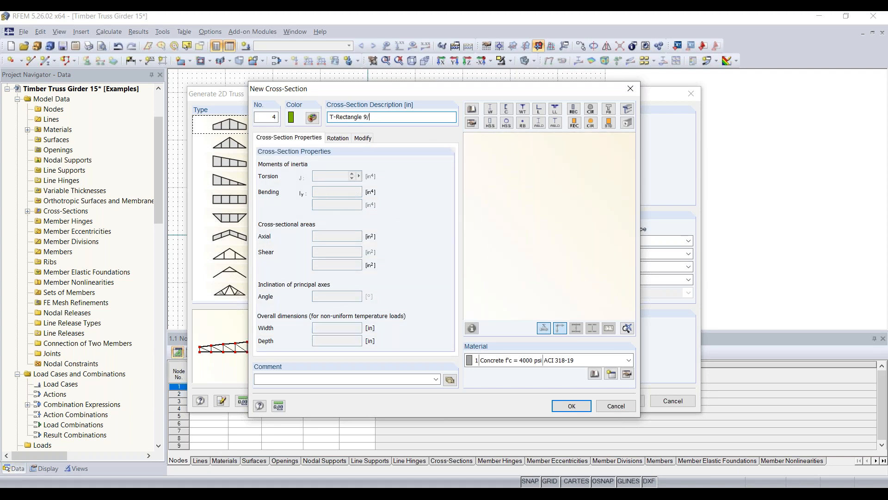
{"action": "type", "text": "8"}
{"action": "key", "text": "BackSpace"}
{"action": "type", "text": "4"}
{"action": "key", "text": "BackSpace"}
{"action": "type", "text": "8"}
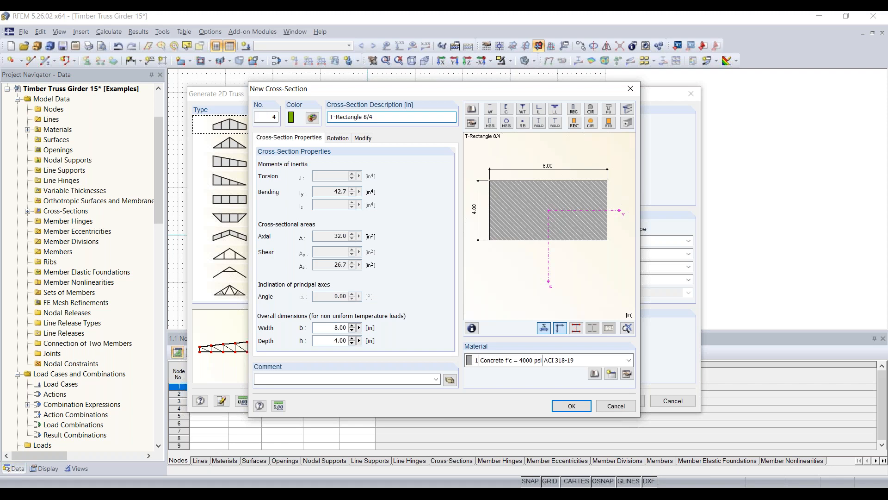
{"action": "left_click", "coordinate": [533, 363]}
{"action": "left_click", "coordinate": [546, 386]}
{"action": "left_click", "coordinate": [572, 406]}
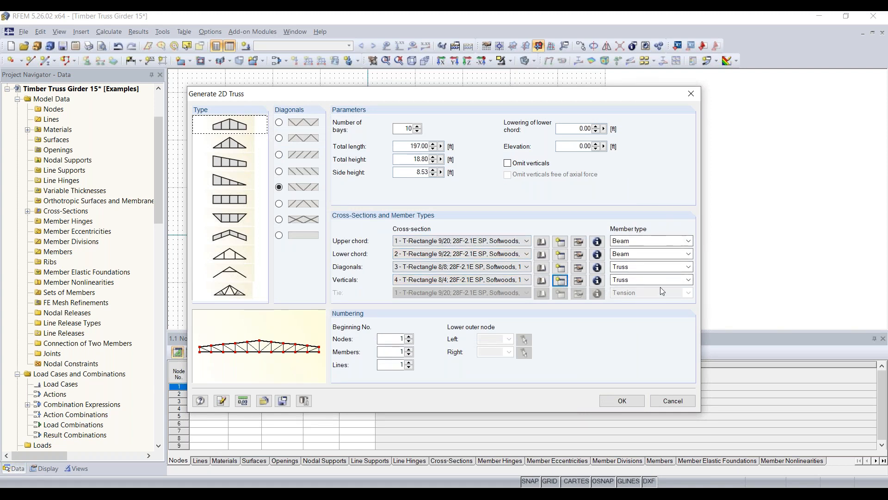
Keep member type Beam for the upper chord and Truss for the diagonals, and generate the 2D truss.
{"action": "left_click", "coordinate": [643, 241]}
{"action": "left_click", "coordinate": [640, 250]}
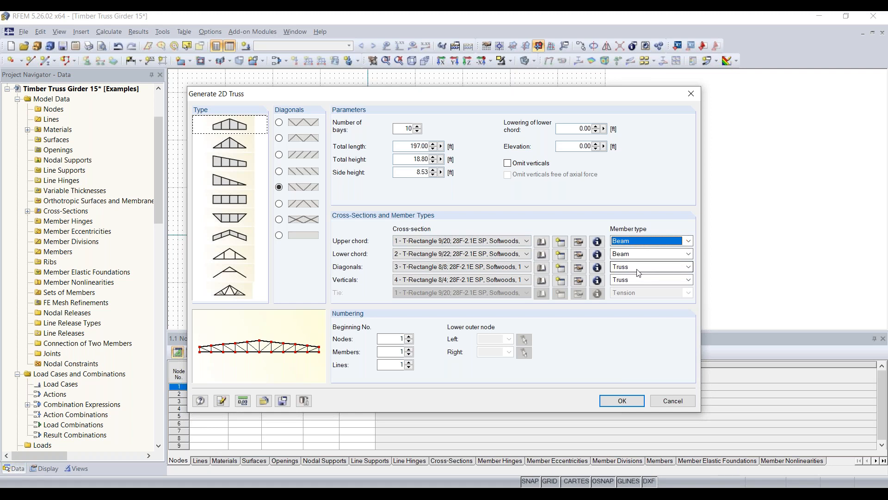
{"action": "left_click", "coordinate": [641, 267]}
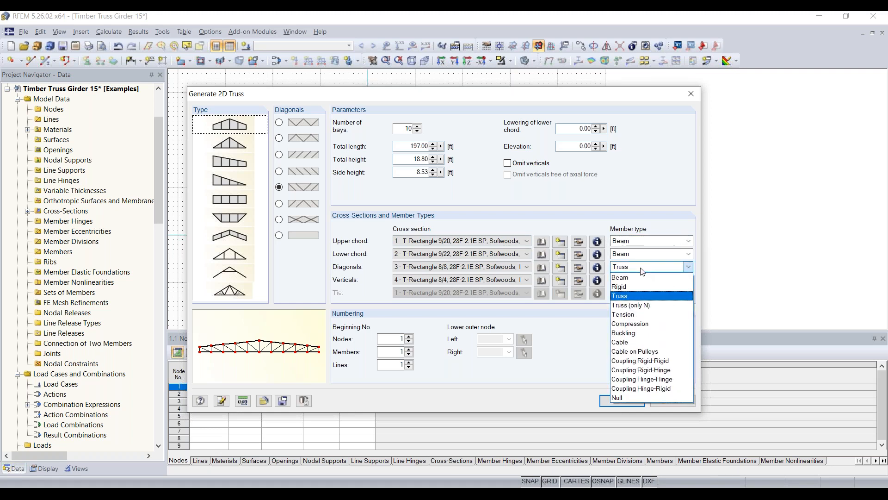
{"action": "left_click", "coordinate": [641, 268]}
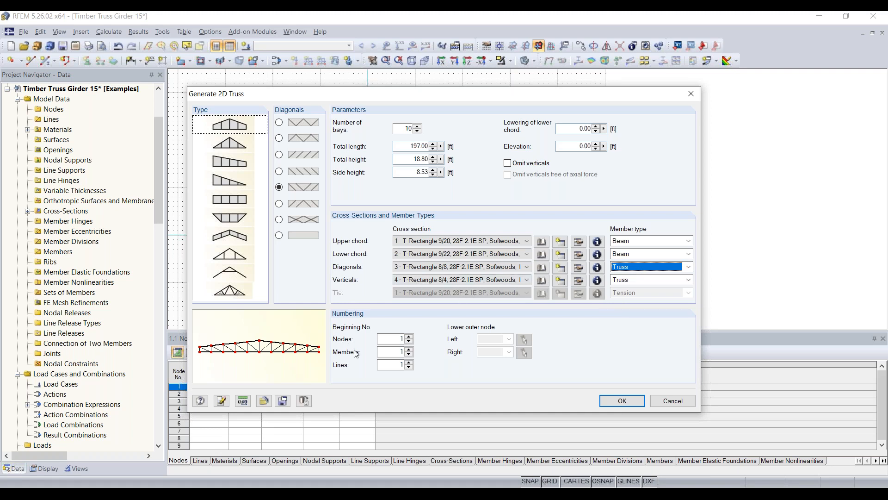
{"action": "left_click", "coordinate": [624, 400]}
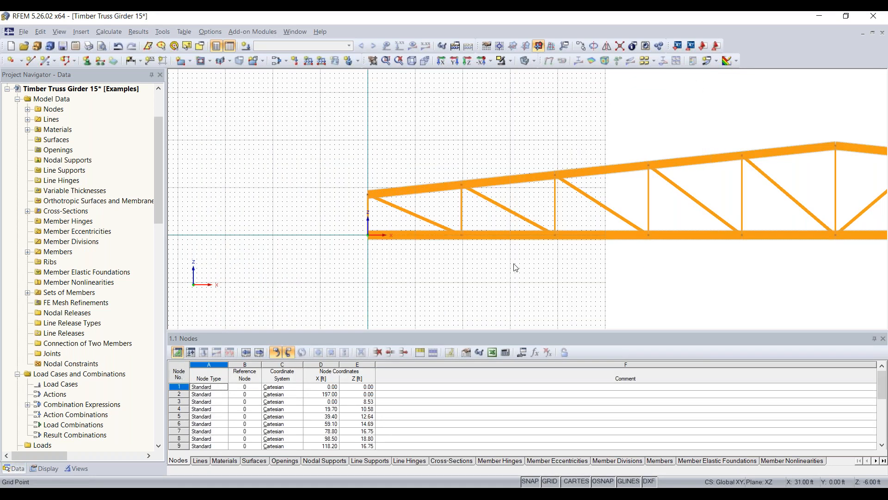
Change the verticals' cross-section, number 4, to T-Rectangle 8/6.
{"action": "scroll", "coordinate": [515, 266], "scroll_direction": "down", "scroll_amount": 5}
{"action": "middle_click_drag", "start_coordinate": [641, 281], "coordinate": [434, 252]}
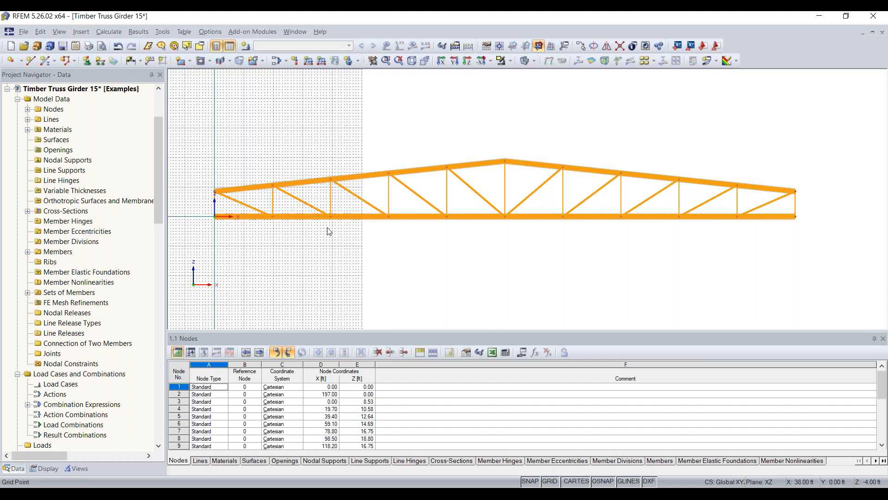
{"action": "left_click", "coordinate": [310, 205]}
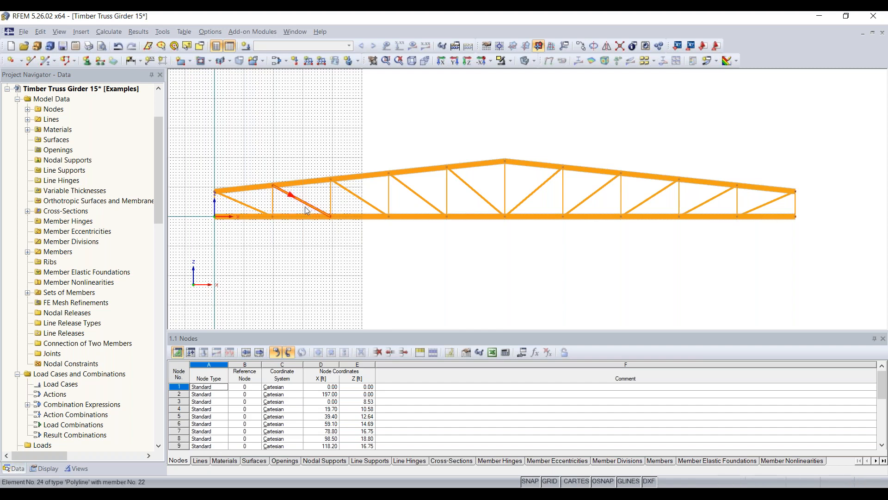
{"action": "left_click", "coordinate": [206, 183]}
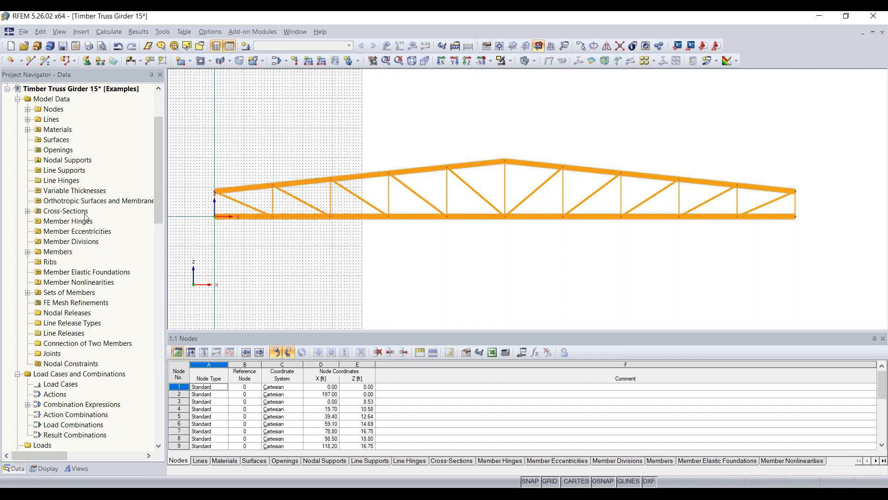
{"action": "left_click", "coordinate": [28, 211]}
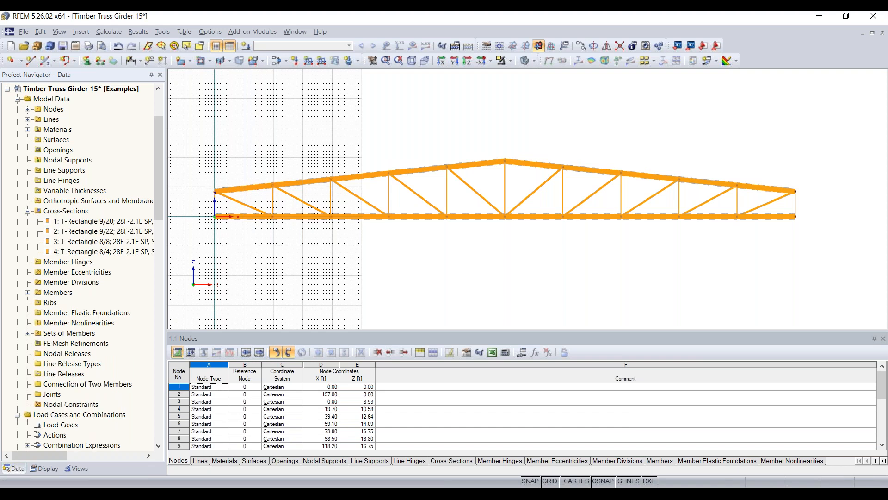
{"action": "left_click", "coordinate": [132, 254]}
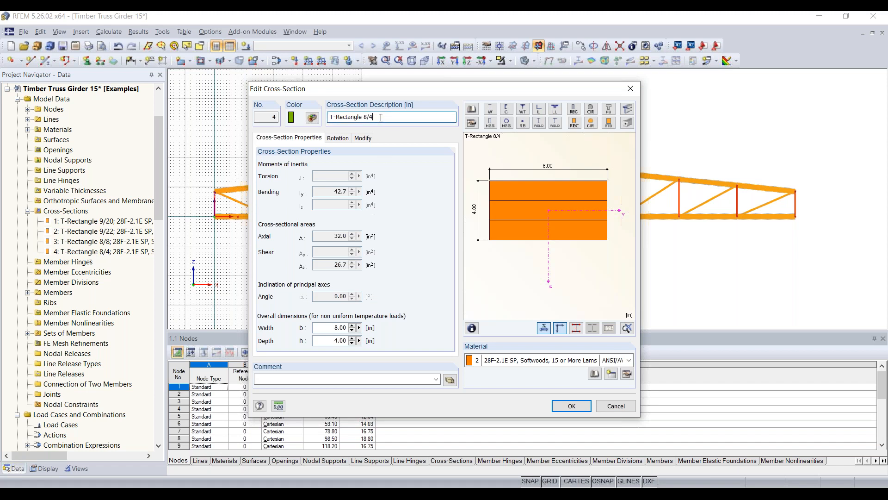
{"action": "left_click", "coordinate": [381, 118]}
{"action": "key", "text": "BackSpace"}
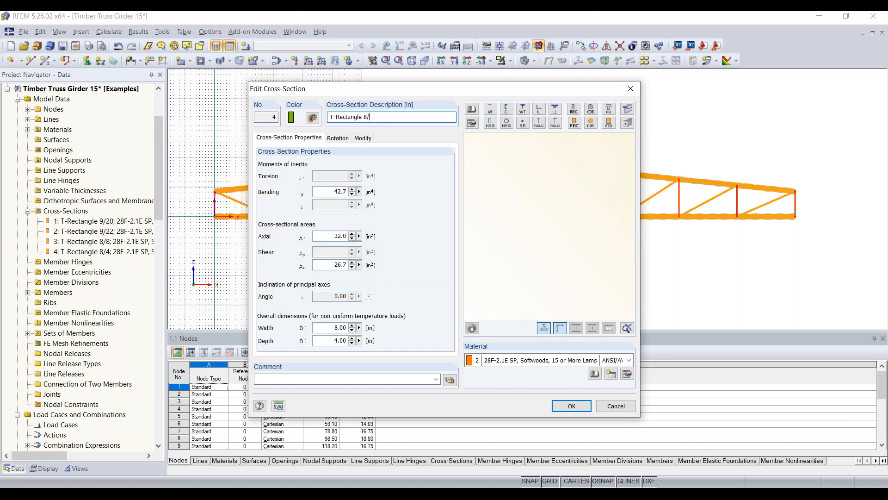
{"action": "type", "text": "6"}
{"action": "left_click", "coordinate": [568, 404]}
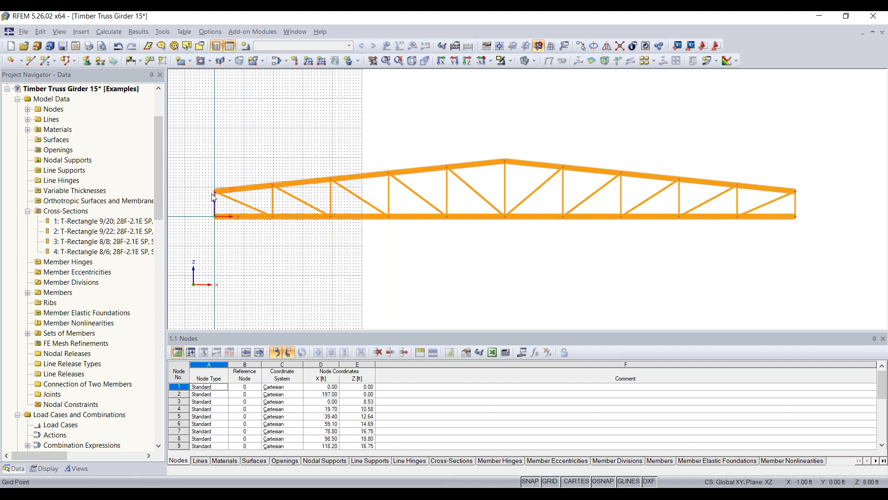
Delete the outermost vertical and the outermost lower chord member at both ends of the truss.
{"action": "scroll", "coordinate": [220, 211], "scroll_direction": "up", "scroll_amount": 1}
{"action": "scroll", "coordinate": [219, 211], "scroll_direction": "up", "scroll_amount": 1}
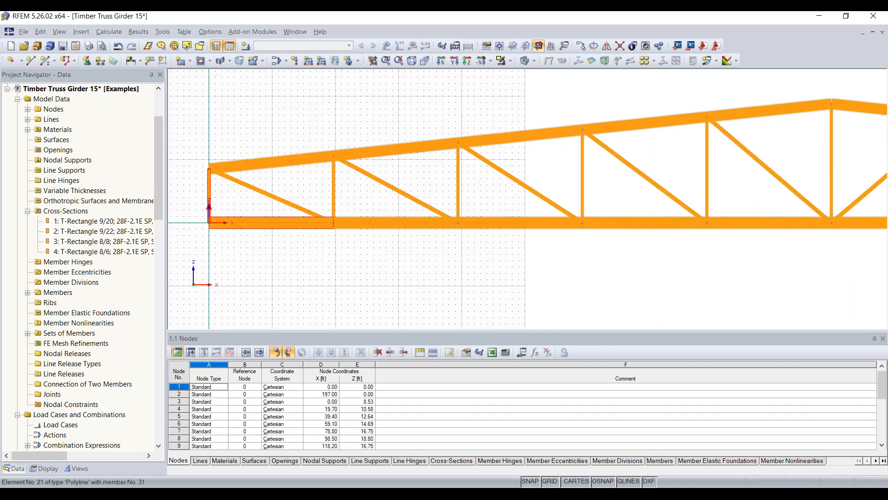
{"action": "scroll", "coordinate": [250, 219], "scroll_direction": "down", "scroll_amount": 2}
{"action": "middle_click_drag", "start_coordinate": [604, 248], "coordinate": [401, 253]}
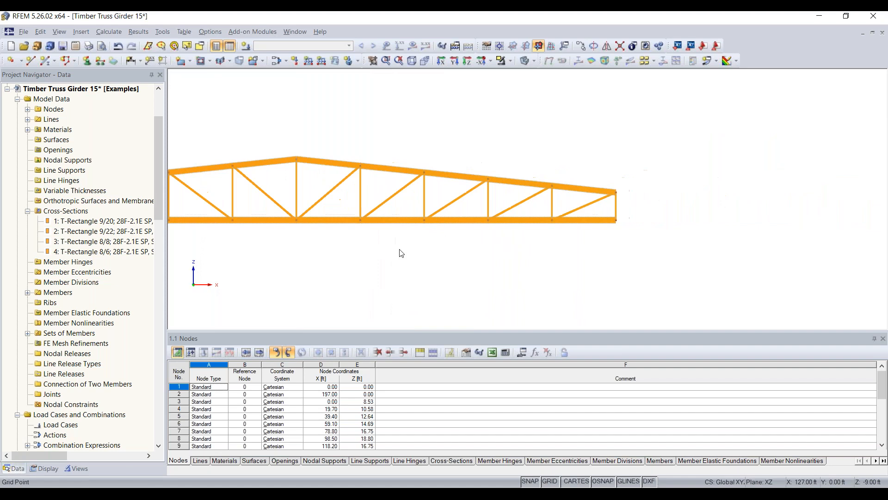
{"action": "scroll", "coordinate": [615, 233], "scroll_direction": "up", "scroll_amount": 2}
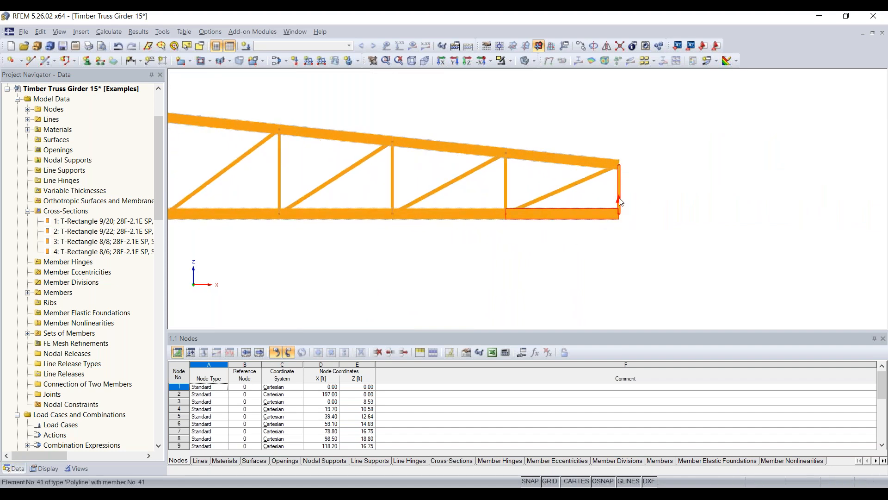
{"action": "key", "text": "Delete"}
Delete the leftover lower corner nodes at both ends of the truss.
{"action": "left_click_drag", "start_coordinate": [632, 196], "coordinate": [606, 222]}
{"action": "key", "text": "Delete"}
{"action": "scroll", "coordinate": [457, 251], "scroll_direction": "down", "scroll_amount": 4}
{"action": "middle_click_drag", "start_coordinate": [373, 249], "coordinate": [602, 250]}
{"action": "scroll", "coordinate": [385, 249], "scroll_direction": "up", "scroll_amount": 2}
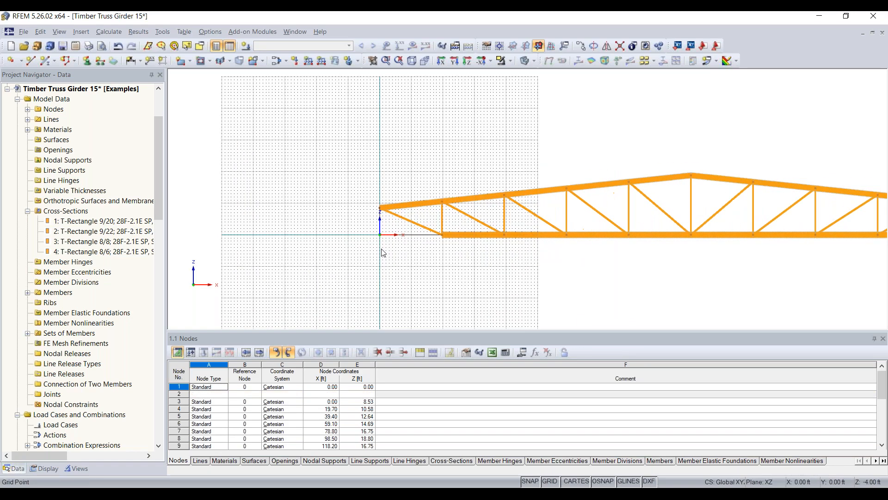
{"action": "scroll", "coordinate": [383, 252], "scroll_direction": "up", "scroll_amount": 2}
{"action": "key", "text": "Delete"}
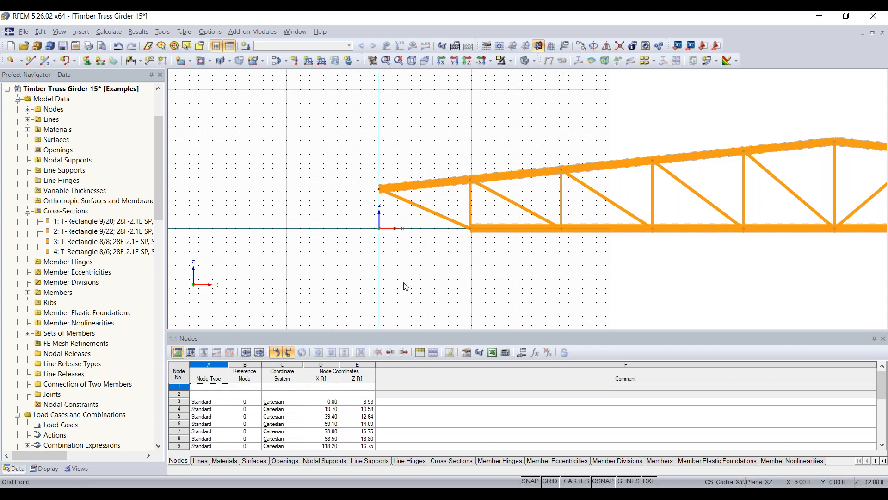
Change the member type of the sloped diagonals at both ends of the truss to Beam.
{"action": "scroll", "coordinate": [465, 246], "scroll_direction": "down", "scroll_amount": 1}
{"action": "middle_click_drag", "start_coordinate": [466, 246], "coordinate": [403, 245]}
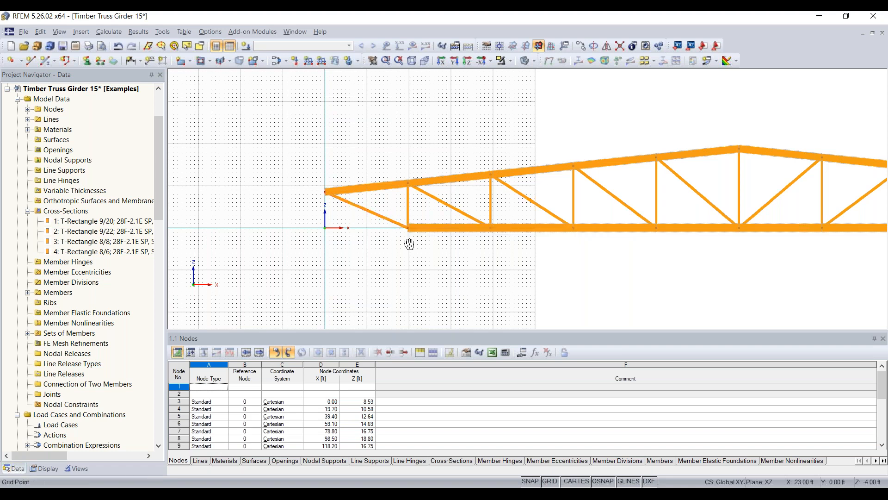
{"action": "middle_click_drag", "start_coordinate": [408, 244], "coordinate": [353, 242]}
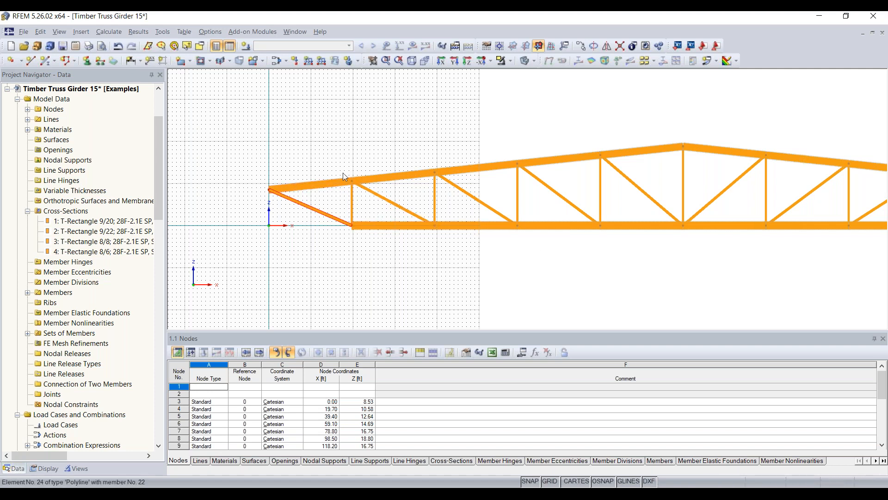
{"action": "scroll", "coordinate": [550, 273], "scroll_direction": "down", "scroll_amount": 2}
{"action": "middle_click_drag", "start_coordinate": [560, 276], "coordinate": [377, 265]}
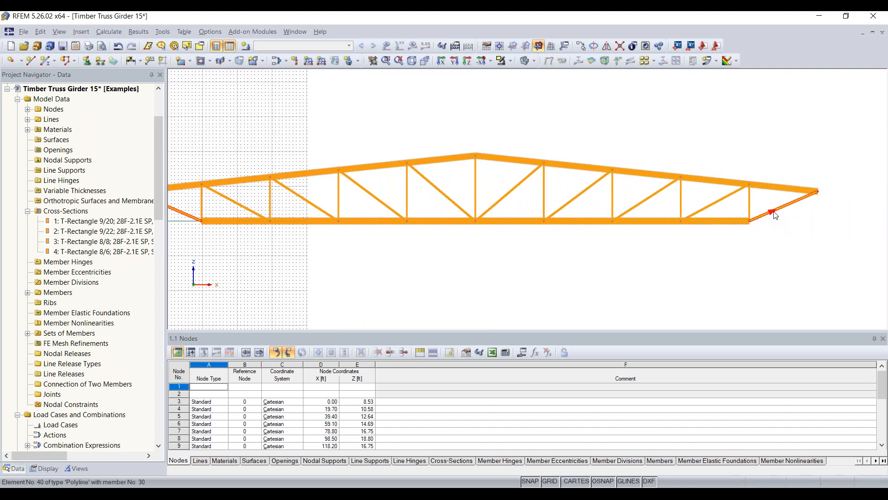
{"action": "double_click", "coordinate": [774, 211]}
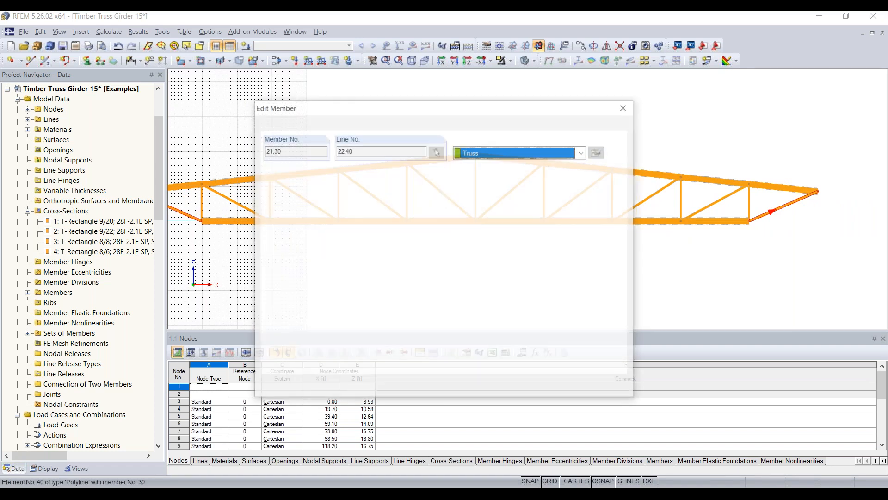
{"action": "left_click", "coordinate": [509, 153]}
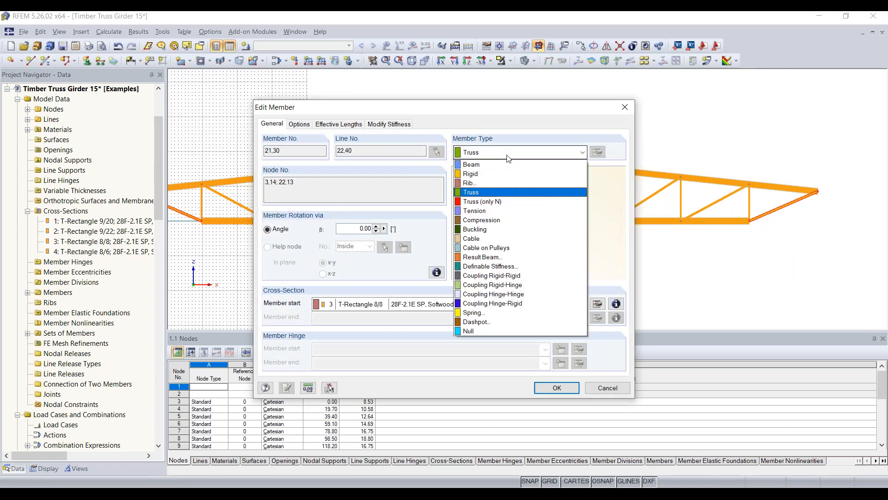
{"action": "left_click", "coordinate": [503, 165]}
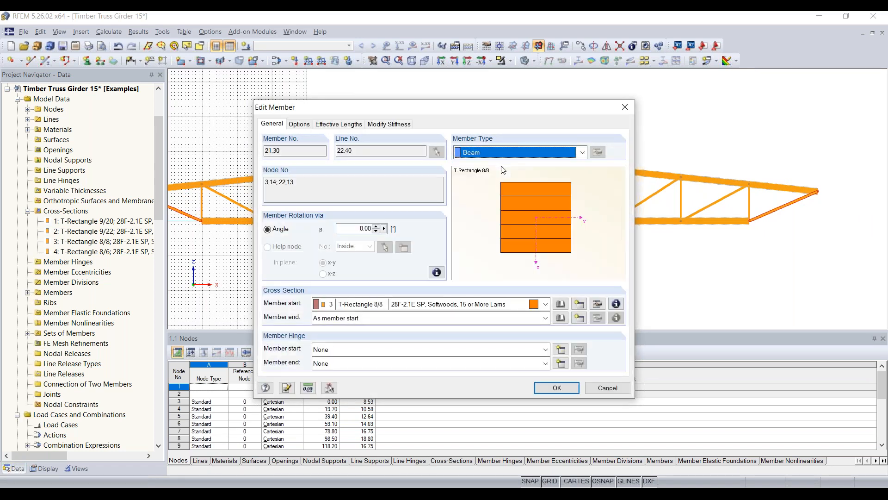
{"action": "left_click", "coordinate": [509, 153]}
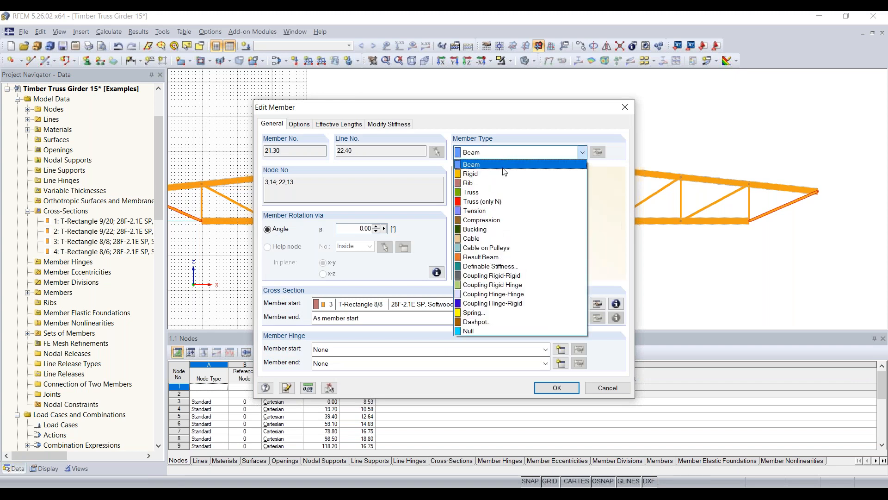
{"action": "left_click", "coordinate": [496, 192]}
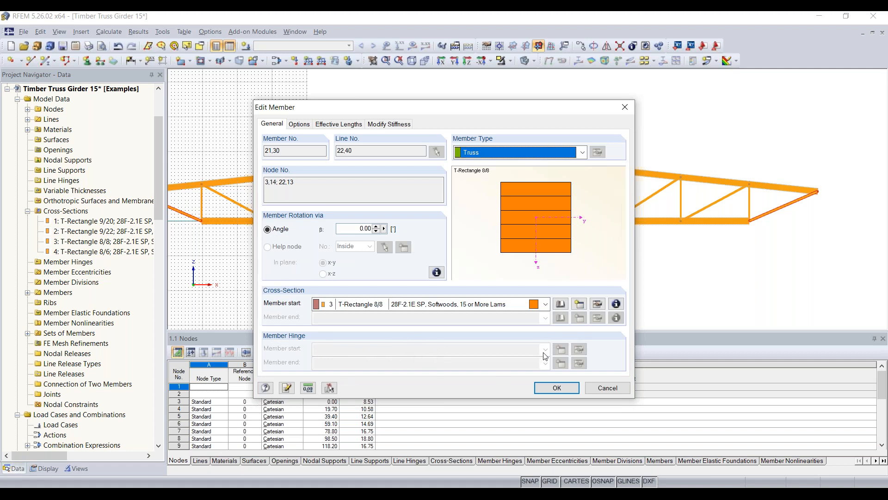
{"action": "left_click", "coordinate": [491, 154]}
{"action": "left_click", "coordinate": [480, 165]}
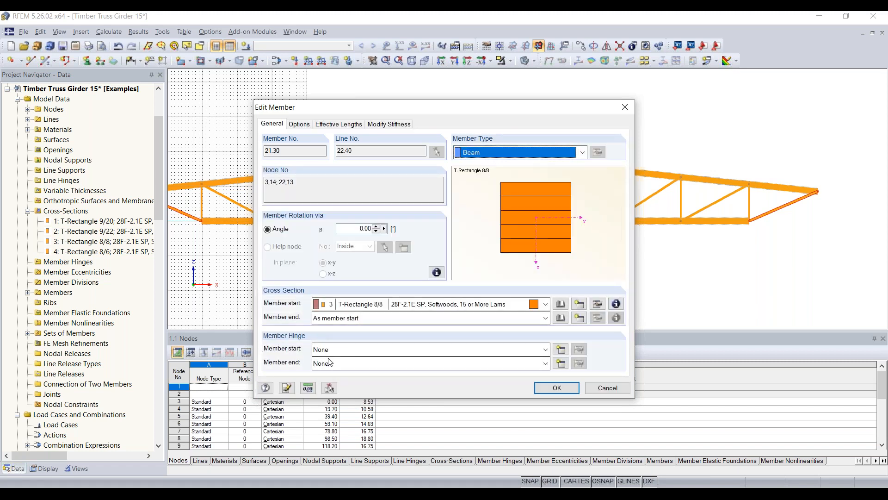
{"action": "left_click", "coordinate": [557, 387]}
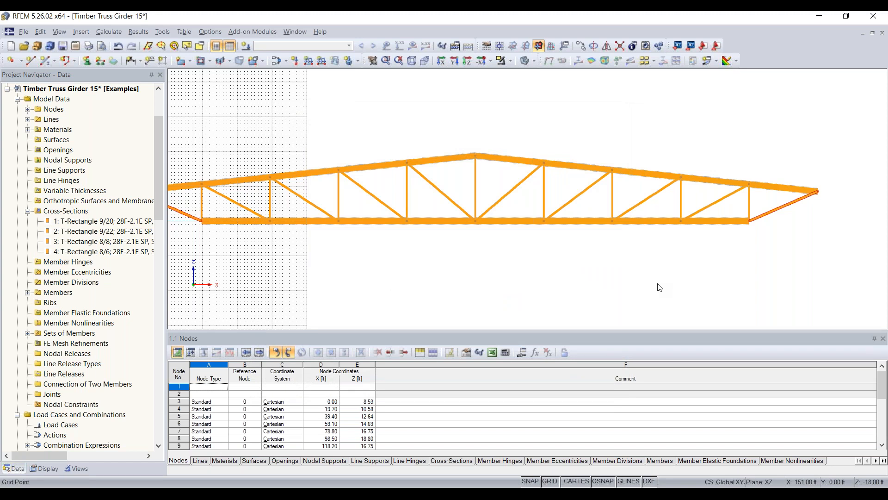
{"action": "left_click", "coordinate": [777, 232]}
Switch the model display to wireframe and examine the upper chord's set of members.
{"action": "scroll", "coordinate": [453, 255], "scroll_direction": "down", "scroll_amount": 2}
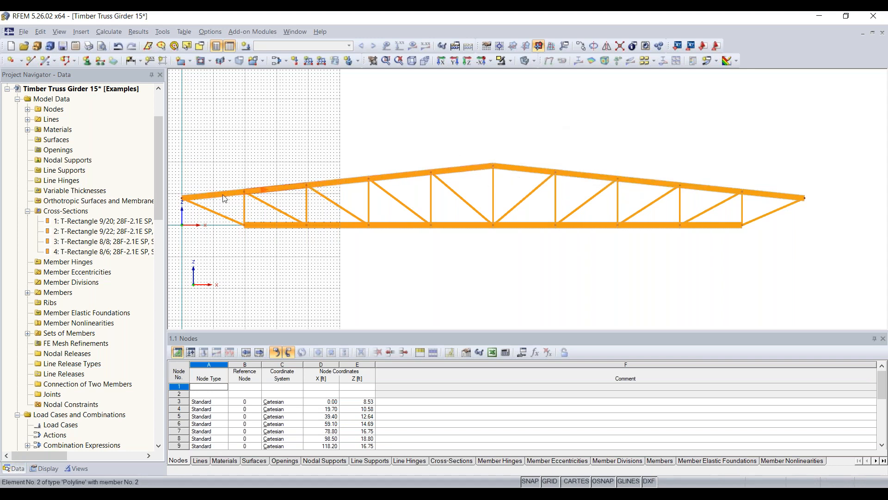
{"action": "left_click", "coordinate": [526, 61]}
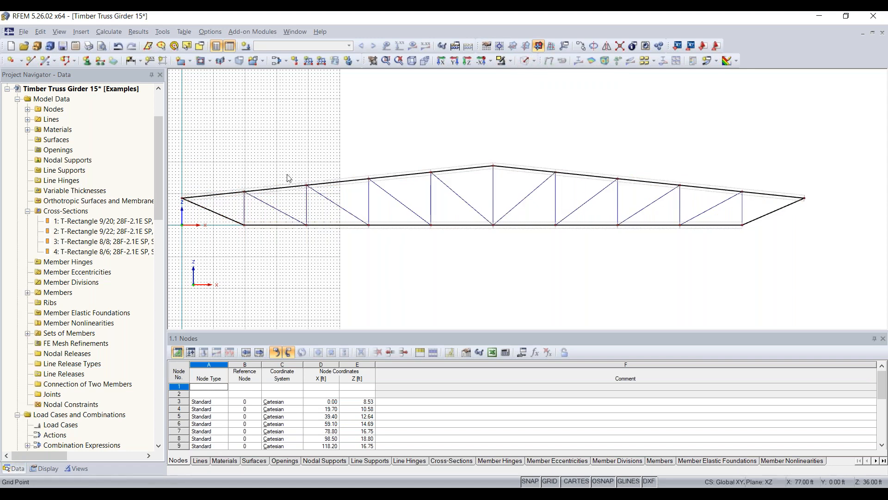
{"action": "scroll", "coordinate": [201, 198], "scroll_direction": "up", "scroll_amount": 3}
{"action": "scroll", "coordinate": [445, 208], "scroll_direction": "up", "scroll_amount": 3}
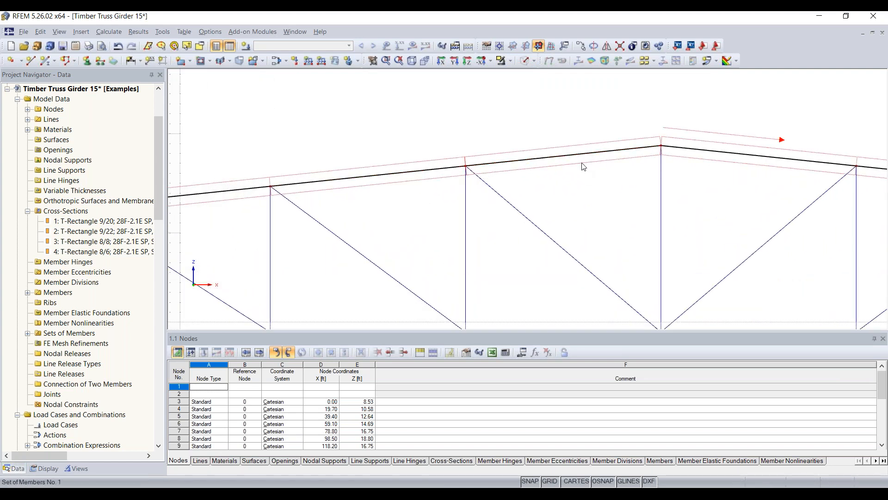
{"action": "scroll", "coordinate": [599, 167], "scroll_direction": "down", "scroll_amount": 2}
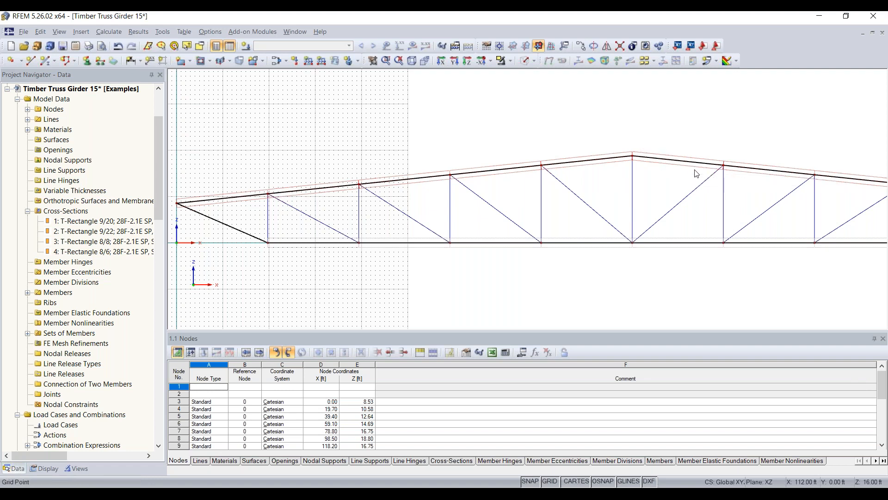
{"action": "scroll", "coordinate": [696, 175], "scroll_direction": "down", "scroll_amount": 1}
{"action": "middle_click_drag", "start_coordinate": [698, 178], "coordinate": [638, 170]}
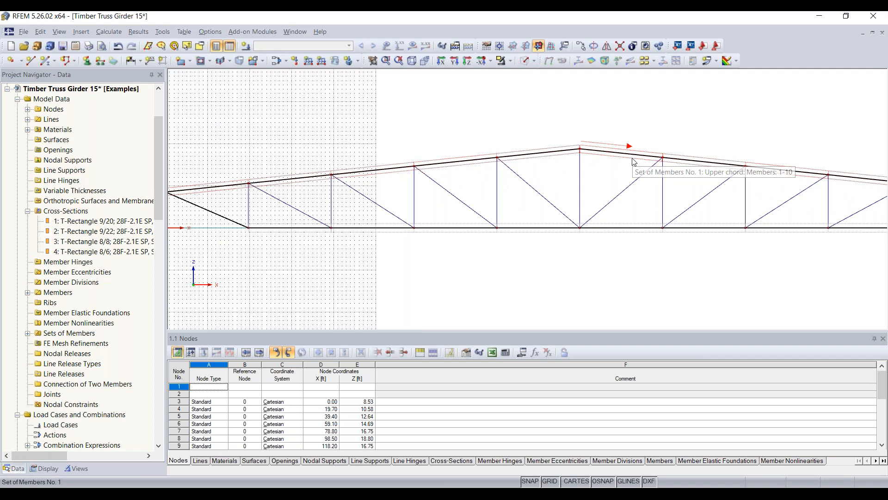
{"action": "scroll", "coordinate": [634, 161], "scroll_direction": "down", "scroll_amount": 1}
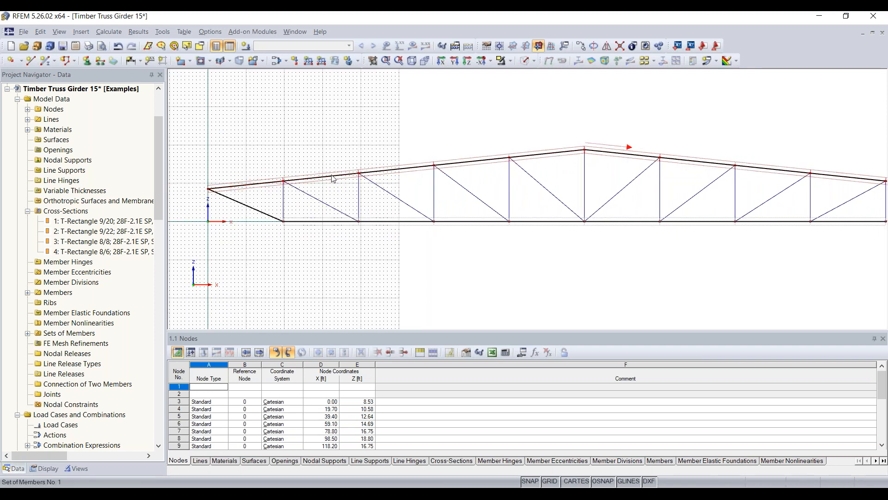
{"action": "scroll", "coordinate": [781, 184], "scroll_direction": "down", "scroll_amount": 2}
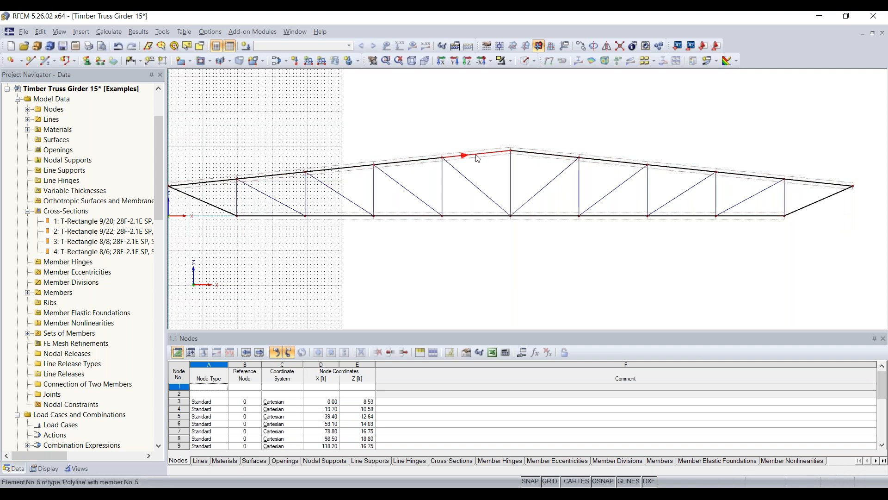
Open the Lower chord set of members for editing and review its description and member numbers.
{"action": "scroll", "coordinate": [237, 218], "scroll_direction": "up", "scroll_amount": 1}
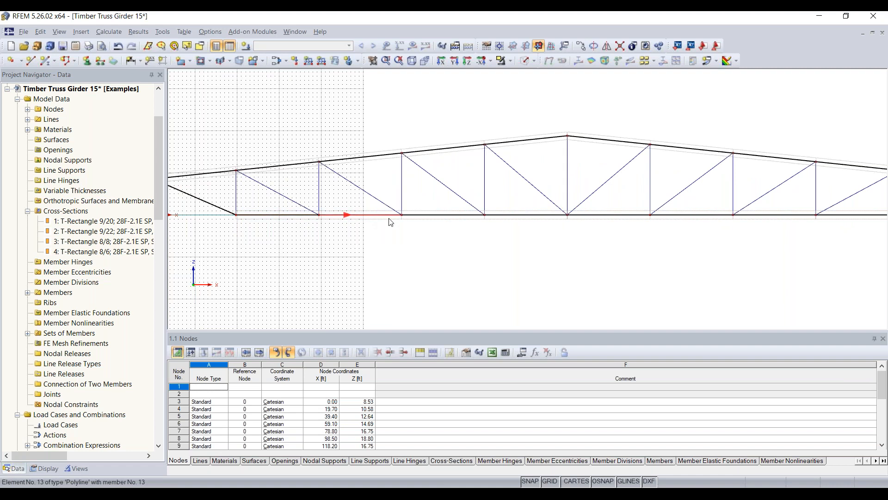
{"action": "middle_click_drag", "start_coordinate": [517, 247], "coordinate": [359, 253]}
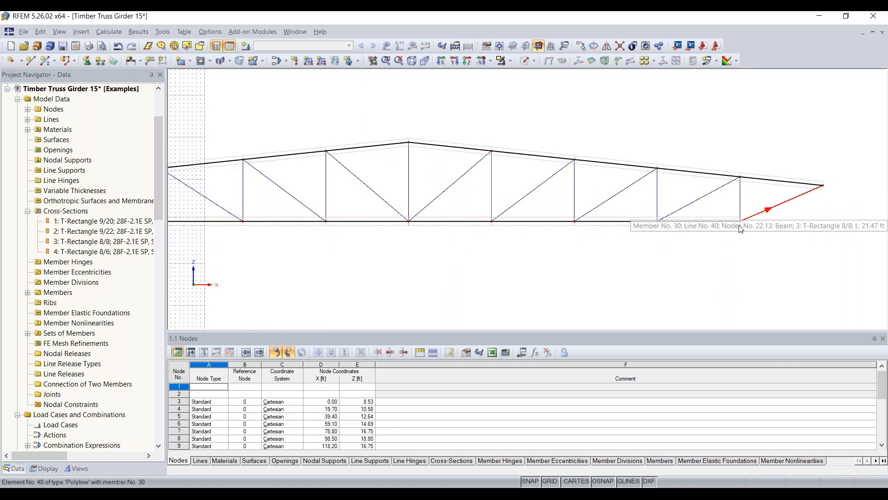
{"action": "scroll", "coordinate": [749, 222], "scroll_direction": "up", "scroll_amount": 3}
{"action": "middle_click_drag", "start_coordinate": [715, 208], "coordinate": [587, 214]}
{"action": "scroll", "coordinate": [587, 214], "scroll_direction": "up", "scroll_amount": 2}
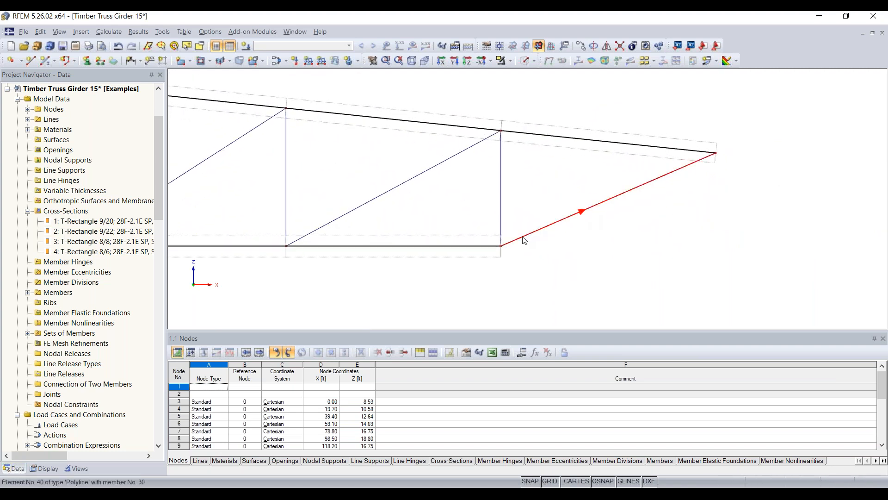
{"action": "double_click", "coordinate": [500, 255]}
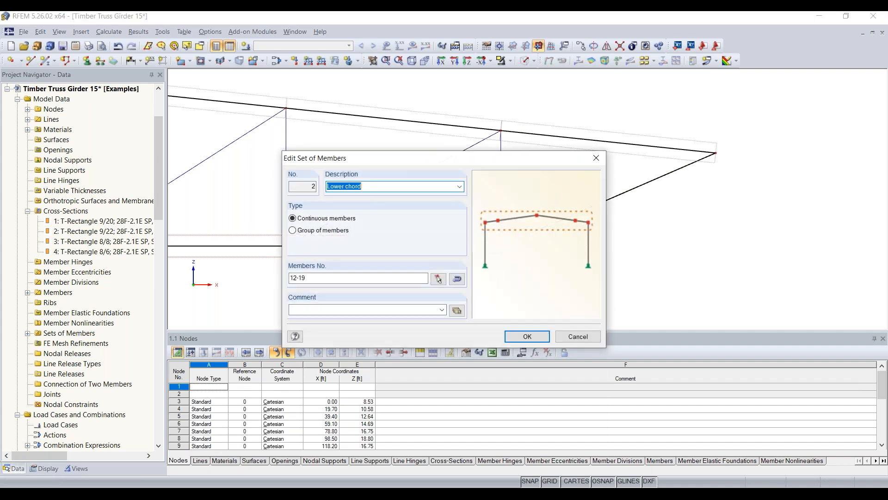
{"action": "mouse_move", "coordinate": [422, 158]}
{"action": "left_mouse_down"}
{"action": "mouse_move", "coordinate": [438, 154]}
{"action": "mouse_move", "coordinate": [431, 143]}
{"action": "left_mouse_up"}
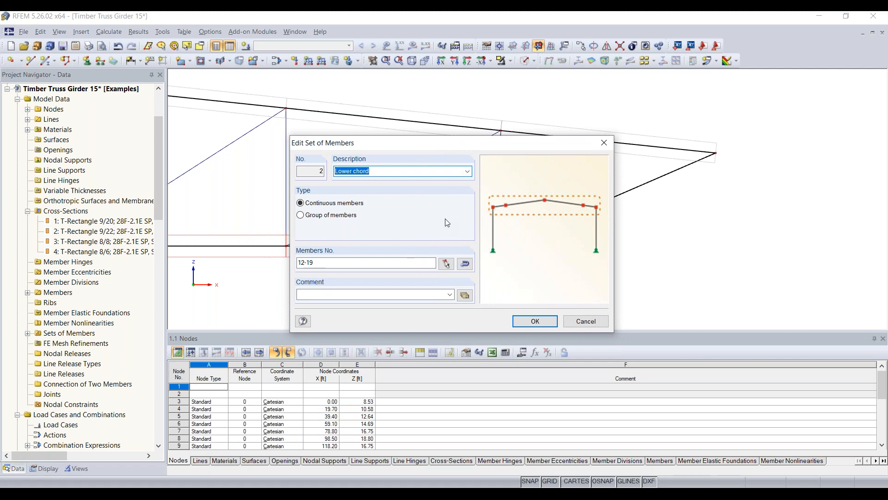
{"action": "left_click", "coordinate": [365, 262]}
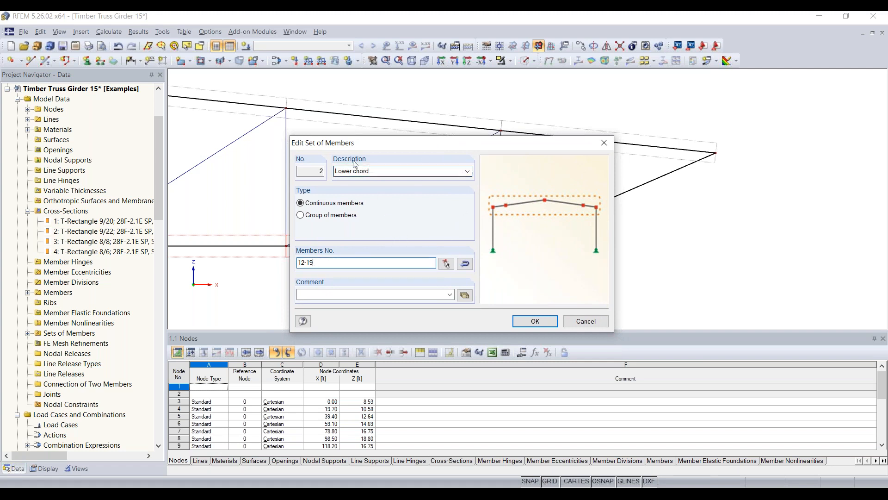
{"action": "double_click", "coordinate": [321, 171]}
{"action": "left_click", "coordinate": [375, 171]}
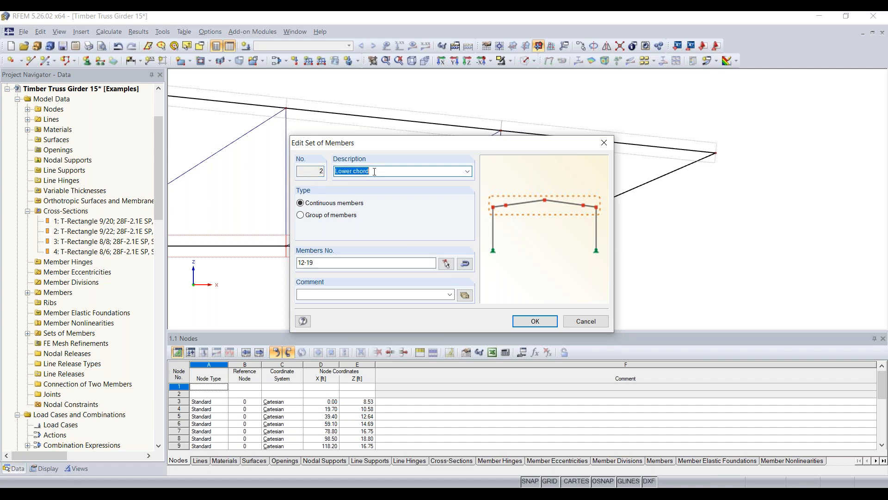
{"action": "left_click", "coordinate": [312, 264]}
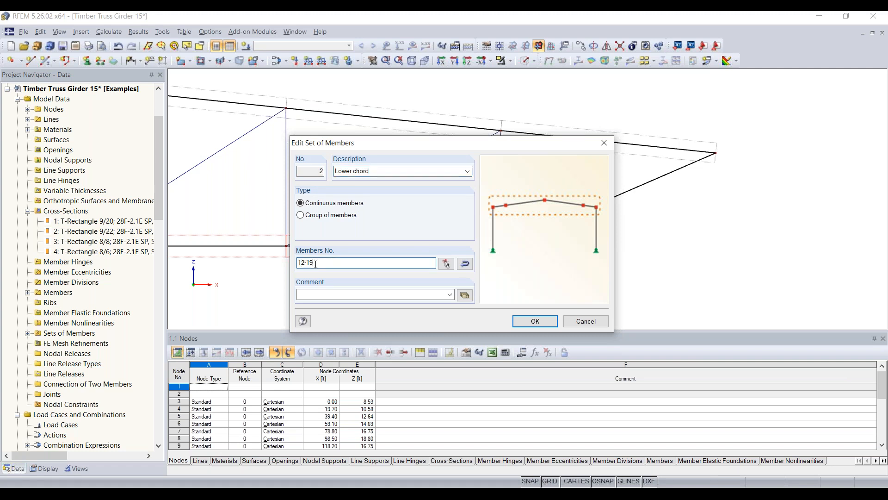
Add the sloped end members at both ends, numbers 21 and 30, to the Lower chord set of members.
{"action": "left_click", "coordinate": [446, 263]}
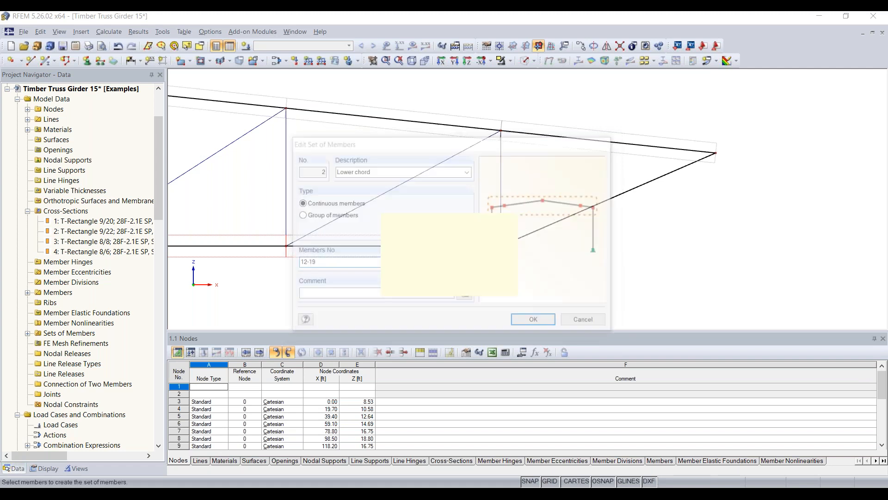
{"action": "left_click_drag", "start_coordinate": [461, 235], "coordinate": [386, 104]}
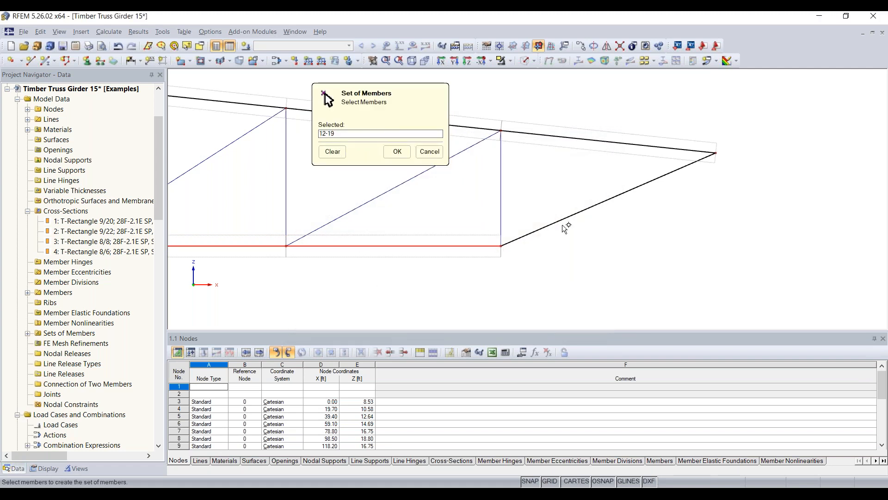
{"action": "left_click", "coordinate": [563, 220]}
{"action": "middle_click_drag", "start_coordinate": [388, 286], "coordinate": [754, 268]}
{"action": "scroll", "coordinate": [340, 267], "scroll_direction": "down", "scroll_amount": 9}
{"action": "middle_click_drag", "start_coordinate": [349, 273], "coordinate": [708, 267]}
{"action": "middle_click_drag", "start_coordinate": [278, 277], "coordinate": [497, 279]}
{"action": "scroll", "coordinate": [392, 242], "scroll_direction": "up", "scroll_amount": 3}
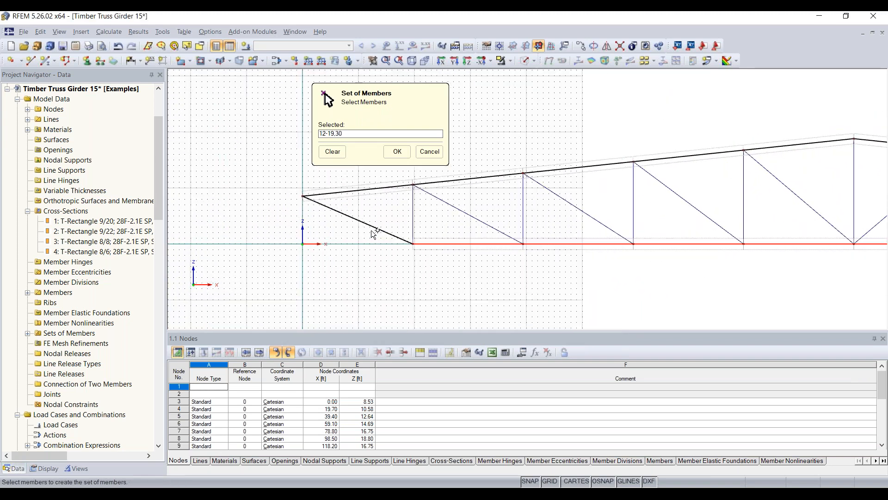
{"action": "left_click", "coordinate": [371, 224]}
{"action": "left_click", "coordinate": [392, 152]}
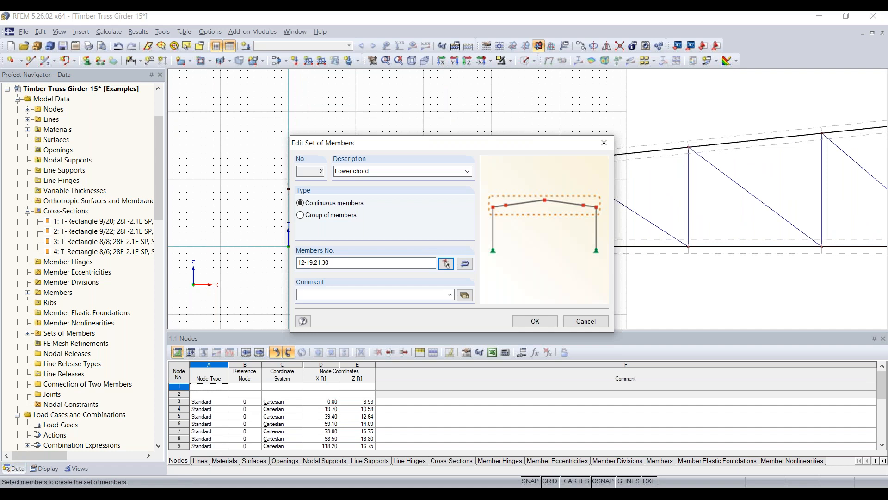
{"action": "left_click", "coordinate": [537, 319]}
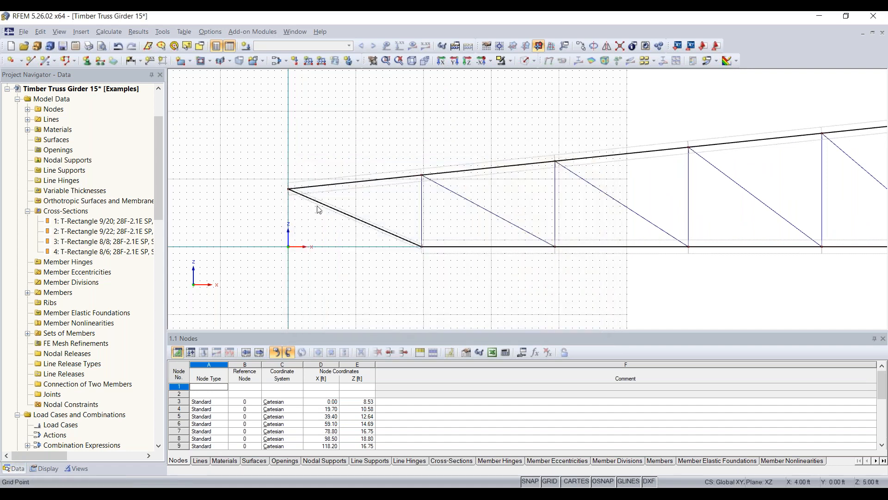
Examine the Lower chord set of members along the whole truss, including both sloped ends.
{"action": "scroll", "coordinate": [338, 218], "scroll_direction": "up", "scroll_amount": 2}
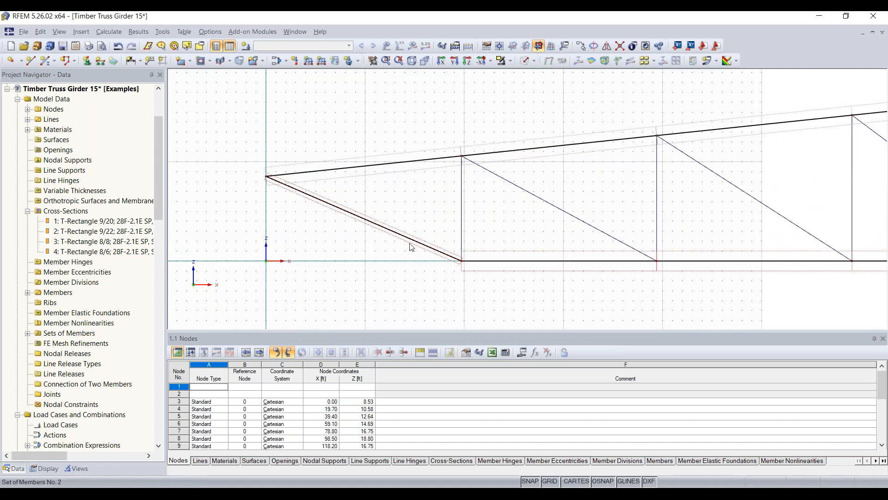
{"action": "scroll", "coordinate": [516, 282], "scroll_direction": "down", "scroll_amount": 2}
{"action": "middle_click_drag", "start_coordinate": [586, 288], "coordinate": [176, 231]}
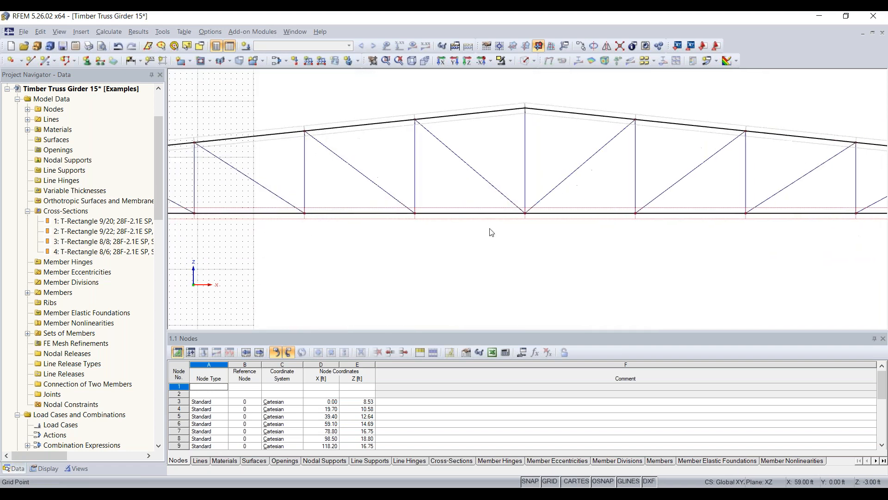
{"action": "middle_click_drag", "start_coordinate": [710, 220], "coordinate": [492, 213]}
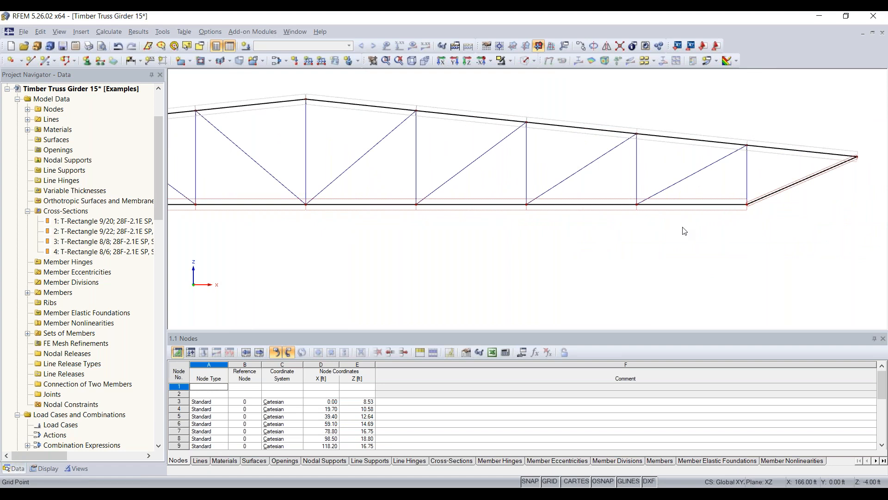
{"action": "scroll", "coordinate": [535, 266], "scroll_direction": "down", "scroll_amount": 5}
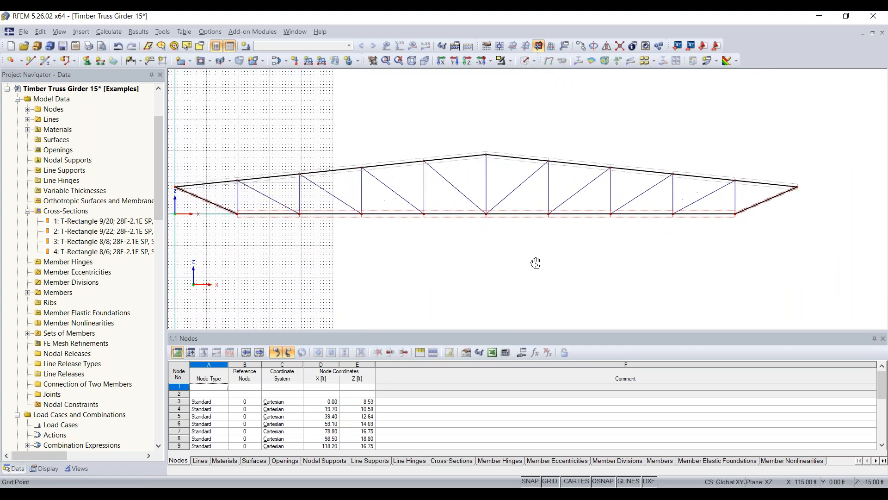
{"action": "middle_click_drag", "start_coordinate": [381, 261], "coordinate": [473, 262]}
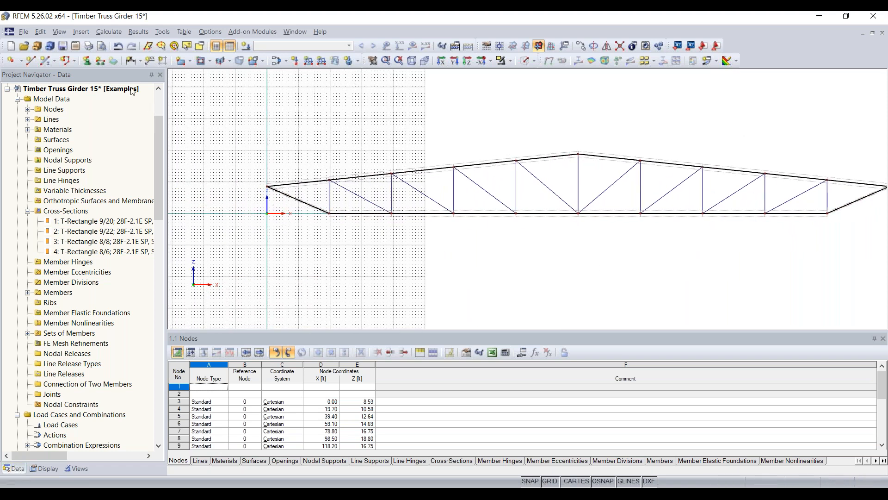
Place a hinged nodal support on node 3 at the truss's left end.
{"action": "left_click", "coordinate": [89, 61]}
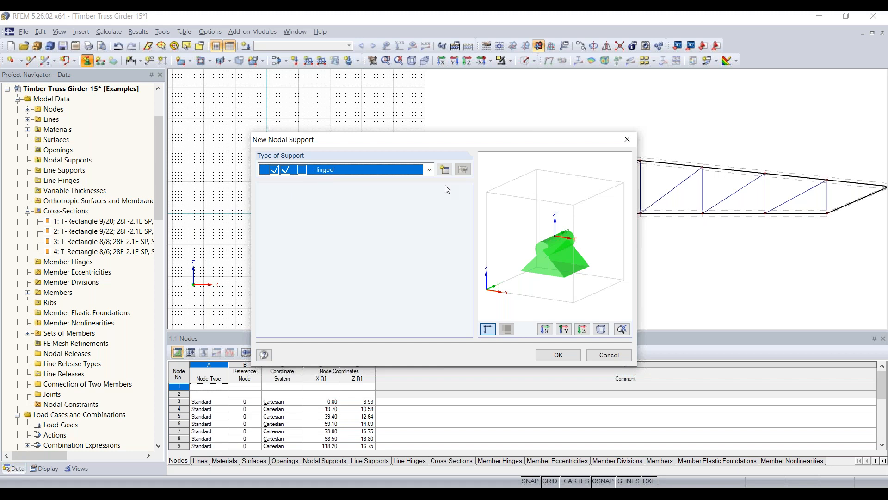
{"action": "left_click", "coordinate": [430, 171]}
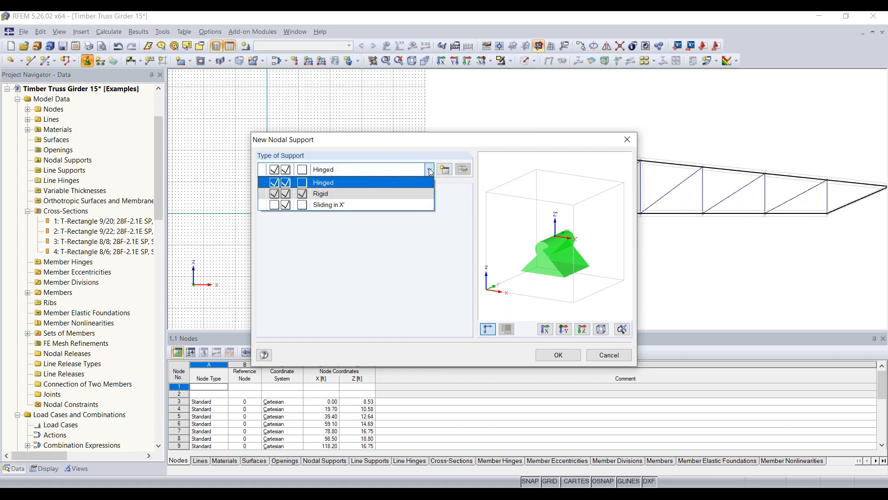
{"action": "left_click", "coordinate": [418, 183]}
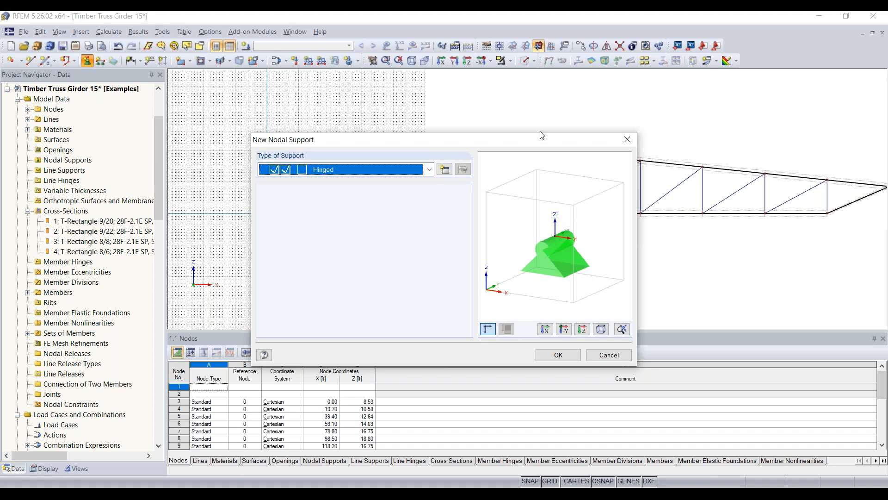
{"action": "left_click", "coordinate": [554, 359]}
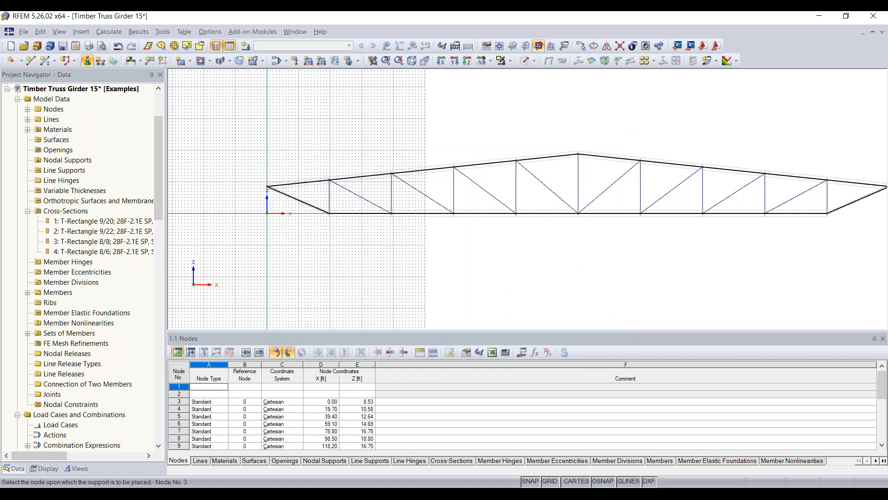
{"action": "left_click", "coordinate": [267, 187]}
{"action": "scroll", "coordinate": [267, 188], "scroll_direction": "up", "scroll_amount": 2}
{"action": "scroll", "coordinate": [268, 188], "scroll_direction": "up", "scroll_amount": 3}
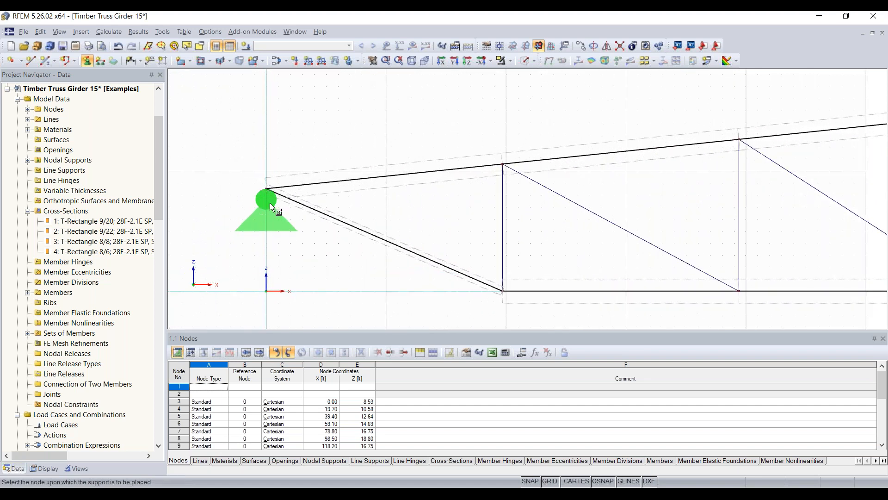
{"action": "scroll", "coordinate": [270, 221], "scroll_direction": "down", "scroll_amount": 5}
{"action": "key", "text": "Escape"}
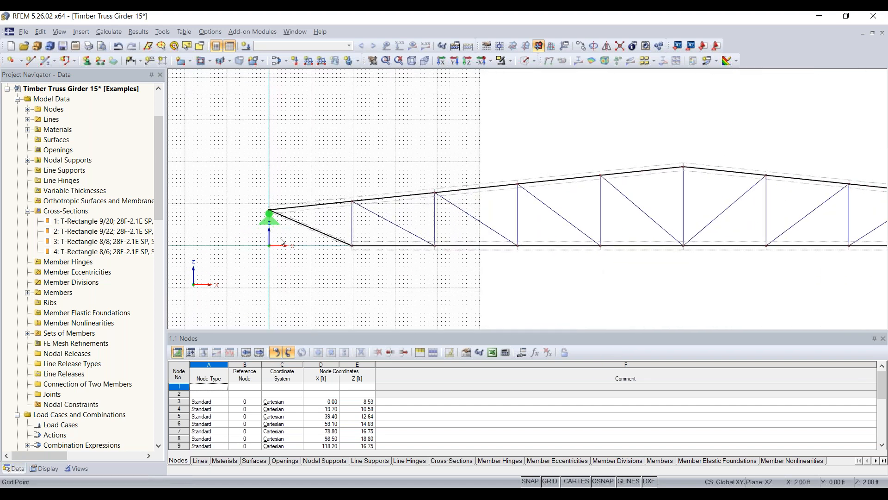
Define a second nodal support type with the X translation released and the Z translation fixed.
{"action": "middle_click_drag", "start_coordinate": [536, 294], "coordinate": [280, 252]}
{"action": "middle_click_drag", "start_coordinate": [583, 235], "coordinate": [461, 251]}
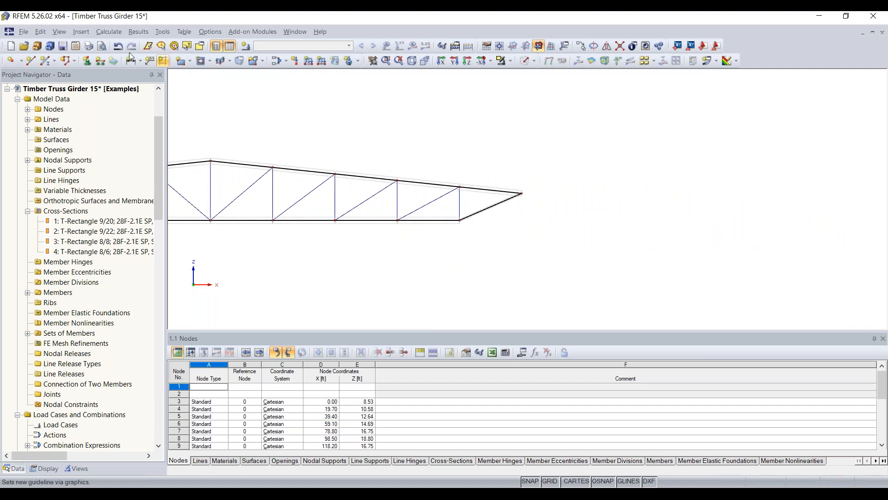
{"action": "left_click", "coordinate": [91, 61]}
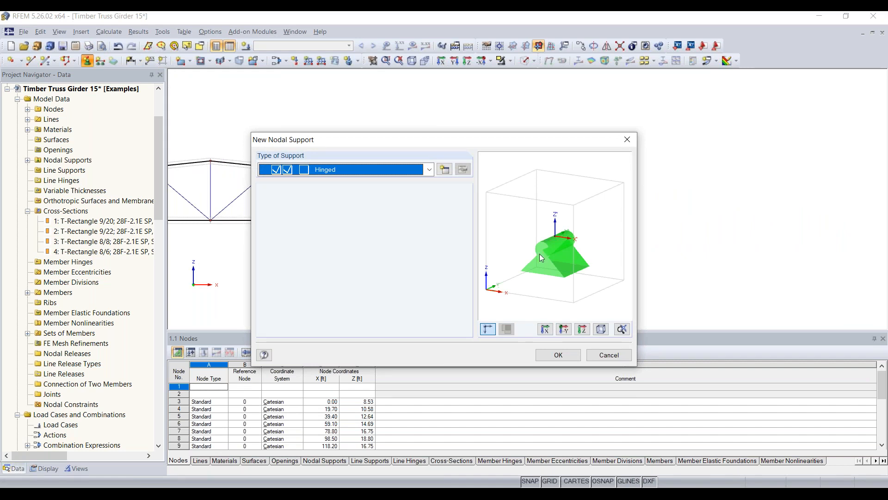
{"action": "left_click", "coordinate": [448, 171]}
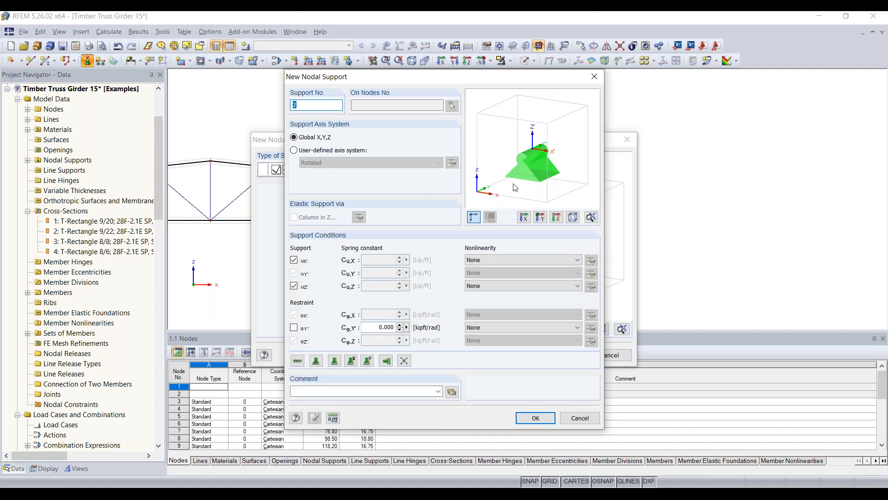
{"action": "left_click", "coordinate": [294, 261]}
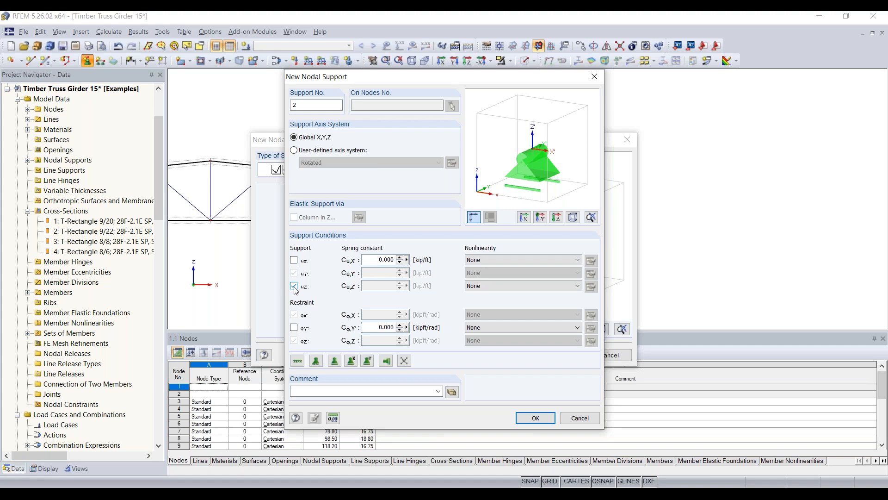
{"action": "left_click", "coordinate": [536, 416]}
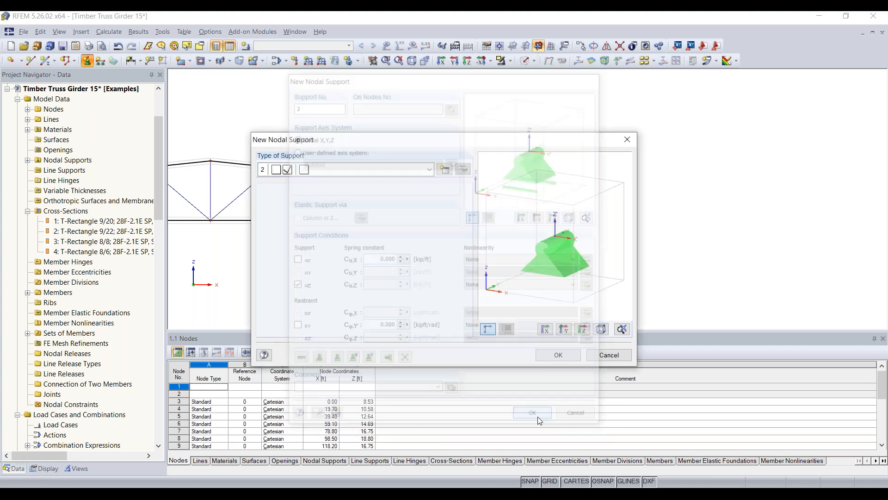
{"action": "left_click", "coordinate": [559, 355]}
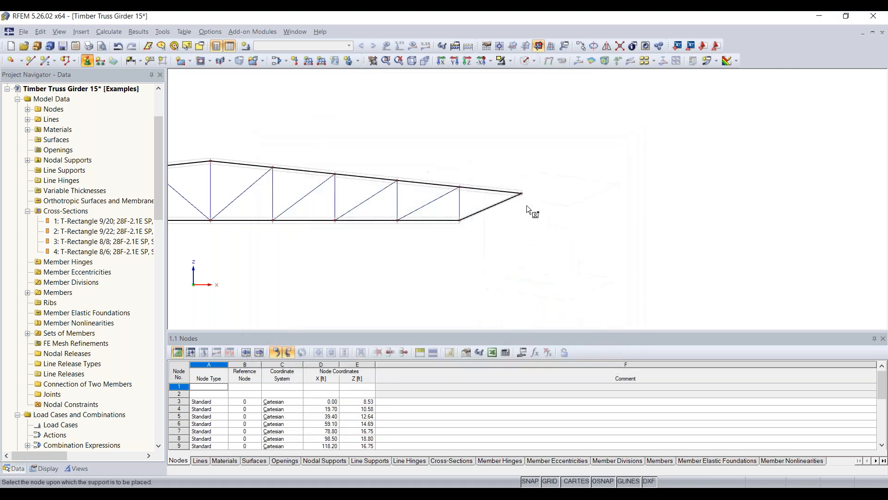
Place the X-sliding nodal support on node 13 at the truss's right end.
{"action": "scroll", "coordinate": [517, 204], "scroll_direction": "up", "scroll_amount": 4}
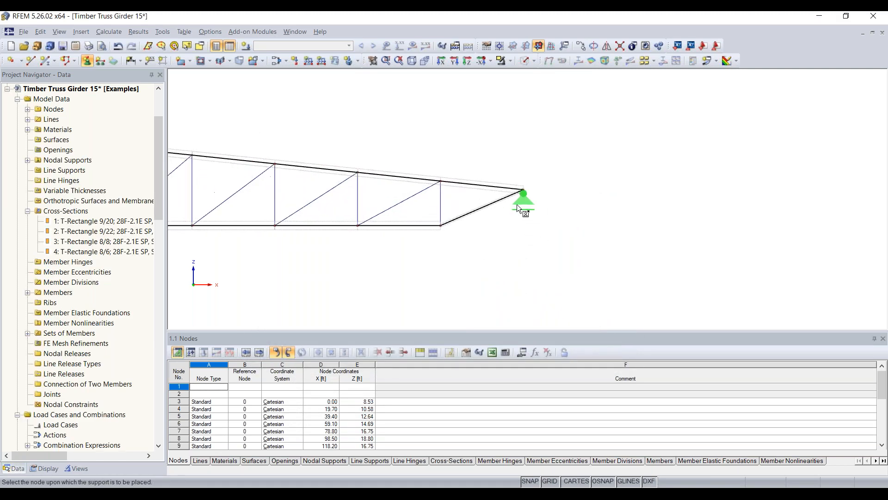
{"action": "left_click", "coordinate": [524, 188]}
{"action": "scroll", "coordinate": [523, 190], "scroll_direction": "down", "scroll_amount": 3}
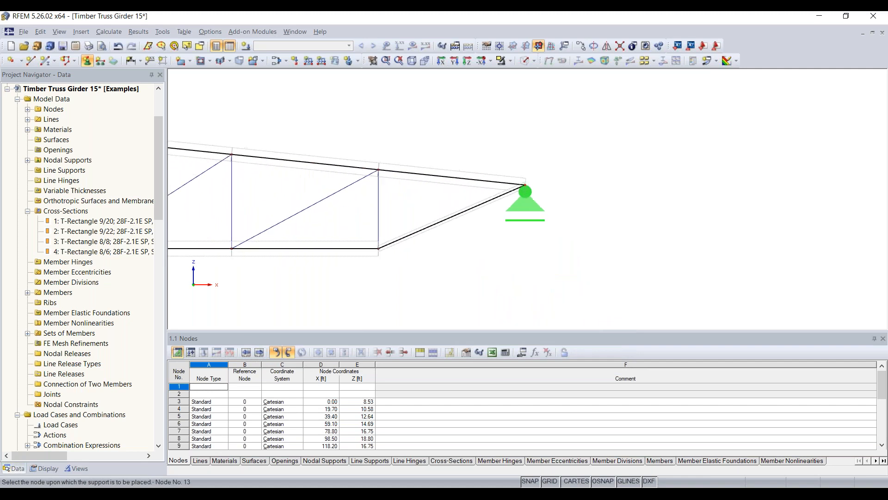
{"action": "key", "text": "Escape"}
{"action": "middle_click_drag", "start_coordinate": [403, 274], "coordinate": [654, 278]}
{"action": "scroll", "coordinate": [585, 274], "scroll_direction": "up", "scroll_amount": 3}
{"action": "scroll", "coordinate": [655, 278], "scroll_direction": "up", "scroll_amount": 1}
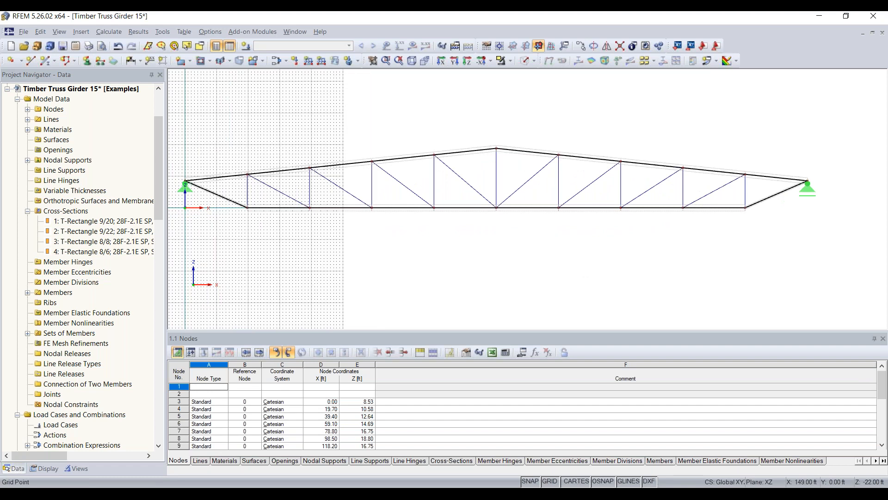
Set the work plane's number of grid points to adjust dynamically according to the size of the model.
{"action": "scroll", "coordinate": [654, 277], "scroll_direction": "down", "scroll_amount": 4}
{"action": "middle_click_drag", "start_coordinate": [553, 280], "coordinate": [578, 252]}
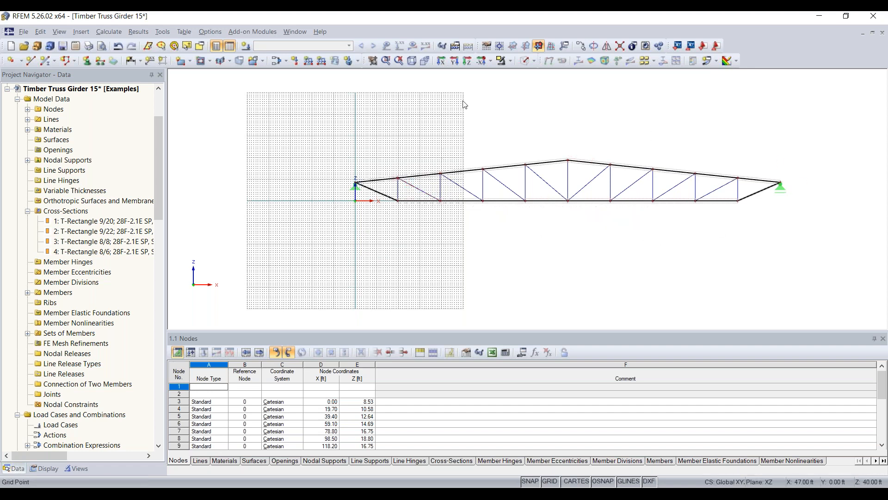
{"action": "left_click", "coordinate": [487, 47]}
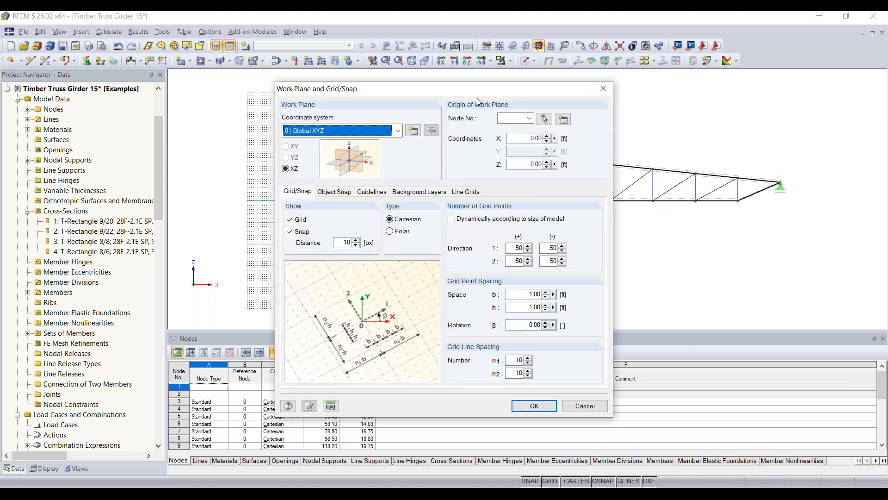
{"action": "left_click_drag", "start_coordinate": [468, 91], "coordinate": [467, 82]}
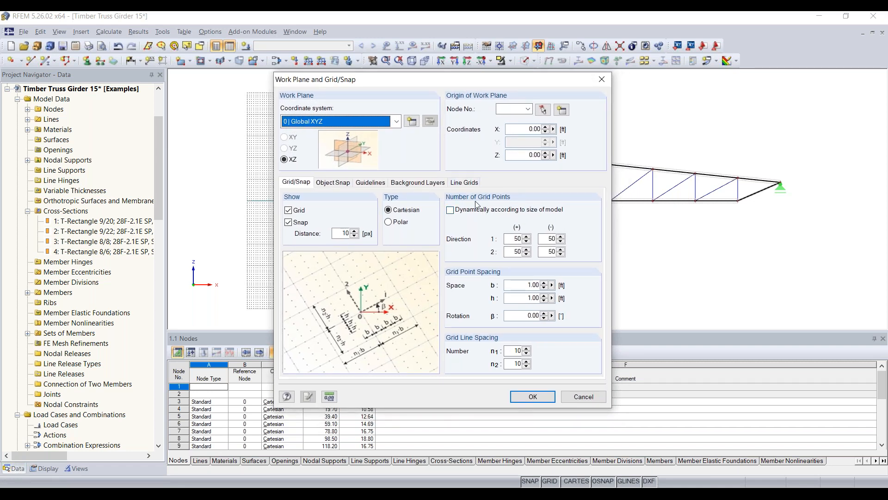
{"action": "left_click", "coordinate": [508, 214]}
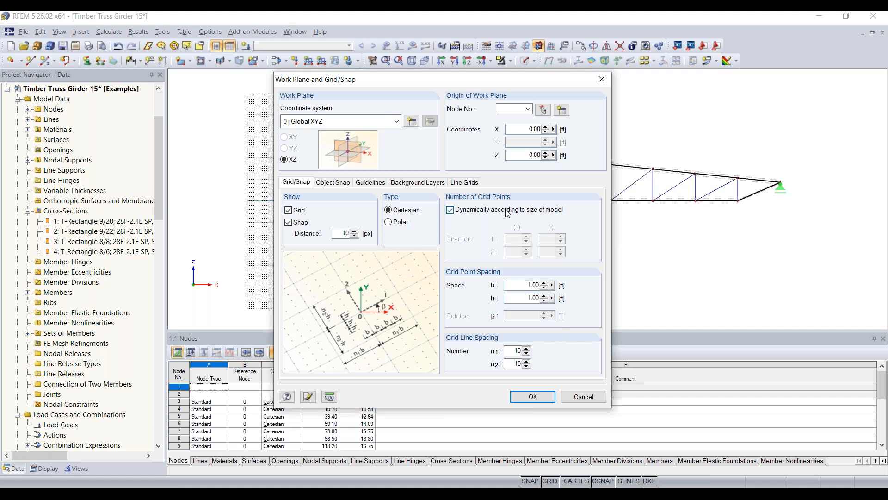
{"action": "left_click", "coordinate": [538, 396]}
{"action": "middle_click_drag", "start_coordinate": [634, 256], "coordinate": [592, 273]}
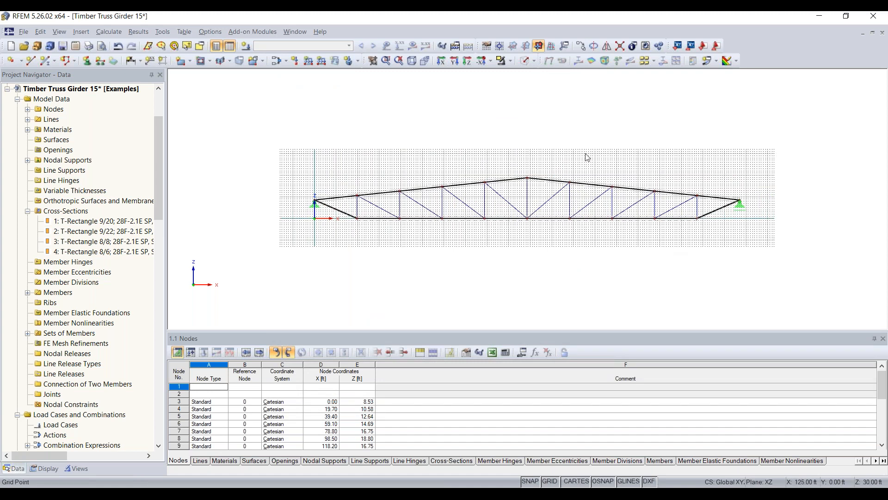
Switch the truss from wireframe display to solid rendering.
{"action": "left_click", "coordinate": [526, 61]}
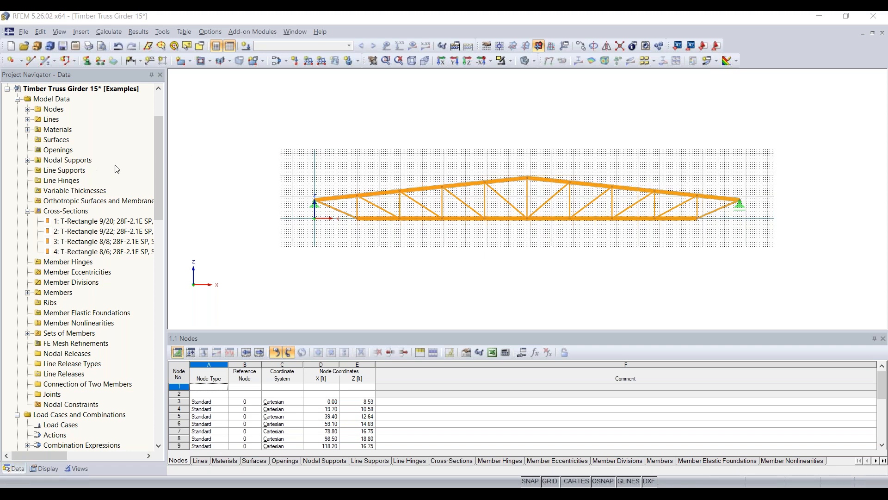
{"action": "scroll", "coordinate": [112, 169], "scroll_direction": "up", "scroll_amount": 3}
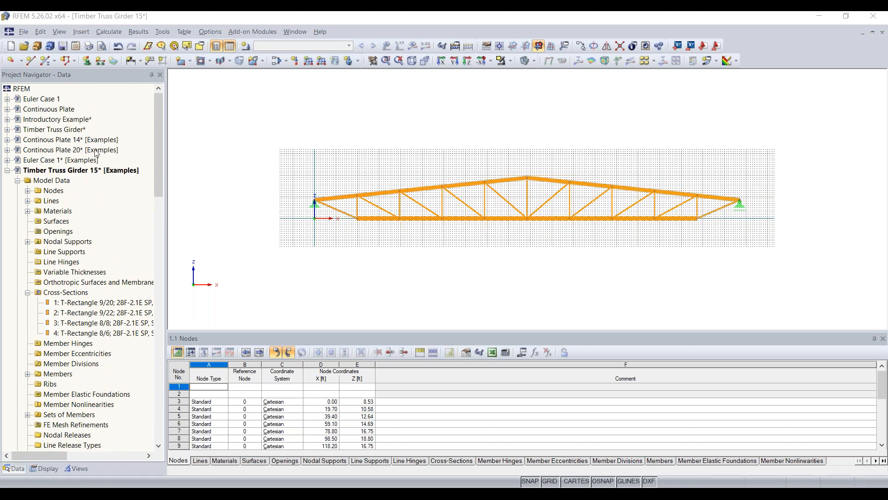
Switch to the Continous Plate 20 model and open the definition of a new line release.
{"action": "double_click", "coordinate": [95, 149]}
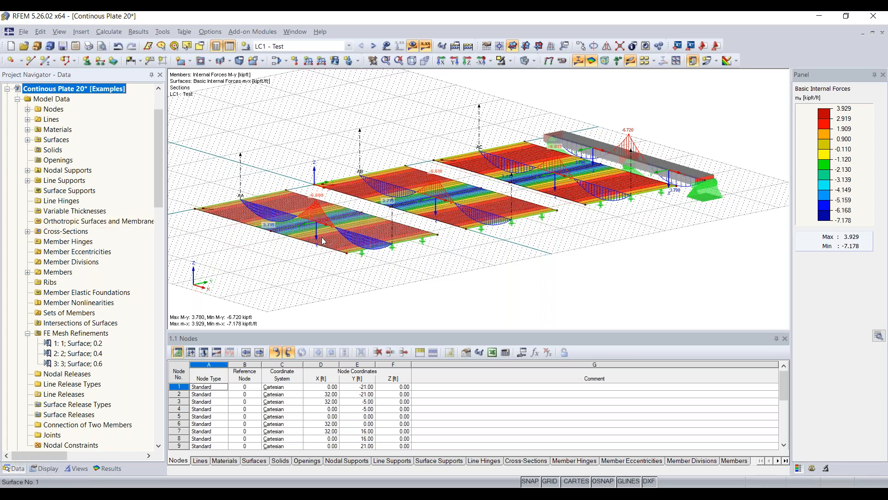
{"action": "scroll", "coordinate": [73, 272], "scroll_direction": "down", "scroll_amount": 3}
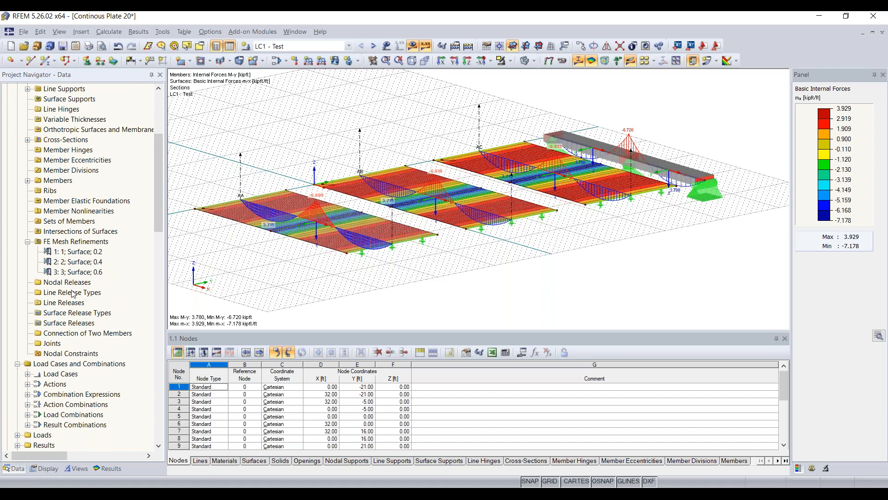
{"action": "scroll", "coordinate": [73, 305], "scroll_direction": "up", "scroll_amount": 2}
{"action": "scroll", "coordinate": [73, 305], "scroll_direction": "down", "scroll_amount": 2}
{"action": "left_click", "coordinate": [66, 304]}
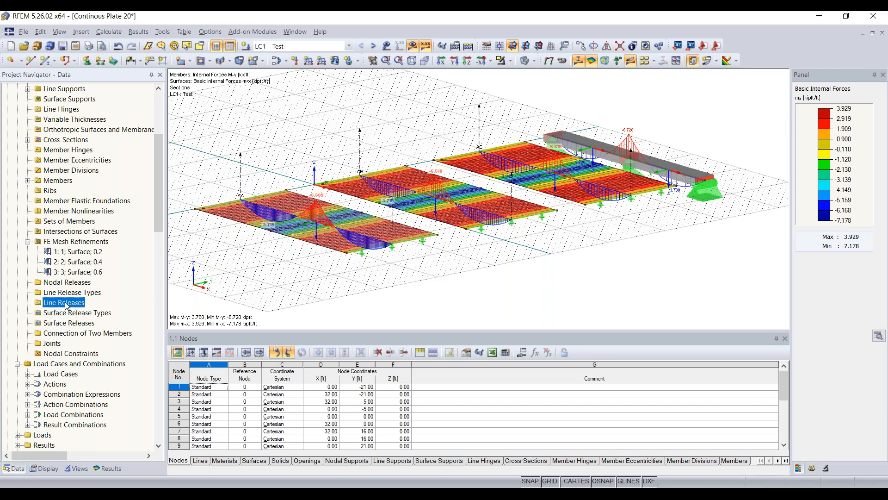
{"action": "right_click", "coordinate": [66, 305]}
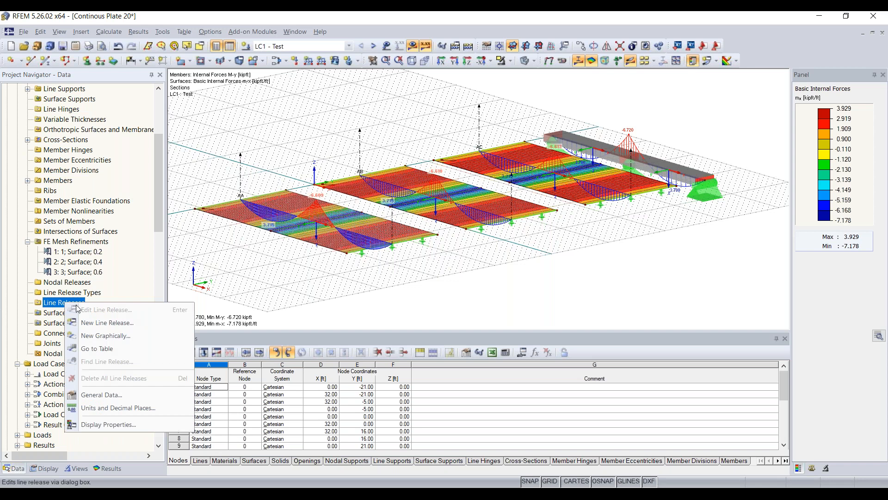
{"action": "left_click", "coordinate": [100, 324]}
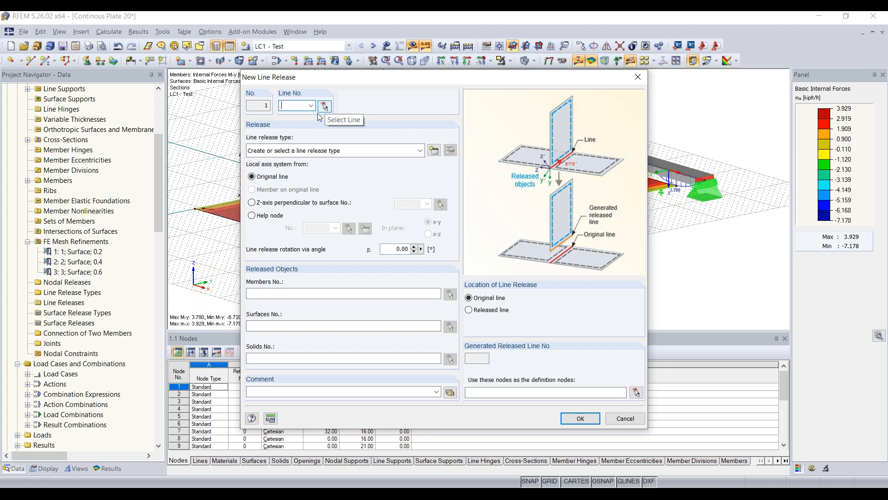
Examine the line release type settings and the released surfaces option, closing both dialogs without creating a release.
{"action": "left_click", "coordinate": [434, 154]}
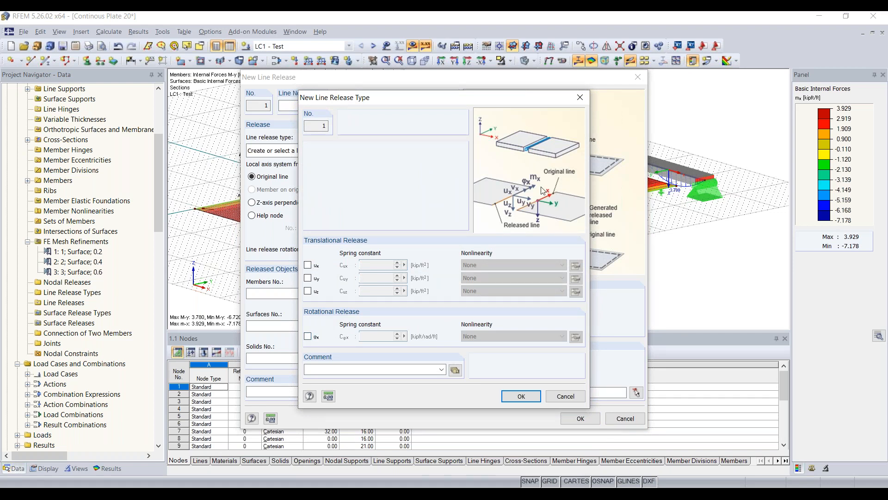
{"action": "left_click", "coordinate": [580, 98]}
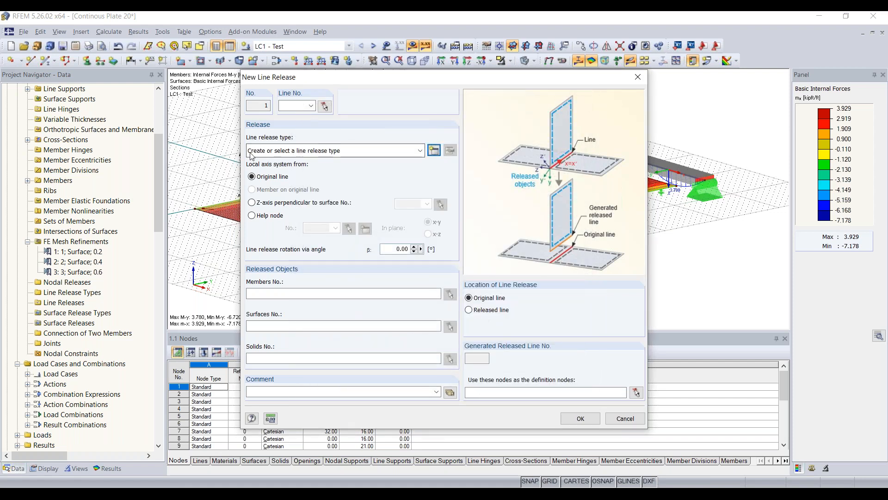
{"action": "left_click", "coordinate": [302, 324]}
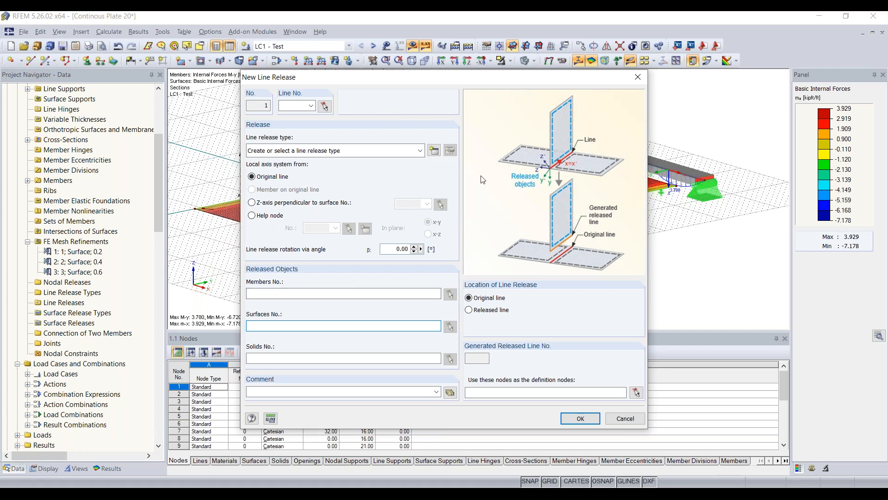
{"action": "left_click", "coordinate": [637, 77]}
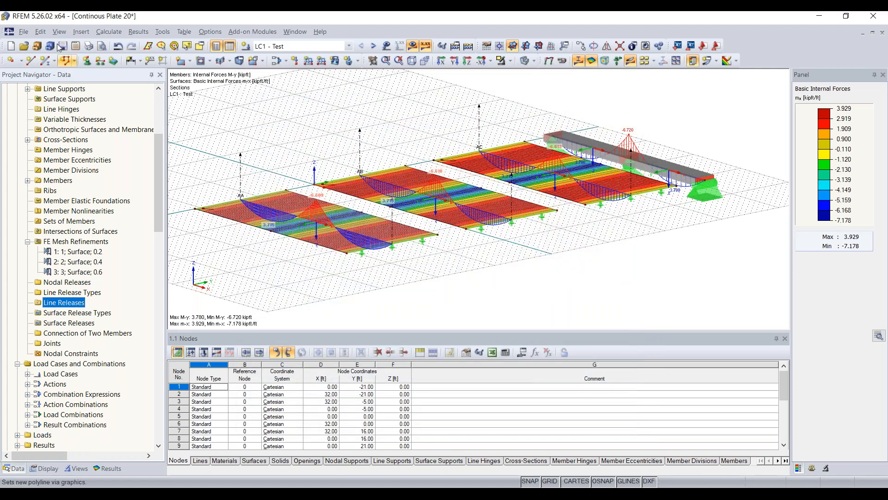
Return to the Timber Truss Girder 15 model and display its user-defined views and visibilities.
{"action": "scroll", "coordinate": [106, 147], "scroll_direction": "up", "scroll_amount": 5}
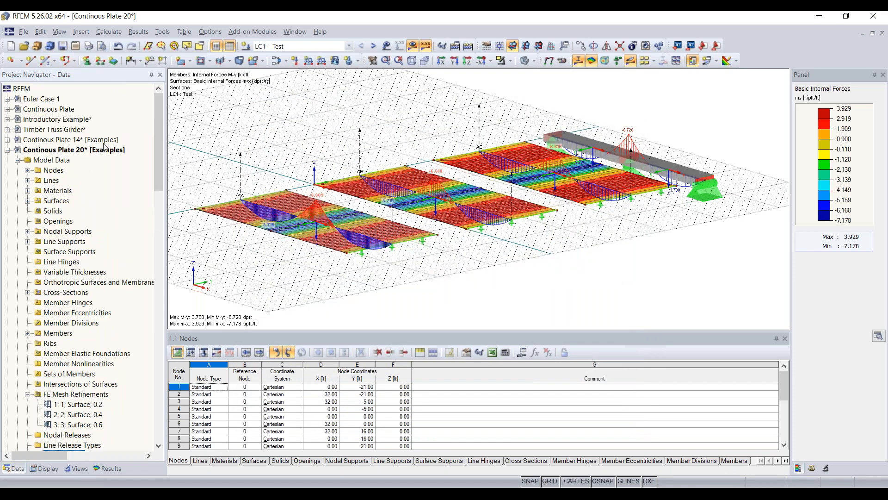
{"action": "left_click", "coordinate": [7, 149]}
{"action": "double_click", "coordinate": [69, 170]}
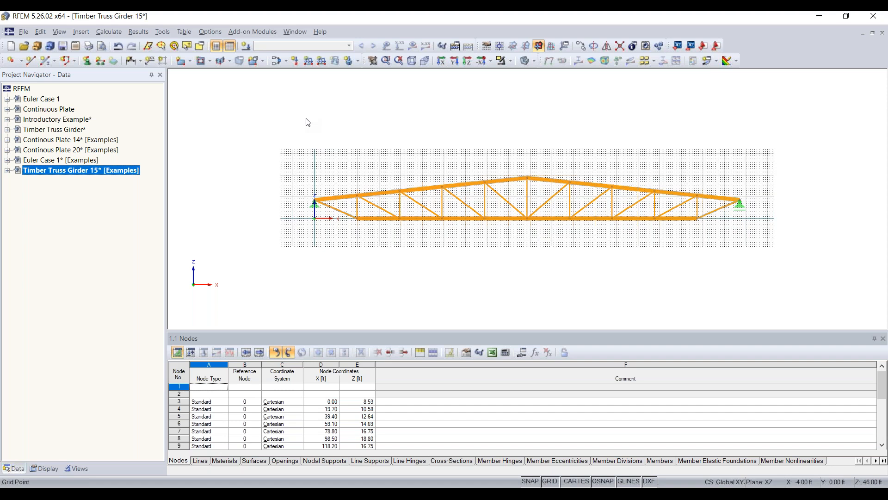
{"action": "left_click", "coordinate": [7, 170]}
{"action": "scroll", "coordinate": [54, 198], "scroll_direction": "down", "scroll_amount": 3}
{"action": "scroll", "coordinate": [78, 219], "scroll_direction": "up", "scroll_amount": 5}
{"action": "scroll", "coordinate": [88, 278], "scroll_direction": "down", "scroll_amount": 2}
{"action": "scroll", "coordinate": [92, 315], "scroll_direction": "up", "scroll_amount": 2}
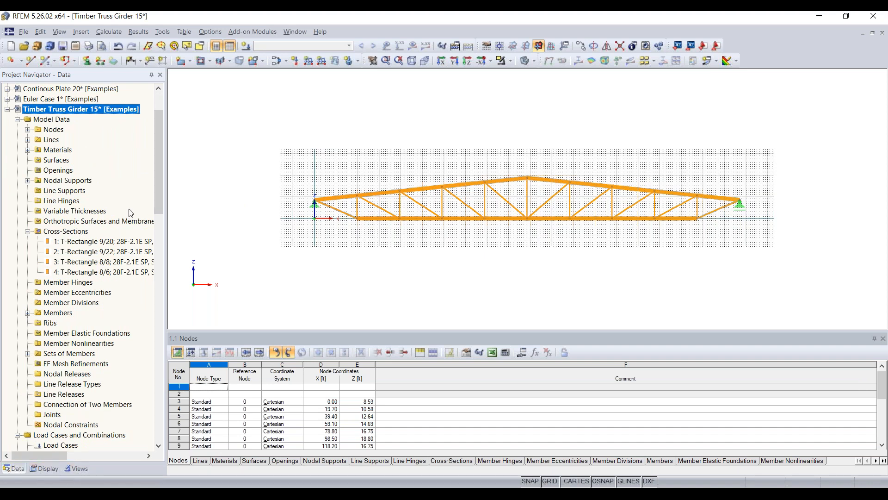
{"action": "left_click", "coordinate": [46, 470]}
{"action": "left_click", "coordinate": [76, 469]}
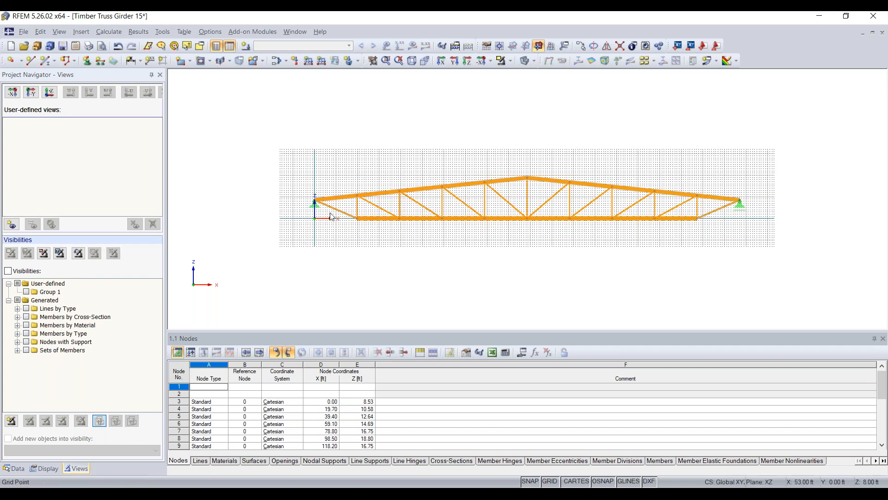
Select the truss's end panel members at the support by the origin and turn on the visibilities mode.
{"action": "scroll", "coordinate": [304, 224], "scroll_direction": "up", "scroll_amount": 1}
{"action": "scroll", "coordinate": [348, 218], "scroll_direction": "up", "scroll_amount": 1}
{"action": "scroll", "coordinate": [348, 218], "scroll_direction": "up", "scroll_amount": 1}
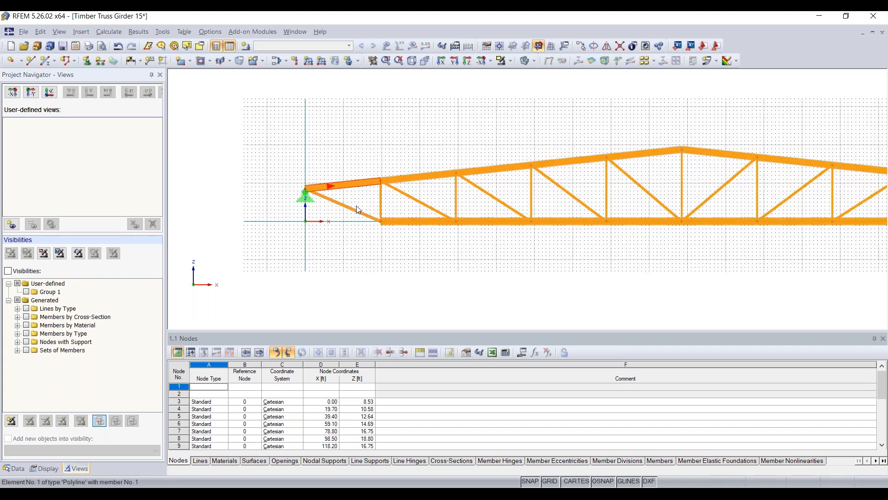
{"action": "left_click_drag", "start_coordinate": [279, 251], "coordinate": [279, 175]}
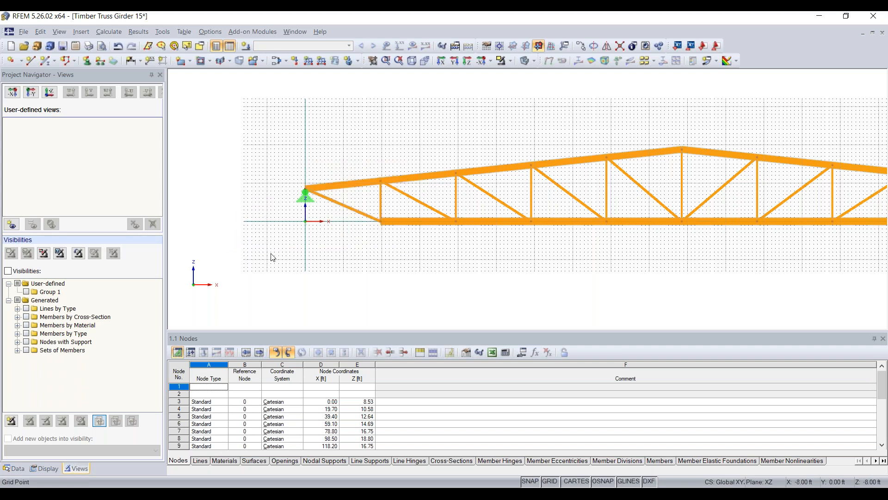
{"action": "left_click_drag", "start_coordinate": [268, 253], "coordinate": [415, 151]}
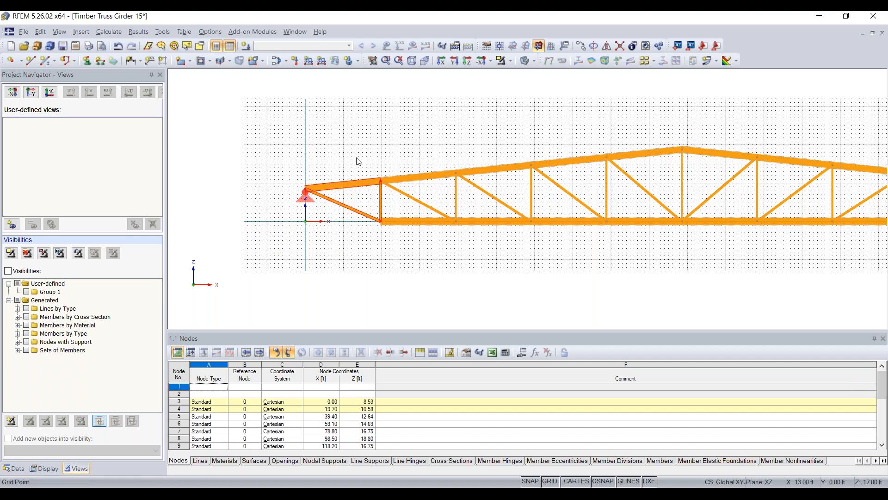
{"action": "left_click", "coordinate": [21, 272]}
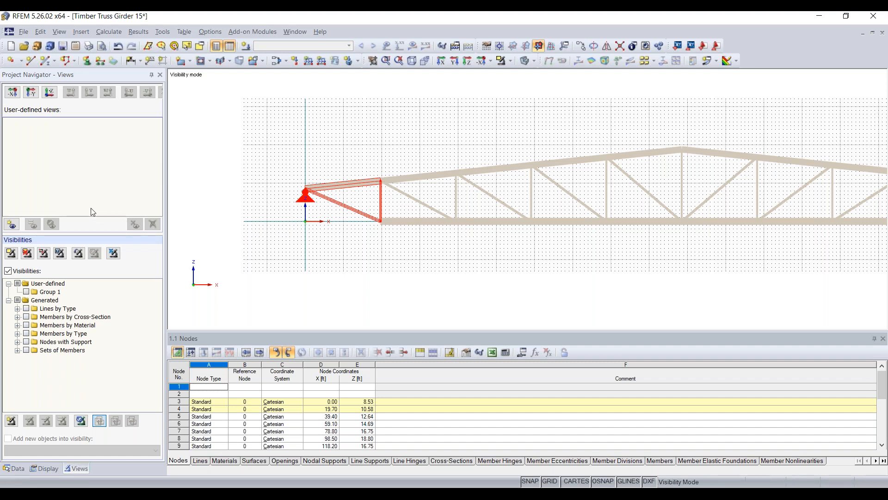
Save the current display as a user-defined view named Story 1.
{"action": "left_click", "coordinate": [11, 224]}
{"action": "type", "text": "Story 1"}
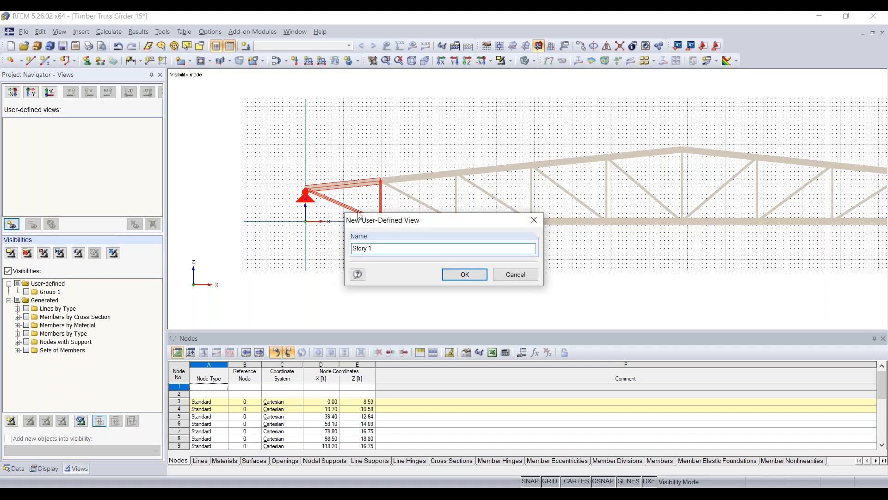
{"action": "left_click", "coordinate": [471, 278]}
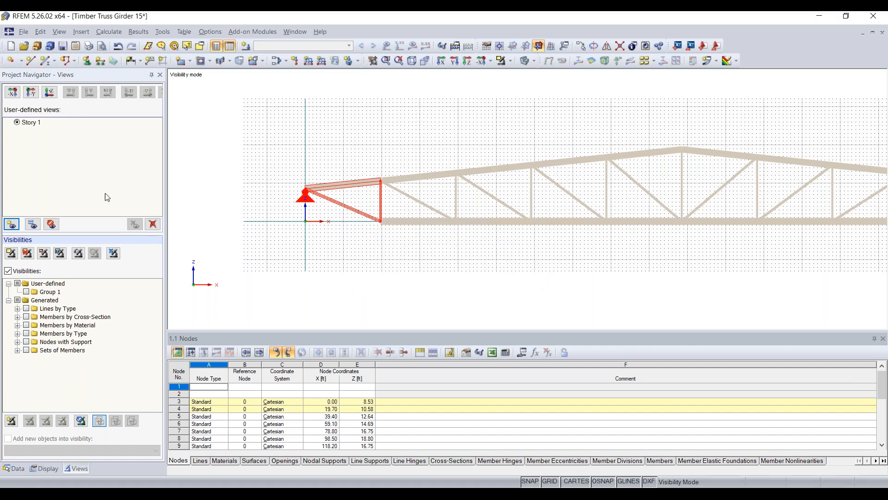
Toggle the hidden objects in the background and the wired or solid model display off and on again.
{"action": "right_click", "coordinate": [428, 246]}
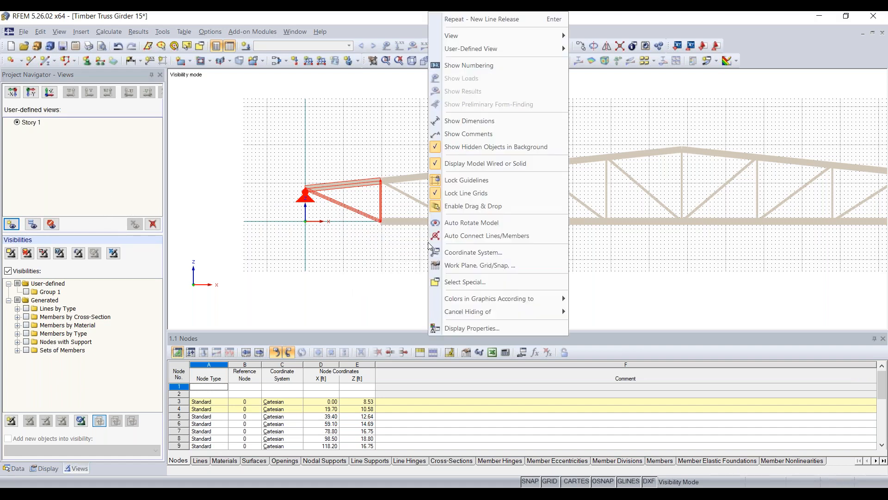
{"action": "left_click", "coordinate": [477, 151]}
{"action": "right_click", "coordinate": [425, 162]}
{"action": "left_click", "coordinate": [463, 164]}
{"action": "right_click", "coordinate": [464, 166]}
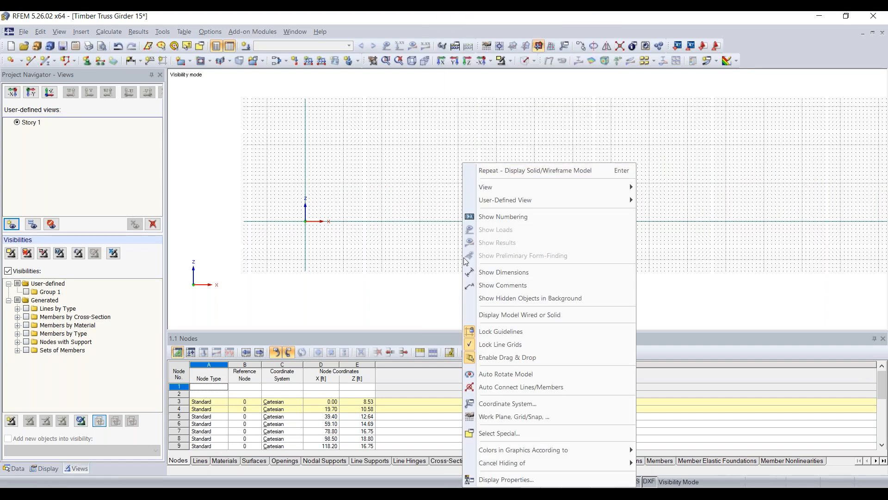
{"action": "left_click", "coordinate": [519, 315]}
{"action": "right_click", "coordinate": [427, 218]}
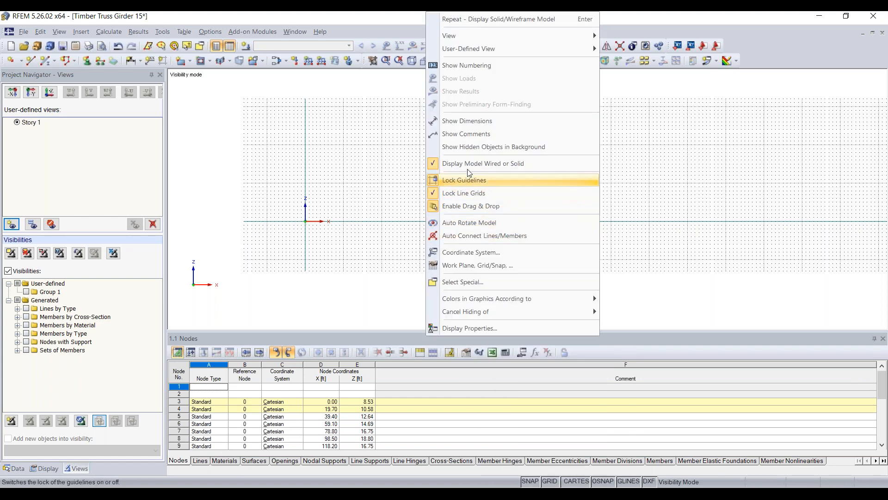
{"action": "left_click", "coordinate": [462, 147]}
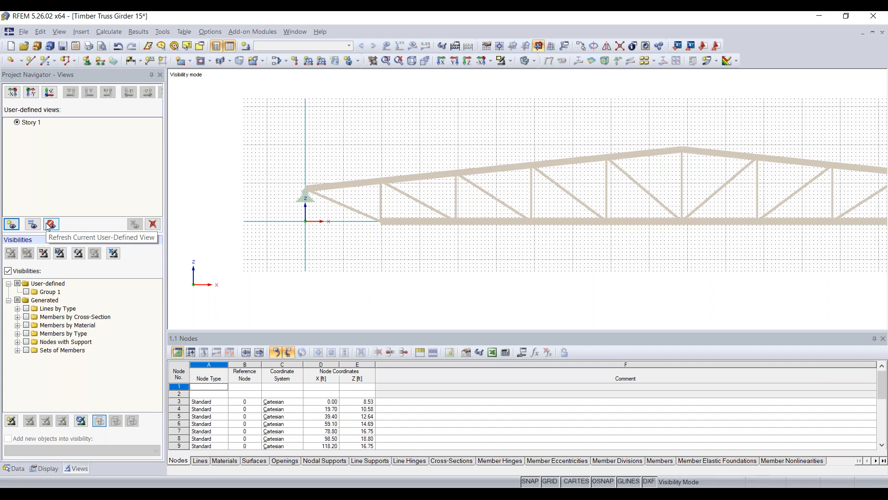
Delete all user-defined views and turn off the visibilities mode.
{"action": "left_click", "coordinate": [153, 224]}
{"action": "left_click", "coordinate": [427, 267]}
{"action": "right_click", "coordinate": [444, 85]}
{"action": "left_click", "coordinate": [419, 104]}
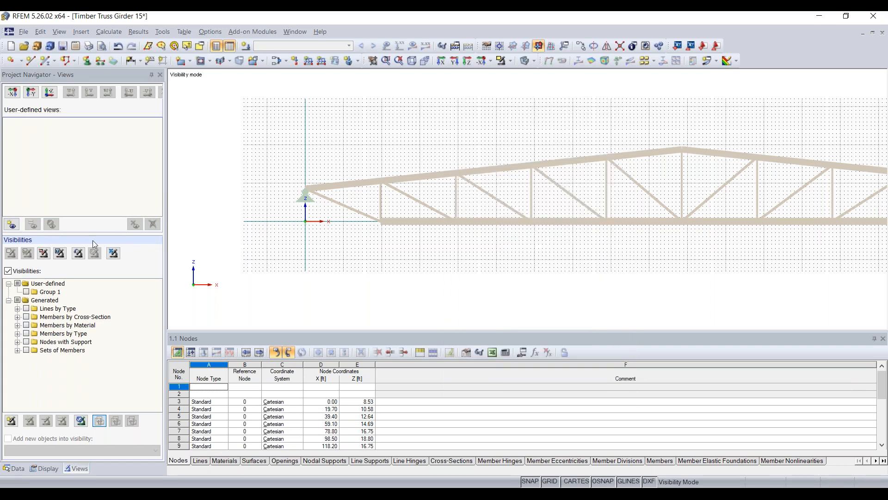
{"action": "left_click", "coordinate": [8, 270]}
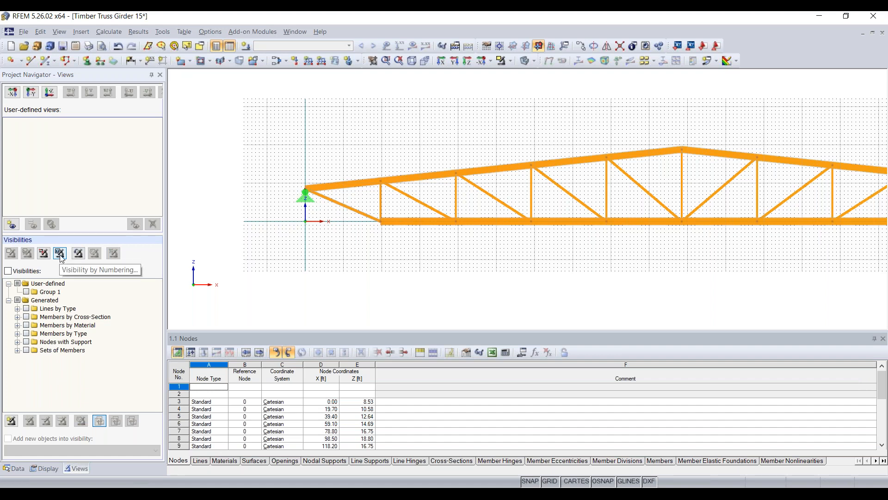
Isolate the truss's end panel at the origin with a visibility window and save it as user-defined view Story 1.
{"action": "left_click", "coordinate": [44, 253]}
{"action": "left_click_drag", "start_coordinate": [286, 241], "coordinate": [420, 153]}
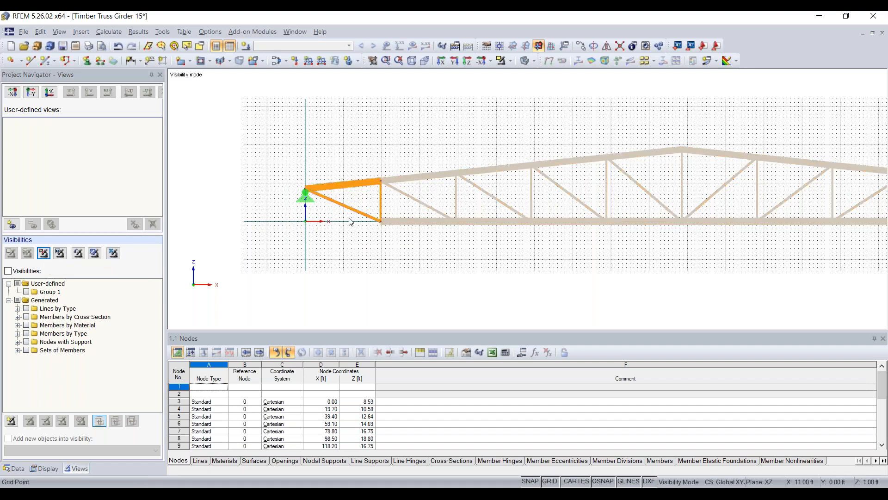
{"action": "left_click", "coordinate": [12, 224]}
{"action": "type", "text": "Story 1"}
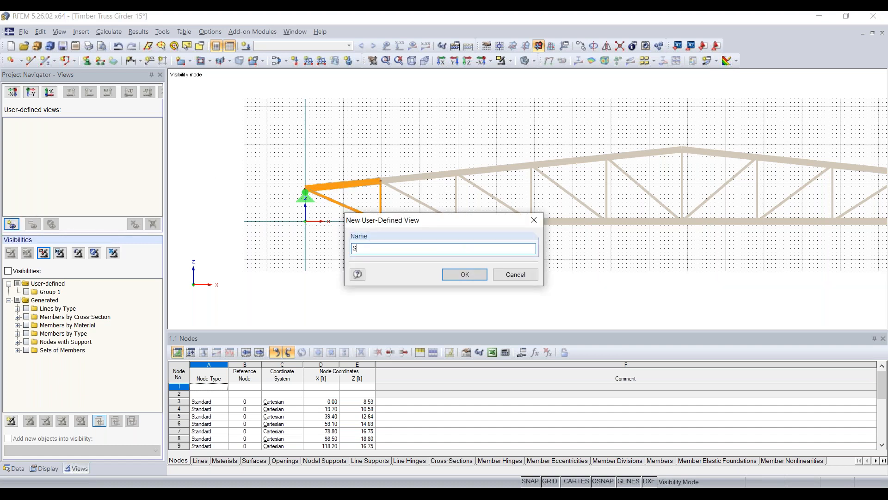
{"action": "left_click", "coordinate": [465, 274]}
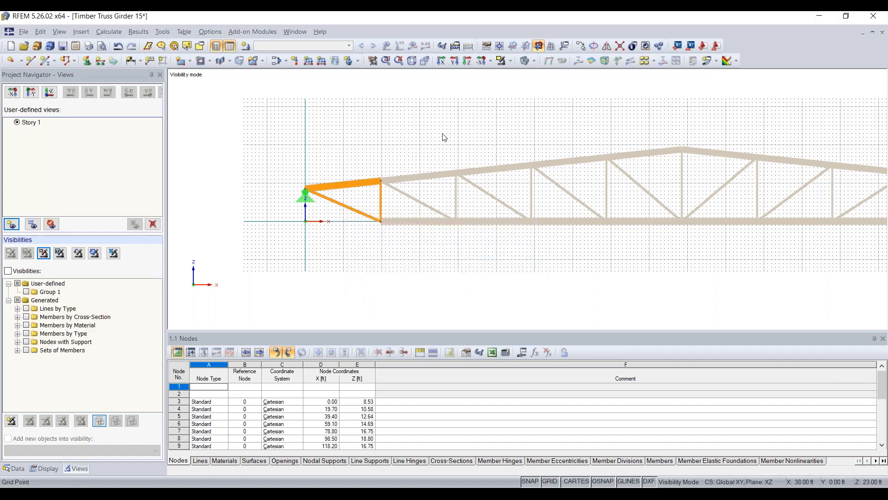
Toggle the hidden objects in the background off and on, refreshing the current user-defined view in between.
{"action": "right_click", "coordinate": [426, 132]}
{"action": "left_click", "coordinate": [482, 264]}
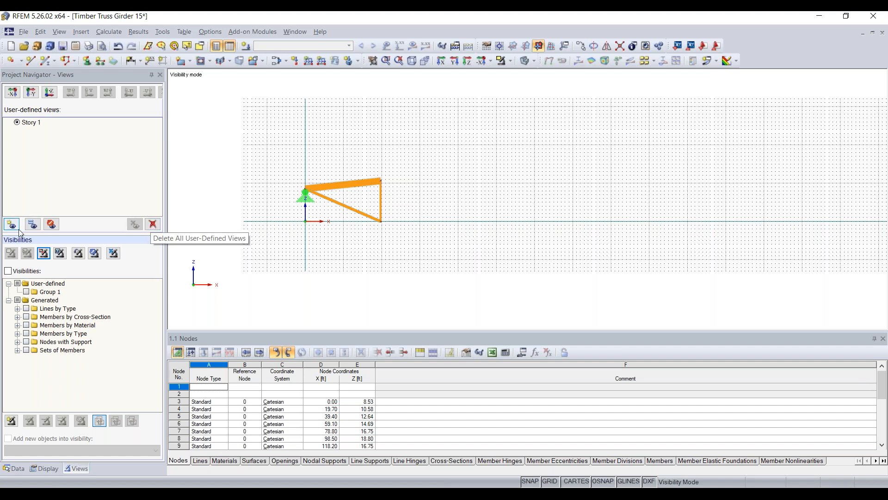
{"action": "left_click", "coordinate": [52, 225]}
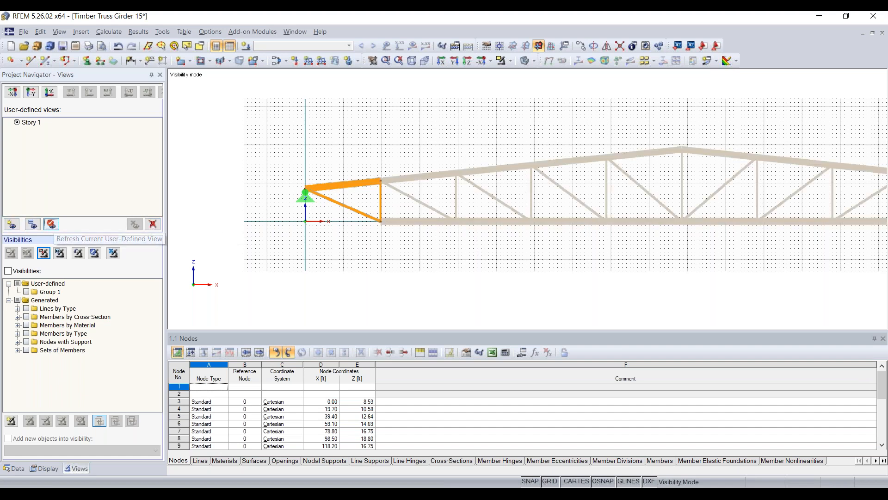
{"action": "right_click", "coordinate": [364, 143]}
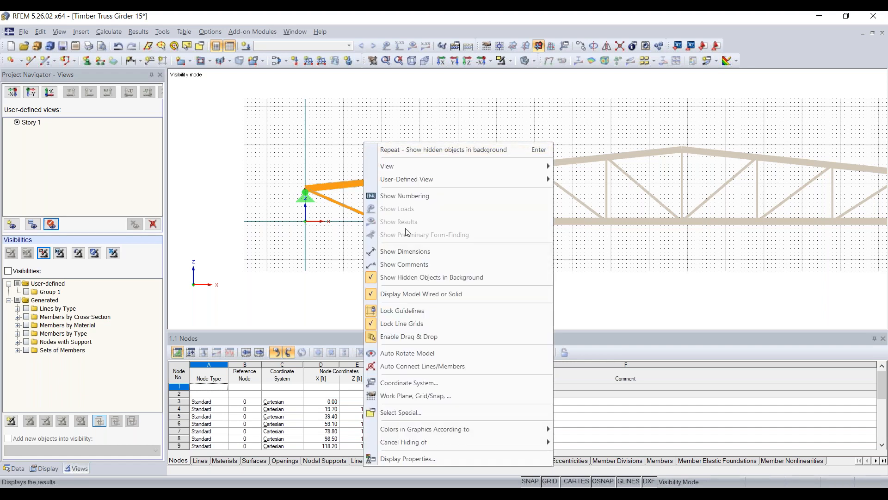
{"action": "left_click", "coordinate": [414, 277]}
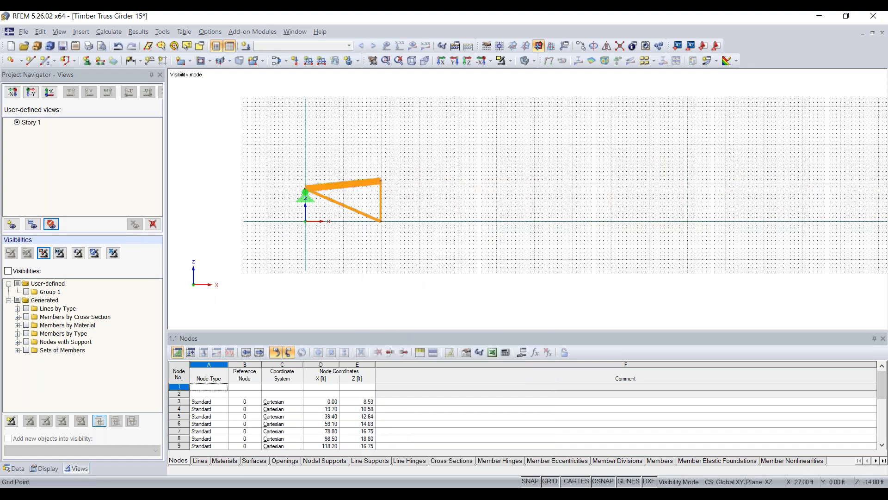
{"action": "right_click", "coordinate": [367, 145]}
{"action": "left_click", "coordinate": [410, 279]}
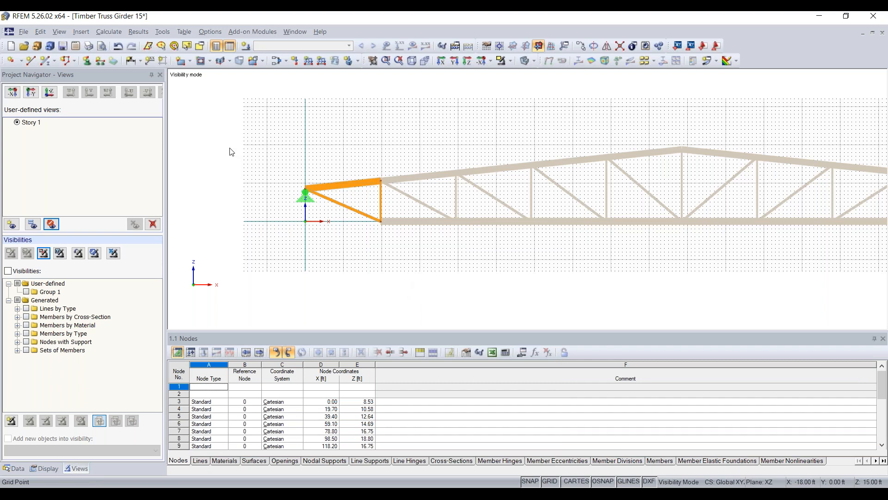
Cancel the visibility mode to show the whole truss girder again.
{"action": "scroll", "coordinate": [229, 167], "scroll_direction": "down", "scroll_amount": 2}
{"action": "middle_click_drag", "start_coordinate": [230, 174], "coordinate": [228, 183]}
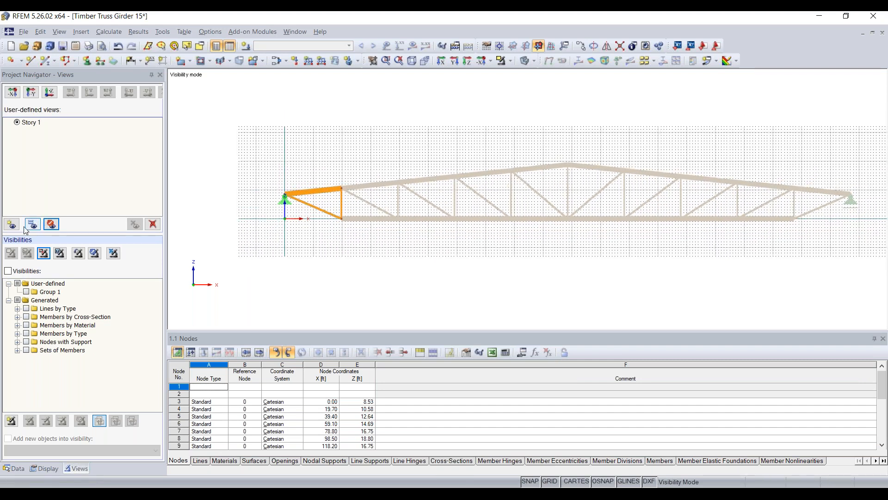
{"action": "left_click", "coordinate": [115, 255]}
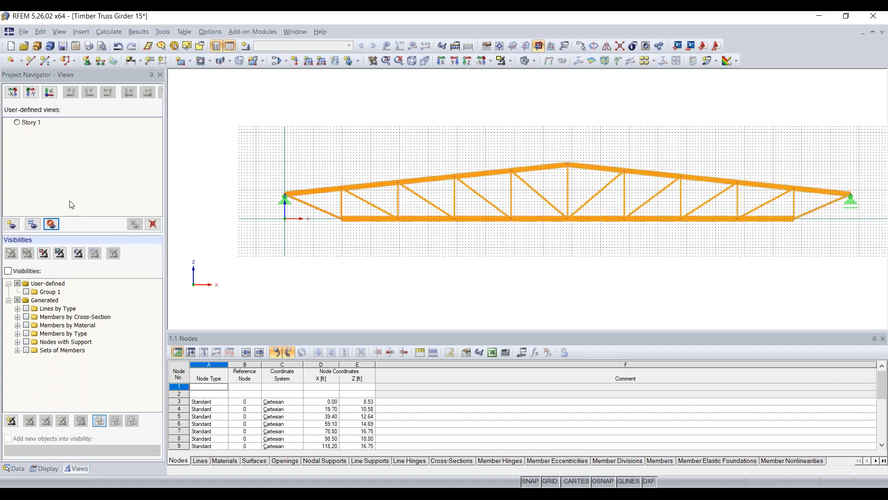
Turn off the hidden background objects in user-defined view Story 1, and reapply the saved view after cancelling the visibility mode.
{"action": "left_click", "coordinate": [19, 122]}
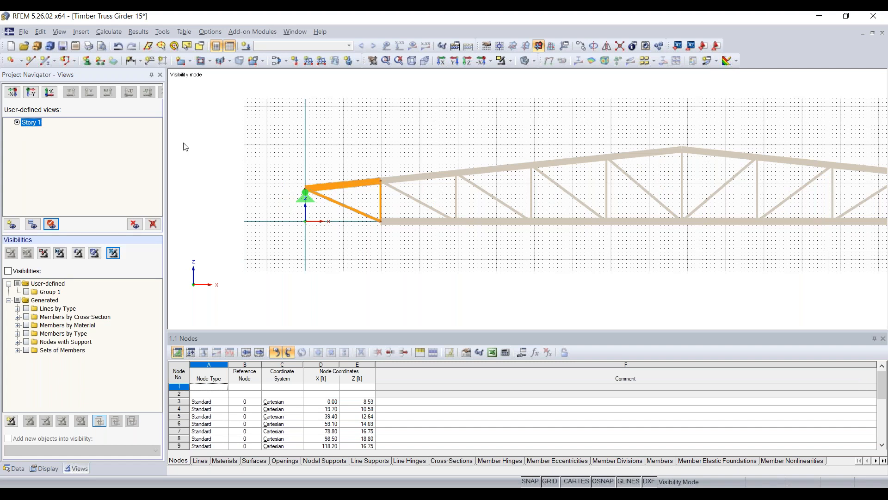
{"action": "right_click", "coordinate": [303, 151]}
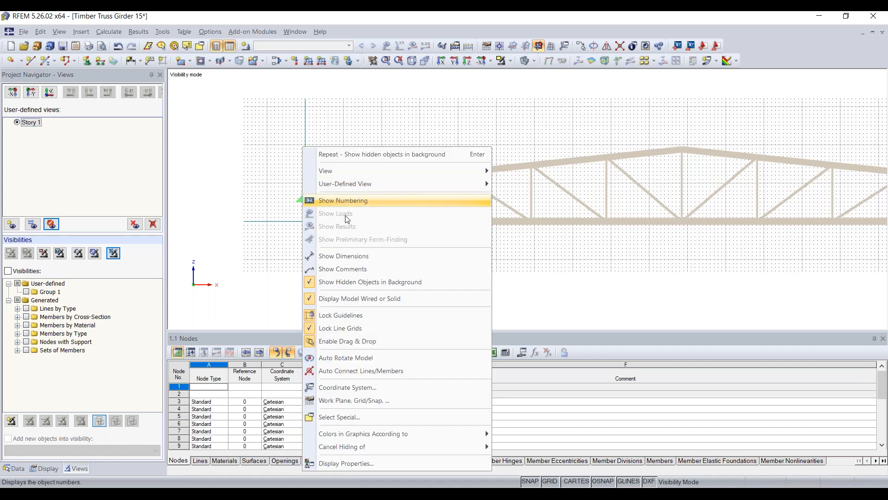
{"action": "left_click", "coordinate": [359, 282]}
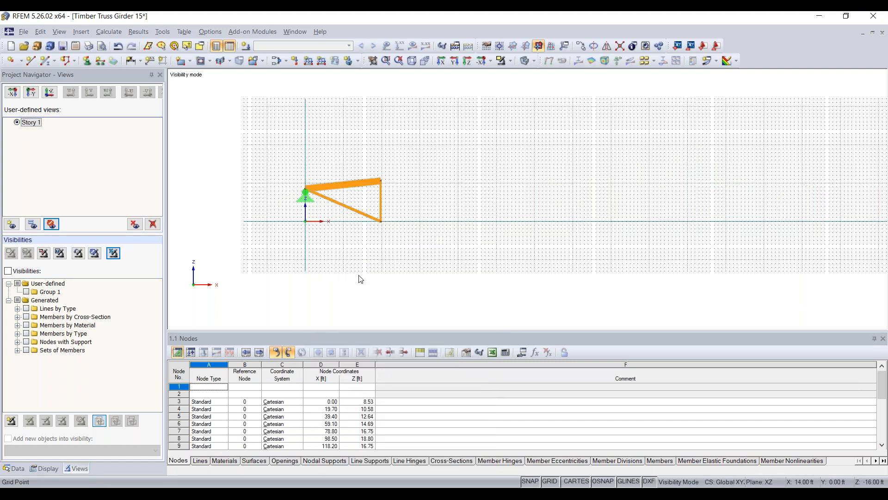
{"action": "left_click", "coordinate": [113, 253]}
{"action": "left_click", "coordinate": [18, 123]}
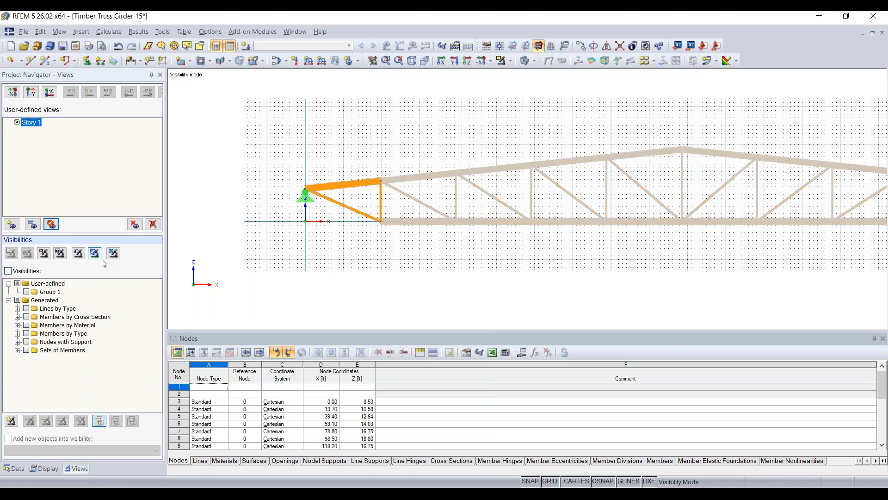
Cancel the visibility mode of view Story 1 and return to the project's model data tree.
{"action": "left_click", "coordinate": [15, 469]}
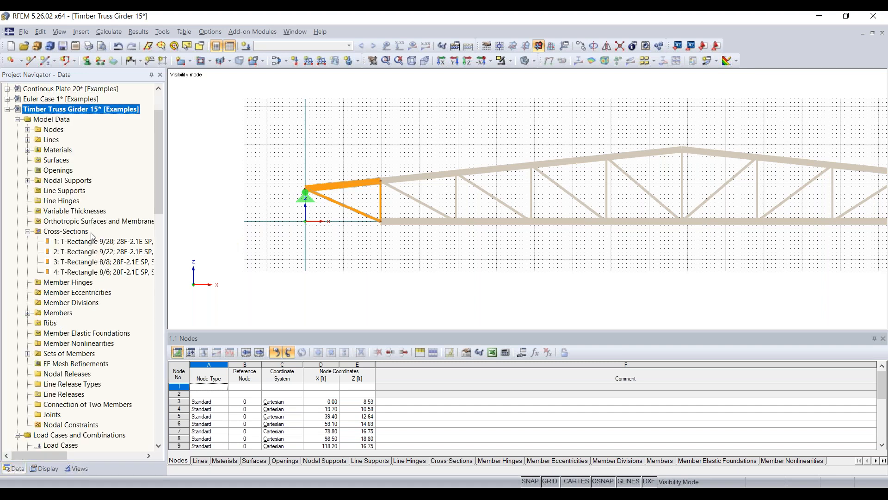
{"action": "left_click", "coordinate": [46, 468]}
{"action": "left_click", "coordinate": [73, 469]}
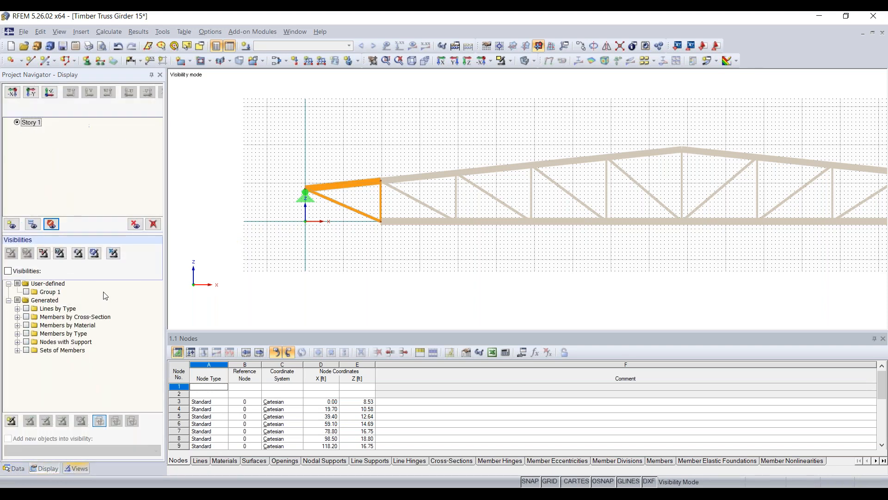
{"action": "left_click", "coordinate": [111, 258]}
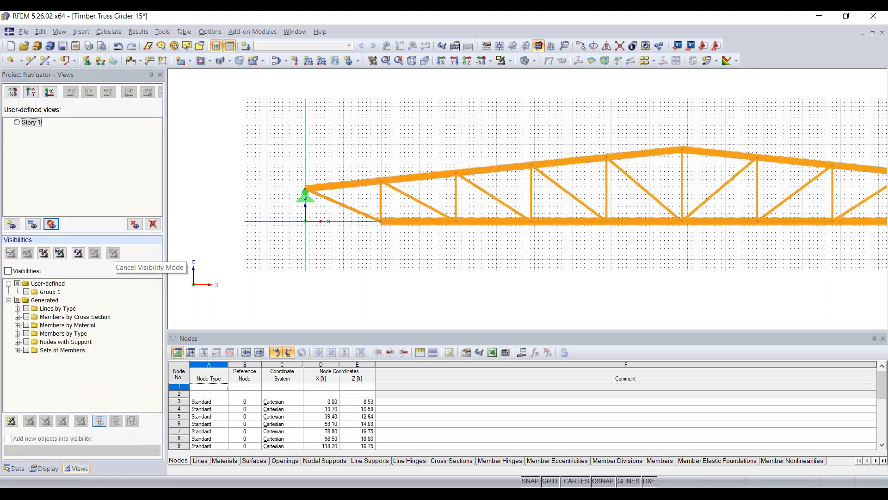
{"action": "left_click", "coordinate": [14, 470]}
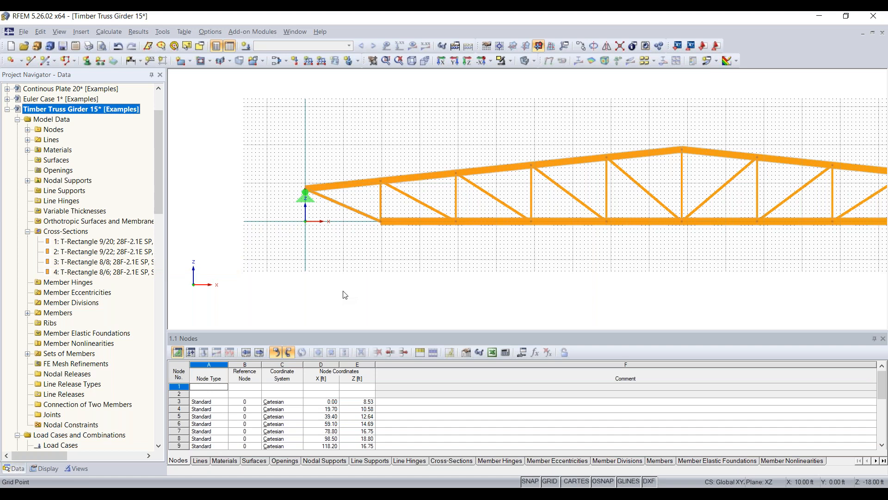
Taper the top chord member just left of the ridge by assigning cross-section 3, T-Rectangle 8/8, to its member end.
{"action": "scroll", "coordinate": [486, 278], "scroll_direction": "down", "scroll_amount": 2}
{"action": "middle_click_drag", "start_coordinate": [489, 277], "coordinate": [376, 270]}
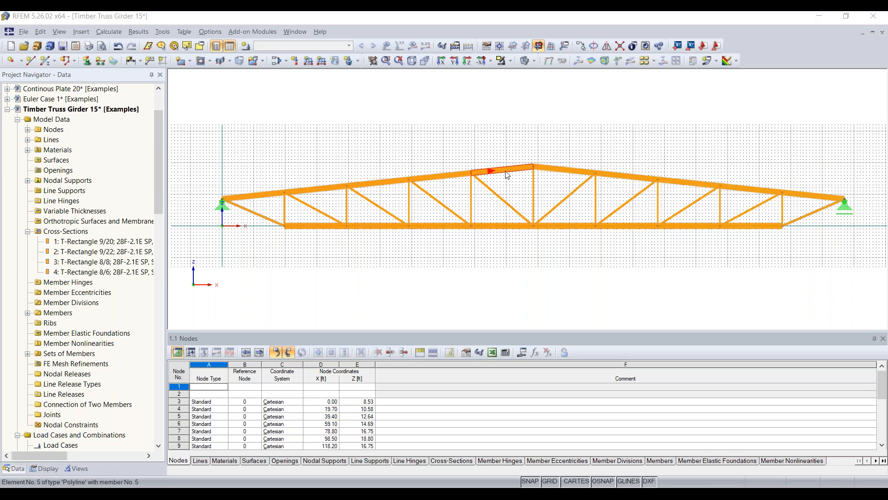
{"action": "double_click", "coordinate": [507, 175]}
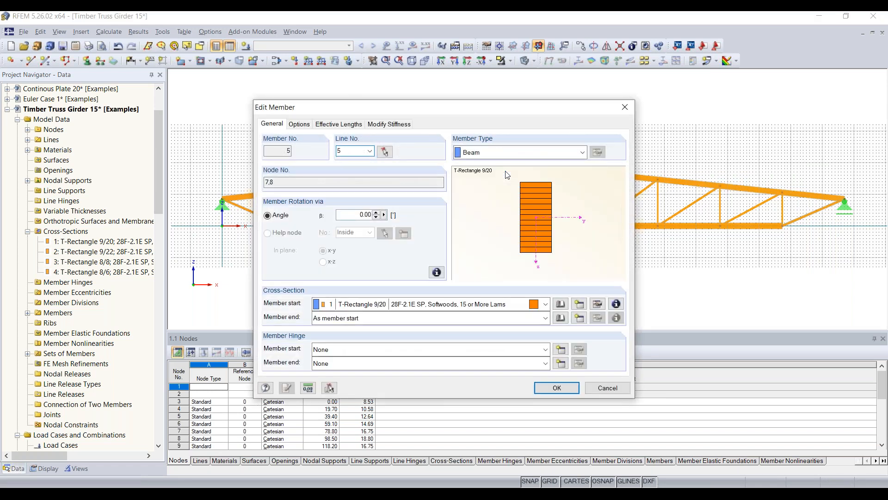
{"action": "left_click_drag", "start_coordinate": [509, 116], "coordinate": [494, 90]}
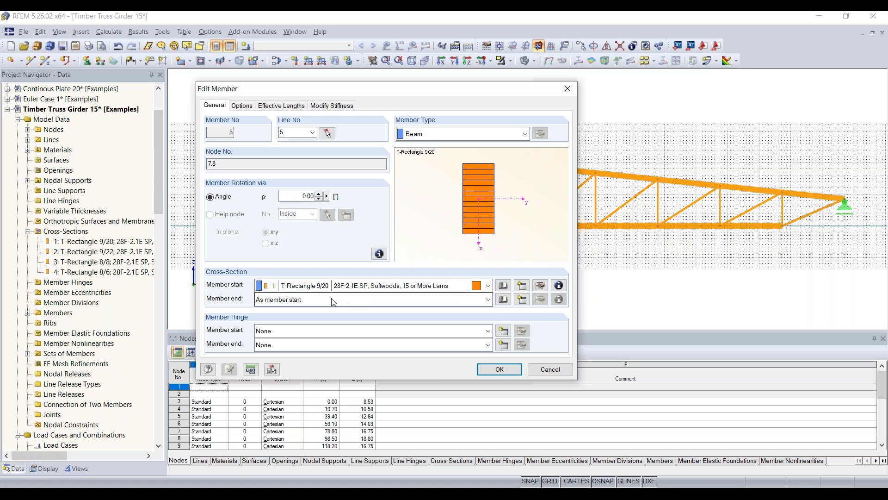
{"action": "left_click", "coordinate": [385, 302]}
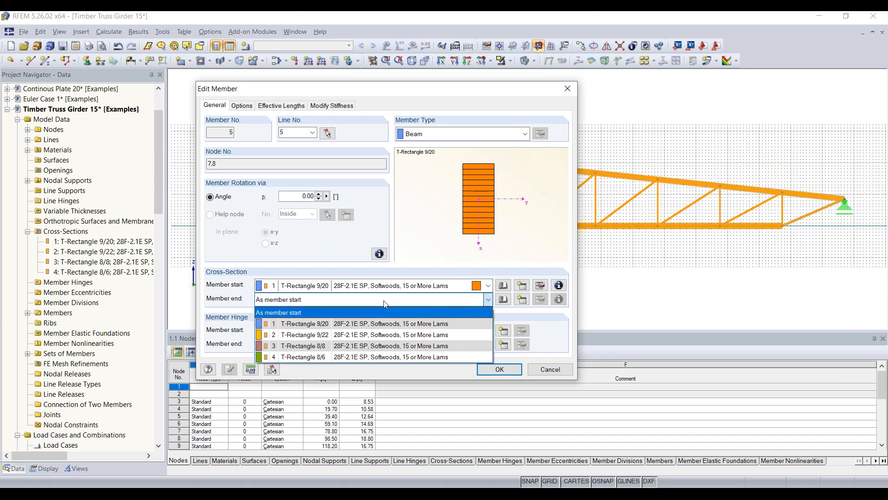
{"action": "left_click", "coordinate": [376, 345]}
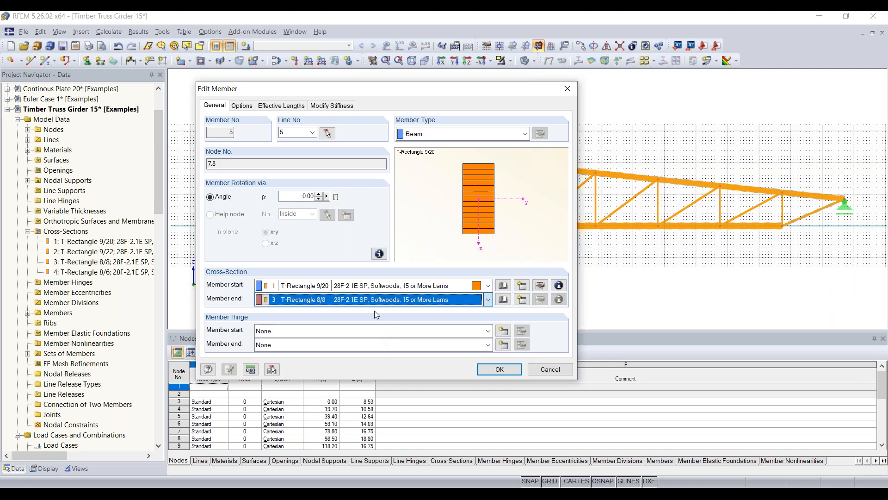
{"action": "left_click", "coordinate": [499, 369]}
Inspect the tapered top chord member up close, and undo its member-end cross-section change.
{"action": "scroll", "coordinate": [517, 179], "scroll_direction": "up", "scroll_amount": 4}
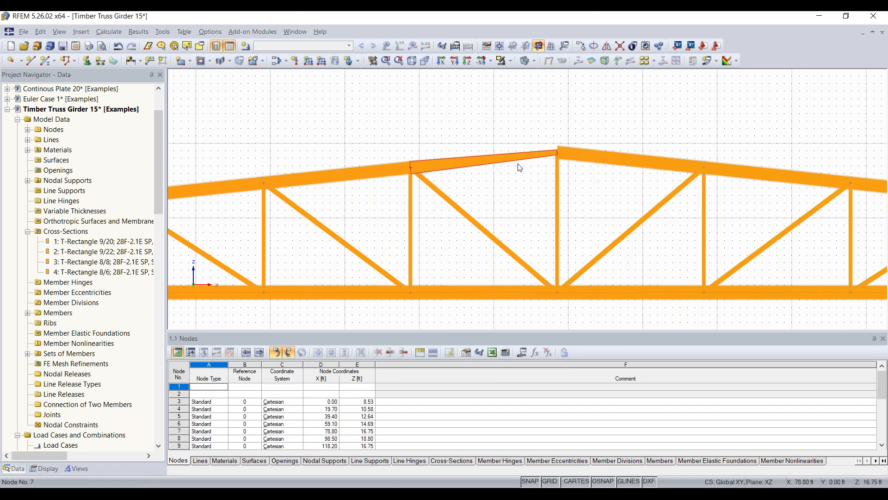
{"action": "middle_click_drag", "start_coordinate": [527, 180], "coordinate": [492, 190], "text": "ctrl"}
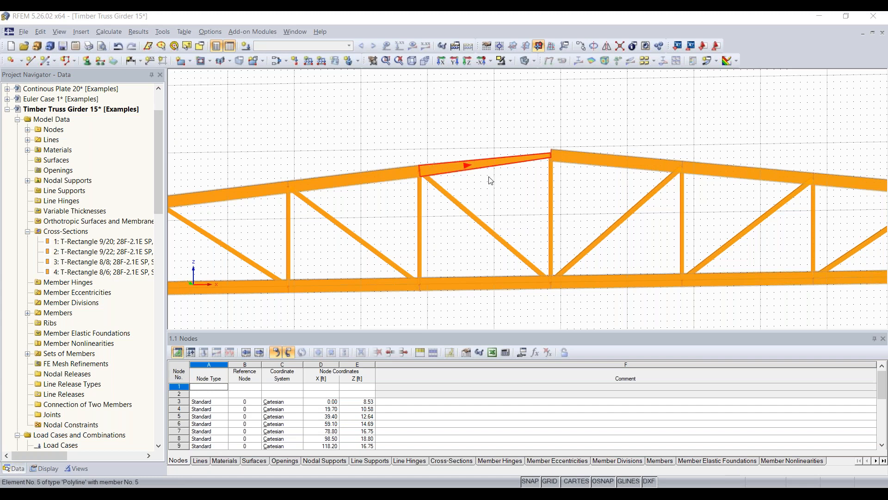
{"action": "double_click", "coordinate": [491, 180]}
{"action": "key", "text": "Escape"}
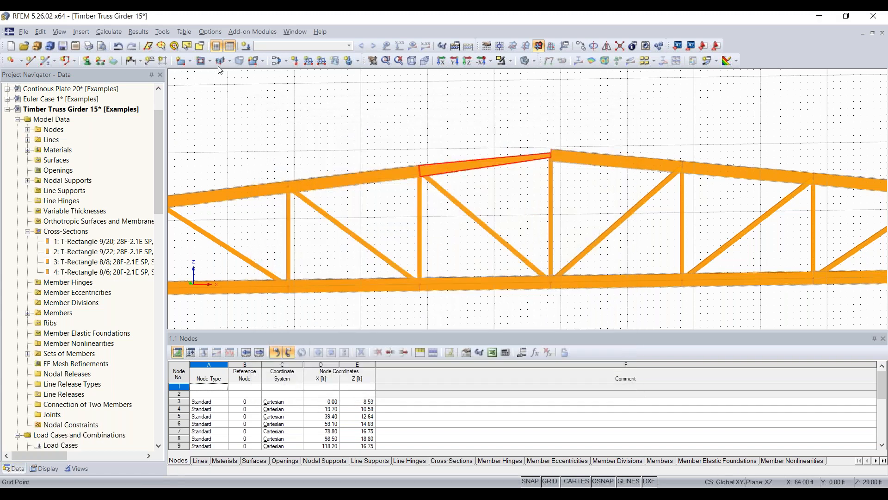
{"action": "left_click", "coordinate": [117, 44]}
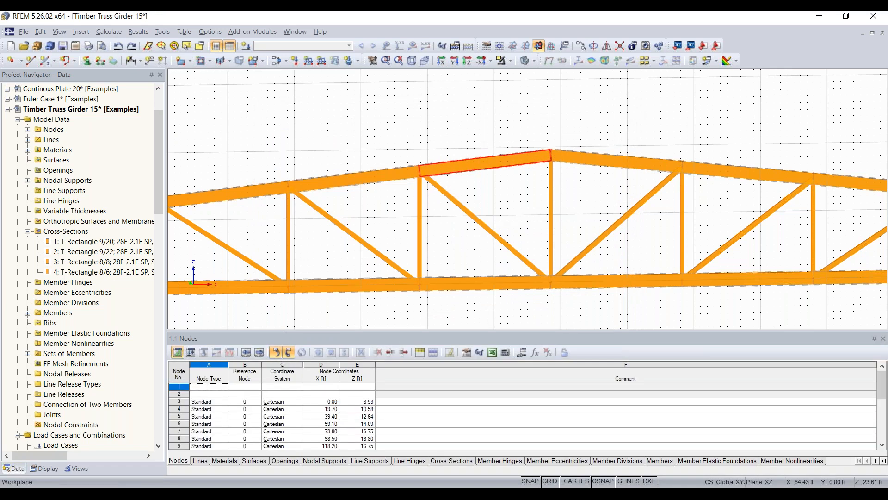
{"action": "scroll", "coordinate": [569, 201], "scroll_direction": "down", "scroll_amount": 3}
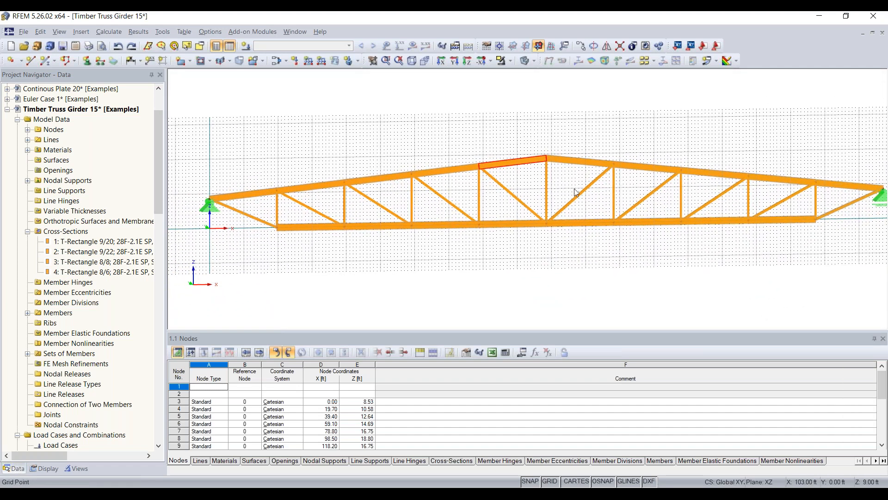
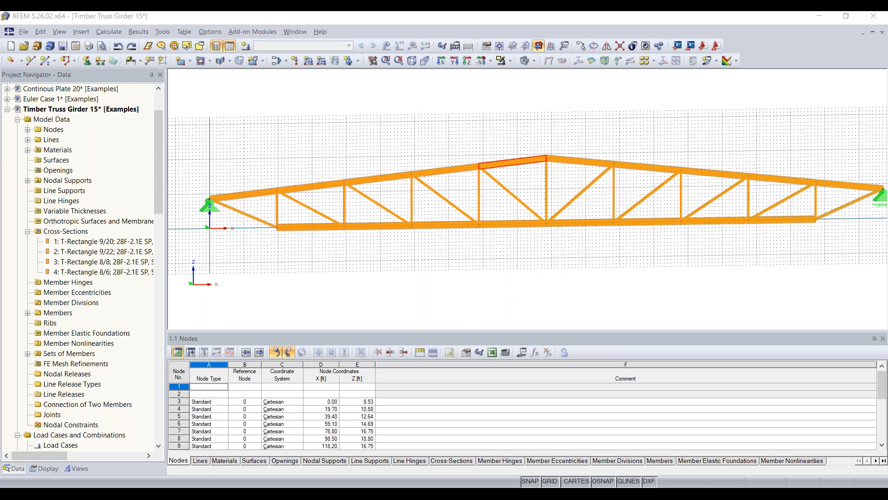
Open the load cases and combinations settings and describe load case LC1 as "Selfweight + roofload".
{"action": "scroll", "coordinate": [456, 148], "scroll_direction": "down", "scroll_amount": 1}
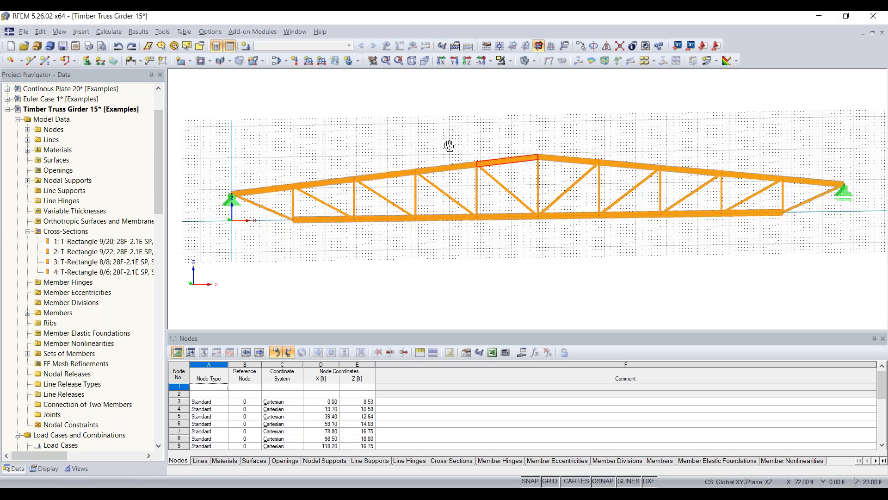
{"action": "middle_click_drag", "start_coordinate": [540, 175], "coordinate": [497, 174]}
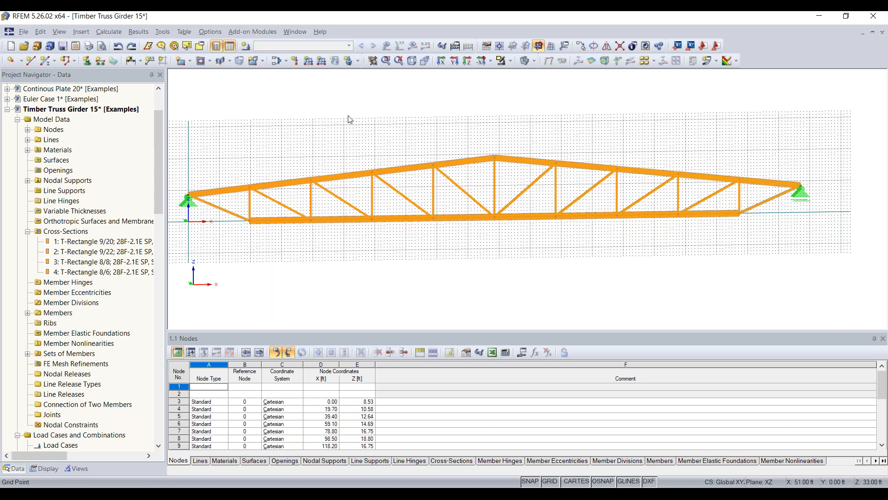
{"action": "left_click", "coordinate": [246, 46]}
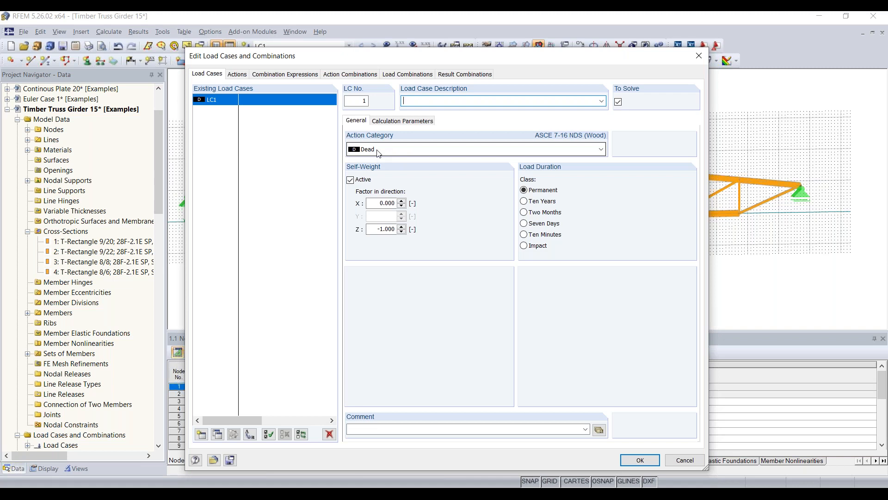
{"action": "left_click_drag", "start_coordinate": [373, 230], "coordinate": [417, 236]}
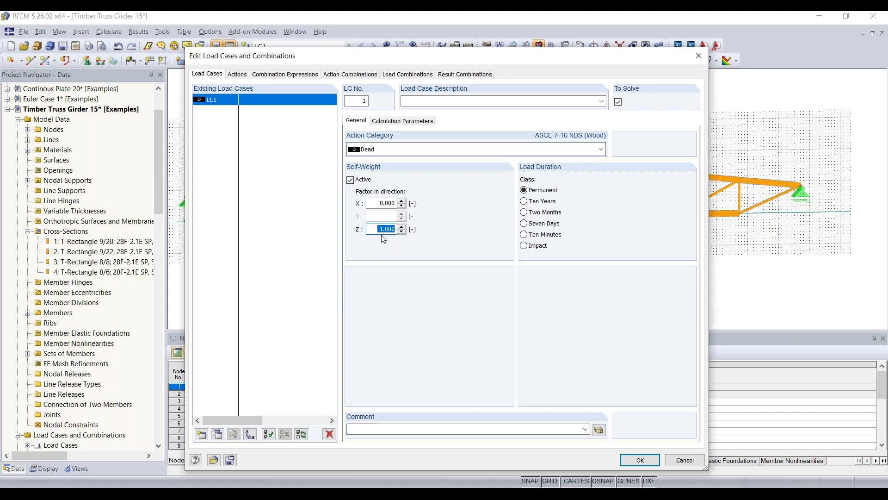
{"action": "left_click", "coordinate": [444, 106]}
{"action": "type", "text": "Se"}
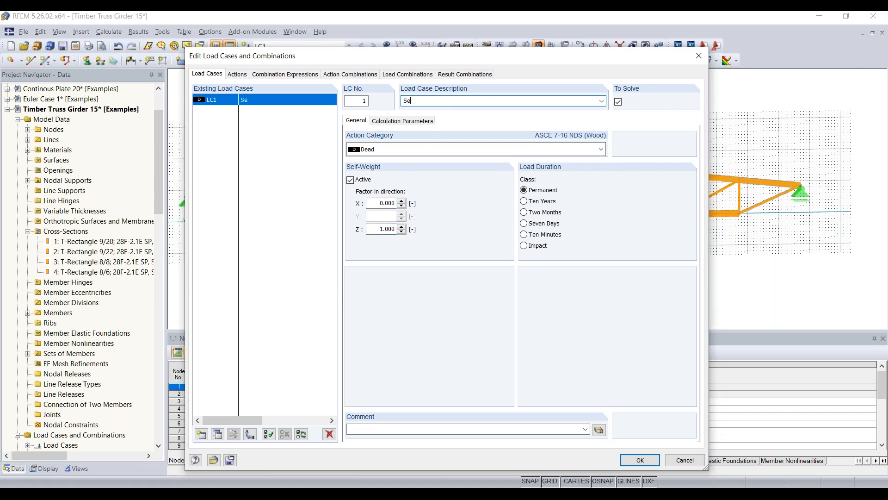
{"action": "type", "text": "lf-w"}
{"action": "type", "text": "eight"}
{"action": "key", "text": "BackSpace"}
{"action": "key", "text": "BackSpace"}
{"action": "key", "text": "BackSpace"}
{"action": "key", "text": "BackSpace"}
{"action": "key", "text": "BackSpace"}
{"action": "key", "text": "BackSpace"}
{"action": "type", "text": "weight + roofload"}
Create load case LC2 with the action category Snow and the description "Snow on left side".
{"action": "left_click", "coordinate": [201, 437]}
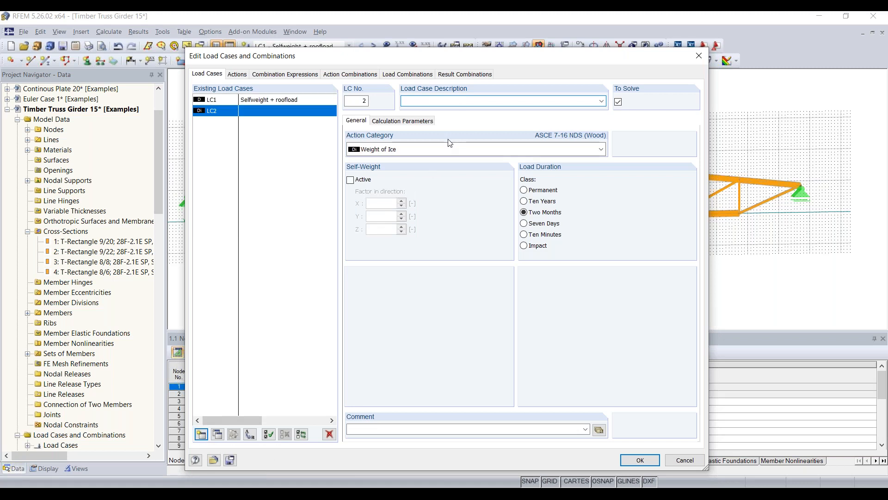
{"action": "left_click", "coordinate": [458, 149]}
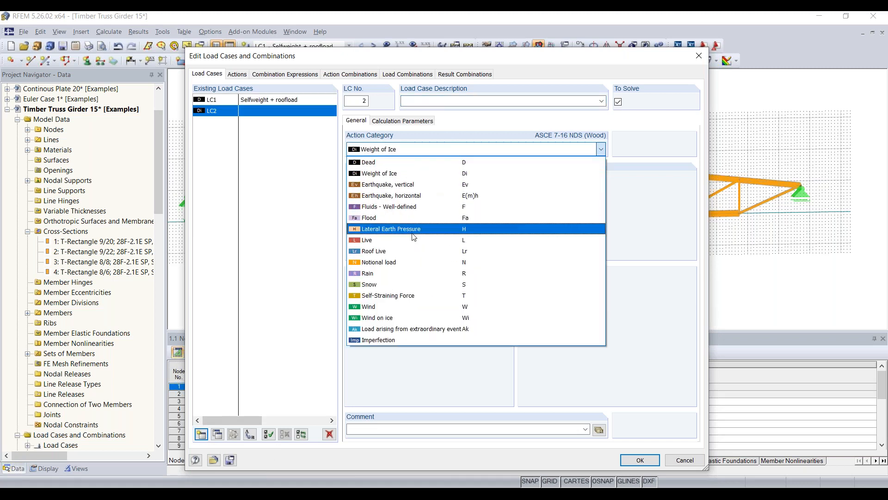
{"action": "left_click", "coordinate": [388, 284]}
{"action": "left_click", "coordinate": [465, 101]}
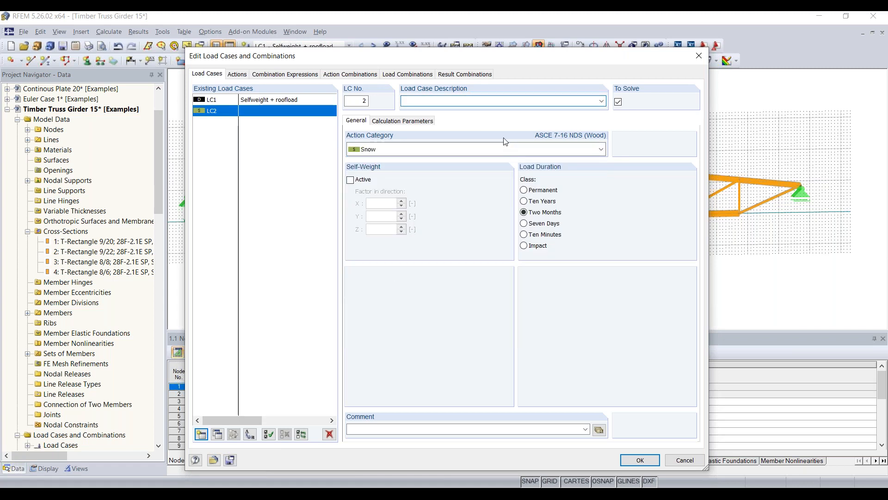
{"action": "type", "text": "Sno"}
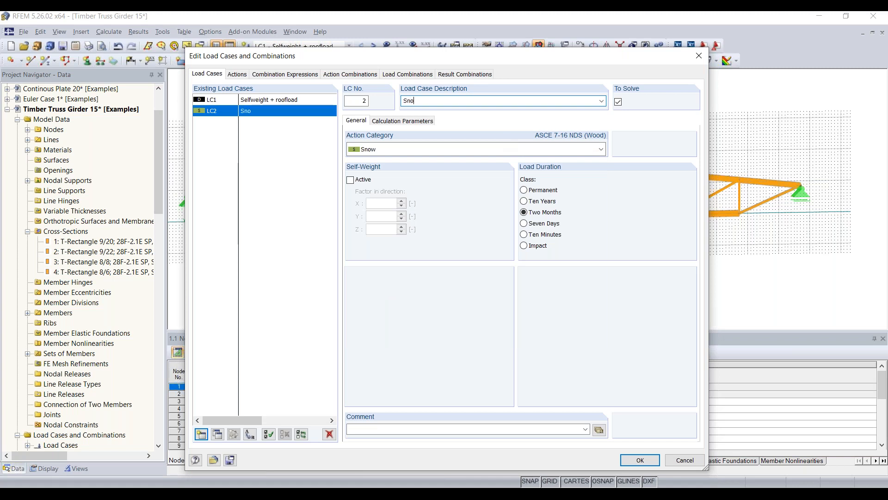
{"action": "type", "text": "w on left side"}
Create load case LC3 in the Snow category with the description "Snow on right side".
{"action": "left_click", "coordinate": [202, 434]}
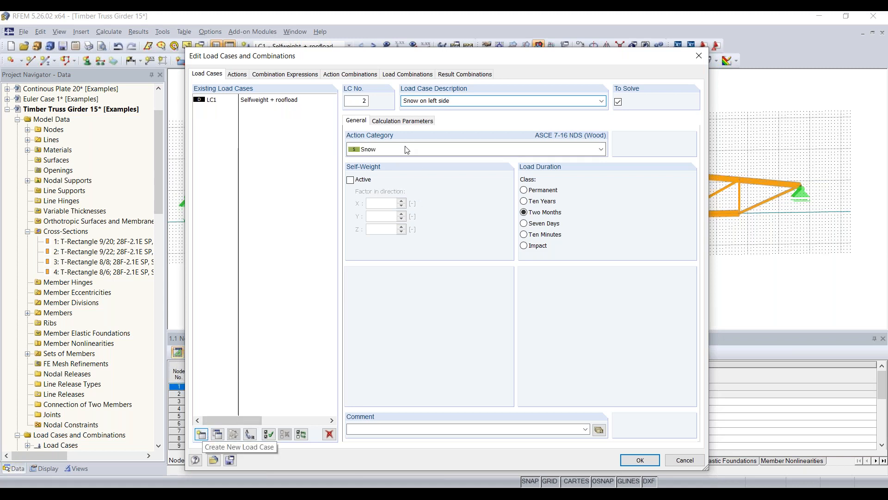
{"action": "left_click", "coordinate": [448, 102]}
{"action": "type", "text": "Snow on right side"}
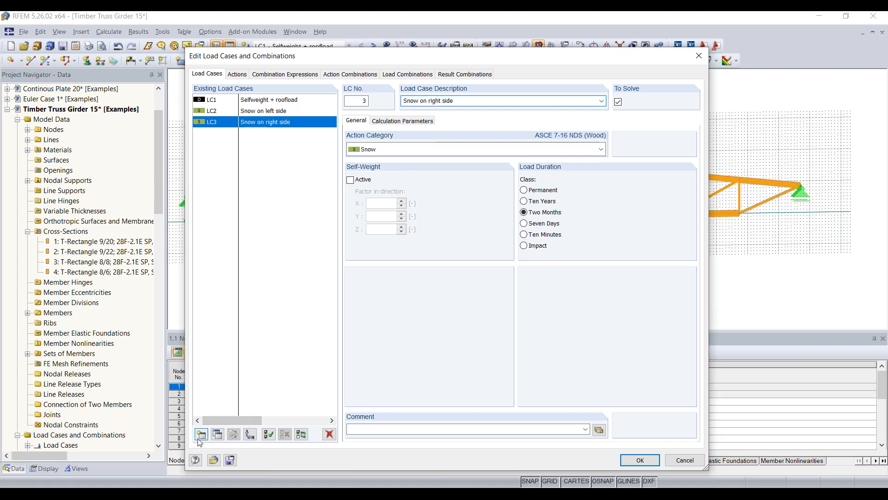
Create load case LC4 with the description "Wind uplift" and the action category Wind.
{"action": "left_click", "coordinate": [204, 434]}
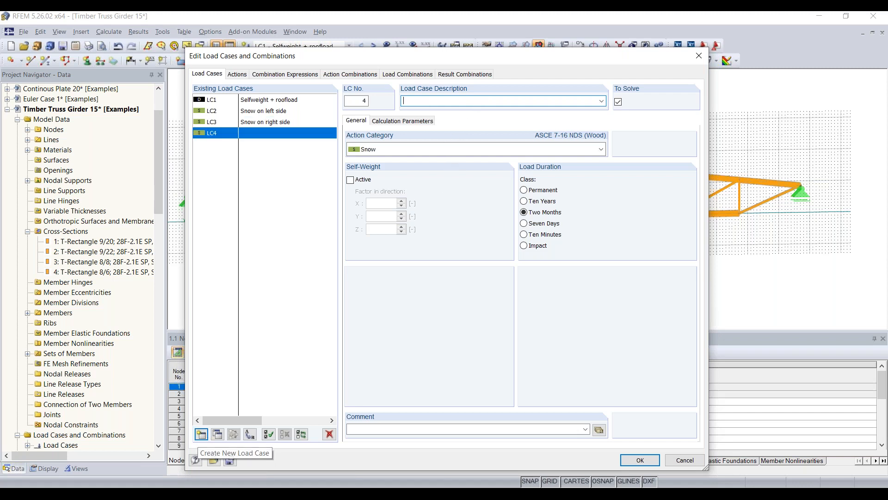
{"action": "type", "text": "Wind on suct"}
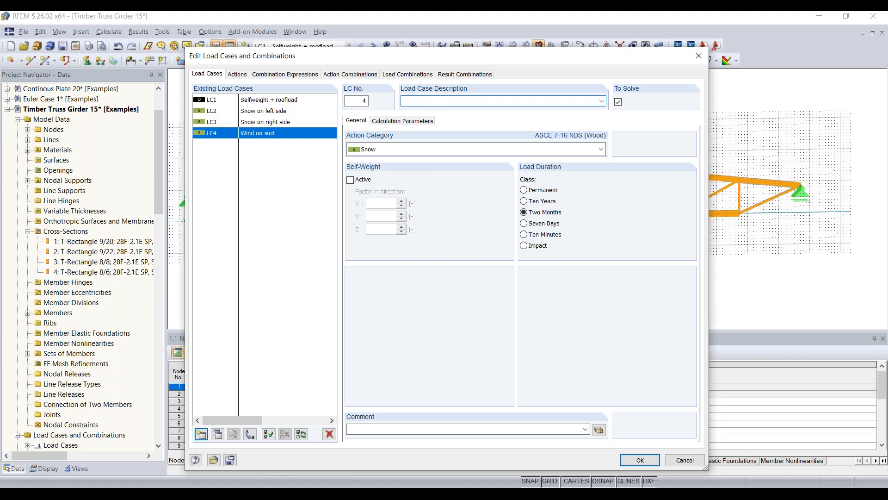
{"action": "key", "text": "BackSpace"}
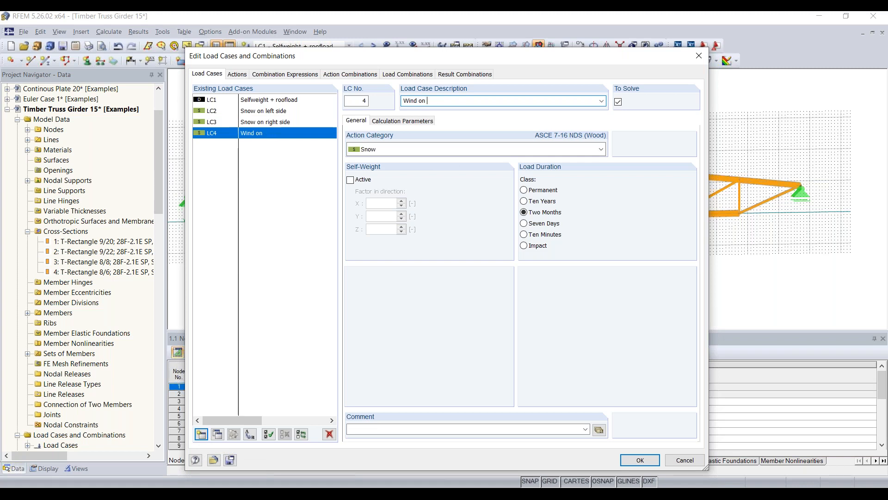
{"action": "key", "text": "BackSpace"}
{"action": "key", "text": "BackSpace"}
{"action": "key", "text": "BackSpace"}
{"action": "type", "text": "uplift"}
{"action": "left_click", "coordinate": [380, 150]}
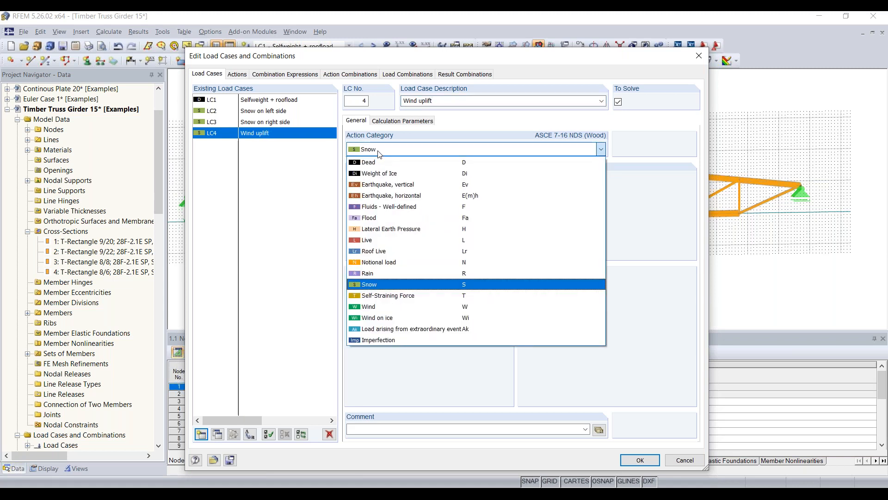
{"action": "left_click", "coordinate": [373, 306]}
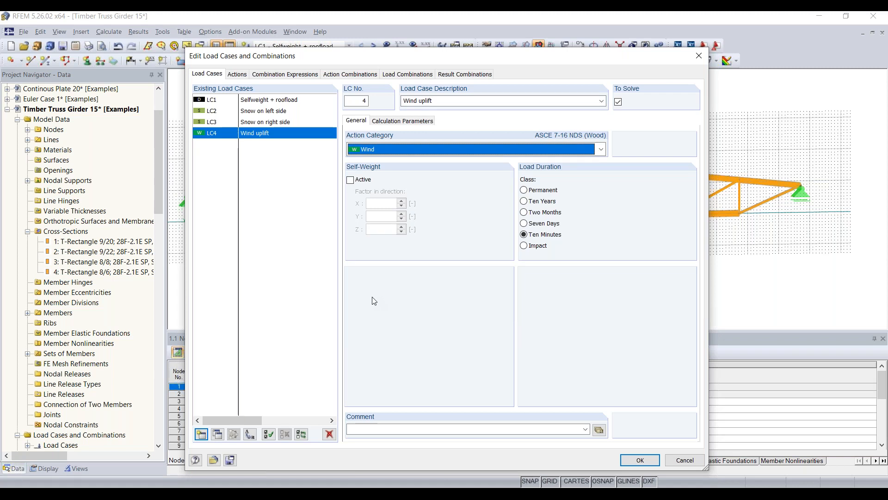
Set the load cases of the Snow action A2 to act simultaneously.
{"action": "left_click", "coordinate": [241, 75]}
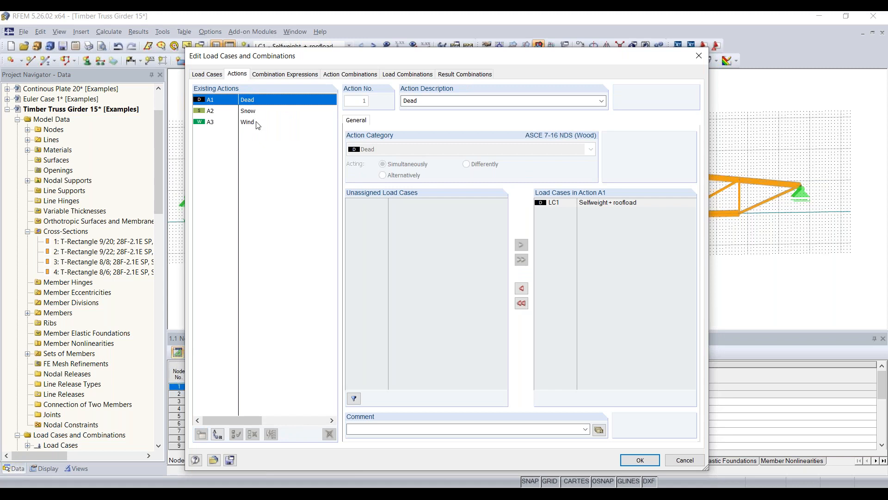
{"action": "left_click", "coordinate": [253, 114]}
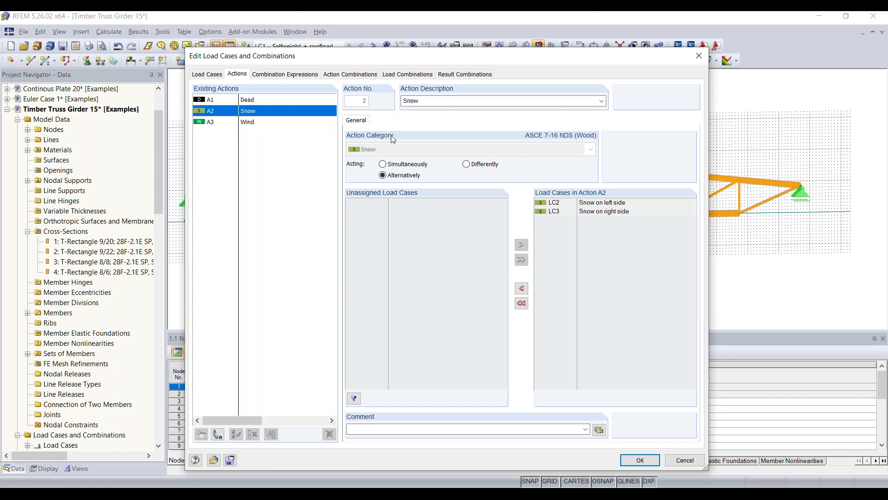
{"action": "left_click", "coordinate": [397, 166]}
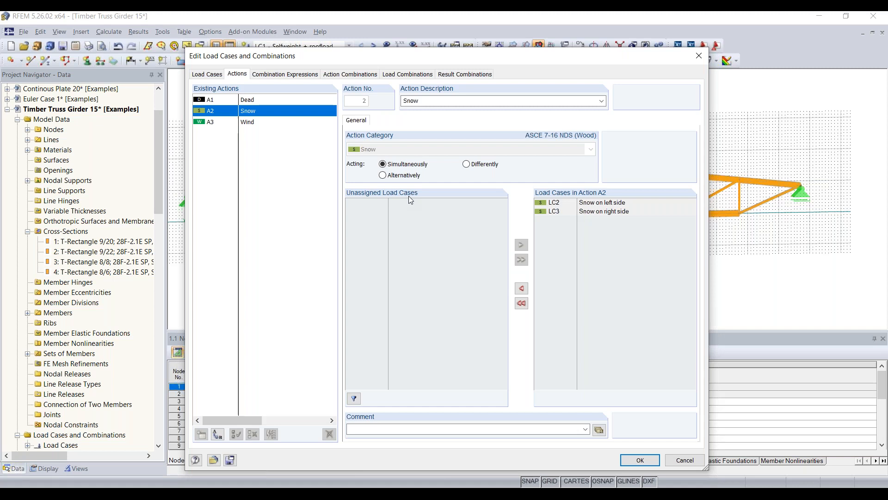
Review the combination expressions and the code formulas behind the Section 2.3 (LRFD) design situation.
{"action": "left_click", "coordinate": [286, 74]}
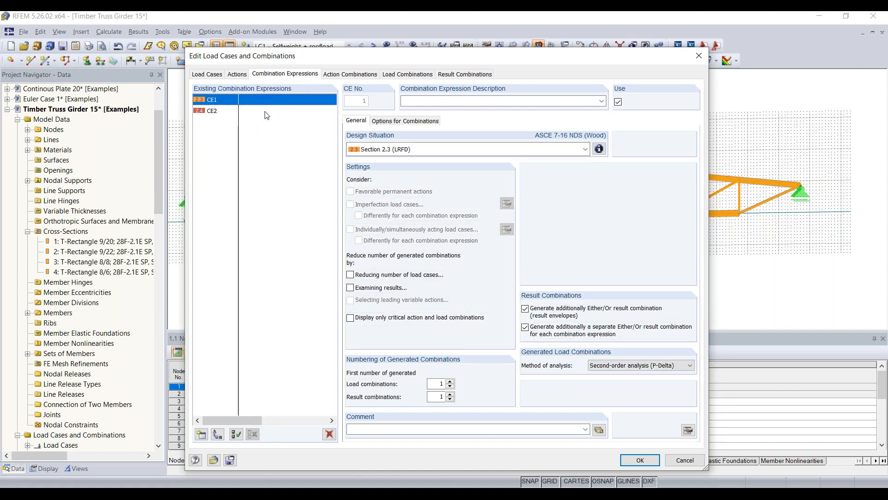
{"action": "left_click", "coordinate": [599, 149]}
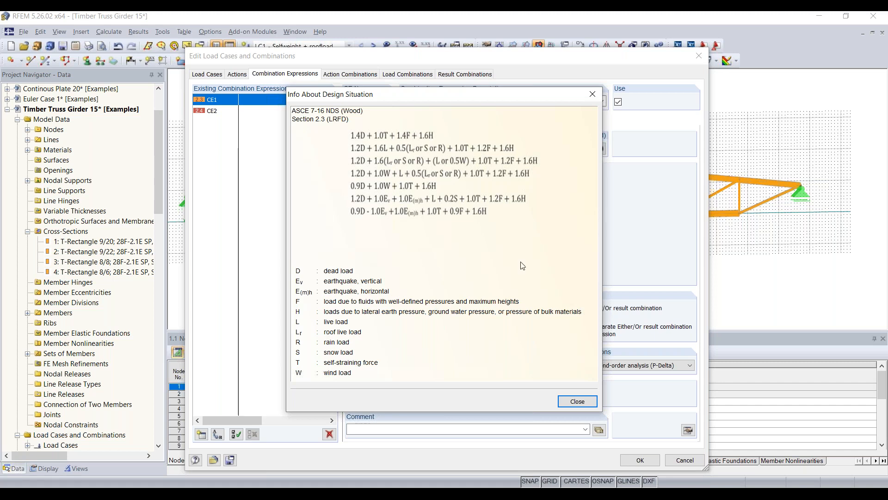
{"action": "left_click", "coordinate": [592, 96]}
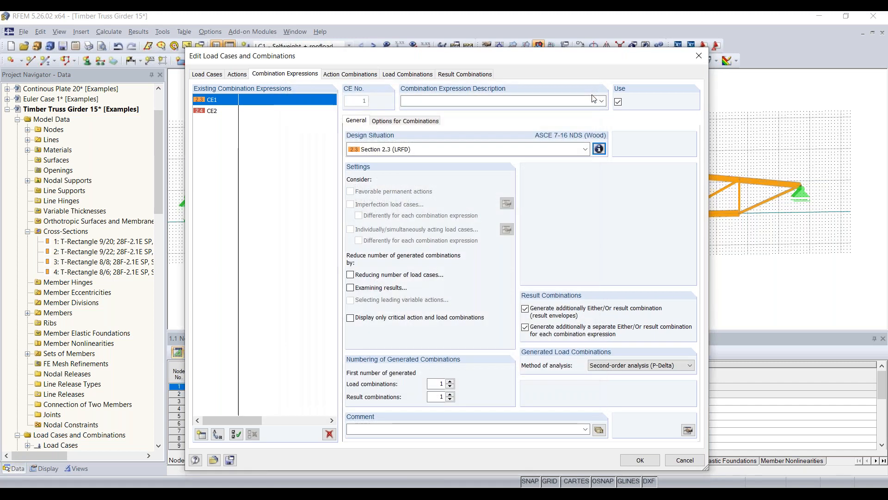
Generate the action, load and result combinations, check the loading in RC2 and accept the load case settings.
{"action": "left_click", "coordinate": [350, 75]}
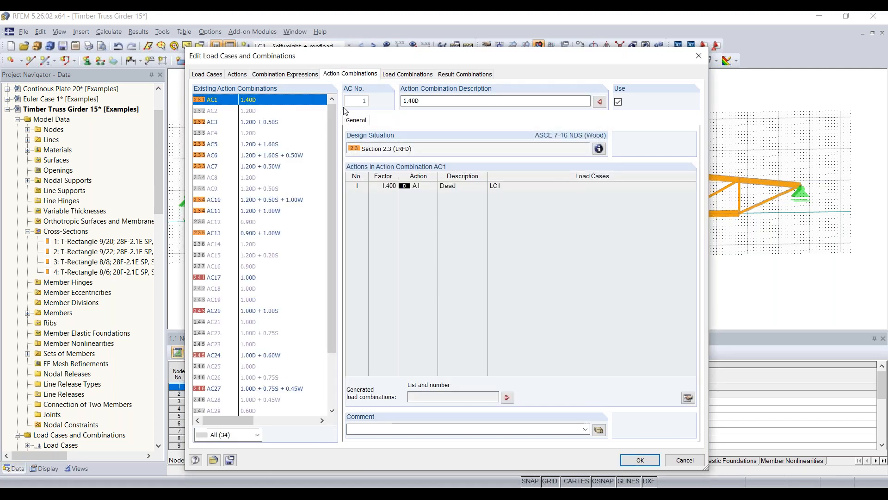
{"action": "left_click", "coordinate": [407, 75]}
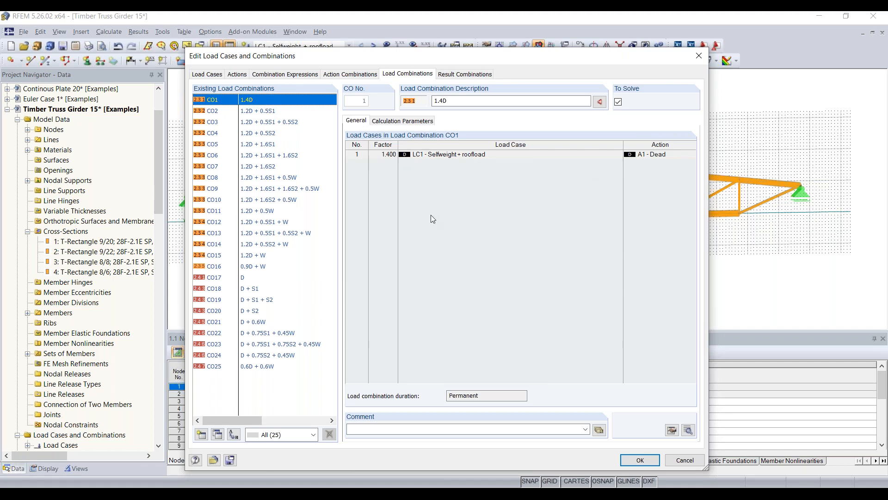
{"action": "left_click", "coordinate": [456, 77]}
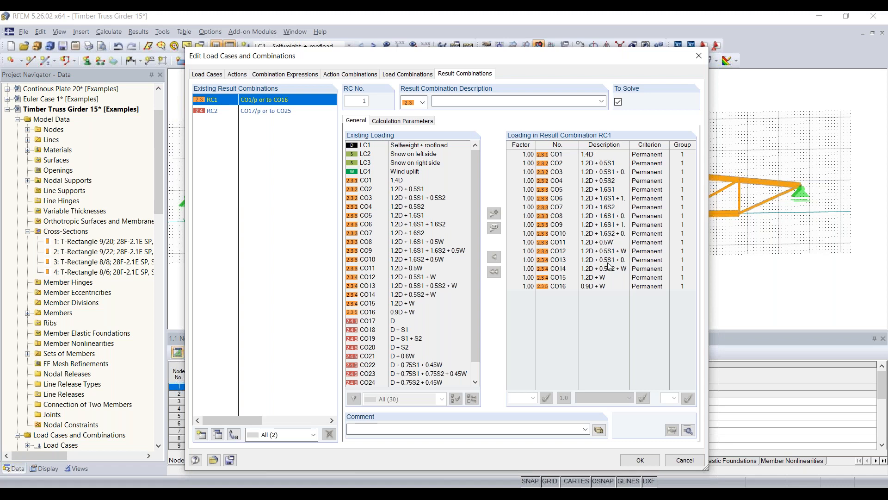
{"action": "left_click", "coordinate": [275, 111]}
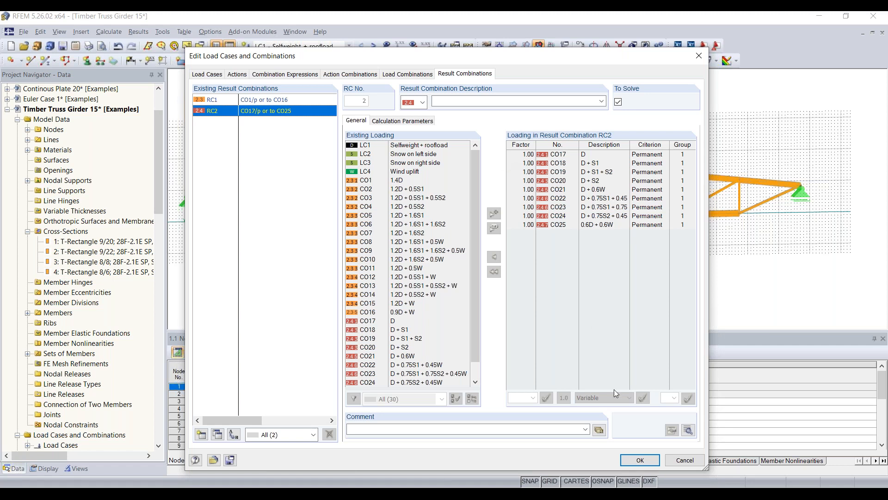
{"action": "left_click", "coordinate": [641, 460]}
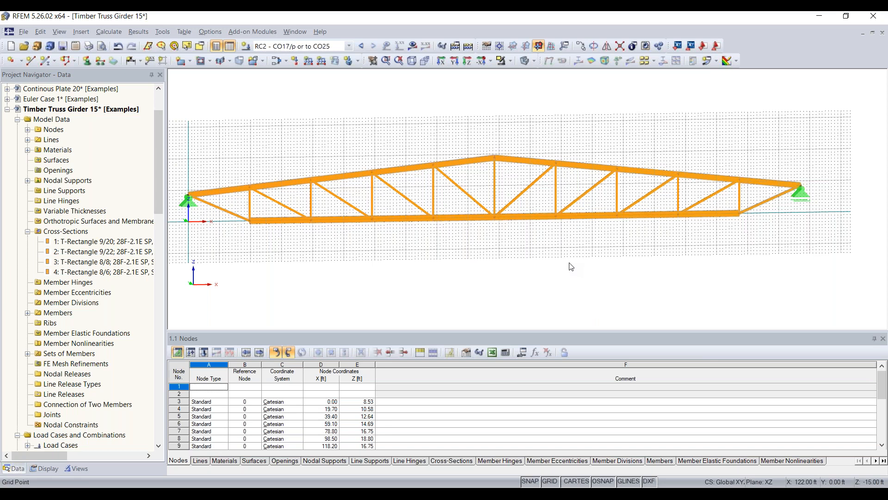
In LC1, apply a uniform force of -0.2 kip/ft in global direction ZL to the top chord's set of members.
{"action": "middle_click_drag", "start_coordinate": [502, 274], "coordinate": [529, 278]}
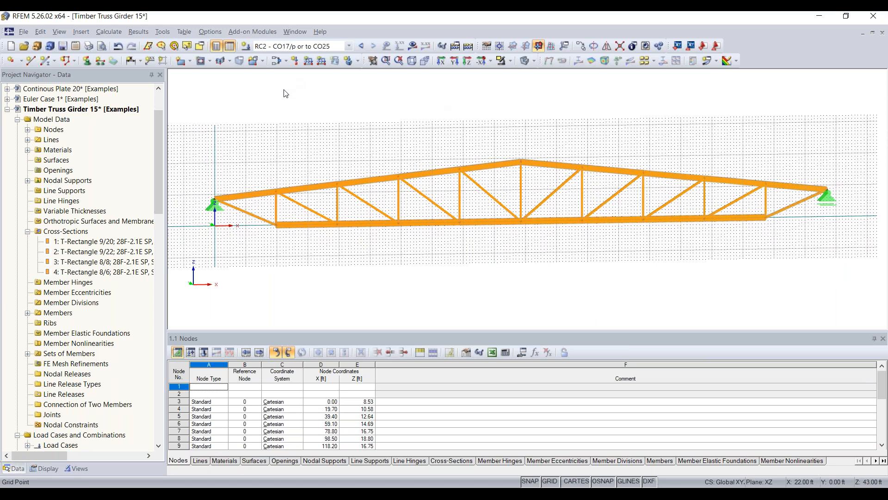
{"action": "left_click", "coordinate": [294, 47]}
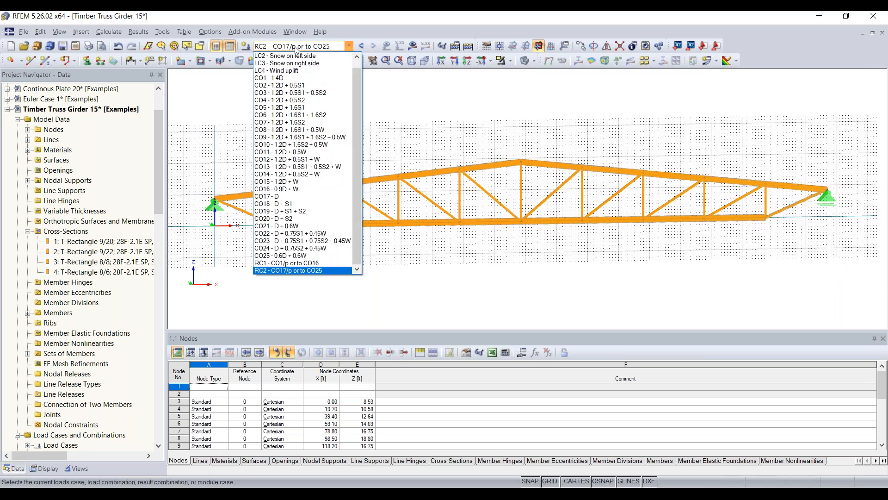
{"action": "scroll", "coordinate": [299, 69], "scroll_direction": "up", "scroll_amount": 1}
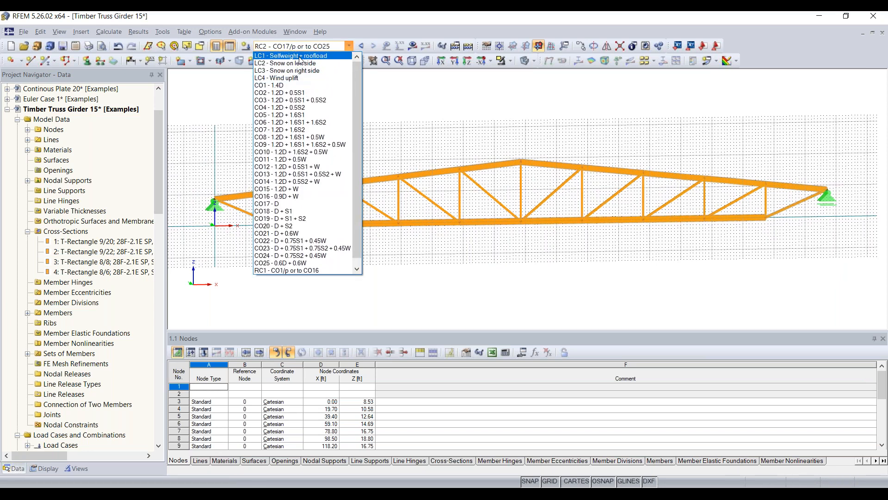
{"action": "left_click", "coordinate": [300, 57]}
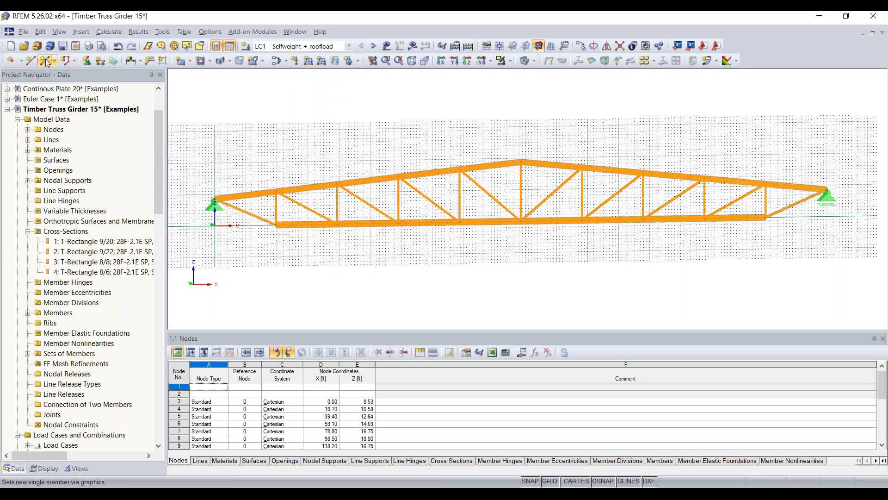
{"action": "left_click", "coordinate": [310, 60]}
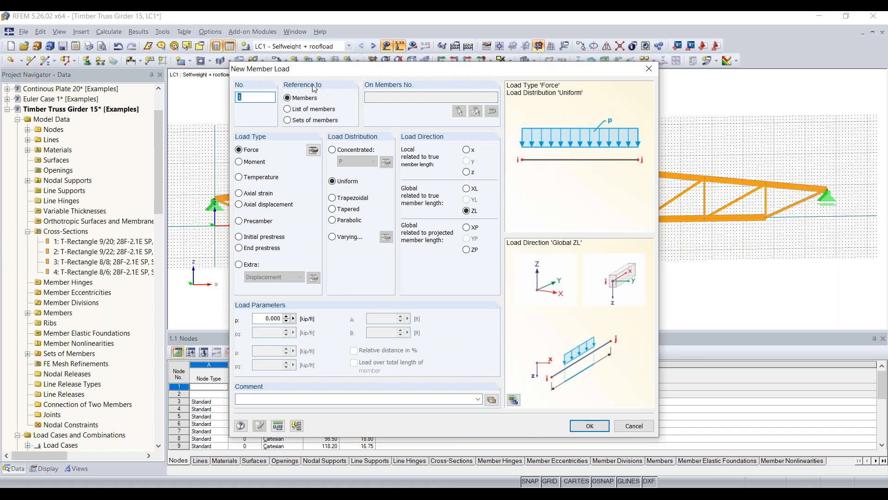
{"action": "left_click", "coordinate": [301, 120]}
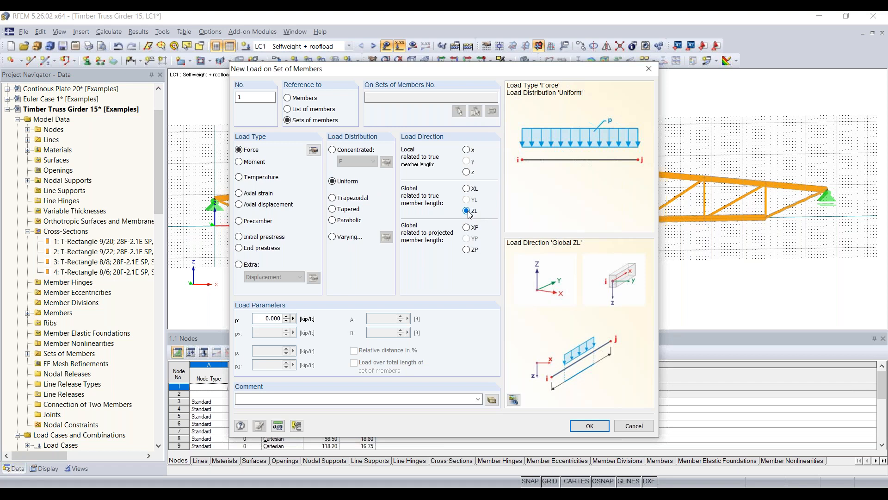
{"action": "left_click_drag", "start_coordinate": [266, 317], "coordinate": [350, 316]}
{"action": "type", "text": "-0.2"}
{"action": "left_click", "coordinate": [589, 427]}
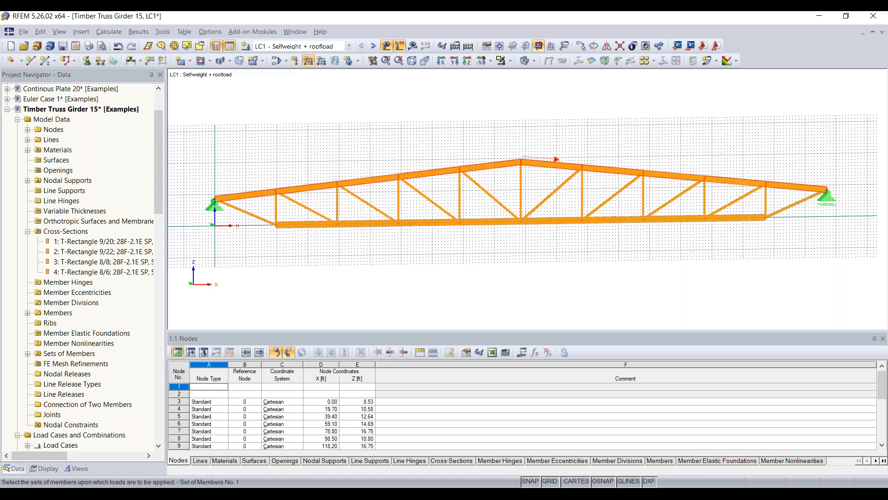
{"action": "left_click", "coordinate": [505, 165]}
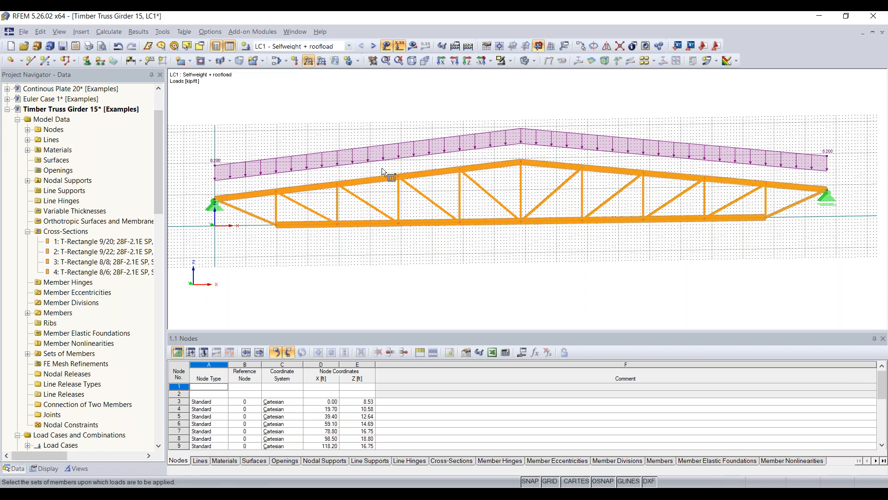
{"action": "key", "text": "Escape"}
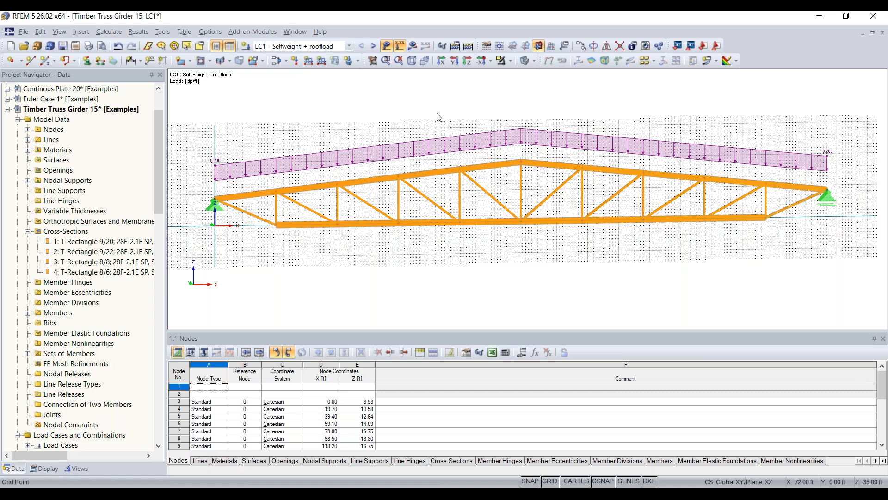
In LC2, apply a uniform -0.3 kip/ft load in projected direction ZP to the individual top chord members between the left support and the ridge.
{"action": "left_click", "coordinate": [373, 46]}
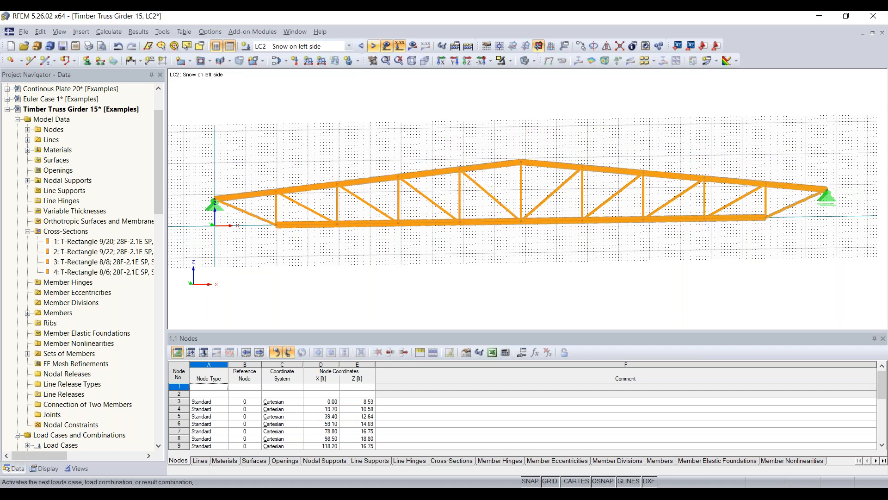
{"action": "left_click", "coordinate": [308, 61]}
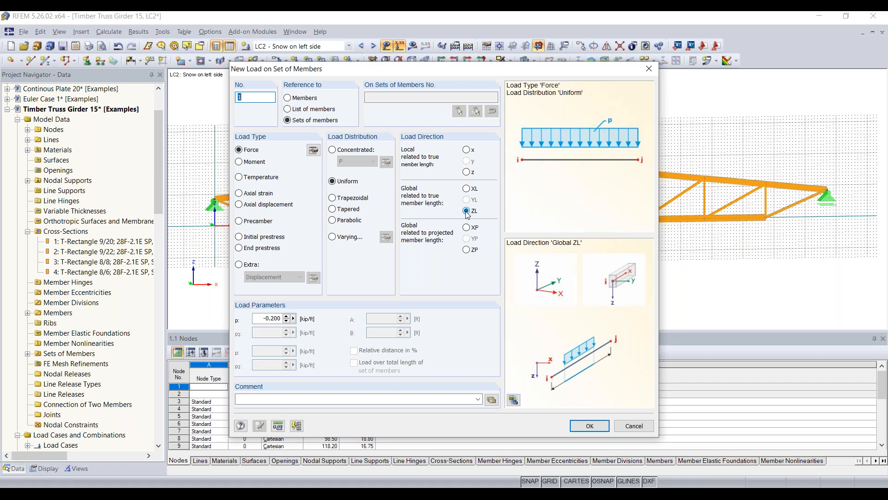
{"action": "left_click", "coordinate": [467, 250]}
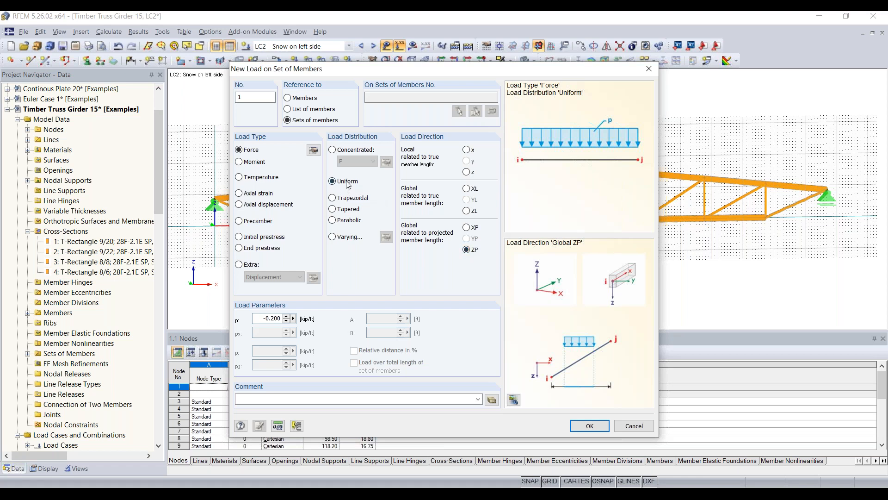
{"action": "double_click", "coordinate": [257, 319]}
{"action": "key", "text": "BackSpace"}
{"action": "left_click", "coordinate": [591, 425]}
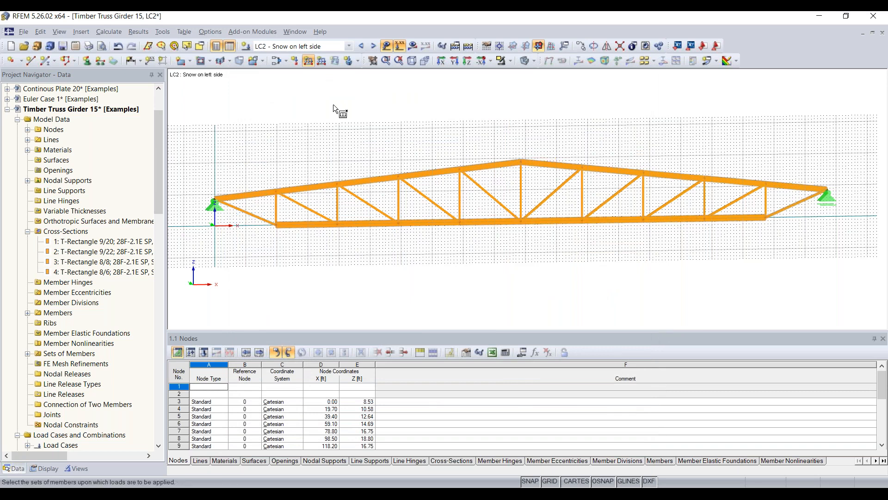
{"action": "left_click", "coordinate": [308, 62]}
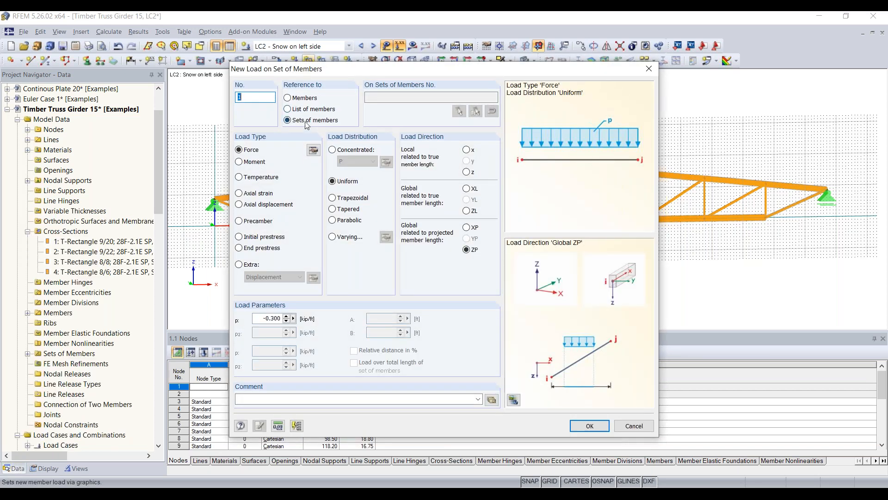
{"action": "left_click", "coordinate": [288, 98]}
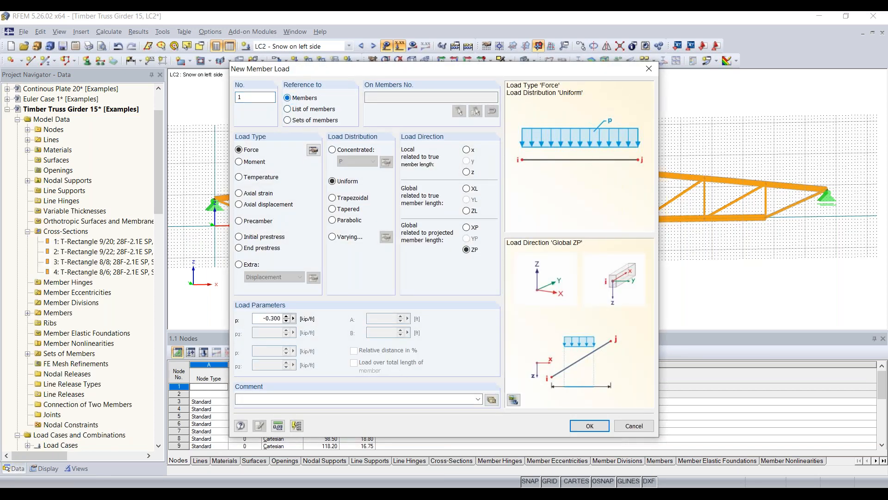
{"action": "left_click", "coordinate": [590, 425]}
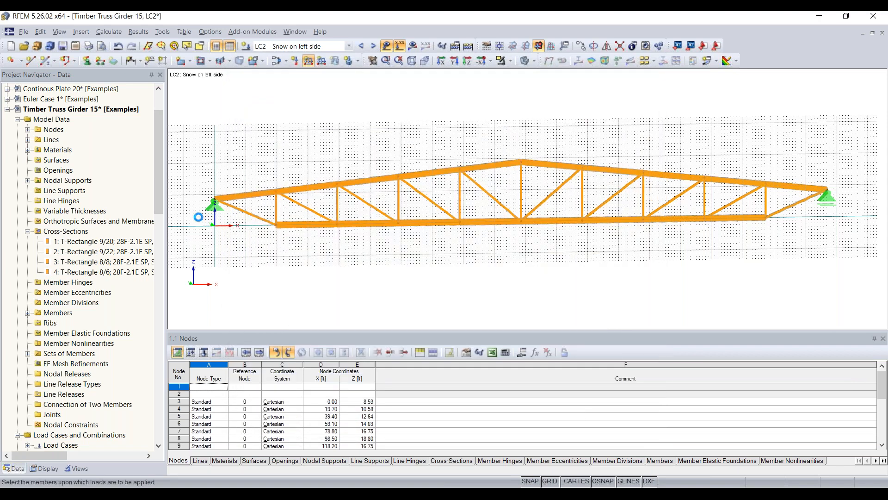
{"action": "left_click_drag", "start_coordinate": [198, 217], "coordinate": [534, 126]}
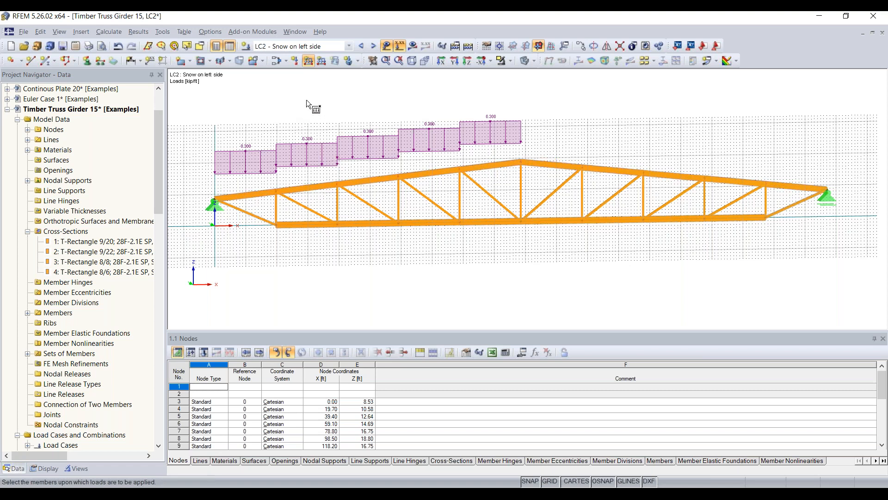
{"action": "key", "text": "Escape"}
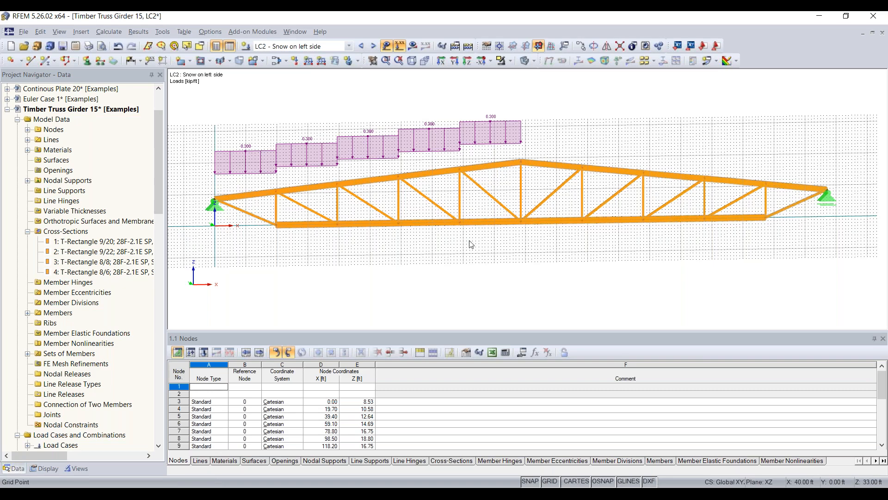
Rotate the truss to view it from the opposite side and select the unloaded half of the top chord.
{"action": "middle_click_drag", "start_coordinate": [287, 269], "coordinate": [789, 253], "text": "ctrl"}
{"action": "right_click", "coordinate": [789, 252]}
{"action": "middle_click_drag", "start_coordinate": [407, 267], "coordinate": [552, 251], "text": "ctrl"}
{"action": "right_click", "coordinate": [521, 261]}
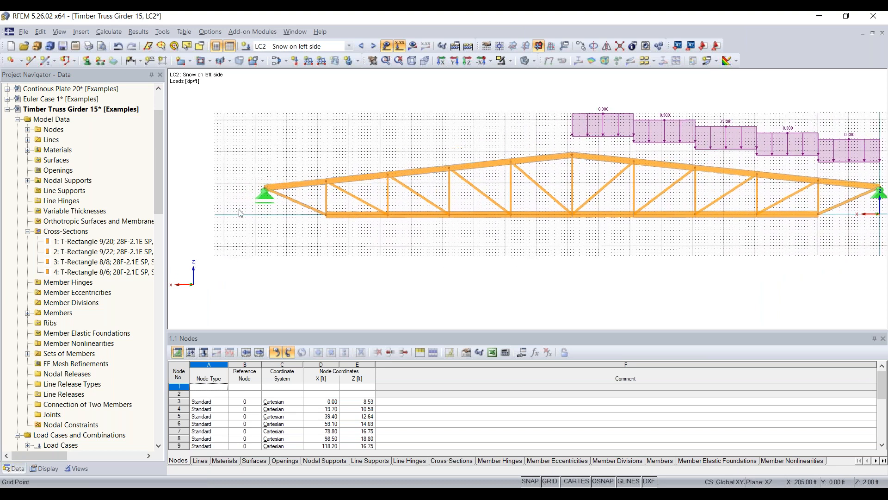
{"action": "left_click_drag", "start_coordinate": [240, 214], "coordinate": [591, 135]}
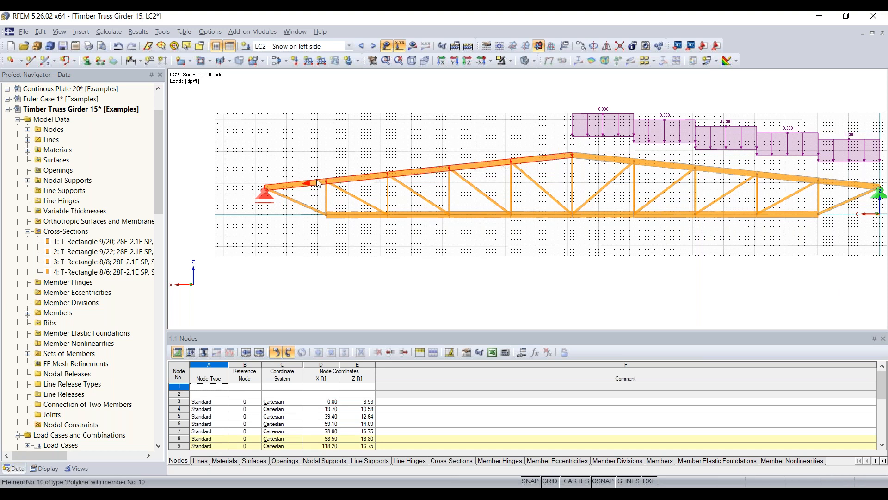
Try applying a uniform -0.3 kip/ft load in projected direction ZP to members 6-10 in LC2, and undo it.
{"action": "left_click", "coordinate": [308, 61]}
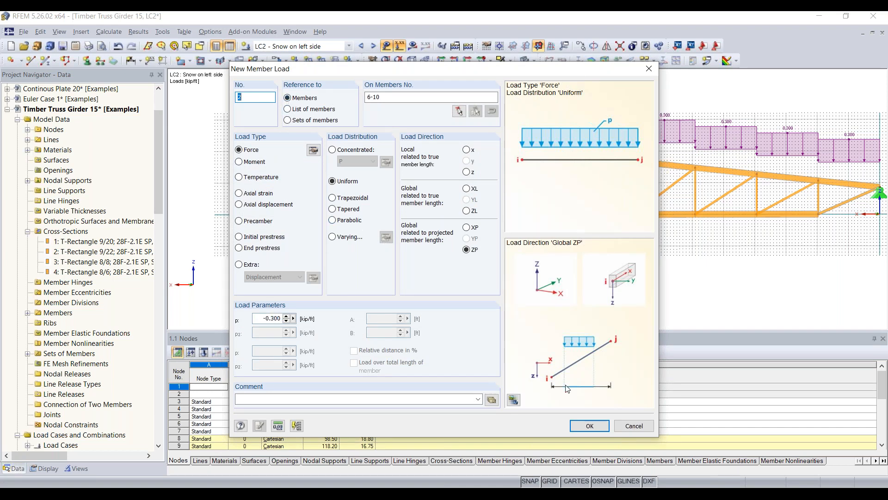
{"action": "left_click_drag", "start_coordinate": [504, 74], "coordinate": [452, 65]}
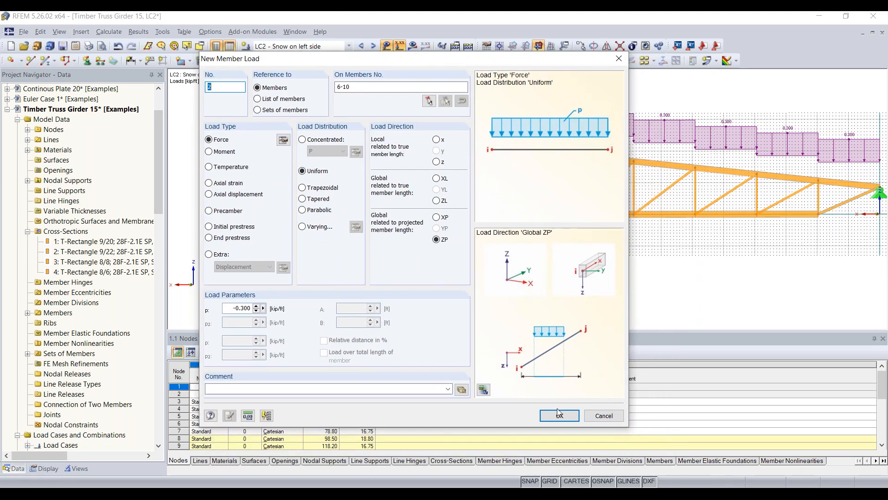
{"action": "left_click", "coordinate": [563, 420]}
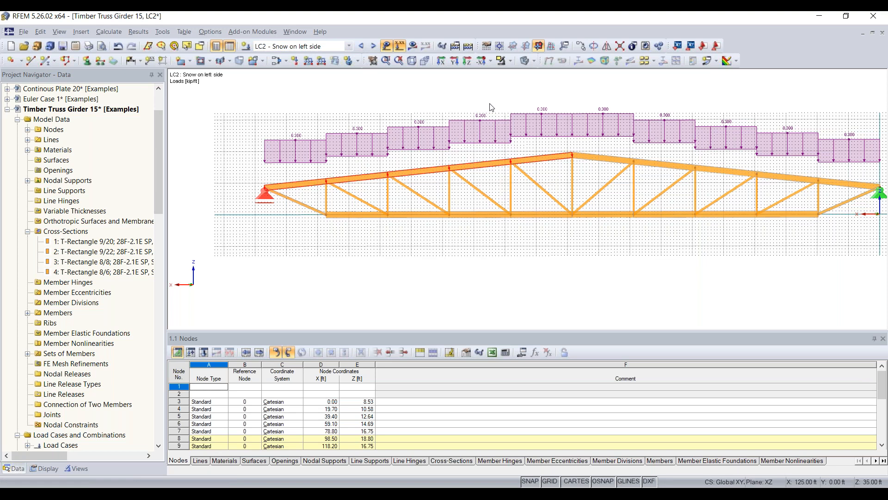
{"action": "key", "text": "ctrl+z"}
In LC3, apply a uniform force of -0.3 kip/ft in projected direction ZP to top chord members 6-10.
{"action": "left_click", "coordinate": [373, 46]}
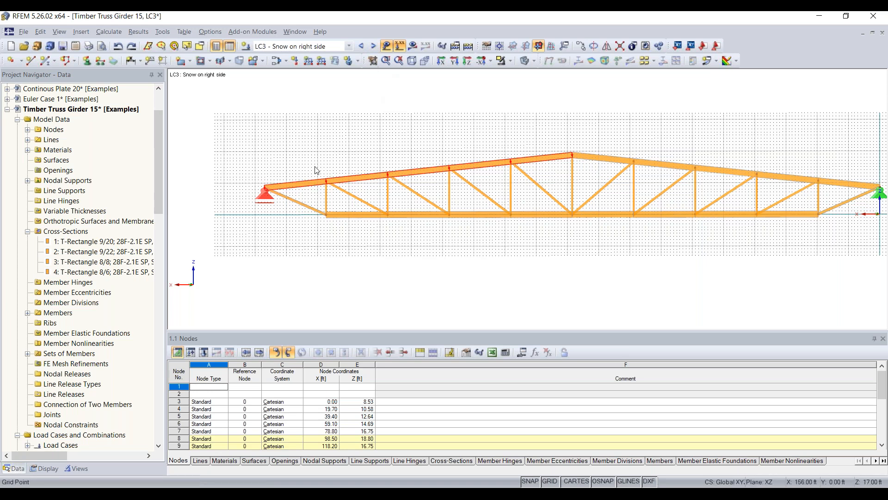
{"action": "left_click", "coordinate": [308, 61]}
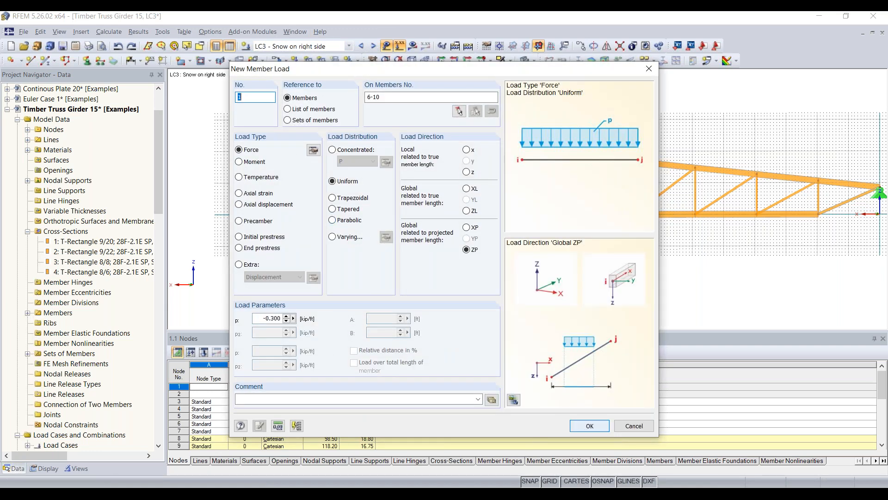
{"action": "key", "text": "Return"}
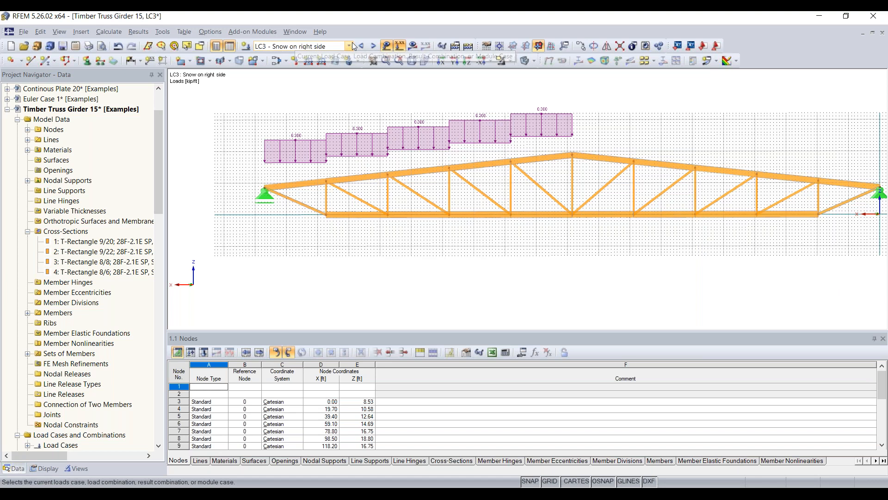
In LC4, apply a uniform force of -0.035 kip/ft in local direction z to the top chord's set of members.
{"action": "left_click", "coordinate": [374, 46]}
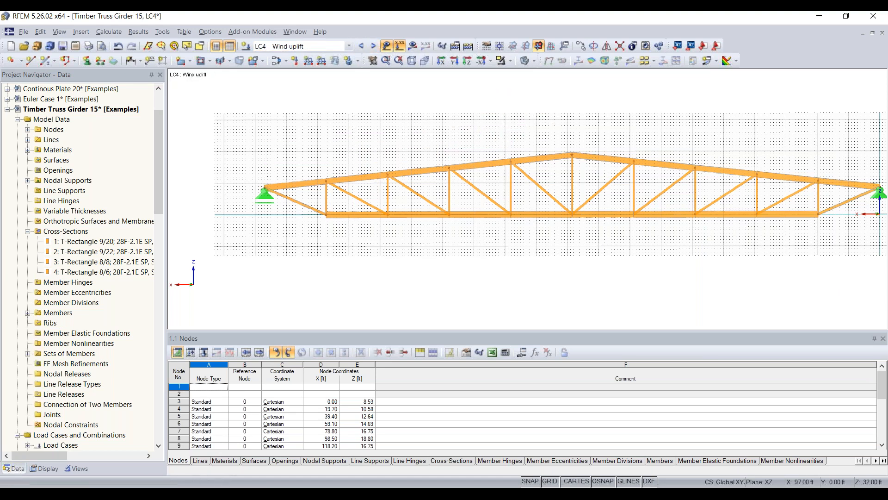
{"action": "middle_click_drag", "start_coordinate": [577, 118], "coordinate": [502, 114]}
{"action": "scroll", "coordinate": [502, 114], "scroll_direction": "down", "scroll_amount": 1}
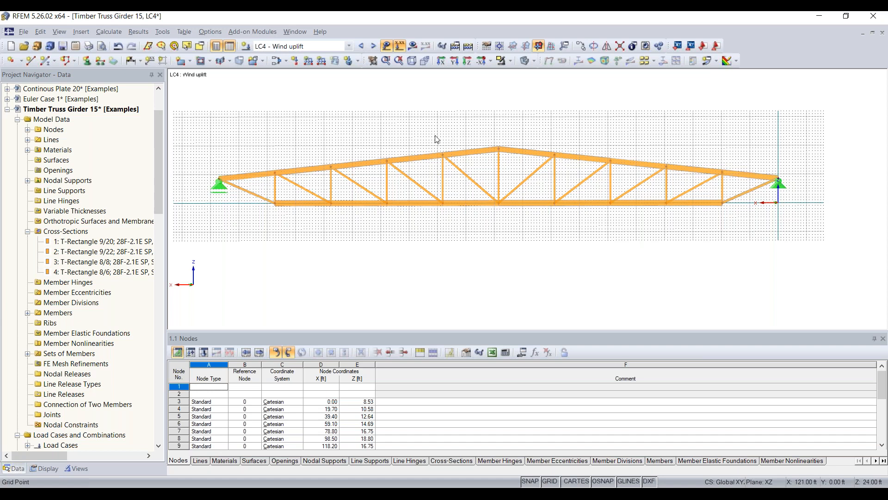
{"action": "left_click", "coordinate": [308, 61]}
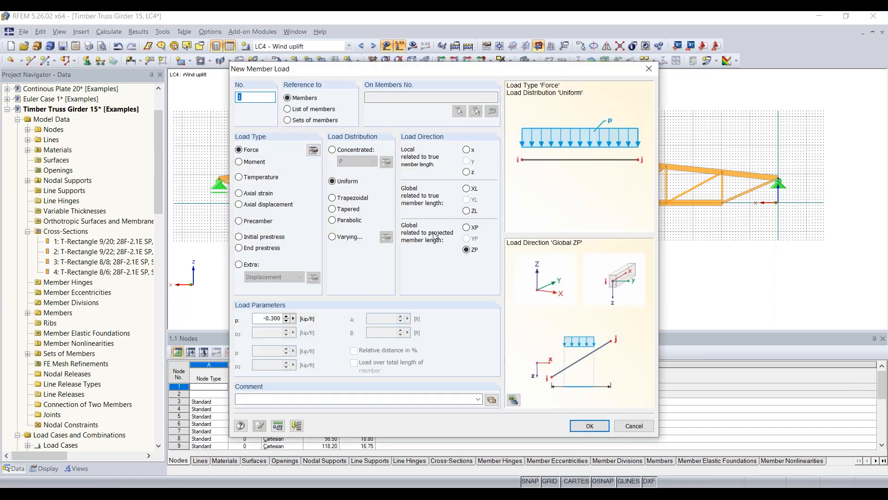
{"action": "left_click", "coordinate": [467, 172]}
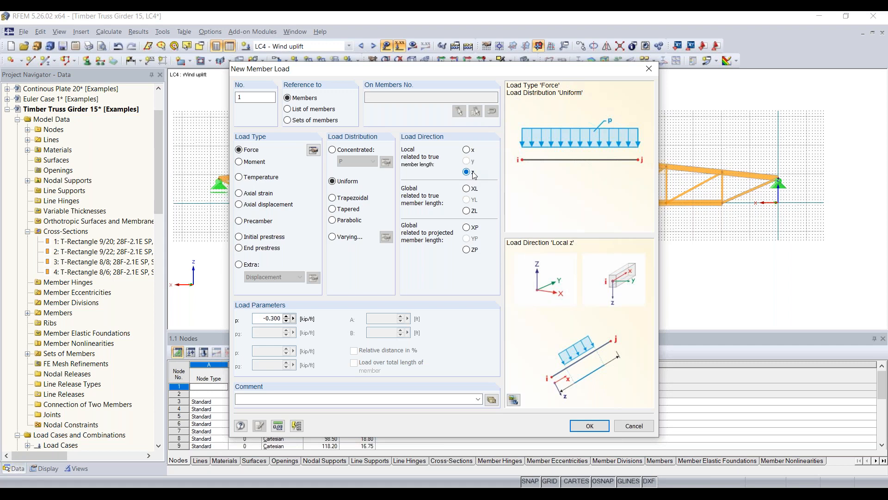
{"action": "double_click", "coordinate": [259, 318]}
{"action": "type", "text": "-0"}
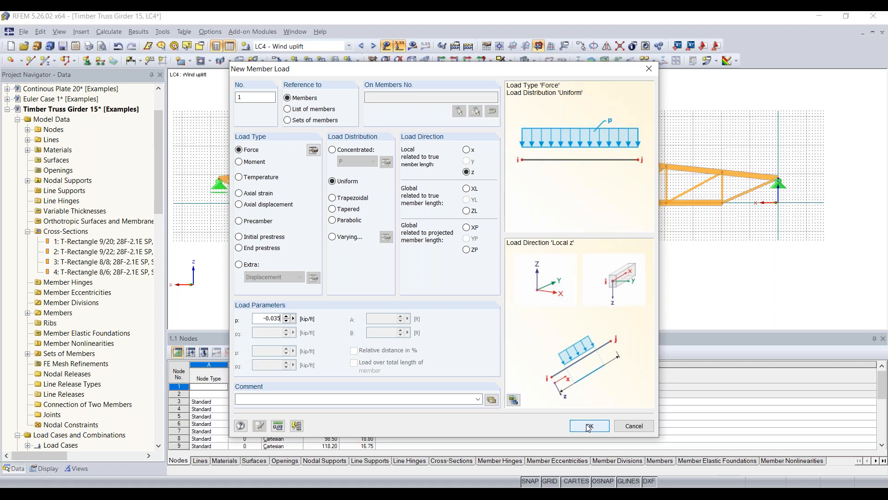
{"action": "left_click", "coordinate": [288, 120]}
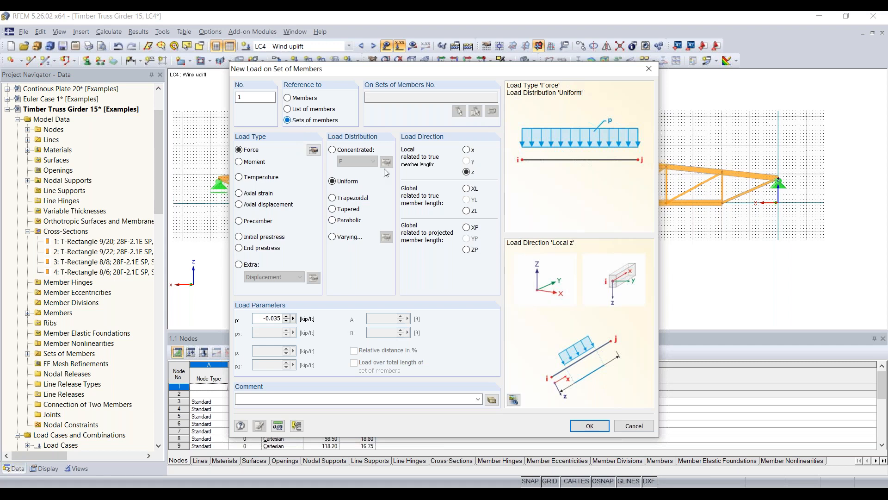
{"action": "left_click", "coordinate": [587, 425]}
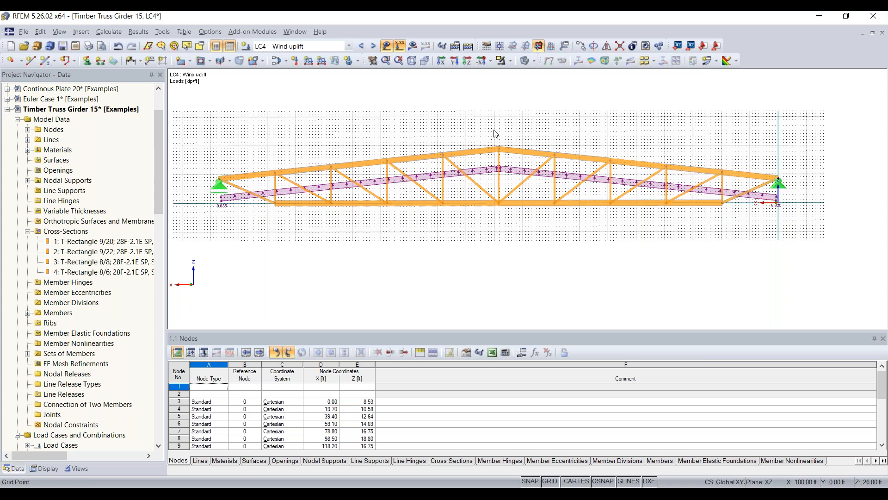
{"action": "left_click", "coordinate": [469, 46]}
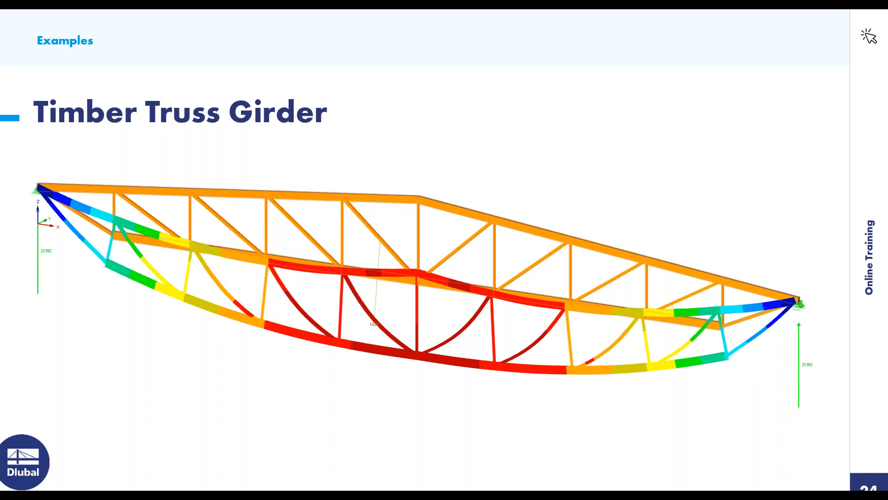
{"action": "key", "text": "Right"}
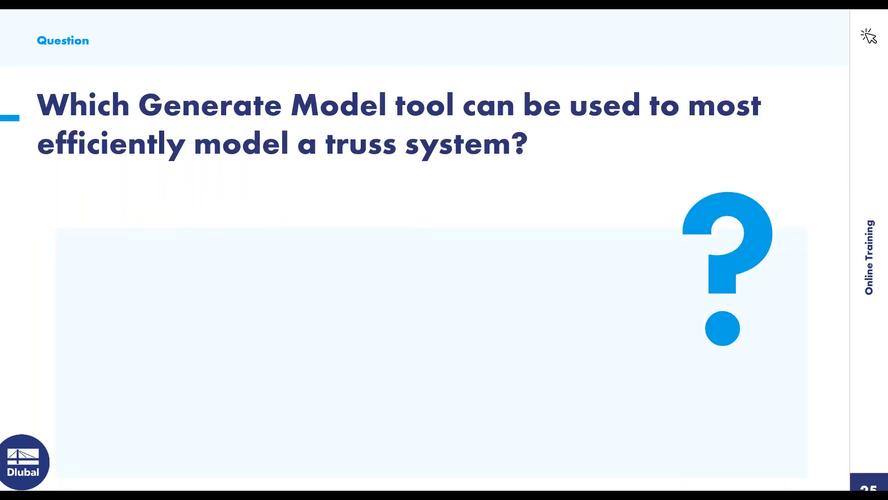
{"action": "key", "text": "Right"}
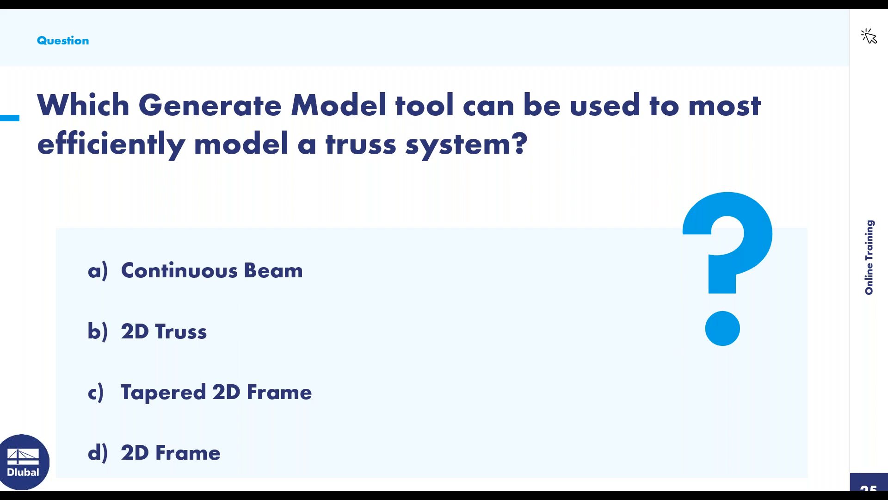
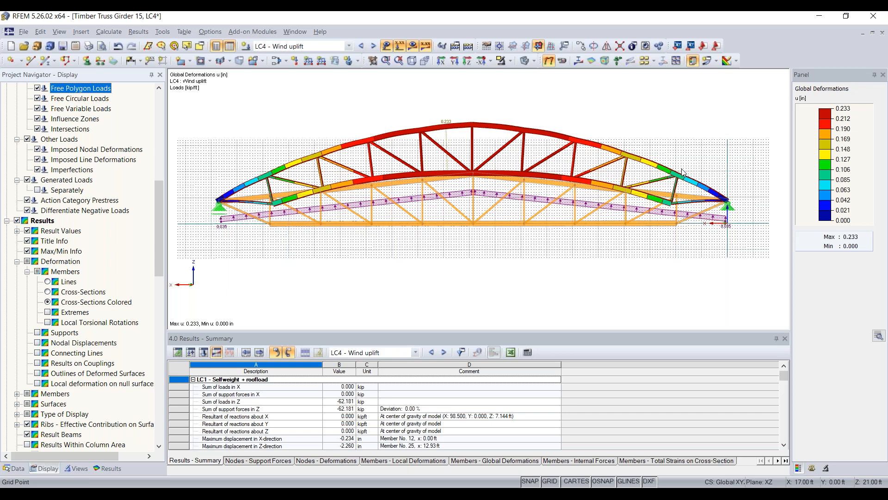
Hide the deformation results and the loads, and display the truss as a wireframe model.
{"action": "left_click", "coordinate": [399, 45]}
{"action": "left_click", "coordinate": [411, 46]}
{"action": "left_click", "coordinate": [412, 47]}
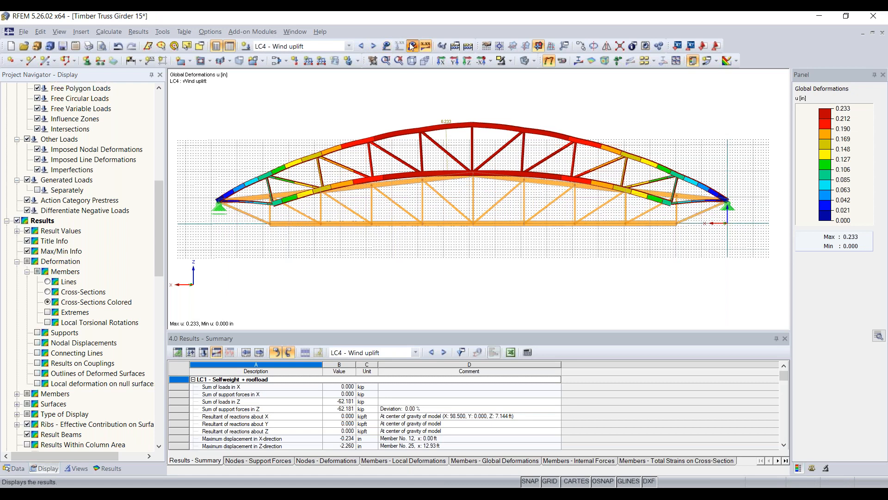
{"action": "left_click", "coordinate": [525, 61]}
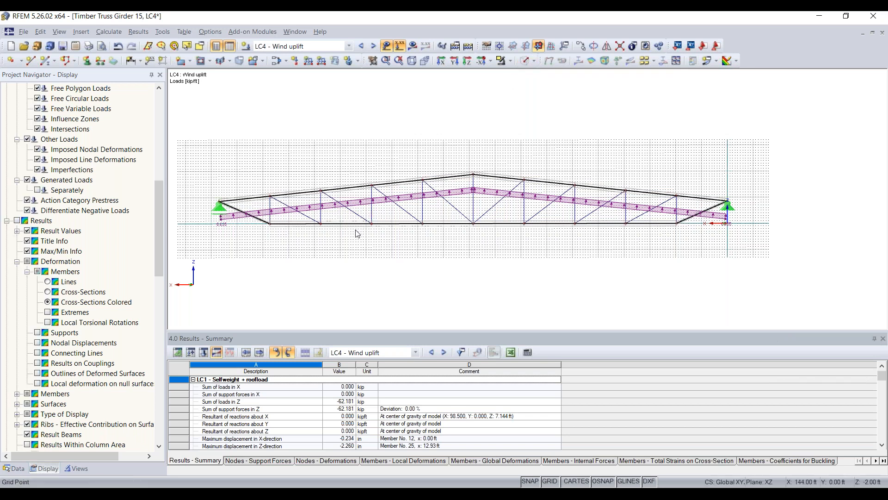
{"action": "left_click", "coordinate": [400, 46]}
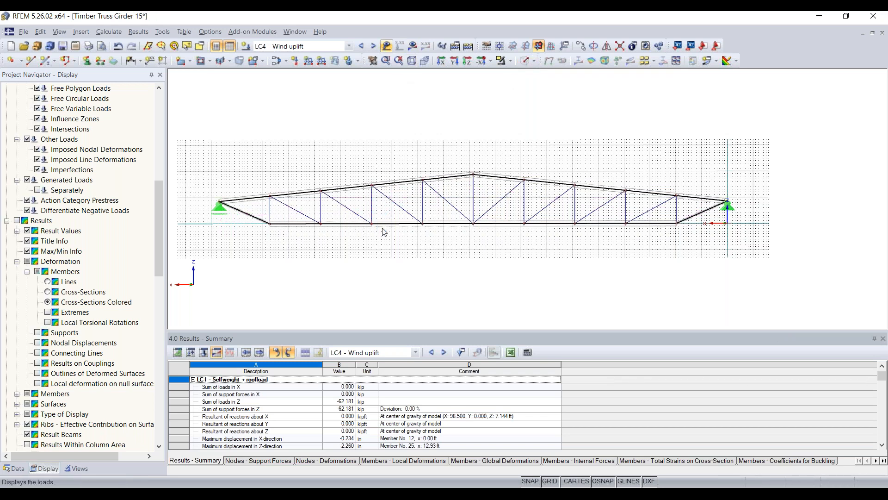
Examine up close how the posts and diagonals connect to the lower chord and top chord in the half with the sliding support.
{"action": "scroll", "coordinate": [375, 229], "scroll_direction": "up", "scroll_amount": 5}
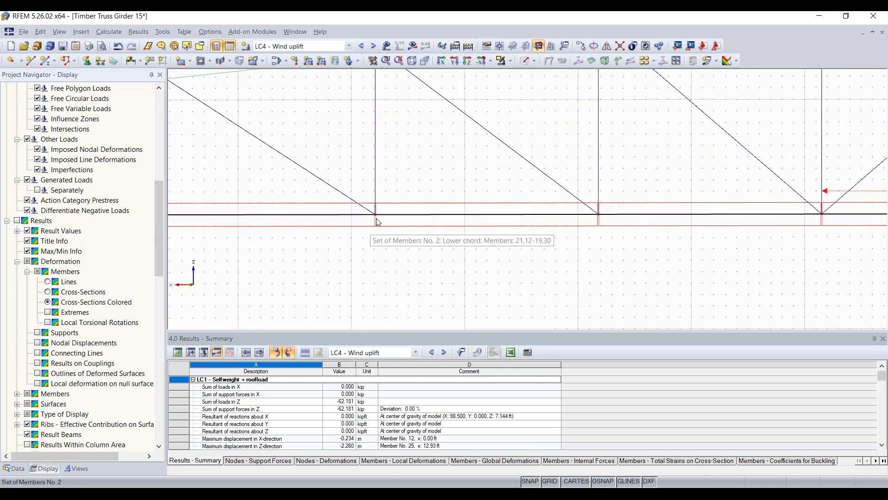
{"action": "middle_click_drag", "start_coordinate": [389, 159], "coordinate": [452, 234]}
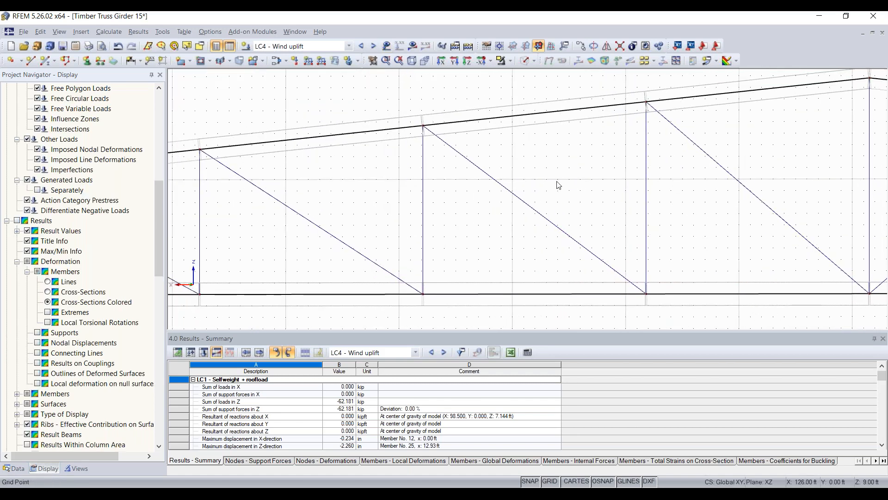
{"action": "middle_click_drag", "start_coordinate": [329, 207], "coordinate": [464, 213]}
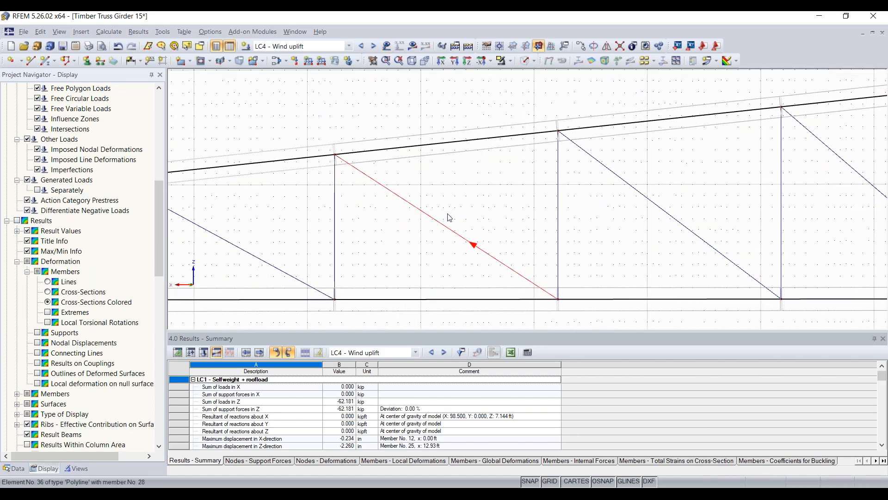
{"action": "scroll", "coordinate": [492, 223], "scroll_direction": "down", "scroll_amount": 2}
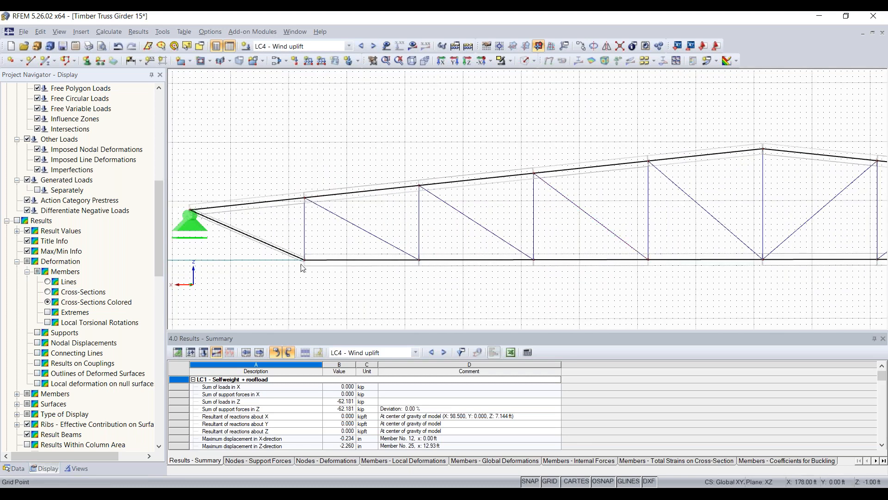
{"action": "mouse_move", "coordinate": [303, 263]}
{"action": "scroll", "coordinate": [303, 262], "scroll_direction": "up", "scroll_amount": 5}
{"action": "scroll", "coordinate": [278, 245], "scroll_direction": "up", "scroll_amount": 4}
{"action": "scroll", "coordinate": [337, 256], "scroll_direction": "up", "scroll_amount": 4}
{"action": "scroll", "coordinate": [342, 248], "scroll_direction": "up", "scroll_amount": 2}
{"action": "scroll", "coordinate": [330, 231], "scroll_direction": "down", "scroll_amount": 2}
{"action": "scroll", "coordinate": [333, 185], "scroll_direction": "down", "scroll_amount": 3}
{"action": "middle_click_drag", "start_coordinate": [335, 186], "coordinate": [341, 326]}
{"action": "scroll", "coordinate": [350, 115], "scroll_direction": "down", "scroll_amount": 4}
{"action": "middle_click_drag", "start_coordinate": [353, 116], "coordinate": [369, 275]}
{"action": "middle_click_drag", "start_coordinate": [373, 113], "coordinate": [393, 303]}
{"action": "middle_click_drag", "start_coordinate": [395, 92], "coordinate": [399, 321]}
{"action": "middle_click_drag", "start_coordinate": [391, 158], "coordinate": [390, 250]}
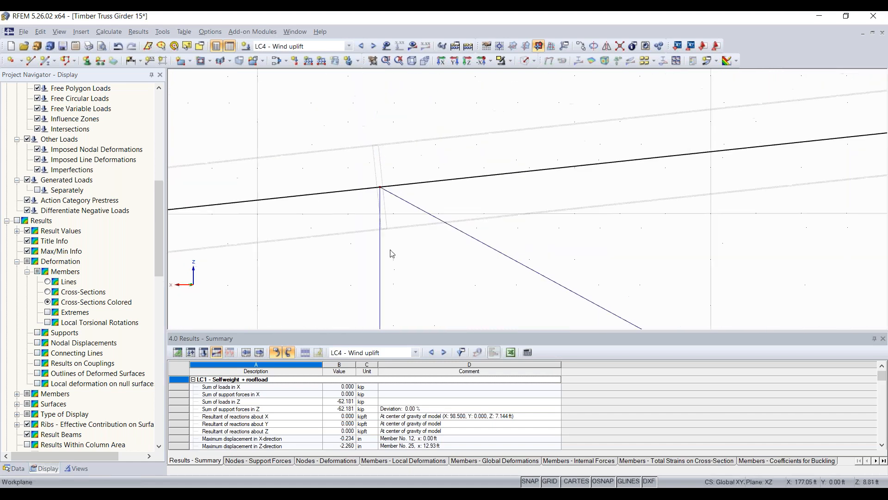
Examine the top chord joints at nodes 12 and 11, where a post and a diagonal meet the chord's axis.
{"action": "scroll", "coordinate": [378, 183], "scroll_direction": "up", "scroll_amount": 6}
{"action": "scroll", "coordinate": [434, 251], "scroll_direction": "down", "scroll_amount": 4}
{"action": "scroll", "coordinate": [434, 251], "scroll_direction": "down", "scroll_amount": 3}
{"action": "scroll", "coordinate": [432, 253], "scroll_direction": "up", "scroll_amount": 6}
{"action": "scroll", "coordinate": [389, 239], "scroll_direction": "up", "scroll_amount": 5}
{"action": "scroll", "coordinate": [467, 225], "scroll_direction": "up", "scroll_amount": 3}
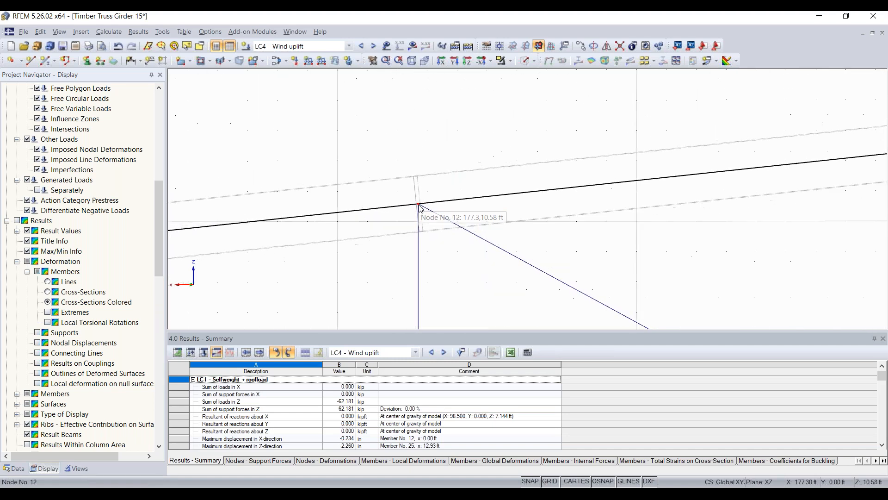
{"action": "scroll", "coordinate": [529, 215], "scroll_direction": "down", "scroll_amount": 2}
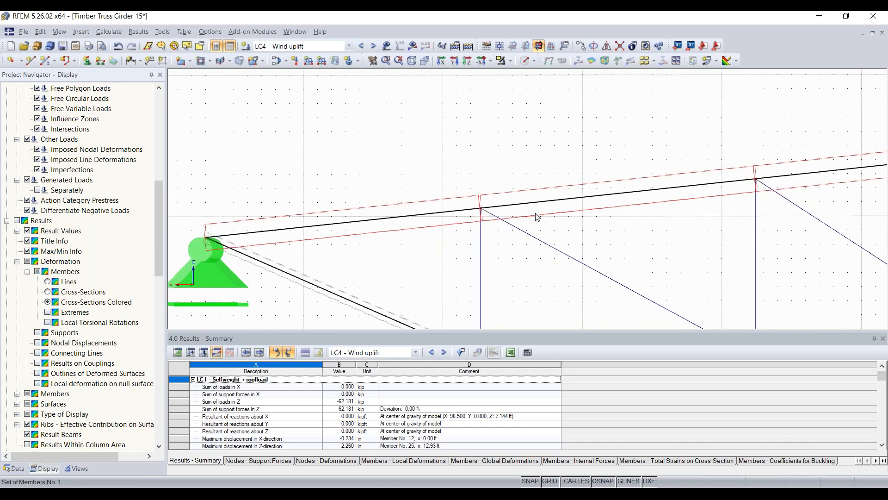
{"action": "scroll", "coordinate": [536, 220], "scroll_direction": "down", "scroll_amount": 5}
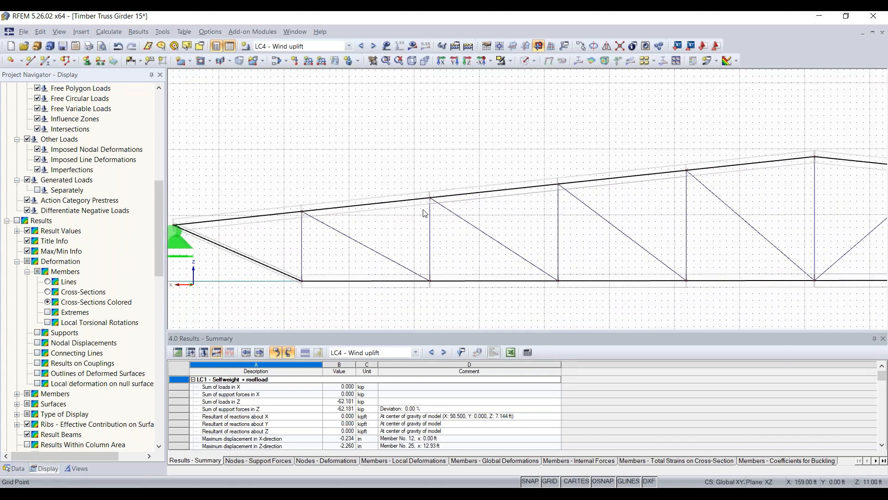
{"action": "scroll", "coordinate": [434, 204], "scroll_direction": "up", "scroll_amount": 6}
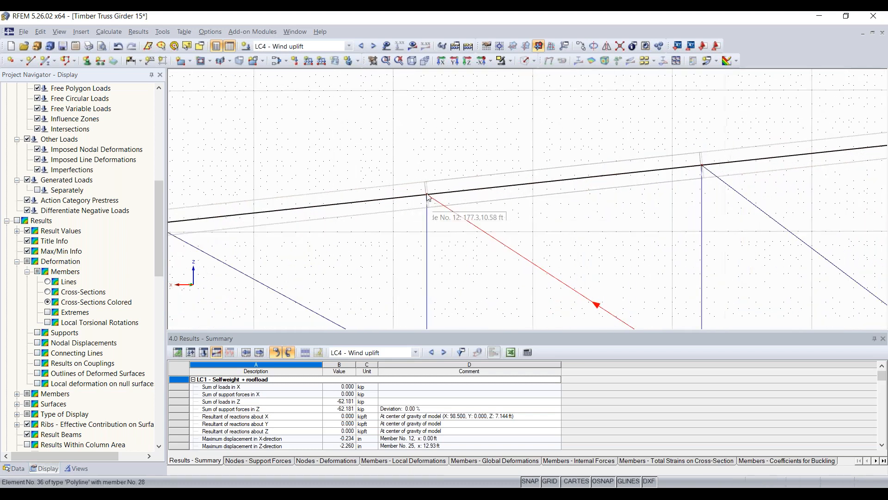
{"action": "scroll", "coordinate": [406, 240], "scroll_direction": "up", "scroll_amount": 2}
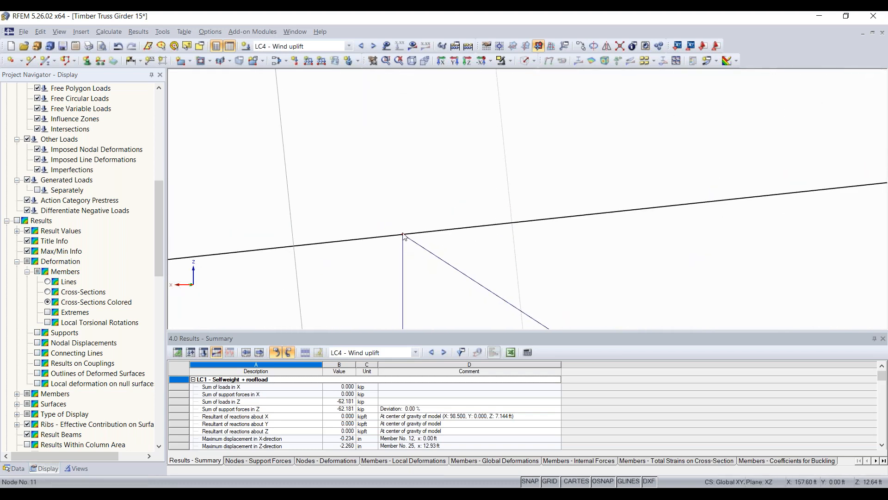
{"action": "middle_click_drag", "start_coordinate": [409, 244], "coordinate": [463, 250]}
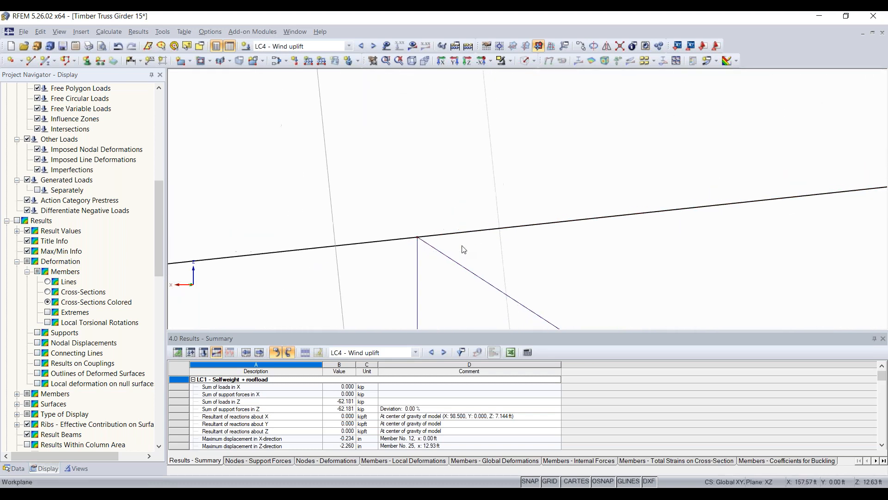
{"action": "scroll", "coordinate": [463, 250], "scroll_direction": "down", "scroll_amount": 10}
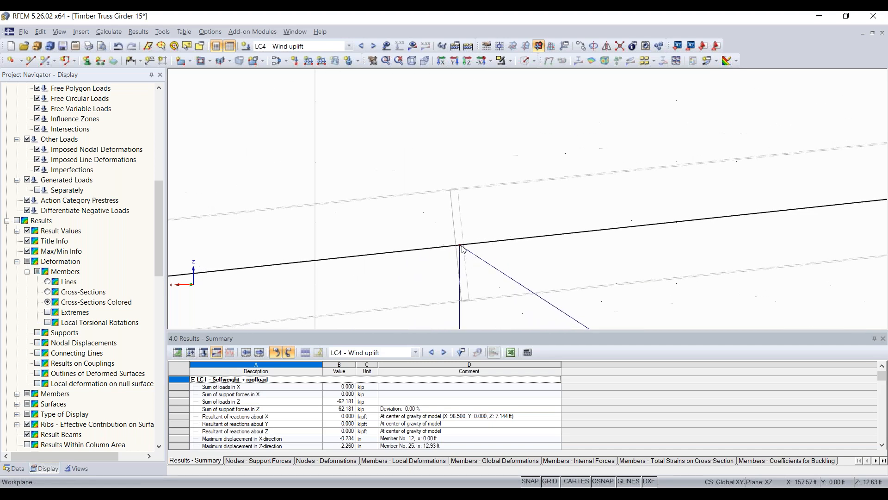
{"action": "scroll", "coordinate": [463, 250], "scroll_direction": "down", "scroll_amount": 8}
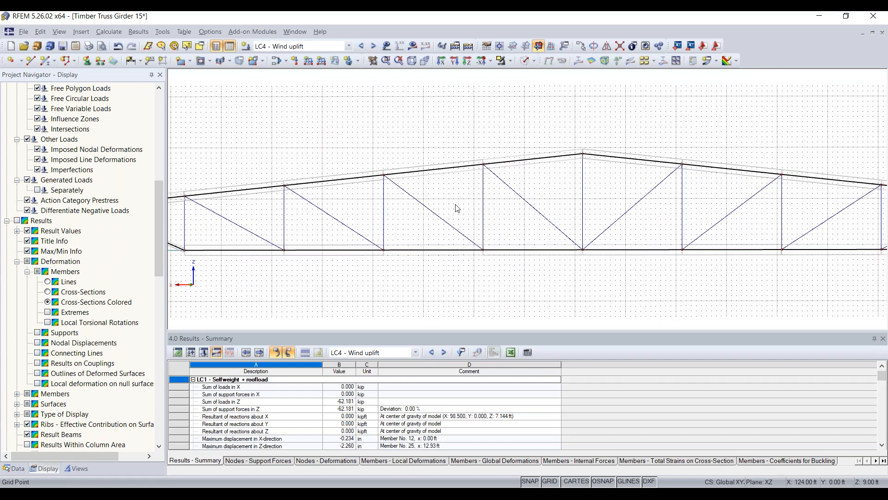
Make LC1 - Selfweight + roofload the current load case and bring the Loads display settings into view.
{"action": "left_click", "coordinate": [334, 49]}
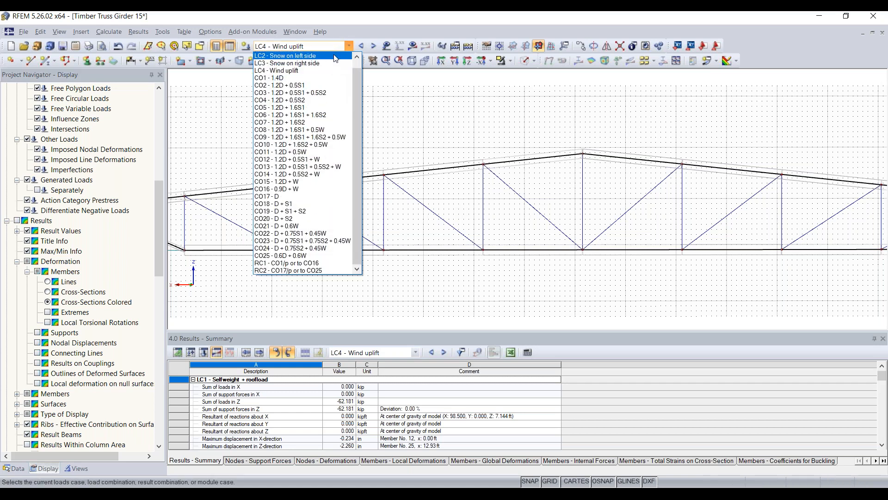
{"action": "left_click", "coordinate": [331, 56]}
{"action": "left_click", "coordinate": [329, 48]}
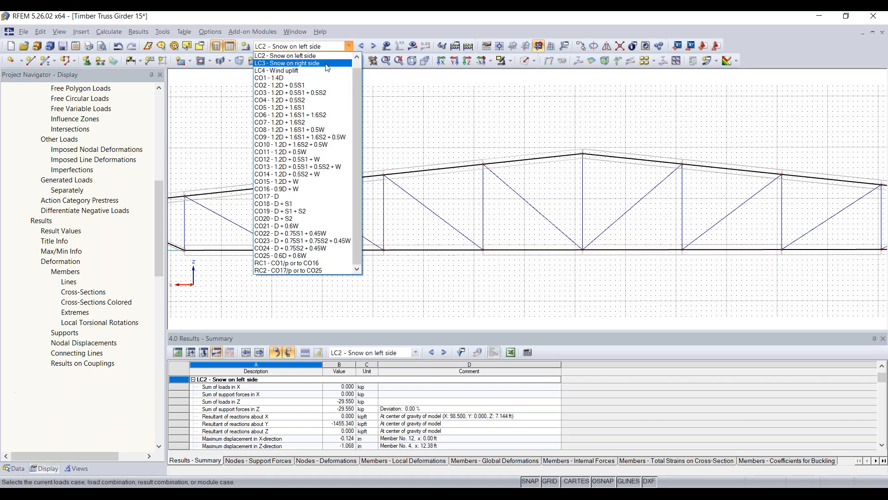
{"action": "left_click", "coordinate": [326, 58]}
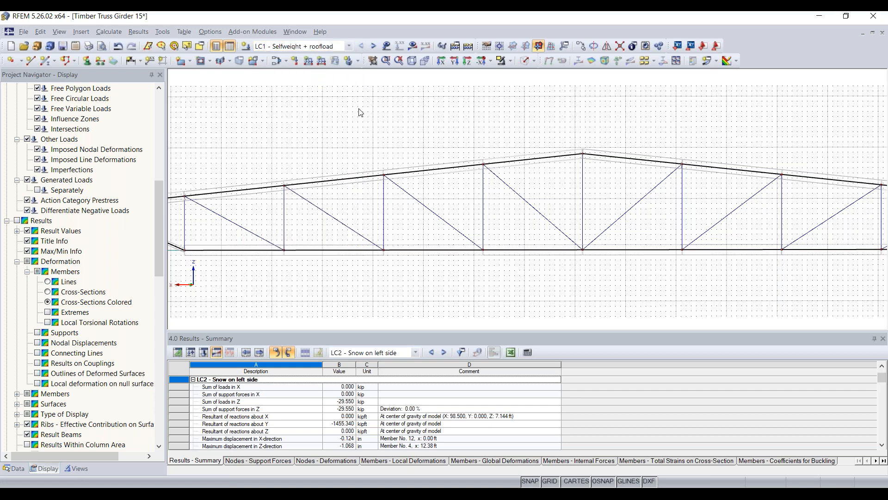
{"action": "scroll", "coordinate": [368, 117], "scroll_direction": "down", "scroll_amount": 3}
{"action": "middle_click_drag", "start_coordinate": [368, 117], "coordinate": [369, 118]}
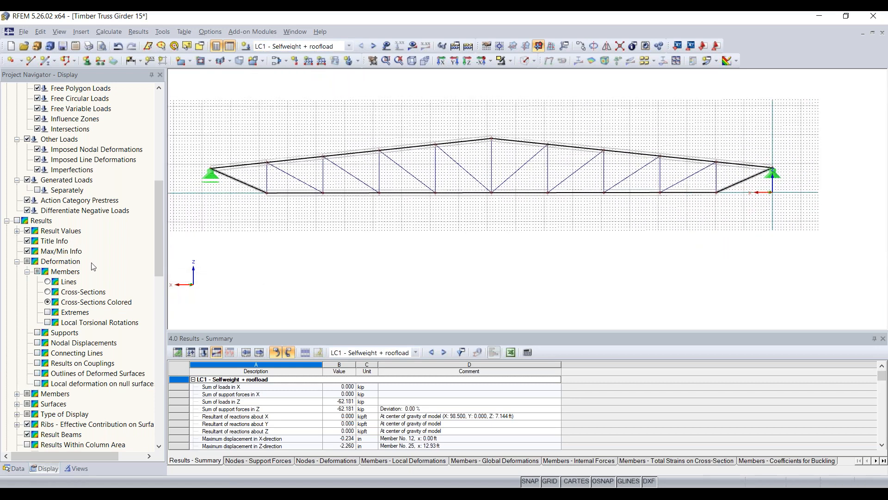
{"action": "scroll", "coordinate": [93, 335], "scroll_direction": "up", "scroll_amount": 7}
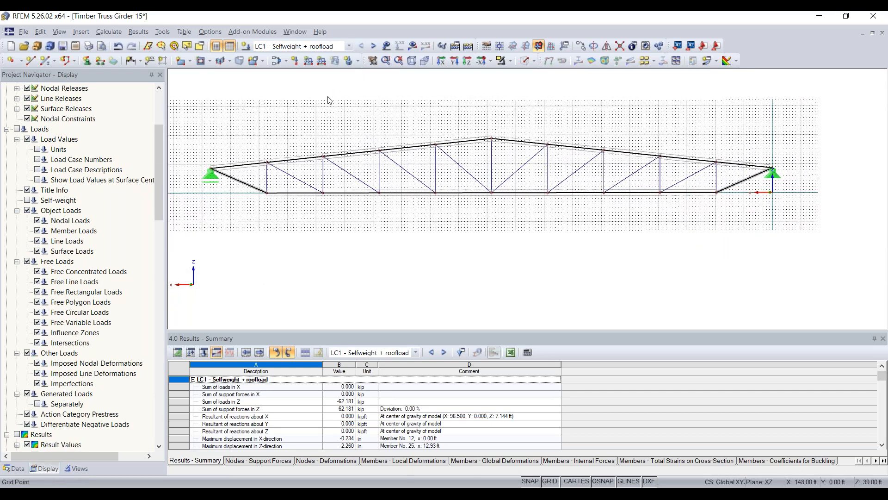
Show the LC1 results and compare the truss's global vertical deformation uz with the total deformation u.
{"action": "left_click", "coordinate": [412, 45]}
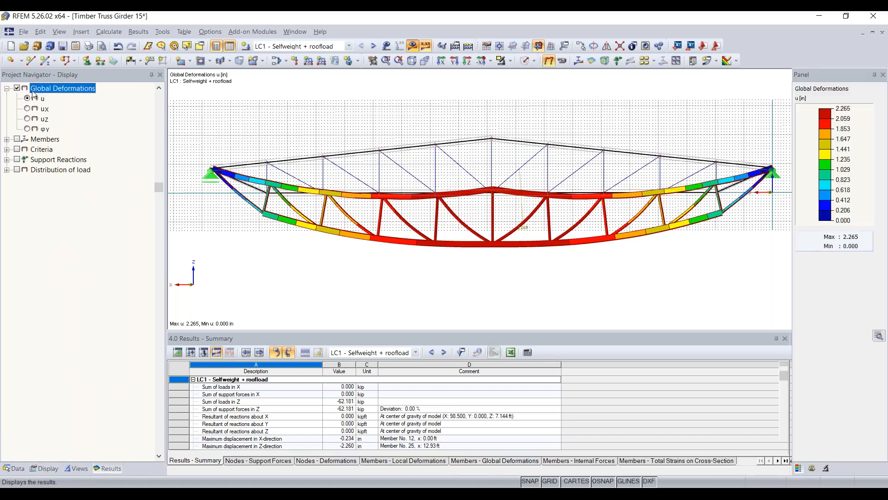
{"action": "middle_click_drag", "start_coordinate": [537, 271], "coordinate": [508, 270]}
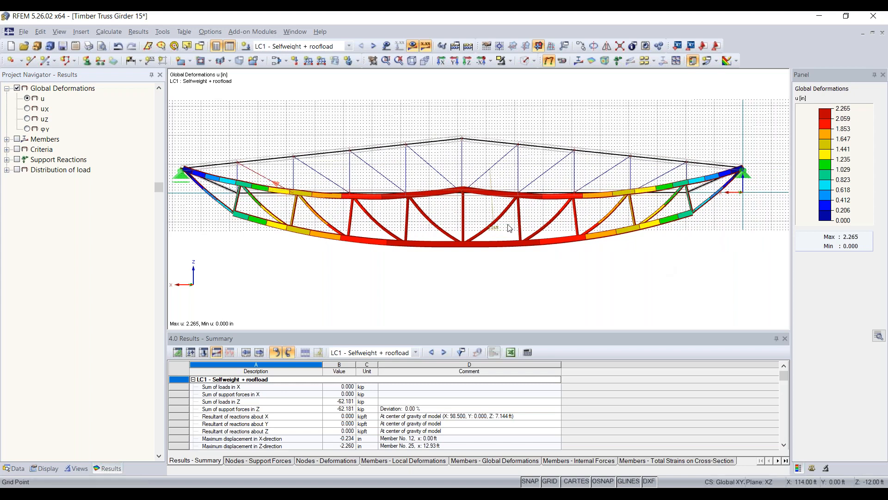
{"action": "left_click", "coordinate": [27, 118]}
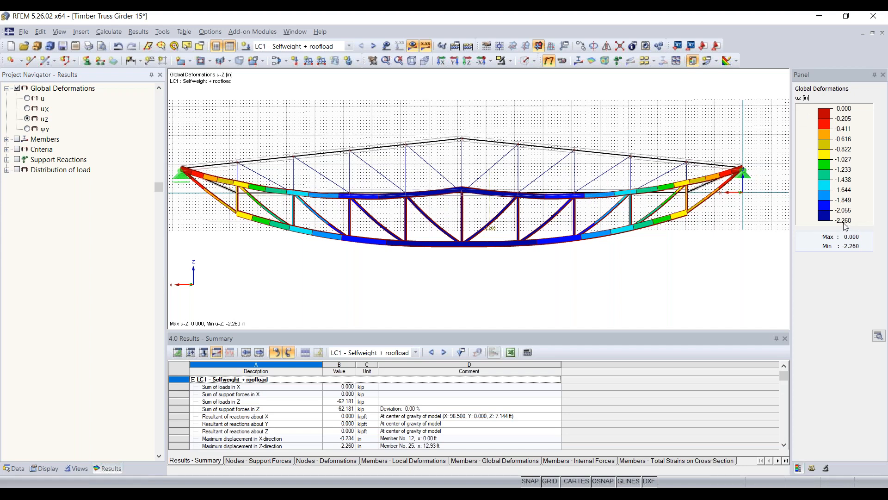
{"action": "left_click", "coordinate": [27, 98]}
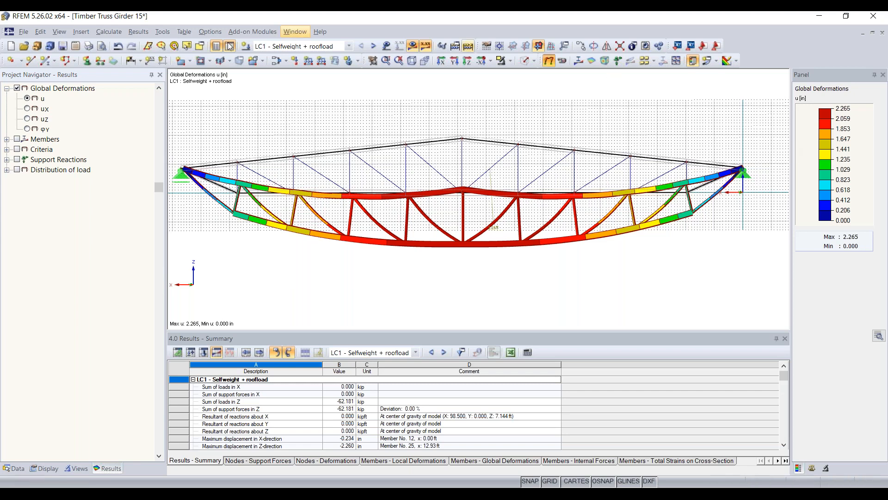
Display the members' axial force N diagrams and examine them along the middle of the lower chord.
{"action": "left_click", "coordinate": [7, 139]}
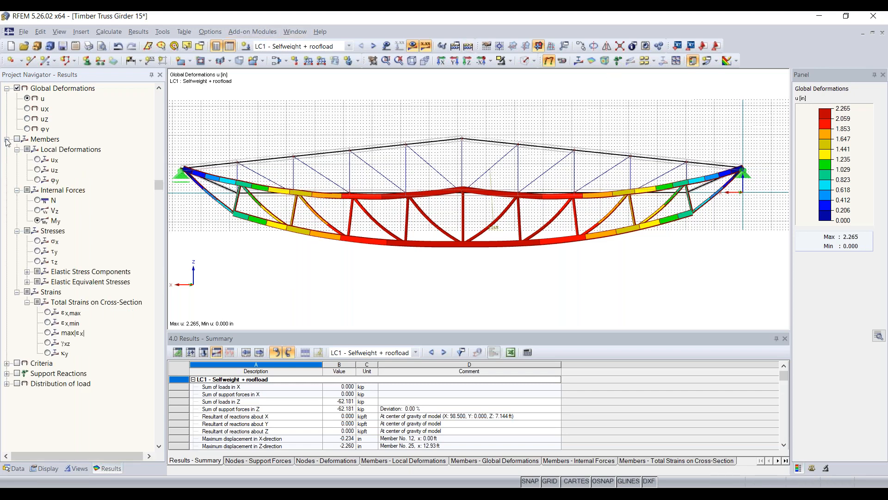
{"action": "left_click", "coordinate": [18, 139]}
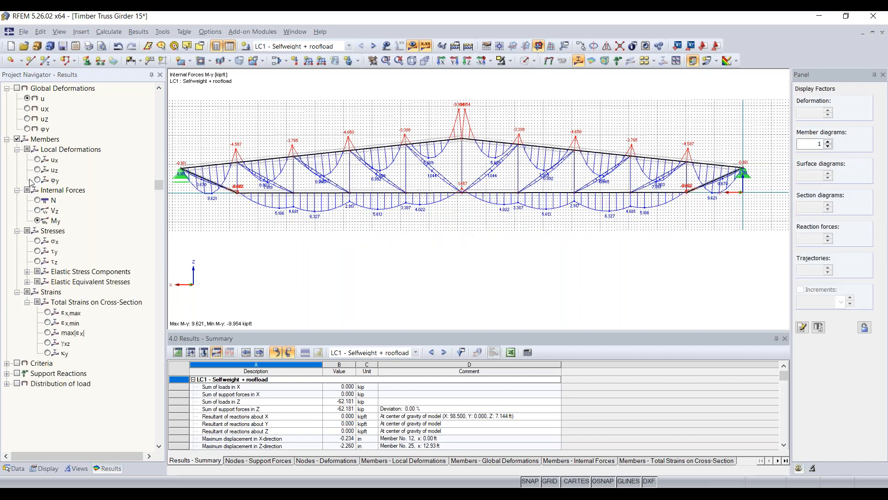
{"action": "left_click", "coordinate": [38, 200]}
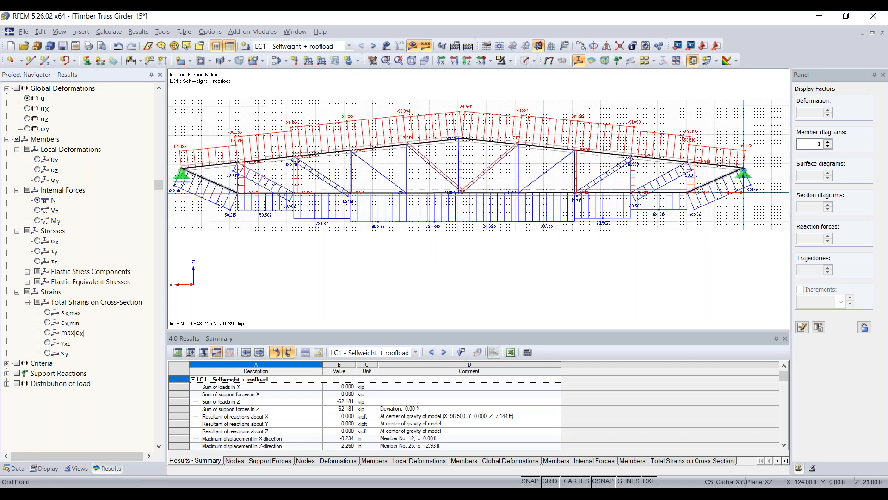
{"action": "scroll", "coordinate": [393, 134], "scroll_direction": "down", "scroll_amount": 1}
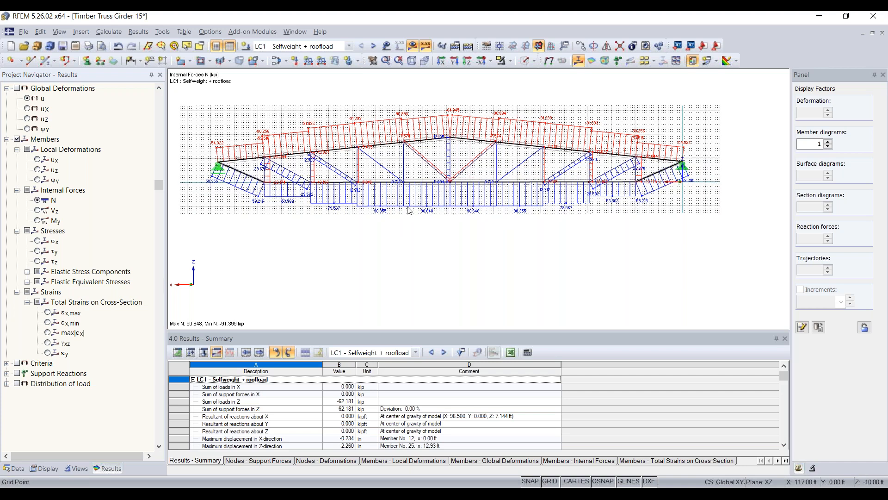
{"action": "scroll", "coordinate": [431, 215], "scroll_direction": "up", "scroll_amount": 1}
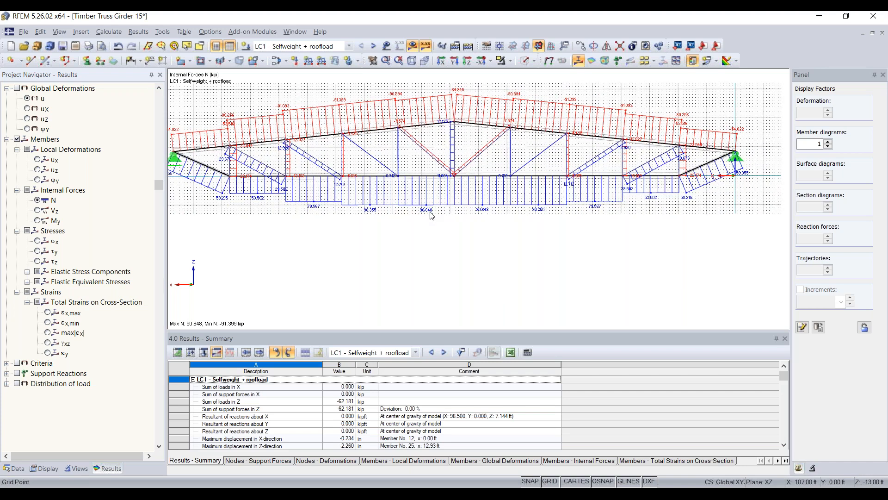
{"action": "scroll", "coordinate": [431, 215], "scroll_direction": "up", "scroll_amount": 1}
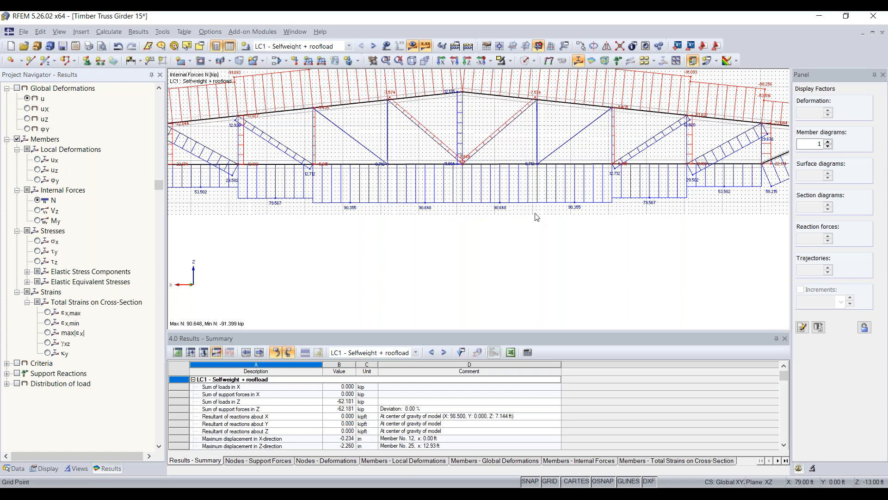
{"action": "scroll", "coordinate": [531, 208], "scroll_direction": "down", "scroll_amount": 1}
{"action": "scroll", "coordinate": [530, 208], "scroll_direction": "down", "scroll_amount": 1}
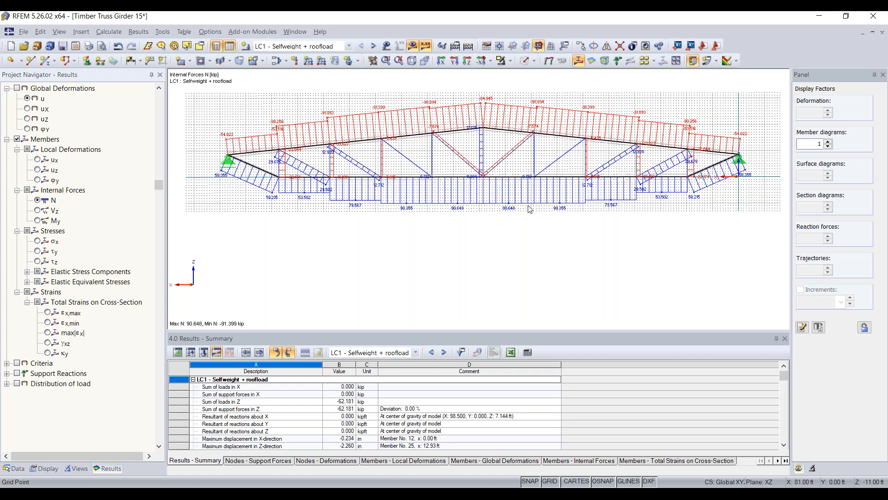
Examine the axial force diagrams of the end diagonal and adjoining members at the sliding support.
{"action": "scroll", "coordinate": [250, 167], "scroll_direction": "up", "scroll_amount": 5}
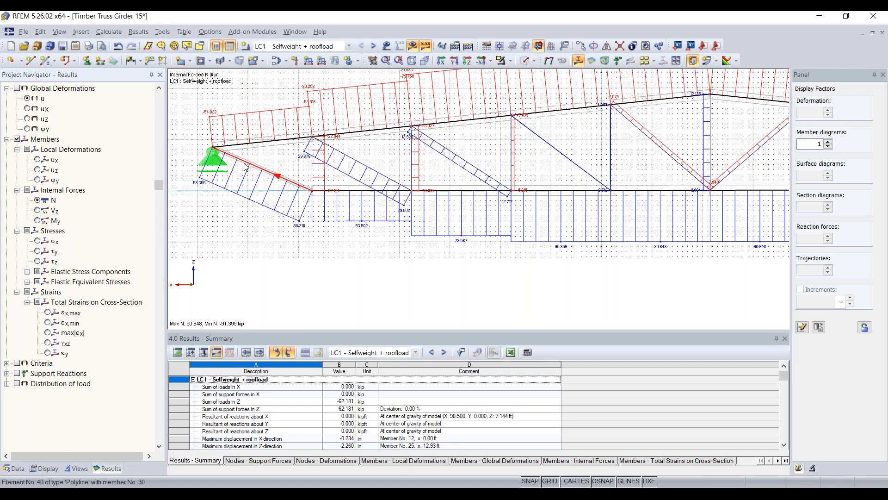
{"action": "middle_click_drag", "start_coordinate": [247, 182], "coordinate": [321, 226]}
{"action": "scroll", "coordinate": [306, 197], "scroll_direction": "up", "scroll_amount": 1}
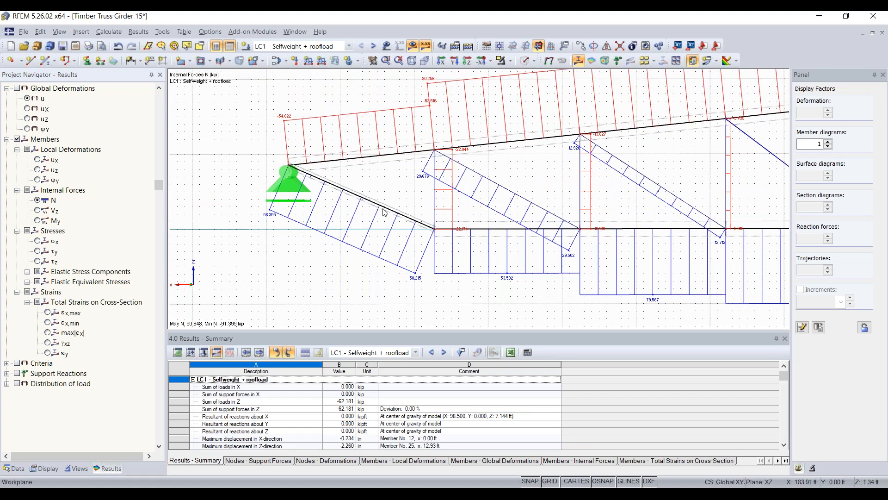
{"action": "scroll", "coordinate": [366, 207], "scroll_direction": "down", "scroll_amount": 1}
{"action": "scroll", "coordinate": [367, 206], "scroll_direction": "down", "scroll_amount": 3}
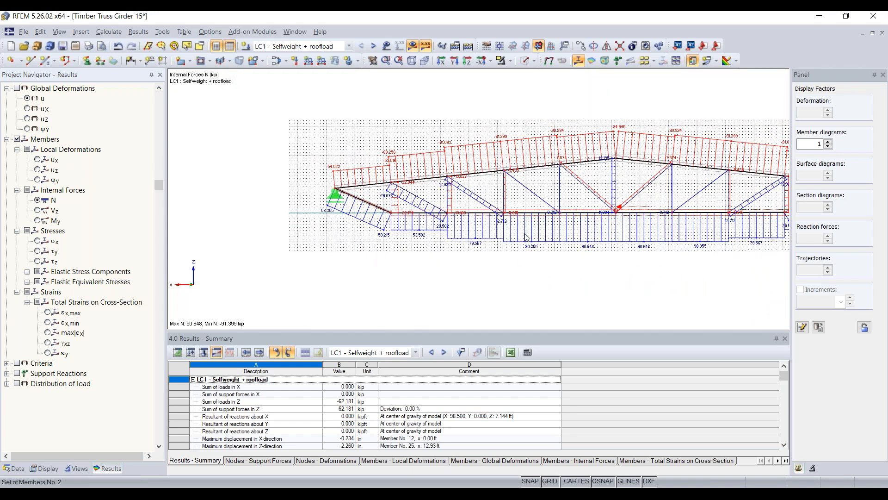
Examine the axial forces in the end diagonal and adjoining members at the opposite support, then review the whole truss.
{"action": "middle_click_drag", "start_coordinate": [648, 227], "coordinate": [444, 235]}
{"action": "scroll", "coordinate": [444, 235], "scroll_direction": "up", "scroll_amount": 6}
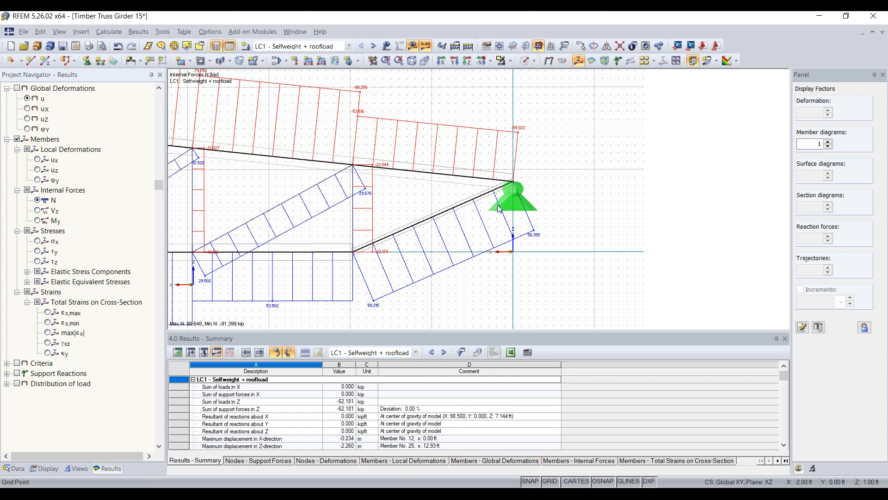
{"action": "left_click", "coordinate": [393, 235]}
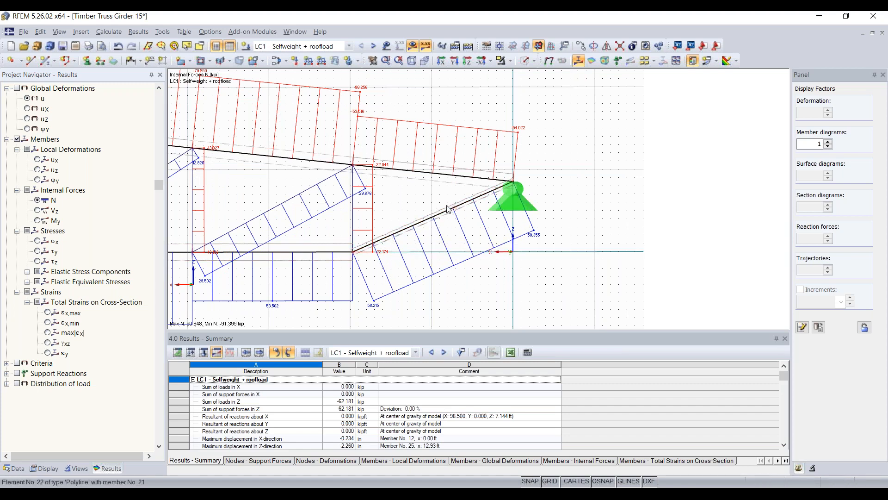
{"action": "scroll", "coordinate": [412, 230], "scroll_direction": "down", "scroll_amount": 2}
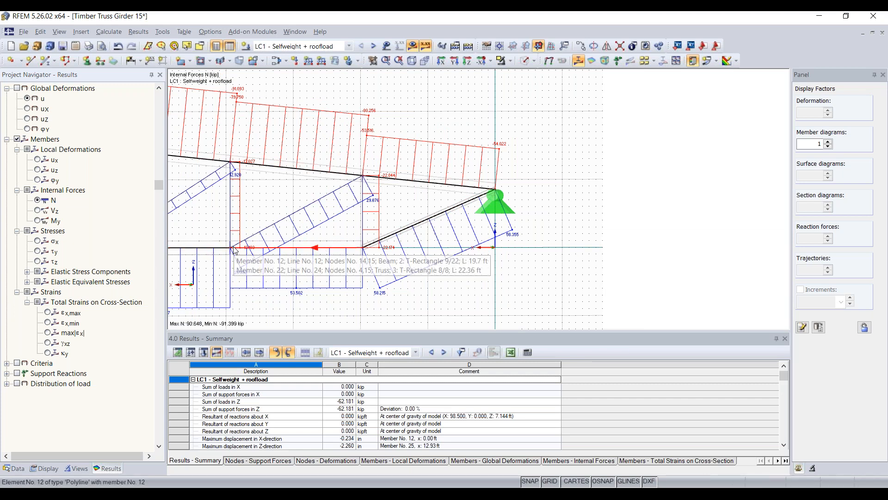
{"action": "scroll", "coordinate": [352, 246], "scroll_direction": "down", "scroll_amount": 5}
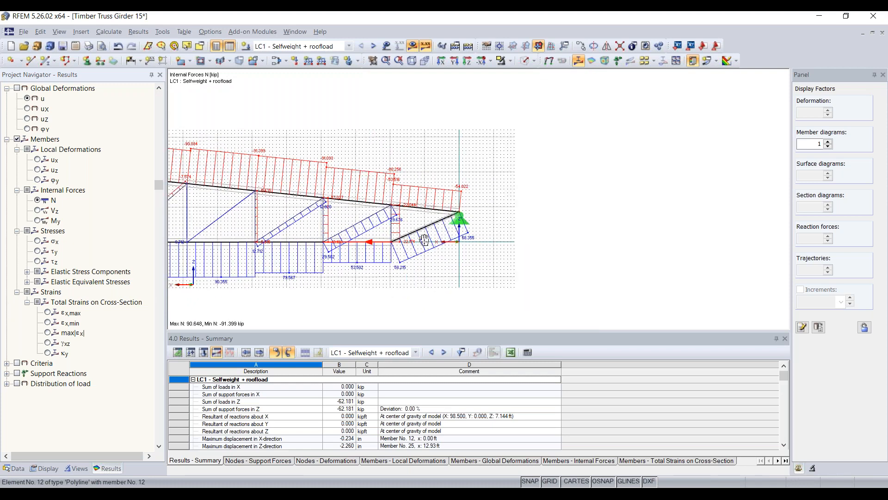
{"action": "scroll", "coordinate": [465, 239], "scroll_direction": "down", "scroll_amount": 1}
{"action": "middle_click_drag", "start_coordinate": [439, 241], "coordinate": [507, 236]}
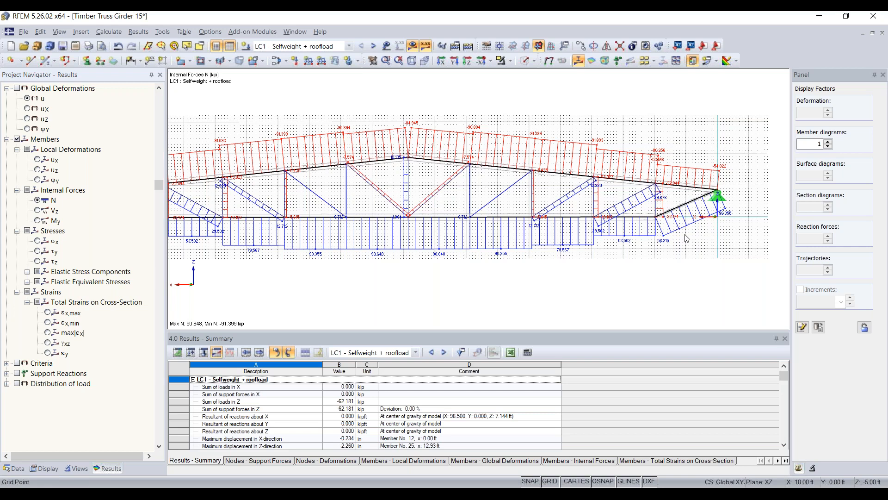
{"action": "scroll", "coordinate": [510, 227], "scroll_direction": "down", "scroll_amount": 2}
{"action": "middle_click_drag", "start_coordinate": [510, 227], "coordinate": [577, 218]}
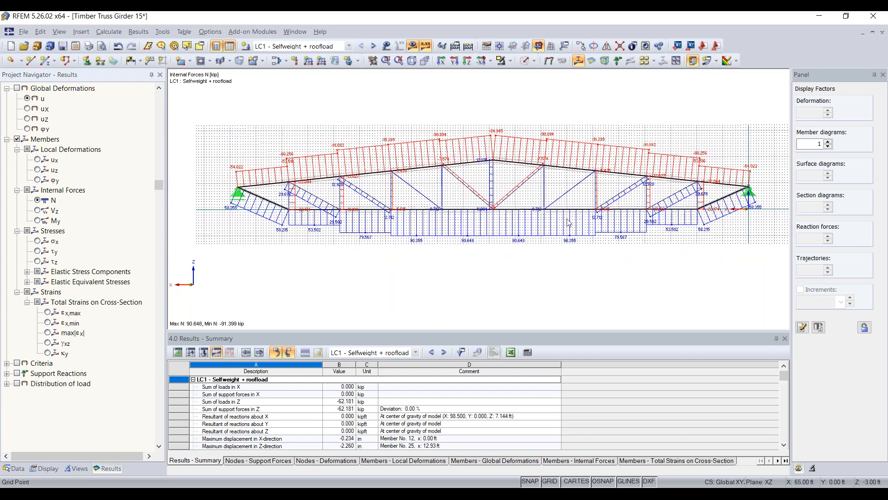
Display the members' shear force Vz diagrams, followed by the bending moment My diagrams.
{"action": "left_click", "coordinate": [38, 211]}
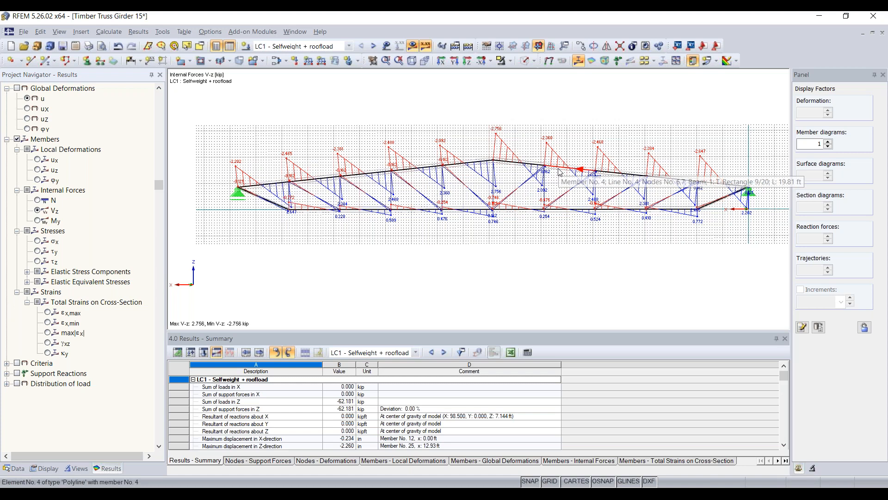
{"action": "left_click", "coordinate": [38, 221]}
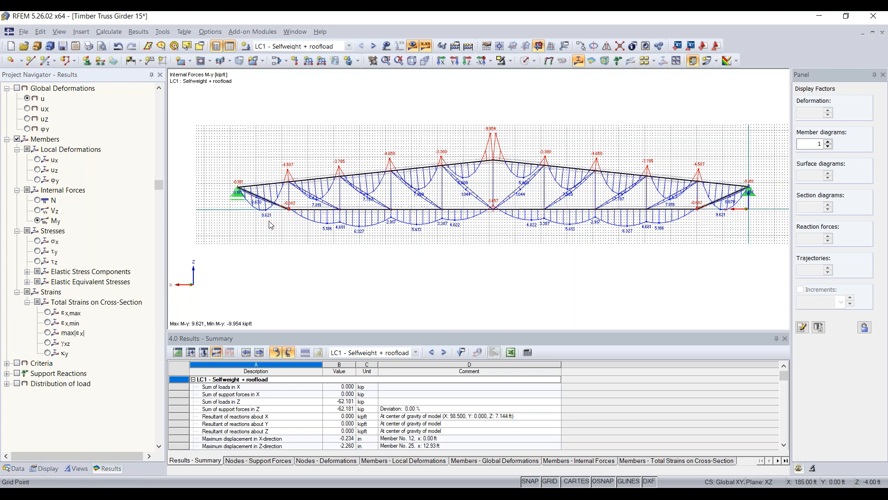
Add the support reactions to the displayed results and switch off the work plane grid.
{"action": "left_click", "coordinate": [17, 373]}
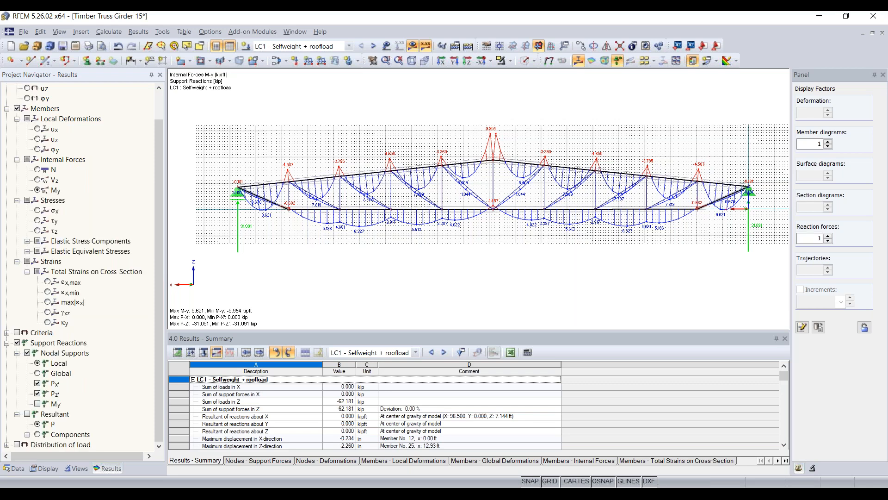
{"action": "middle_click_drag", "start_coordinate": [259, 240], "coordinate": [222, 251]}
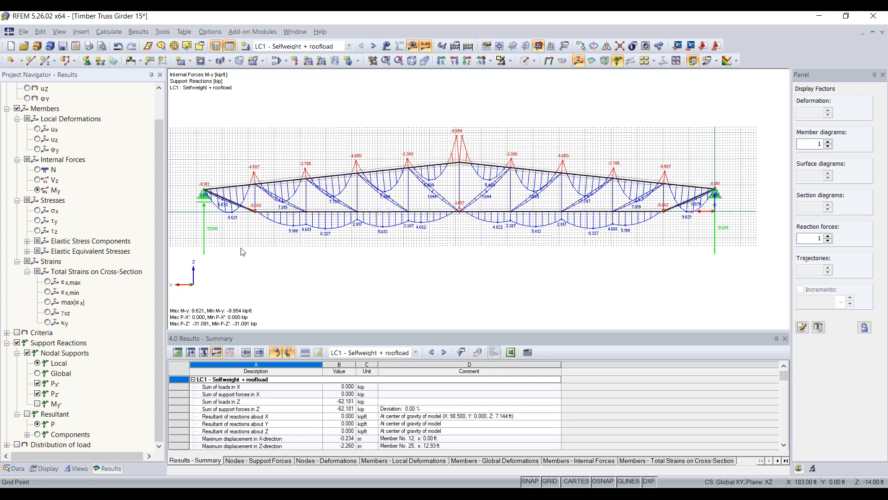
{"action": "left_click", "coordinate": [551, 481]}
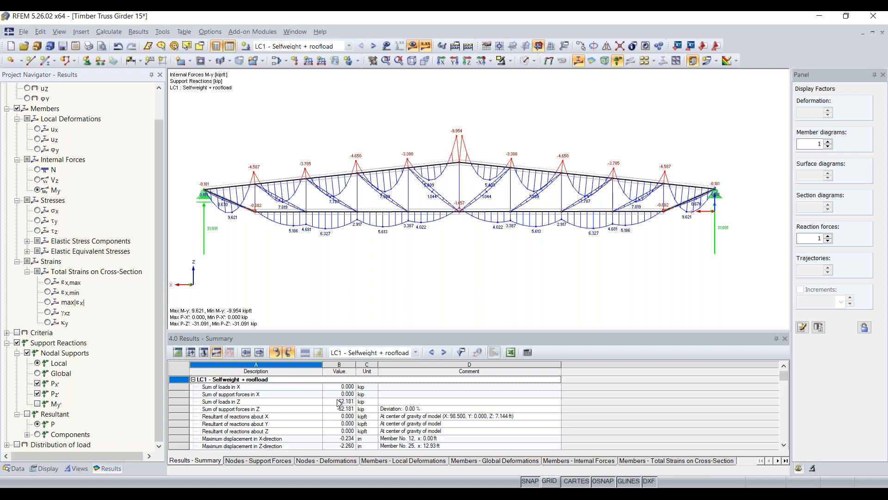
Compare the sum of loads in Z with the sum of support forces in Z, including the deviation, in the results summary.
{"action": "left_click", "coordinate": [215, 402]}
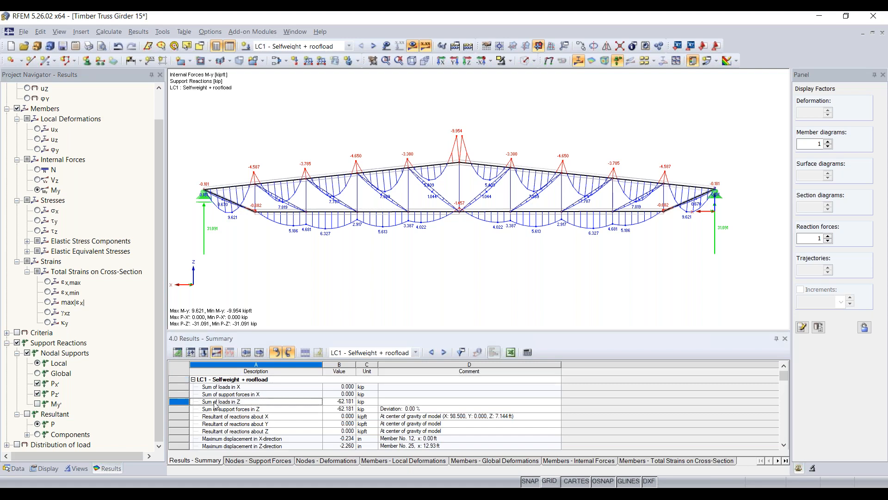
{"action": "left_click", "coordinate": [241, 410]}
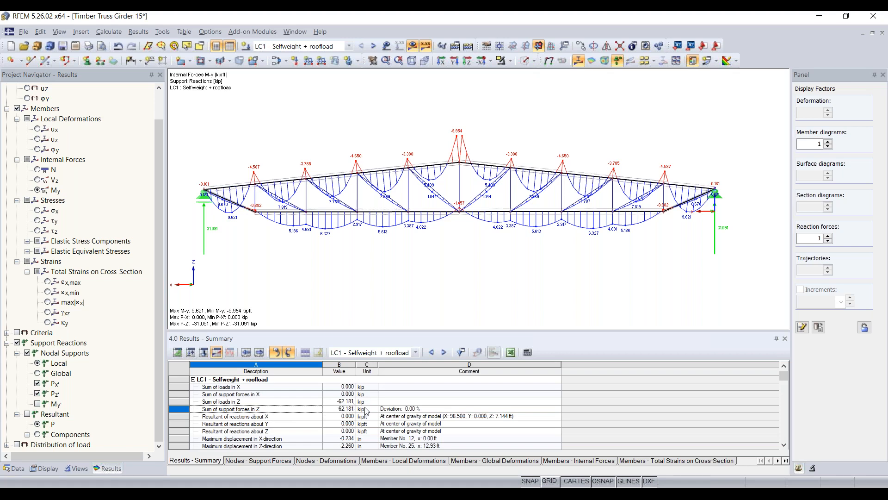
{"action": "left_click", "coordinate": [342, 403]}
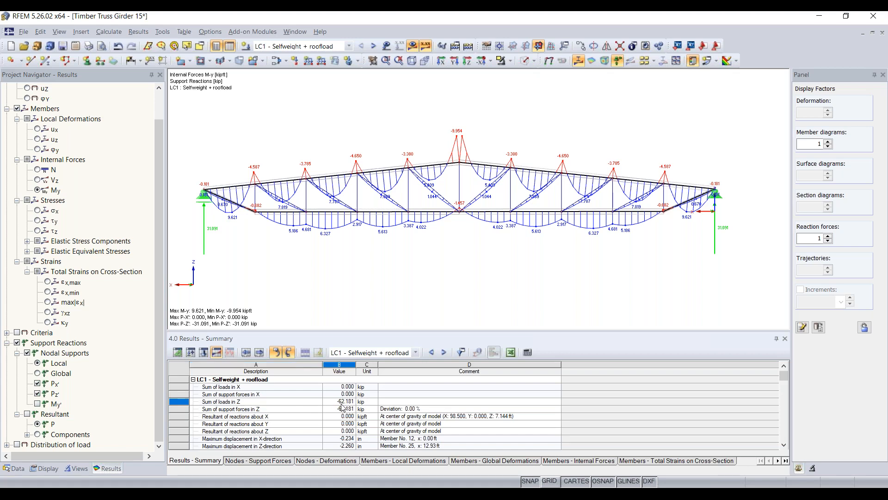
{"action": "left_click", "coordinate": [343, 409]}
{"action": "left_click", "coordinate": [409, 410]}
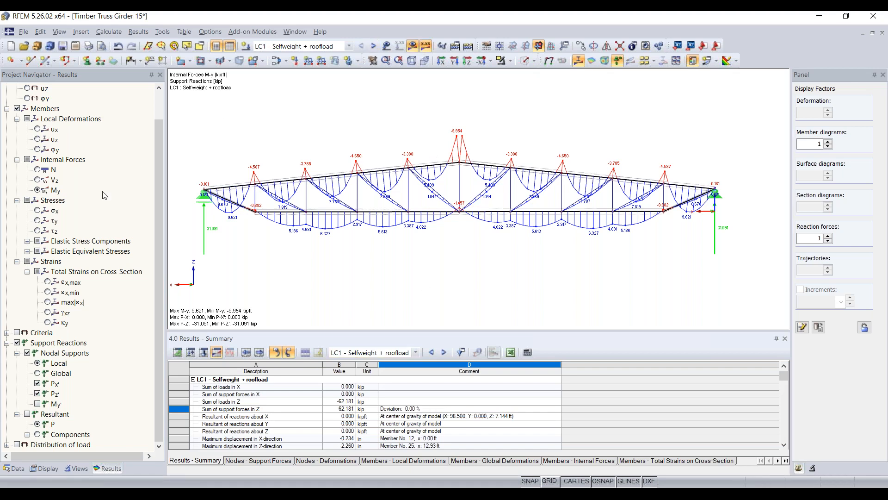
Switch the member internal force diagrams back to the axial force N.
{"action": "scroll", "coordinate": [60, 186], "scroll_direction": "up", "scroll_amount": 1}
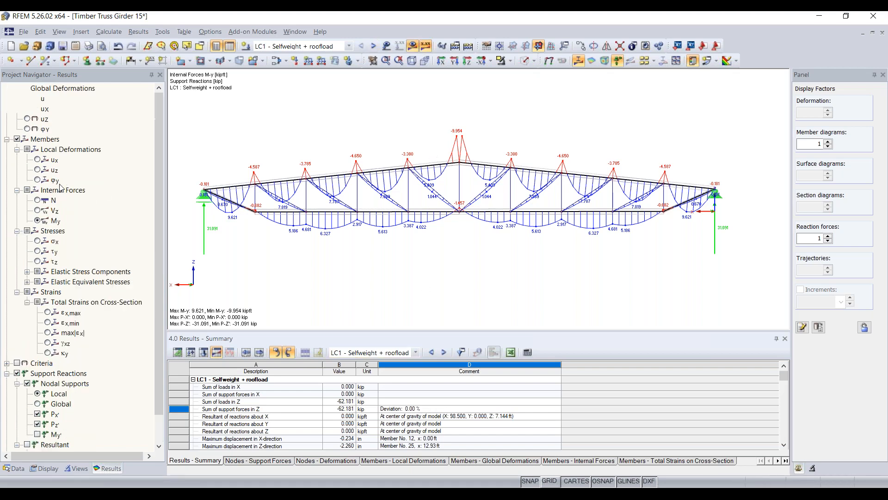
{"action": "left_click", "coordinate": [37, 199]}
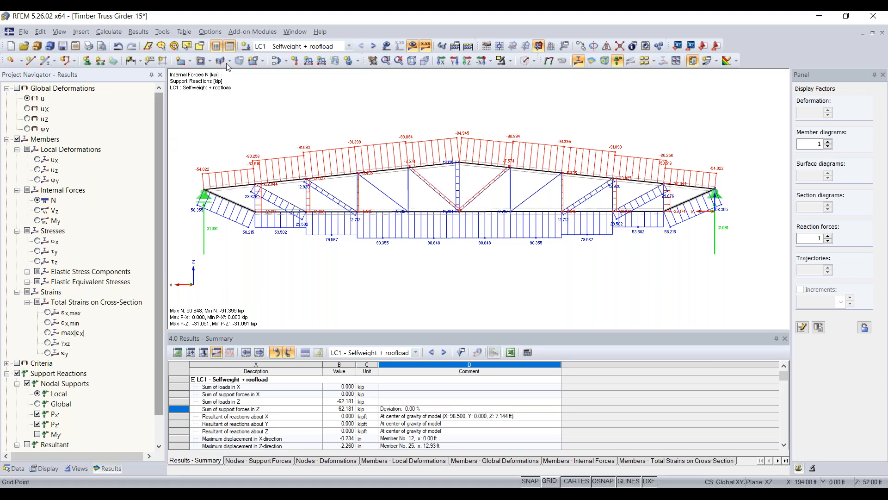
Look through the available timber design add-ons and the add-on modules listed in the project data, including the favorites.
{"action": "left_click", "coordinate": [250, 37]}
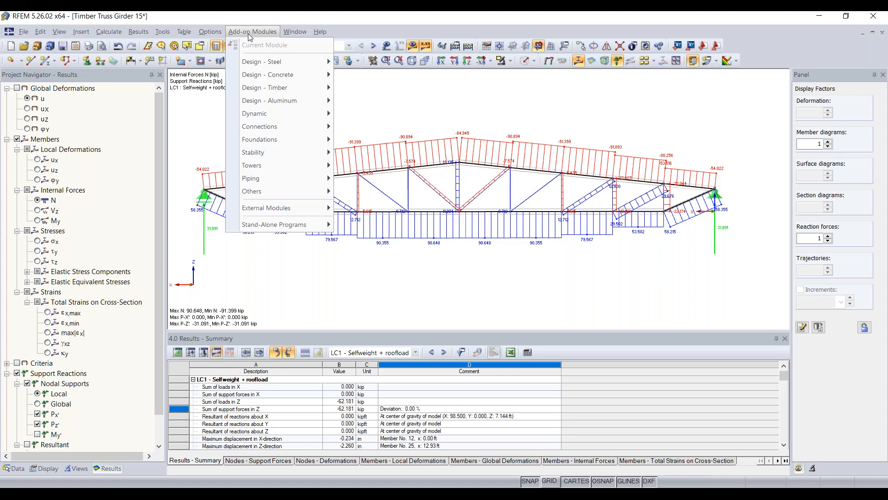
{"action": "mouse_move", "coordinate": [268, 90]}
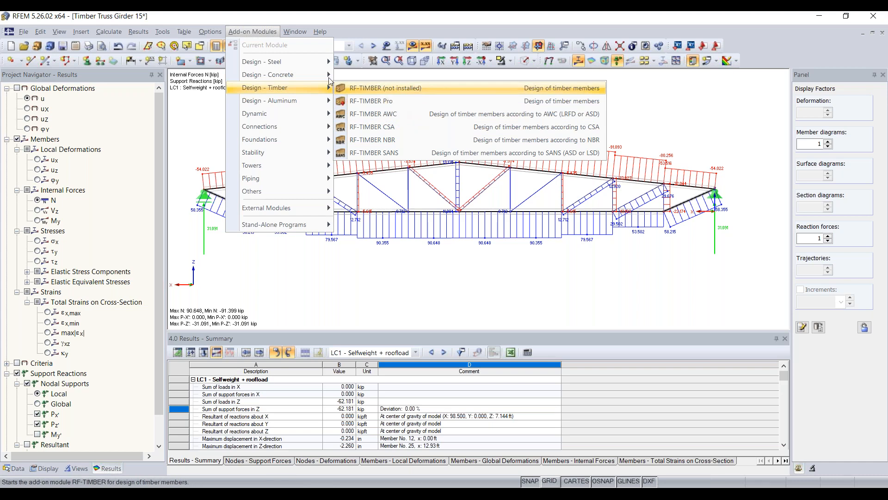
{"action": "left_click", "coordinate": [268, 32]}
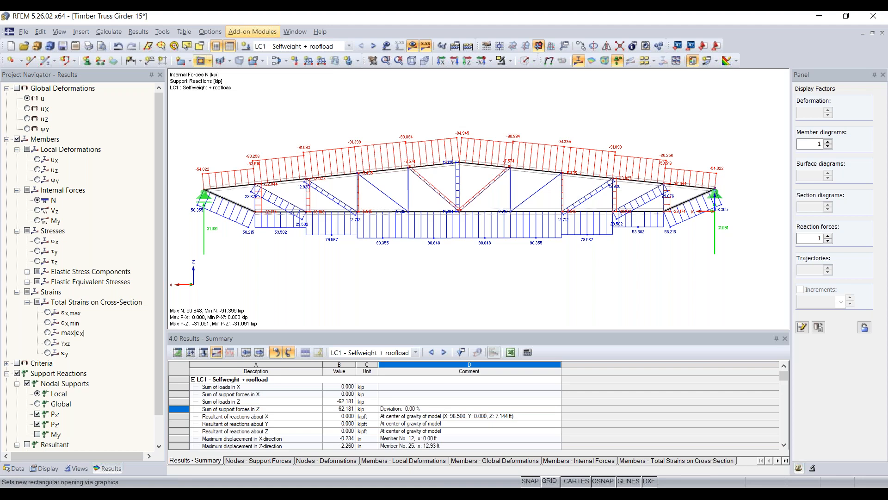
{"action": "left_click", "coordinate": [18, 469]}
{"action": "scroll", "coordinate": [79, 357], "scroll_direction": "down", "scroll_amount": 8}
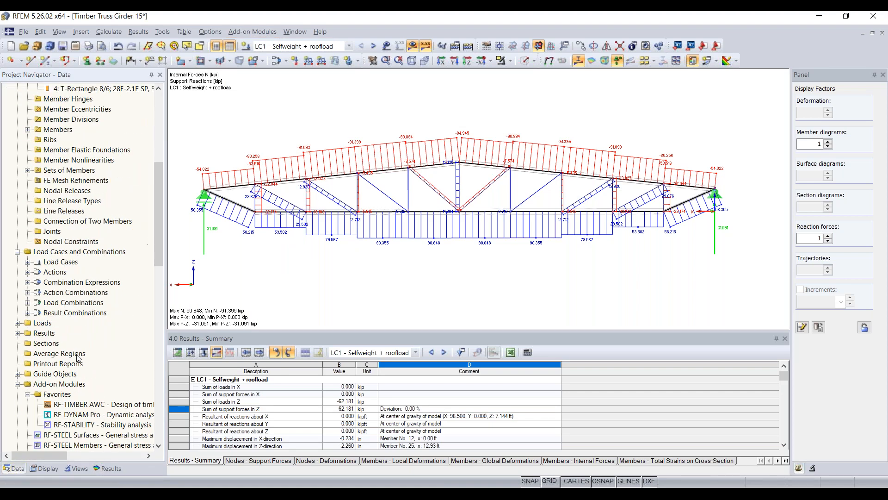
{"action": "scroll", "coordinate": [78, 358], "scroll_direction": "down", "scroll_amount": 10}
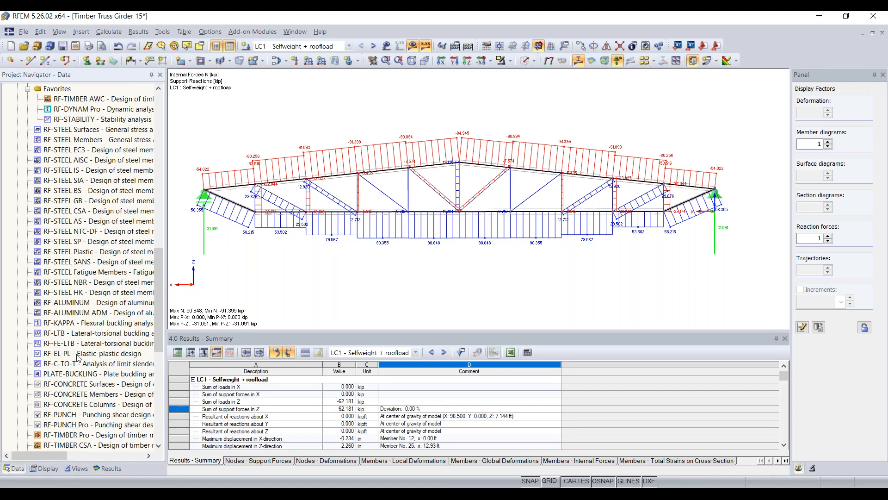
{"action": "scroll", "coordinate": [105, 229], "scroll_direction": "down", "scroll_amount": 5}
{"action": "scroll", "coordinate": [91, 339], "scroll_direction": "up", "scroll_amount": 5}
{"action": "scroll", "coordinate": [98, 295], "scroll_direction": "up", "scroll_amount": 7}
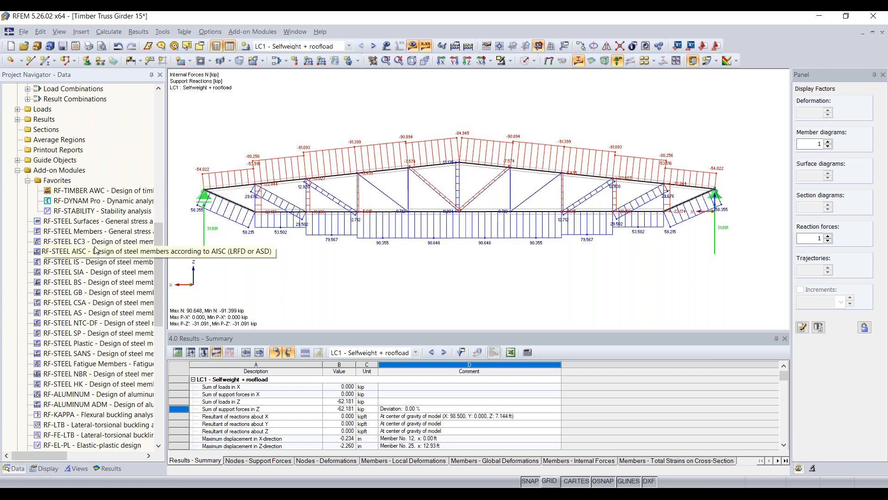
{"action": "scroll", "coordinate": [96, 250], "scroll_direction": "down", "scroll_amount": 5}
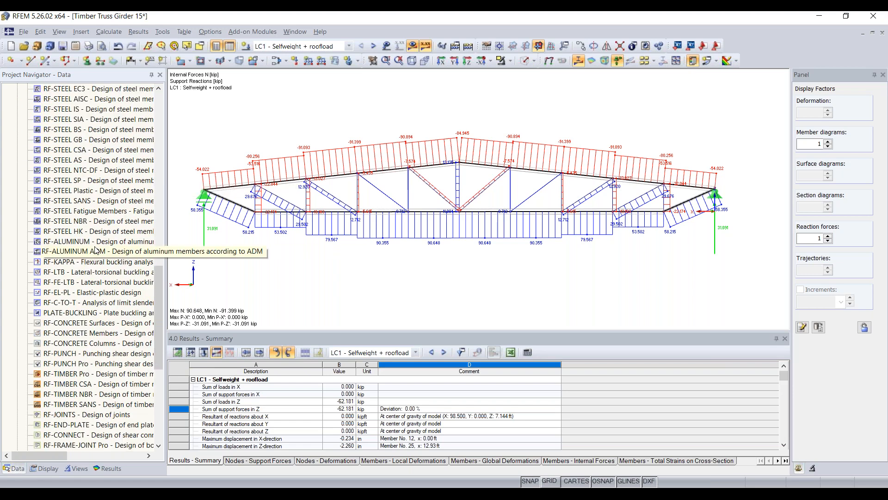
Add RF-ALUMINUM to the favorite add-on modules and remove it from the favorites again.
{"action": "right_click", "coordinate": [96, 241]}
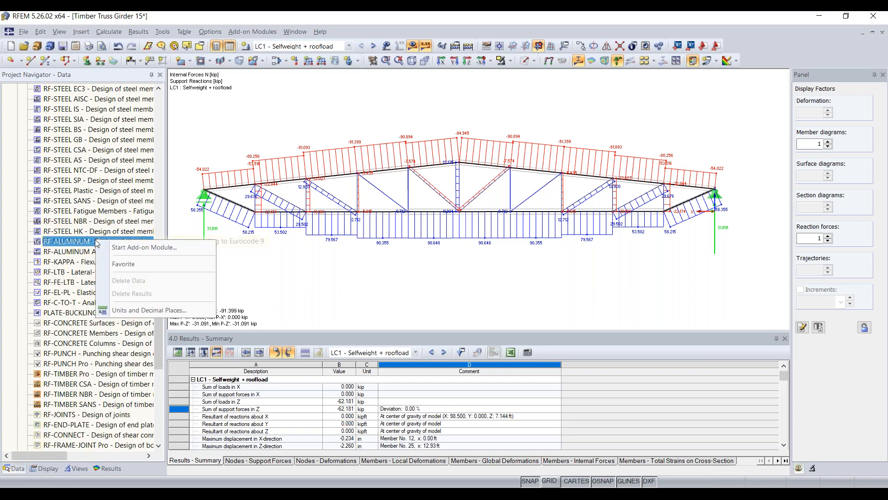
{"action": "left_click", "coordinate": [124, 264]}
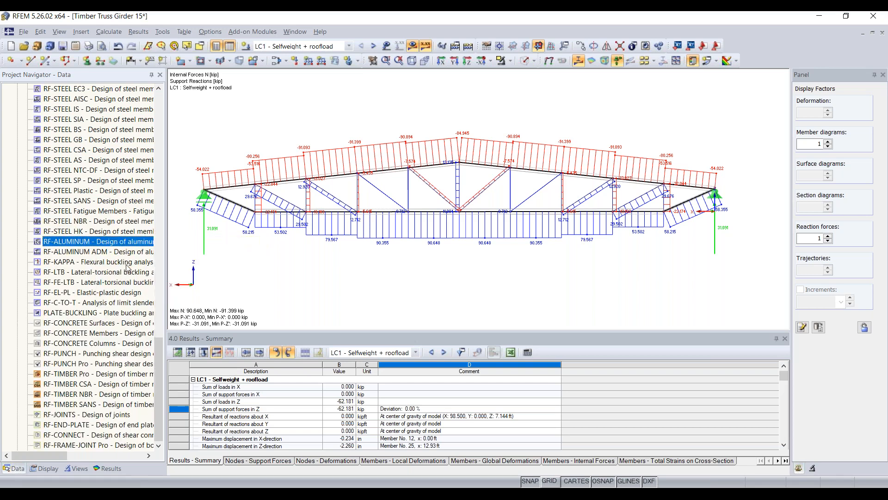
{"action": "scroll", "coordinate": [102, 282], "scroll_direction": "up", "scroll_amount": 8}
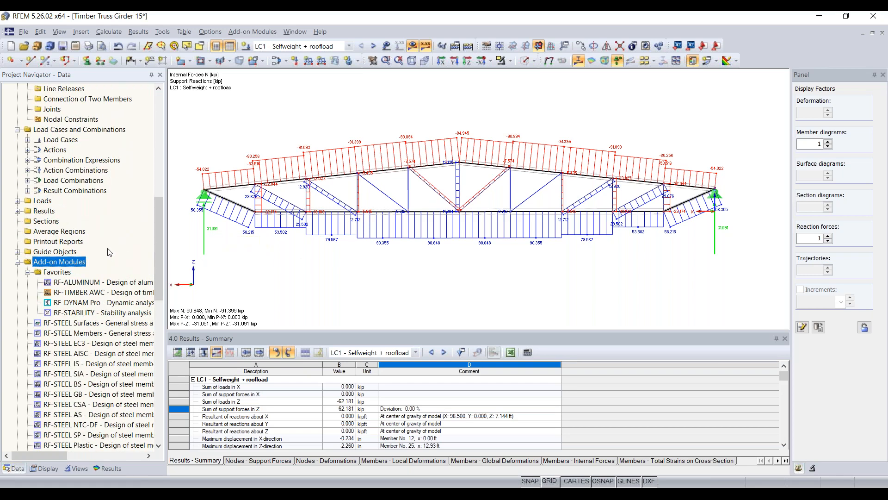
{"action": "right_click", "coordinate": [88, 282]}
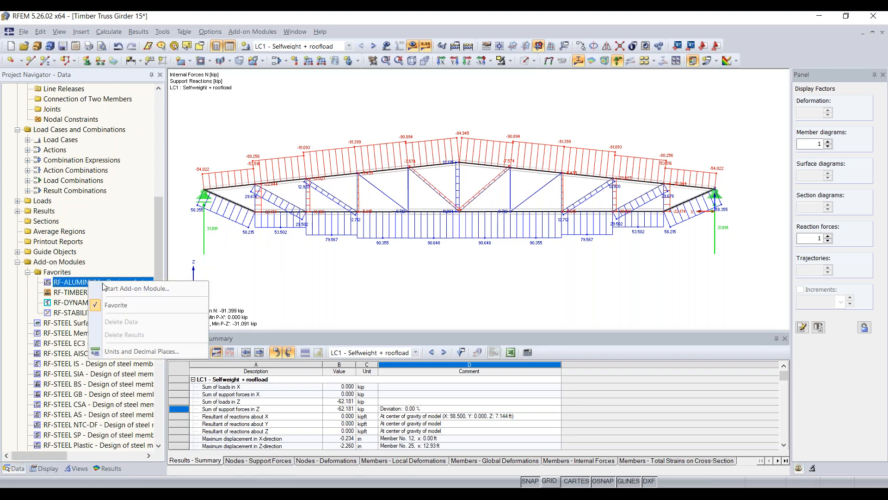
{"action": "left_click", "coordinate": [147, 309]}
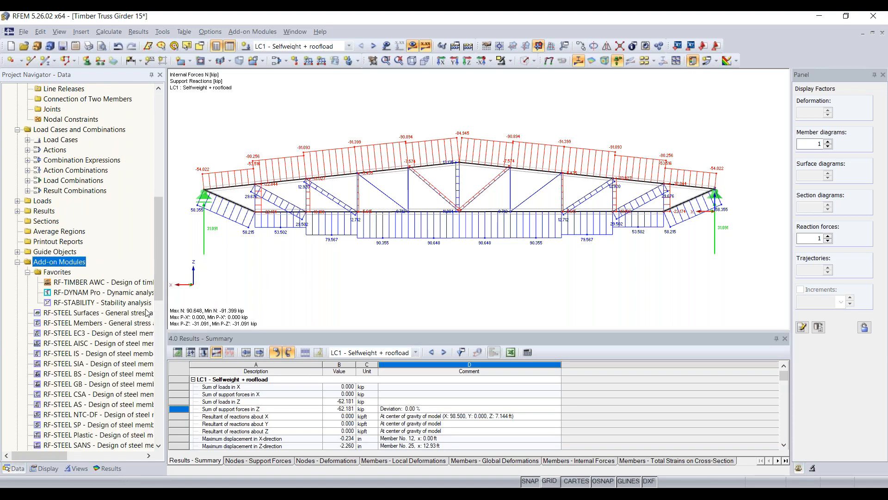
Start the RF-TIMBER AWC add-on module and show the general data of design case CA1.
{"action": "double_click", "coordinate": [94, 285]}
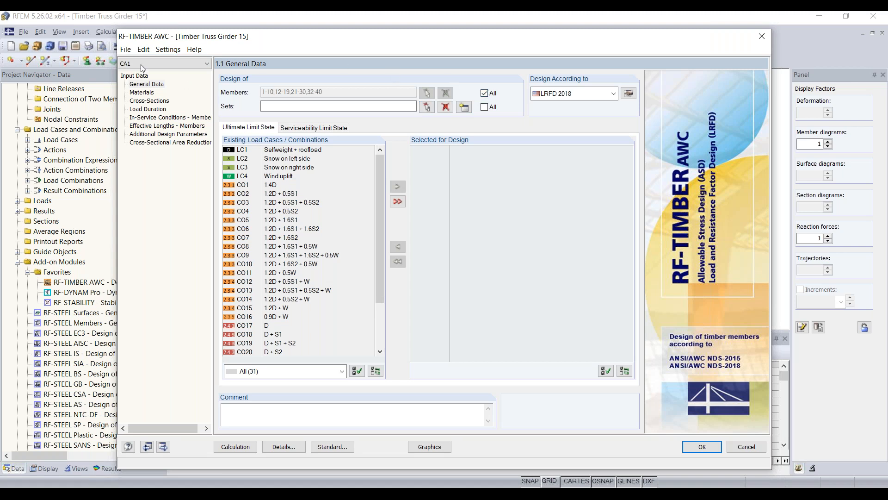
{"action": "left_click_drag", "start_coordinate": [313, 38], "coordinate": [302, 36]}
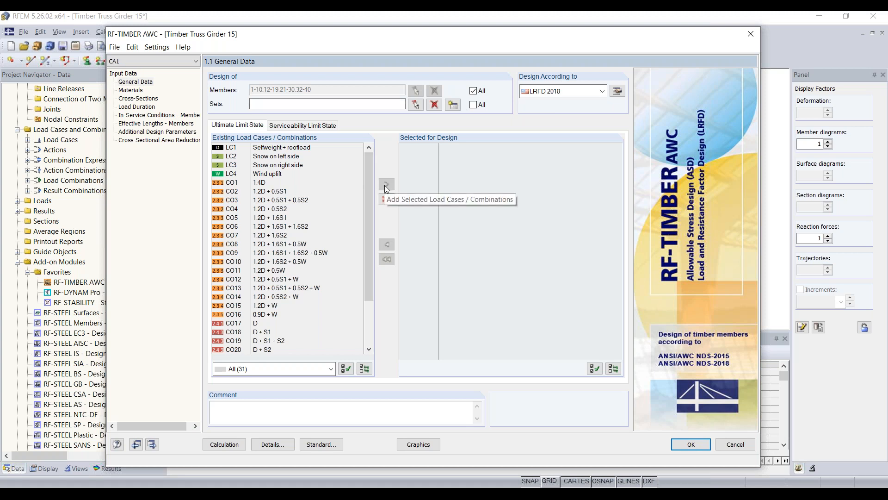
{"action": "left_click", "coordinate": [144, 82]}
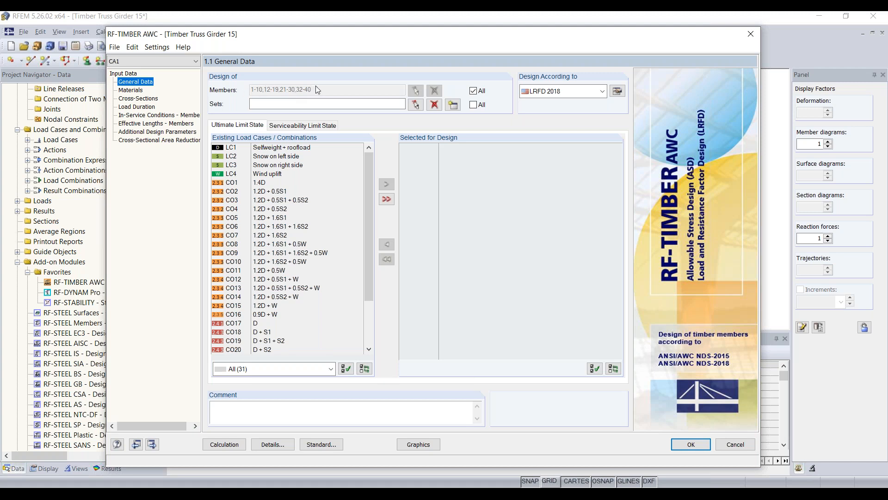
Clear the individual members from the design, include all sets of members, and choose LRFD 2018 as the design standard.
{"action": "left_click", "coordinate": [473, 92]}
{"action": "left_click", "coordinate": [474, 92]}
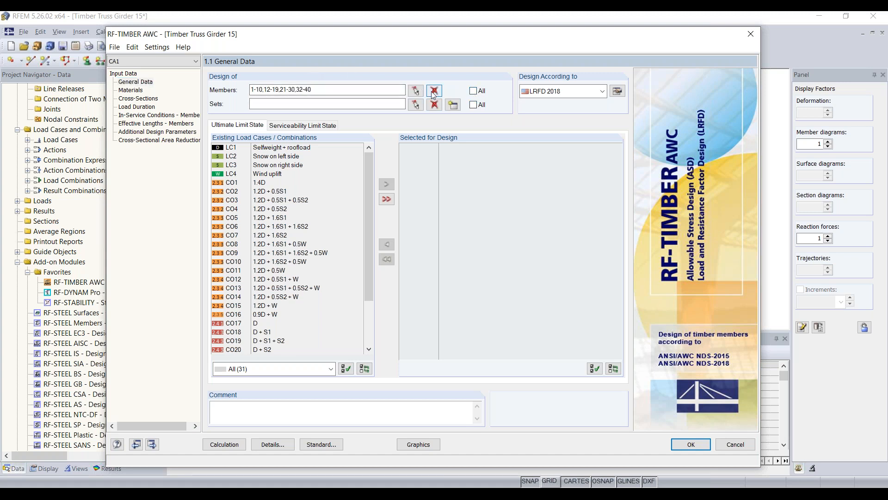
{"action": "left_click", "coordinate": [434, 91]}
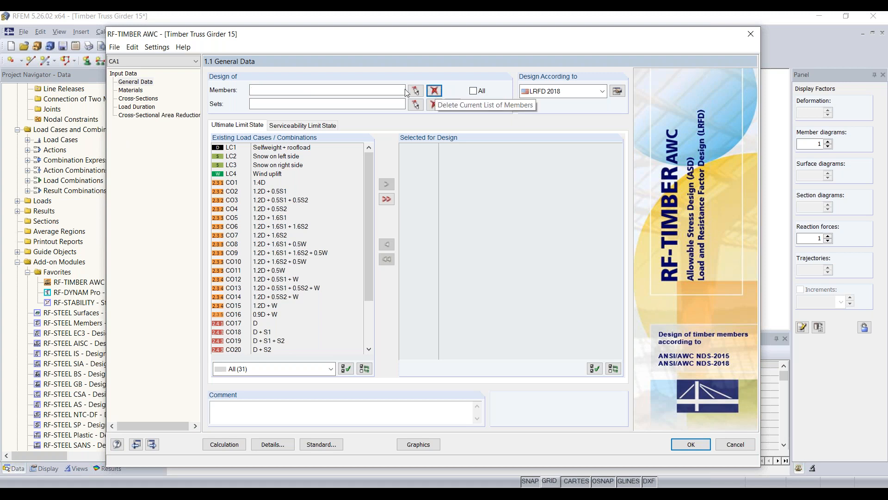
{"action": "left_click", "coordinate": [476, 105]}
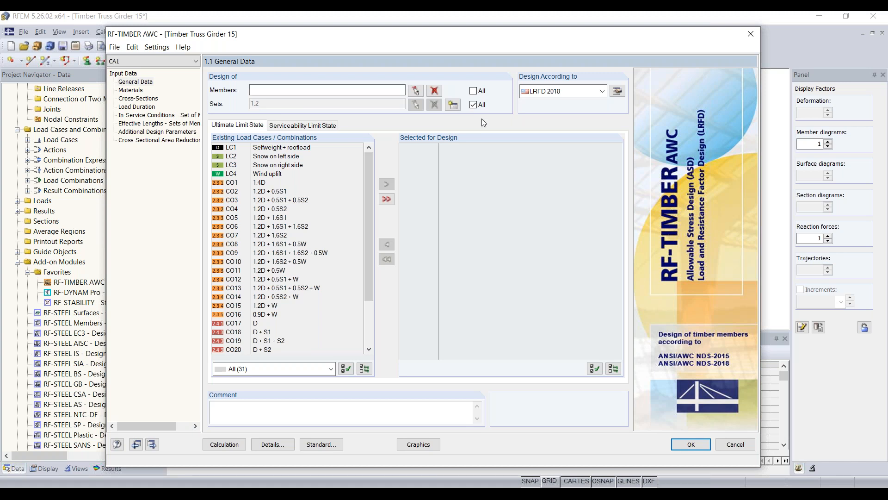
{"action": "left_click", "coordinate": [572, 95]}
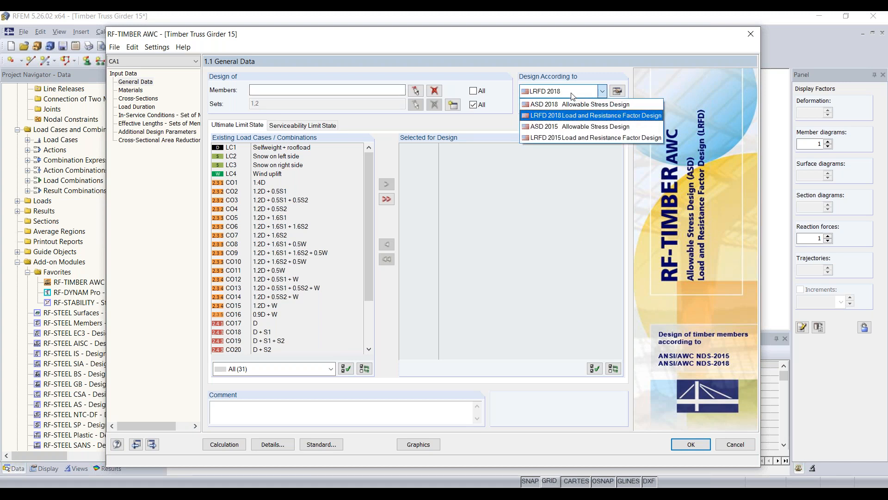
{"action": "left_click", "coordinate": [578, 115]}
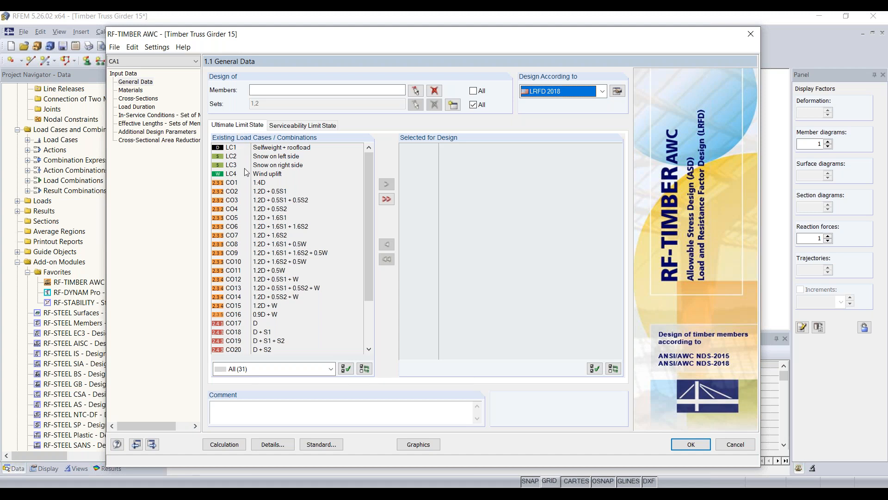
Add load combinations CO1 to CO16 to the ultimate limit state design.
{"action": "left_click", "coordinate": [247, 183]}
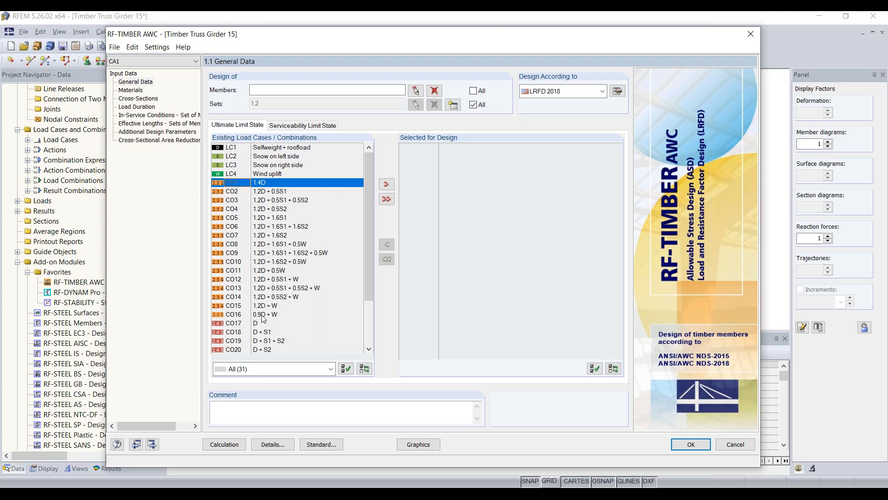
{"action": "left_click", "coordinate": [262, 315], "text": "shift"}
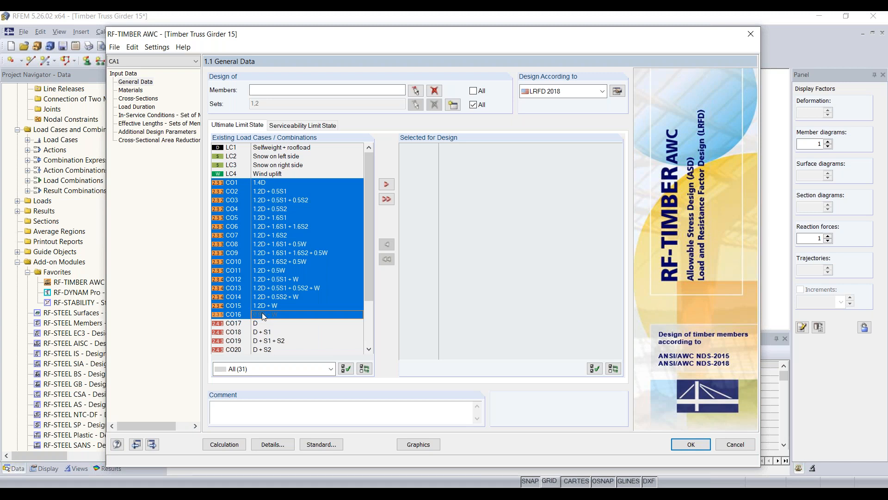
{"action": "left_click", "coordinate": [386, 184]}
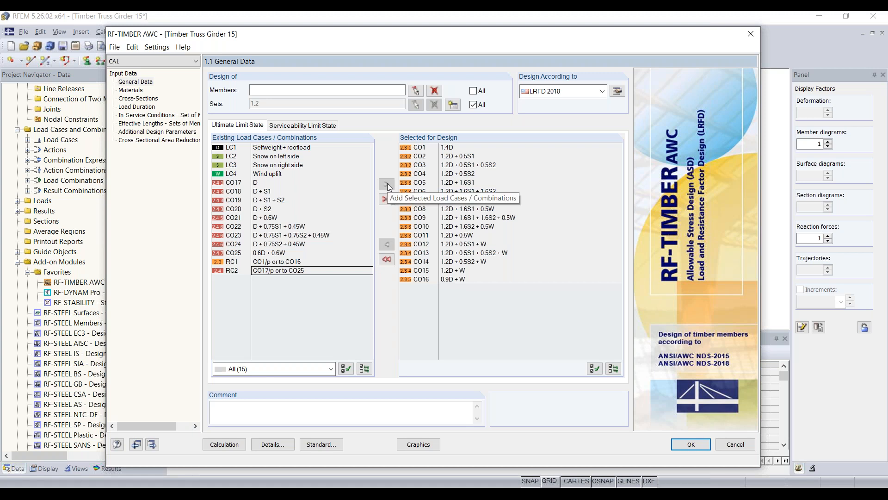
{"action": "left_click", "coordinate": [256, 263]}
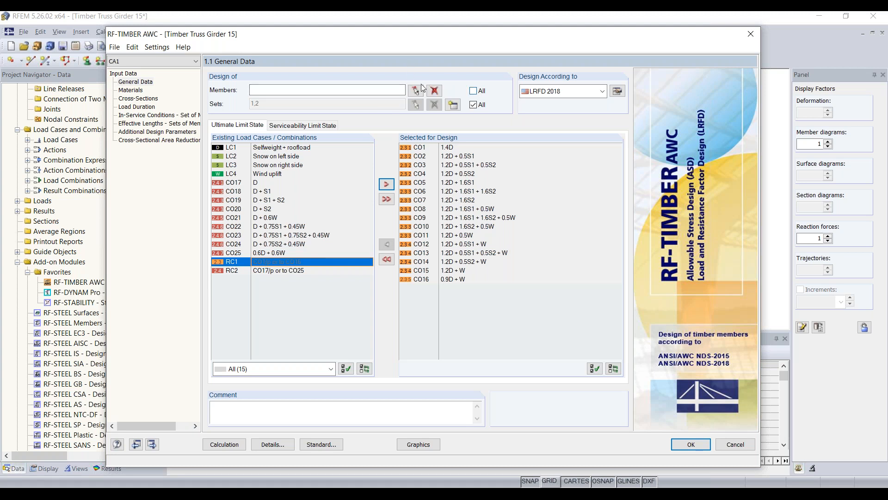
Review the properties of material 2, 28F-2.1E SP, and the cross-sections used in the timber design.
{"action": "left_click", "coordinate": [138, 91]}
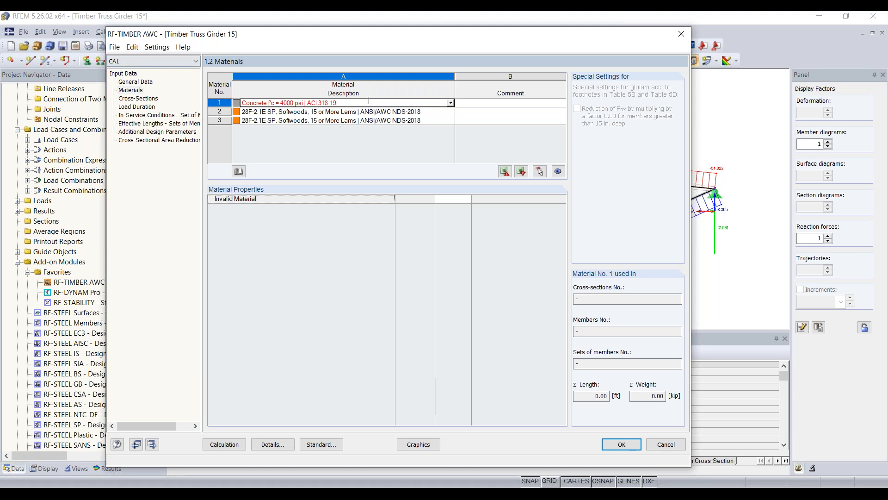
{"action": "left_click", "coordinate": [306, 111]}
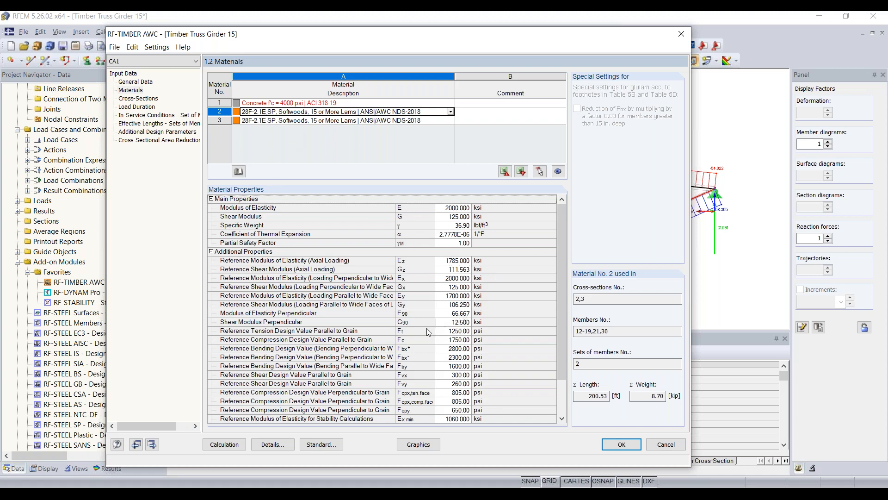
{"action": "scroll", "coordinate": [428, 331], "scroll_direction": "down", "scroll_amount": 2}
{"action": "scroll", "coordinate": [393, 348], "scroll_direction": "up", "scroll_amount": 2}
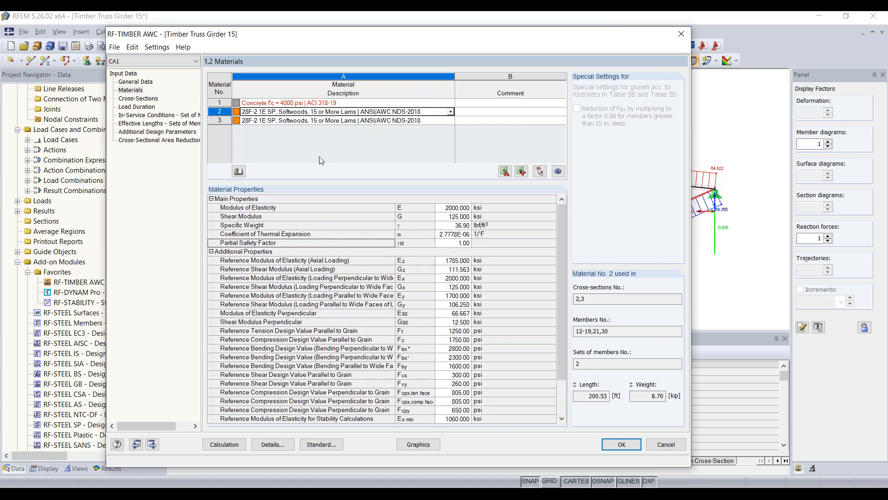
{"action": "left_click", "coordinate": [134, 99]}
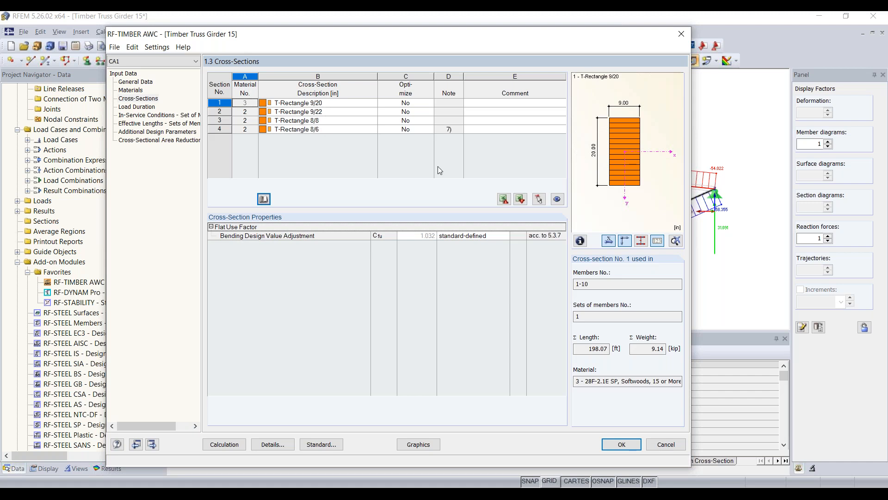
{"action": "left_click", "coordinate": [320, 105]}
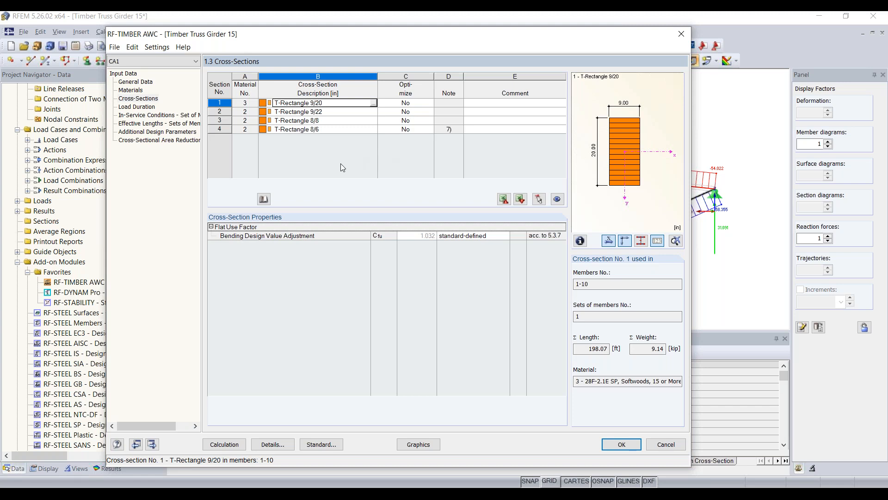
Compare the load duration time effect factors for user-defined settings with those based on design situation or shortest load duration.
{"action": "left_click", "coordinate": [134, 107]}
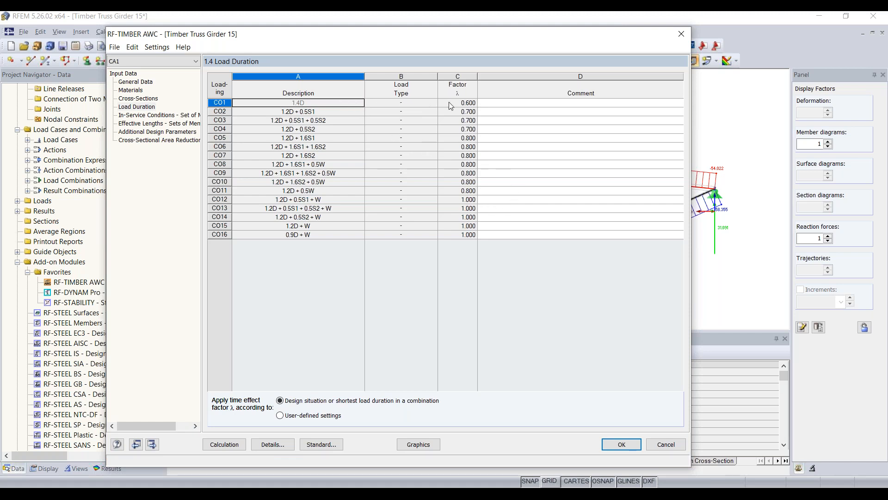
{"action": "left_click", "coordinate": [424, 107]}
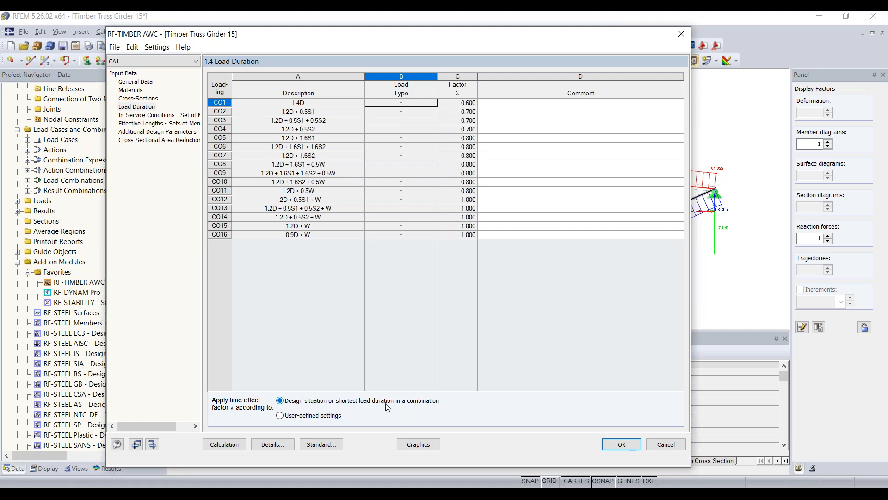
{"action": "left_click", "coordinate": [323, 415]}
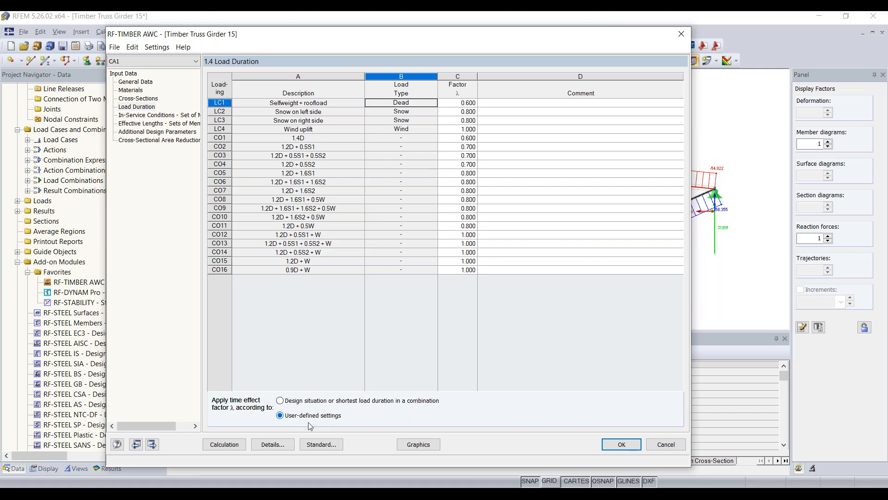
{"action": "left_click", "coordinate": [306, 401]}
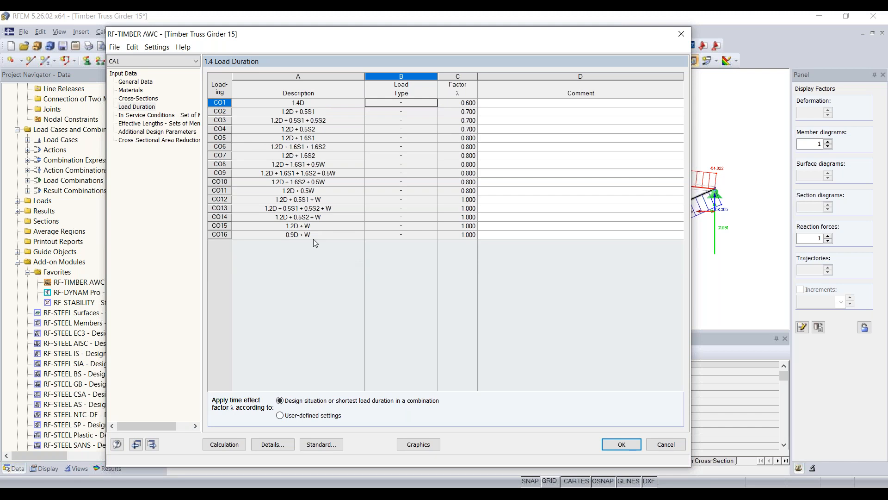
Check the moisture service condition and temperature assigned to member set 1 in the in-service conditions.
{"action": "left_click", "coordinate": [165, 115]}
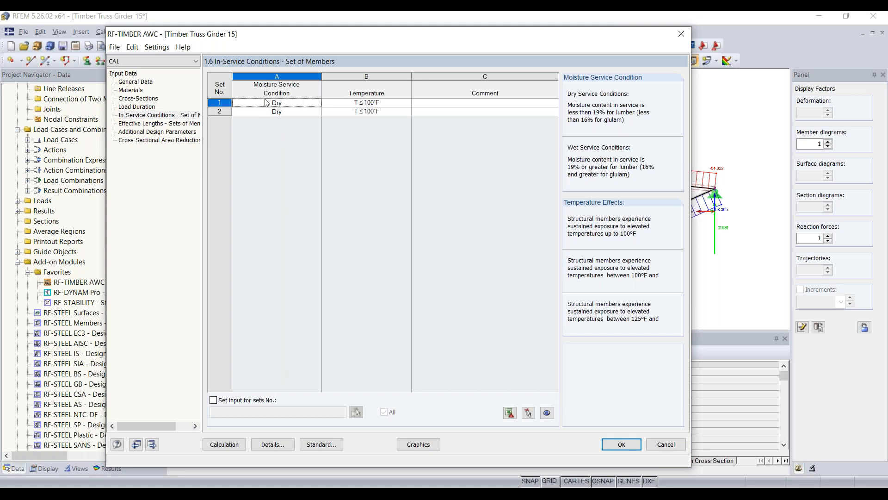
{"action": "left_click", "coordinate": [311, 105]}
{"action": "left_click", "coordinate": [398, 105]}
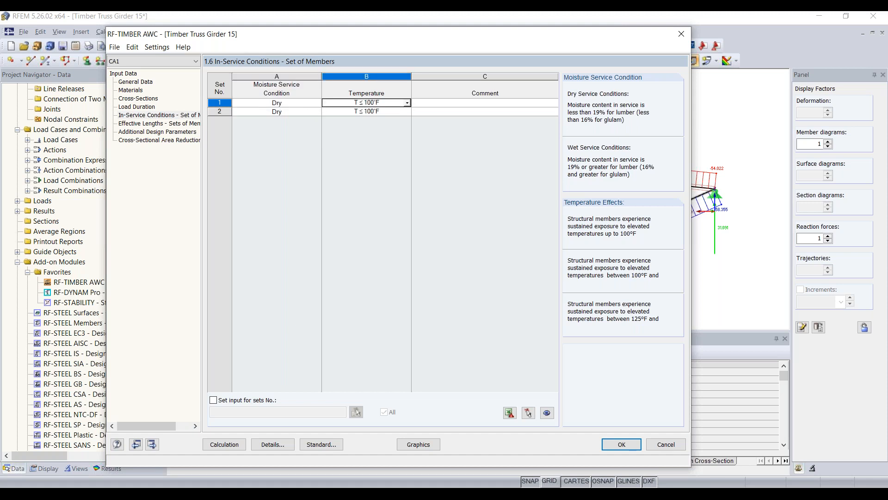
Check the temperature range options available for member set 1 in the in-service conditions.
{"action": "left_click", "coordinate": [408, 104]}
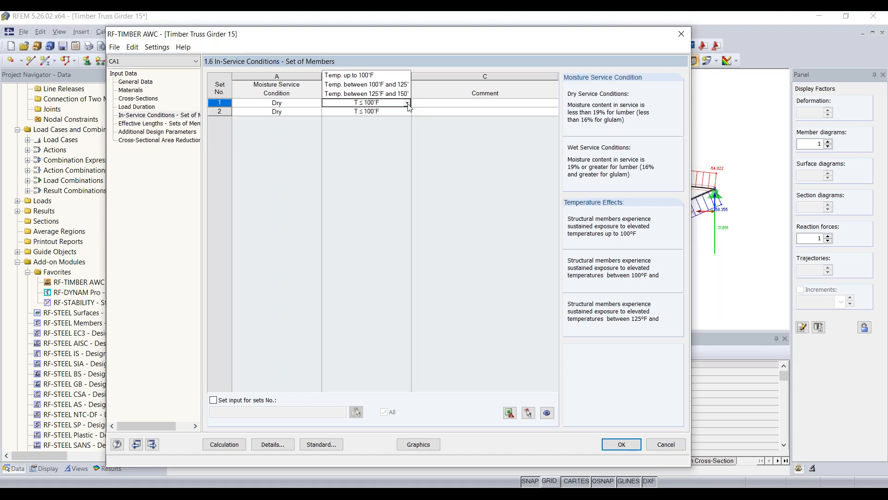
{"action": "left_click", "coordinate": [408, 105]}
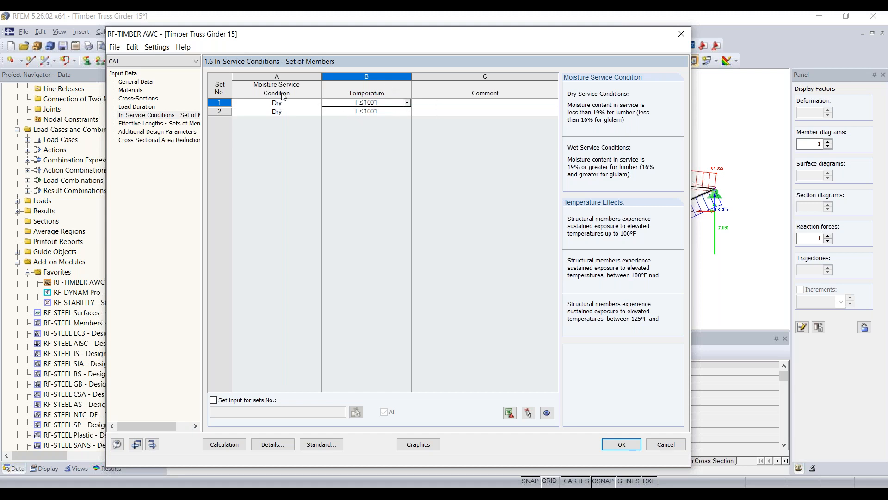
In the effective lengths settings, turn off buckling and lateral-torsional buckling for member set 1, the upper chord.
{"action": "left_click", "coordinate": [141, 127]}
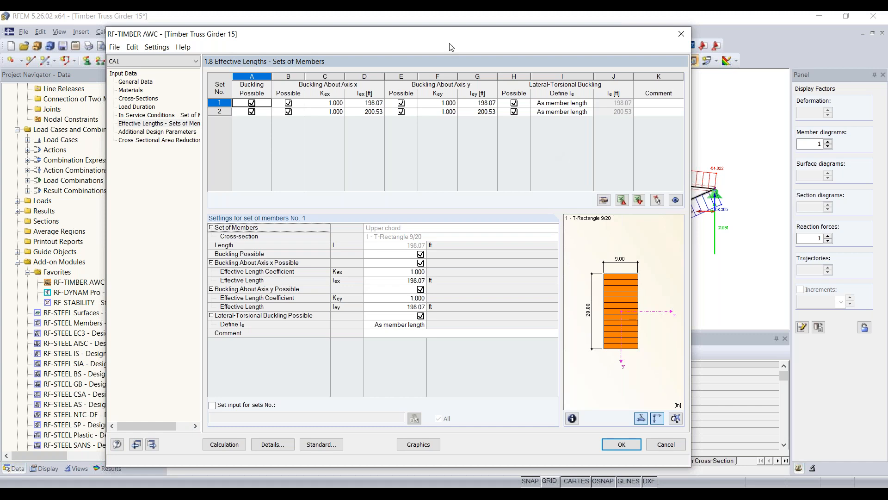
{"action": "left_click_drag", "start_coordinate": [444, 38], "coordinate": [502, 254]}
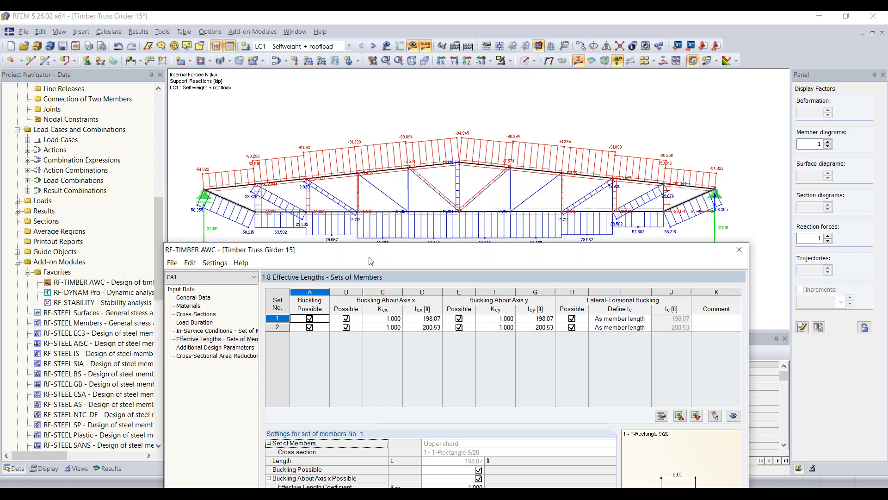
{"action": "left_click_drag", "start_coordinate": [384, 251], "coordinate": [350, 50]}
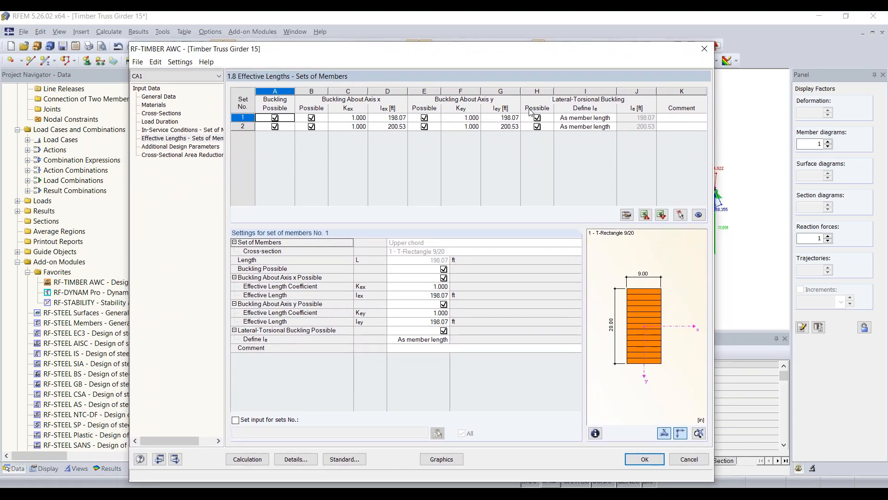
{"action": "left_click", "coordinate": [274, 119]}
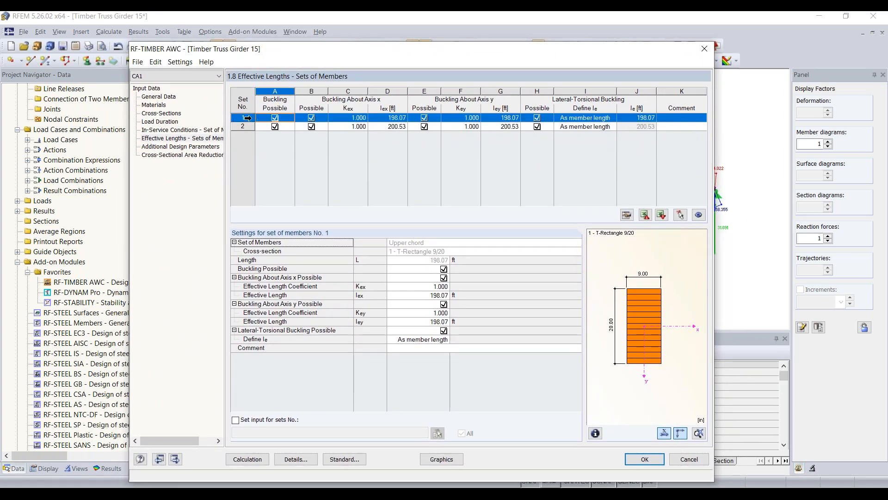
{"action": "left_click", "coordinate": [275, 119]}
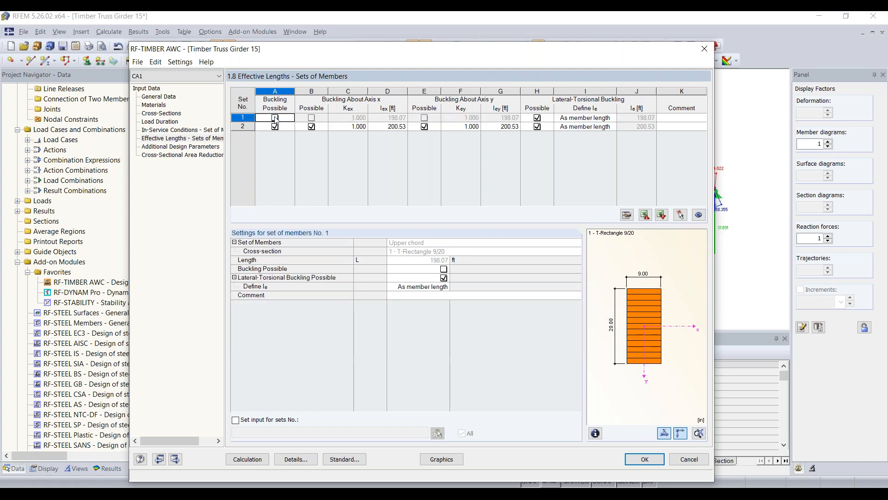
{"action": "left_click", "coordinate": [537, 118]}
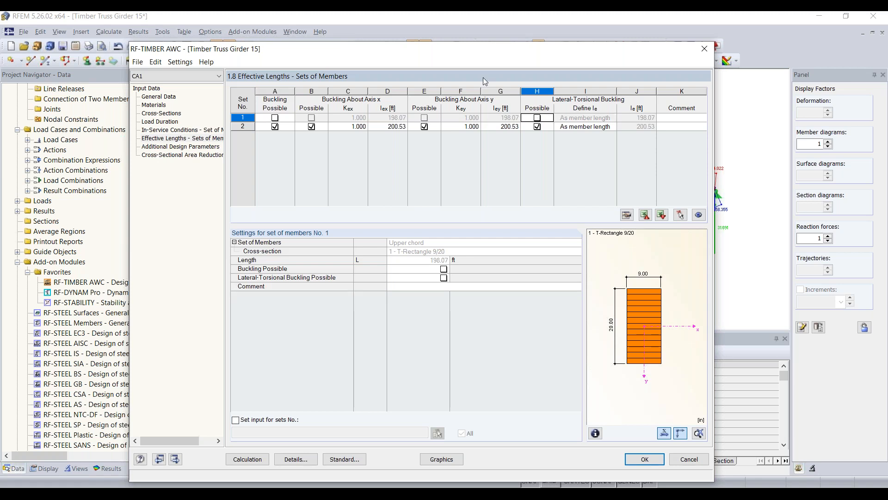
Turn off buckling and lateral-torsional buckling for member set 2, the lower chord.
{"action": "left_click_drag", "start_coordinate": [467, 49], "coordinate": [485, 268]}
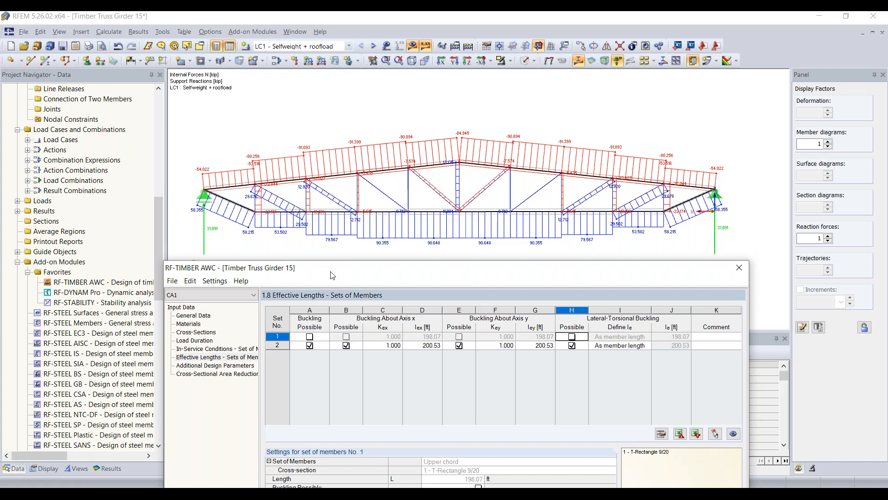
{"action": "left_click_drag", "start_coordinate": [334, 273], "coordinate": [326, 65]}
{"action": "left_click", "coordinate": [298, 137]}
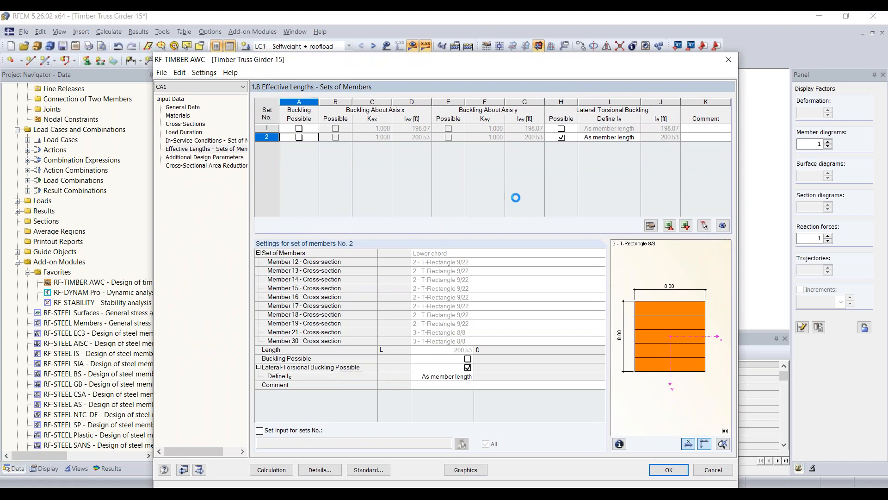
{"action": "left_click", "coordinate": [561, 137]}
{"action": "left_click_drag", "start_coordinate": [492, 60], "coordinate": [492, 38]}
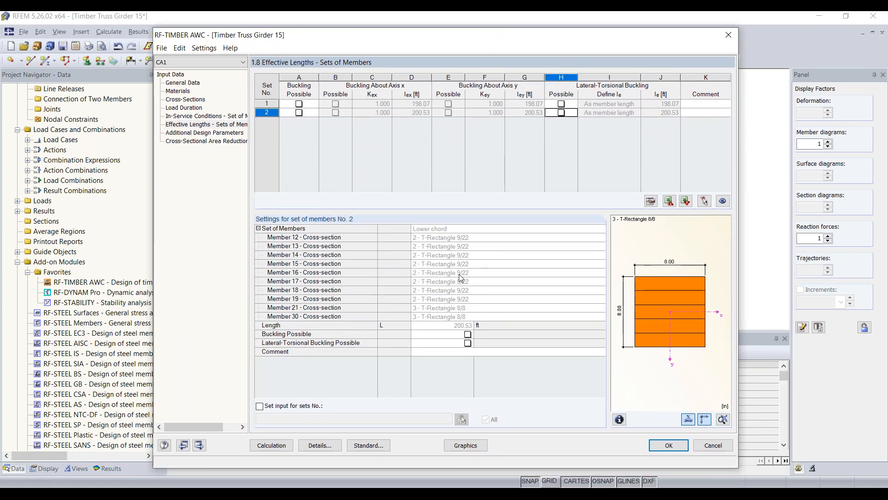
Review the stability analysis settings in the design details, keeping the equivalent member method.
{"action": "left_click", "coordinate": [328, 445]}
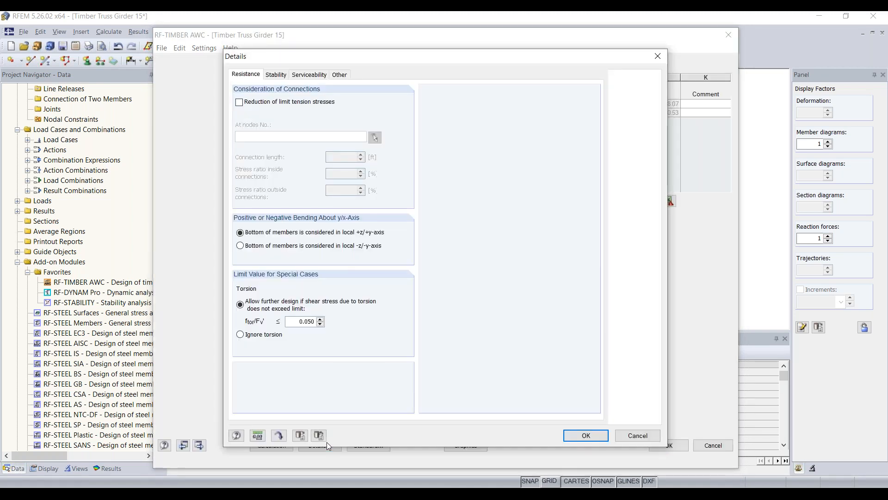
{"action": "left_click", "coordinate": [280, 75]}
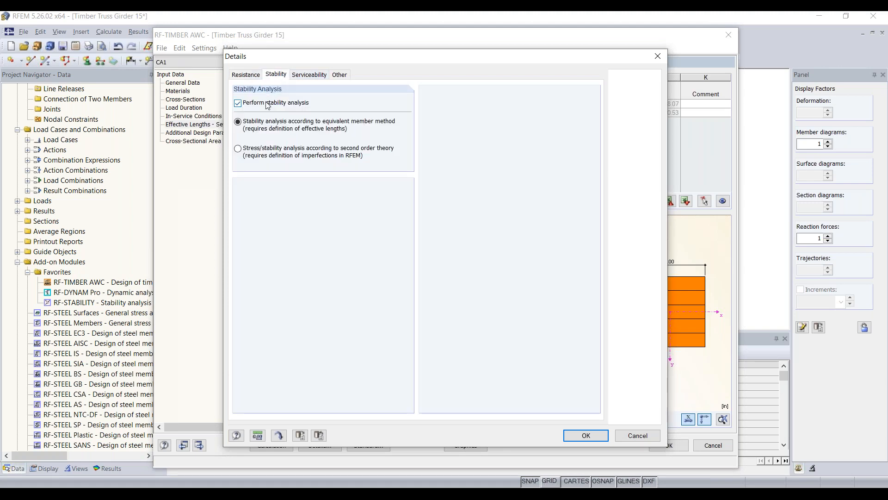
{"action": "left_click", "coordinate": [585, 436]}
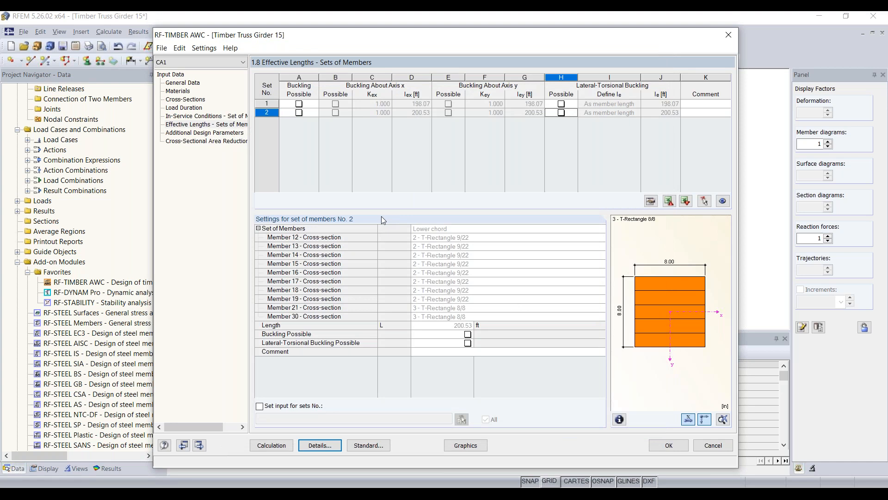
Examine the shear edge-bonded factor options for member 1 in the additional design parameters.
{"action": "left_click", "coordinate": [216, 132]}
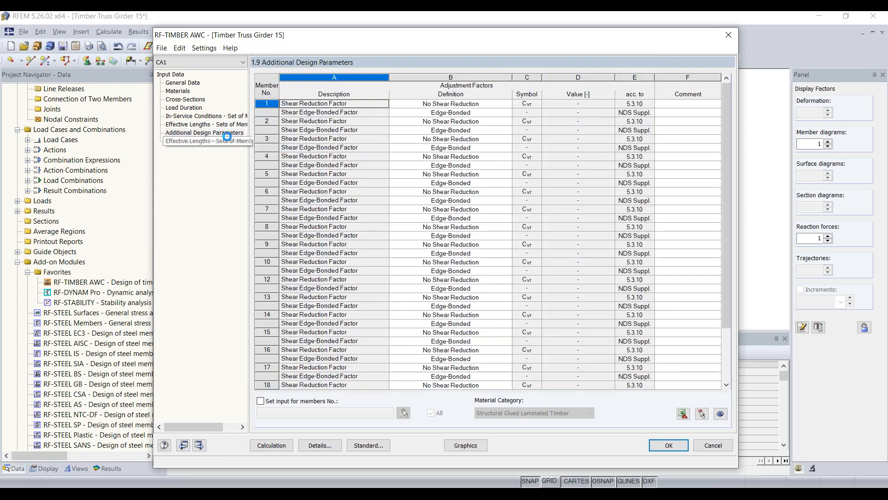
{"action": "left_click", "coordinate": [222, 134]}
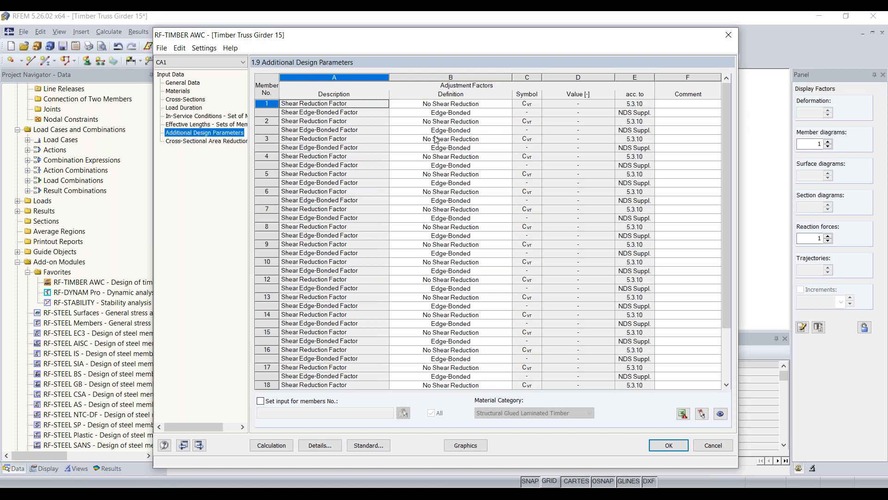
{"action": "left_click", "coordinate": [472, 106]}
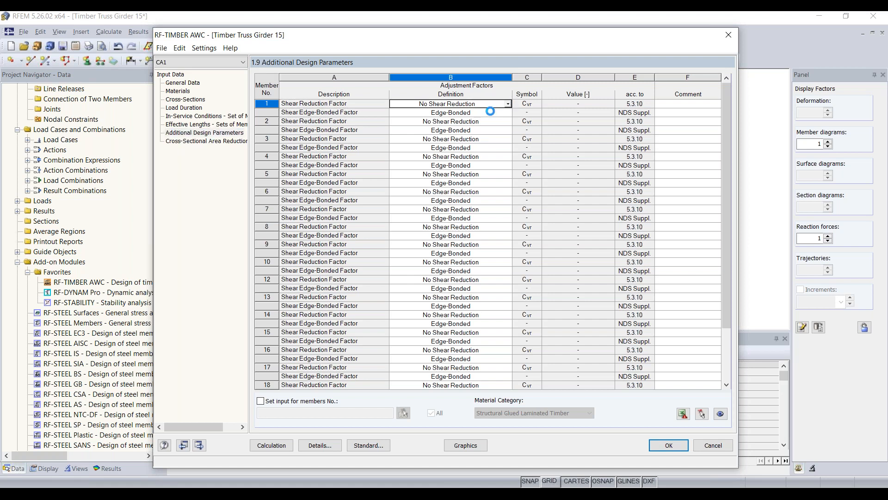
{"action": "left_click", "coordinate": [488, 113]}
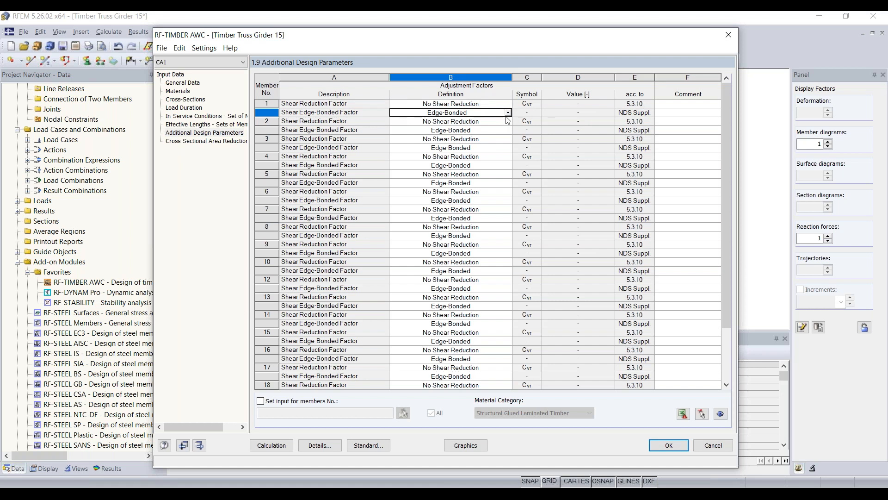
{"action": "left_click", "coordinate": [508, 113]}
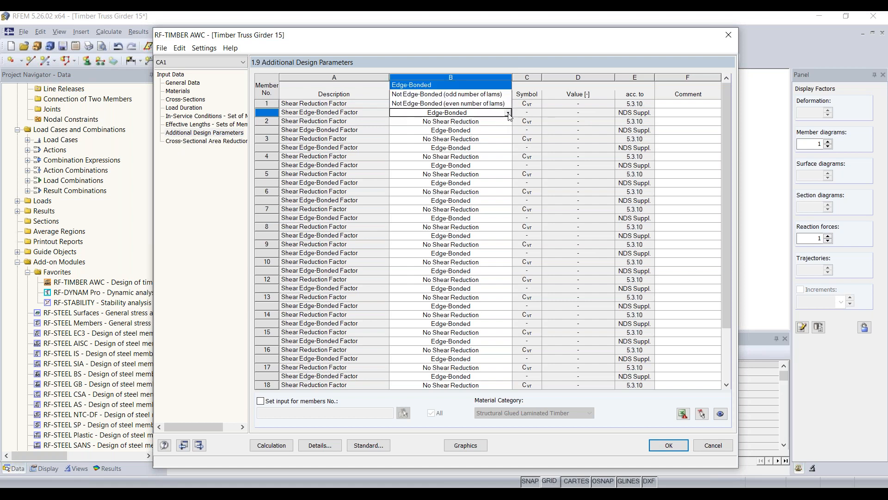
{"action": "key", "text": "Down"}
{"action": "key", "text": "Down"}
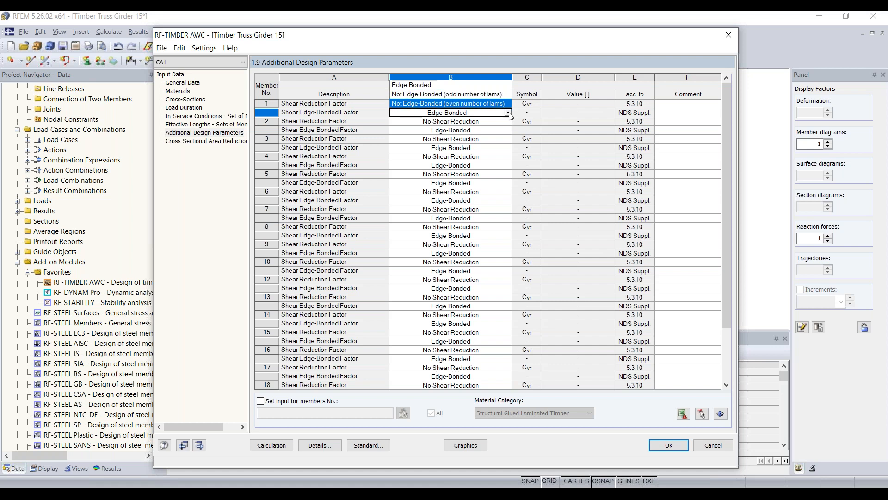
{"action": "left_click", "coordinate": [509, 114]}
Examine the shear reduction factor options for member 1.
{"action": "left_click", "coordinate": [508, 104]}
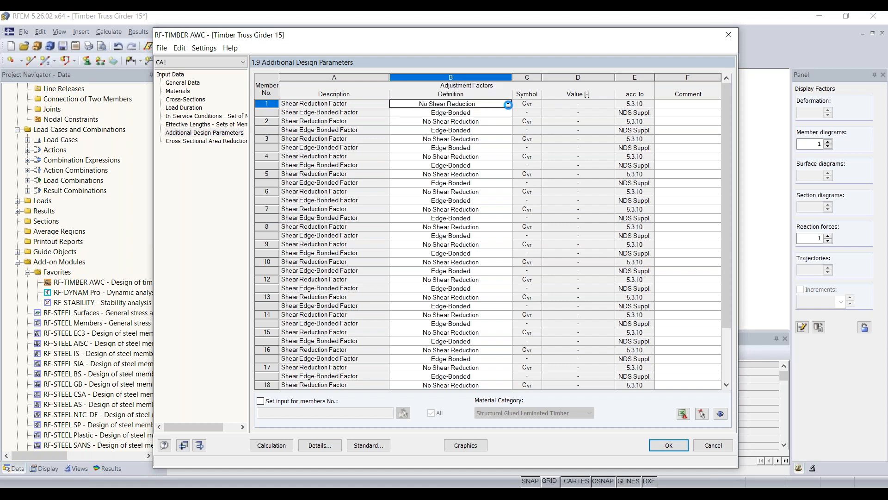
{"action": "left_click", "coordinate": [508, 104]}
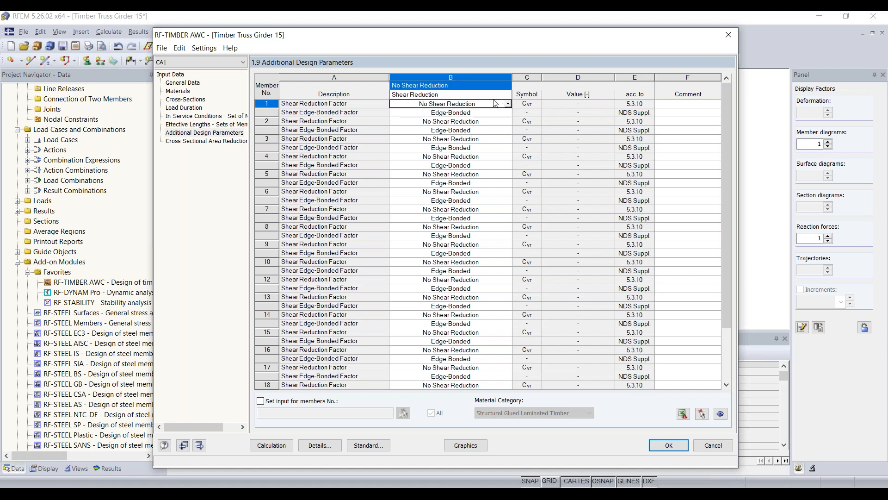
{"action": "key", "text": "Down"}
{"action": "left_click", "coordinate": [508, 107]}
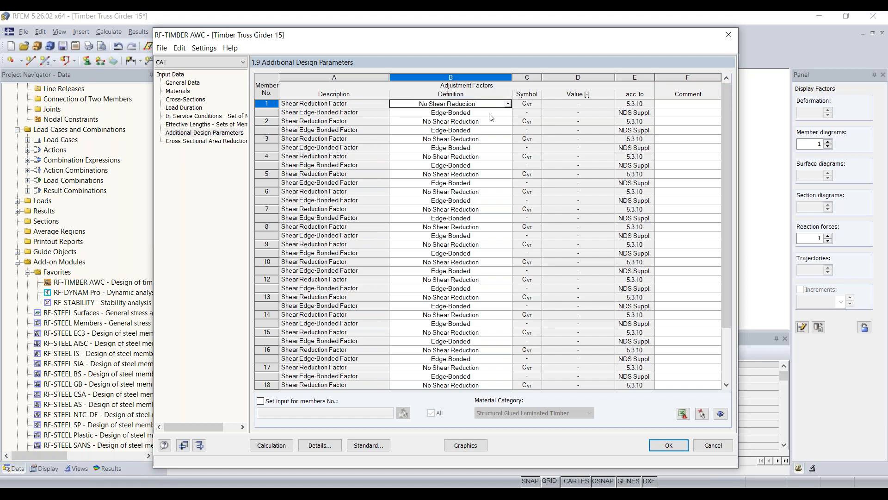
Leave the cross-sectional area reductions empty, run the timber design calculation, and switch to the PowerPoint presentation.
{"action": "left_click", "coordinate": [203, 141]}
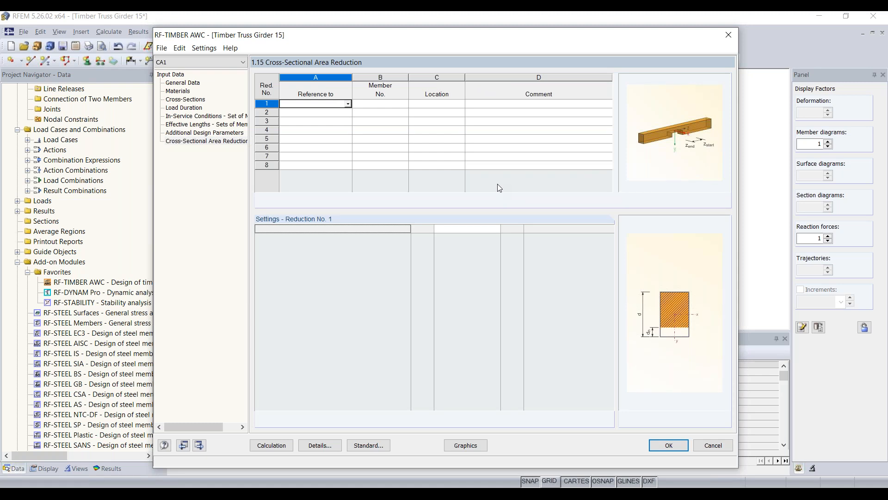
{"action": "left_click", "coordinate": [271, 445]}
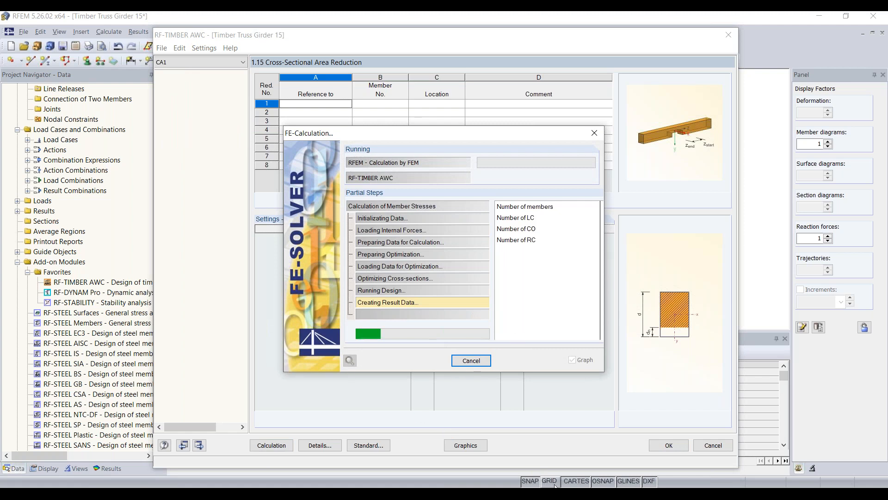
{"action": "mouse_move", "coordinate": [557, 493]}
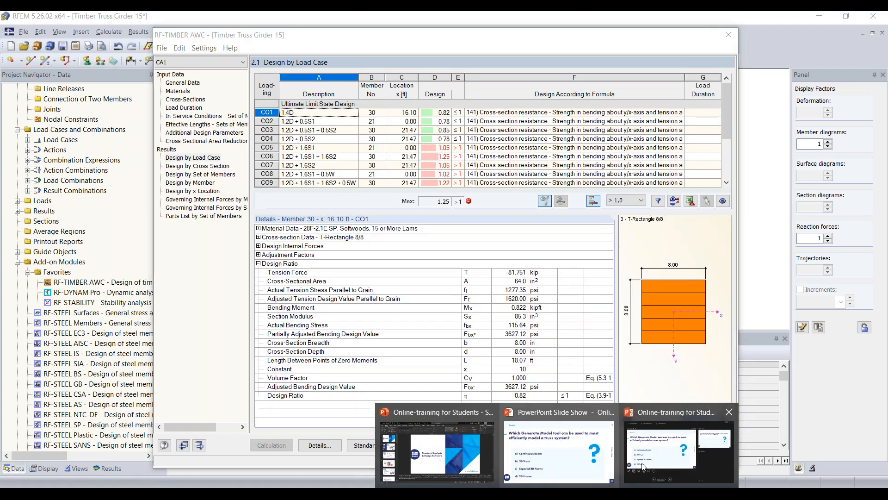
{"action": "left_click", "coordinate": [665, 463]}
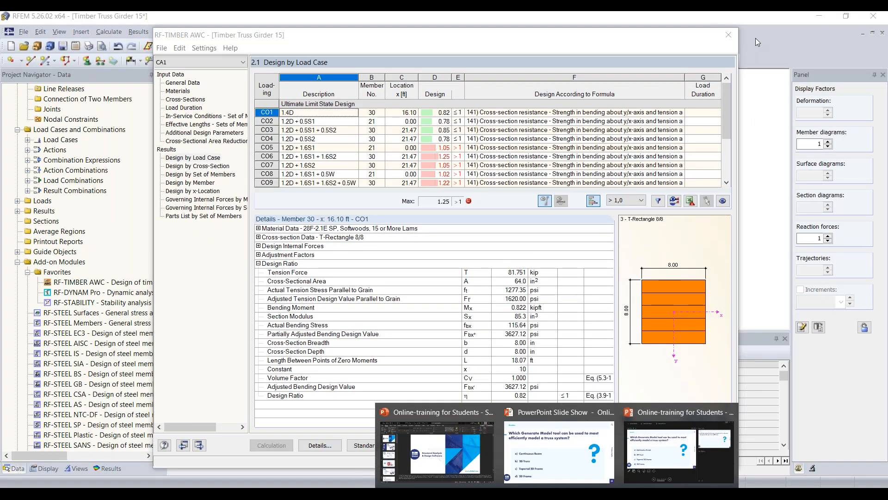
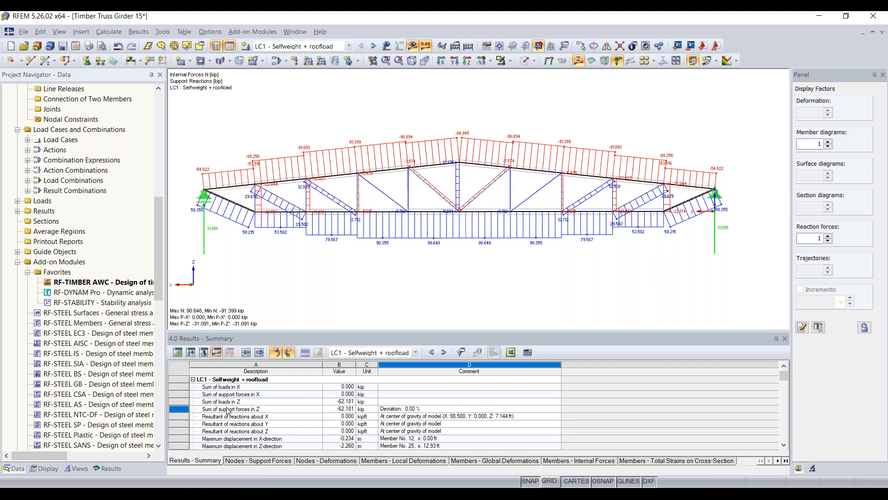
Compare the sum of loads in Z with the sum of support forces in Z for LC1 in the results summary.
{"action": "left_click", "coordinate": [312, 401]}
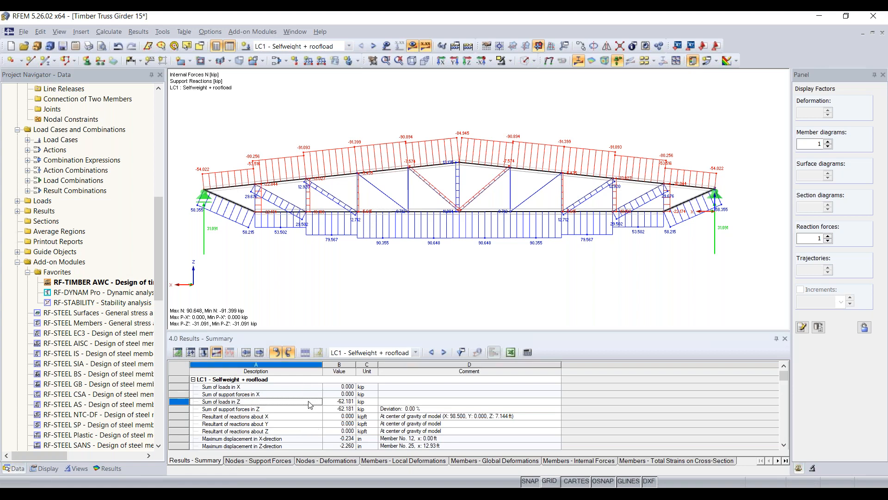
{"action": "left_click", "coordinate": [266, 410]}
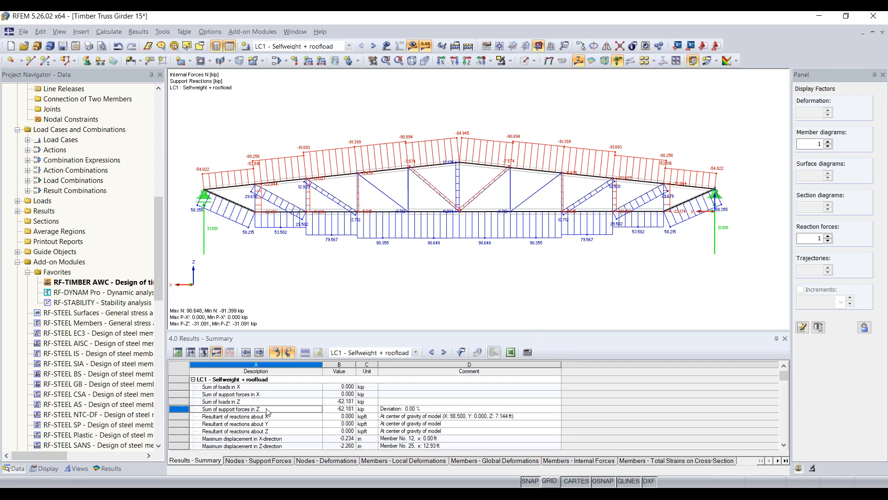
{"action": "left_click", "coordinate": [411, 410]}
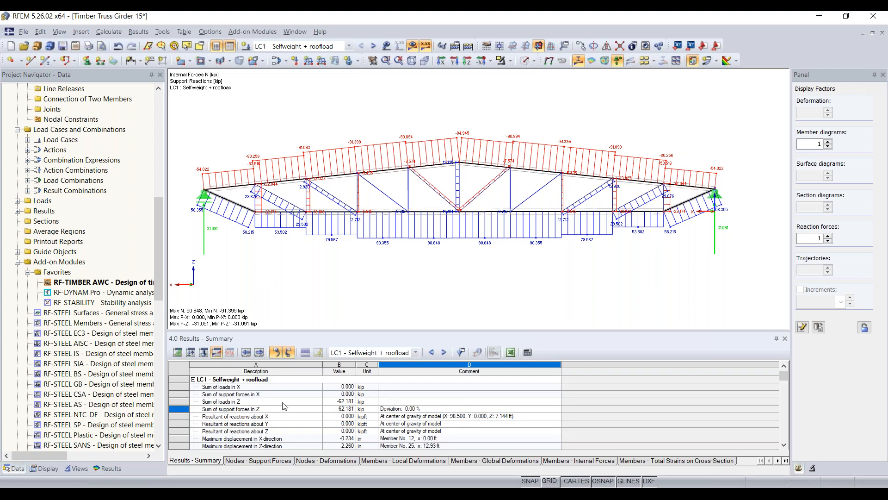
{"action": "left_click", "coordinate": [220, 402]}
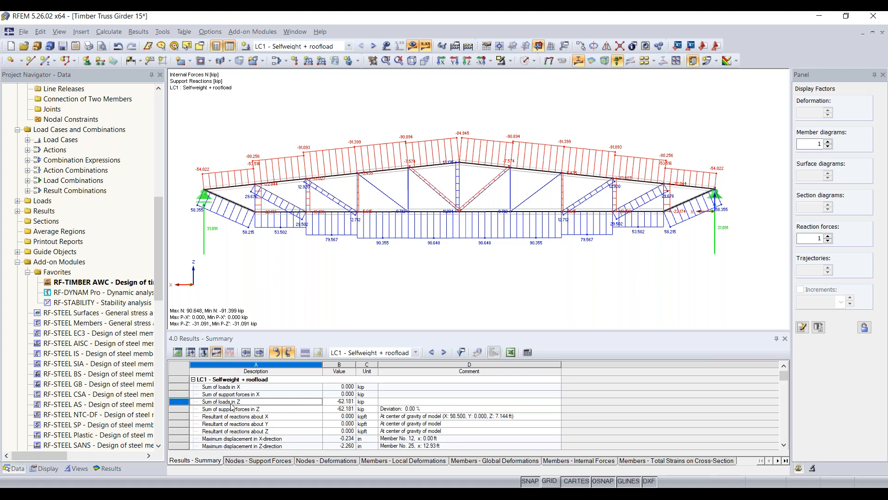
{"action": "left_click", "coordinate": [294, 409]}
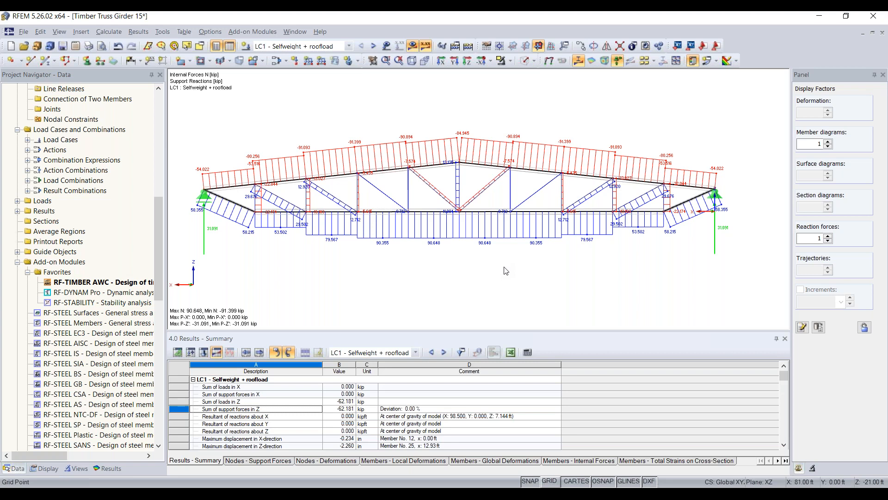
Open the RF-TIMBER AWC module and compare the design results by cross-section with those by set of members.
{"action": "double_click", "coordinate": [126, 282]}
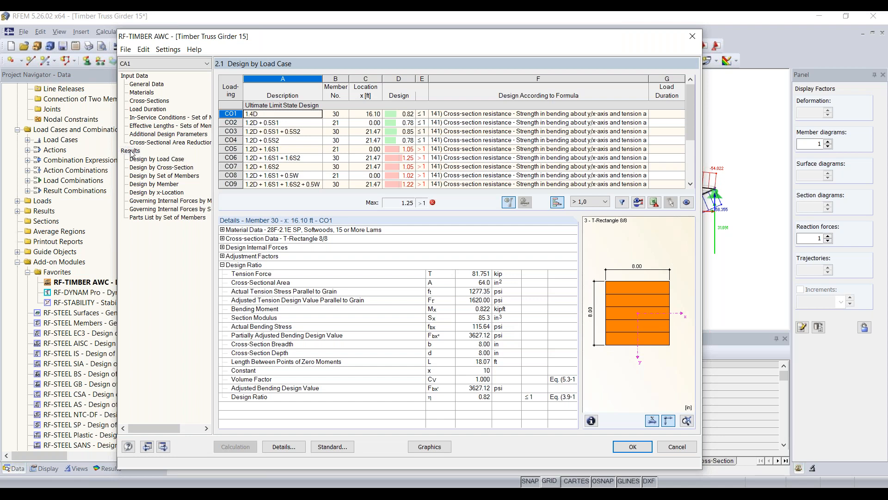
{"action": "left_click", "coordinate": [162, 168]}
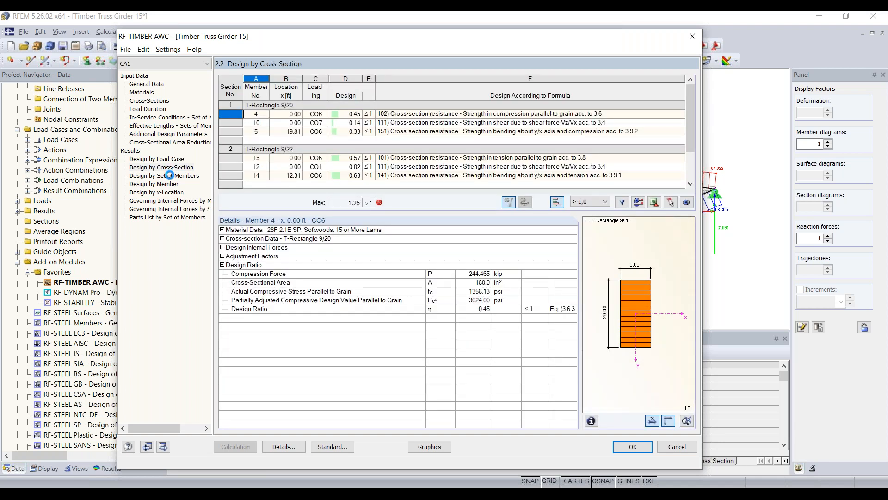
{"action": "left_click", "coordinate": [164, 175]}
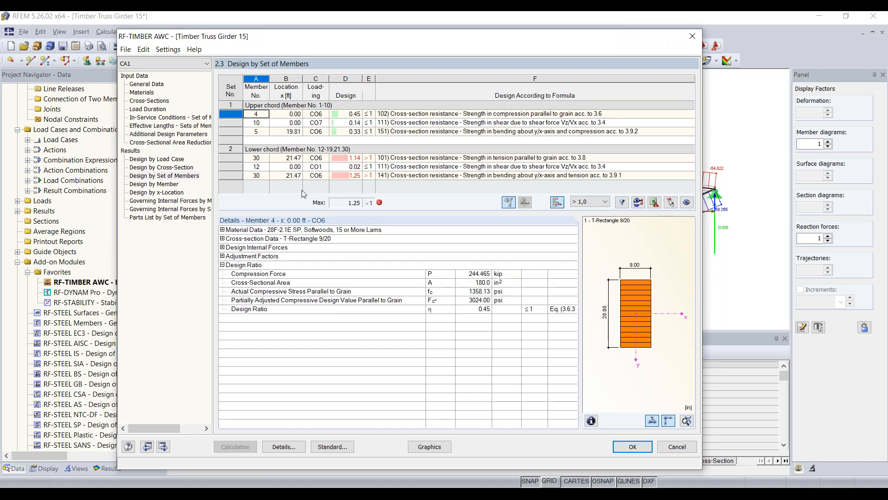
{"action": "left_click", "coordinate": [162, 167]}
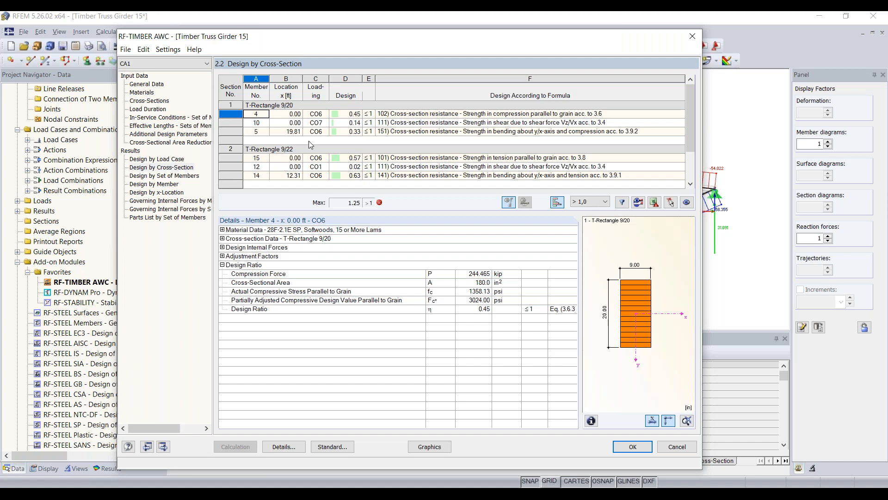
Examine member 30's tension check and its combined bending and tension check for cross-section T-Rectangle 8/8.
{"action": "scroll", "coordinate": [294, 134], "scroll_direction": "down", "scroll_amount": 2}
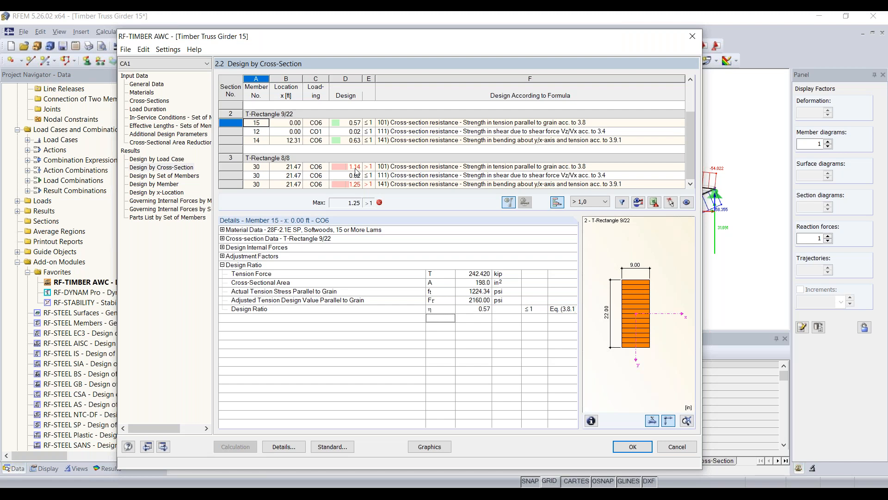
{"action": "left_click", "coordinate": [432, 167]}
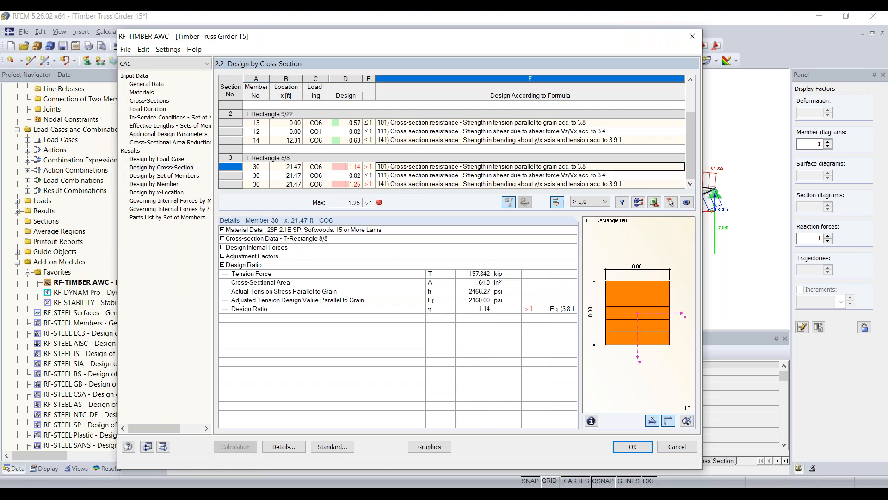
{"action": "left_click", "coordinate": [436, 185]}
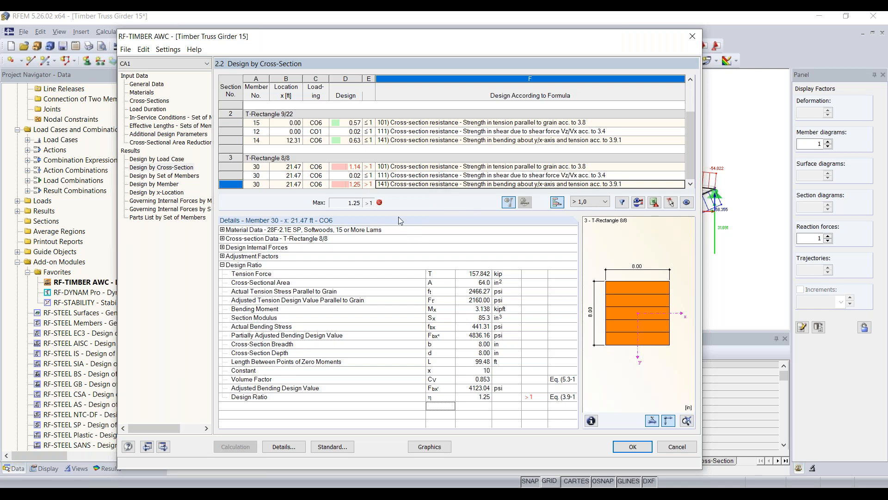
Expand and read the material data and cross-section data in the design details of member 30.
{"action": "left_click", "coordinate": [222, 230]}
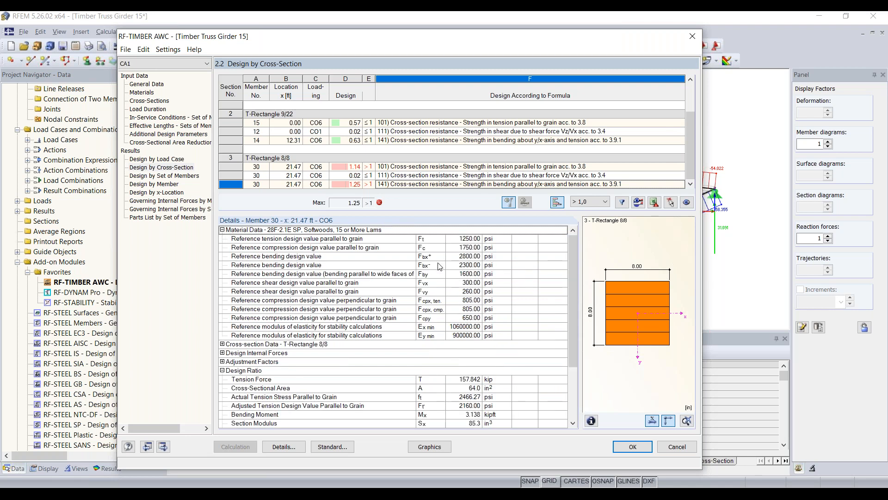
{"action": "scroll", "coordinate": [389, 257], "scroll_direction": "down", "scroll_amount": 2}
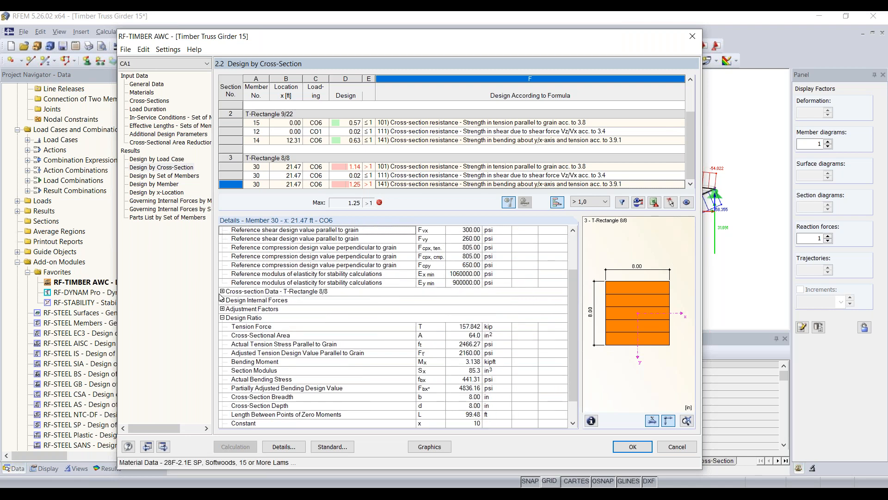
{"action": "left_click", "coordinate": [222, 291]}
{"action": "scroll", "coordinate": [365, 301], "scroll_direction": "down", "scroll_amount": 1}
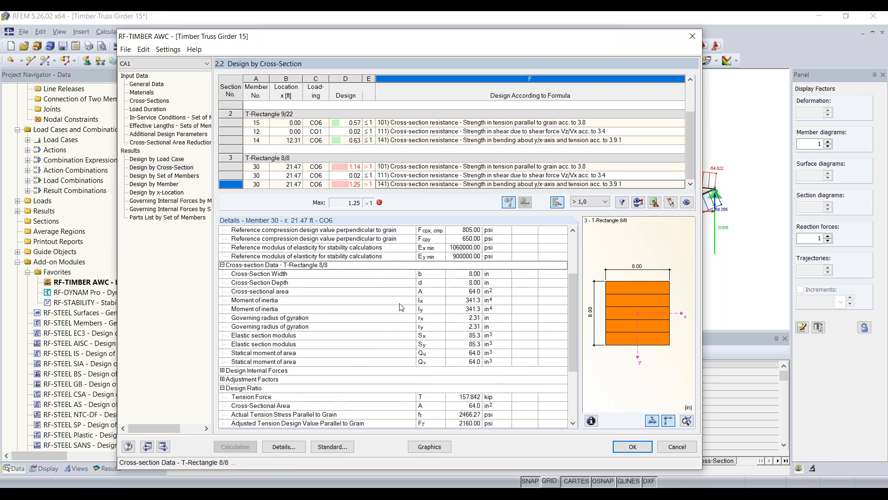
{"action": "scroll", "coordinate": [401, 307], "scroll_direction": "down", "scroll_amount": 3}
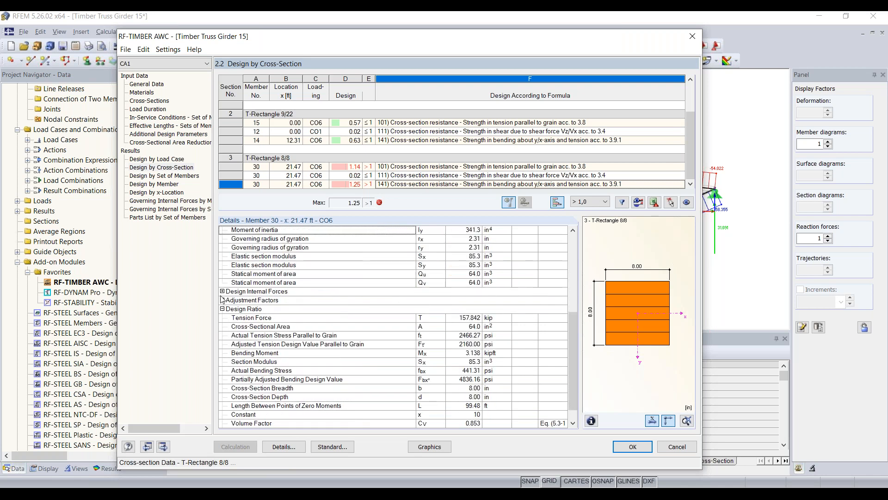
Expand and review the design internal forces of member 30 for CO6.
{"action": "left_click", "coordinate": [222, 291]}
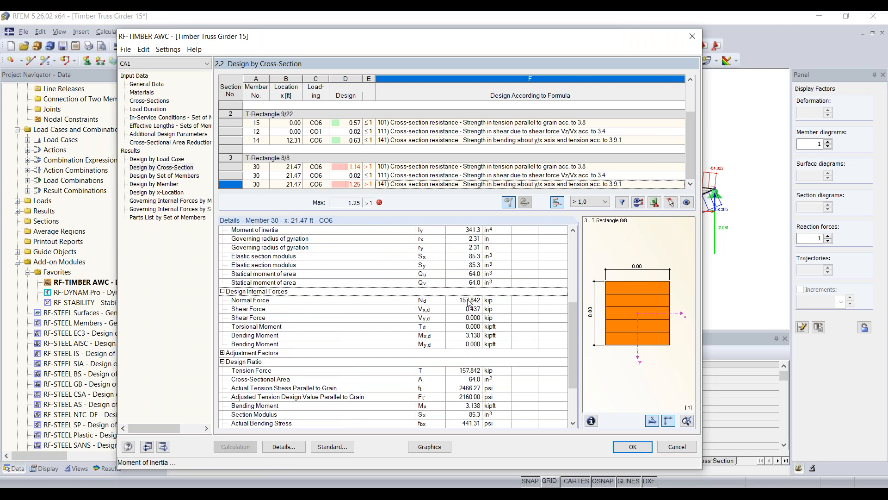
{"action": "left_click", "coordinate": [363, 304]}
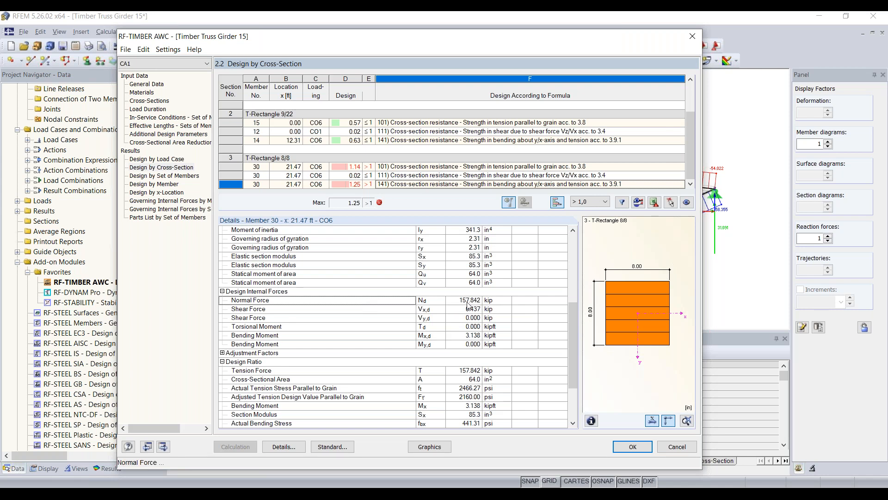
{"action": "scroll", "coordinate": [469, 305], "scroll_direction": "down", "scroll_amount": 1}
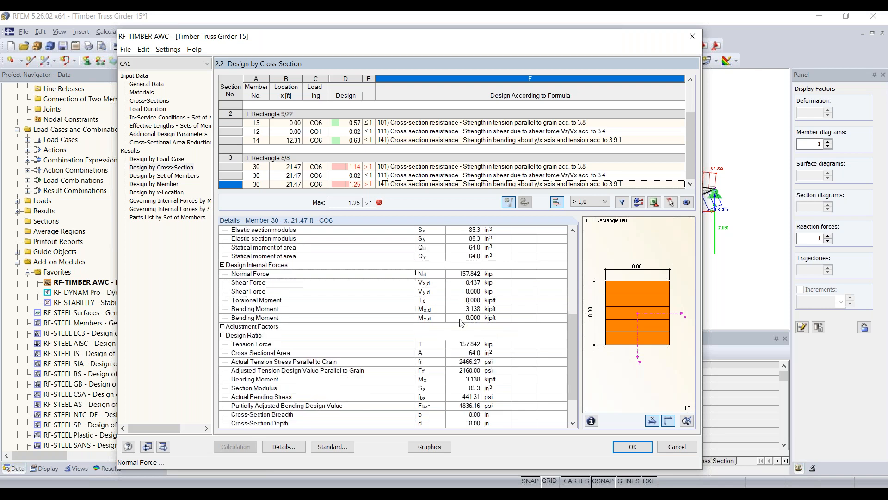
{"action": "scroll", "coordinate": [461, 316], "scroll_direction": "down", "scroll_amount": 2}
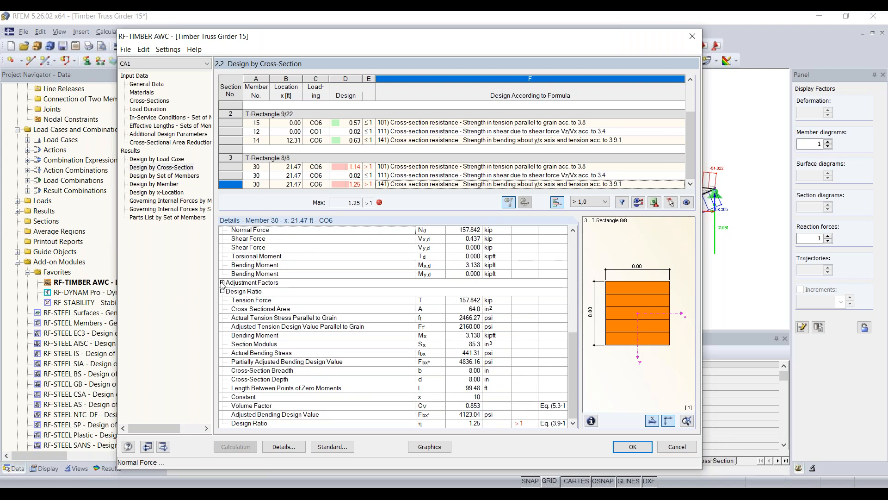
Examine member 30's tension and bending adjustment factors with their code references, along with the design ratio breakdown.
{"action": "left_click", "coordinate": [222, 283]}
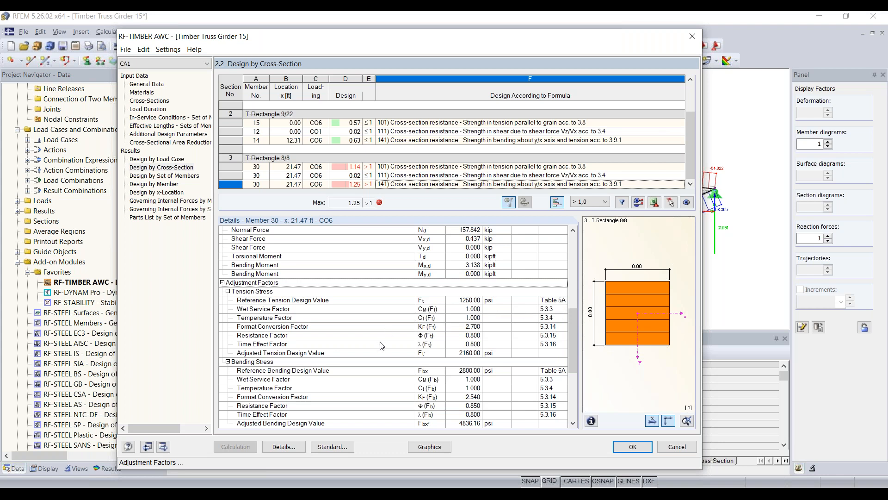
{"action": "scroll", "coordinate": [504, 333], "scroll_direction": "down", "scroll_amount": 2}
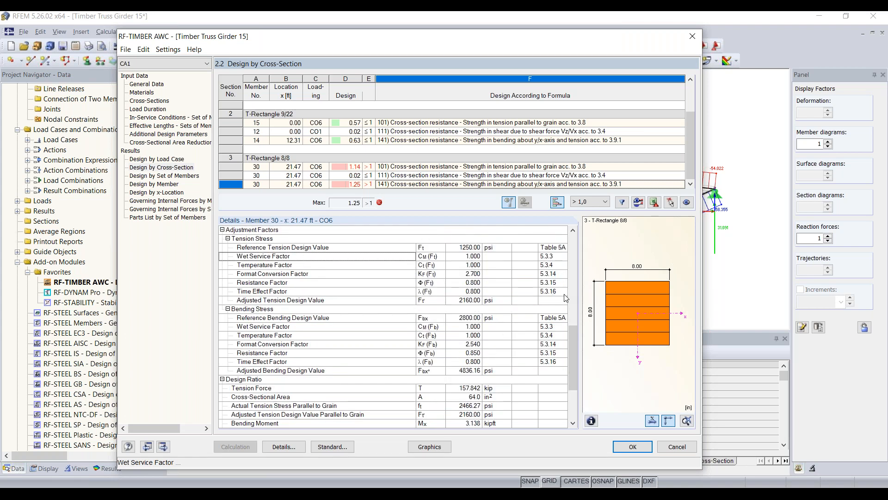
{"action": "scroll", "coordinate": [549, 292], "scroll_direction": "down", "scroll_amount": 1}
{"action": "scroll", "coordinate": [548, 292], "scroll_direction": "down", "scroll_amount": 1}
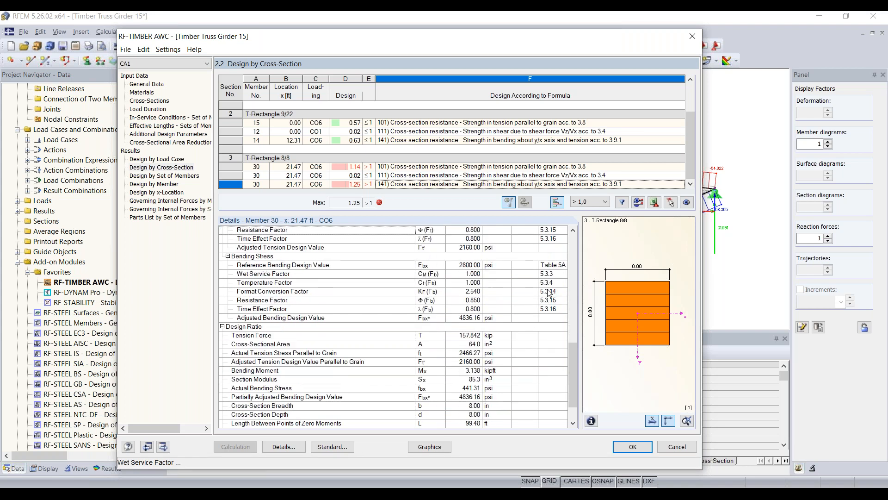
{"action": "scroll", "coordinate": [573, 337], "scroll_direction": "up", "scroll_amount": 3}
{"action": "scroll", "coordinate": [316, 300], "scroll_direction": "down", "scroll_amount": 2}
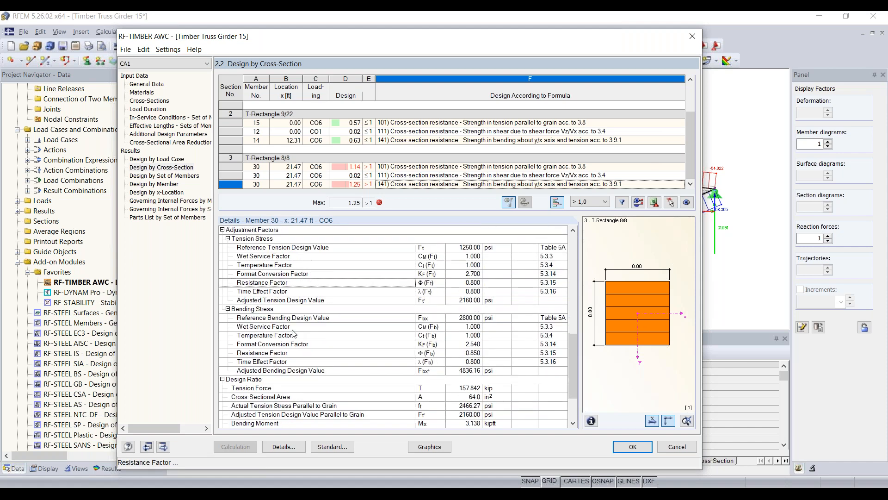
{"action": "scroll", "coordinate": [426, 321], "scroll_direction": "down", "scroll_amount": 1}
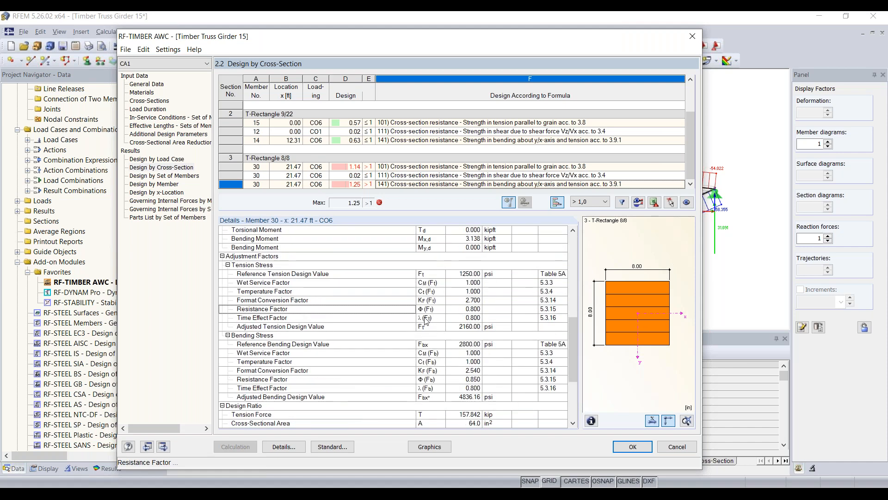
{"action": "scroll", "coordinate": [476, 309], "scroll_direction": "down", "scroll_amount": 2}
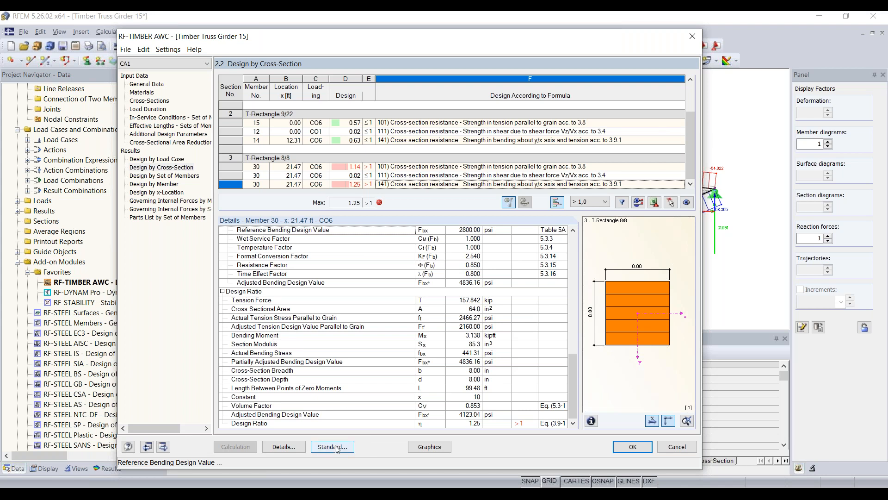
Set the maximum allowable design ratio for cross-section optimization to 0.90 in the design details.
{"action": "left_click", "coordinate": [284, 448]}
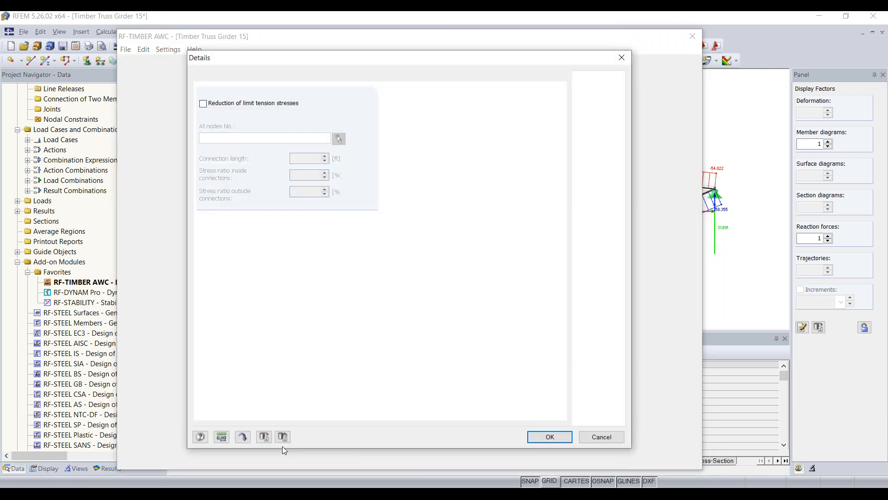
{"action": "left_click", "coordinate": [303, 77]}
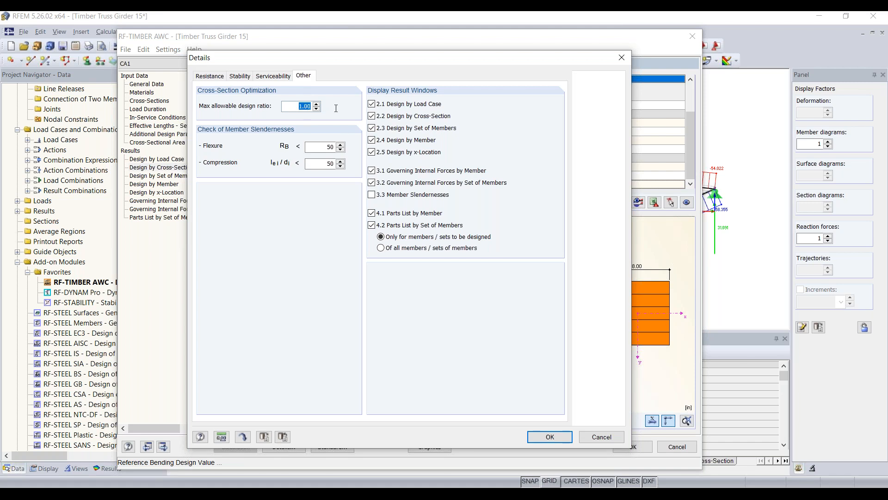
{"action": "type", "text": "0.90"}
{"action": "left_click", "coordinate": [550, 437]}
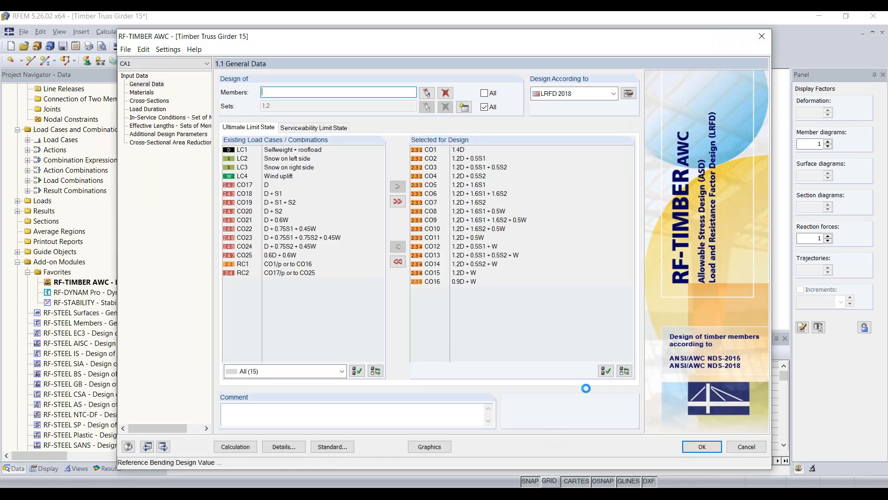
Set cross-section 3, T-Rectangle 8/8, to optimize from the current row.
{"action": "left_click", "coordinate": [159, 101]}
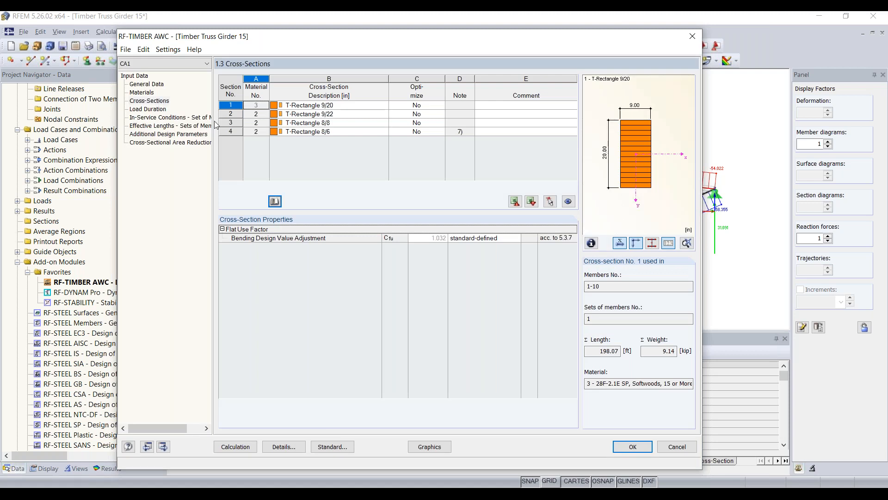
{"action": "left_click", "coordinate": [323, 123]}
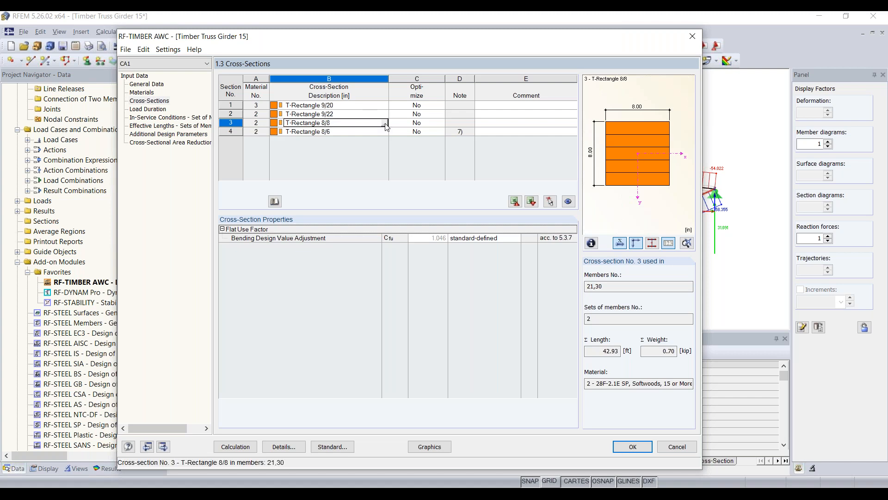
{"action": "key", "text": "Tab"}
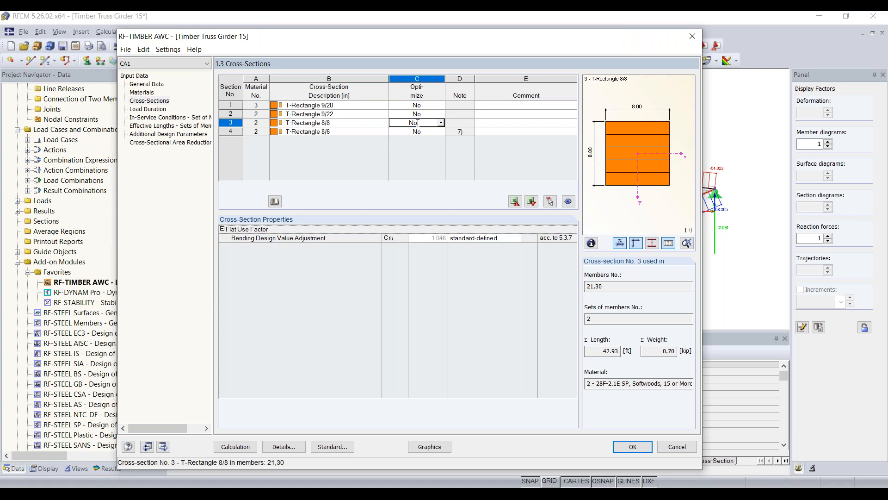
{"action": "left_click", "coordinate": [442, 123]}
{"action": "left_click", "coordinate": [416, 116]}
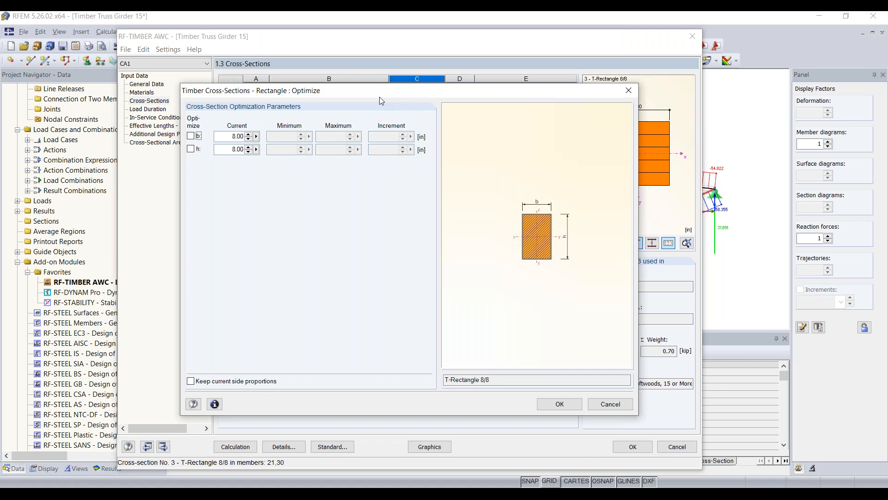
Enable optimization of both width b and height h while keeping the current side proportions.
{"action": "mouse_move", "coordinate": [379, 96]}
{"action": "left_mouse_down"}
{"action": "mouse_move", "coordinate": [336, 93]}
{"action": "mouse_move", "coordinate": [333, 83]}
{"action": "mouse_move", "coordinate": [375, 86]}
{"action": "left_mouse_up"}
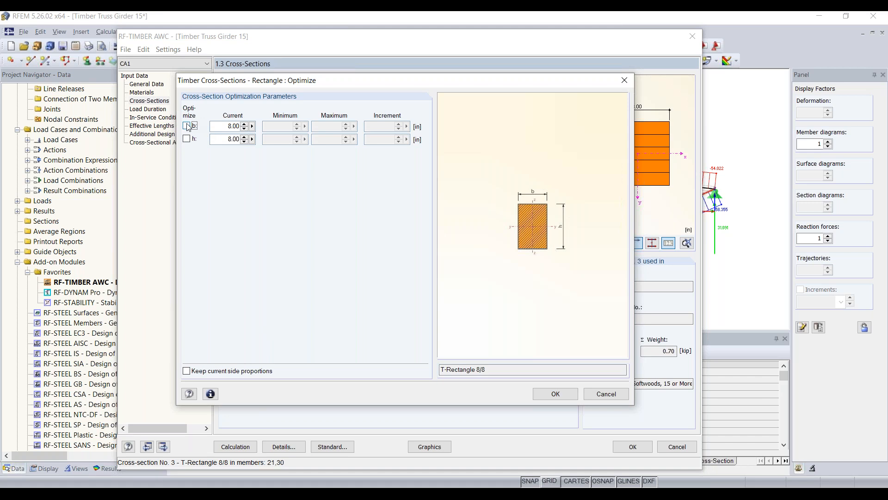
{"action": "left_click", "coordinate": [187, 371]}
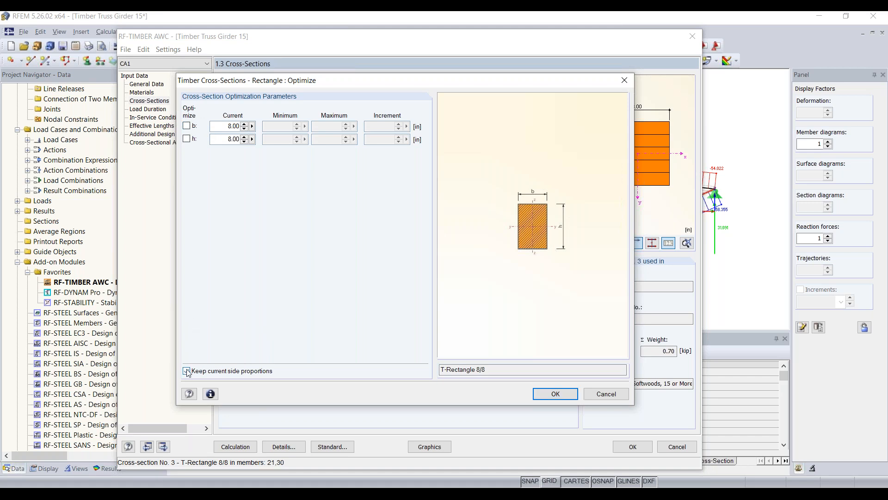
{"action": "left_click", "coordinate": [187, 125]}
{"action": "left_click", "coordinate": [186, 139]}
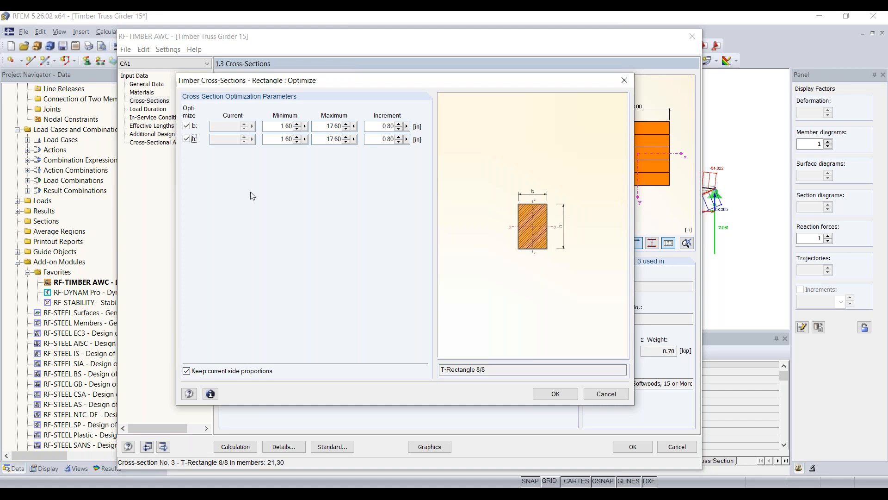
Limit the optimization of b and h to a minimum of 8 in and a maximum of 17 in, with 1 in increments.
{"action": "left_click", "coordinate": [284, 125]}
{"action": "type", "text": "8"}
{"action": "left_click", "coordinate": [265, 141]}
{"action": "type", "text": "8"}
{"action": "left_click", "coordinate": [325, 126]}
{"action": "type", "text": "1"}
{"action": "left_click", "coordinate": [321, 140]}
{"action": "type", "text": "17"}
{"action": "left_click", "coordinate": [385, 126]}
{"action": "type", "text": "1"}
{"action": "left_click", "coordinate": [374, 139]}
{"action": "type", "text": "1"}
{"action": "left_click", "coordinate": [558, 392]}
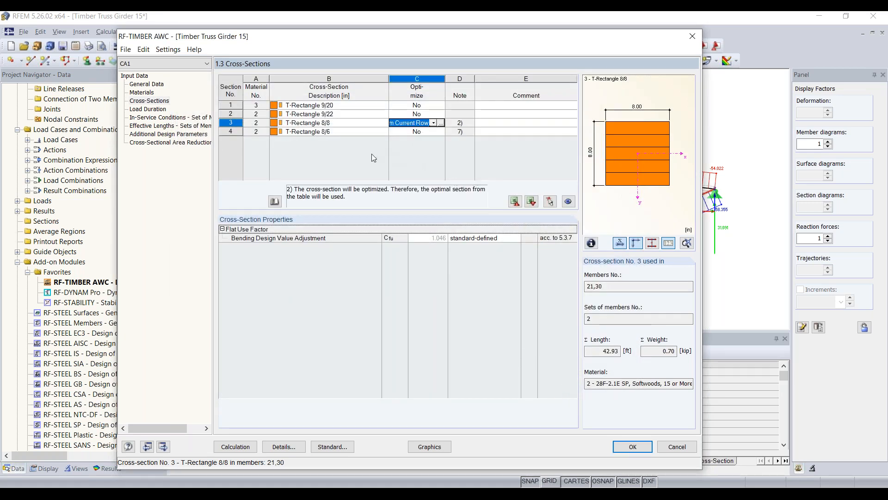
Rerun the timber design calculation and review the updated design ratios by load case and by cross-section.
{"action": "left_click", "coordinate": [246, 451]}
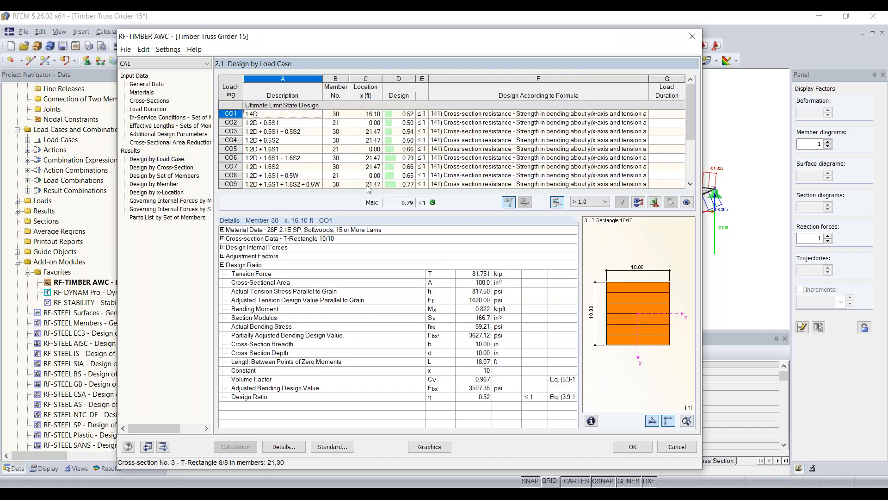
{"action": "scroll", "coordinate": [409, 163], "scroll_direction": "down", "scroll_amount": 3}
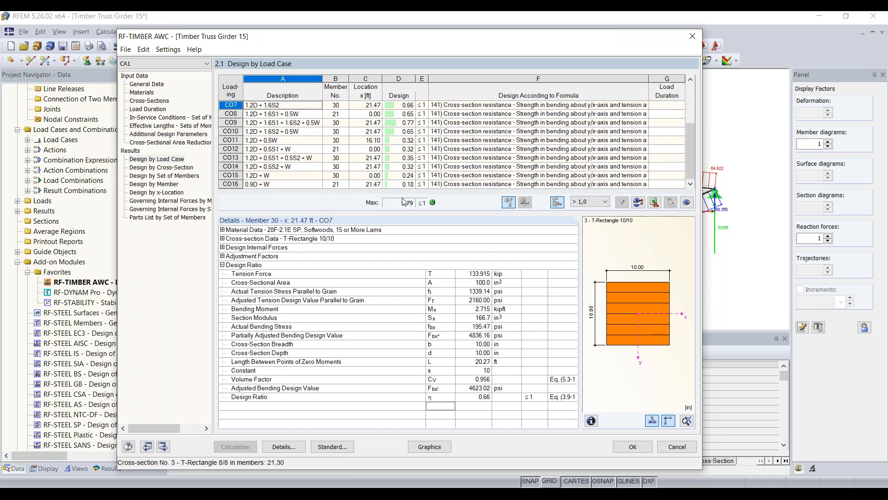
{"action": "left_click", "coordinate": [151, 167]}
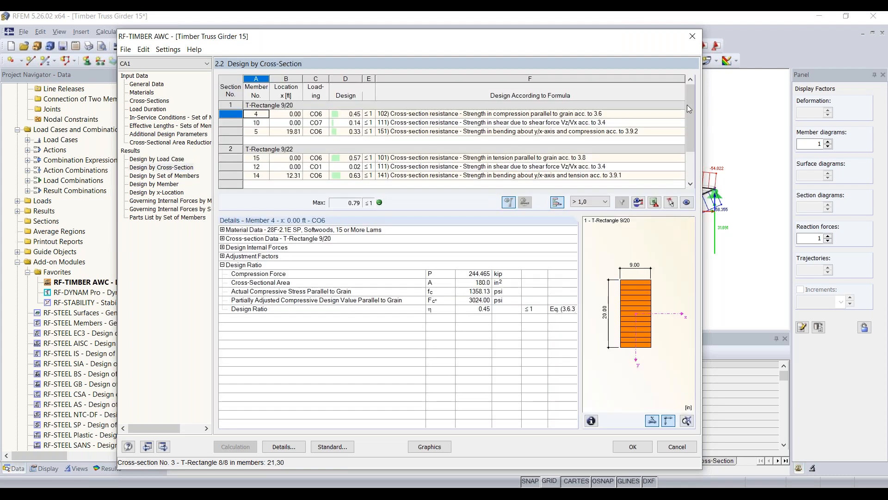
Review the design ratios by cross-section and inspect sections 3 and 4 in the cross-section list.
{"action": "scroll", "coordinate": [687, 104], "scroll_direction": "down", "scroll_amount": 1}
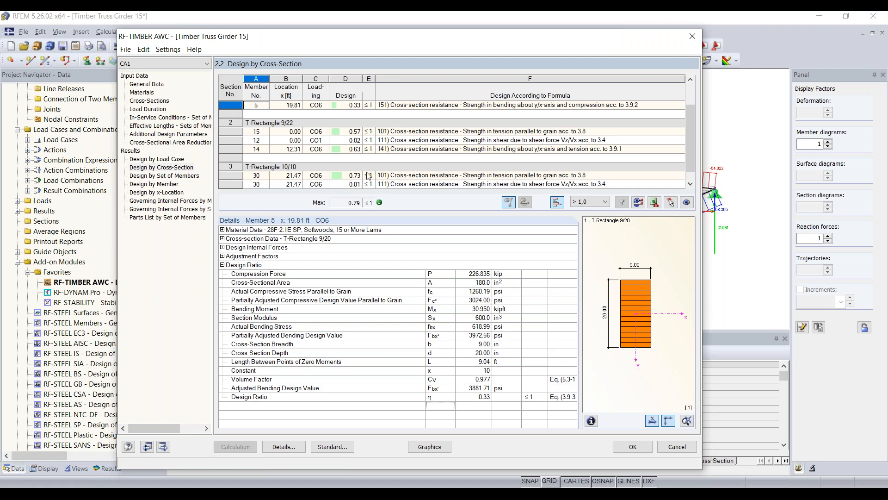
{"action": "scroll", "coordinate": [334, 166], "scroll_direction": "up", "scroll_amount": 1}
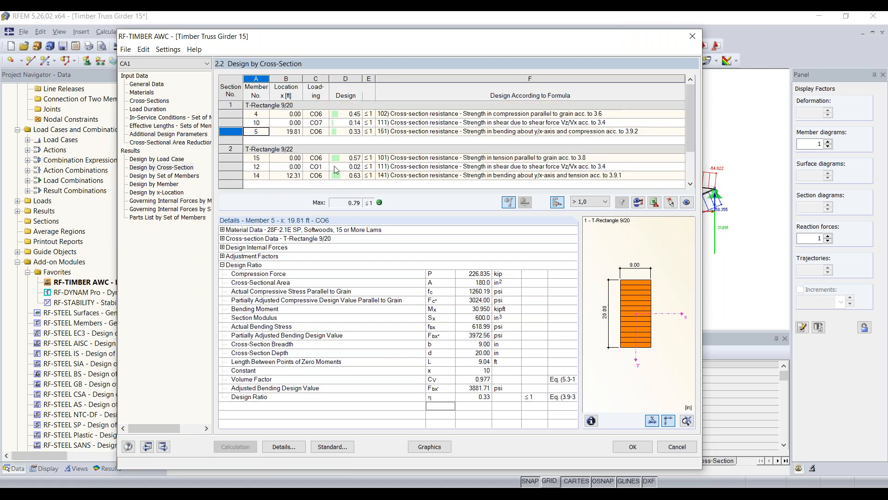
{"action": "left_click", "coordinate": [149, 100]}
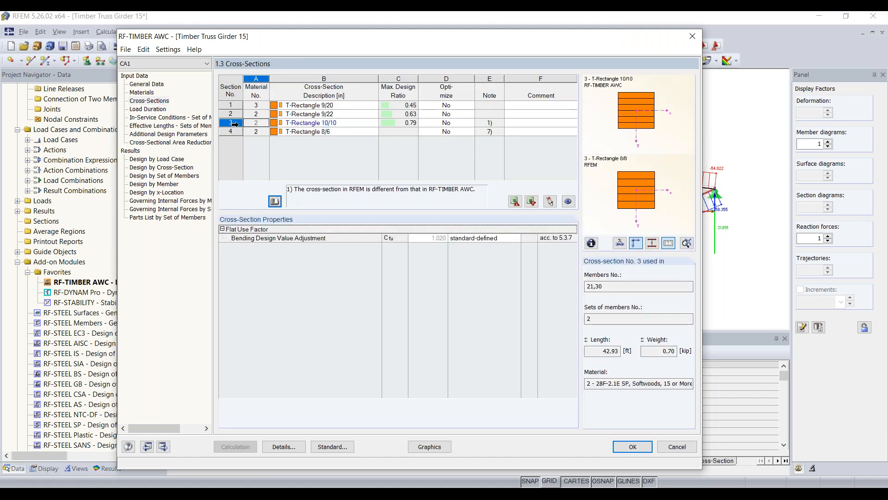
{"action": "left_click", "coordinate": [231, 123]}
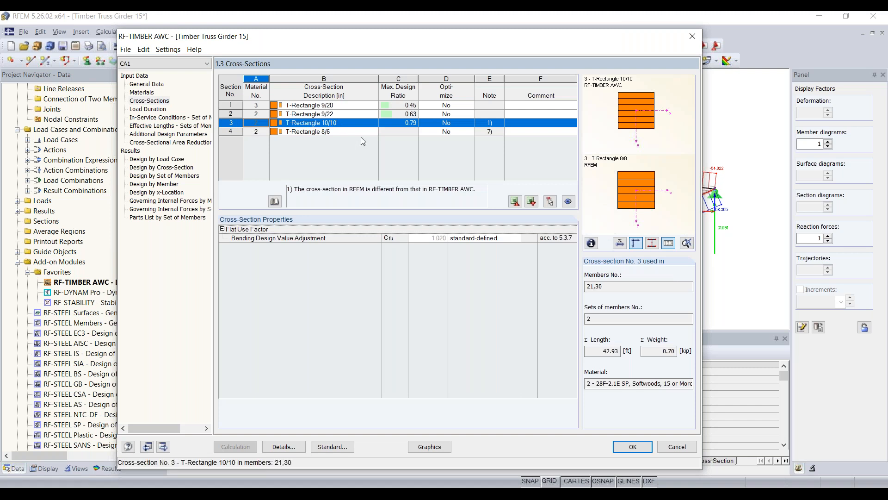
{"action": "left_click", "coordinate": [359, 132]}
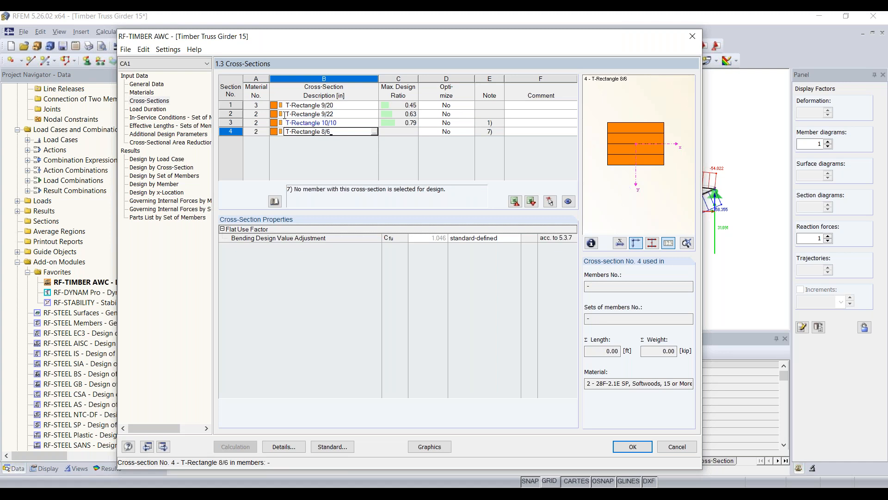
{"action": "left_click", "coordinate": [297, 123]}
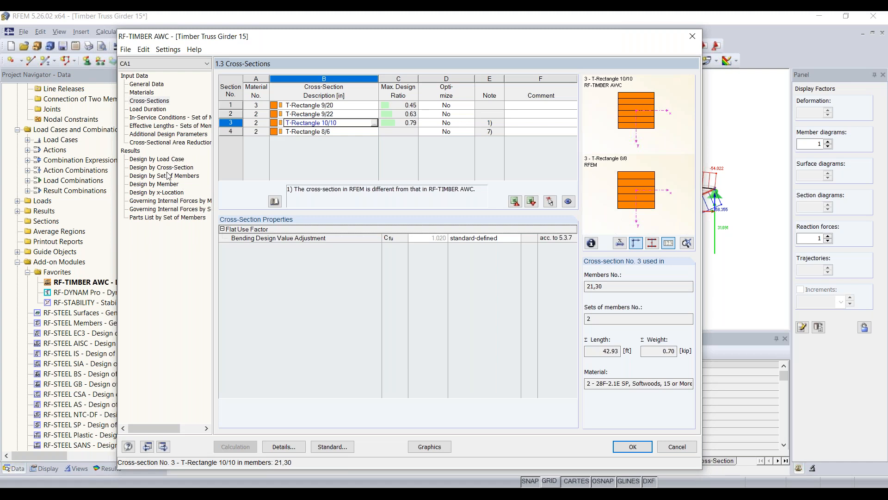
View the truss's internal force diagram behind the add-on window and reopen the design results by cross-section.
{"action": "left_click_drag", "start_coordinate": [336, 40], "coordinate": [340, 265]}
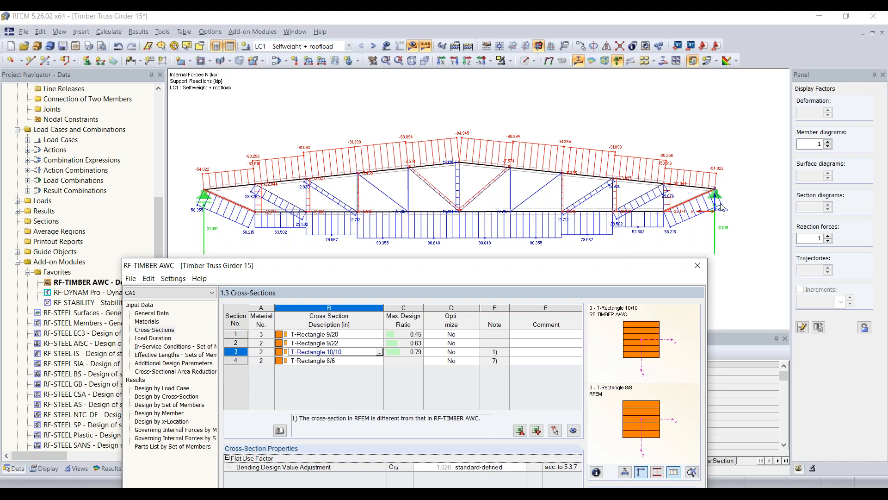
{"action": "left_click_drag", "start_coordinate": [332, 268], "coordinate": [304, 54]}
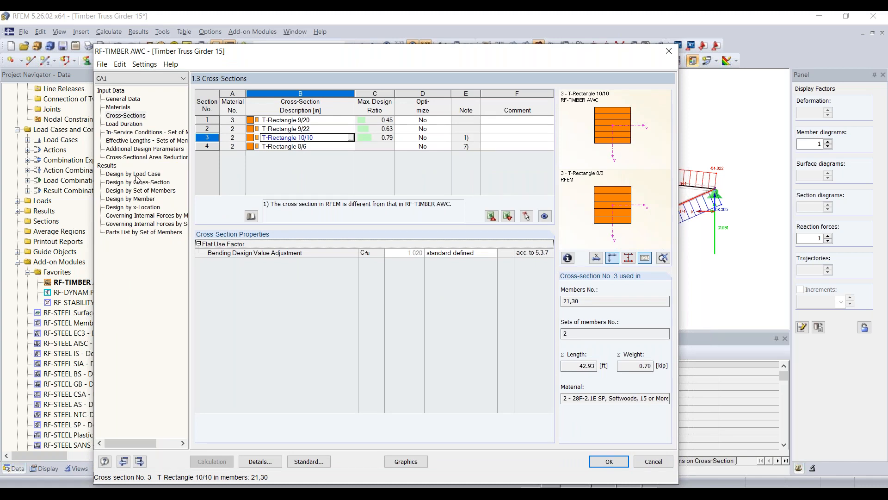
{"action": "left_click", "coordinate": [140, 190]}
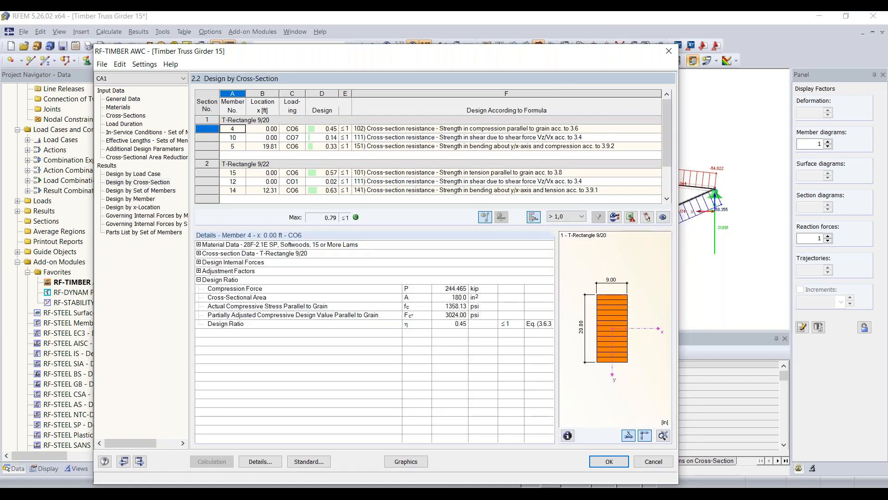
Export all cross-sections to RFEM from the cross-section list, accepting the deletion of existing results, and rerun the timber design calculation.
{"action": "left_click", "coordinate": [125, 115]}
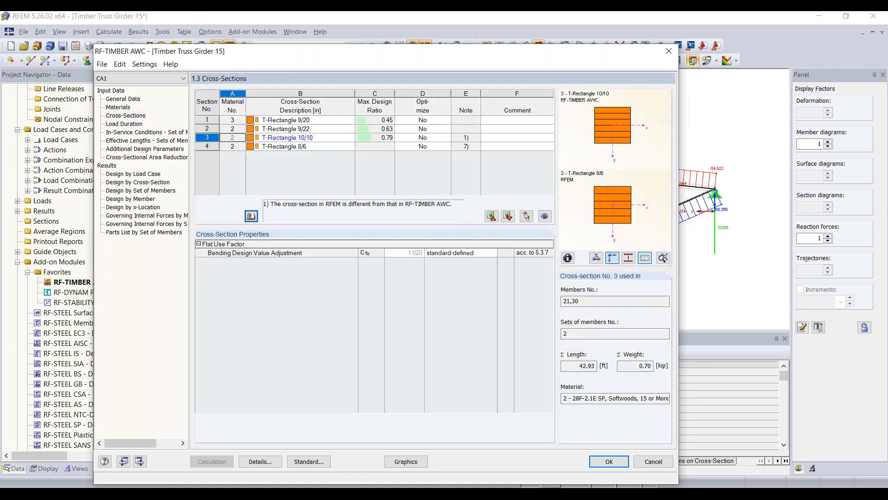
{"action": "right_click", "coordinate": [306, 138]}
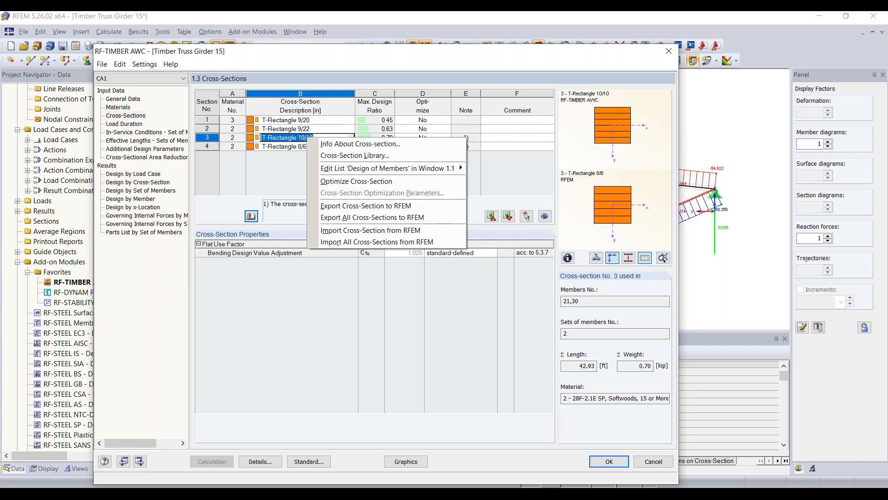
{"action": "left_click", "coordinate": [374, 219]}
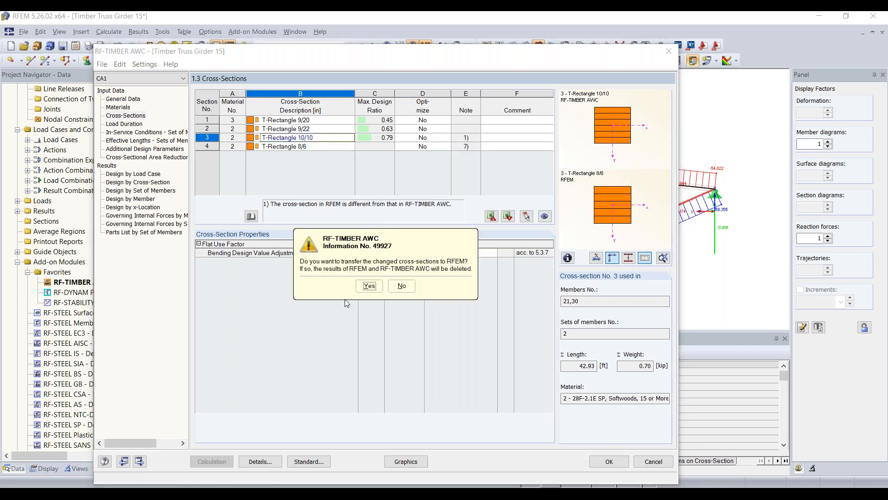
{"action": "left_click", "coordinate": [369, 286]}
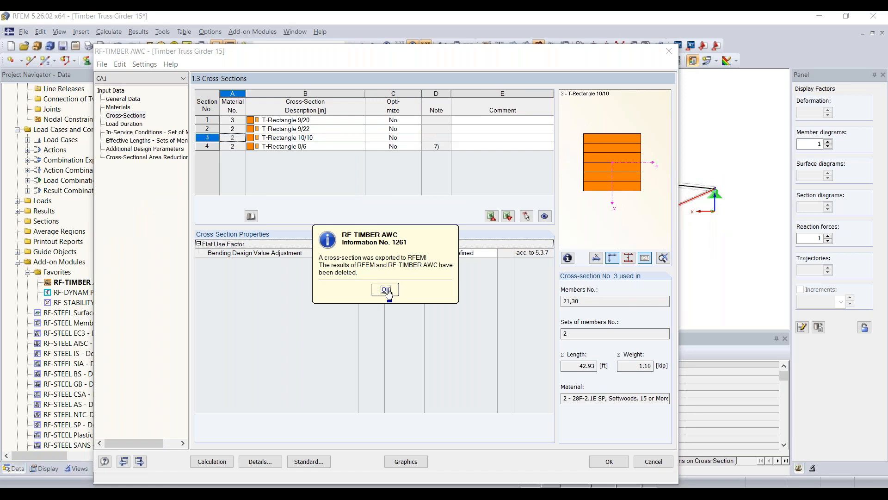
{"action": "left_click", "coordinate": [385, 289]}
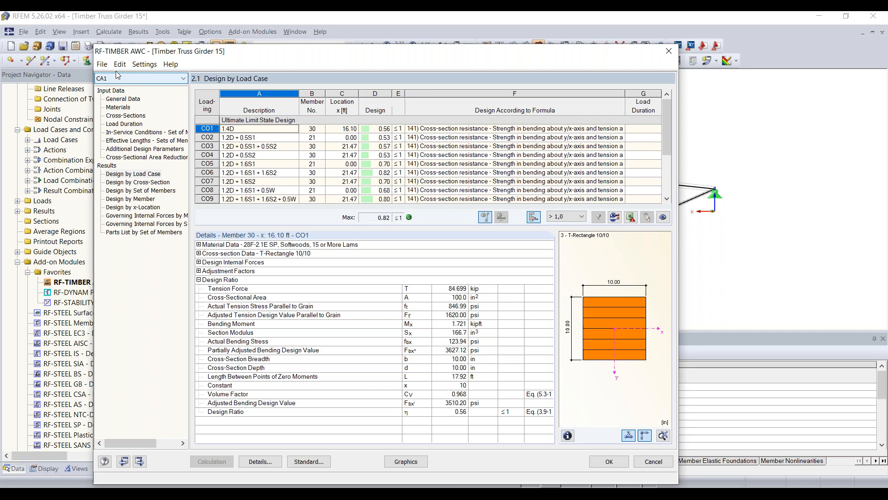
Rename design case 1 with the description "Upper + lower chords".
{"action": "left_click", "coordinate": [102, 64]}
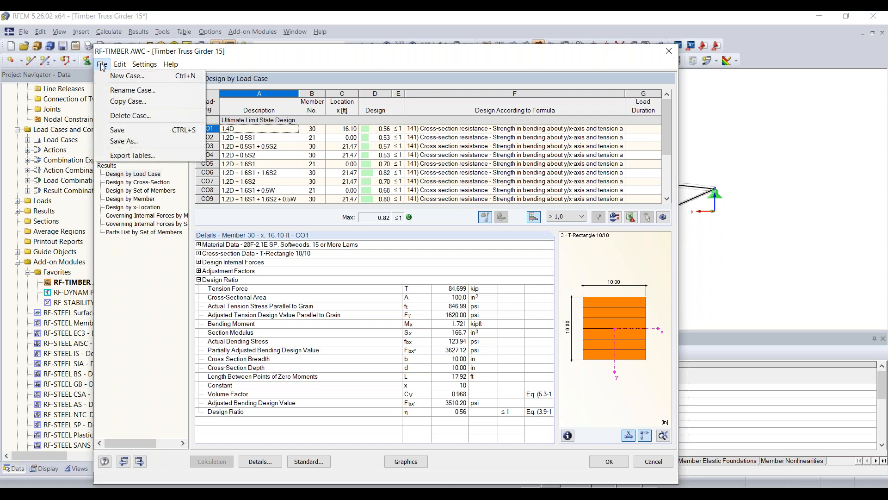
{"action": "left_click", "coordinate": [130, 93]}
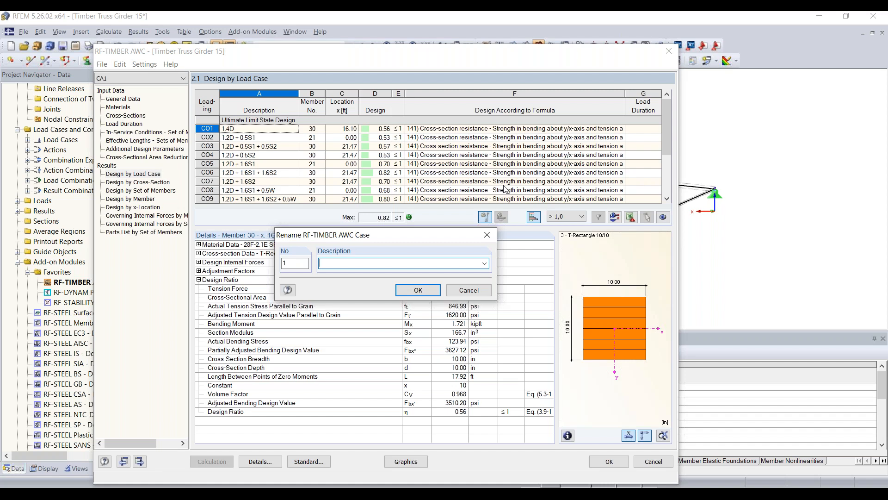
{"action": "type", "text": "Upper + lower chords"}
{"action": "key", "text": "Return"}
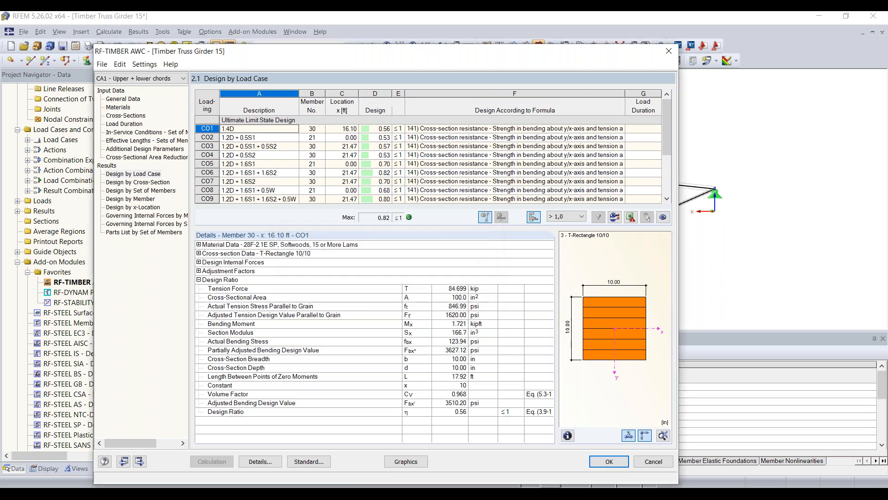
Create a new RF-TIMBER AWC design case 2 described as "Diagonals", saving the changes to CA1.
{"action": "left_click", "coordinate": [100, 65]}
{"action": "left_click", "coordinate": [110, 77]}
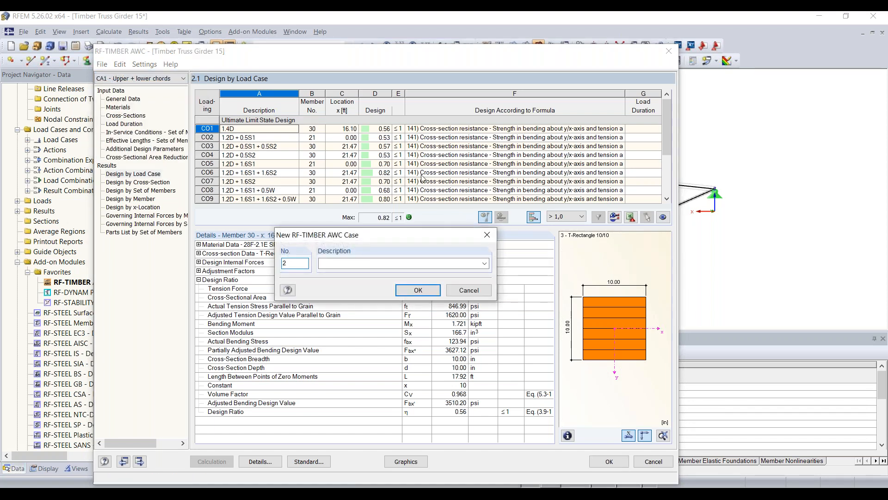
{"action": "left_click", "coordinate": [390, 263]}
{"action": "type", "text": "Diag"}
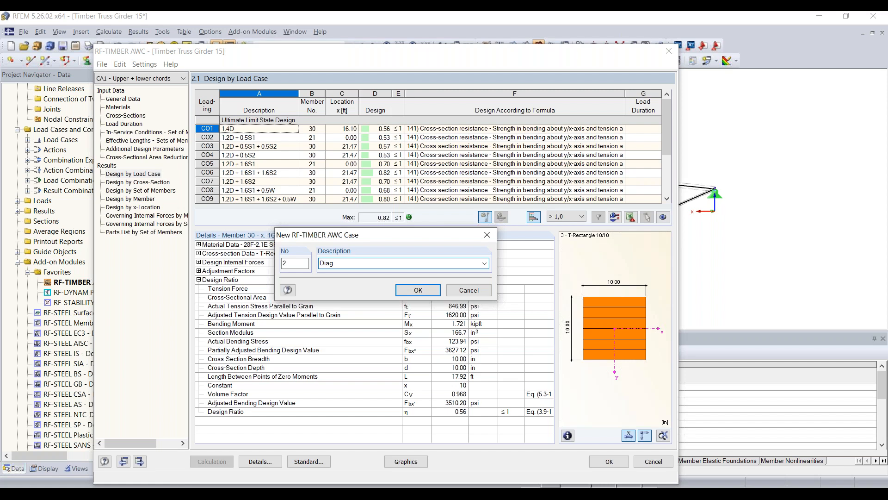
{"action": "type", "text": "onals"}
{"action": "left_click", "coordinate": [419, 290]}
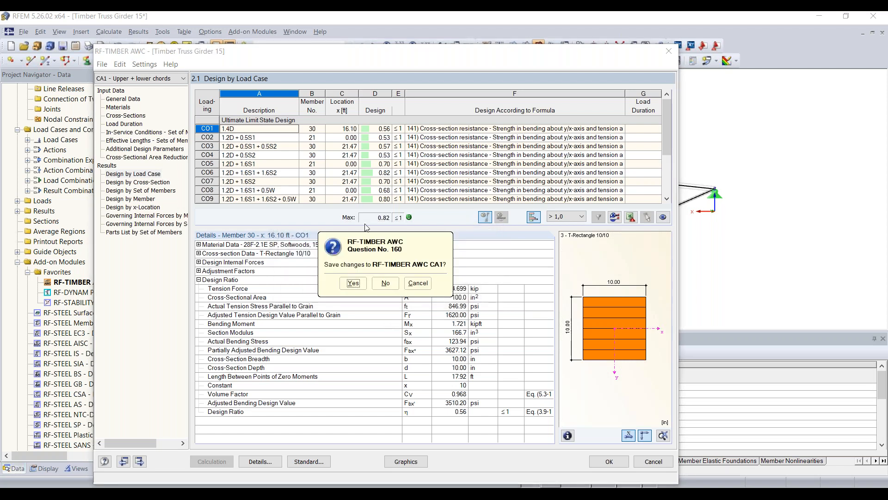
{"action": "left_click", "coordinate": [354, 283]}
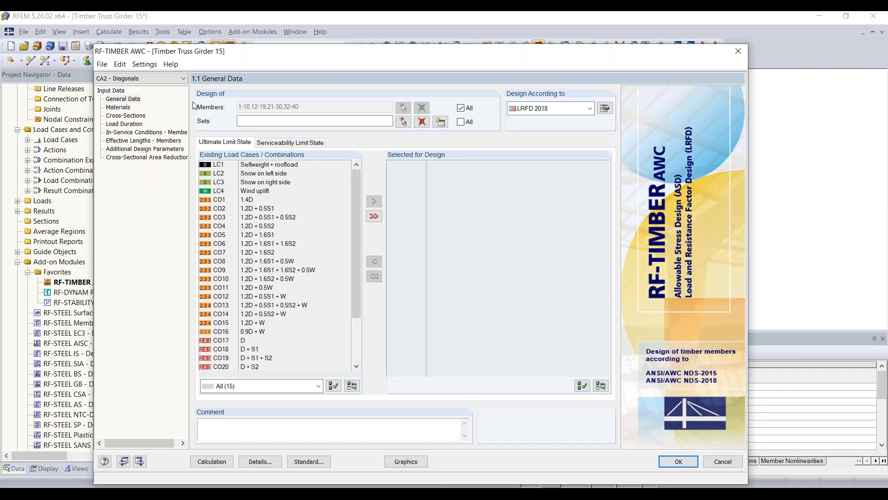
Turn off the design of all members, clear the member list, and start selecting members graphically with the truss in clear view.
{"action": "left_click", "coordinate": [461, 109]}
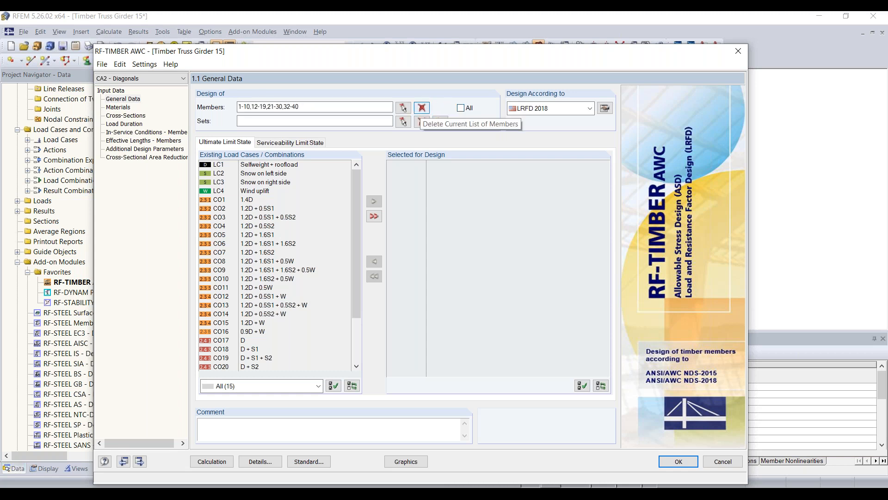
{"action": "left_click", "coordinate": [422, 108]}
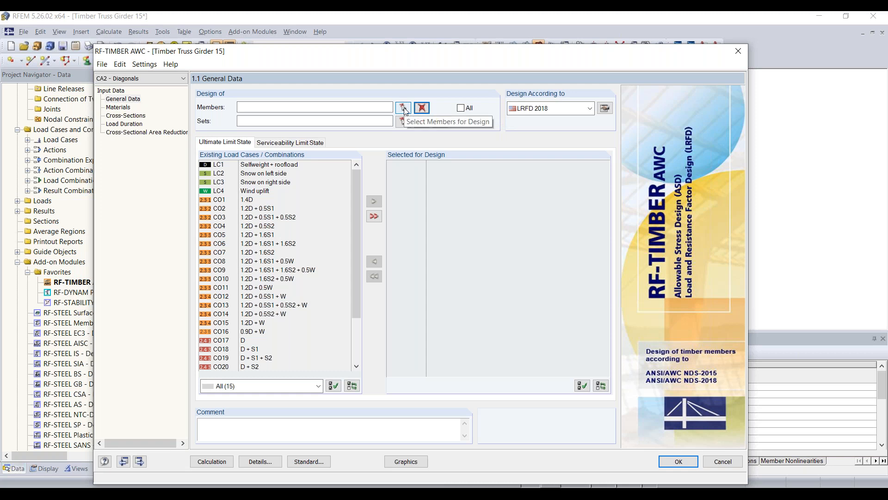
{"action": "left_click", "coordinate": [403, 109]}
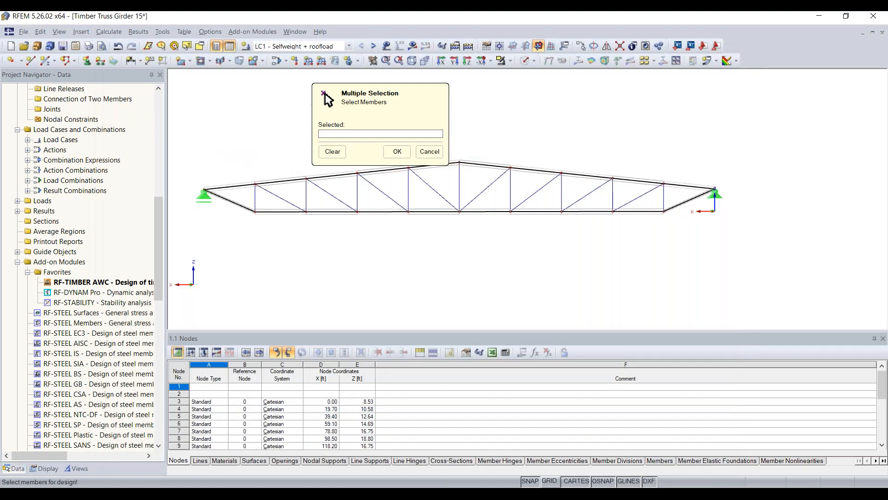
{"action": "left_click_drag", "start_coordinate": [412, 99], "coordinate": [145, 107]}
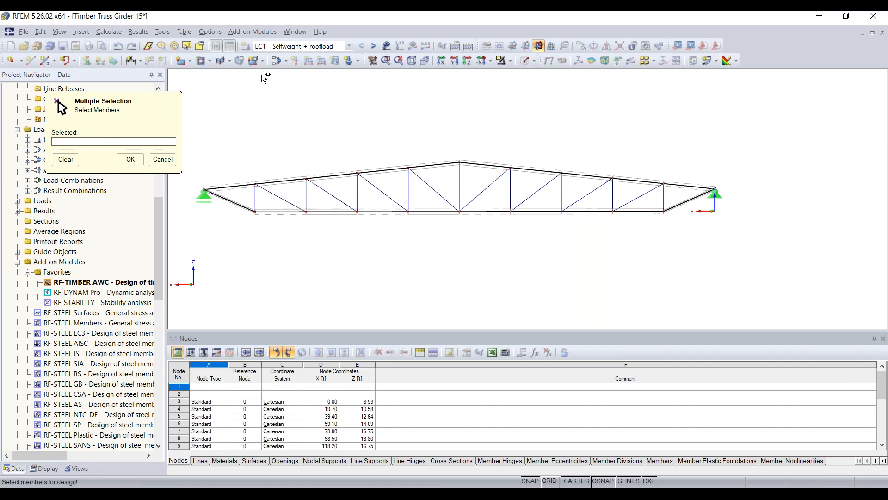
Open a special selection and activate the Members category to show its filter criteria.
{"action": "left_click", "coordinate": [200, 48]}
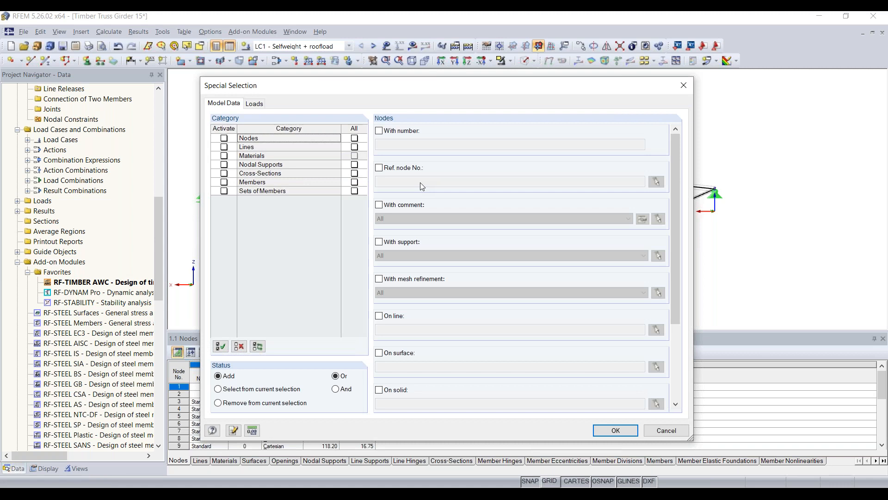
{"action": "left_click", "coordinate": [225, 183]}
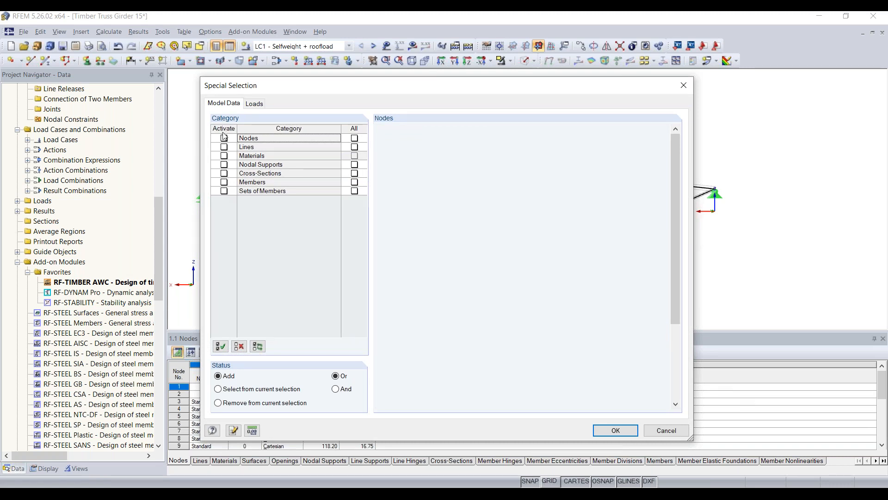
{"action": "left_click", "coordinate": [225, 182]}
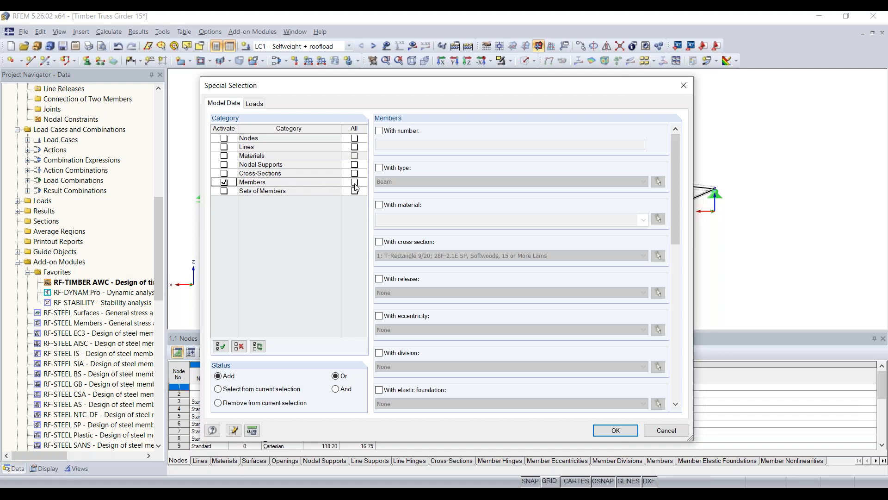
{"action": "scroll", "coordinate": [466, 265], "scroll_direction": "down", "scroll_amount": 5}
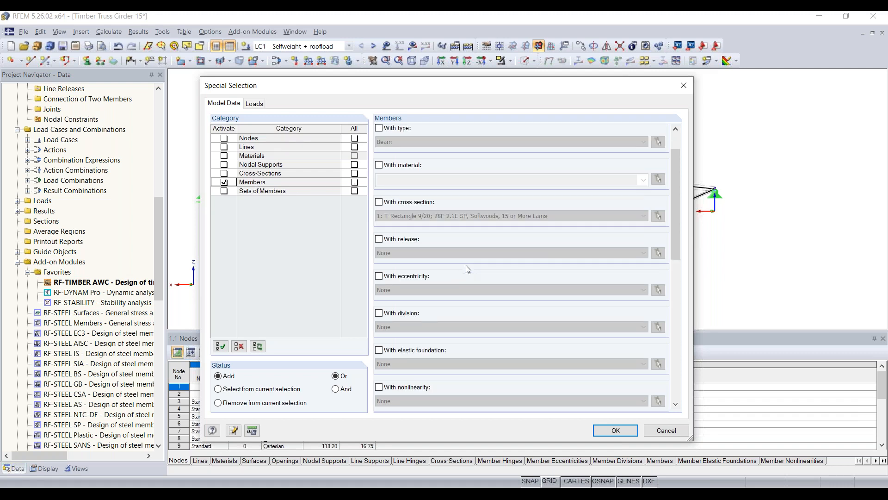
{"action": "scroll", "coordinate": [466, 266], "scroll_direction": "up", "scroll_amount": 5}
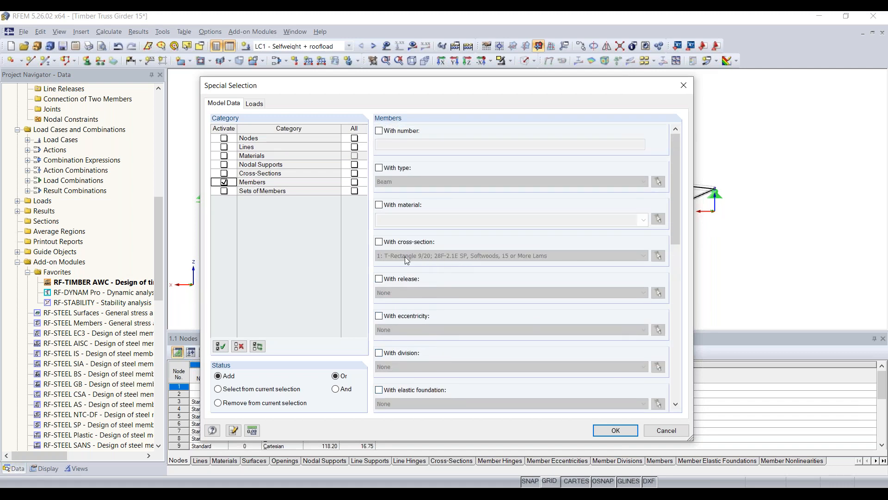
Filter the member selection by cross-section 3, T-Rectangle 10/10, and apply it to pick the diagonals.
{"action": "left_click", "coordinate": [379, 242]}
{"action": "left_click", "coordinate": [379, 242]}
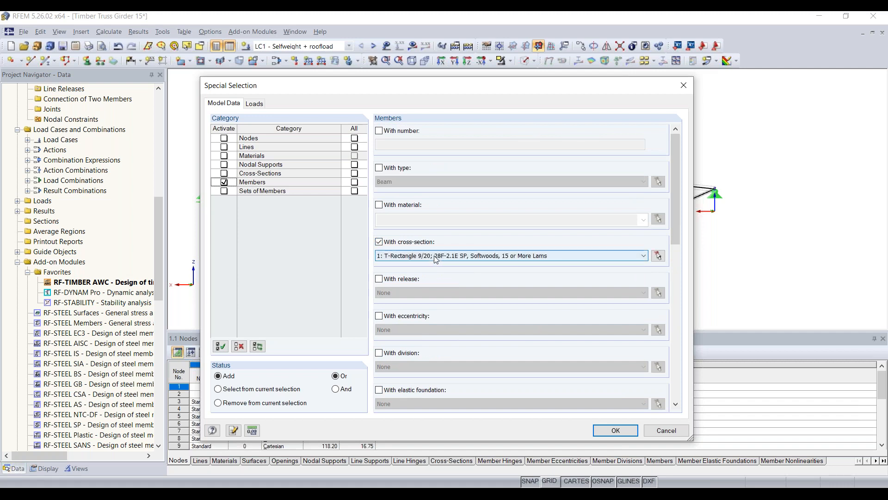
{"action": "left_click", "coordinate": [436, 259]}
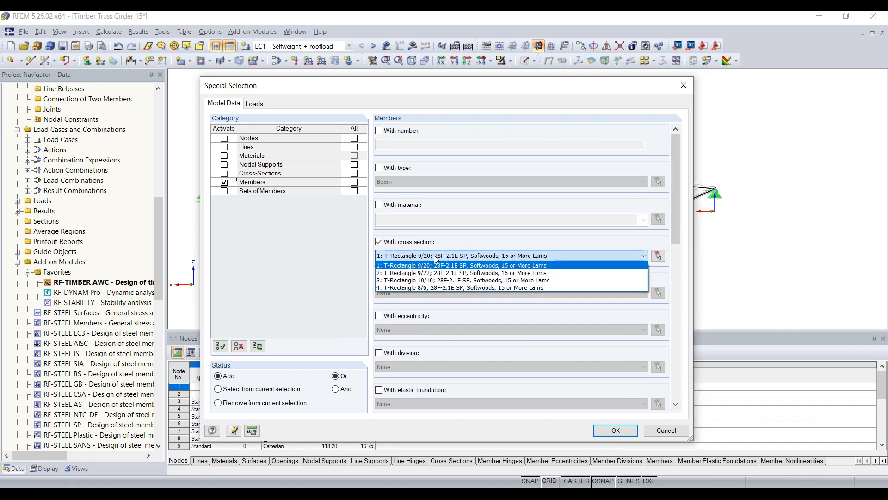
{"action": "left_click", "coordinate": [455, 281]}
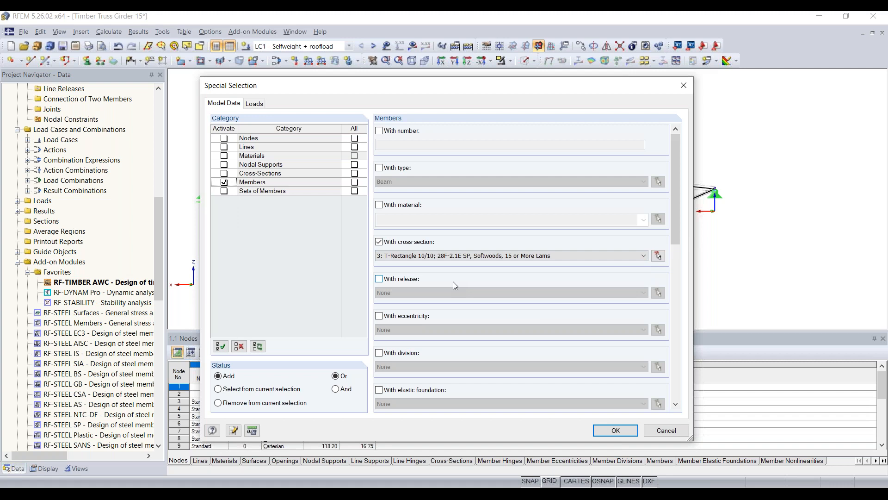
{"action": "left_click", "coordinate": [464, 257]}
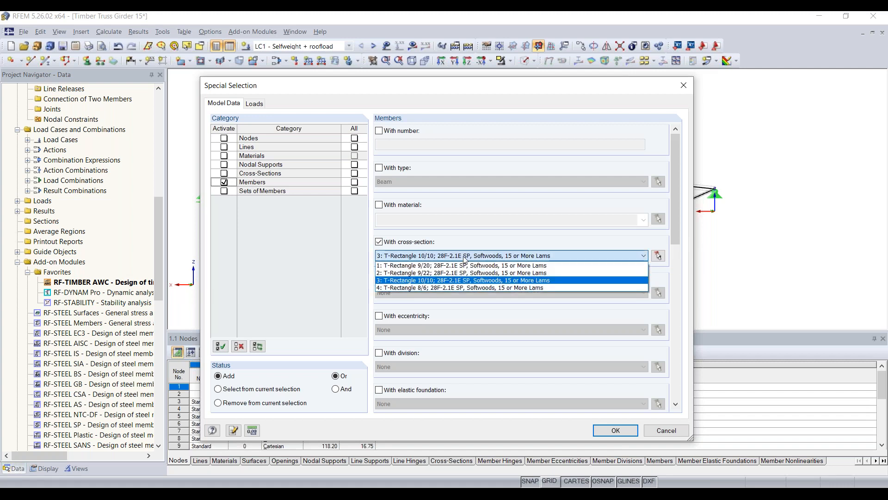
{"action": "left_click", "coordinate": [464, 258]}
{"action": "left_click", "coordinate": [626, 427]}
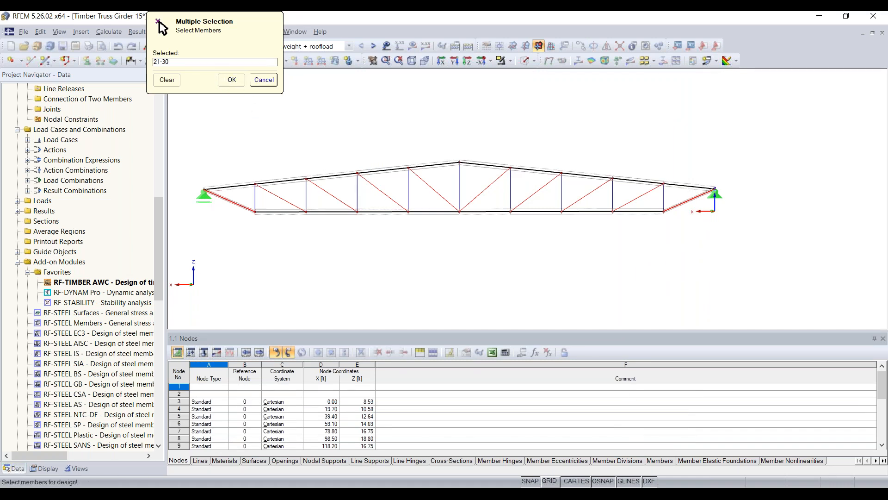
Accept diagonals 21-30 as the design members and add combinations CO1 to CO16 to the ultimate limit state design.
{"action": "left_click", "coordinate": [231, 80]}
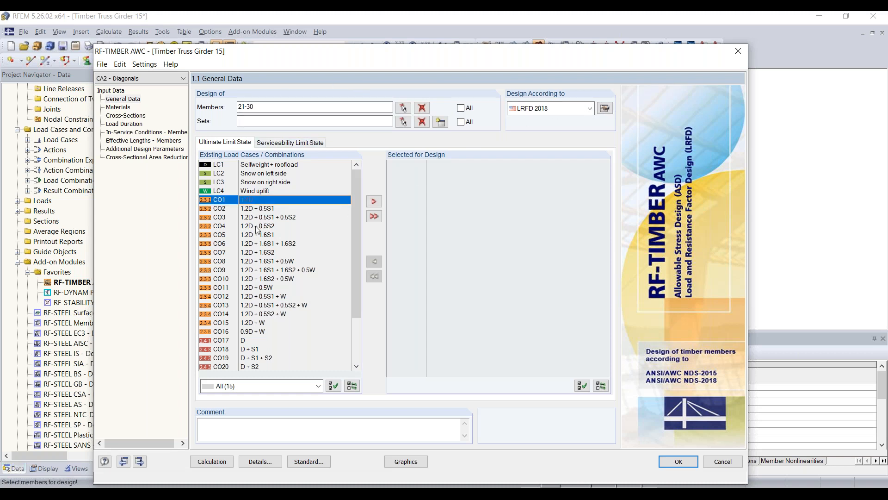
{"action": "left_click", "coordinate": [264, 331], "text": "shift"}
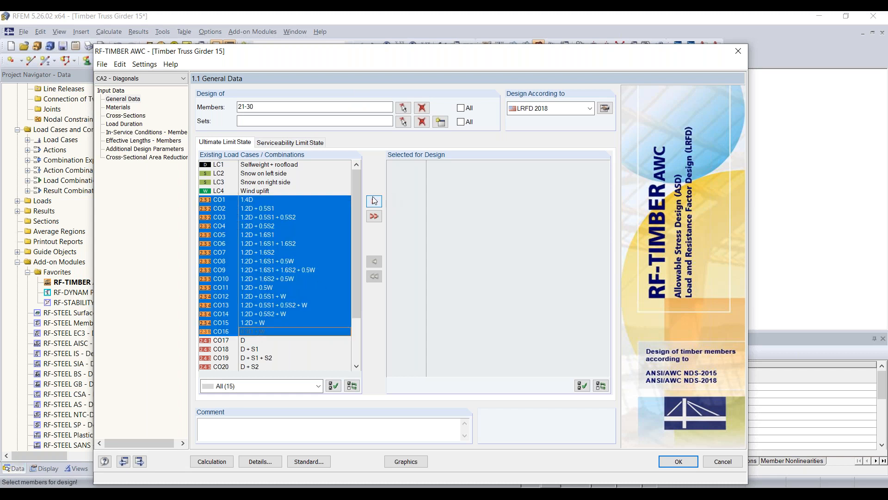
{"action": "left_click", "coordinate": [374, 201]}
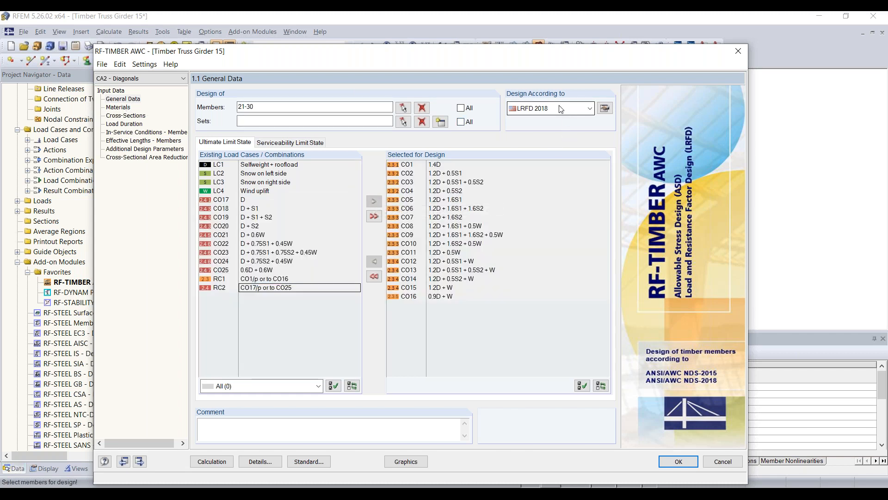
Review the Diagonals case's input data, from materials and cross-sections through load duration, service conditions and effective lengths to area reductions.
{"action": "left_click", "coordinate": [118, 108]}
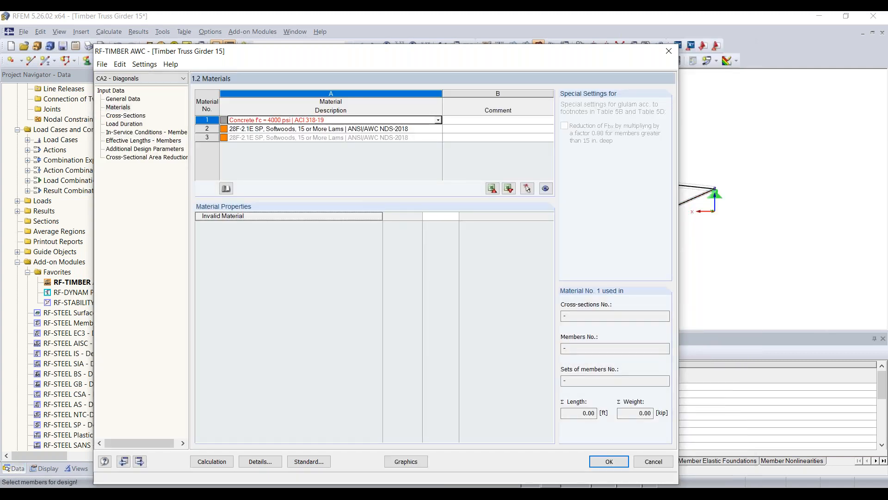
{"action": "left_click", "coordinate": [117, 116]}
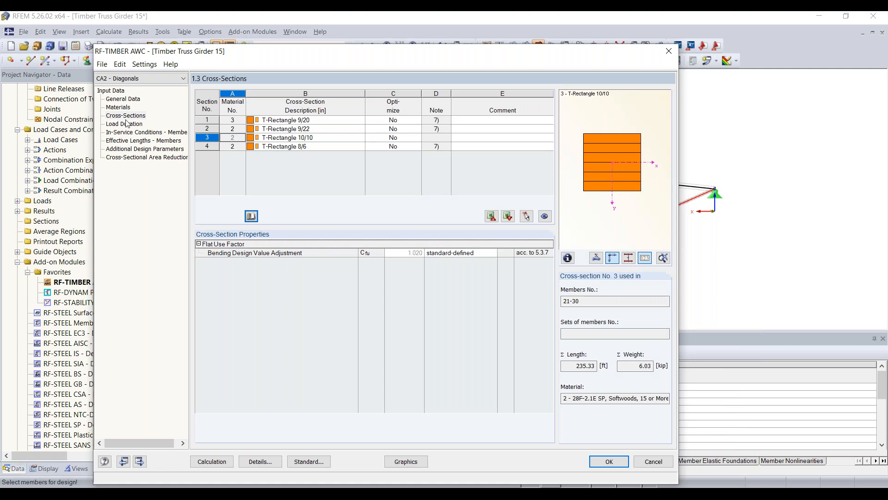
{"action": "left_click", "coordinate": [125, 124]}
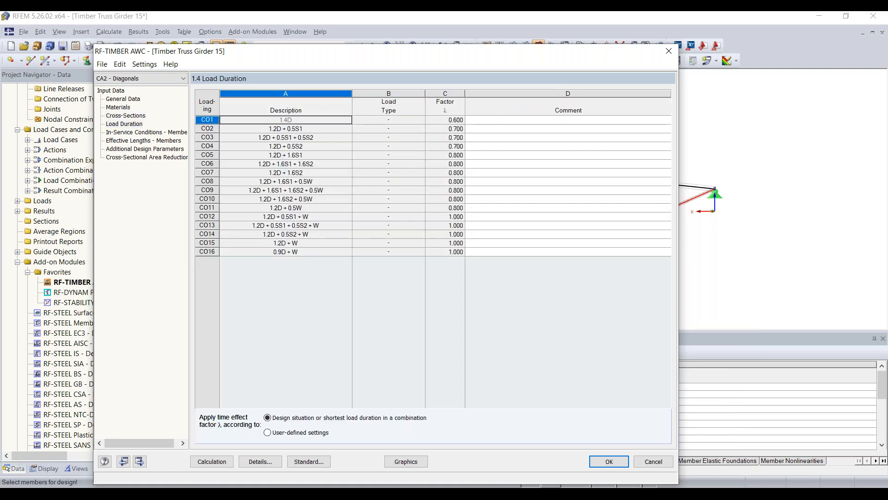
{"action": "left_click", "coordinate": [135, 133]}
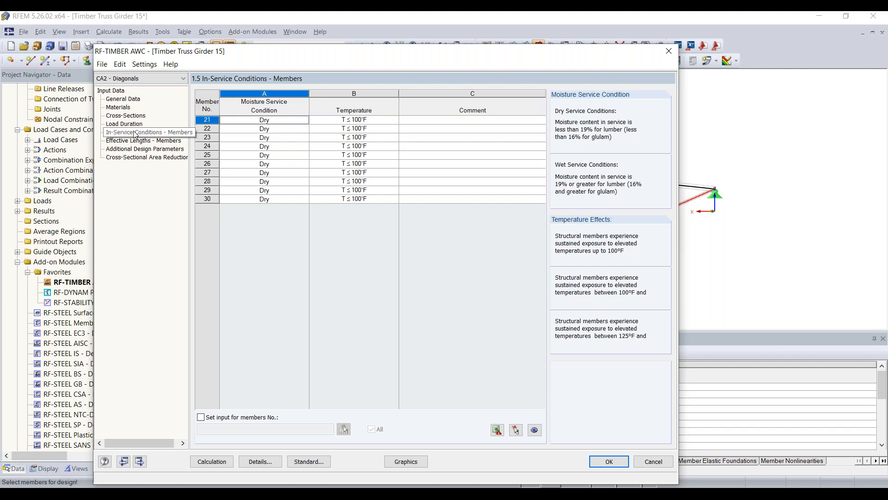
{"action": "left_click", "coordinate": [142, 140]}
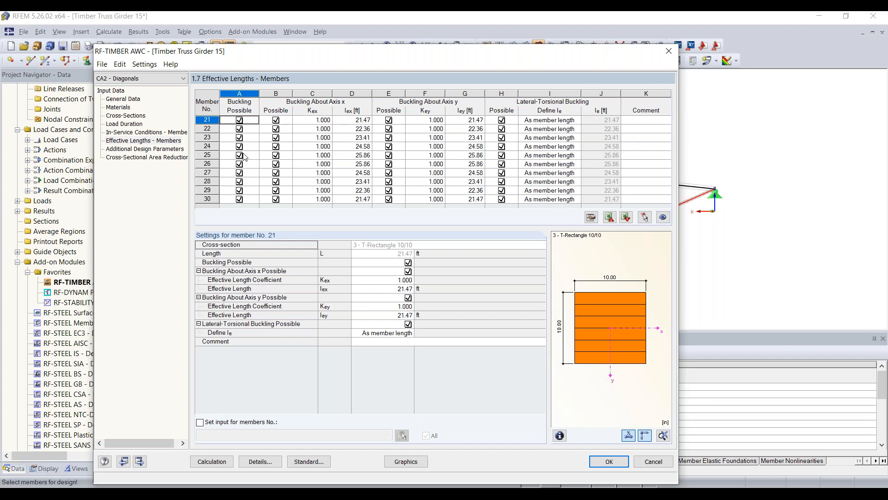
{"action": "left_click", "coordinate": [144, 149]}
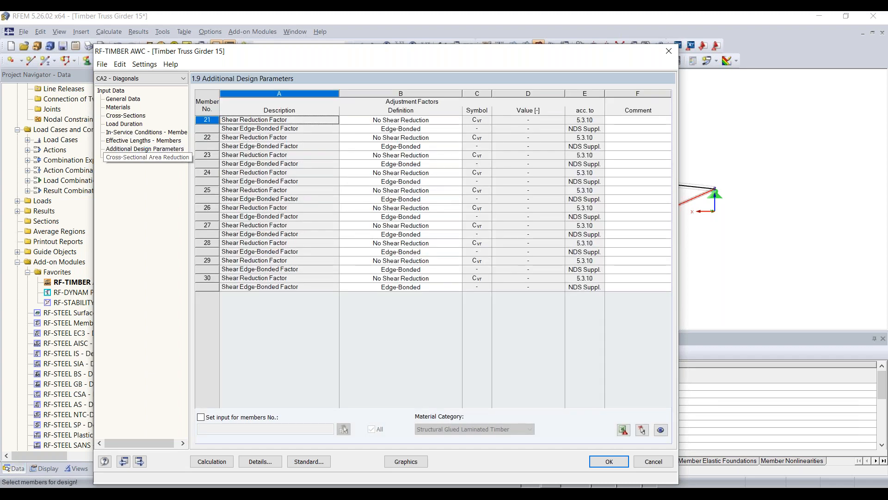
{"action": "left_click", "coordinate": [146, 157]}
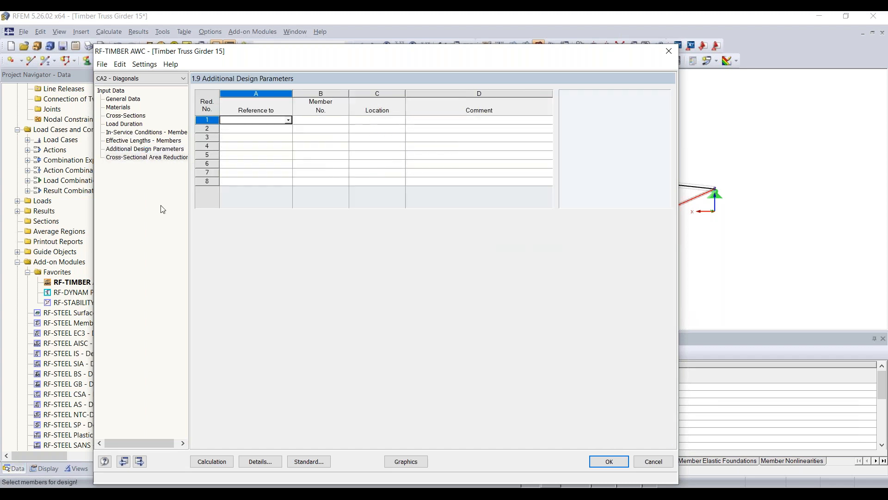
Calculate the Diagonals design case and filter the results by load case to show only the maximum design ratio.
{"action": "left_click", "coordinate": [209, 462]}
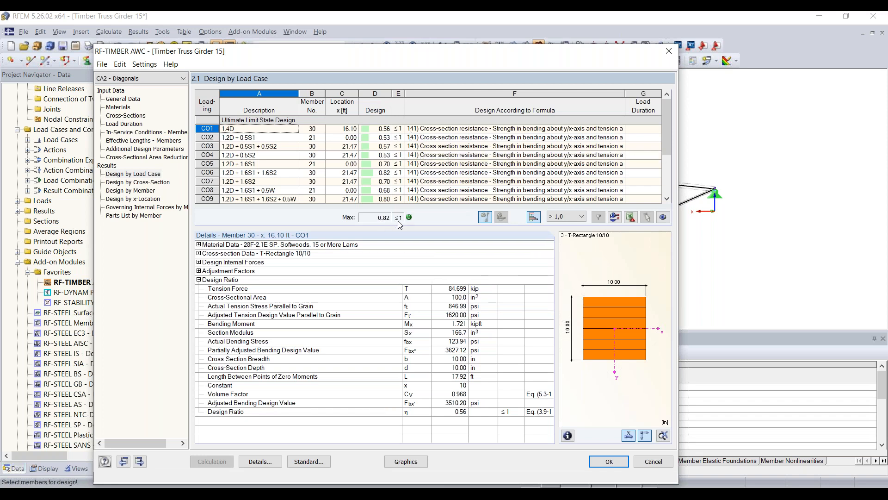
{"action": "scroll", "coordinate": [420, 151], "scroll_direction": "down", "scroll_amount": 3}
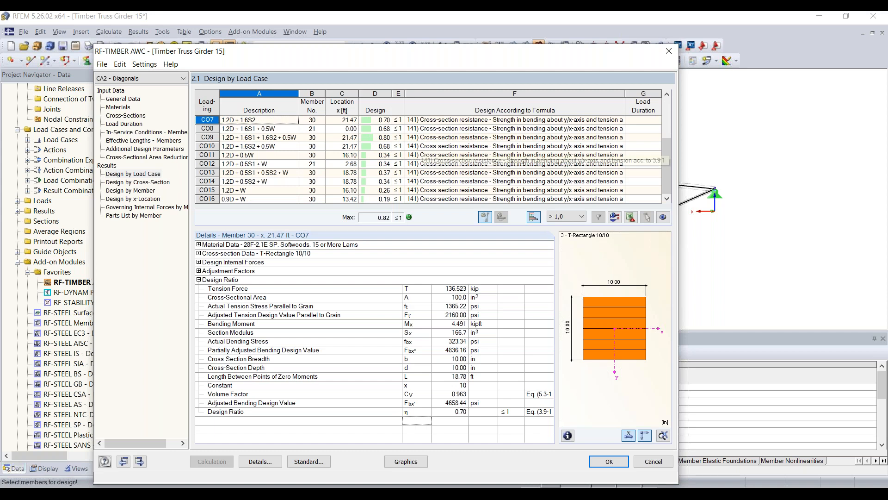
{"action": "scroll", "coordinate": [421, 152], "scroll_direction": "up", "scroll_amount": 3}
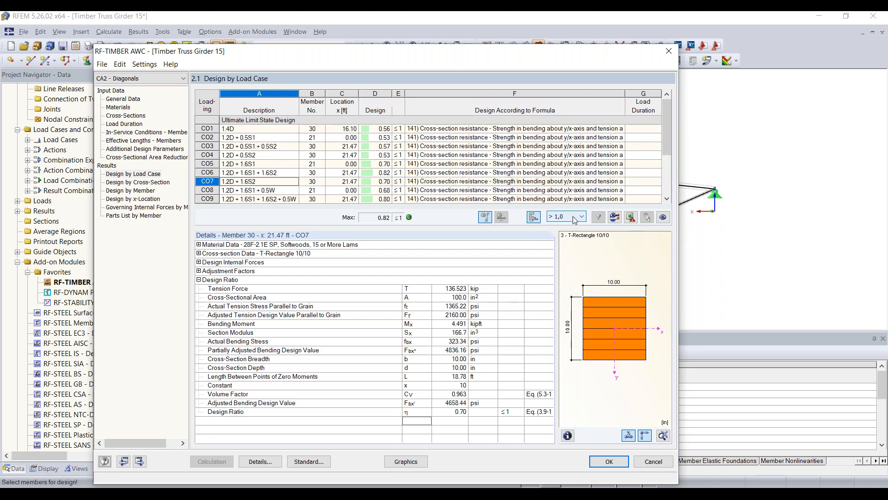
{"action": "left_click", "coordinate": [575, 221]}
{"action": "left_click", "coordinate": [557, 233]}
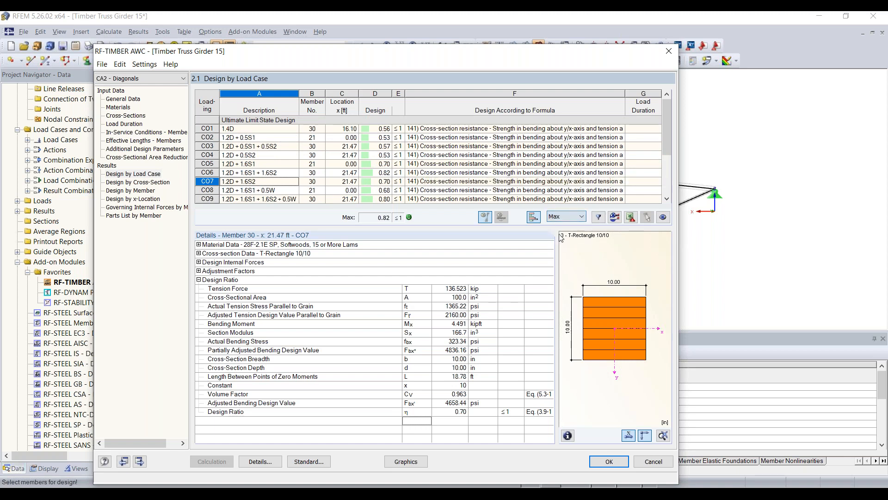
{"action": "left_click", "coordinate": [600, 218]}
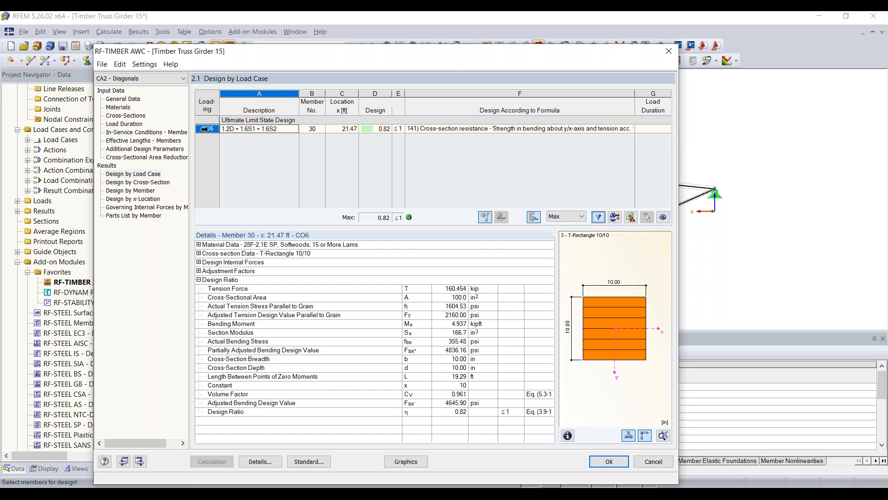
Inspect the design details of the governing combination CO6 and locate its member 30 in the truss model.
{"action": "left_click", "coordinate": [206, 129]}
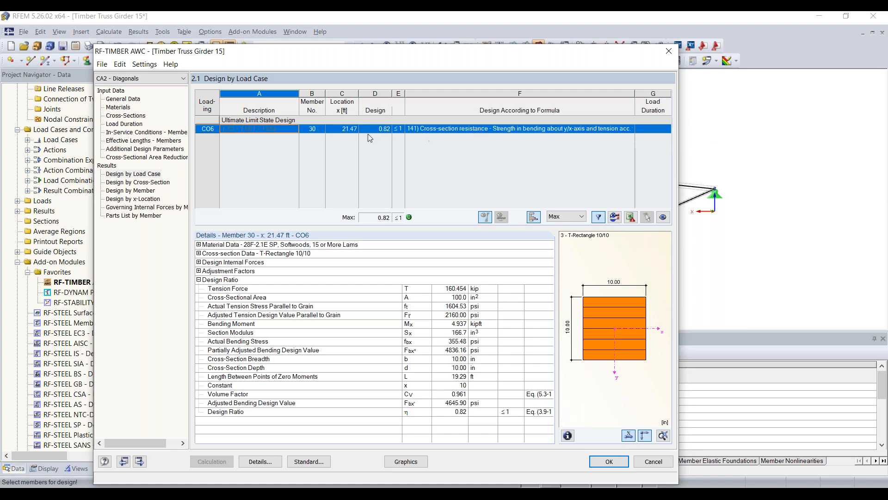
{"action": "left_click", "coordinate": [313, 129]}
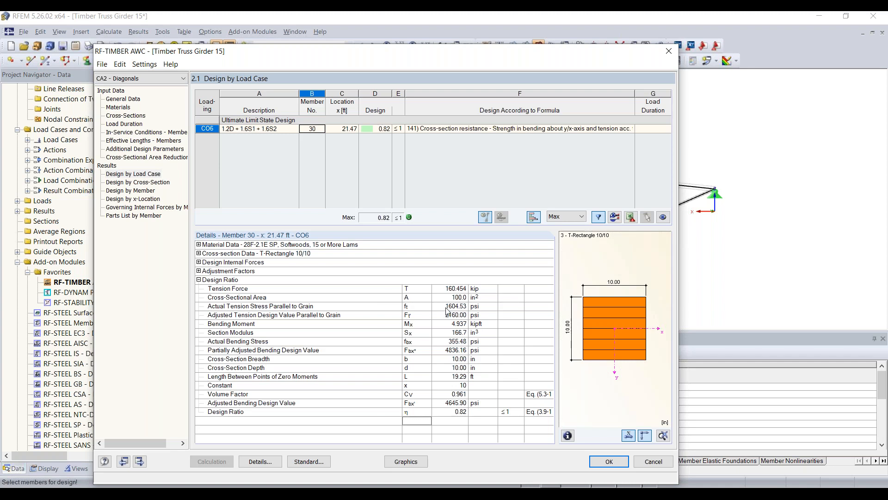
{"action": "left_click_drag", "start_coordinate": [469, 50], "coordinate": [483, 167]}
{"action": "left_click", "coordinate": [384, 247]}
{"action": "left_click", "coordinate": [318, 247]}
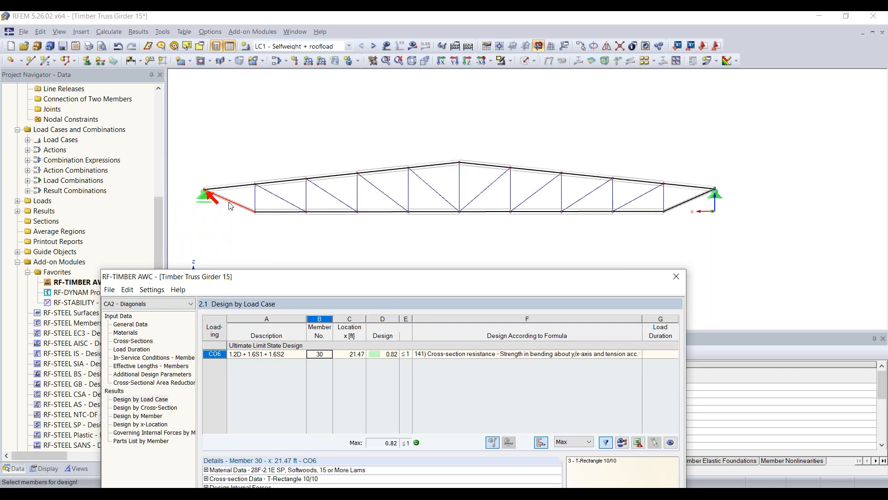
{"action": "left_click_drag", "start_coordinate": [351, 284], "coordinate": [360, 72]}
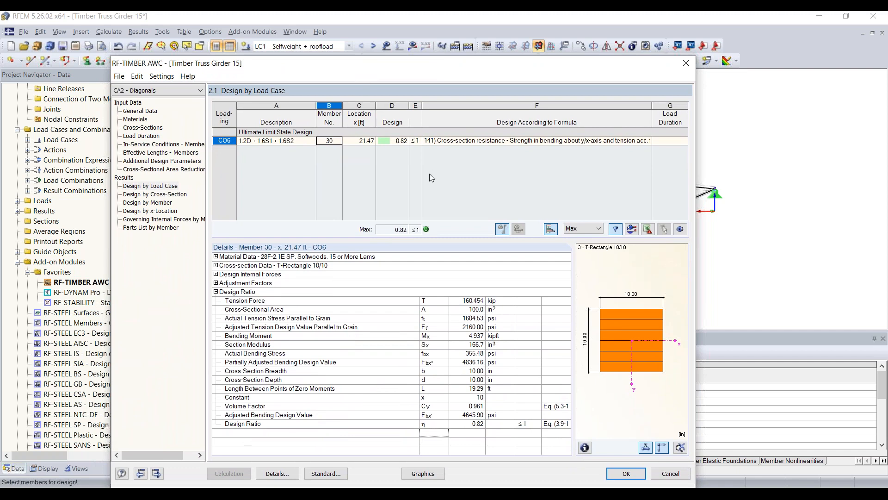
View the diagonals' design results by cross-section and display the design ratios graphically on the model.
{"action": "left_click", "coordinate": [170, 196]}
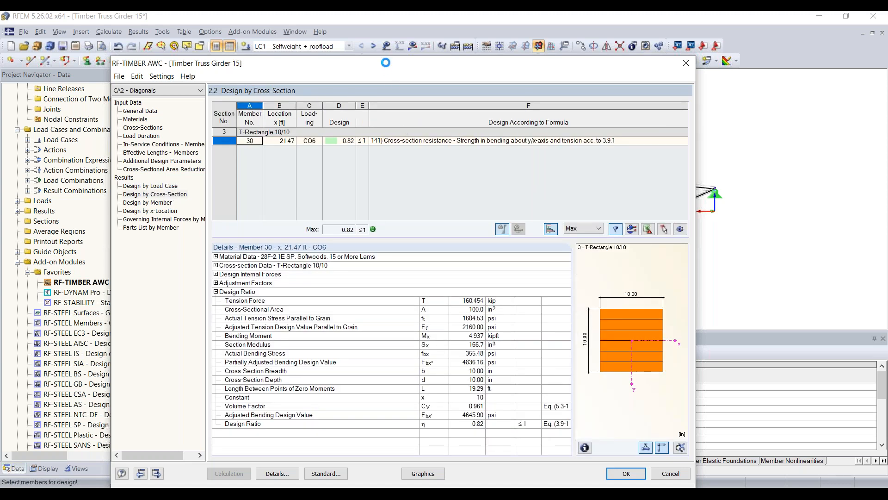
{"action": "left_click_drag", "start_coordinate": [386, 62], "coordinate": [390, 29]}
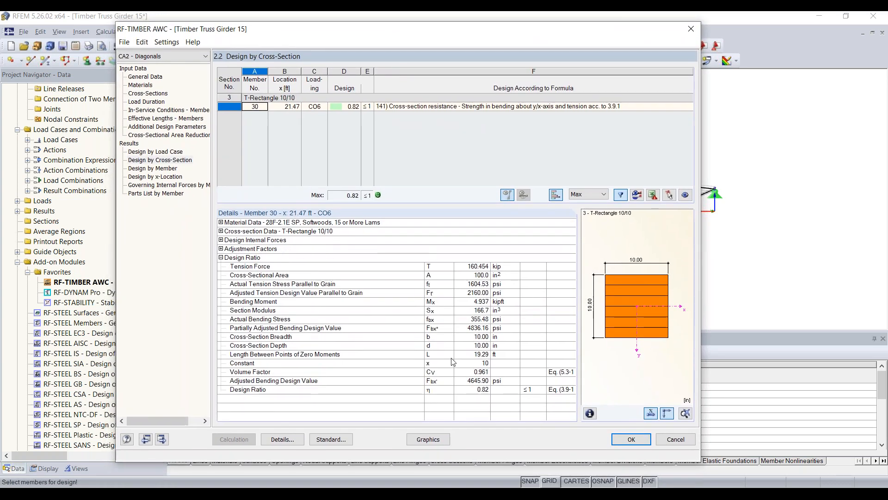
{"action": "left_click", "coordinate": [428, 439]}
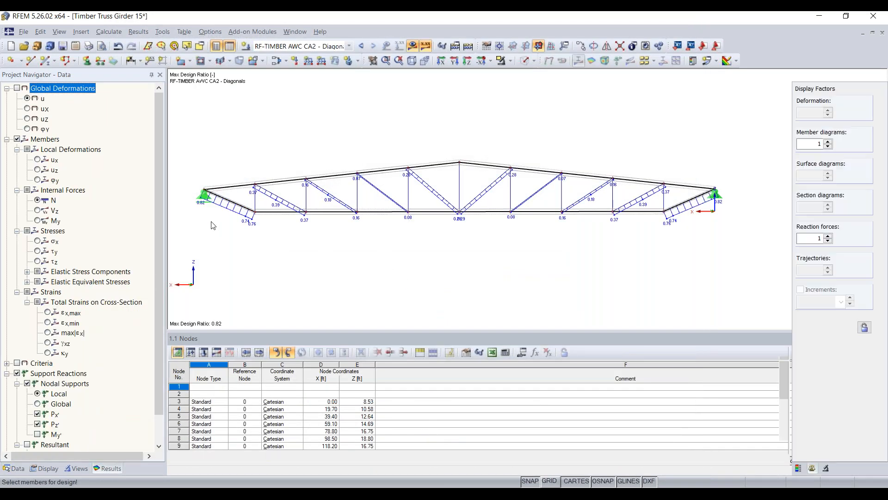
Examine the design ratio diagrams along the end, intermediate and central diagonals of the truss.
{"action": "middle_click_drag", "start_coordinate": [353, 263], "coordinate": [380, 269]}
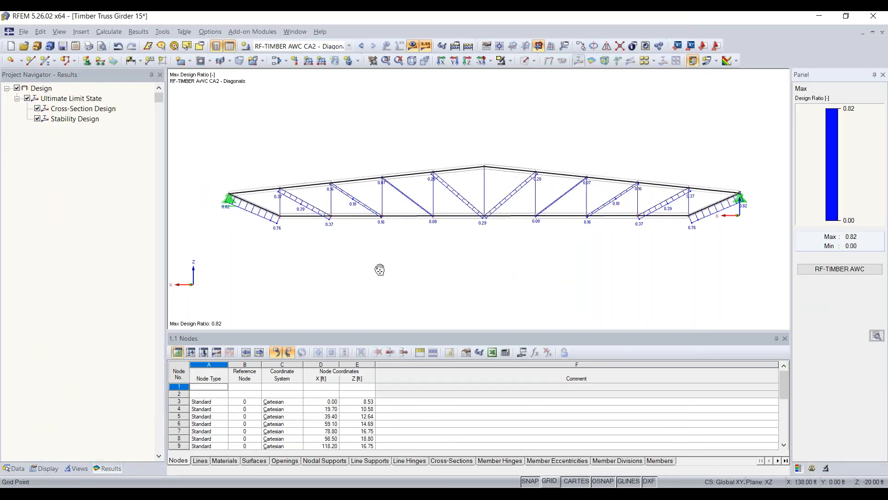
{"action": "scroll", "coordinate": [326, 222], "scroll_direction": "up", "scroll_amount": 1}
{"action": "middle_click_drag", "start_coordinate": [324, 222], "coordinate": [283, 223]}
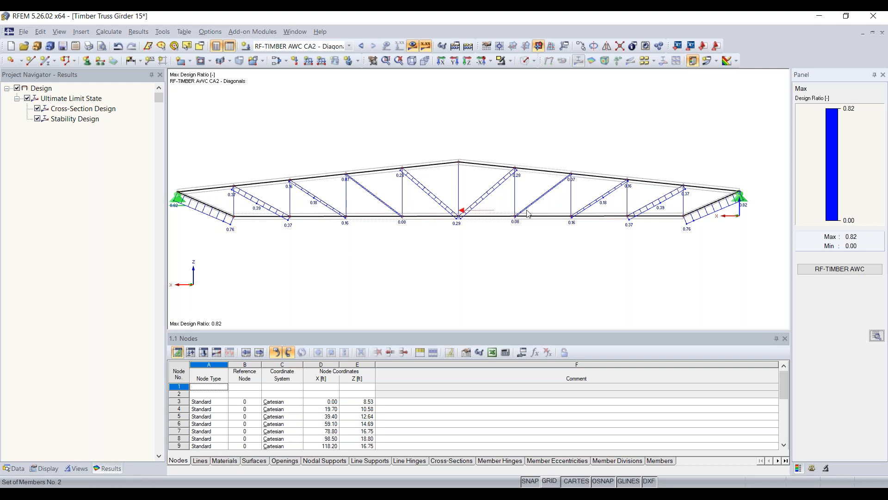
{"action": "scroll", "coordinate": [375, 196], "scroll_direction": "up", "scroll_amount": 3}
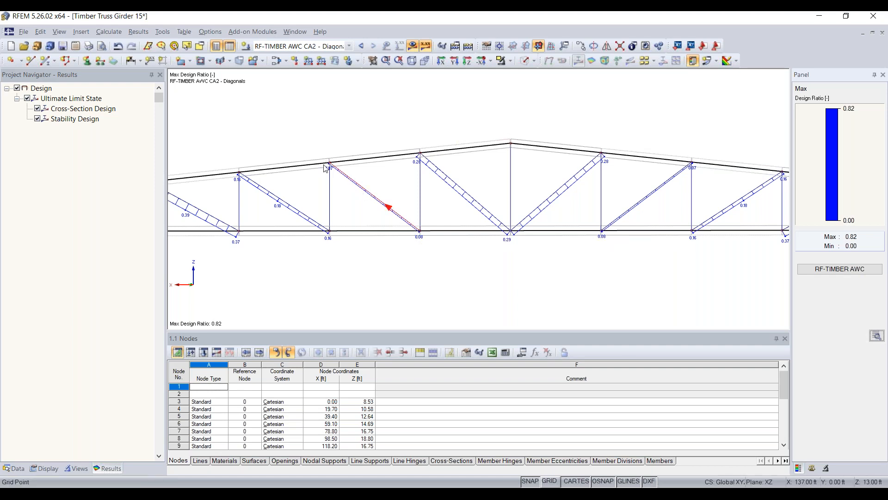
{"action": "scroll", "coordinate": [469, 267], "scroll_direction": "down", "scroll_amount": 2}
{"action": "middle_click_drag", "start_coordinate": [581, 279], "coordinate": [506, 256]}
{"action": "scroll", "coordinate": [506, 256], "scroll_direction": "down", "scroll_amount": 2}
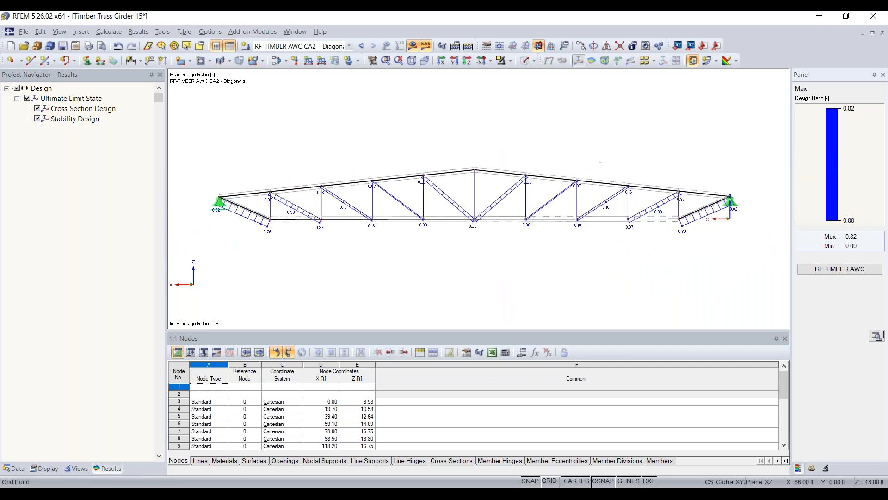
Return to RF-TIMBER AWC and create a new design case 3 described as "Verticals".
{"action": "left_click", "coordinate": [863, 275]}
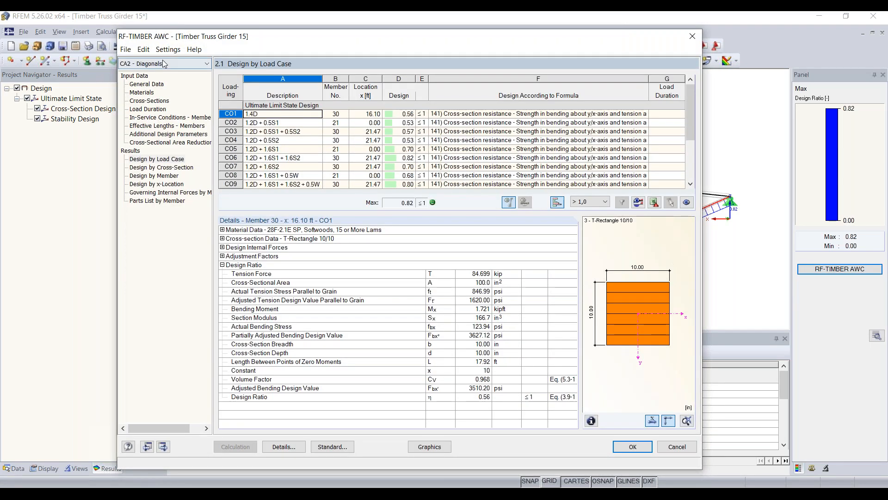
{"action": "left_click", "coordinate": [125, 49]}
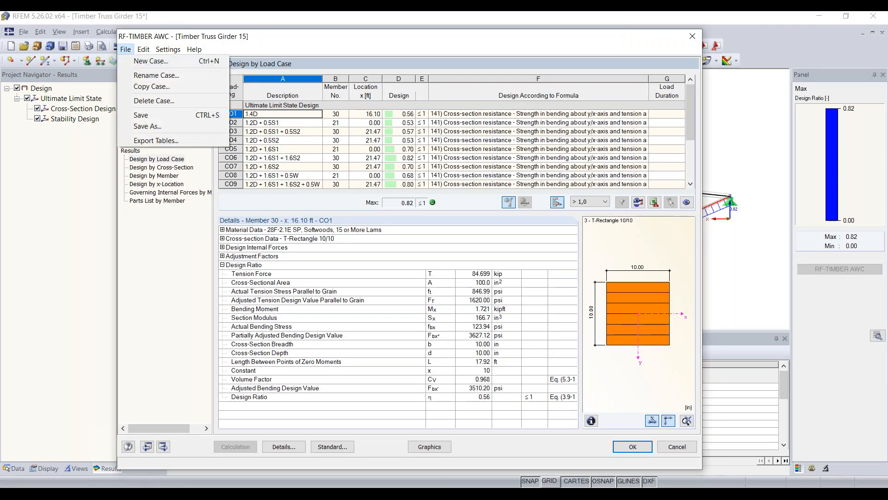
{"action": "left_click", "coordinate": [149, 64]}
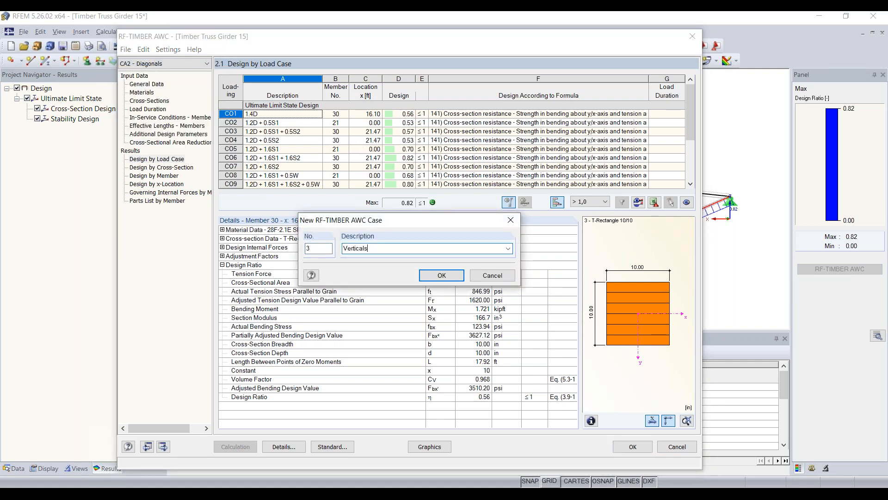
{"action": "left_click", "coordinate": [449, 276]}
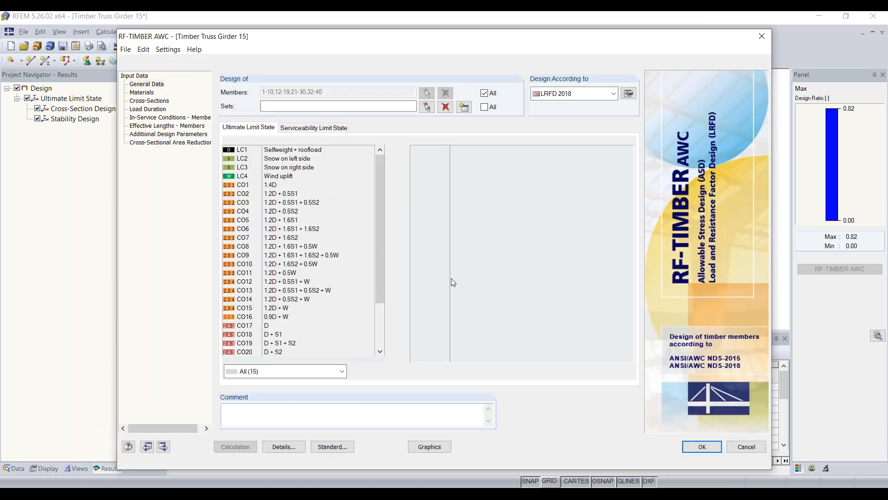
Try to limit the Verticals design case to a graphical selection of members using the Special Selection criteria.
{"action": "left_click", "coordinate": [485, 93]}
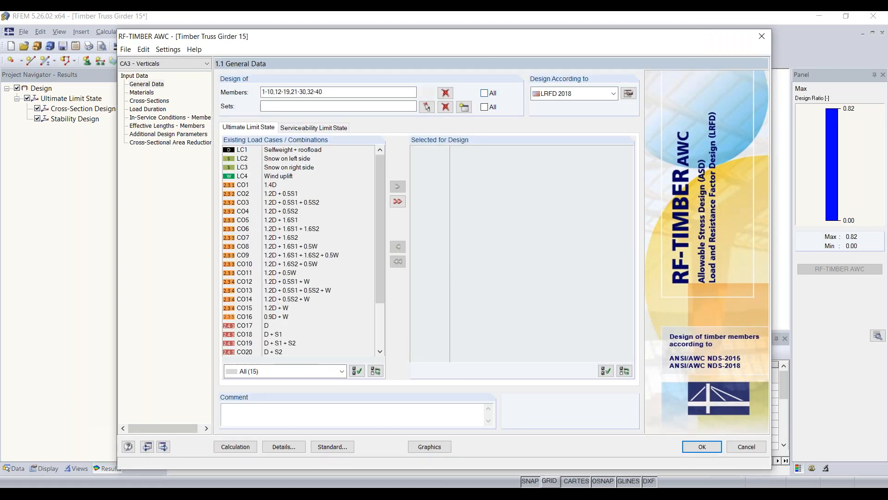
{"action": "left_click", "coordinate": [427, 93]}
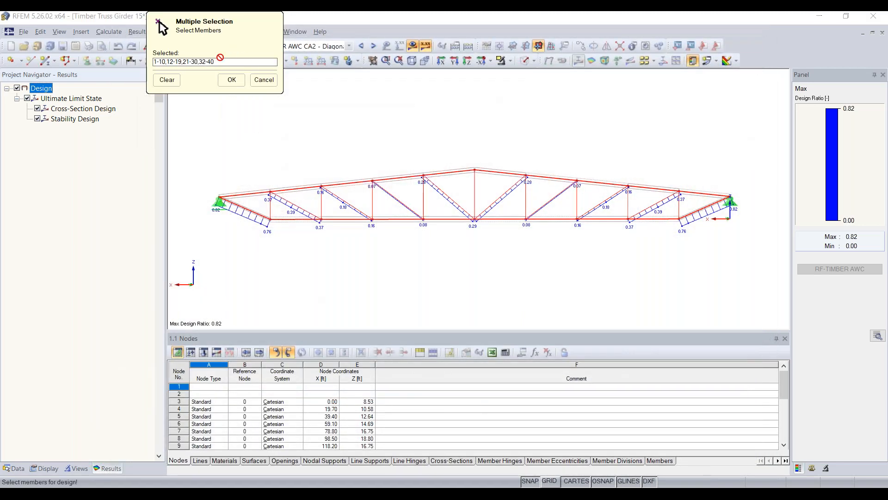
{"action": "left_click", "coordinate": [200, 47]}
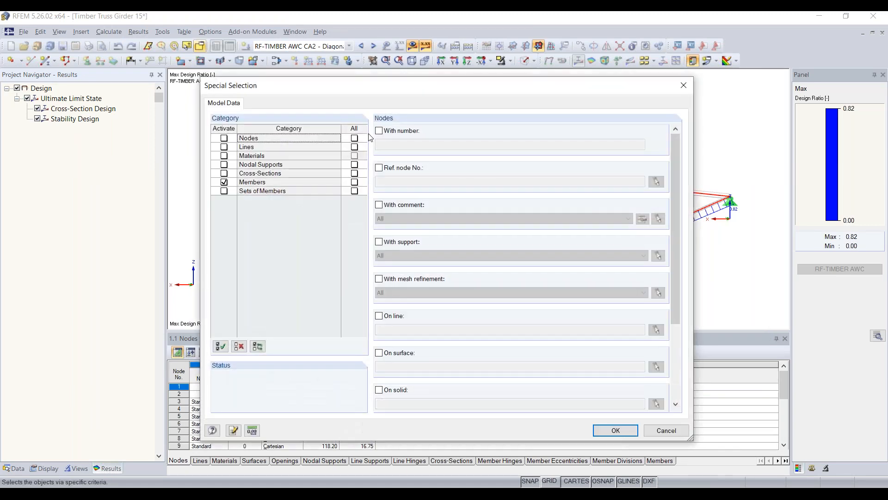
{"action": "left_click", "coordinate": [683, 81]}
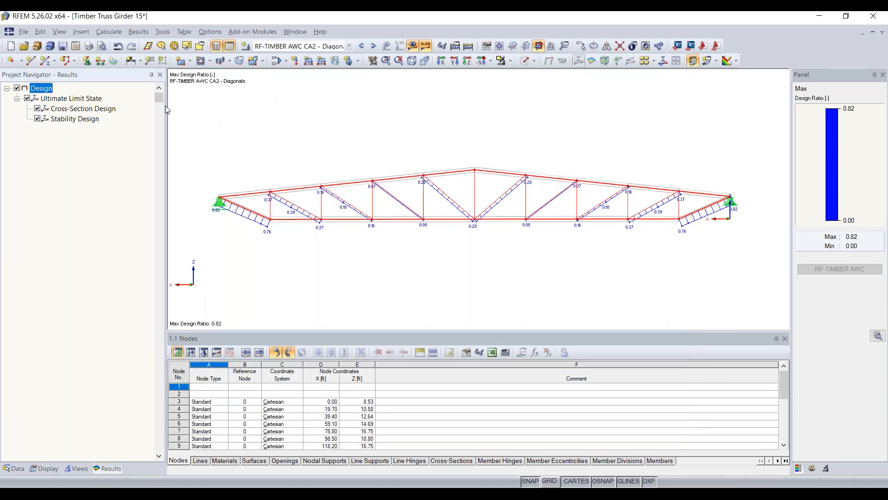
{"action": "left_click", "coordinate": [400, 237]}
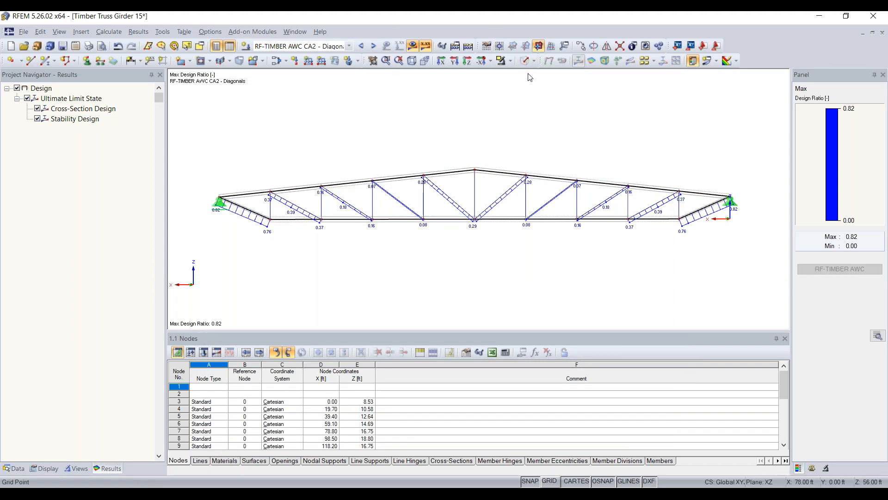
Inspect the member type and cross-section of a vertical member in the truss model.
{"action": "left_click", "coordinate": [644, 63]}
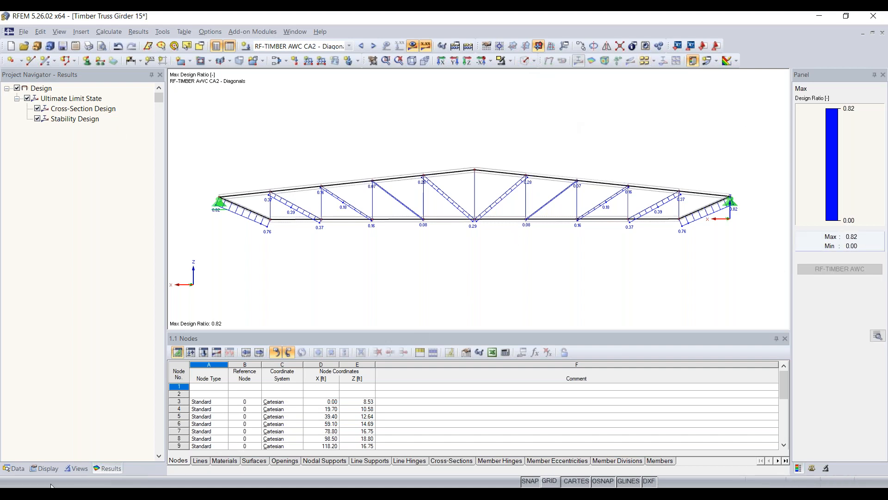
{"action": "left_click", "coordinate": [14, 468]}
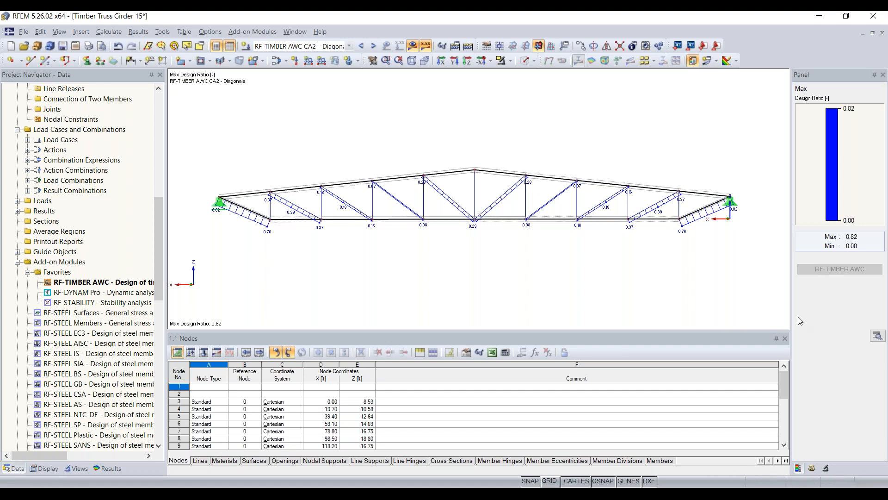
{"action": "double_click", "coordinate": [322, 206]}
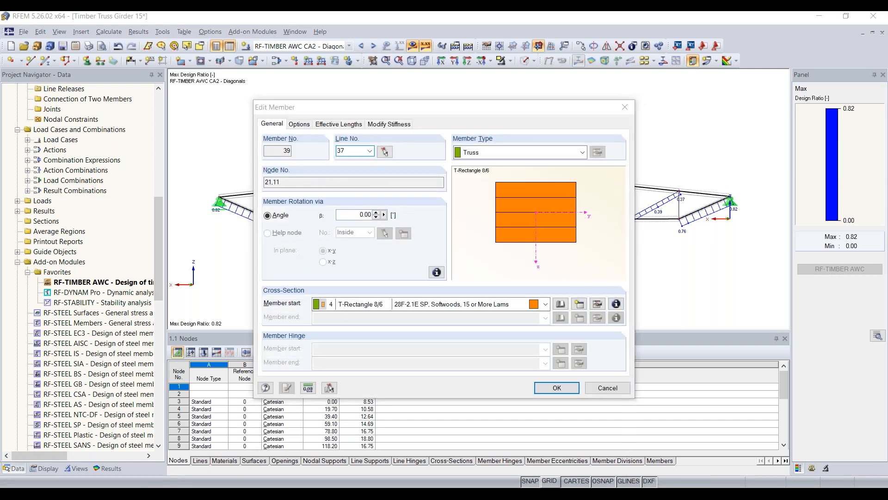
{"action": "left_click", "coordinate": [623, 108]}
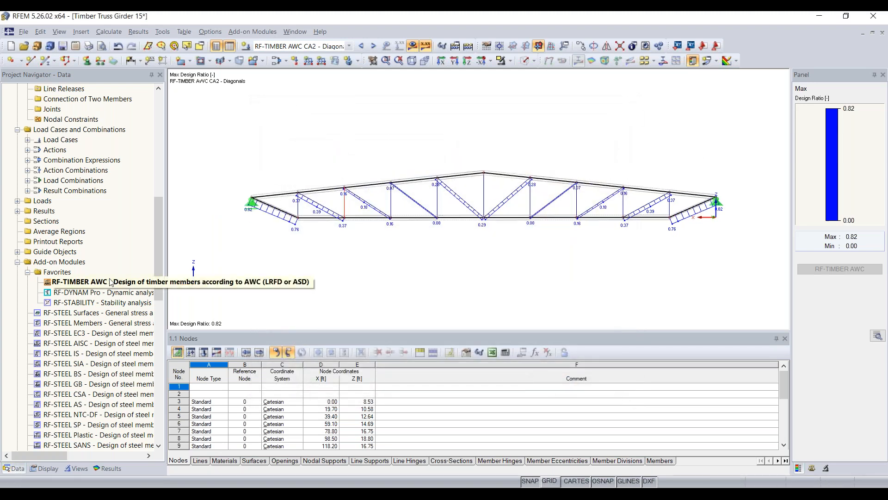
{"action": "left_click", "coordinate": [820, 16]}
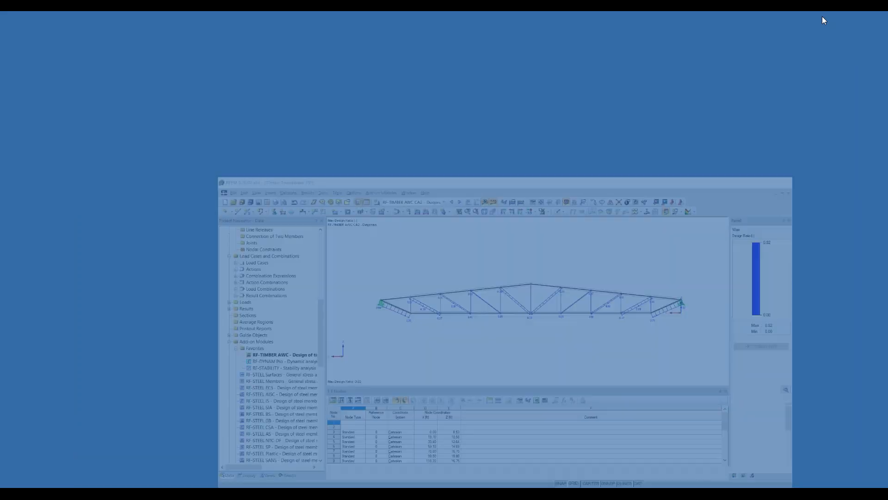
{"action": "left_click", "coordinate": [566, 493]}
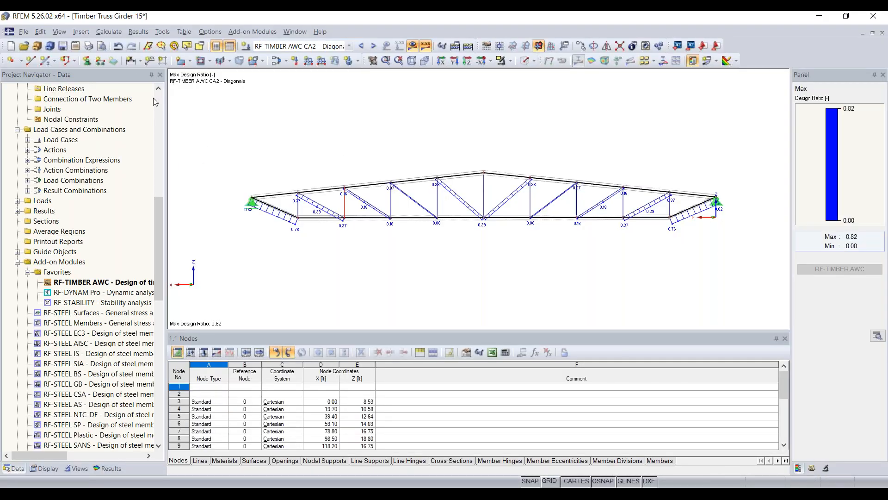
Reopen the RF-TIMBER AWC add-on module from the model data and save all open models.
{"action": "double_click", "coordinate": [110, 283]}
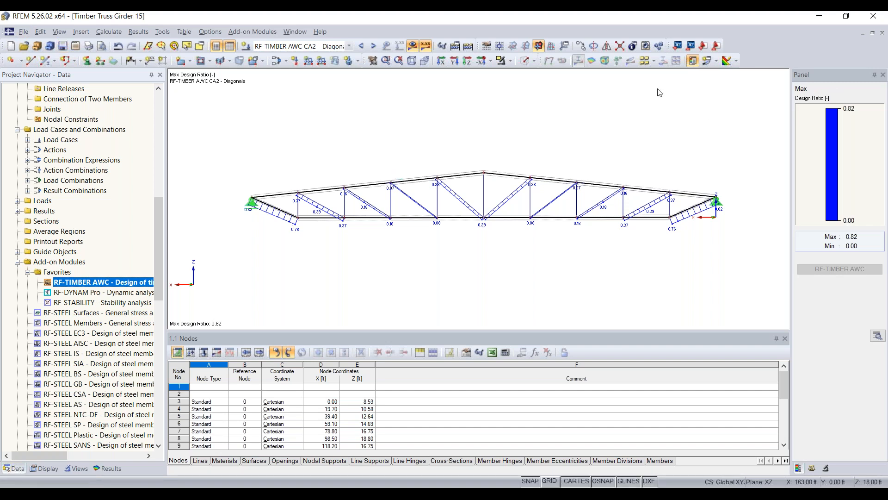
{"action": "left_click", "coordinate": [23, 32]}
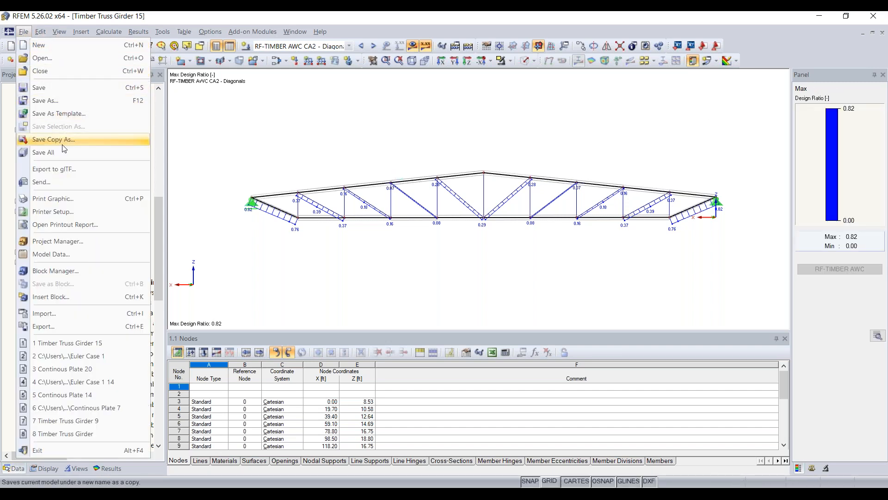
{"action": "left_click", "coordinate": [62, 153]}
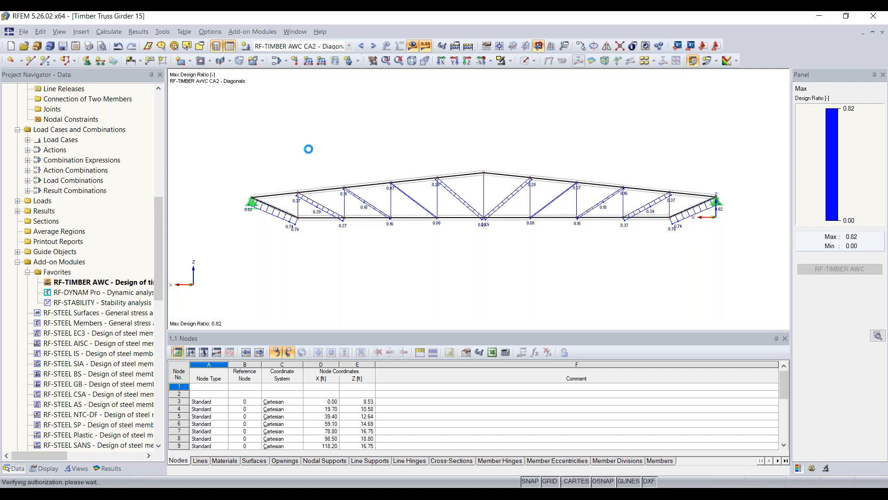